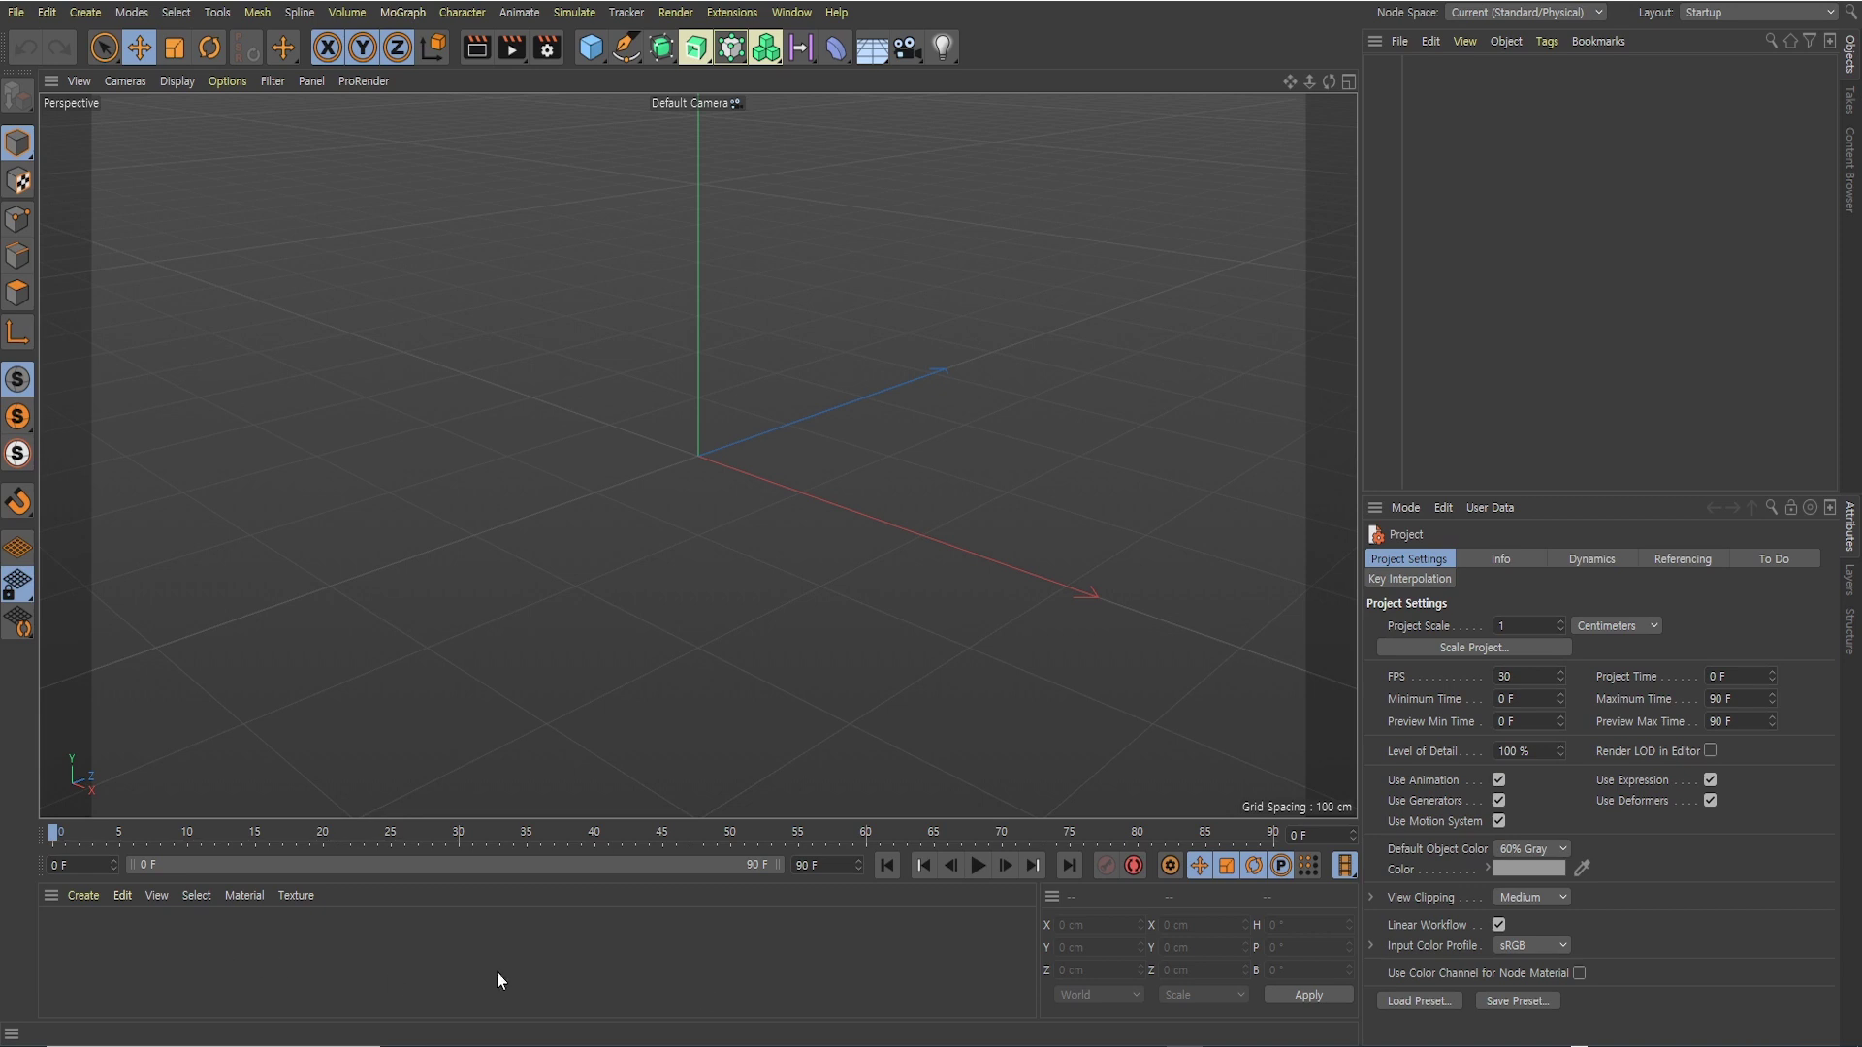
Create the new material Mat, open it in the Material Editor, and show its Color channel
double_click(294, 942)
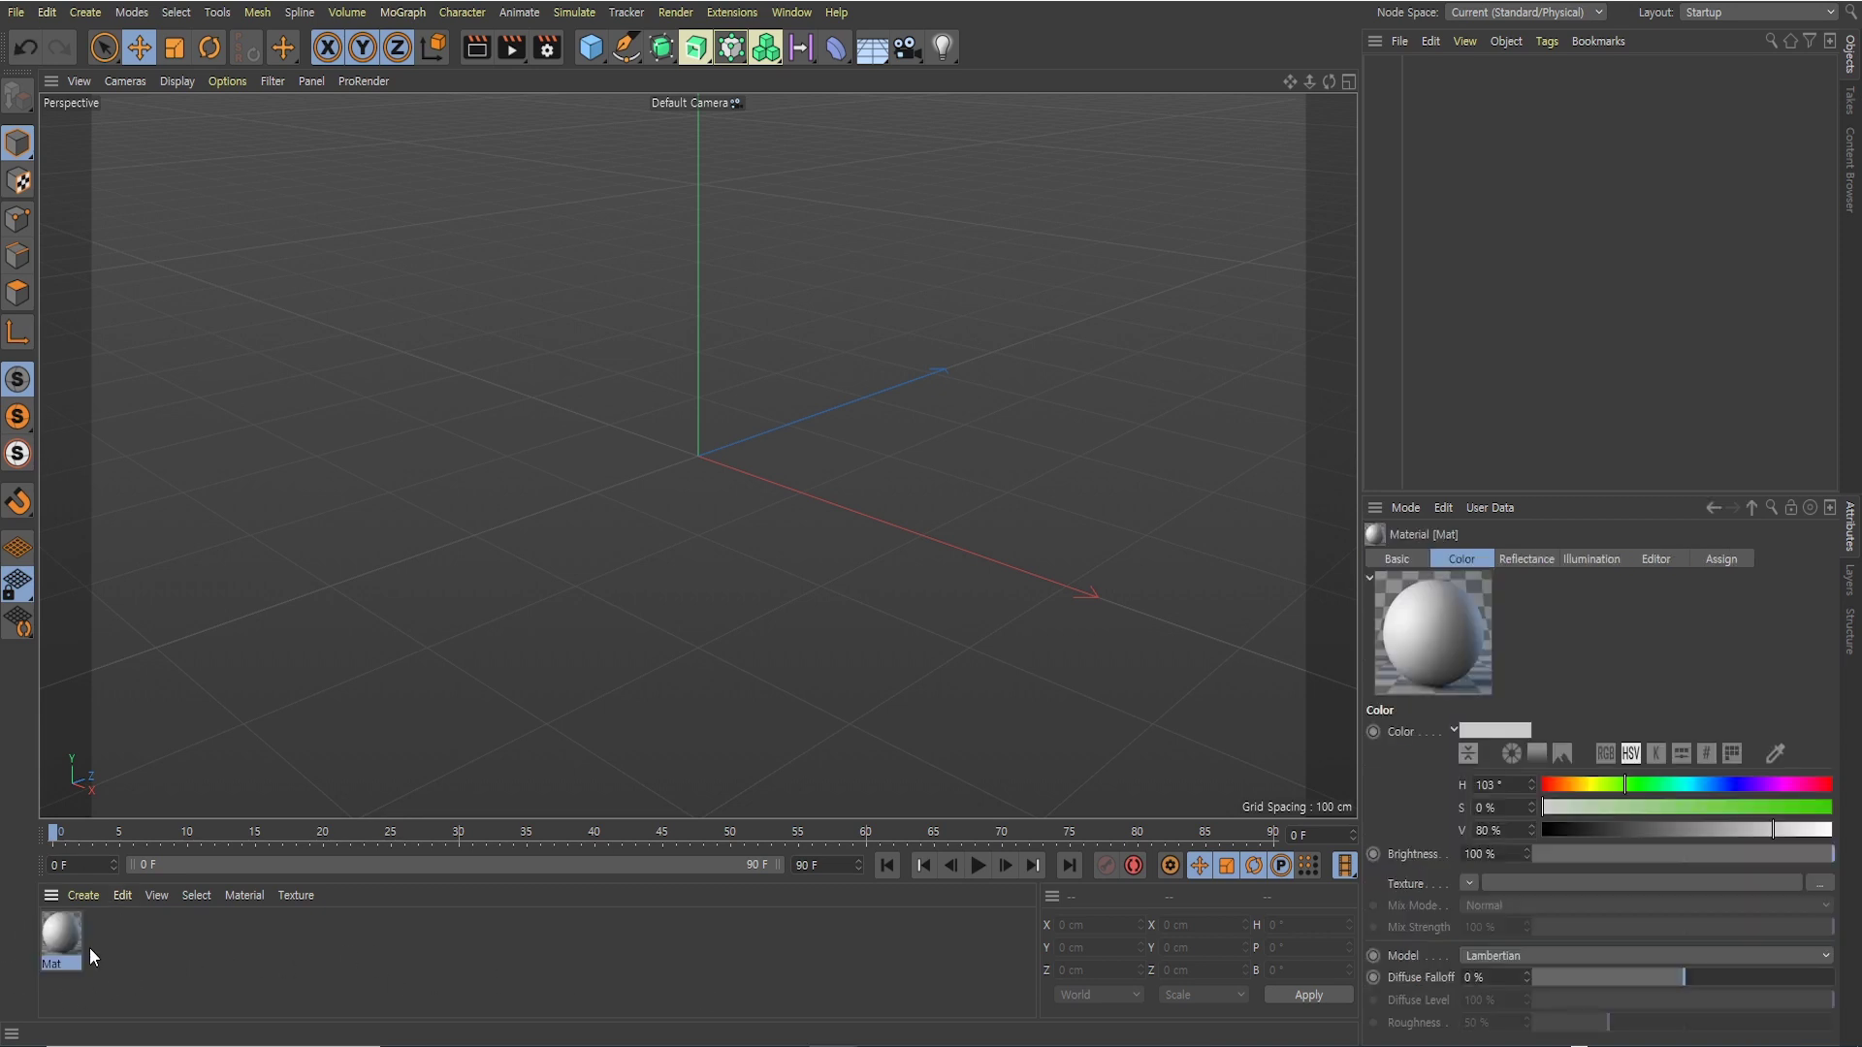
double_click(68, 934)
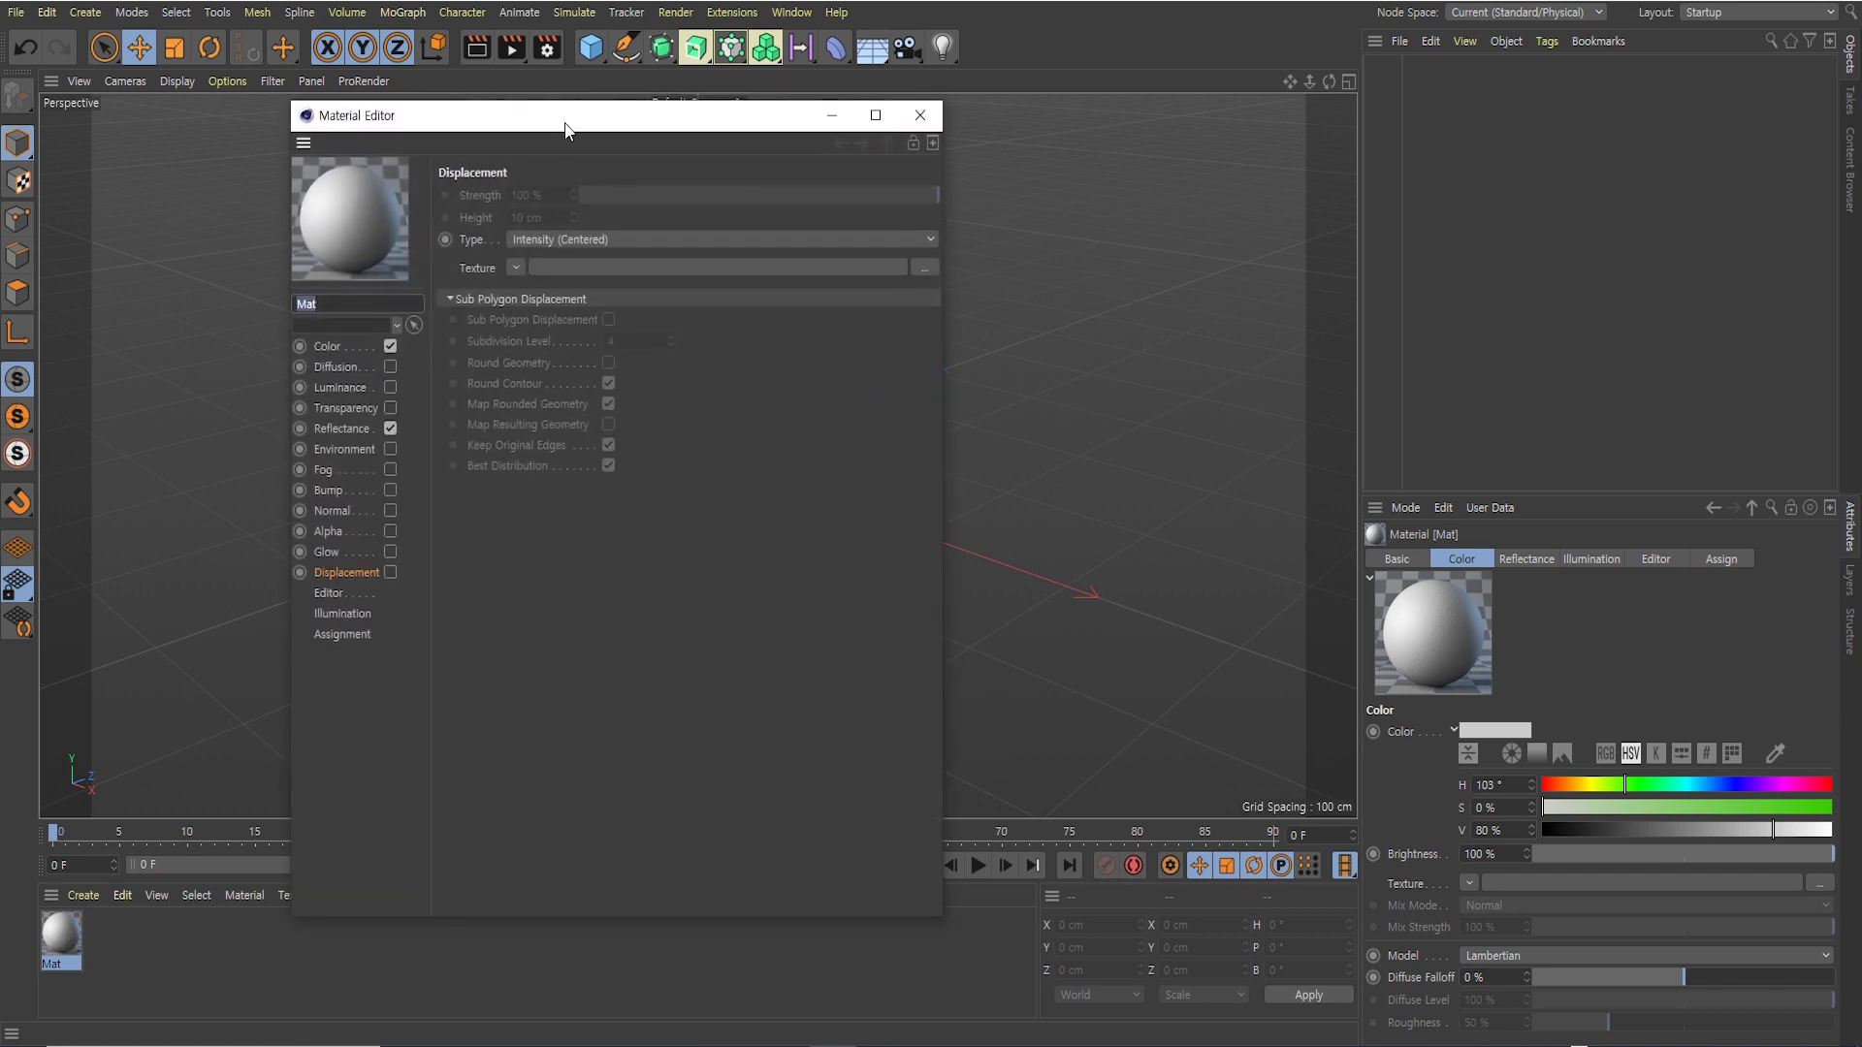
drag(566, 129, 832, 124)
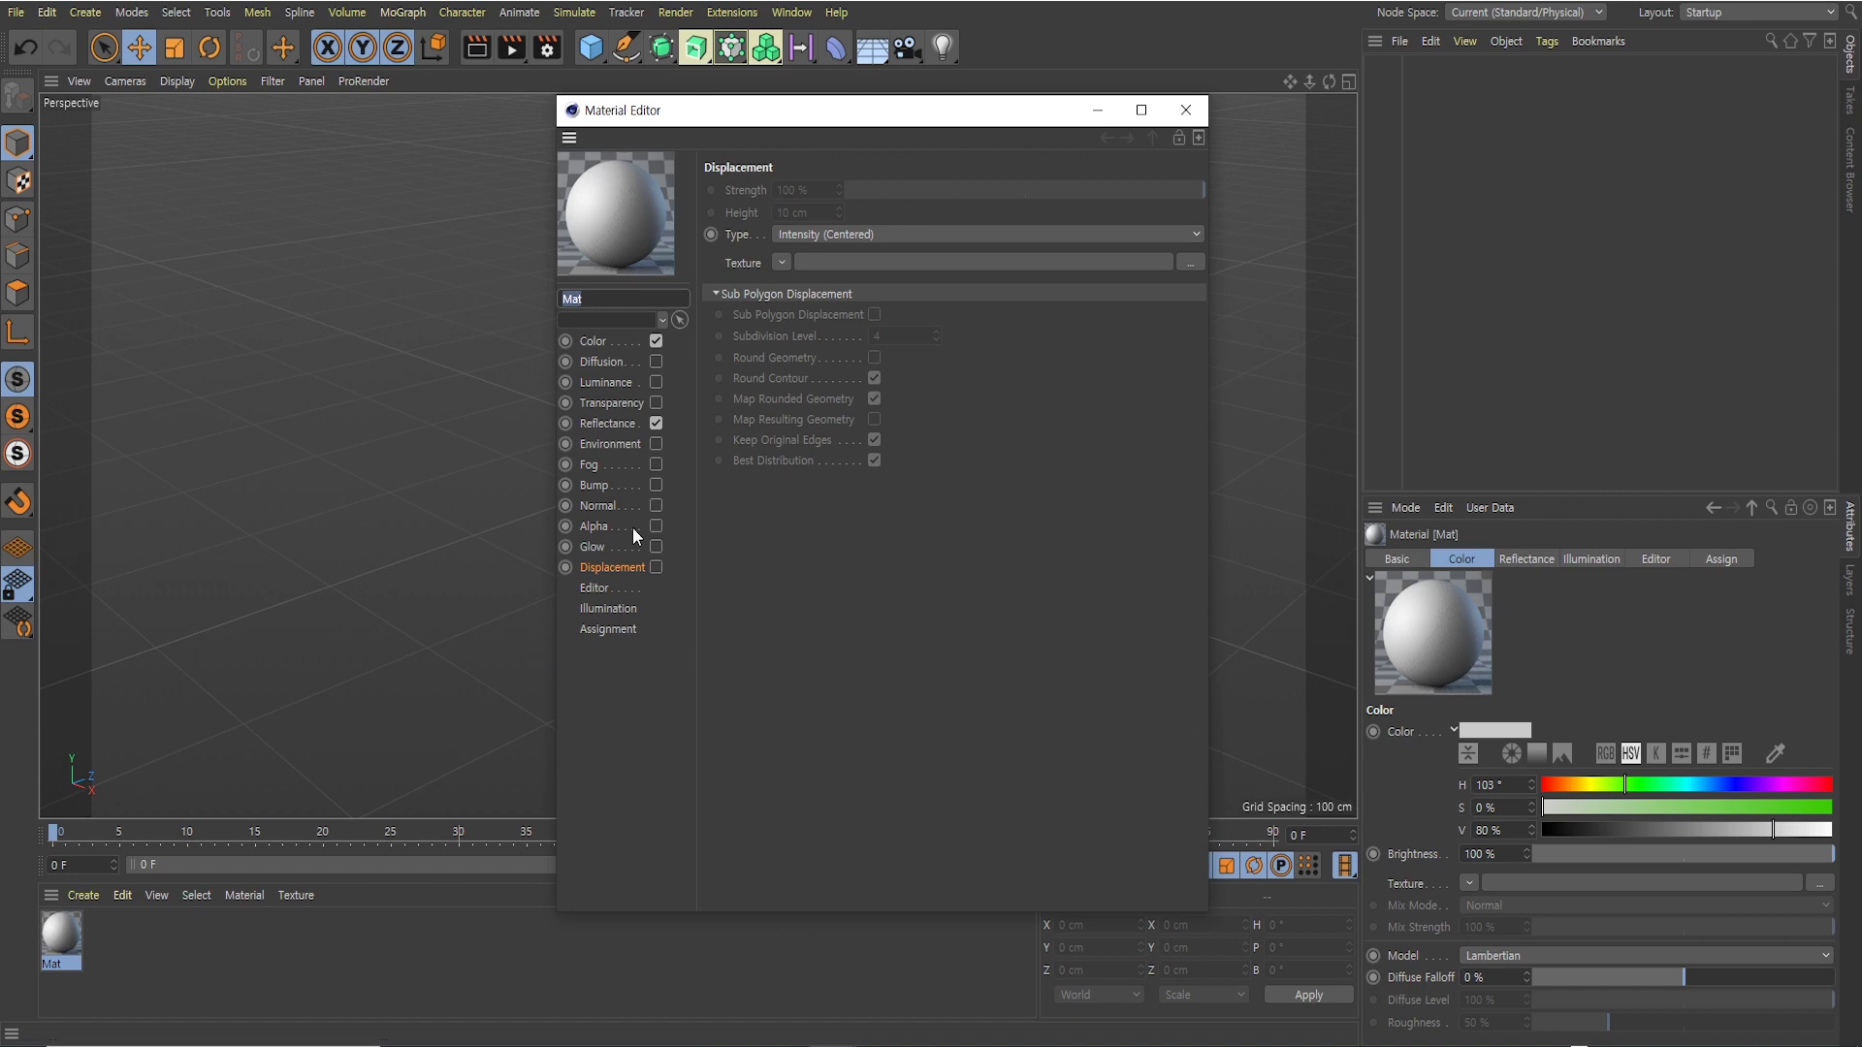
click(601, 343)
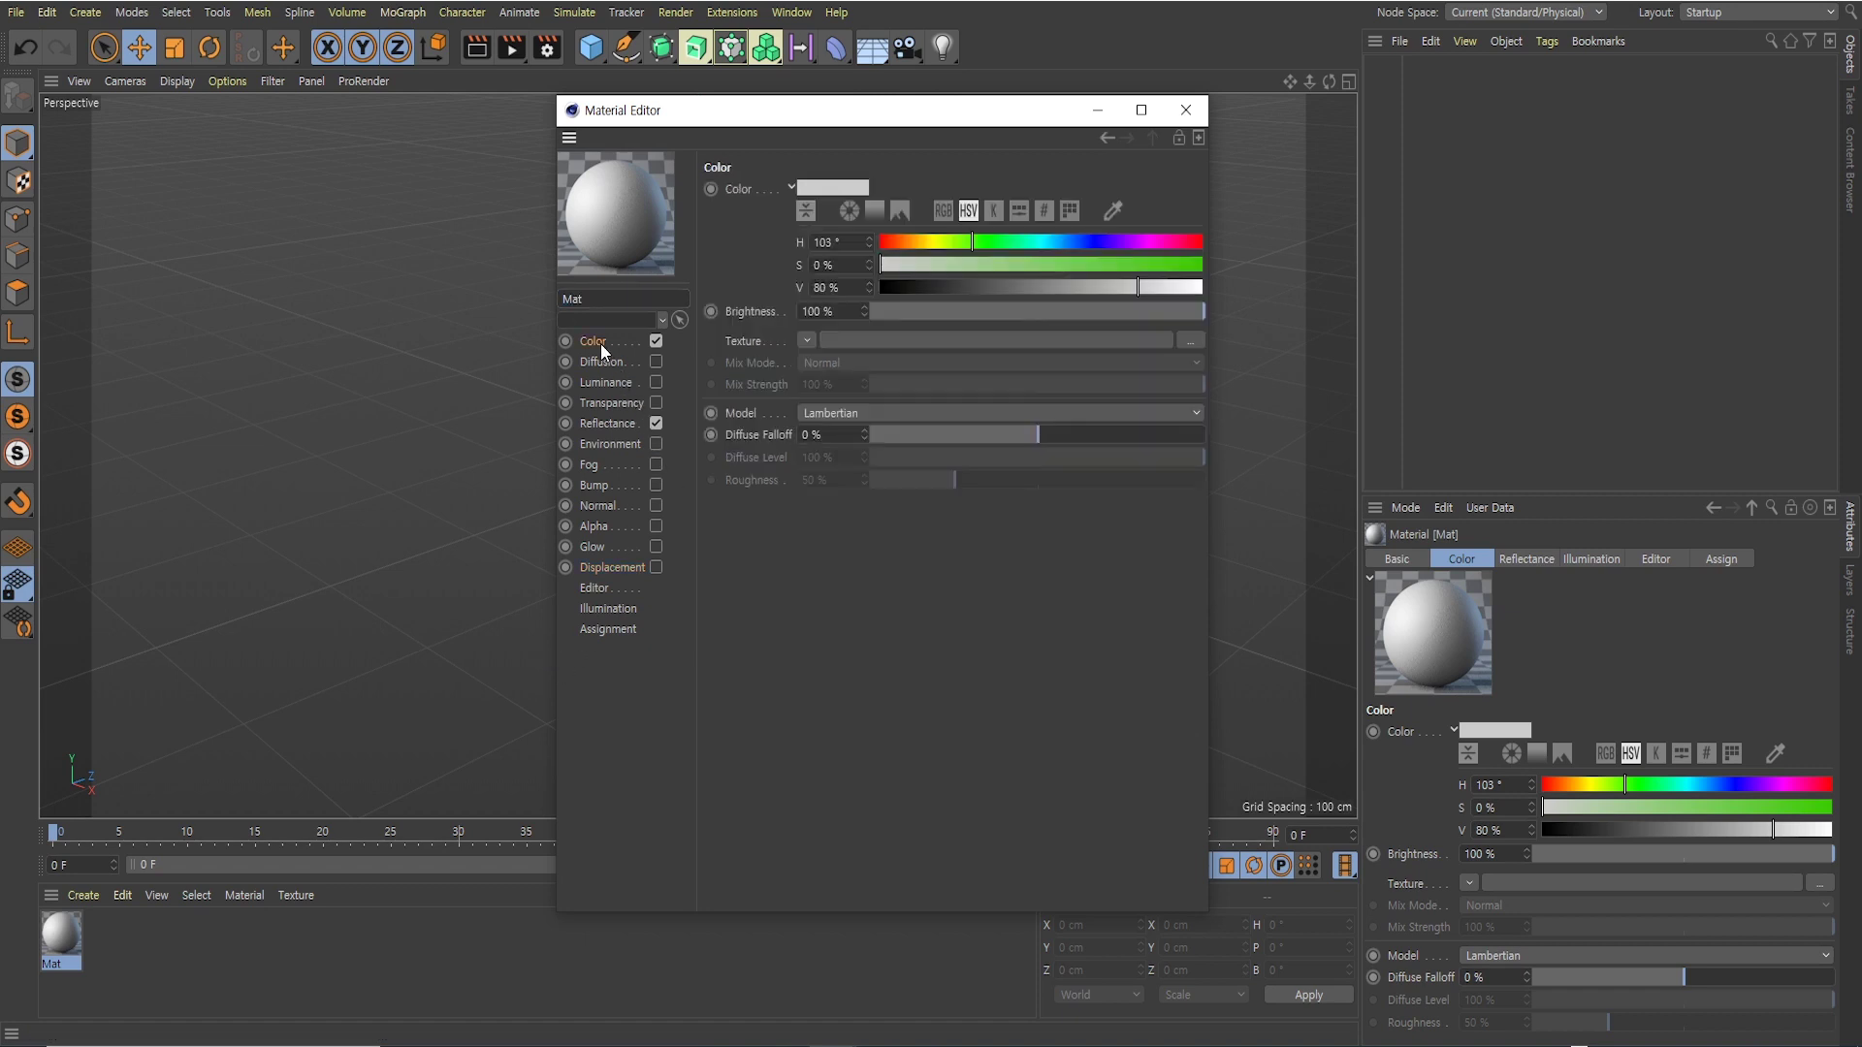
drag(795, 130, 1205, 139)
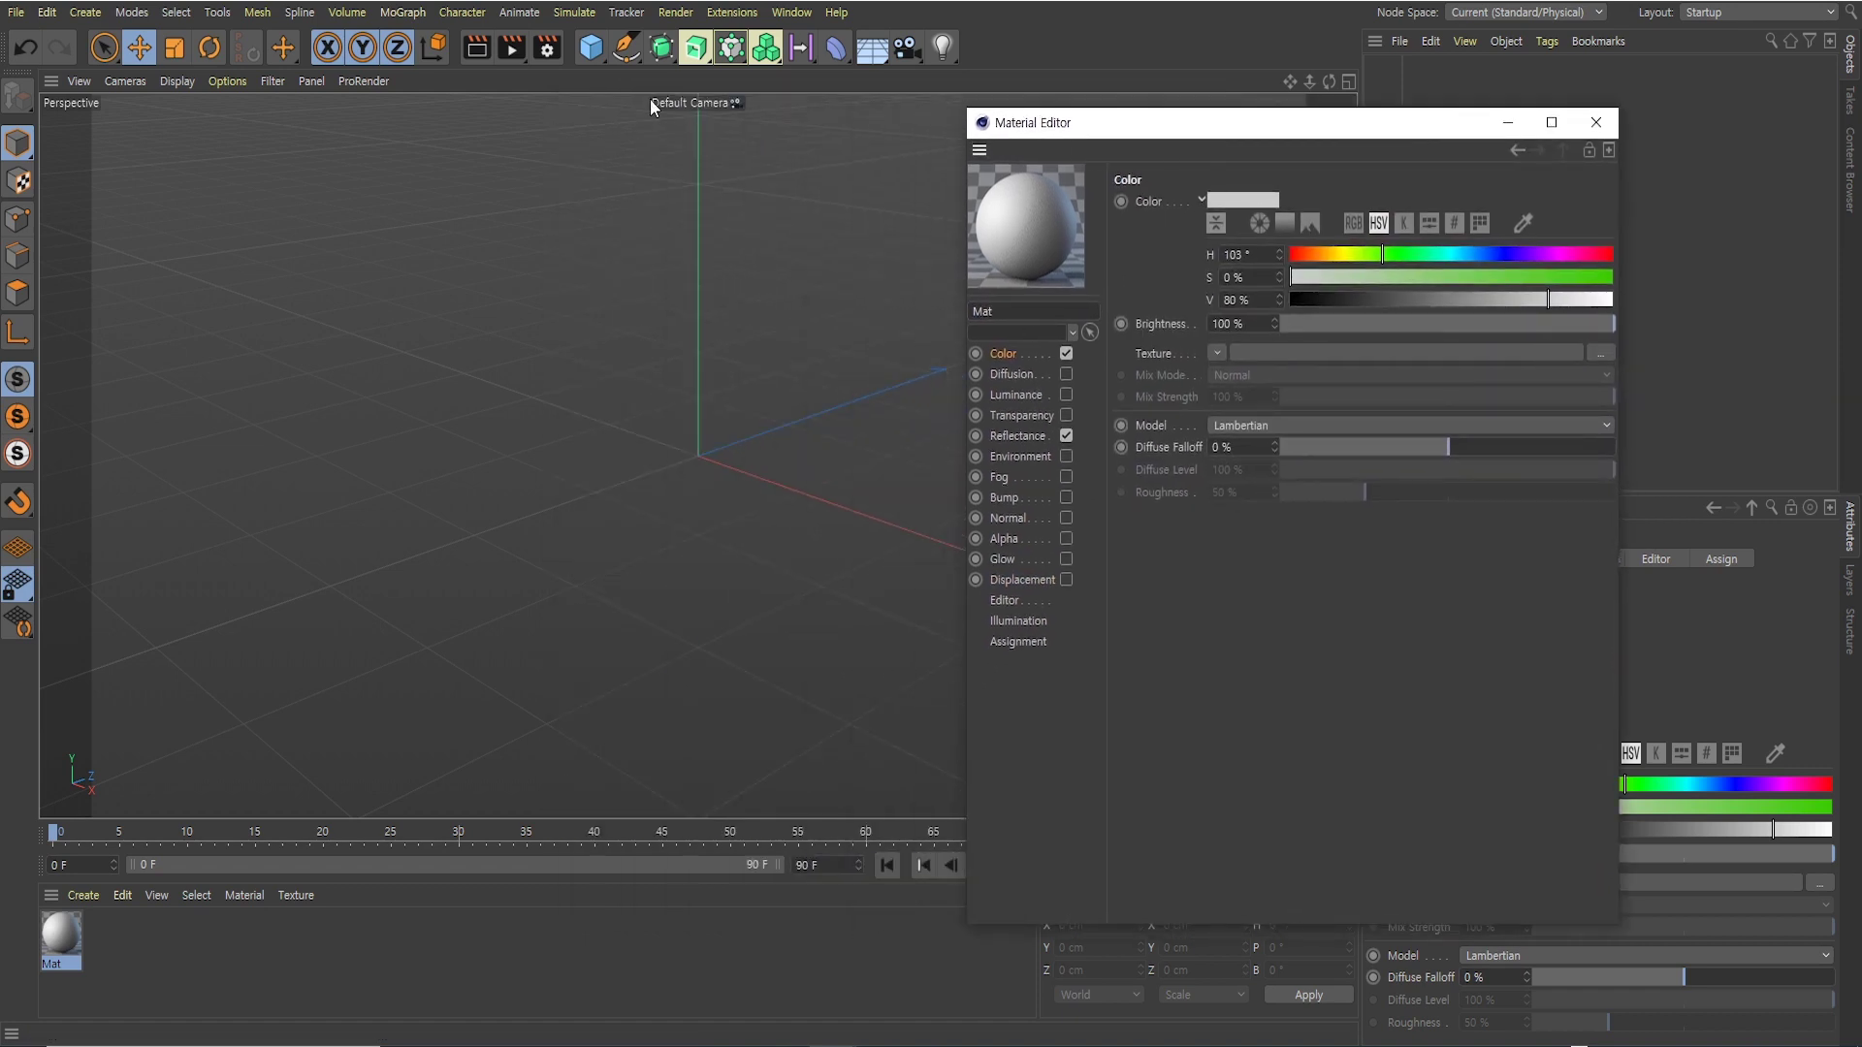
drag(594, 49, 892, 114)
Add a Sphere, set Mat's colour hue to 206°, and apply Mat to the sphere
click(955, 112)
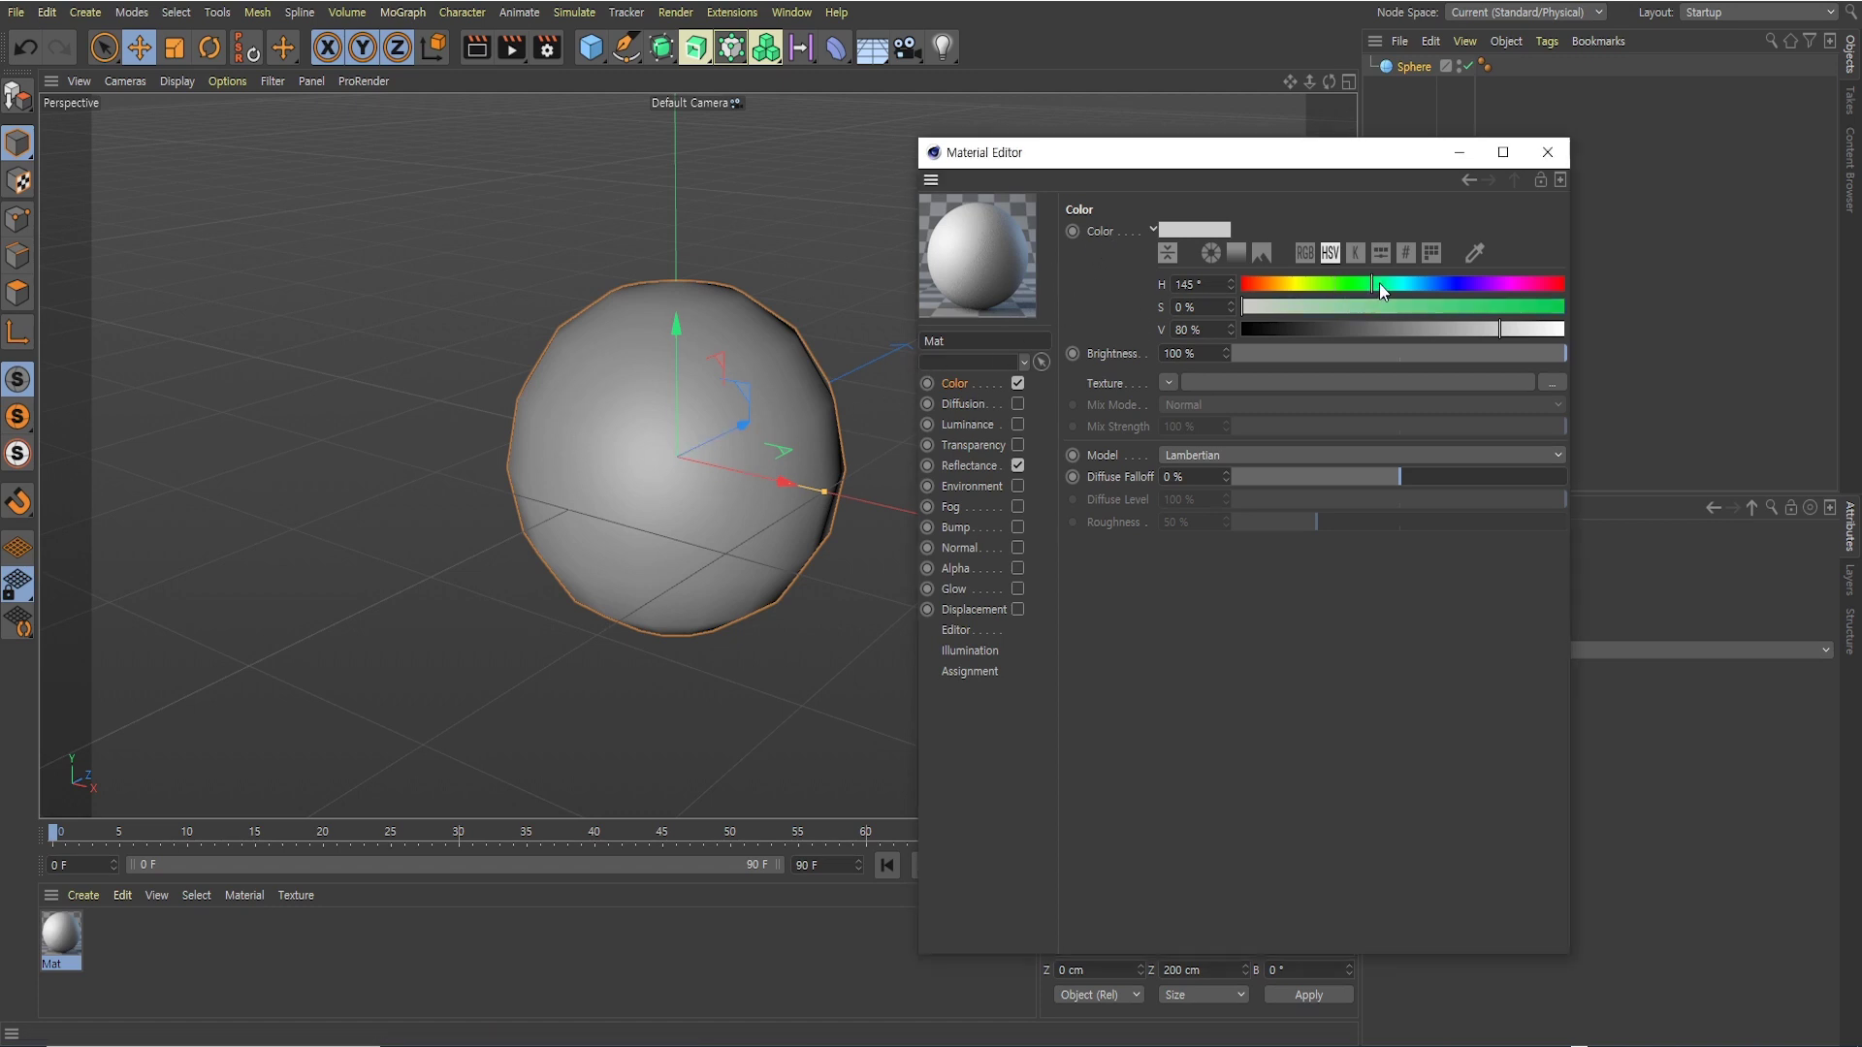
drag(1379, 284, 1522, 307)
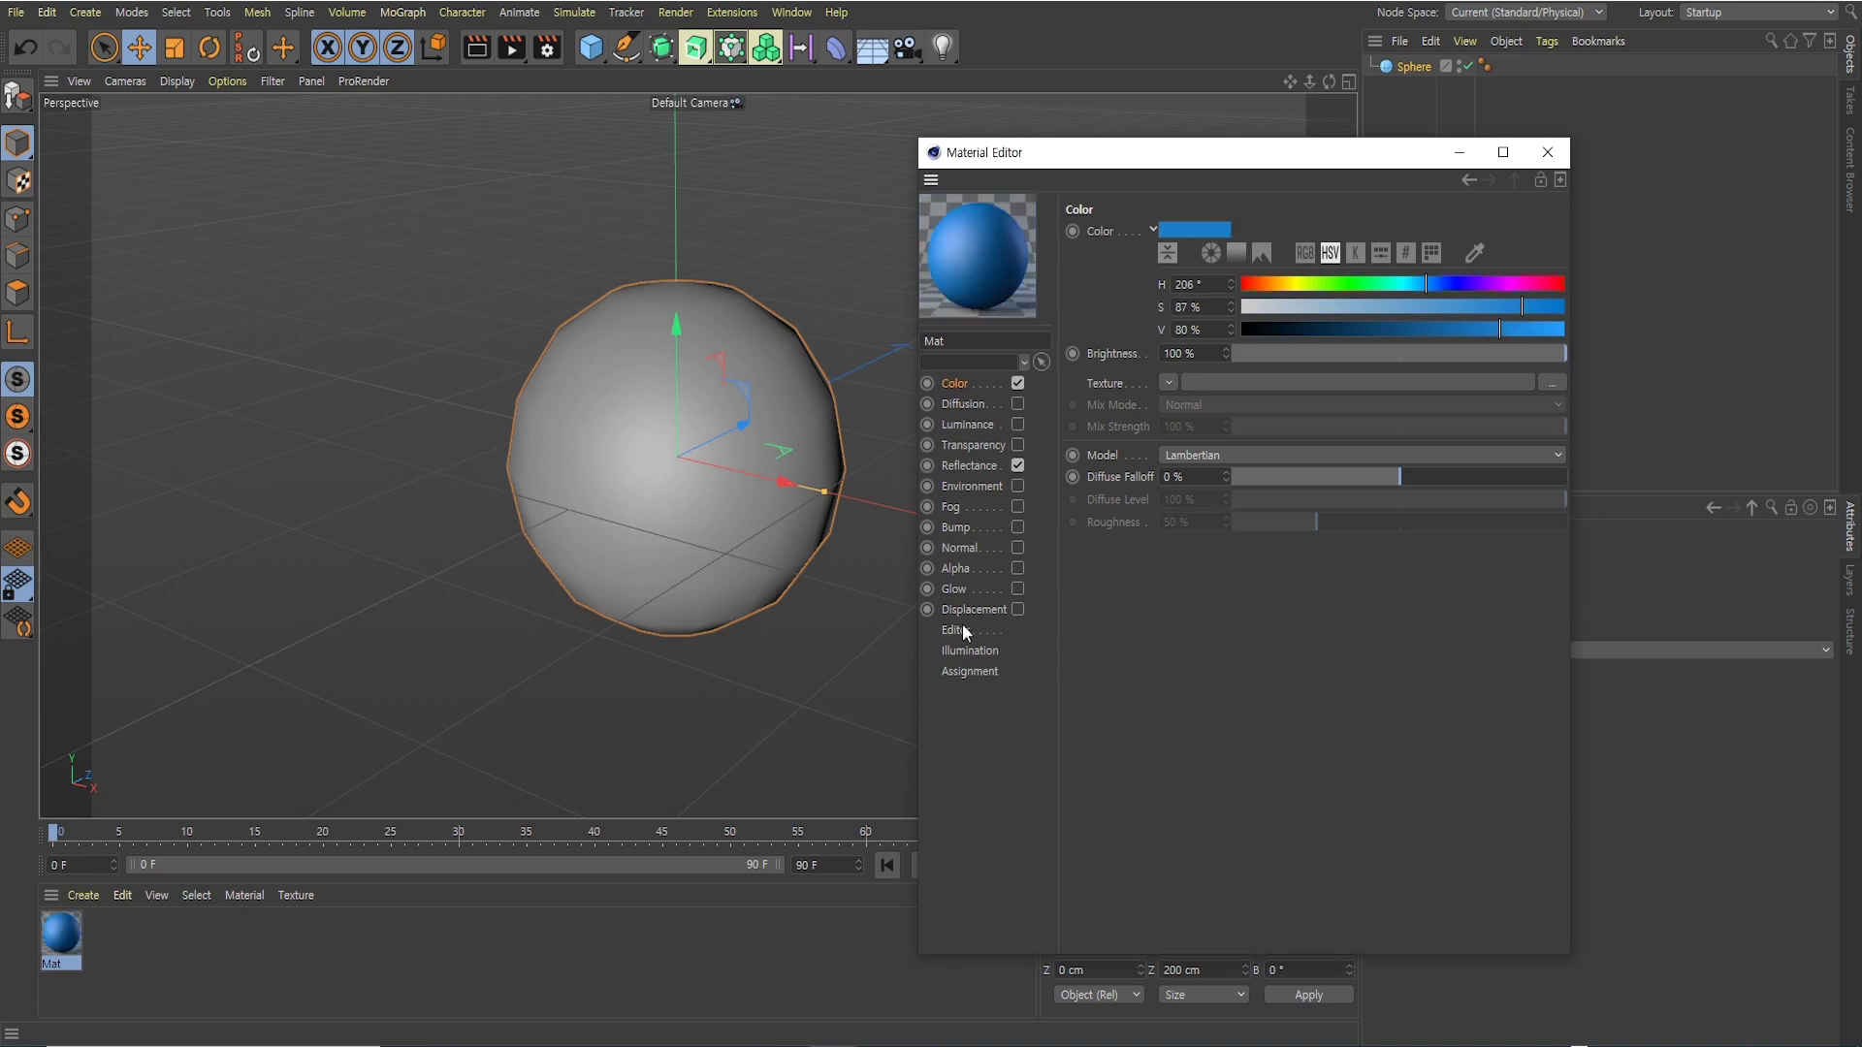
drag(66, 942, 657, 439)
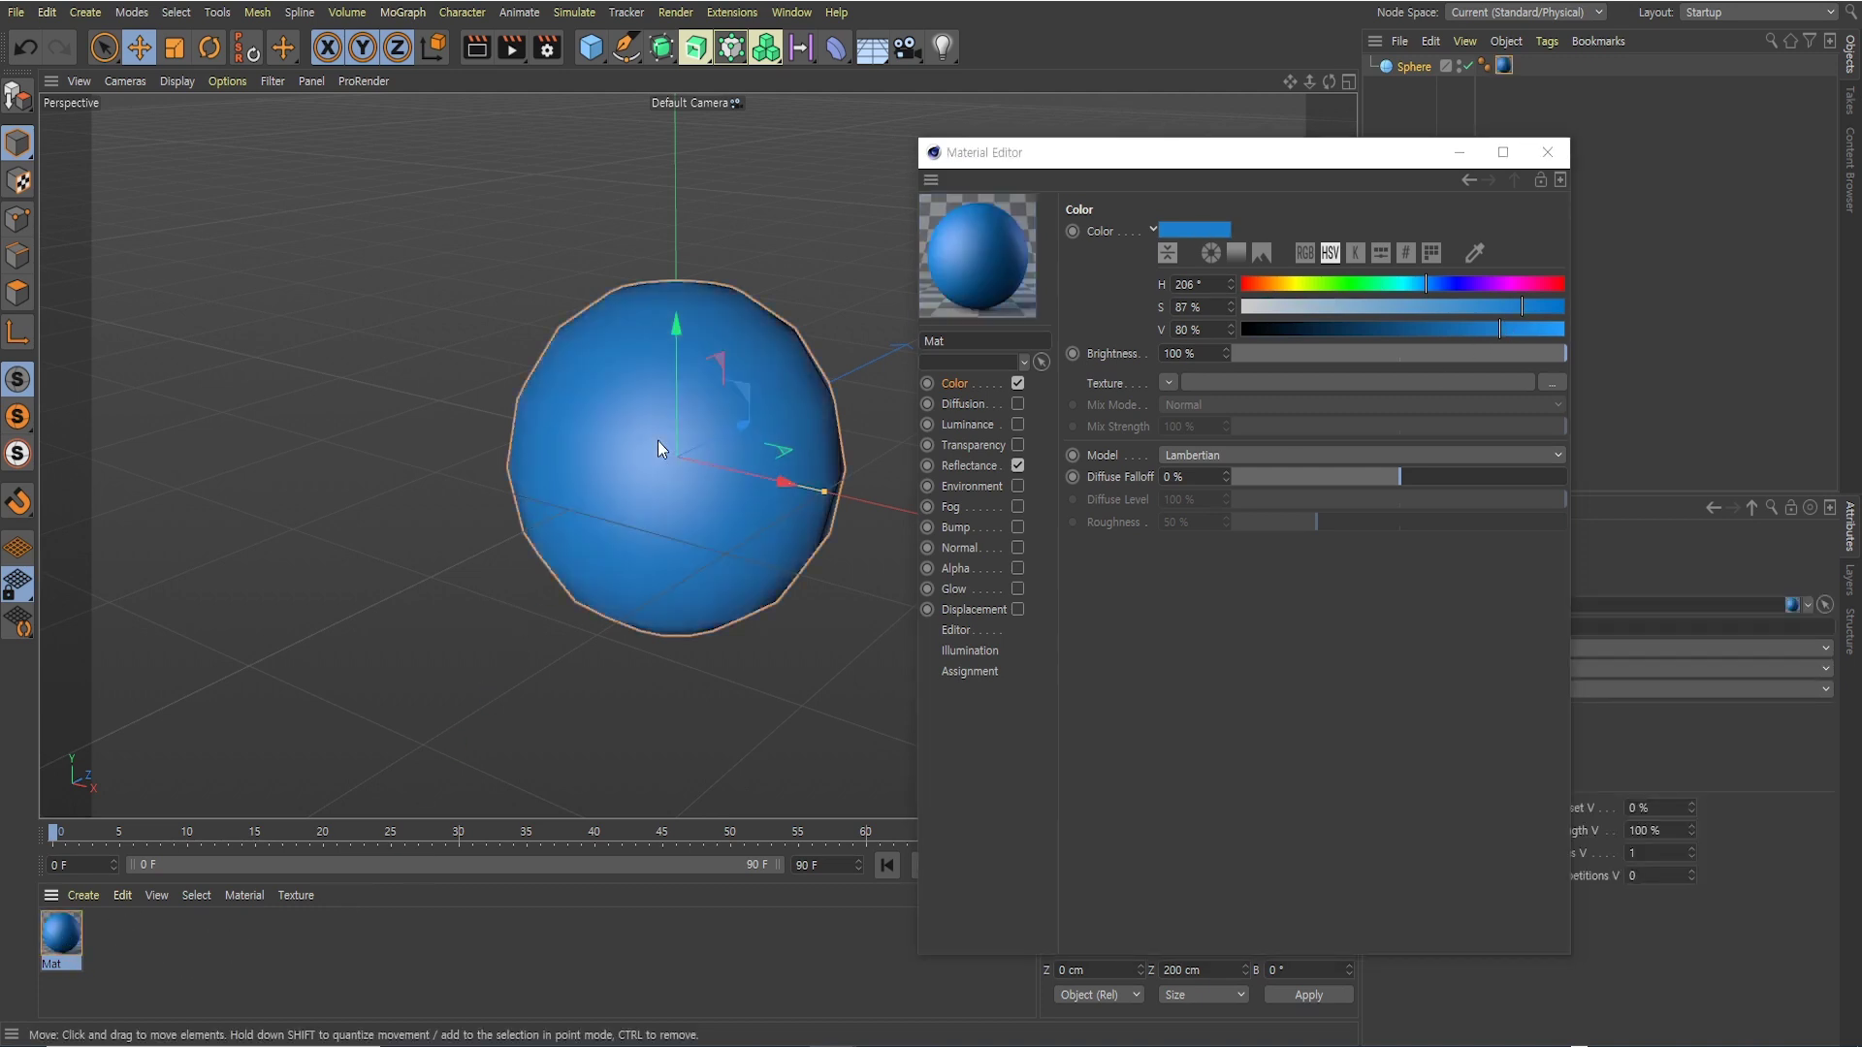
mouse_move(619, 533)
alt+mouse_down()
mouse_move(729, 477)
mouse_move(661, 485)
mouse_move(700, 448)
mouse_move(626, 463)
alt+mouse_up()
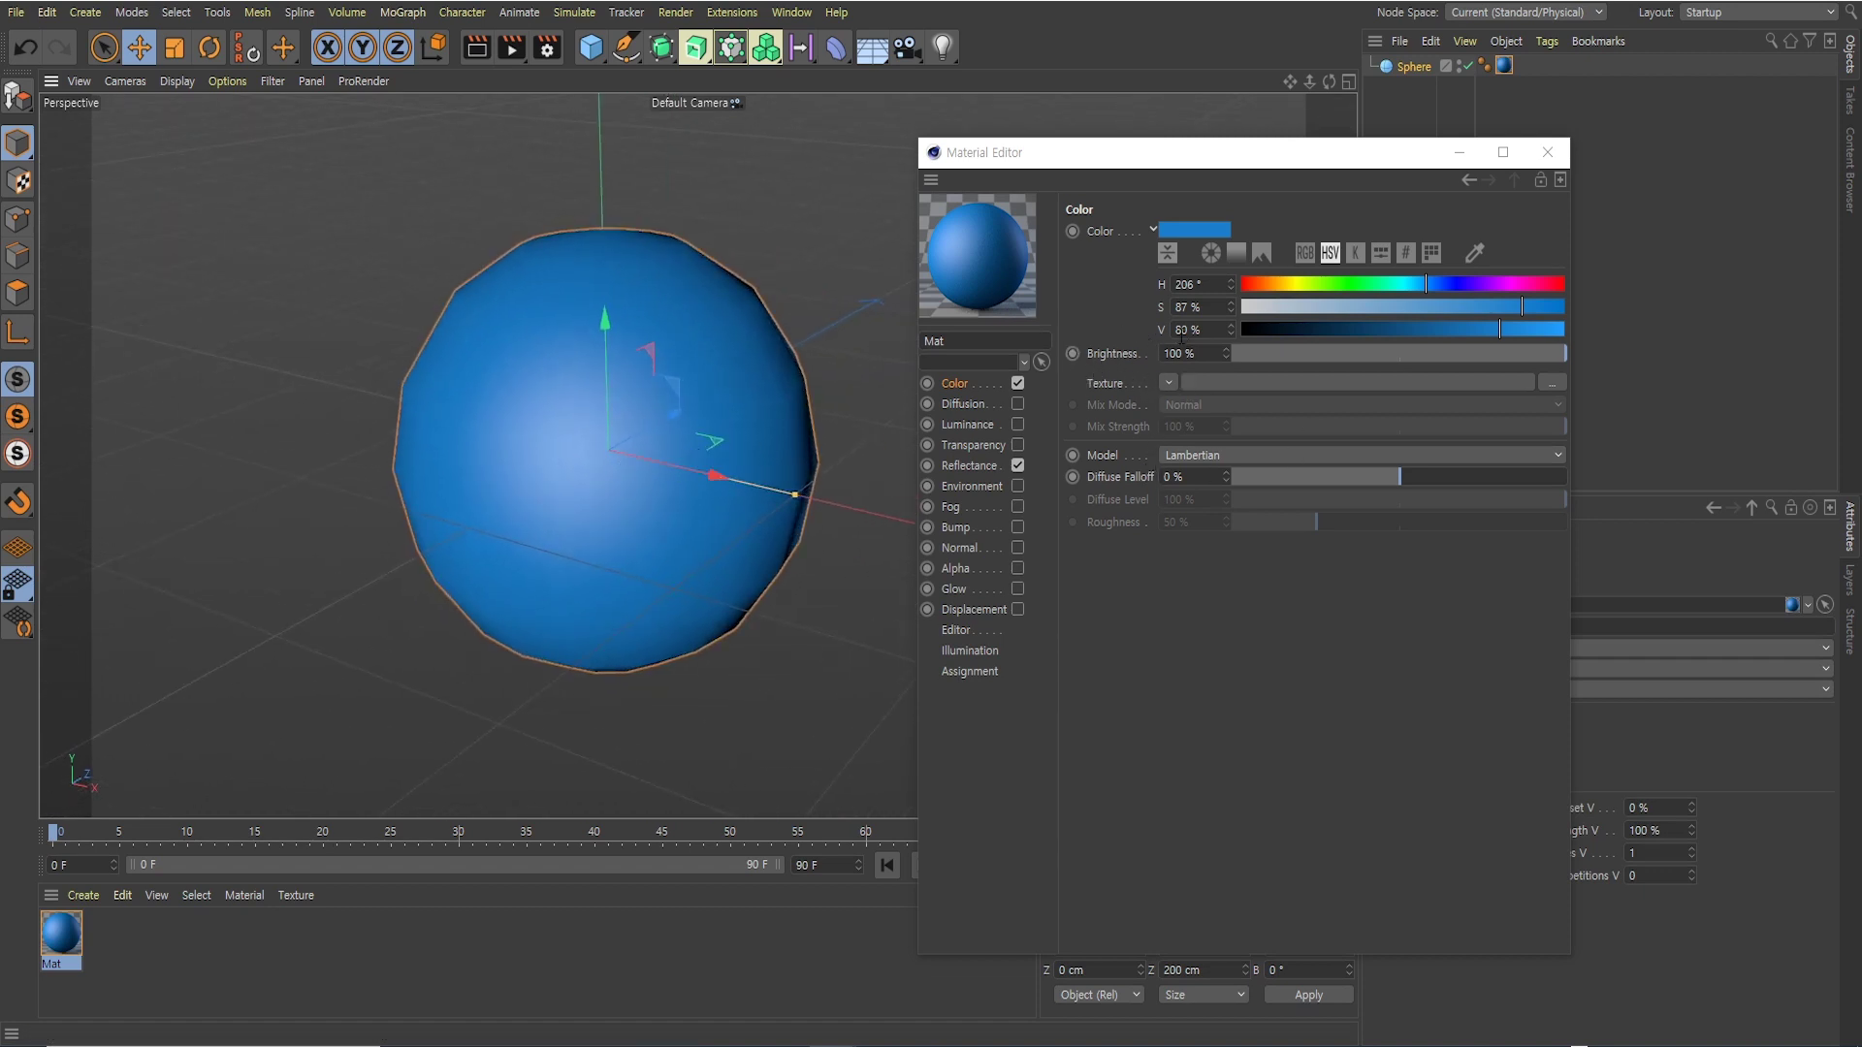
Test a lower material brightness, then restore it to 100%
mouse_move(1550, 351)
mouse_down()
mouse_move(1309, 351)
mouse_move(1546, 357)
mouse_up()
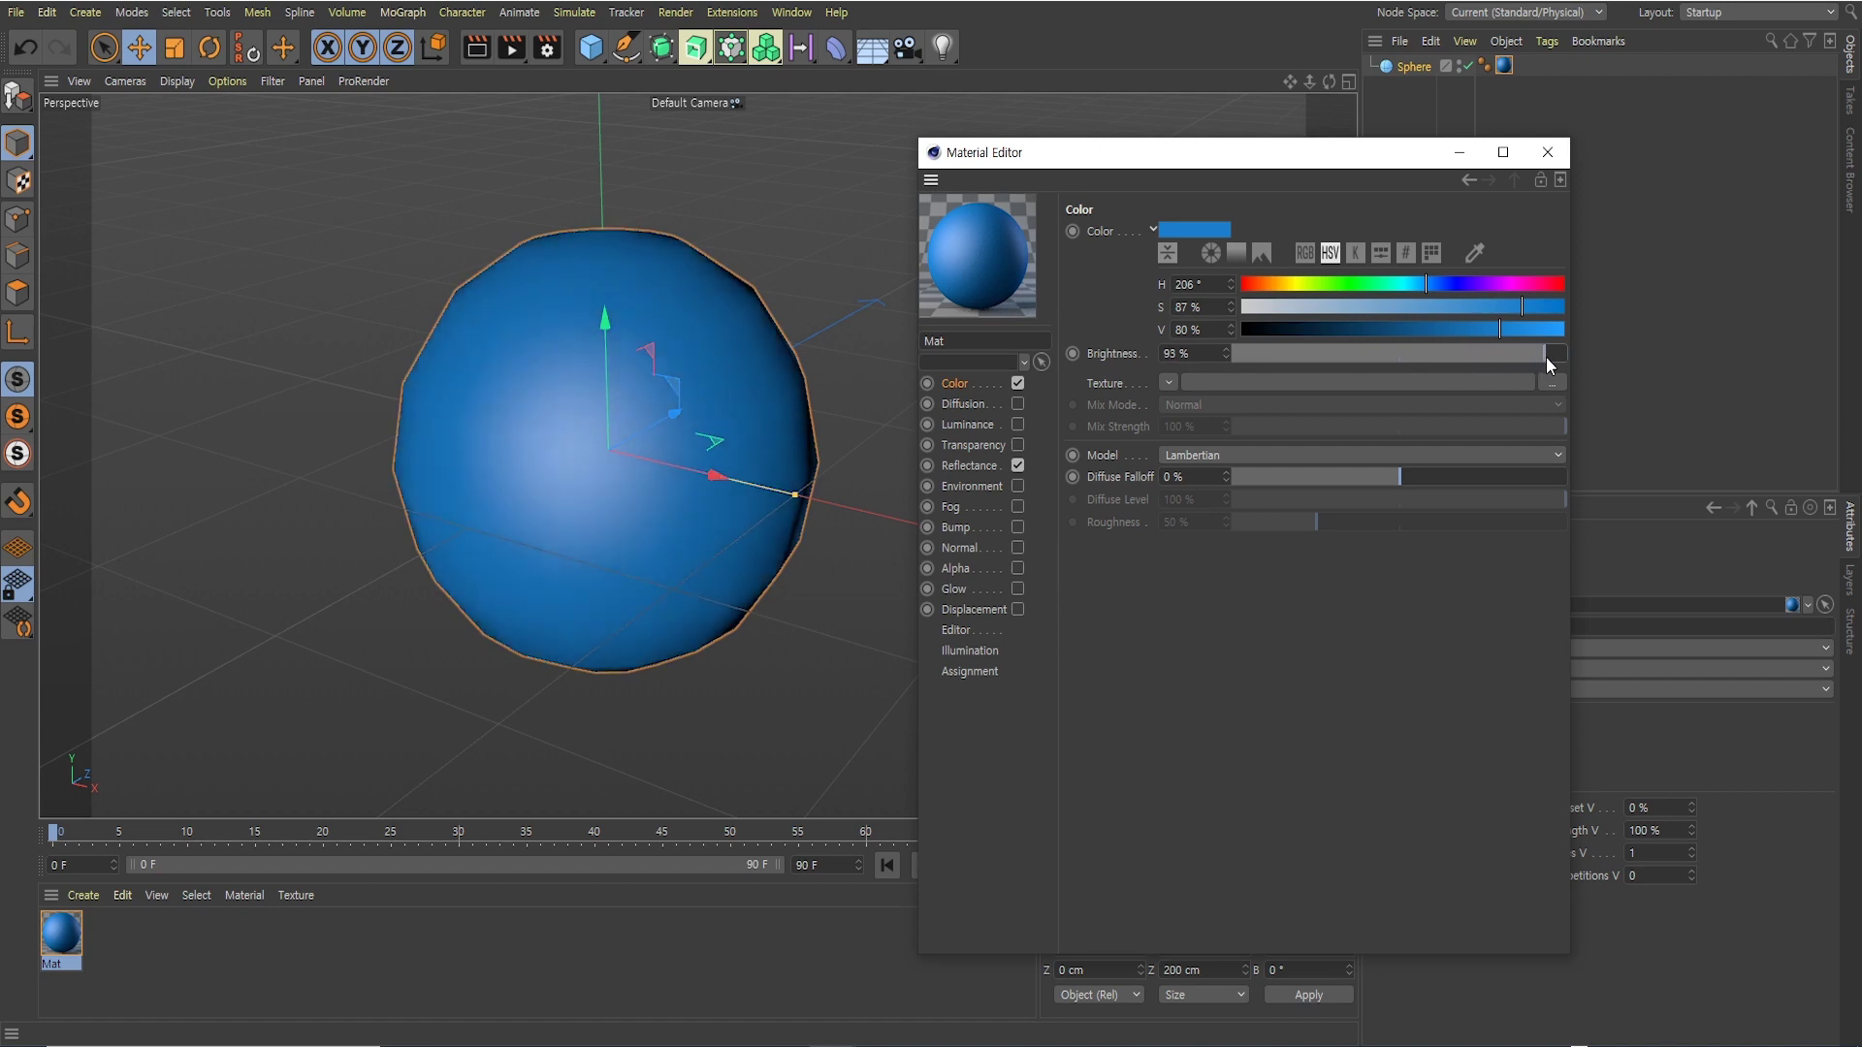
mouse_move(807, 490)
alt+mouse_down()
mouse_move(696, 398)
mouse_move(577, 457)
alt+mouse_up()
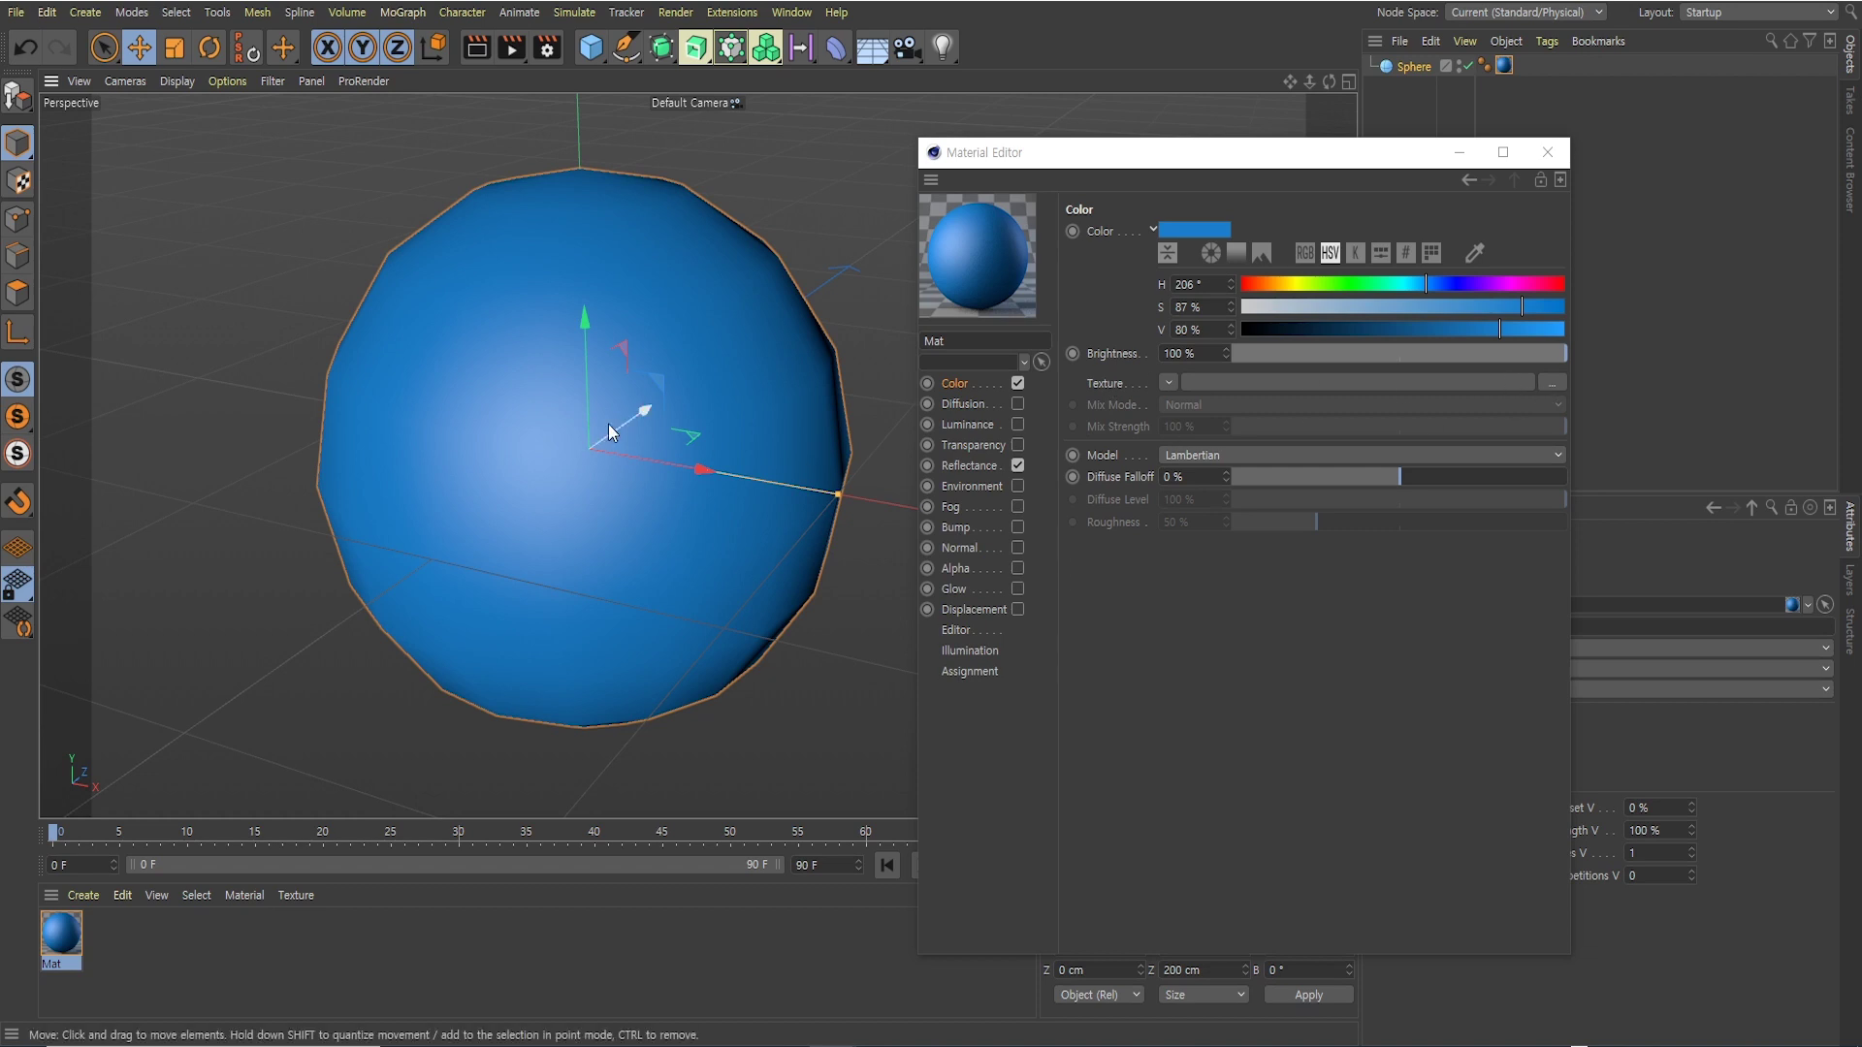
alt+drag(554, 586, 519, 573)
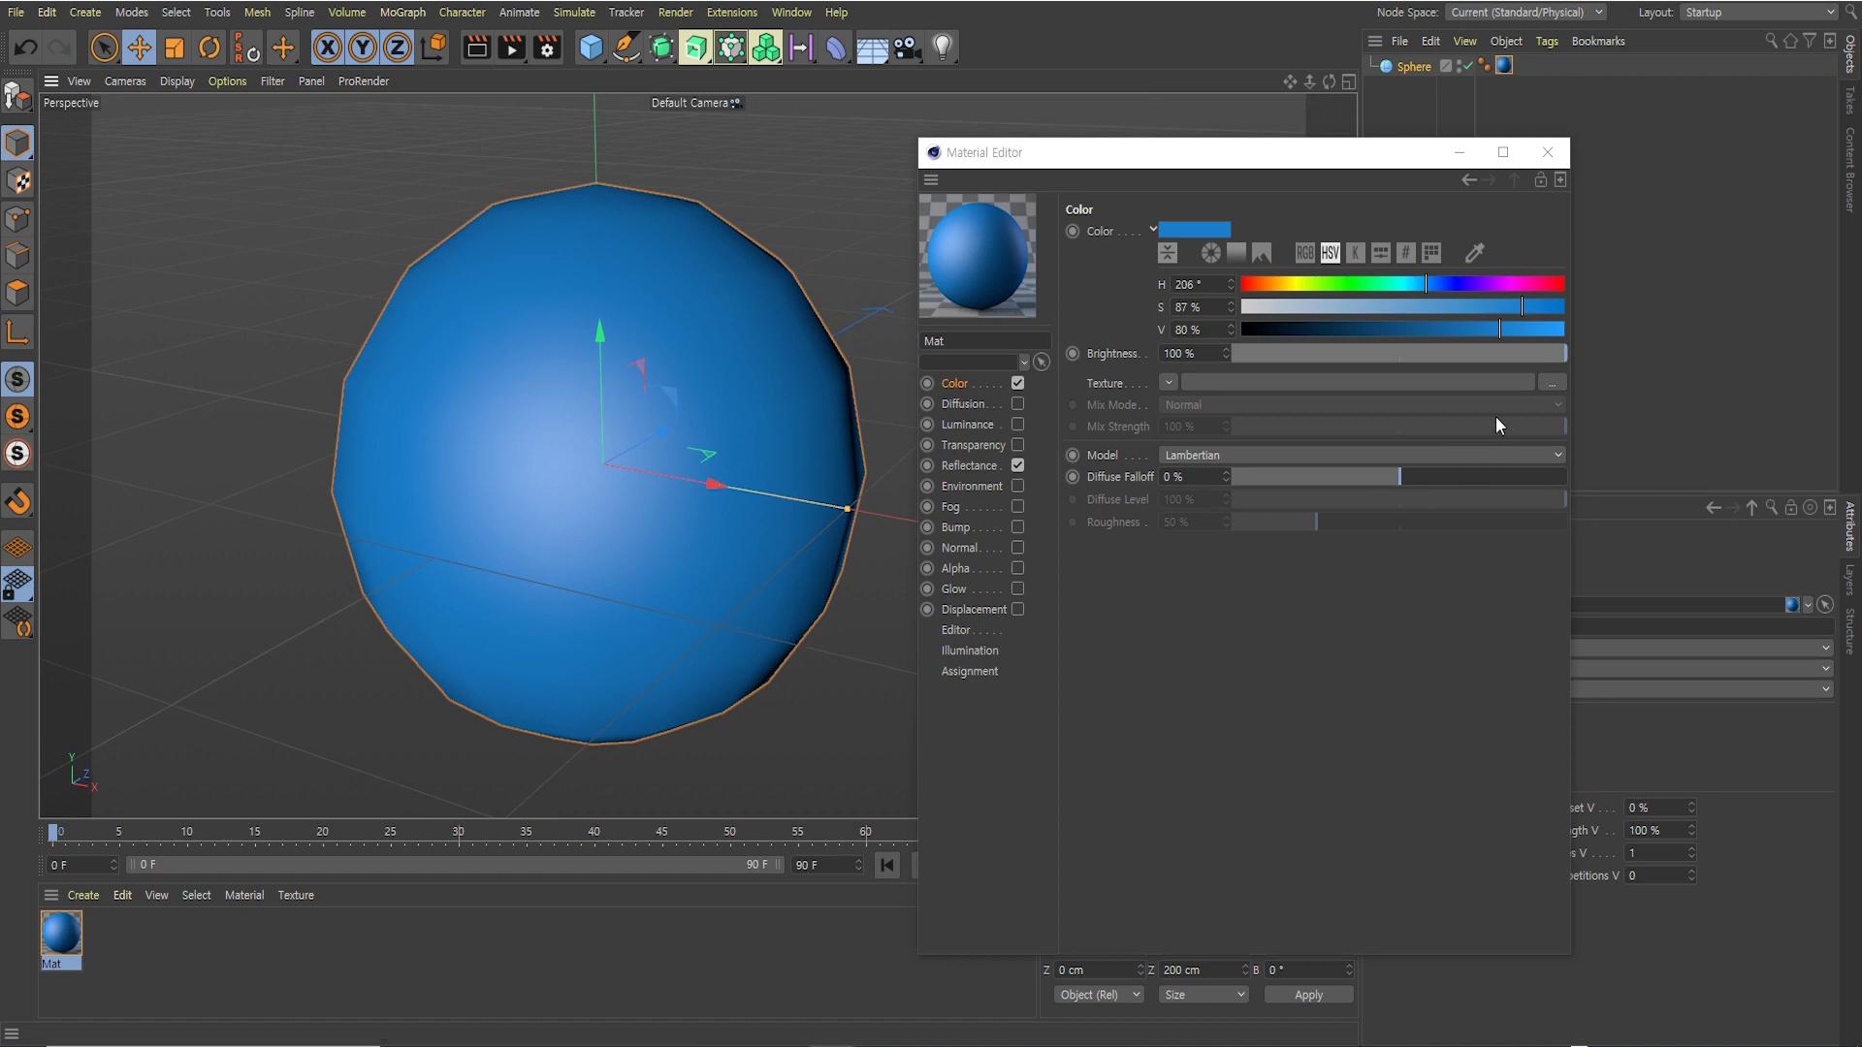
Load Earth_Color_16k.jpg as Mat's colour texture without copying it into the project
click(1556, 383)
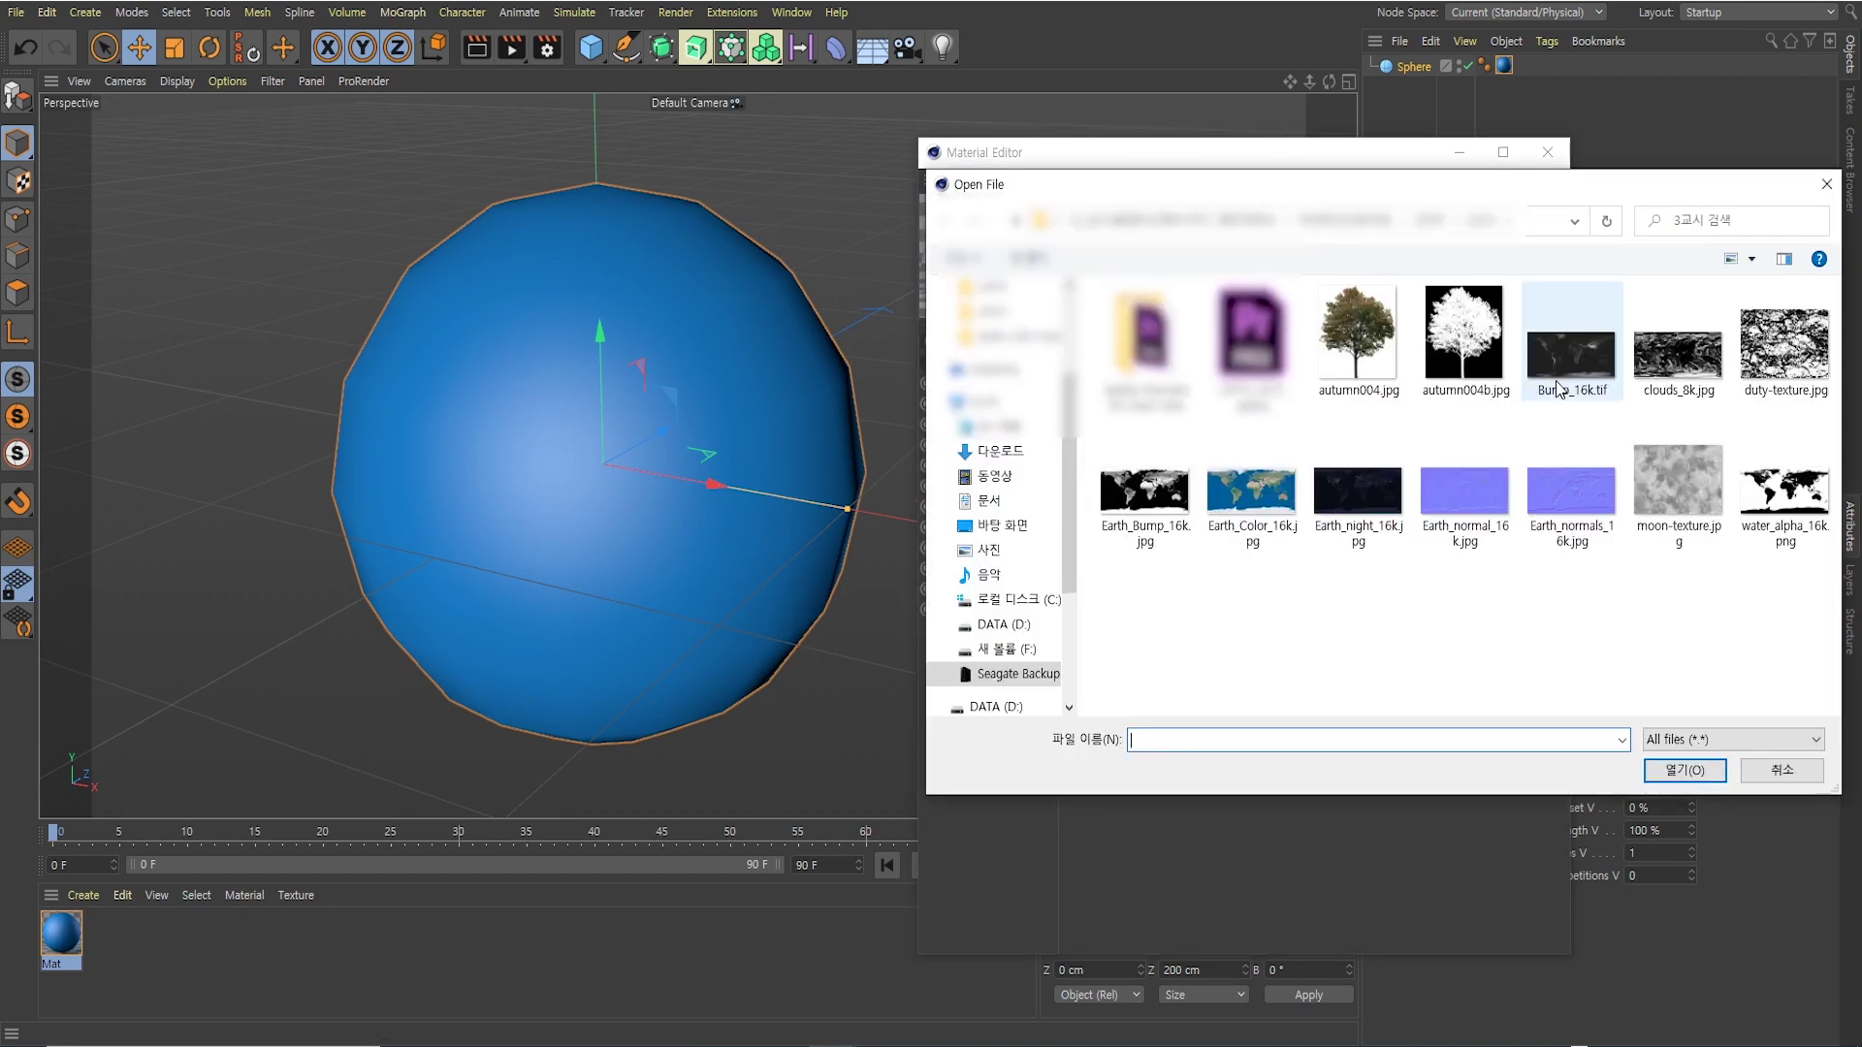
click(1258, 511)
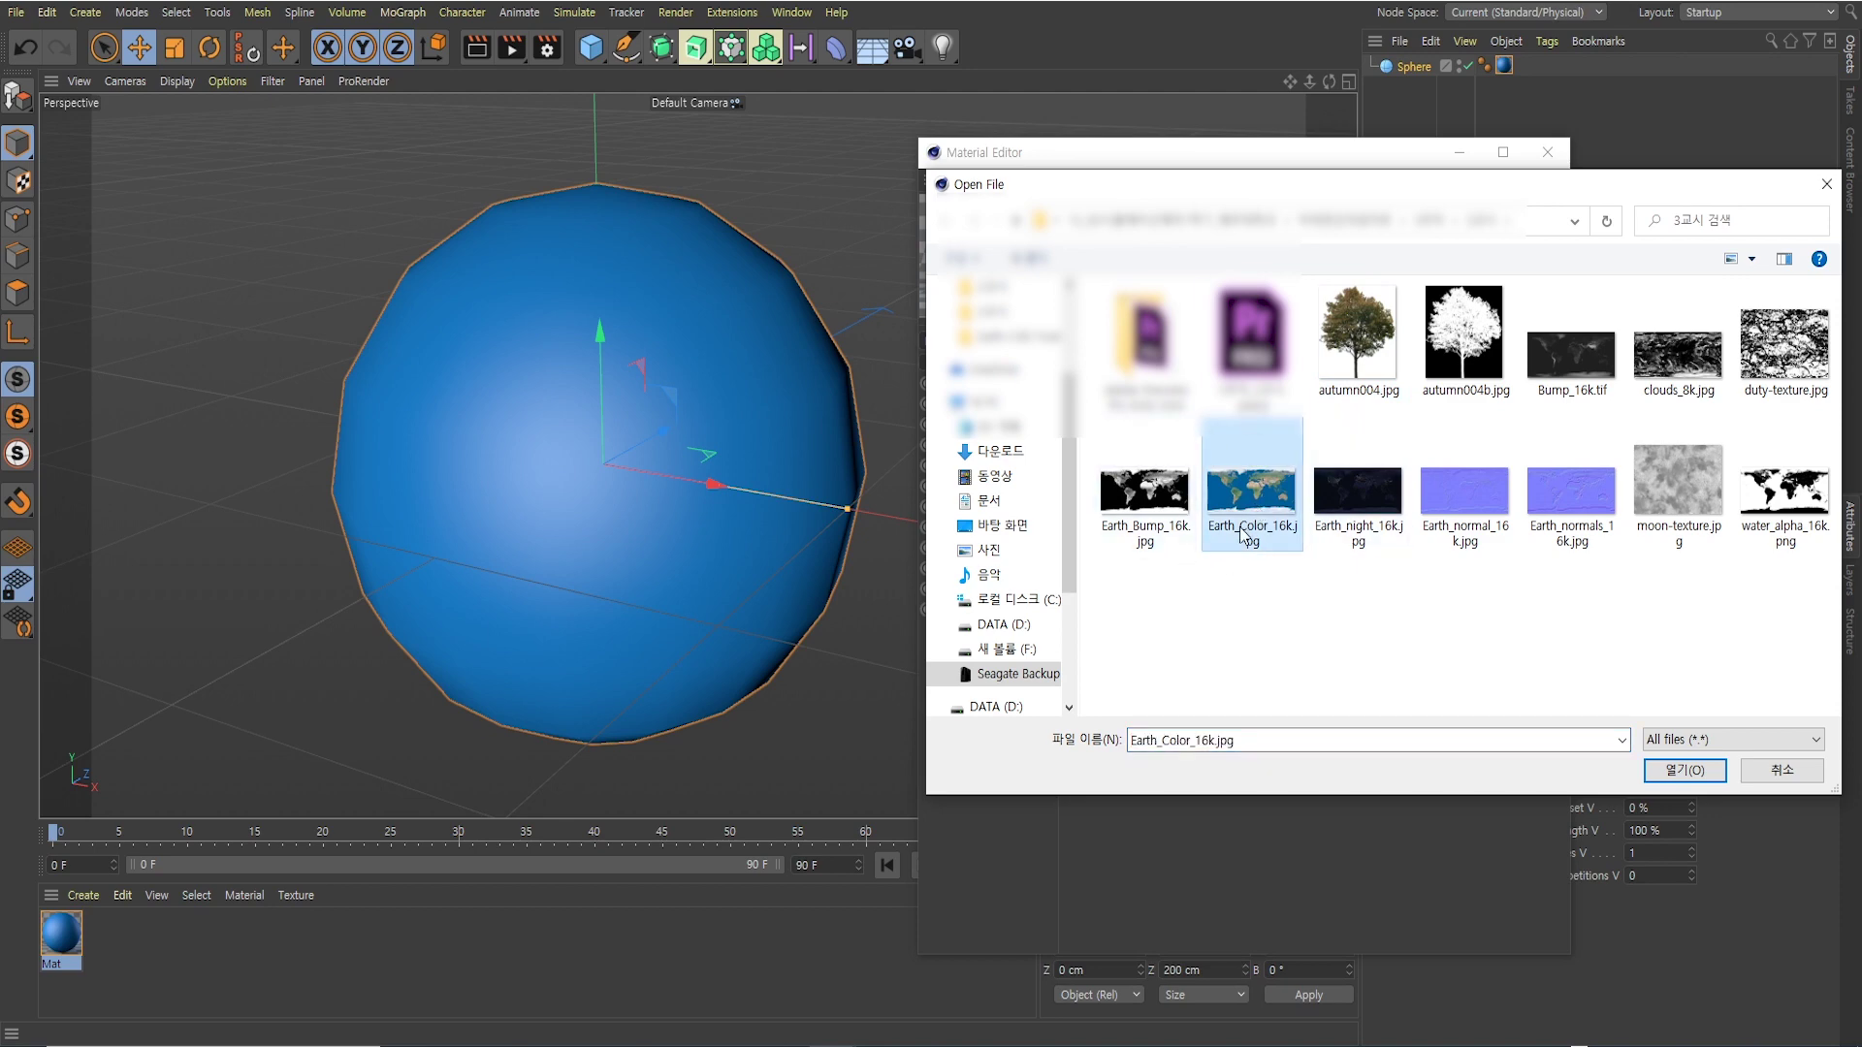
click(1648, 771)
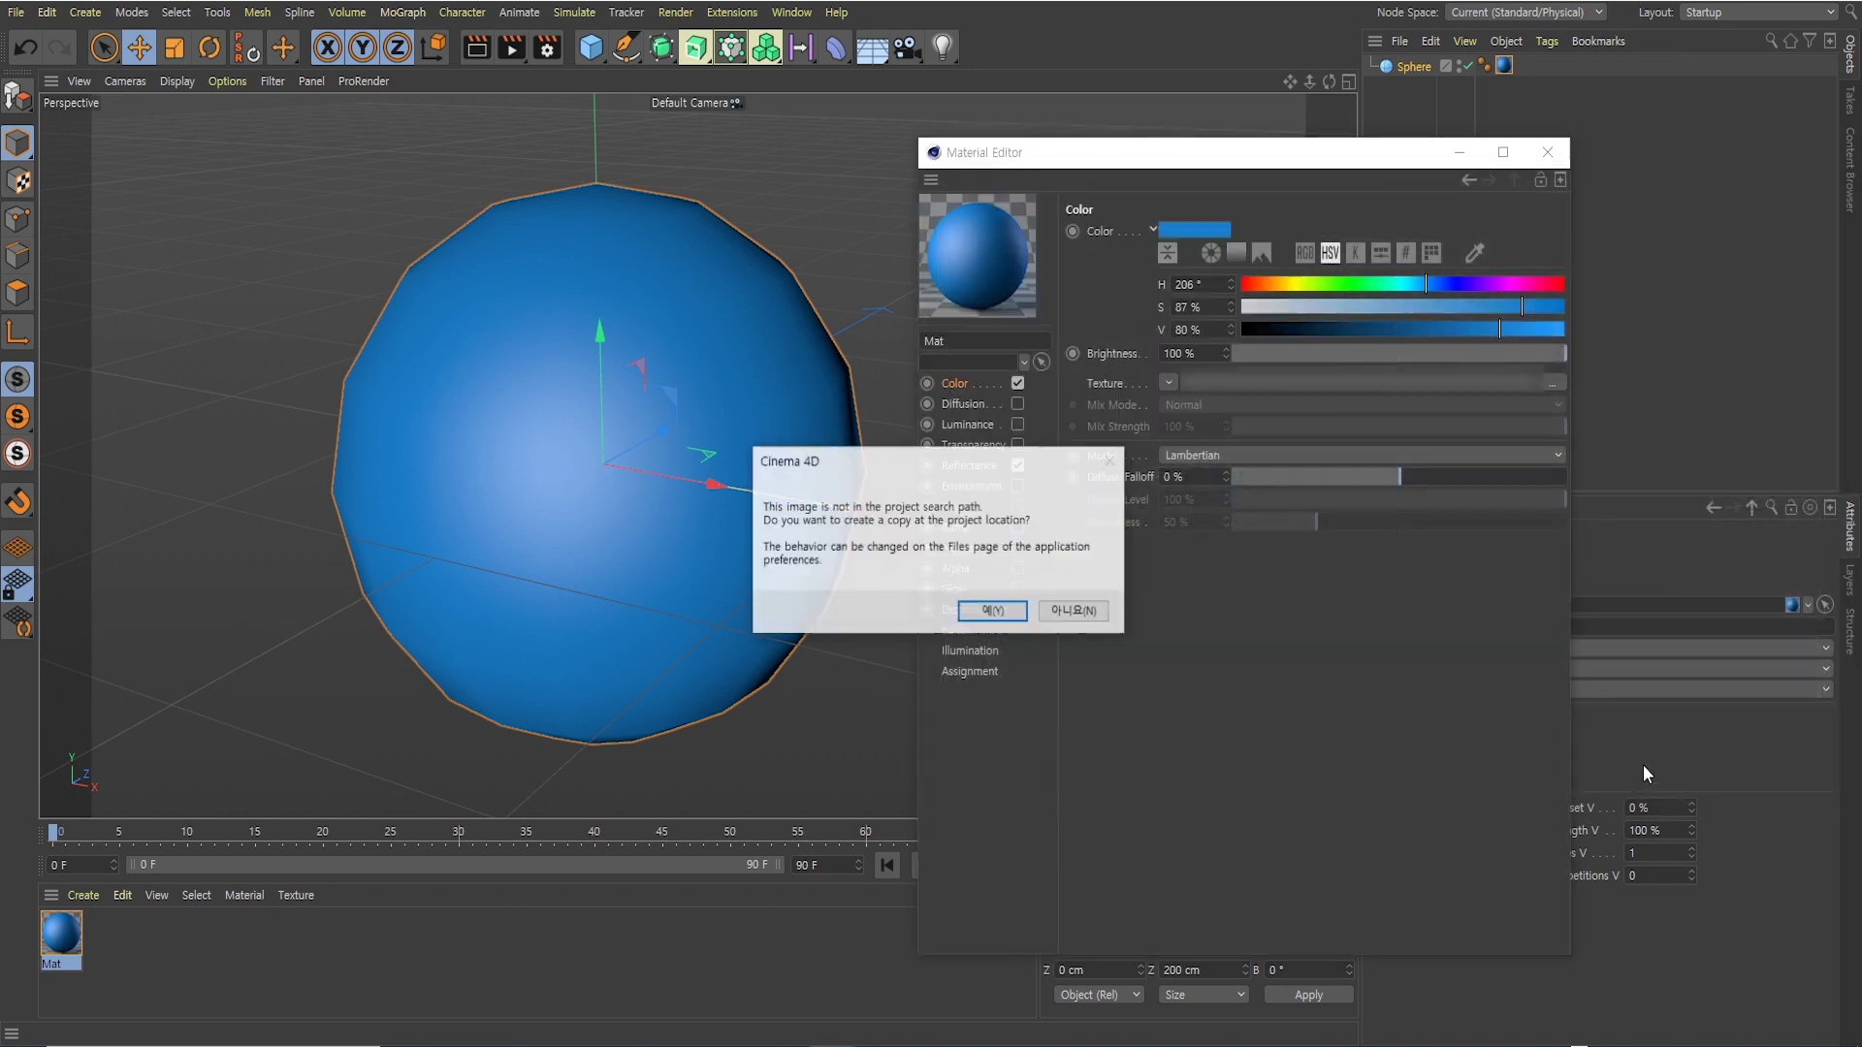
click(1074, 611)
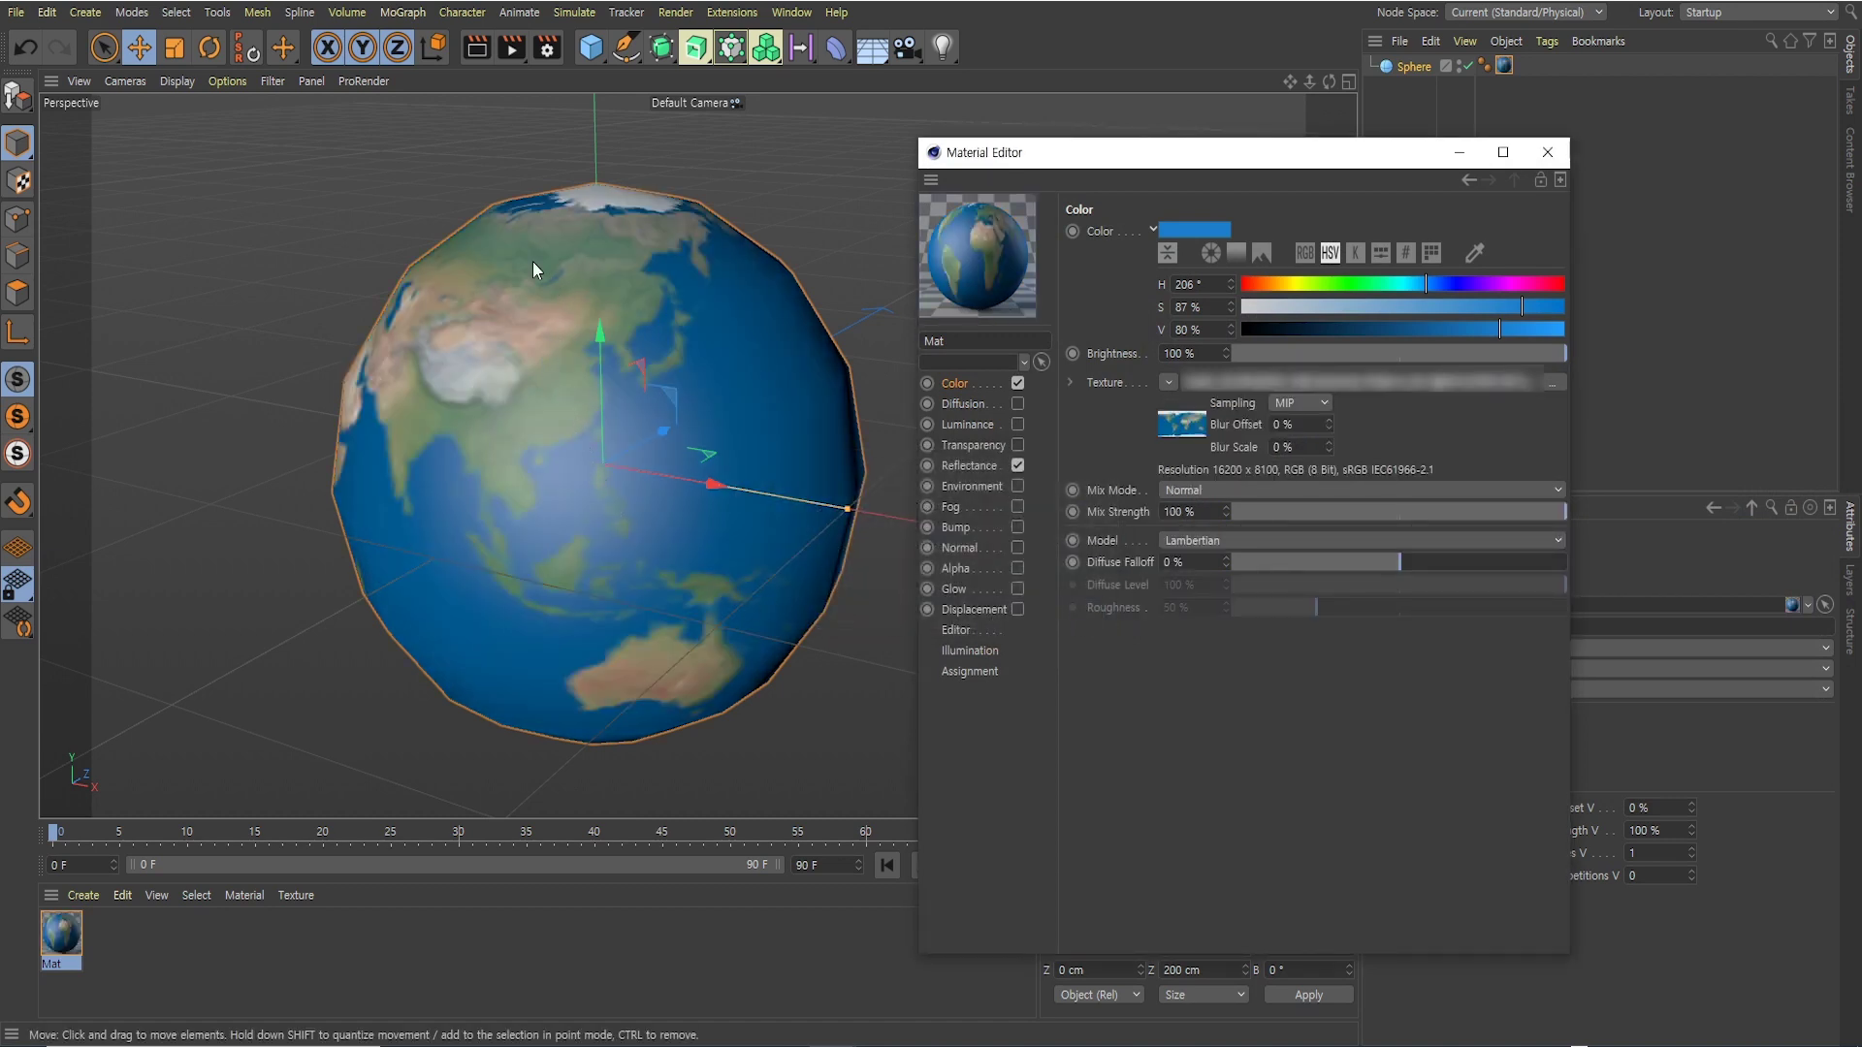
mouse_move(578, 375)
alt+mouse_down()
mouse_move(533, 328)
mouse_move(514, 363)
alt+mouse_up()
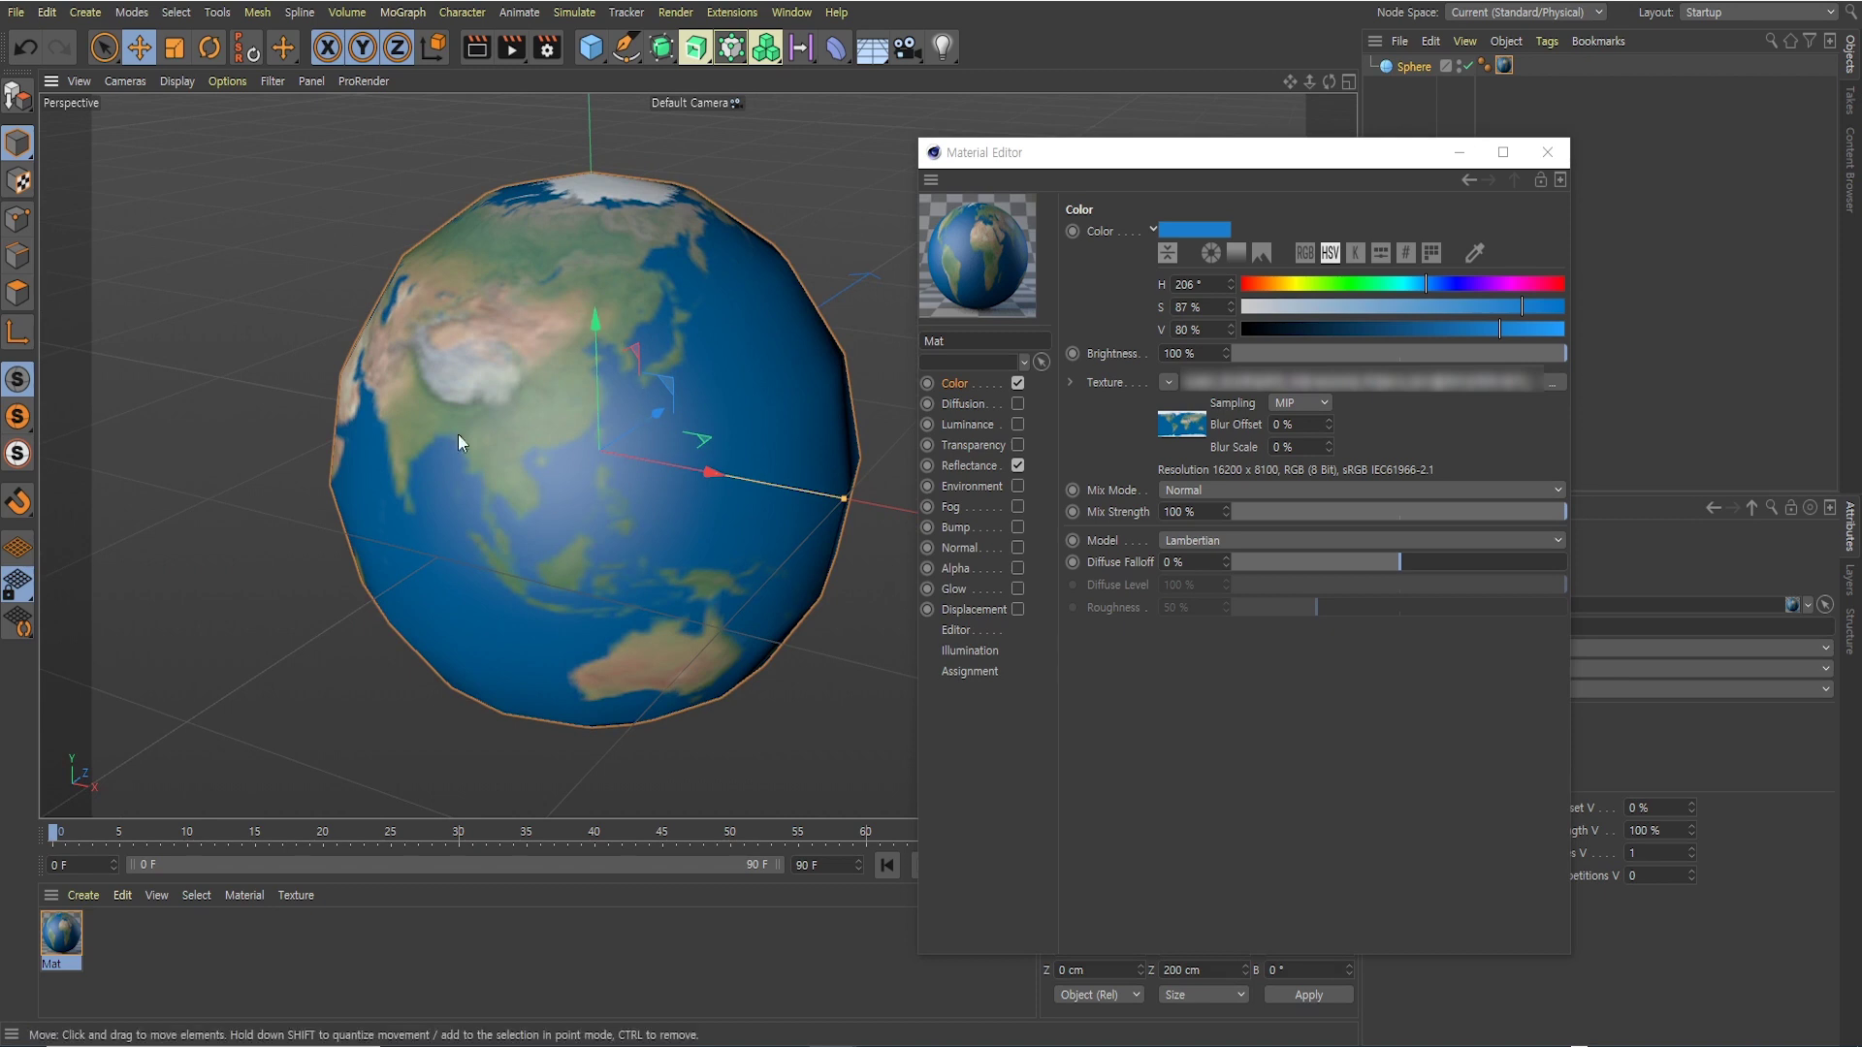
Set Mat's Texture Preview Size on the Editor page to 4096x4096
click(964, 633)
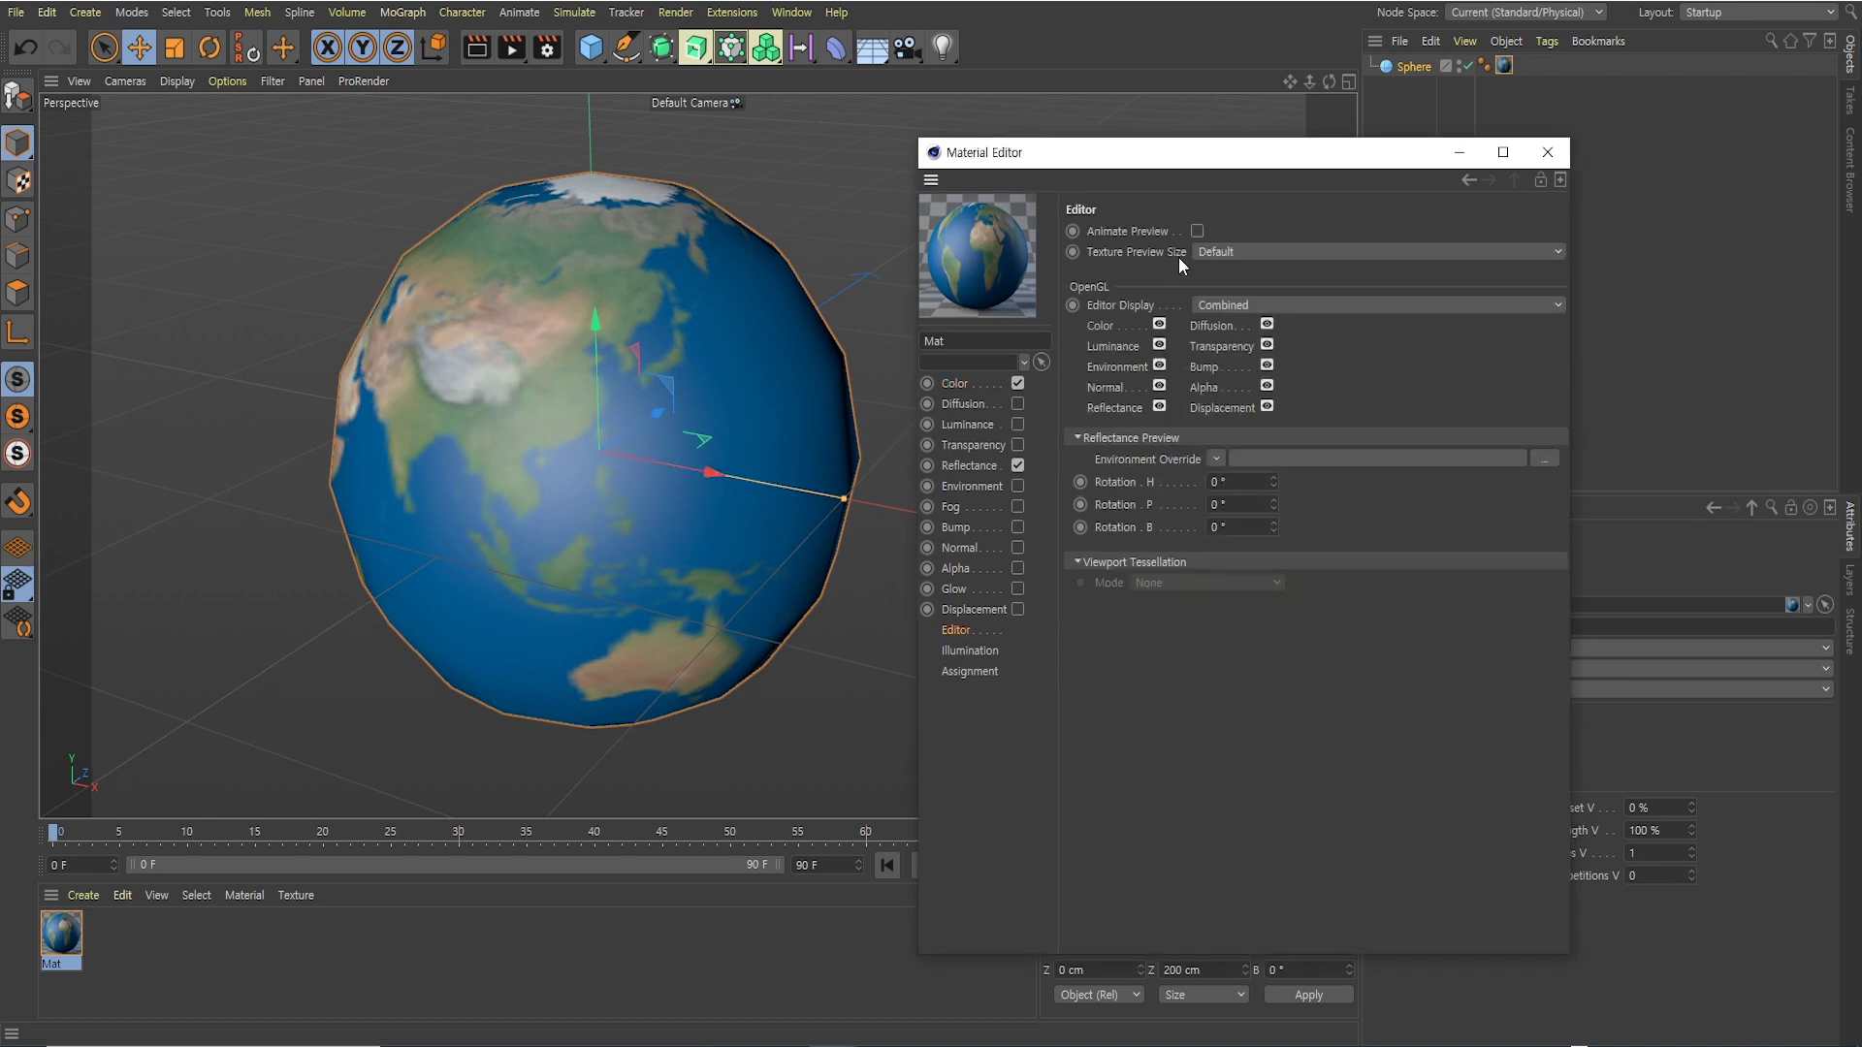
click(1242, 254)
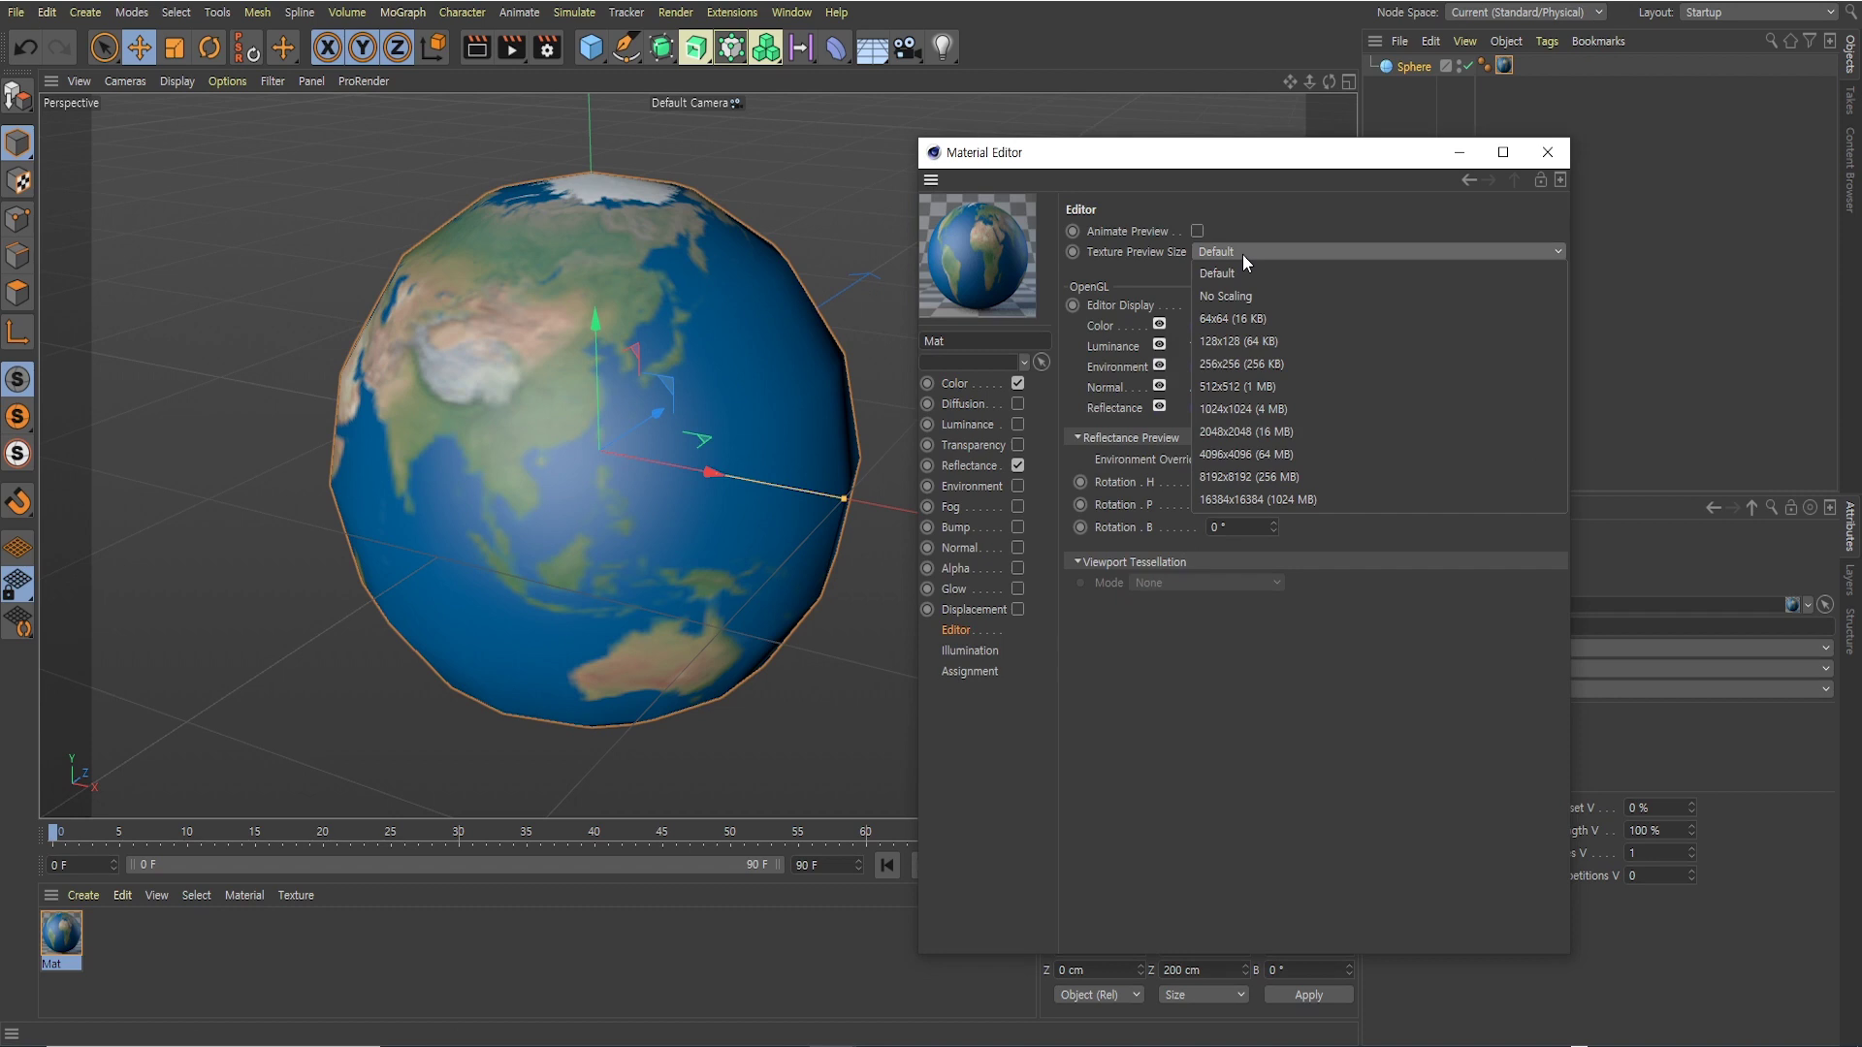
click(1247, 451)
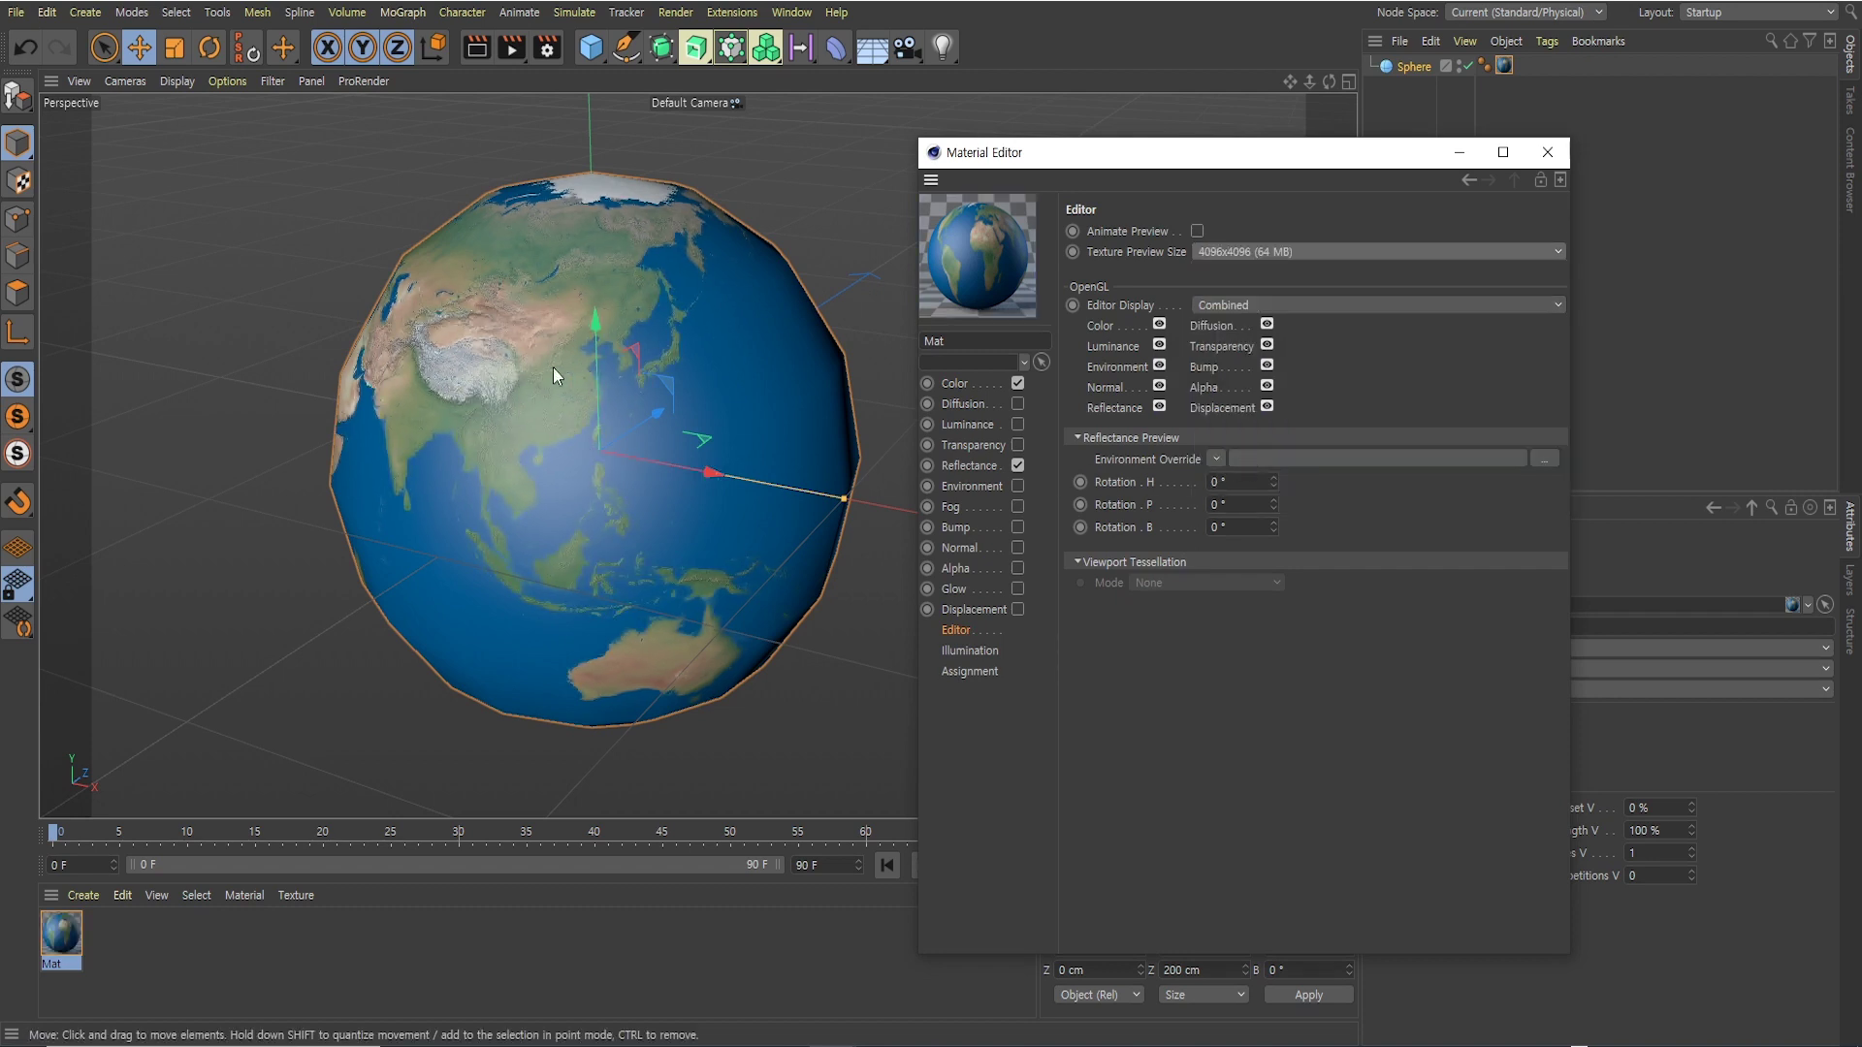
Zoom in on the globe to check the sharper map, keeping the 4096x4096 preview size
scroll(549, 370, up, 1)
scroll(561, 375, up, 2)
scroll(554, 354, up, 2)
scroll(582, 269, up, 2)
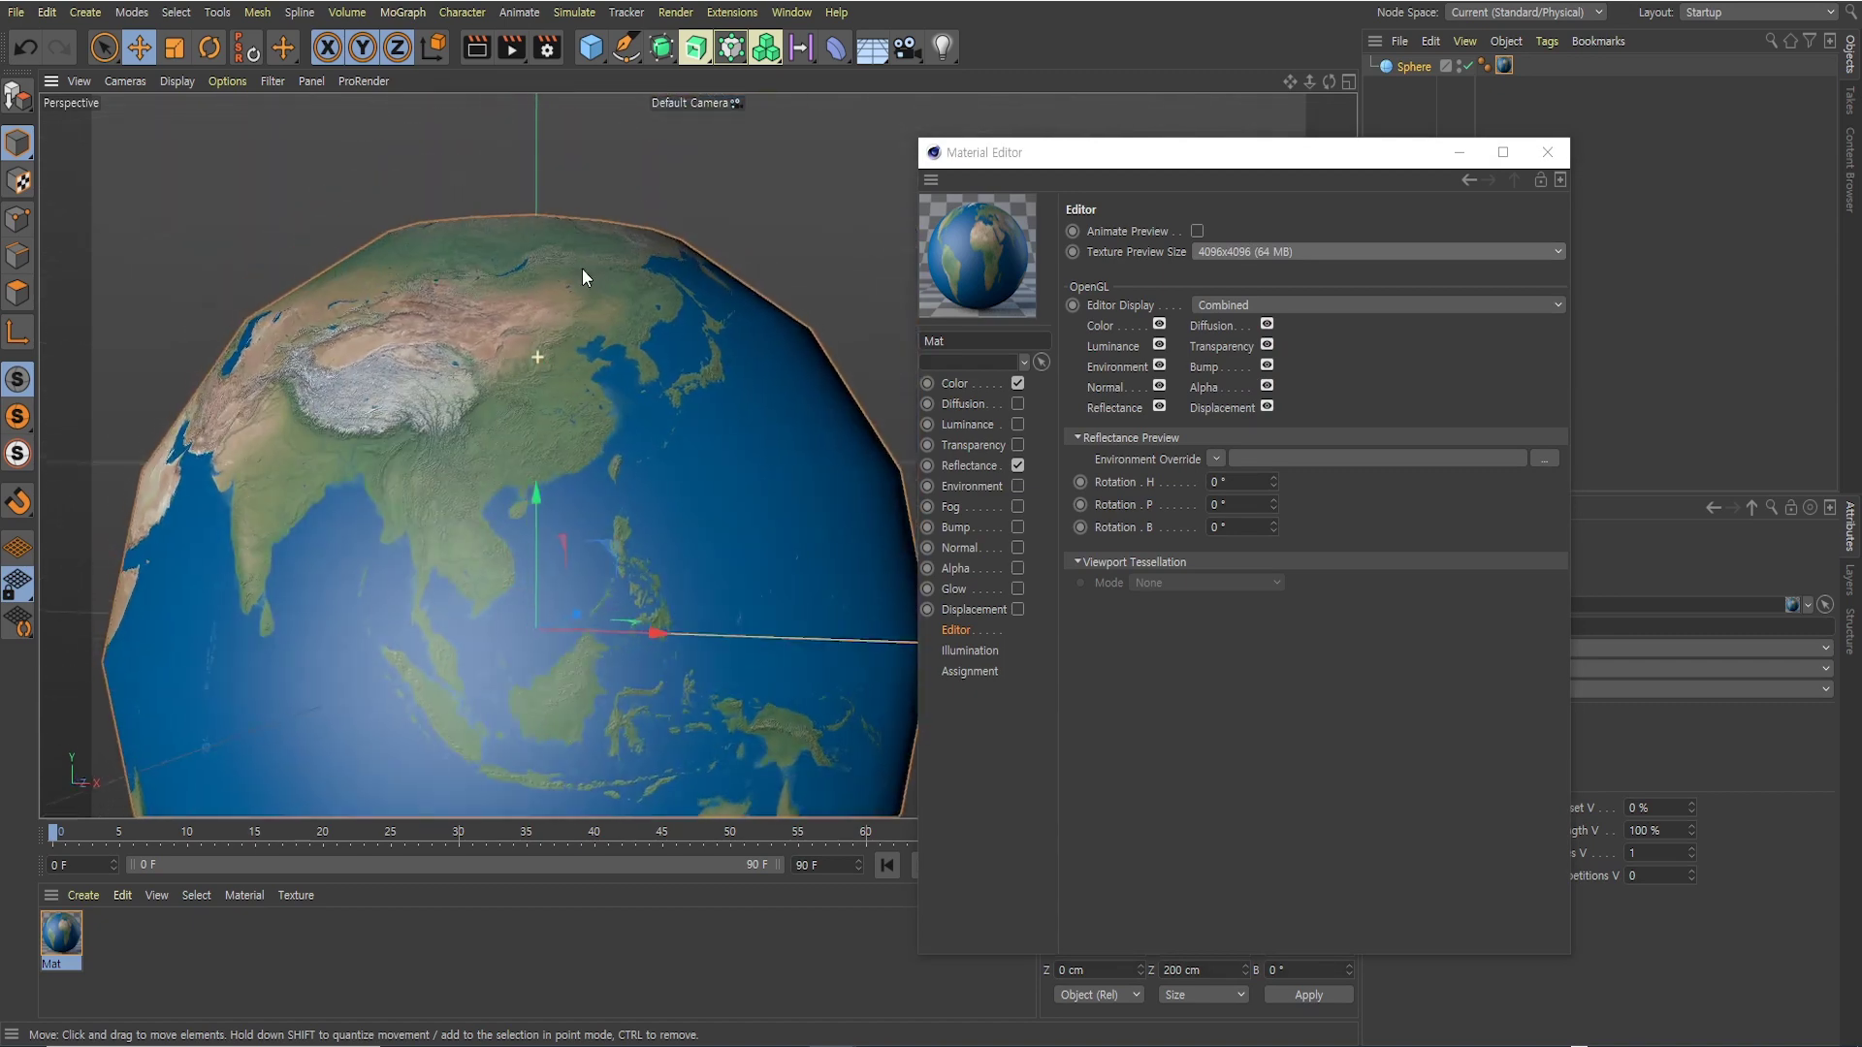
scroll(654, 406, down, 2)
scroll(690, 338, up, 3)
scroll(655, 345, down, 2)
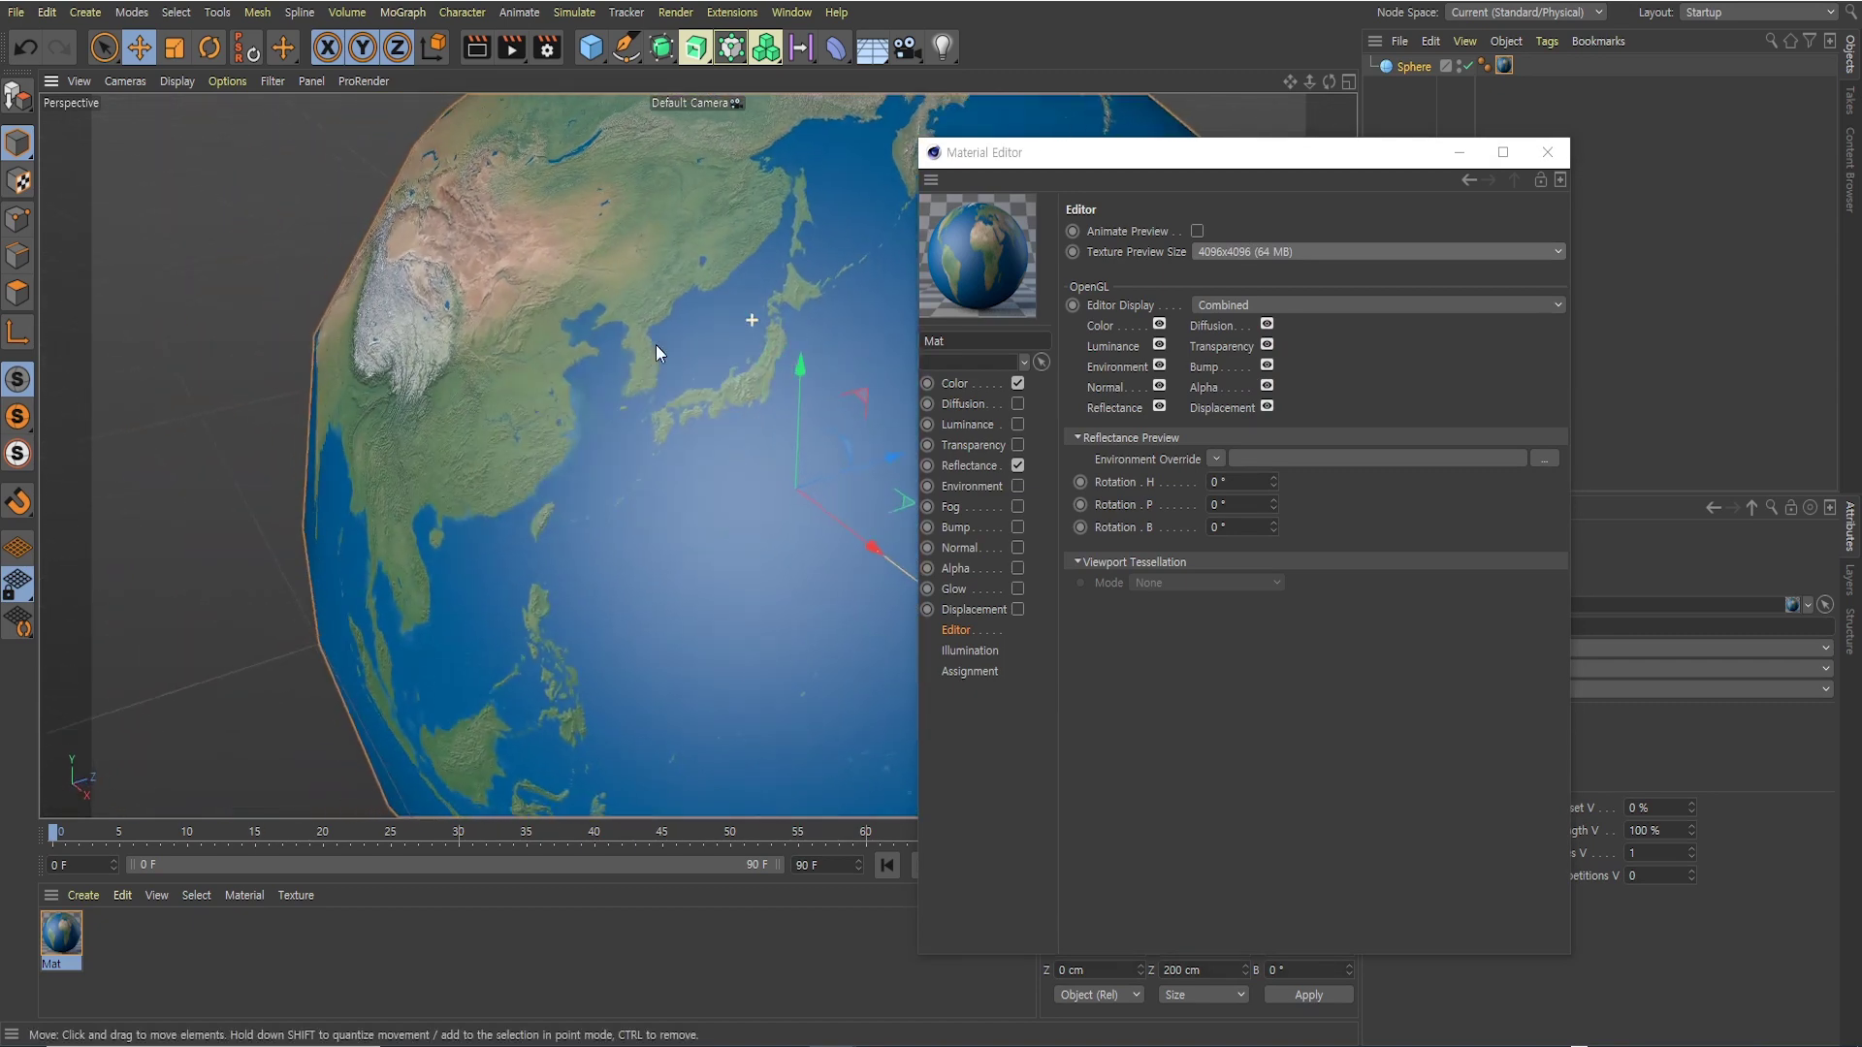
scroll(698, 272, down, 1)
scroll(625, 409, down, 2)
scroll(580, 477, up, 1)
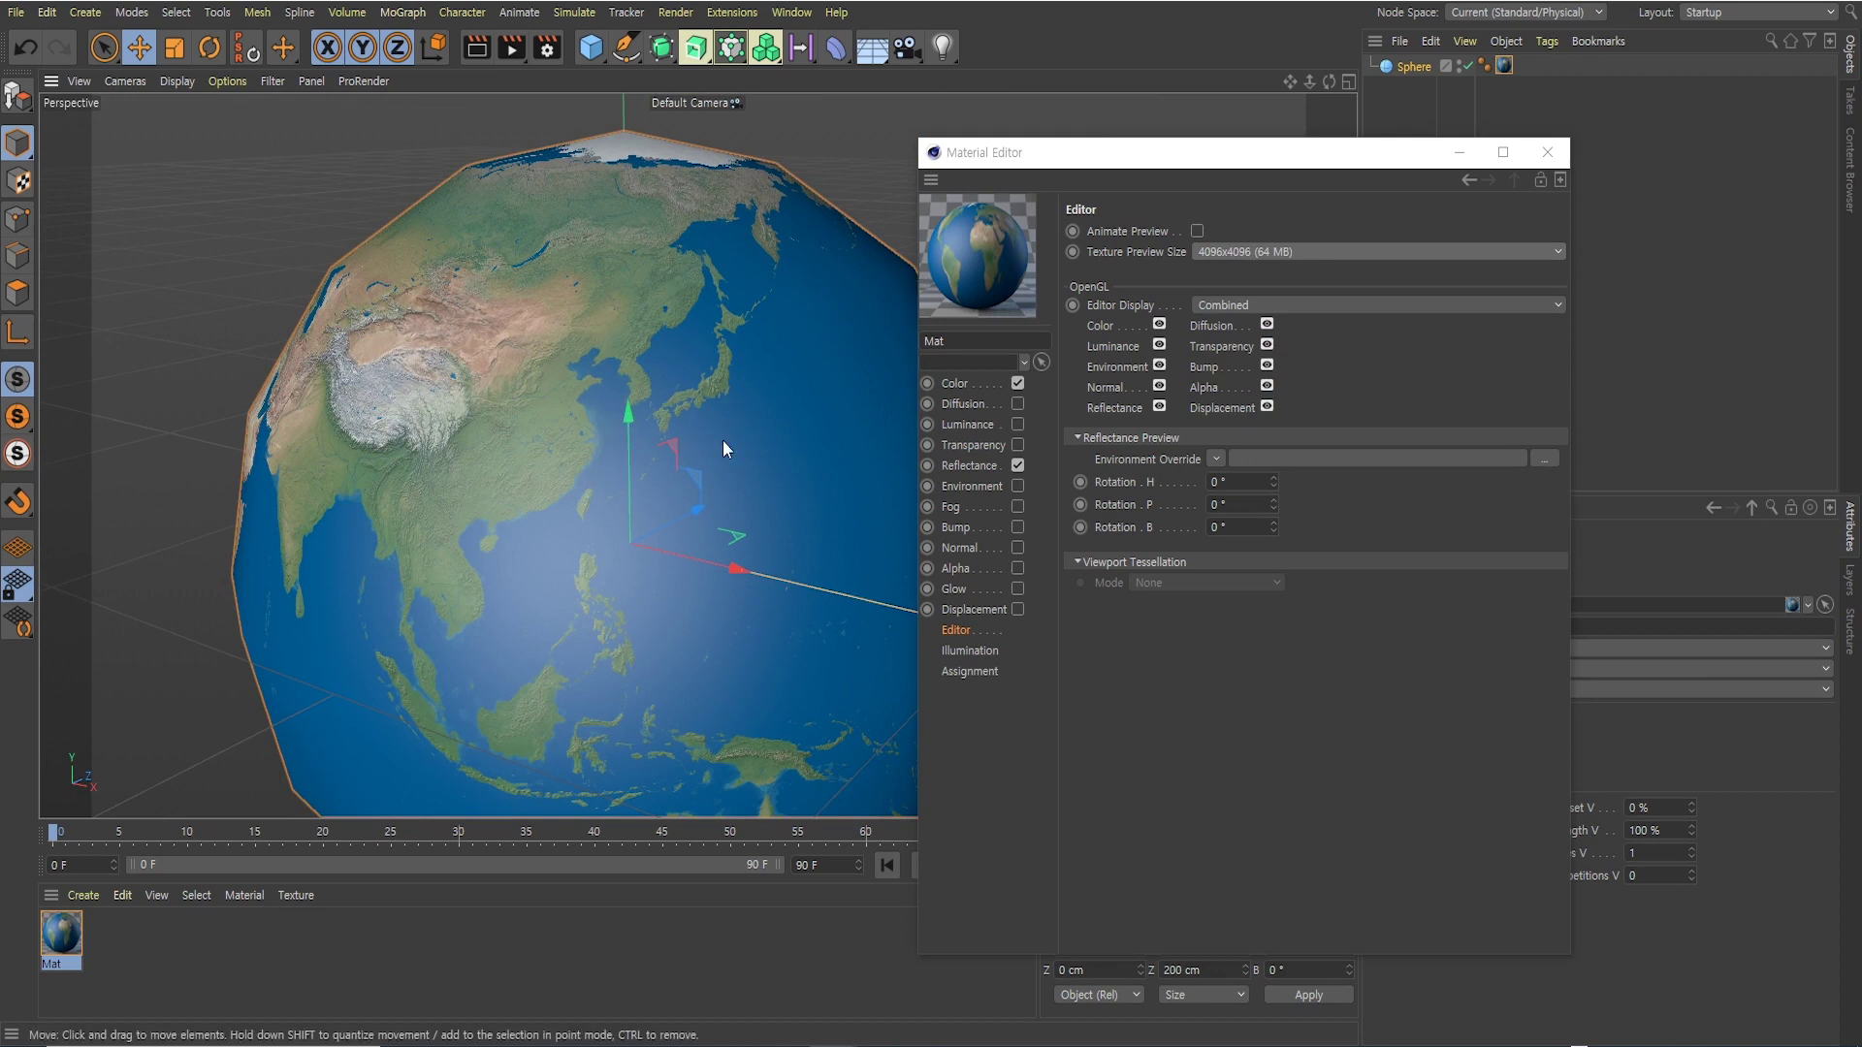
click(1212, 250)
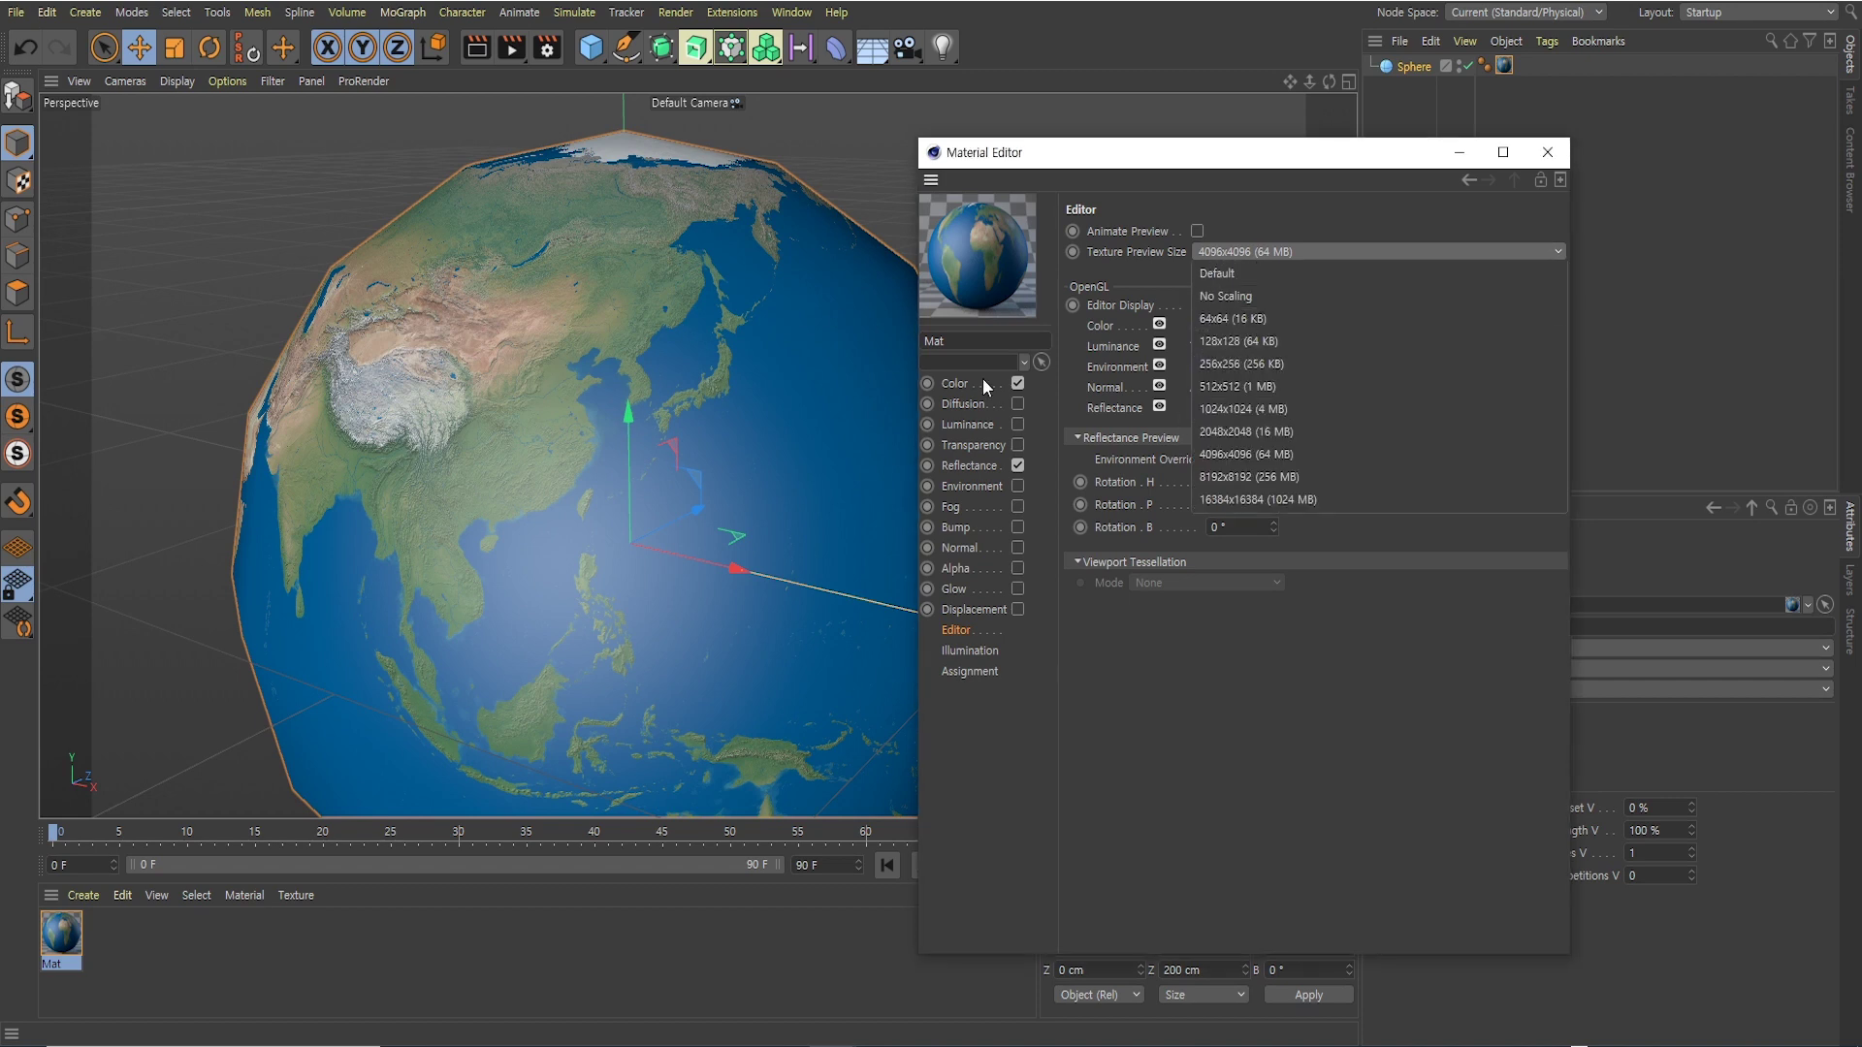
click(835, 157)
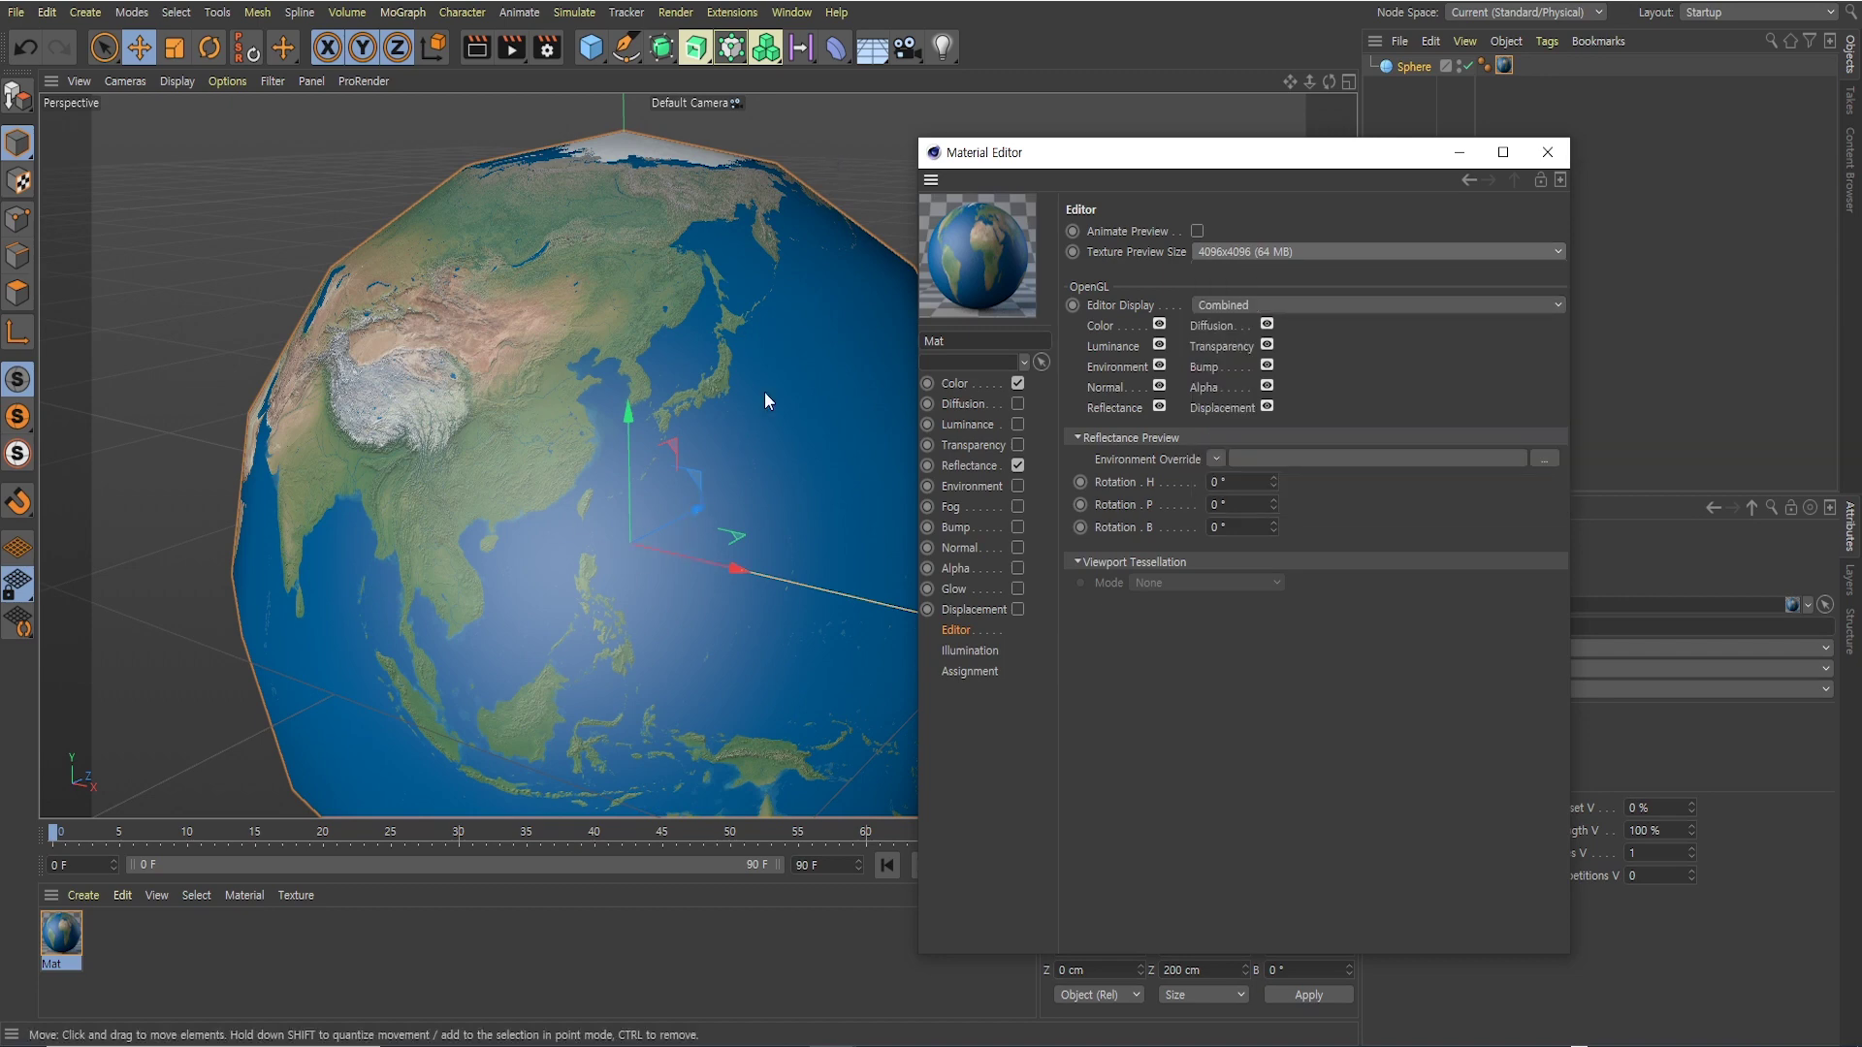
mouse_move(700, 525)
alt+mouse_down()
mouse_move(560, 544)
mouse_move(601, 555)
alt+mouse_up()
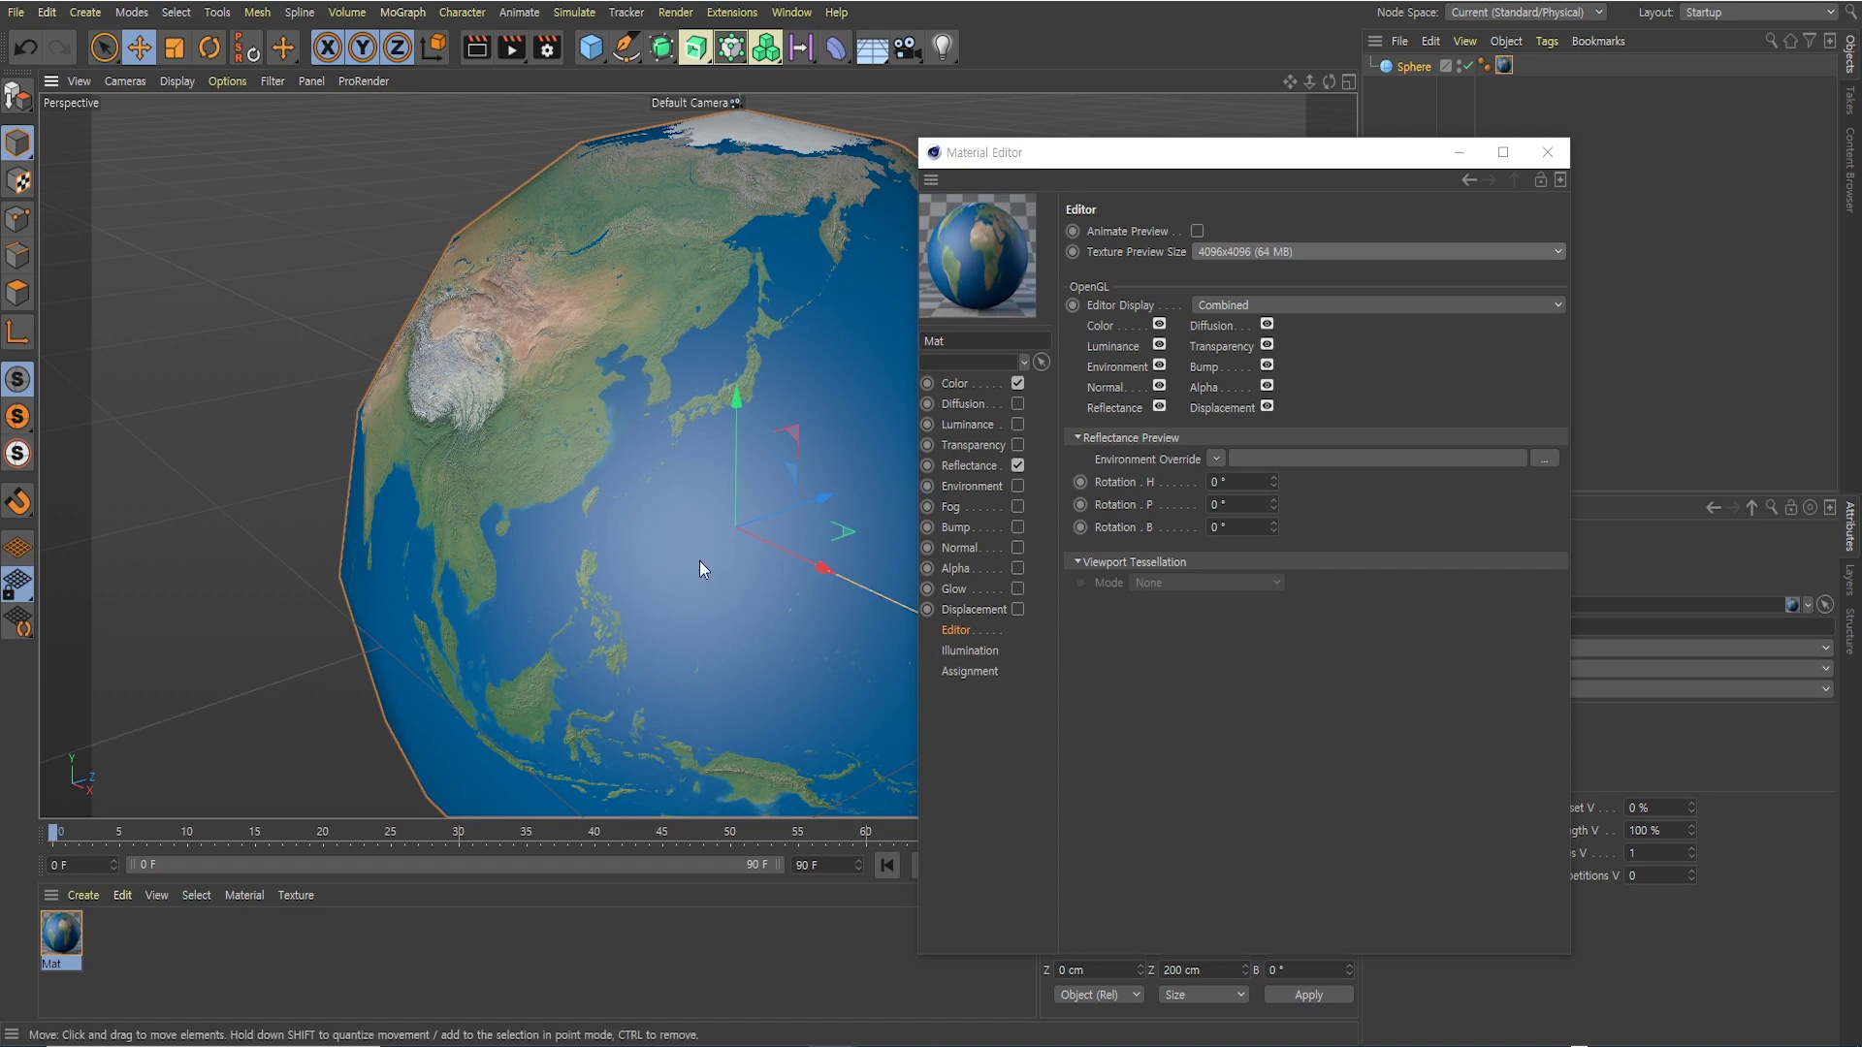
Try 0% Specular Strength, undo it, then disable the Reflectance channel
click(968, 467)
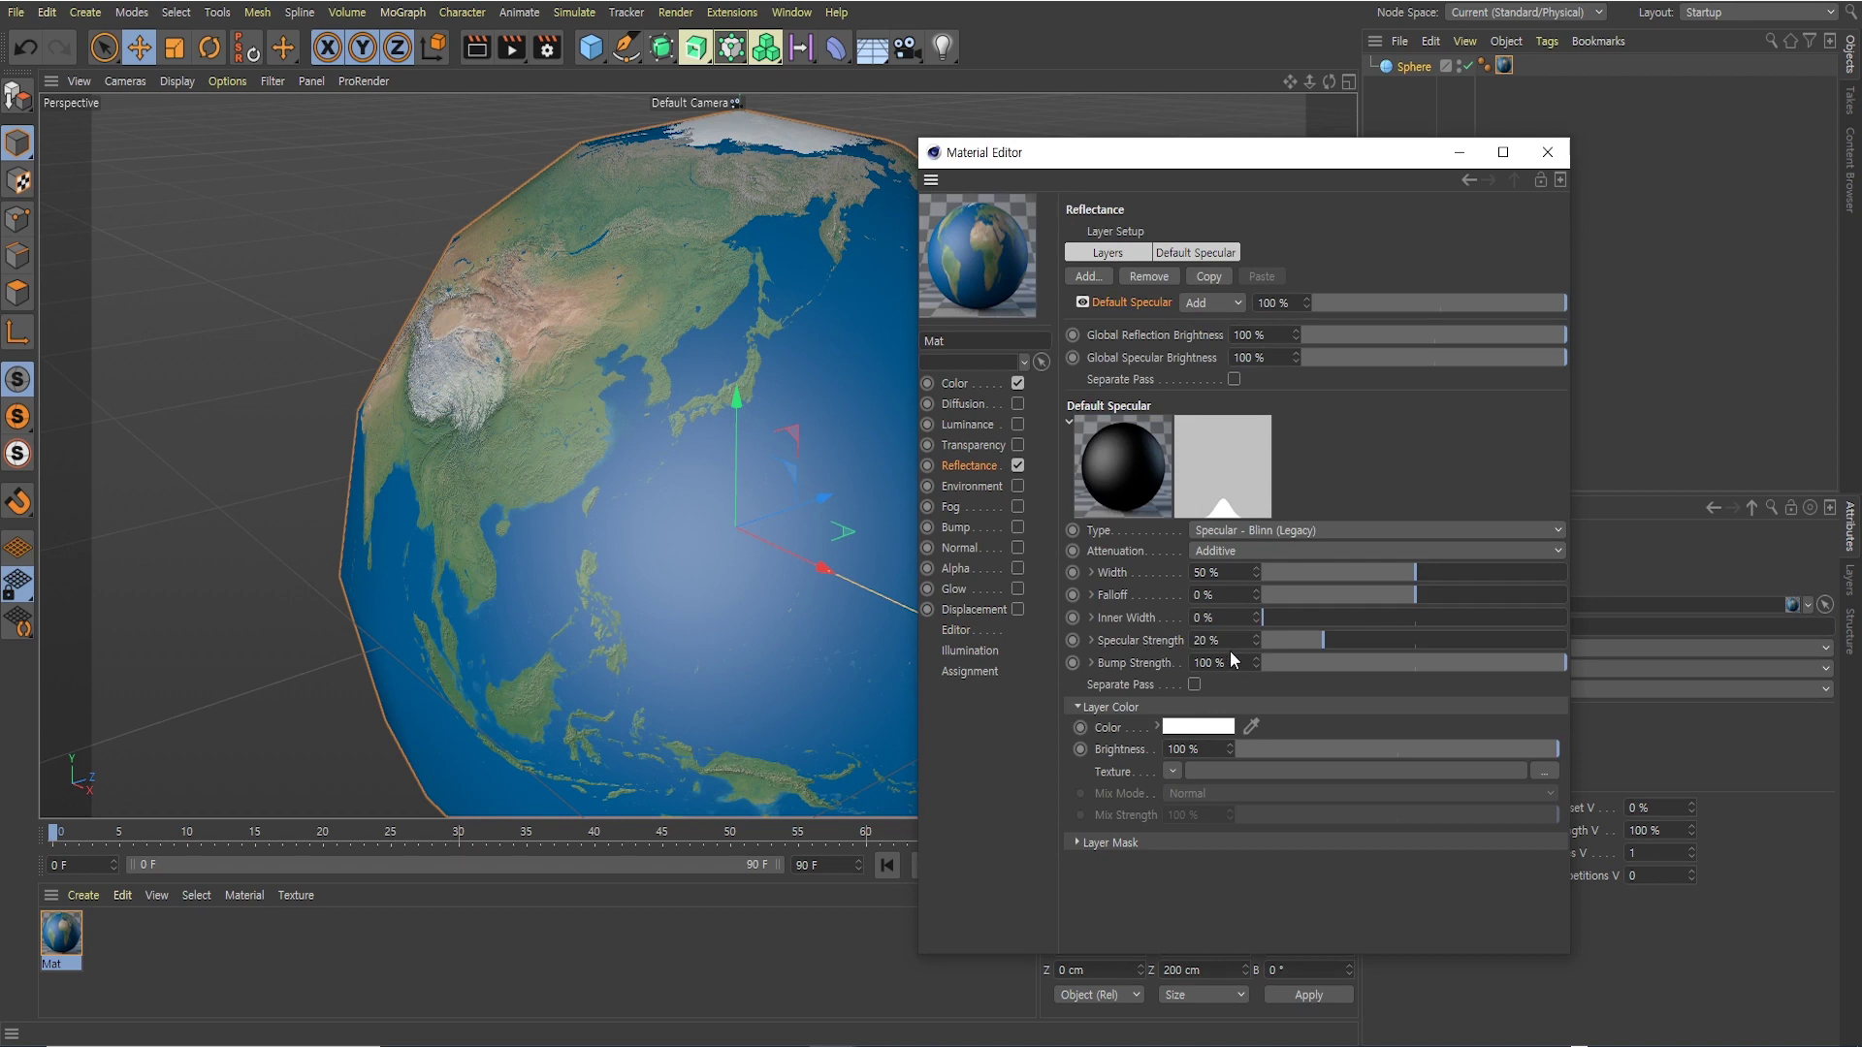
drag(1305, 648, 1277, 638)
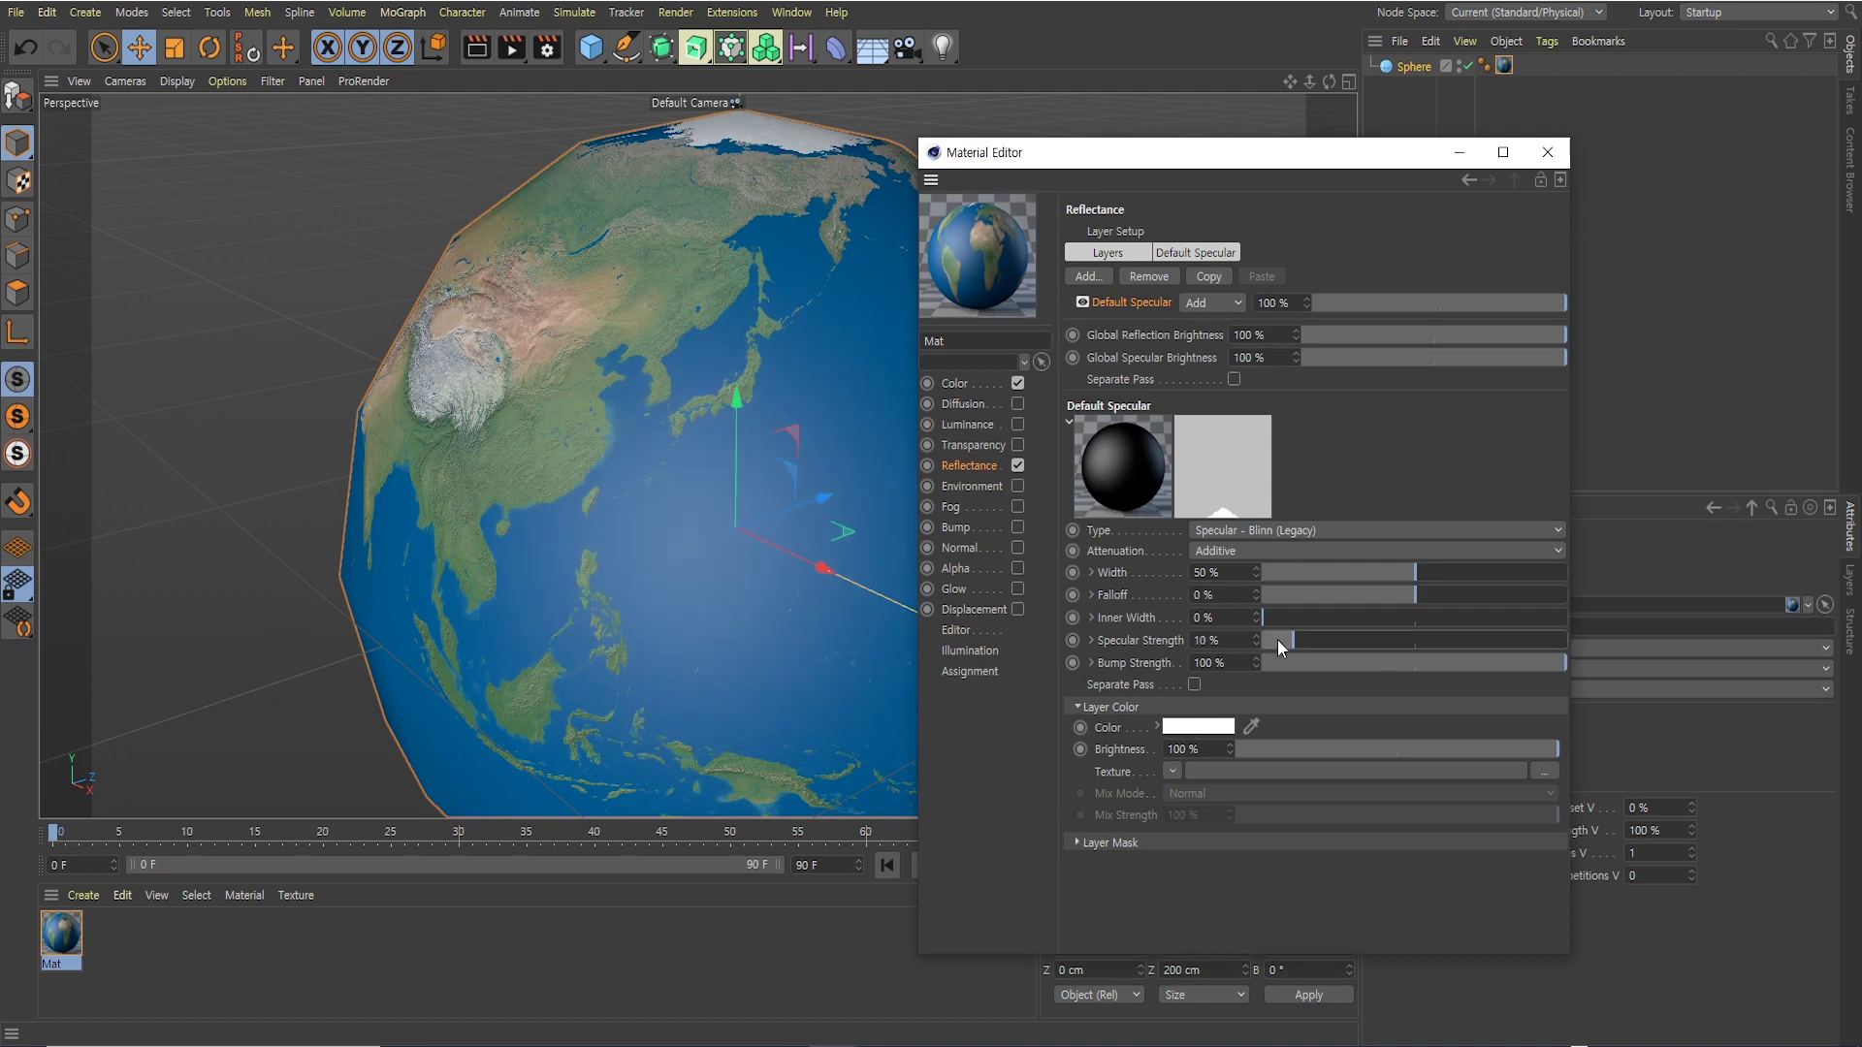
key(ctrl+z)
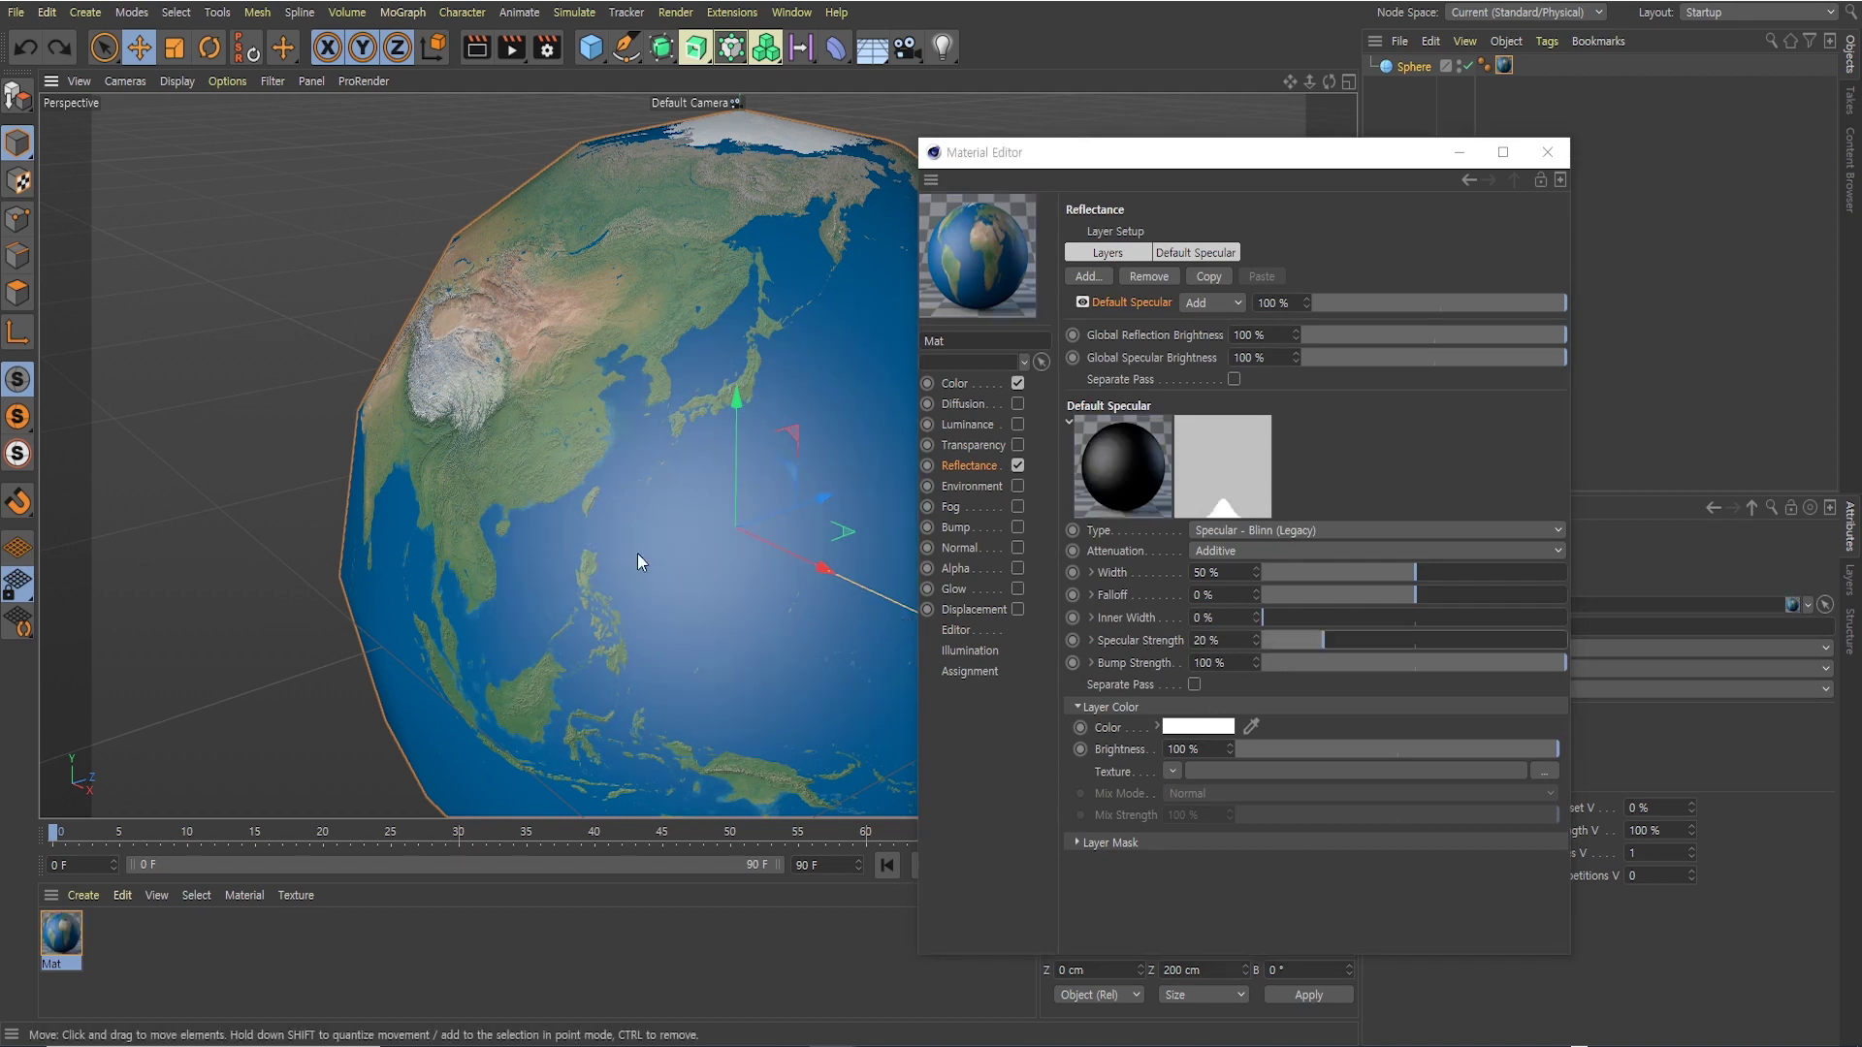
click(1017, 466)
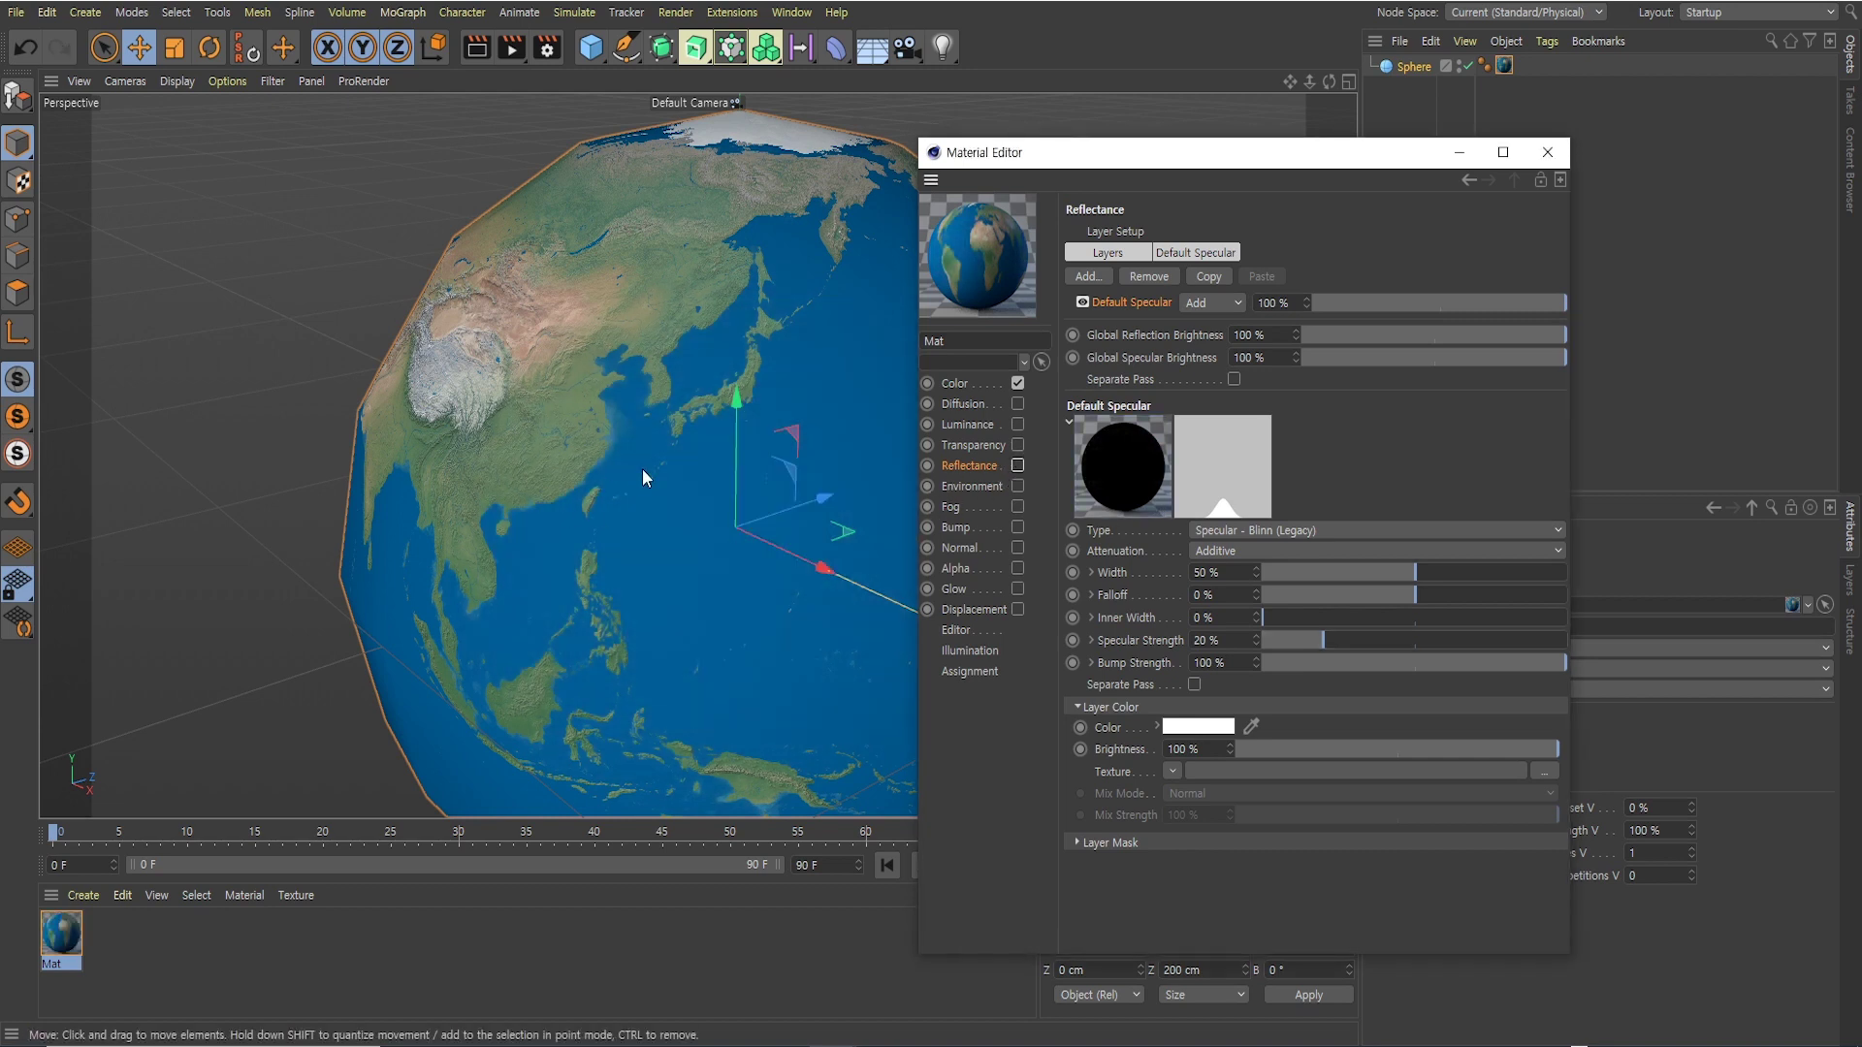
mouse_move(642, 468)
alt+mouse_down()
mouse_move(638, 422)
mouse_move(496, 384)
mouse_move(560, 467)
alt+mouse_up()
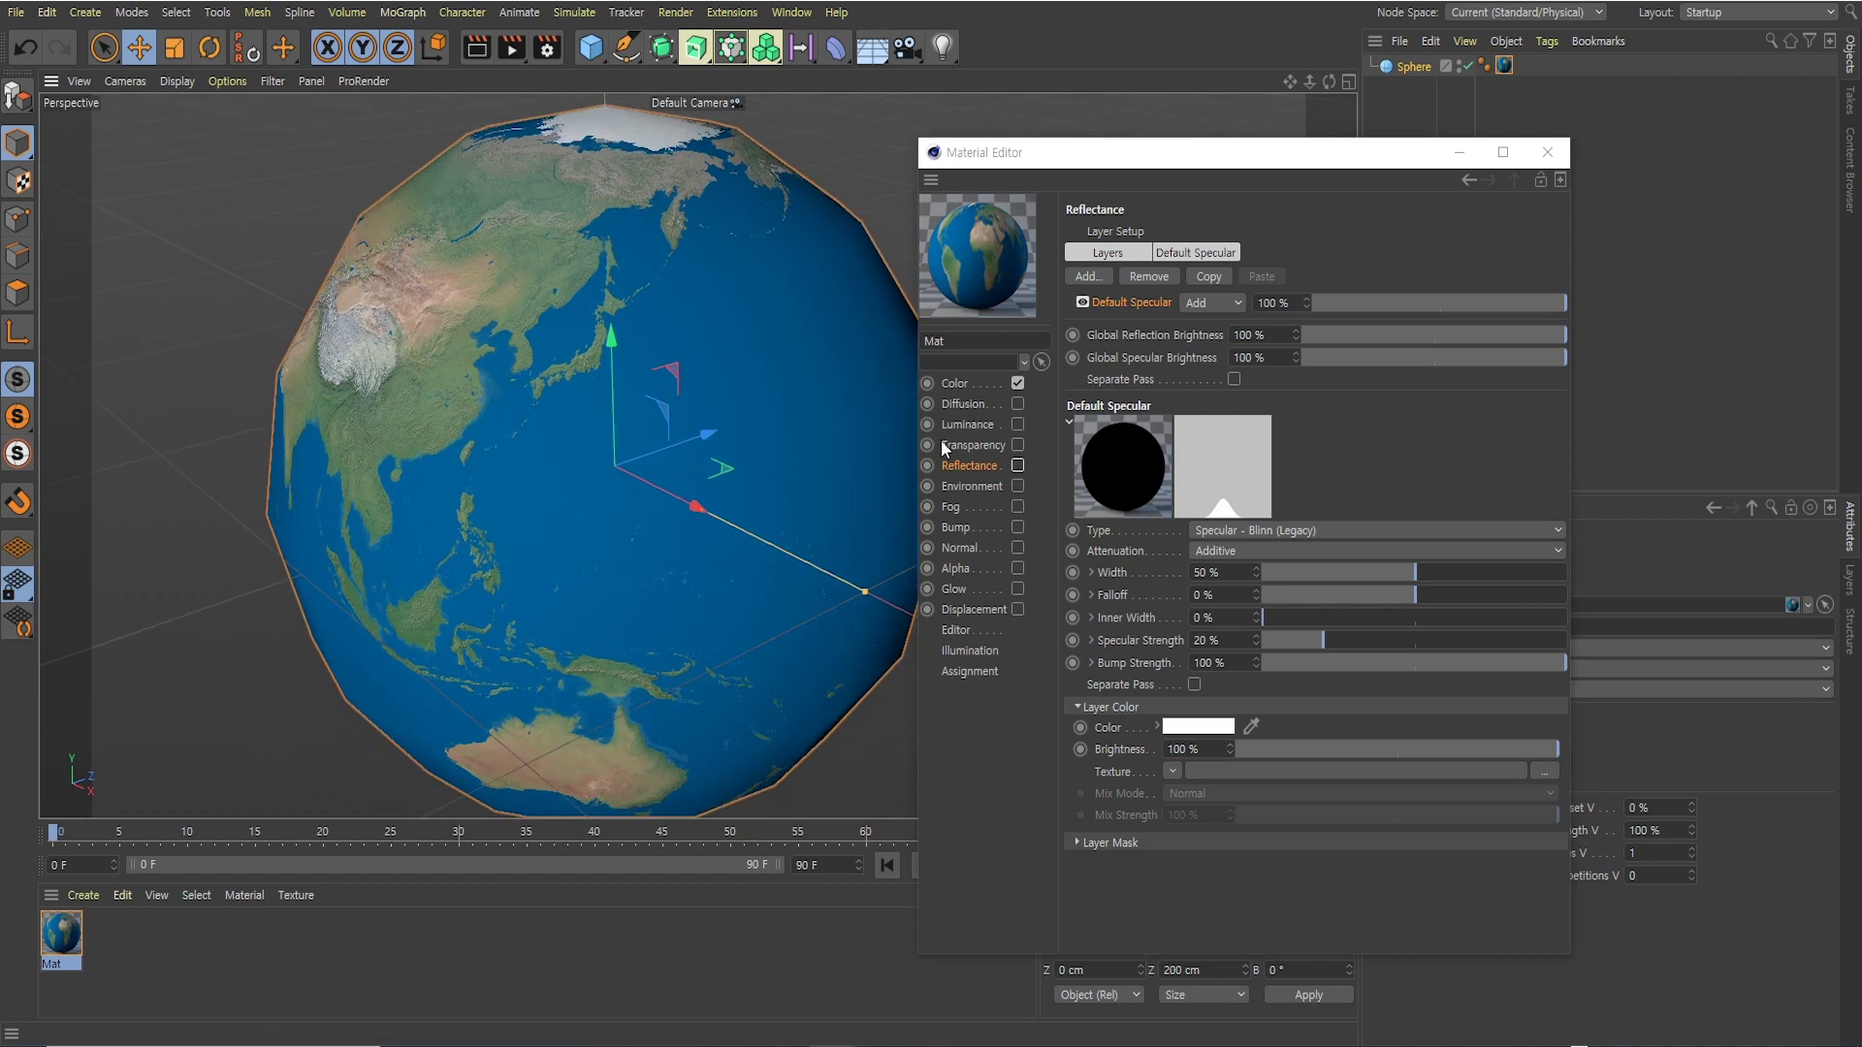
Check the Color channel's sampling options and zoom the view toward China
click(962, 383)
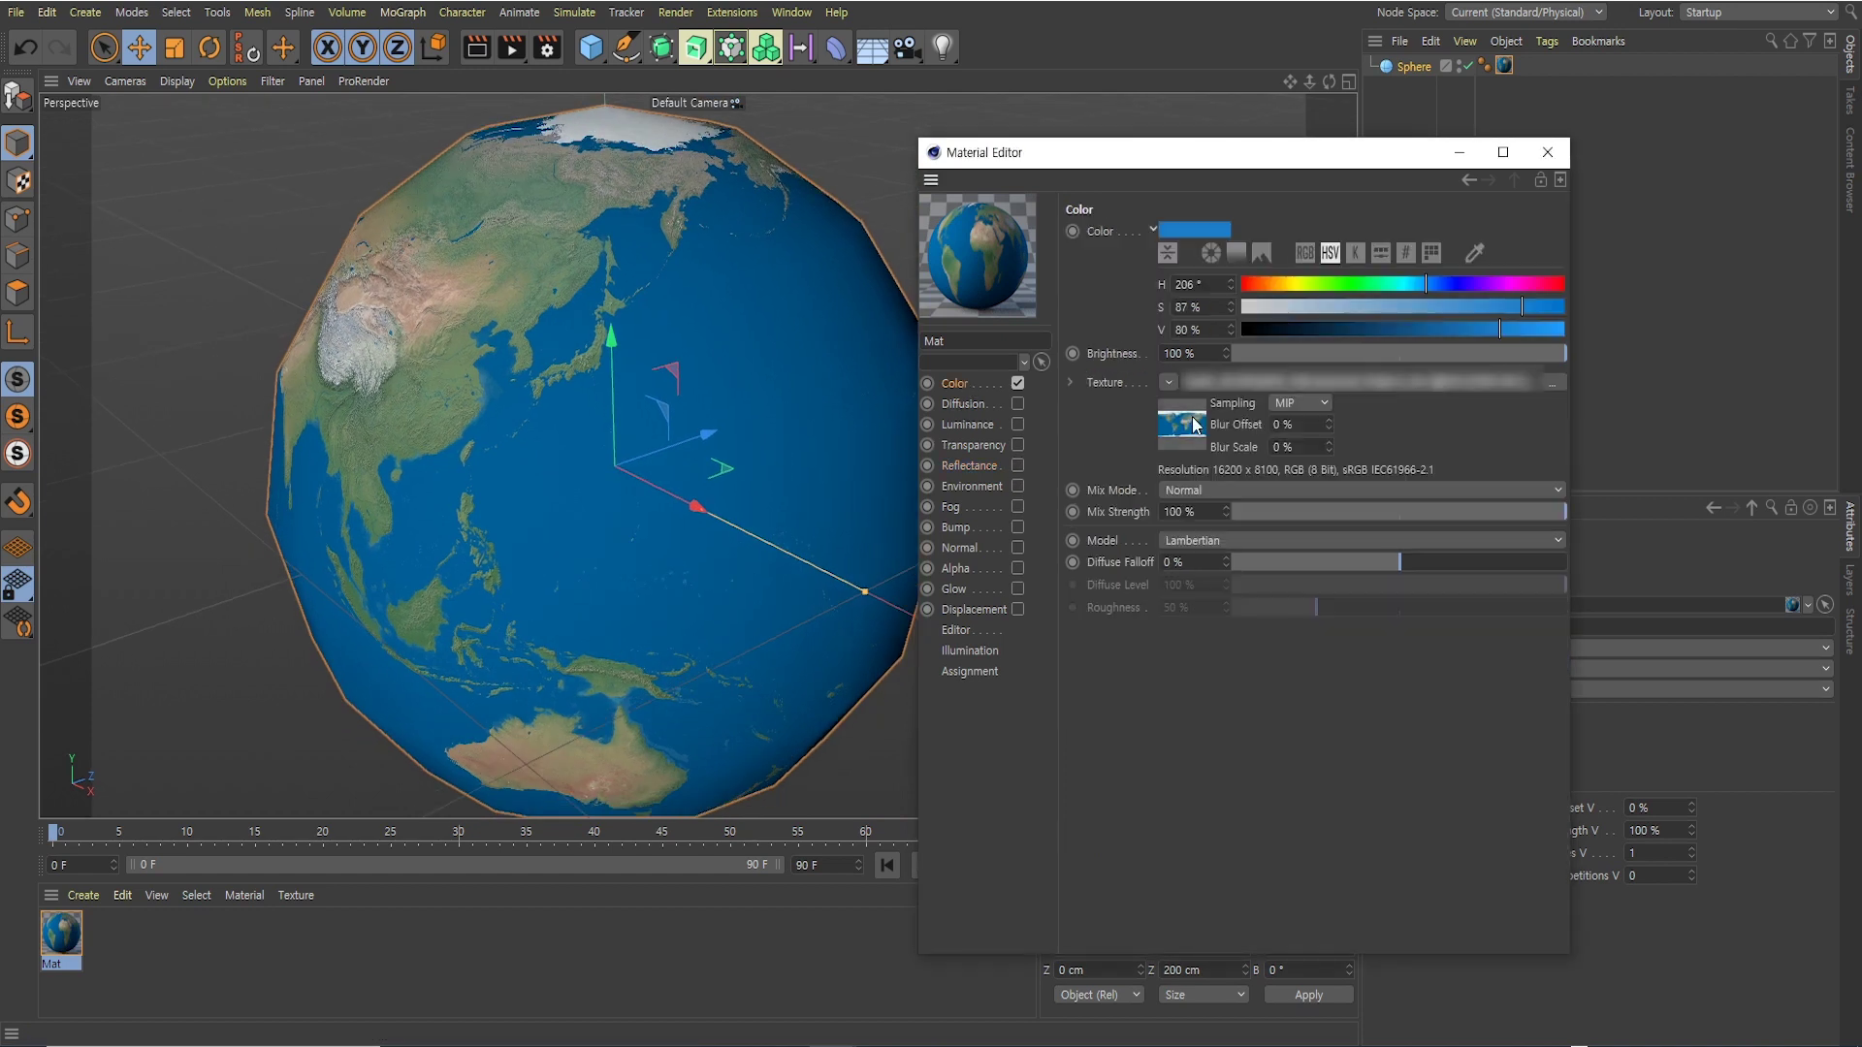
click(1290, 404)
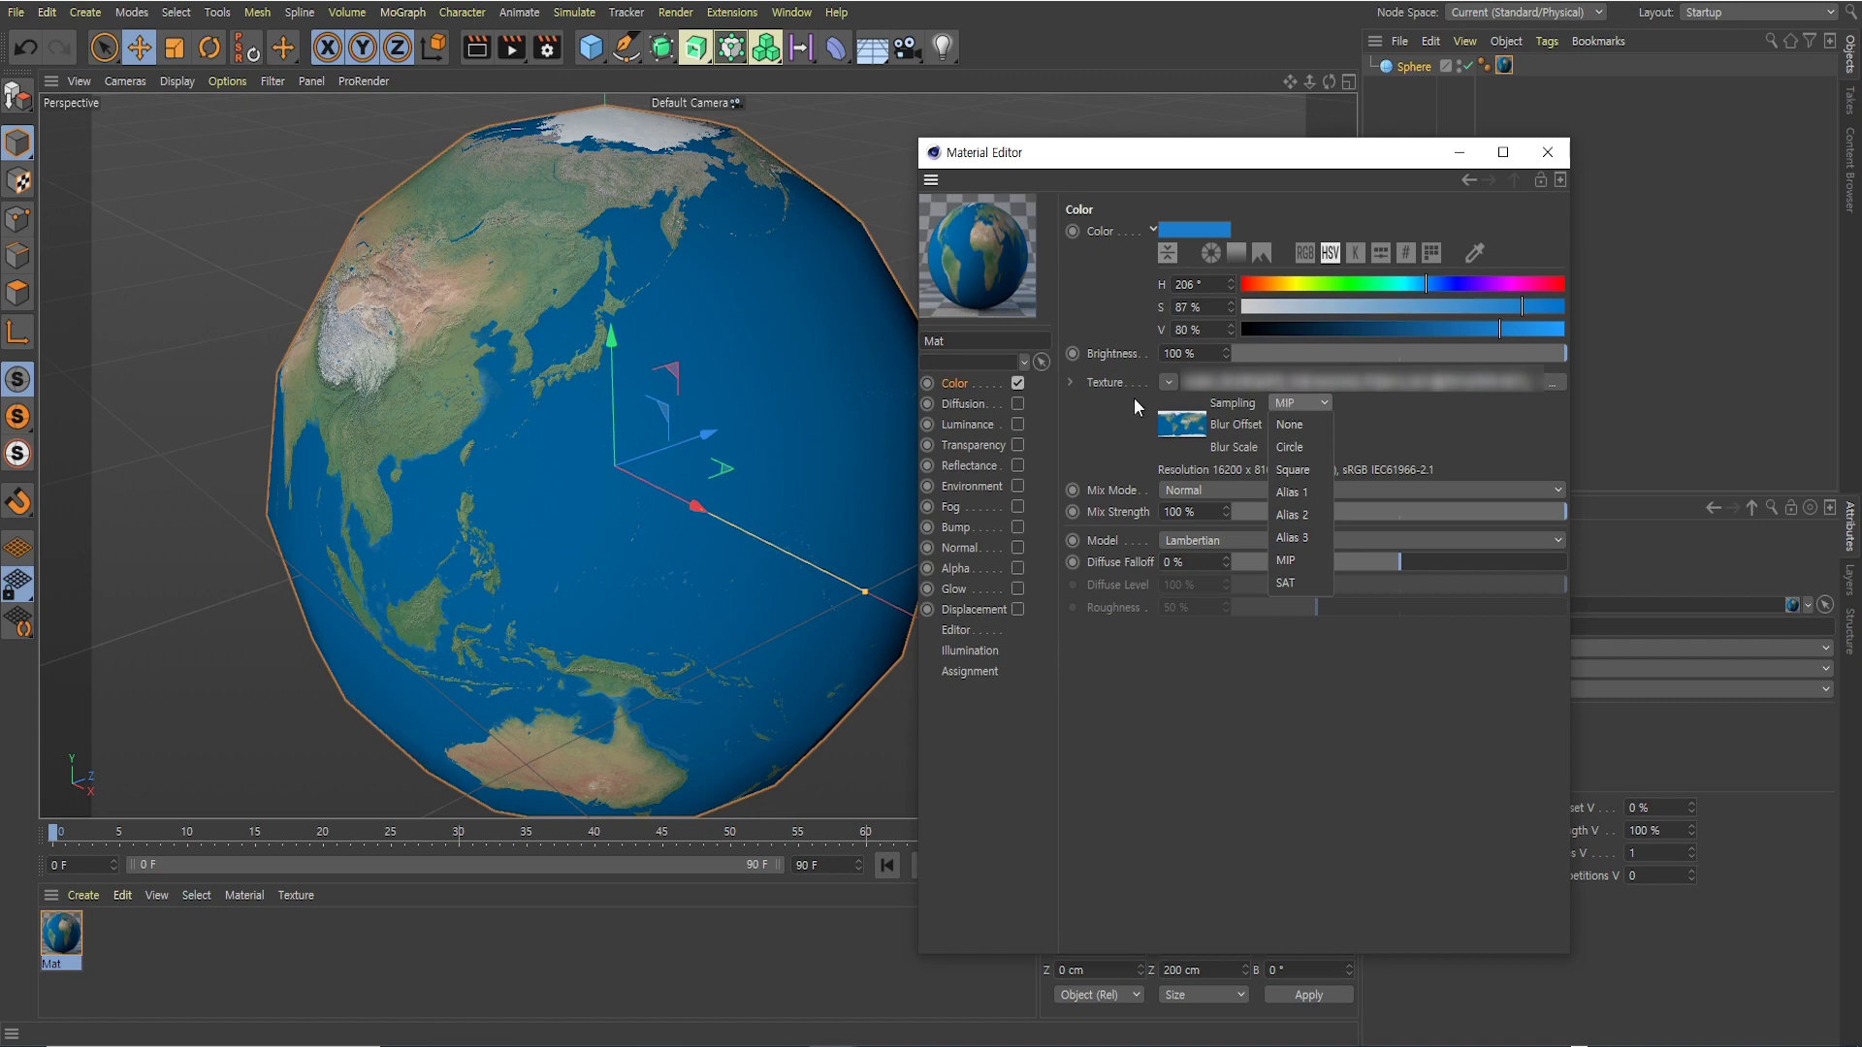
click(656, 327)
scroll(588, 290, up, 3)
scroll(589, 289, up, 3)
mouse_move(590, 289)
alt+mouse_down()
mouse_move(714, 392)
mouse_move(661, 468)
mouse_move(663, 349)
alt+mouse_up()
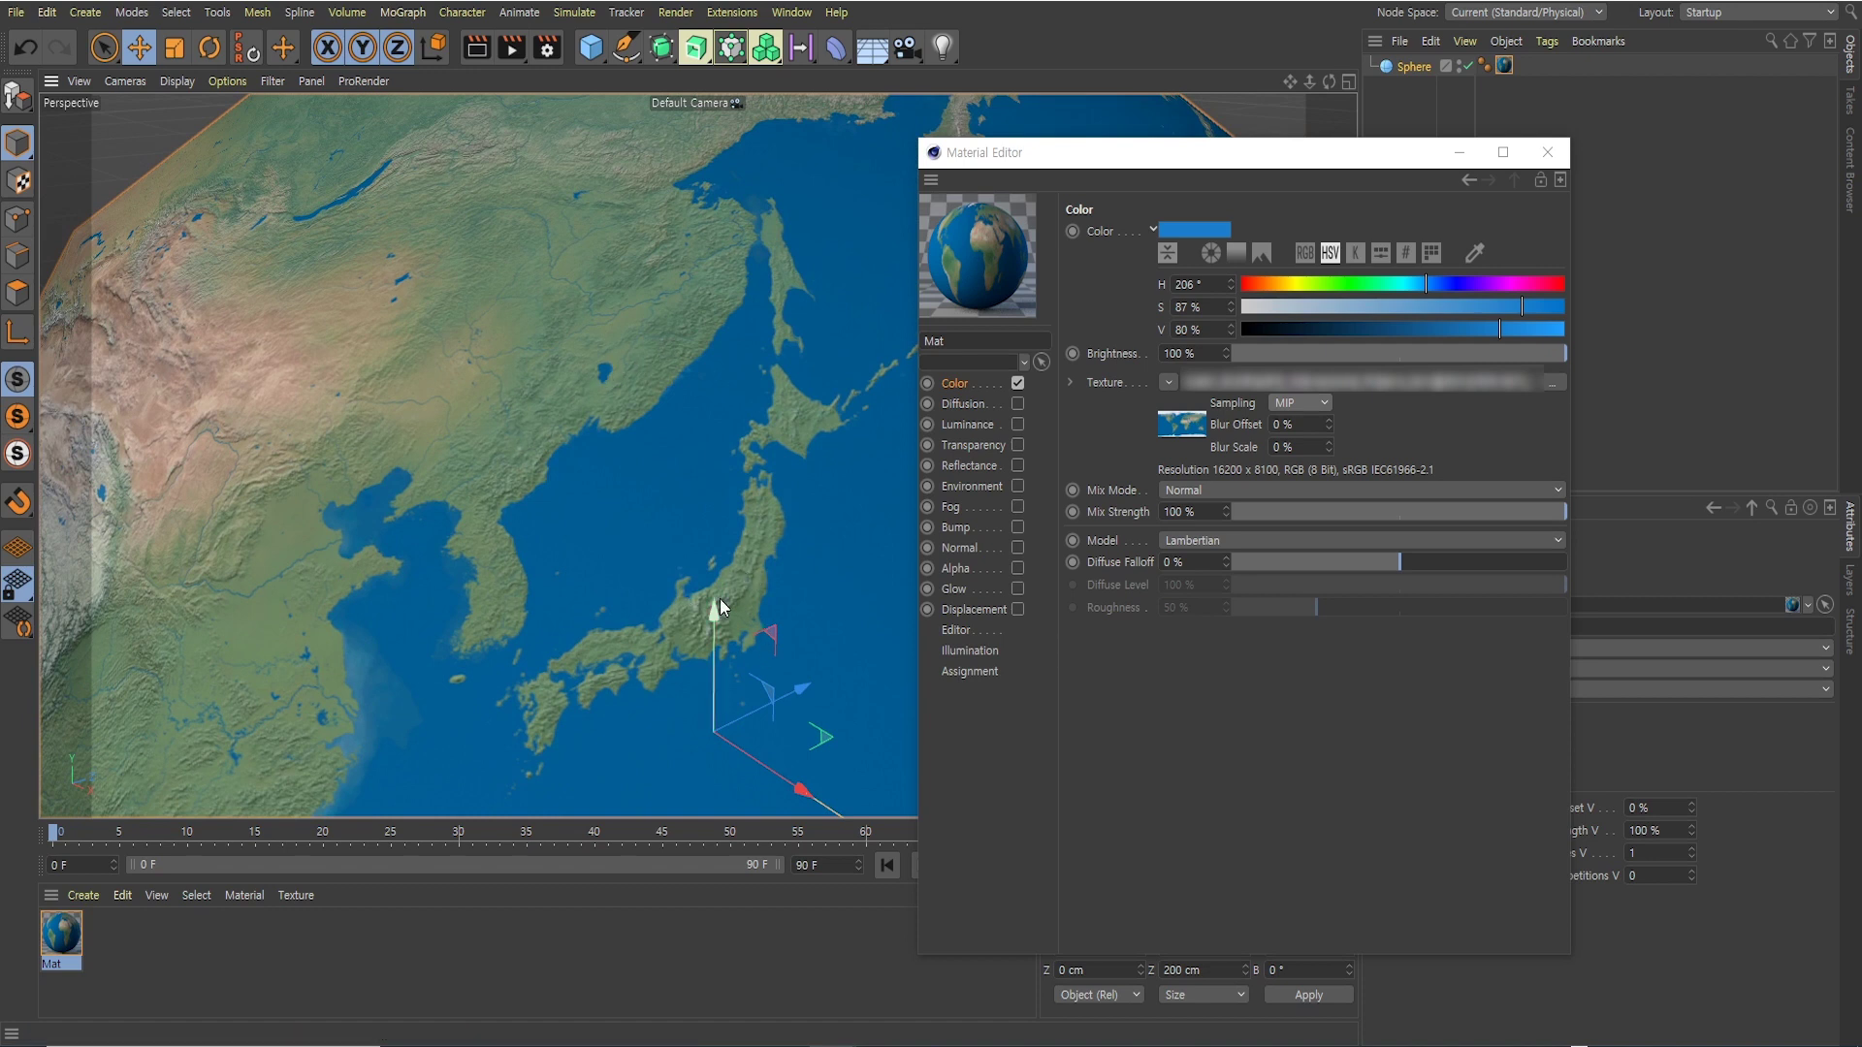
Set texture Sampling to None and zoom in close on Korea and Japan
click(1300, 403)
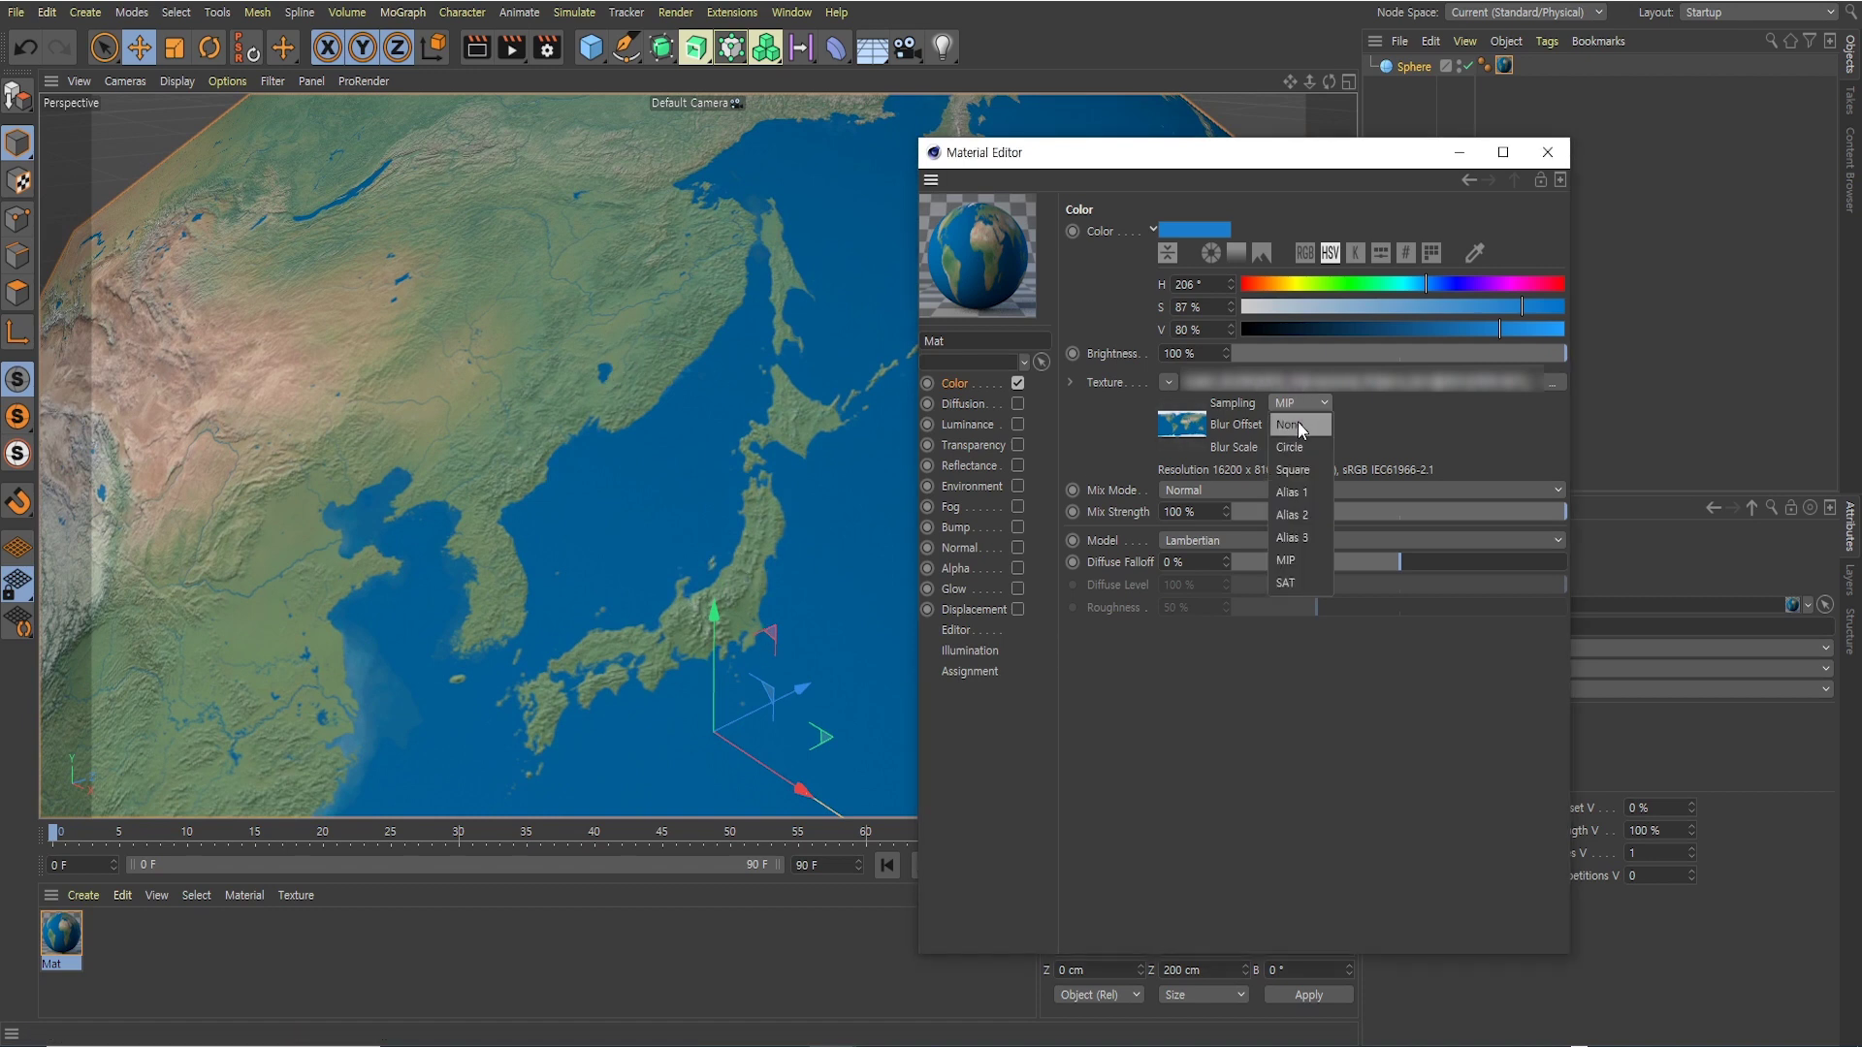
click(1297, 424)
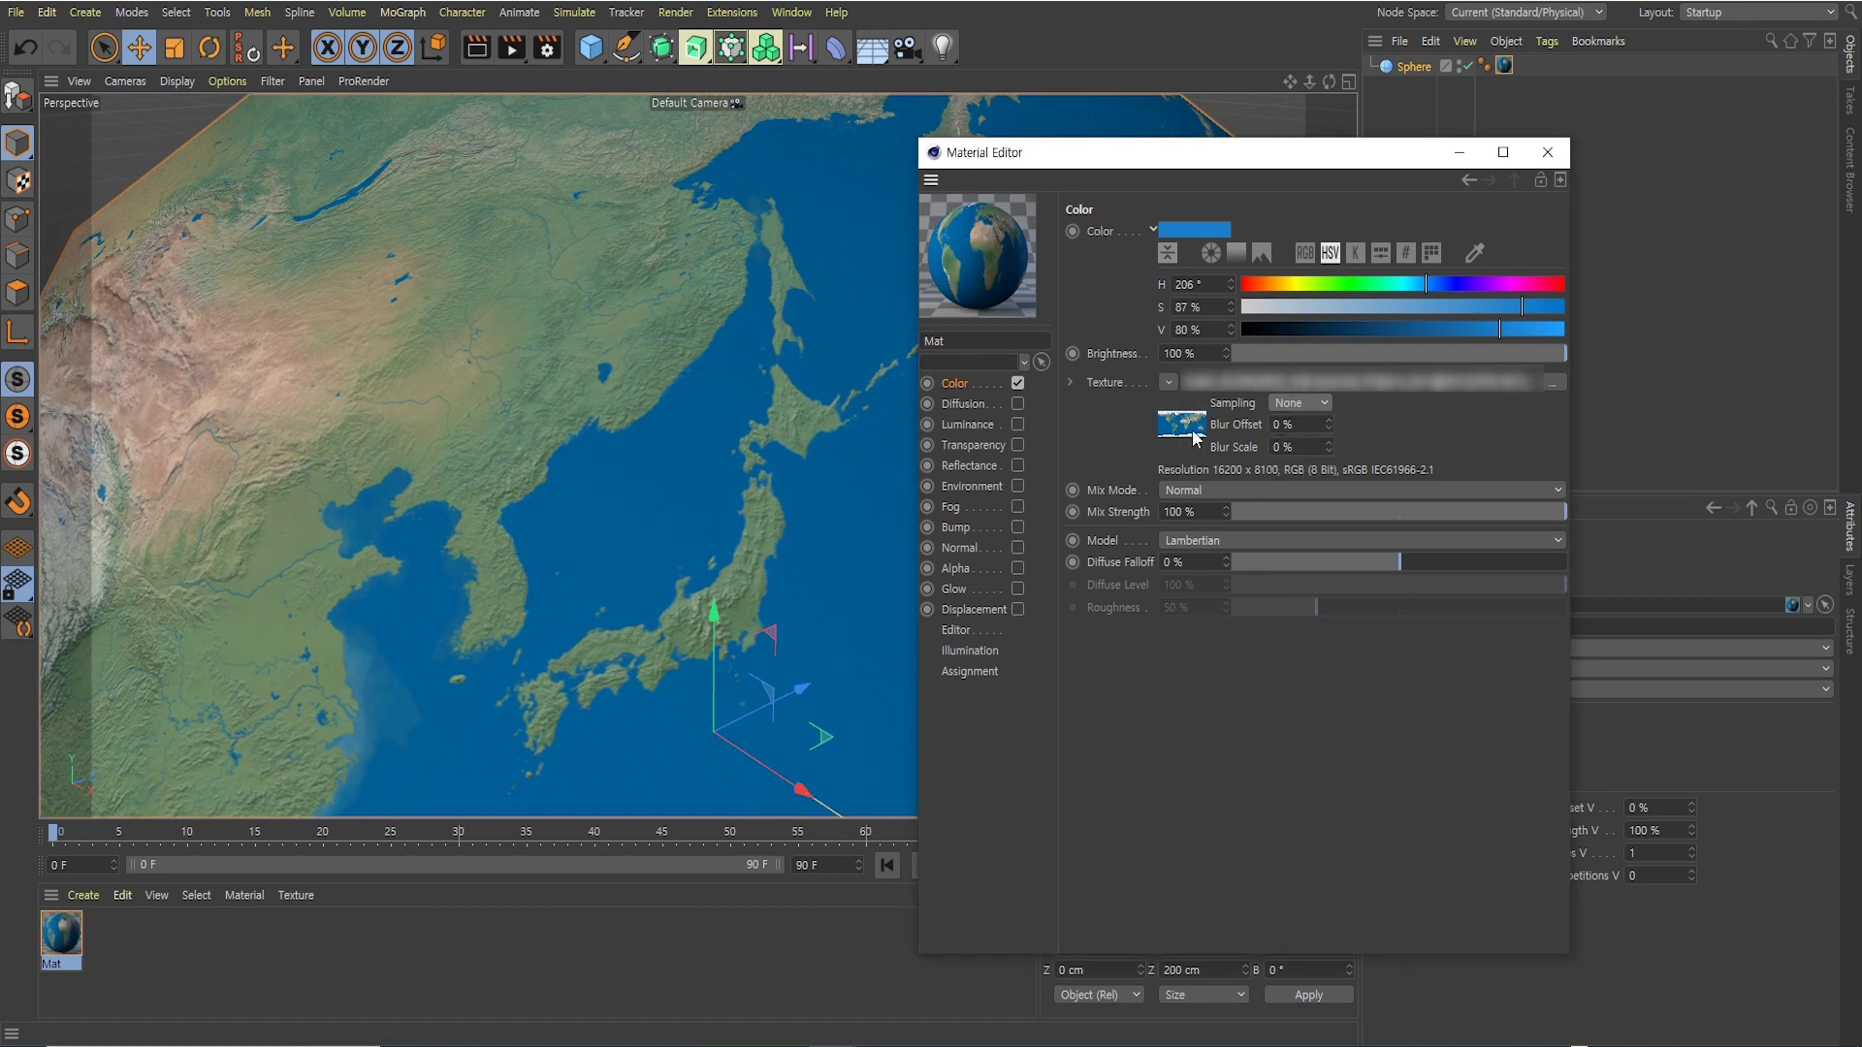
scroll(588, 410, up, 2)
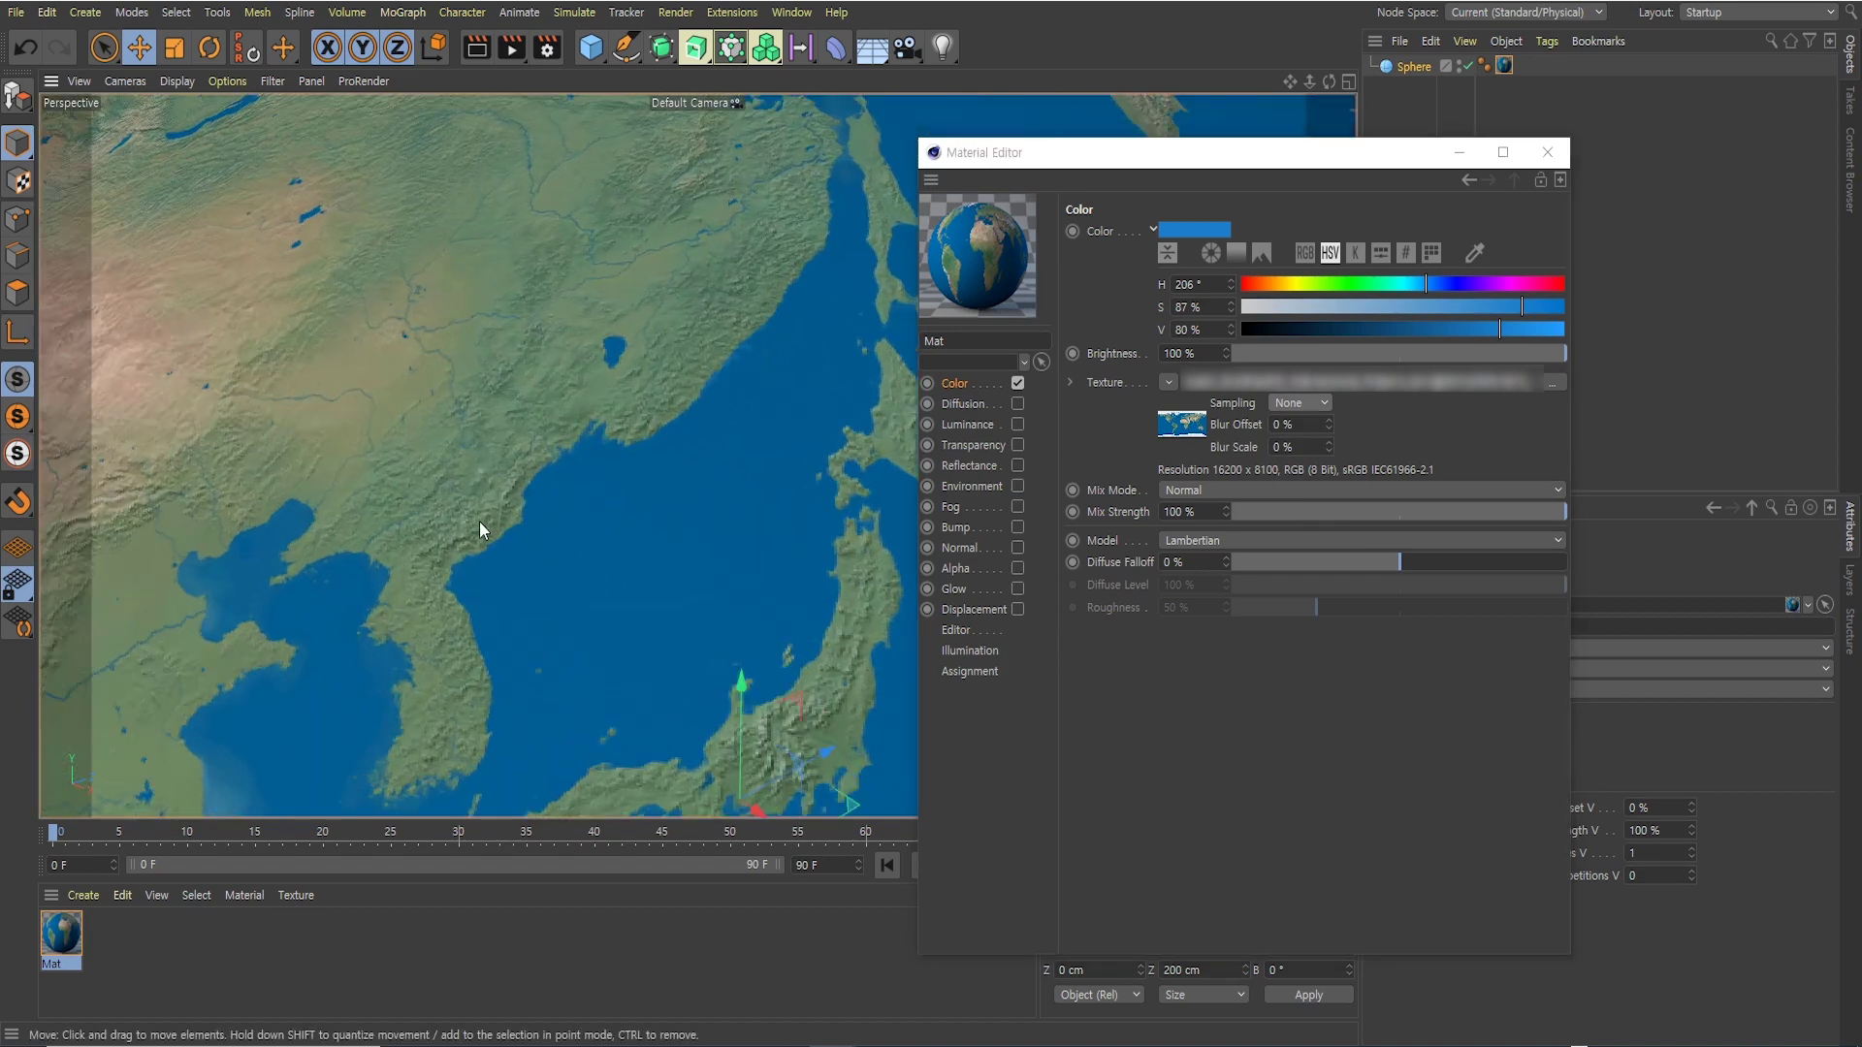
alt+drag(479, 521, 506, 468)
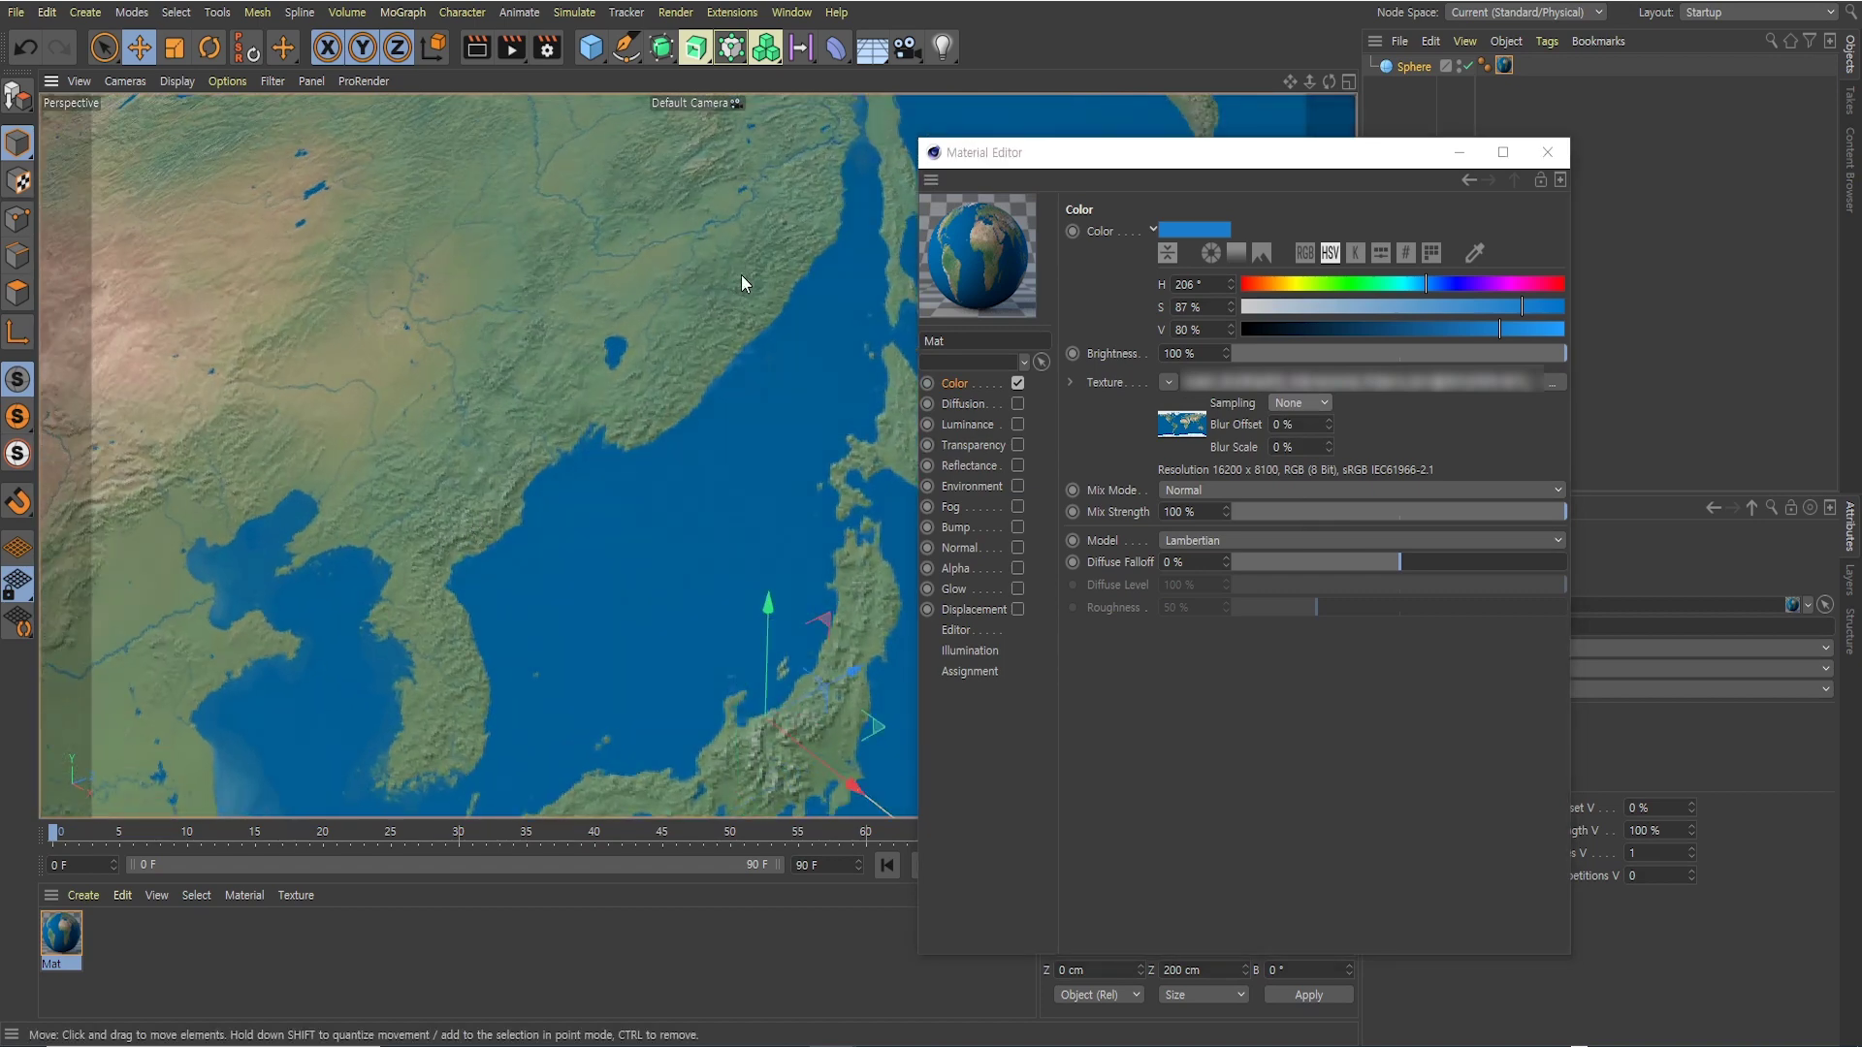
alt+drag(421, 508, 696, 613)
scroll(574, 179, up, 2)
alt+drag(574, 178, 689, 349)
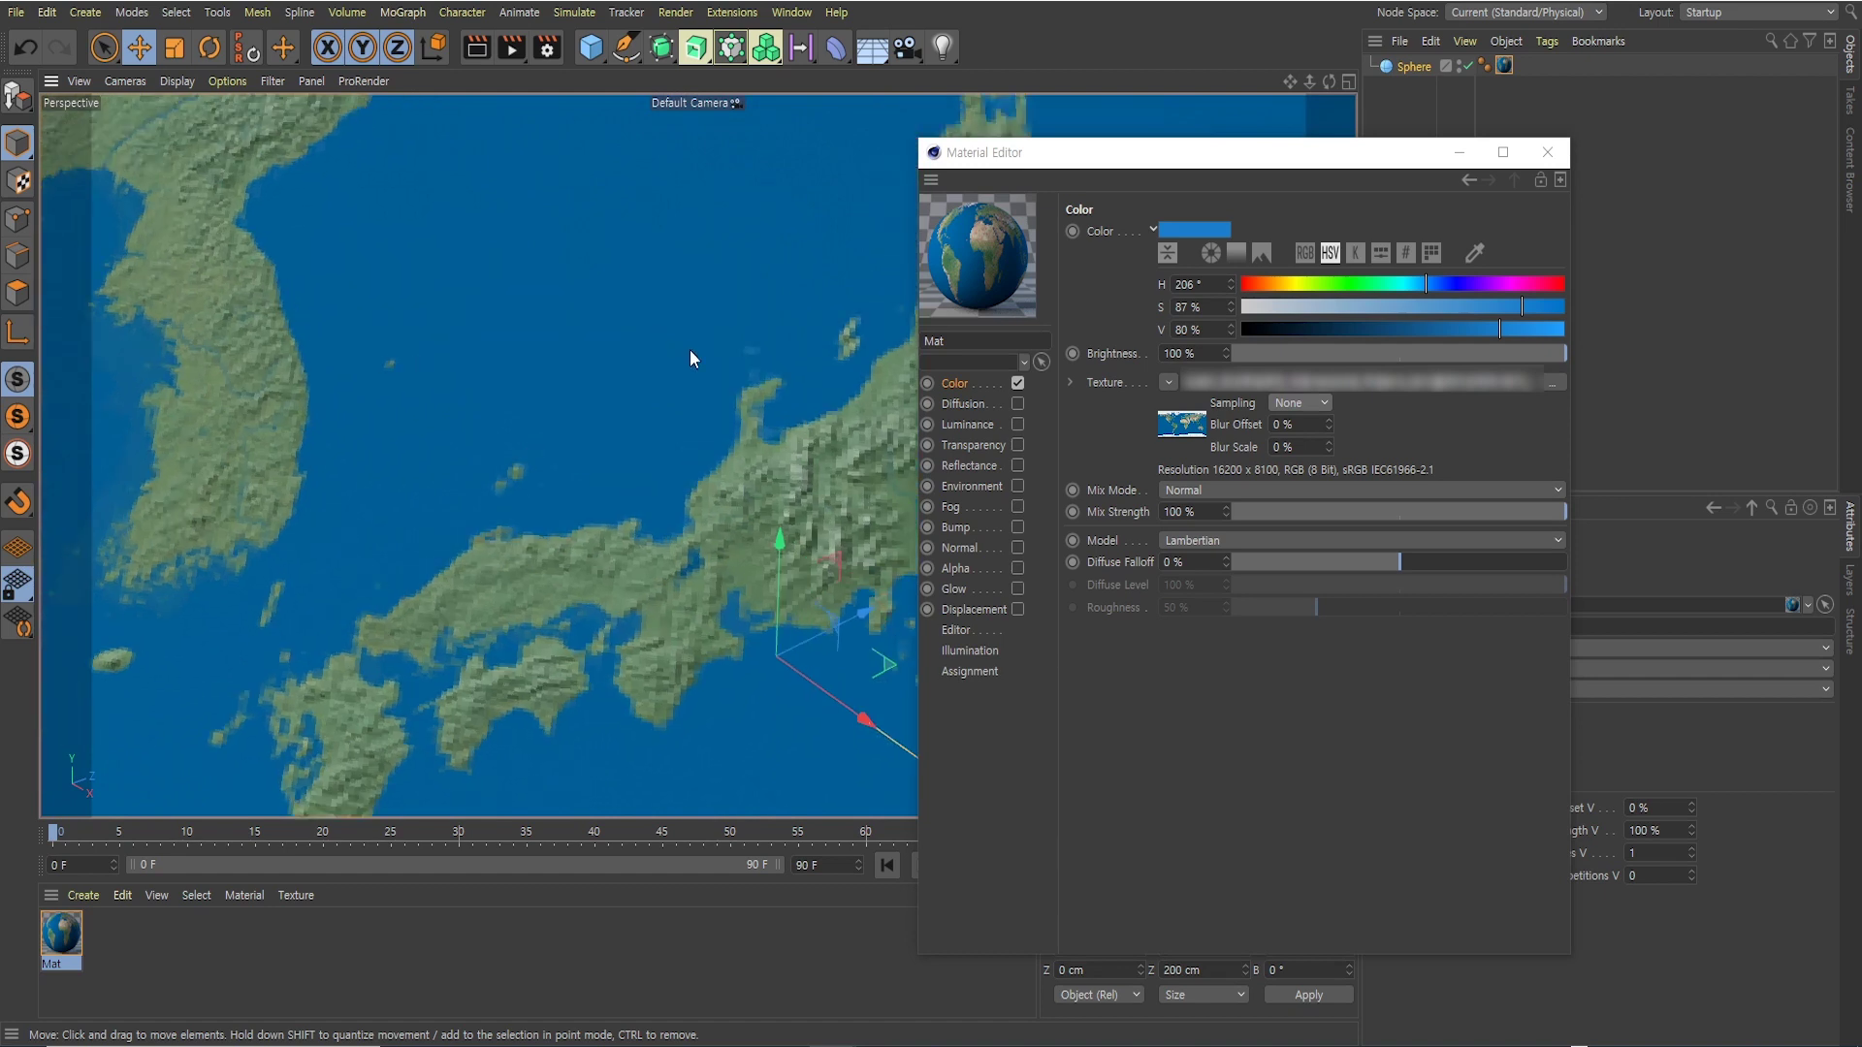
alt+drag(678, 519, 602, 520)
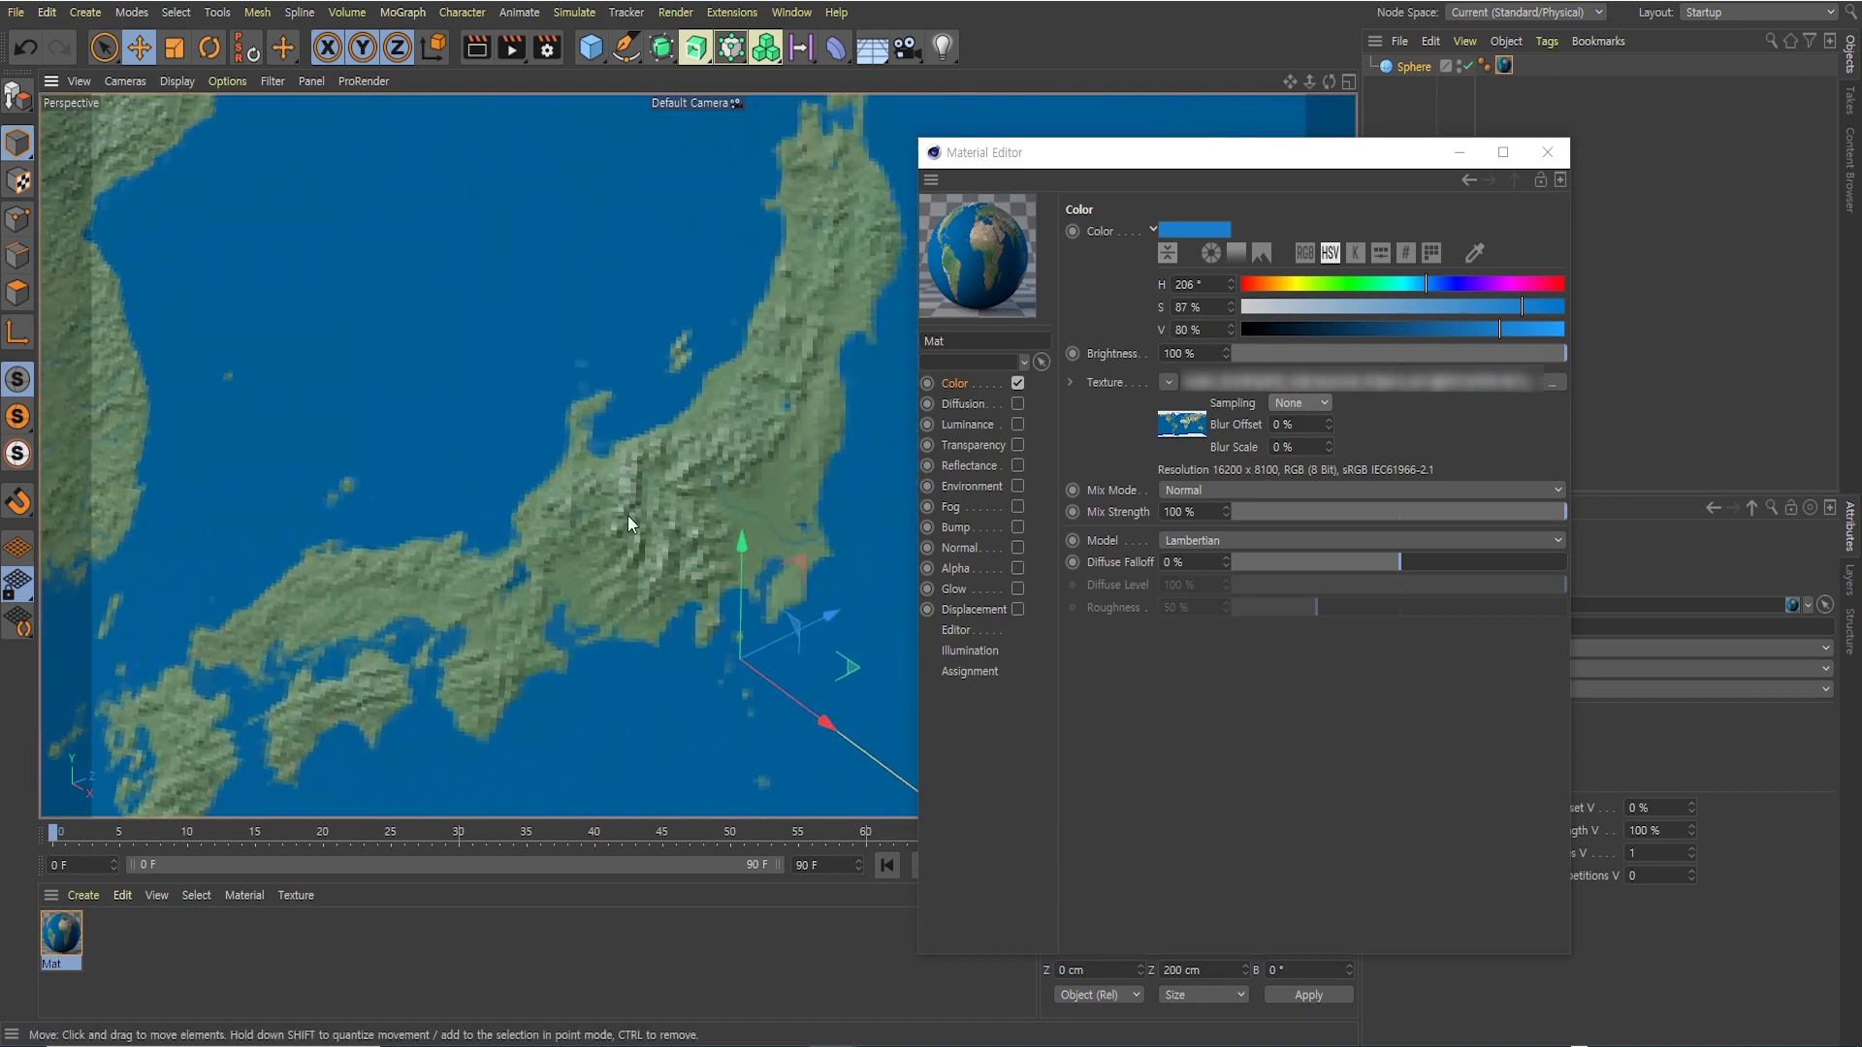
Set texture Sampling back to MIP and zoom out slightly
click(1311, 407)
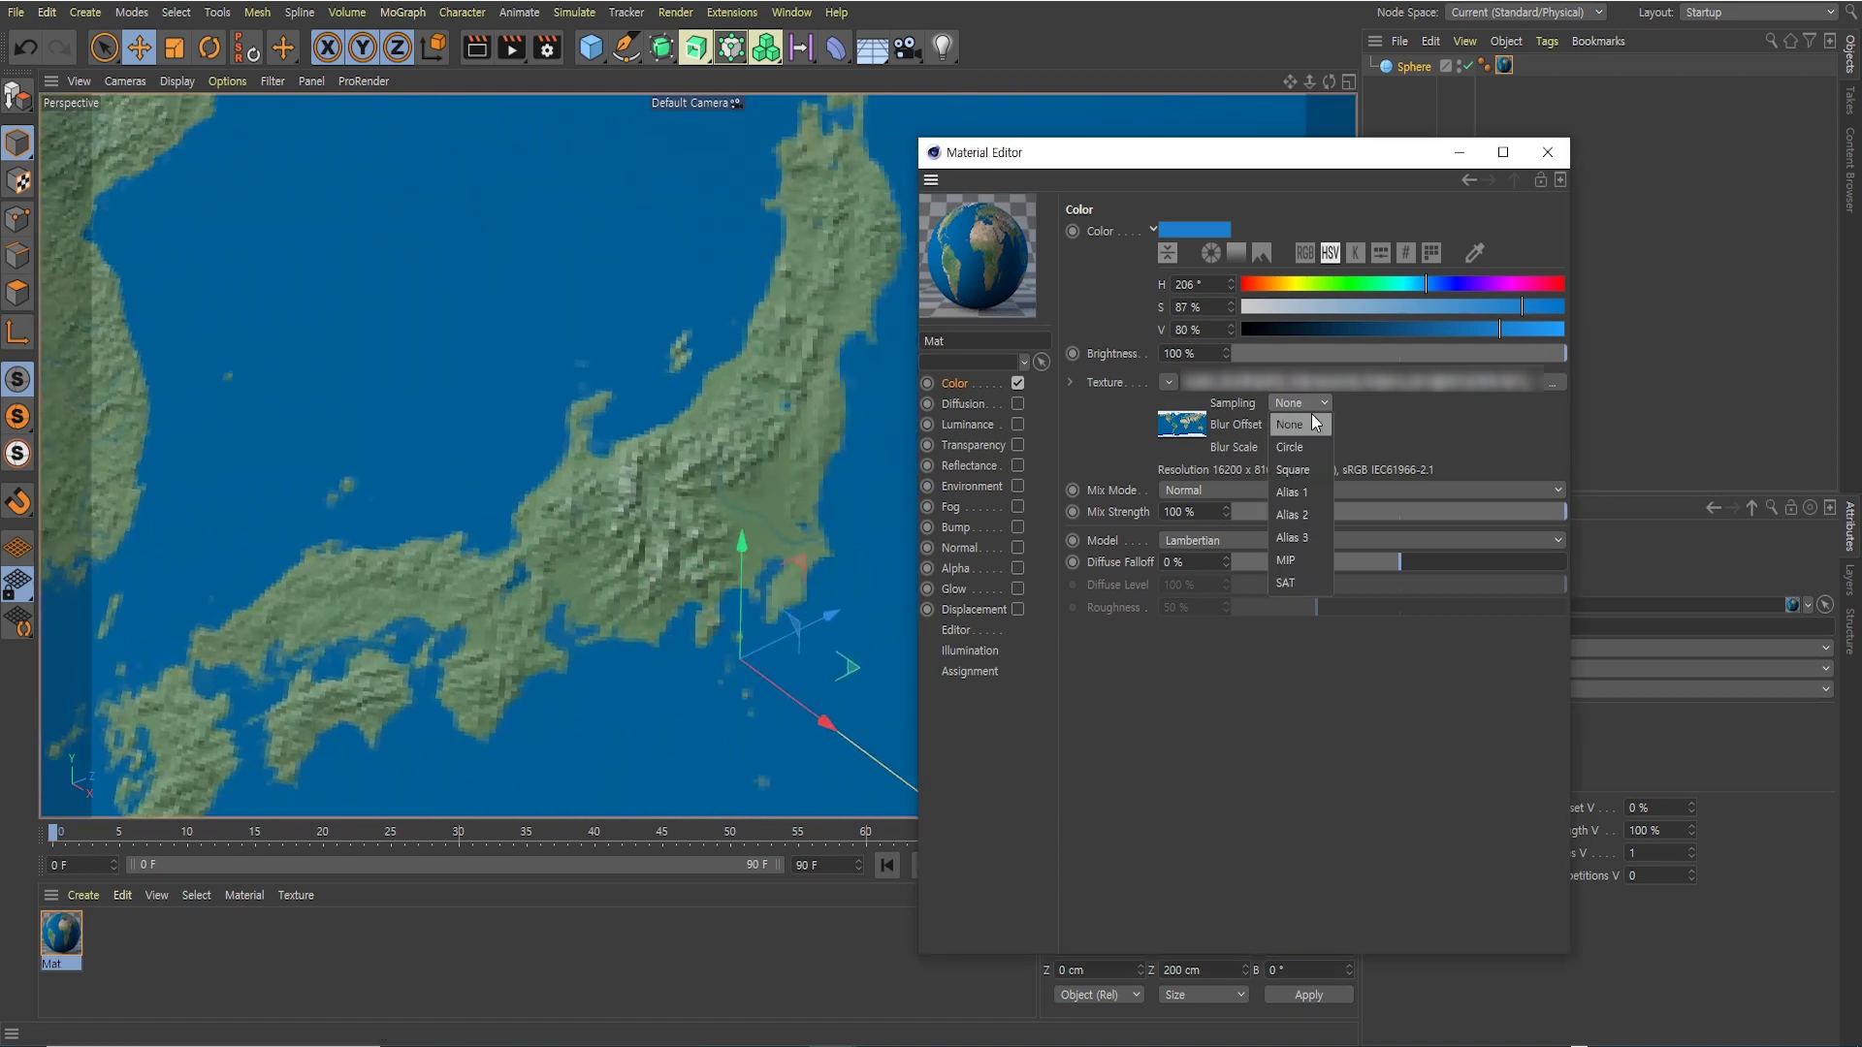
click(1303, 560)
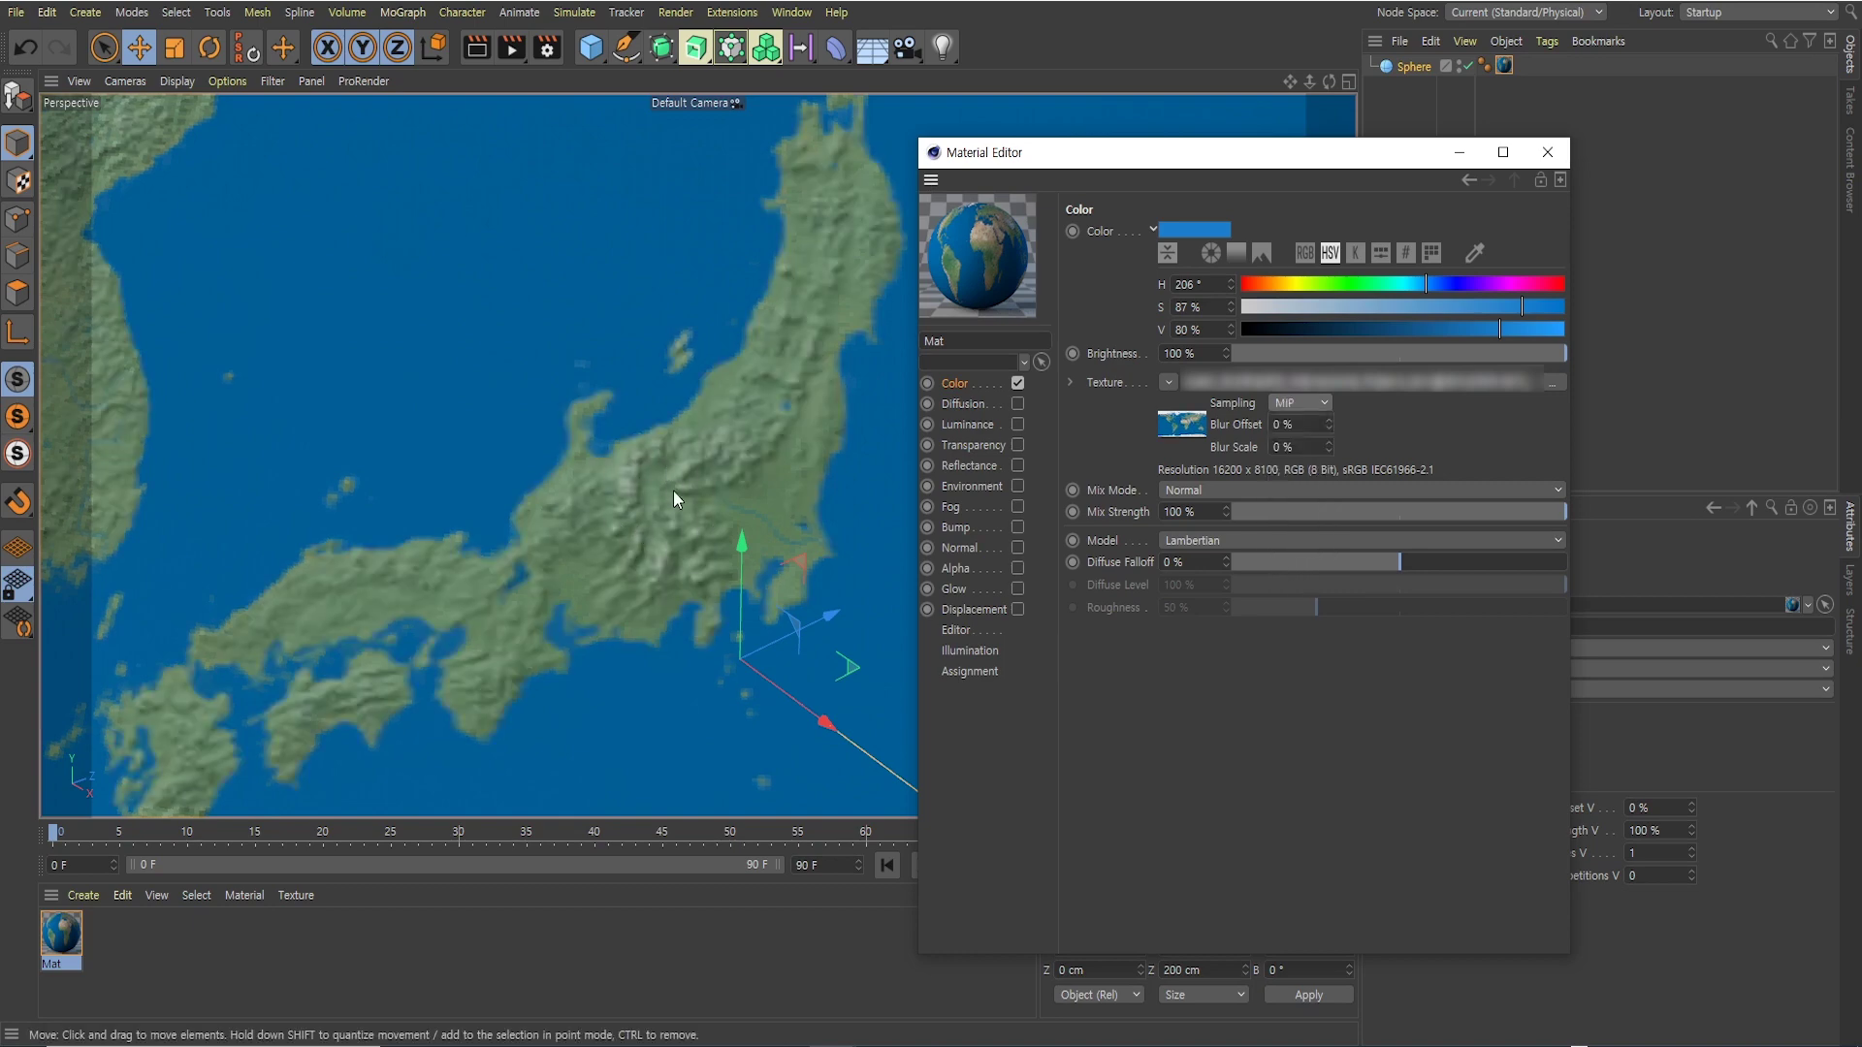
scroll(657, 523, down, 2)
scroll(636, 426, down, 1)
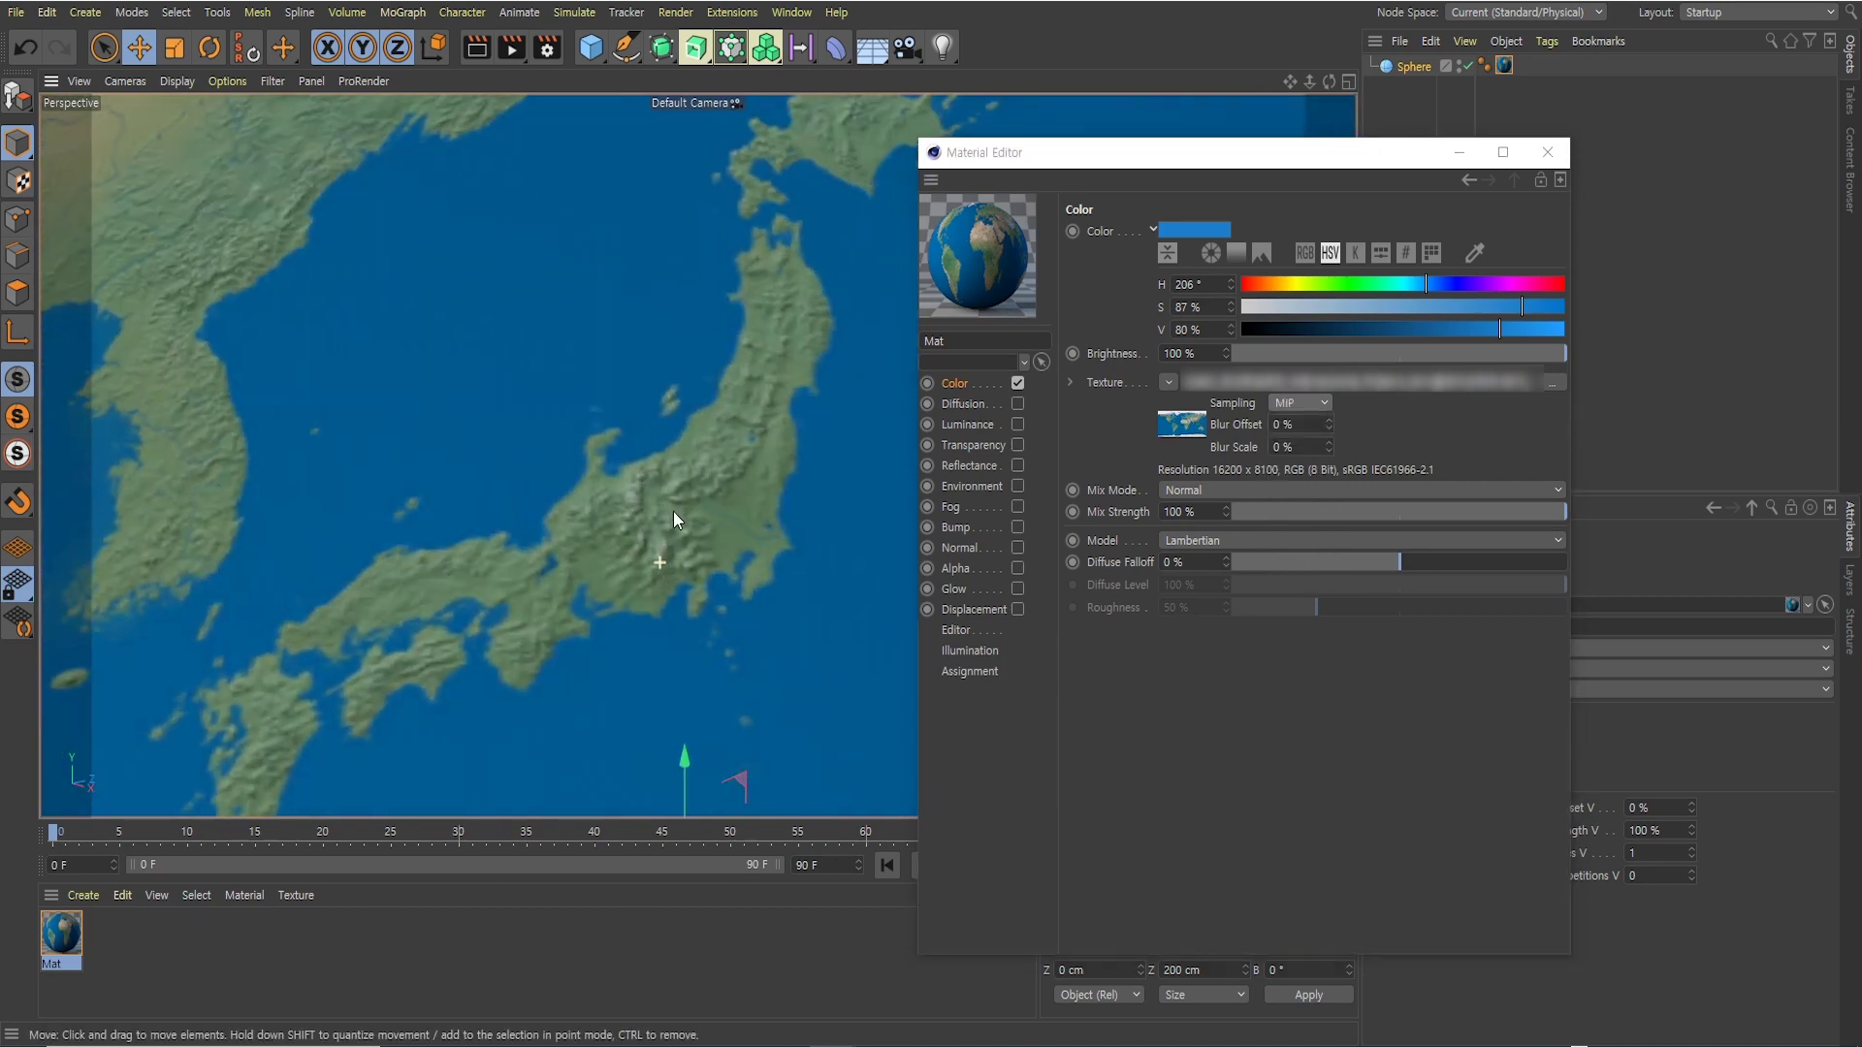
click(968, 631)
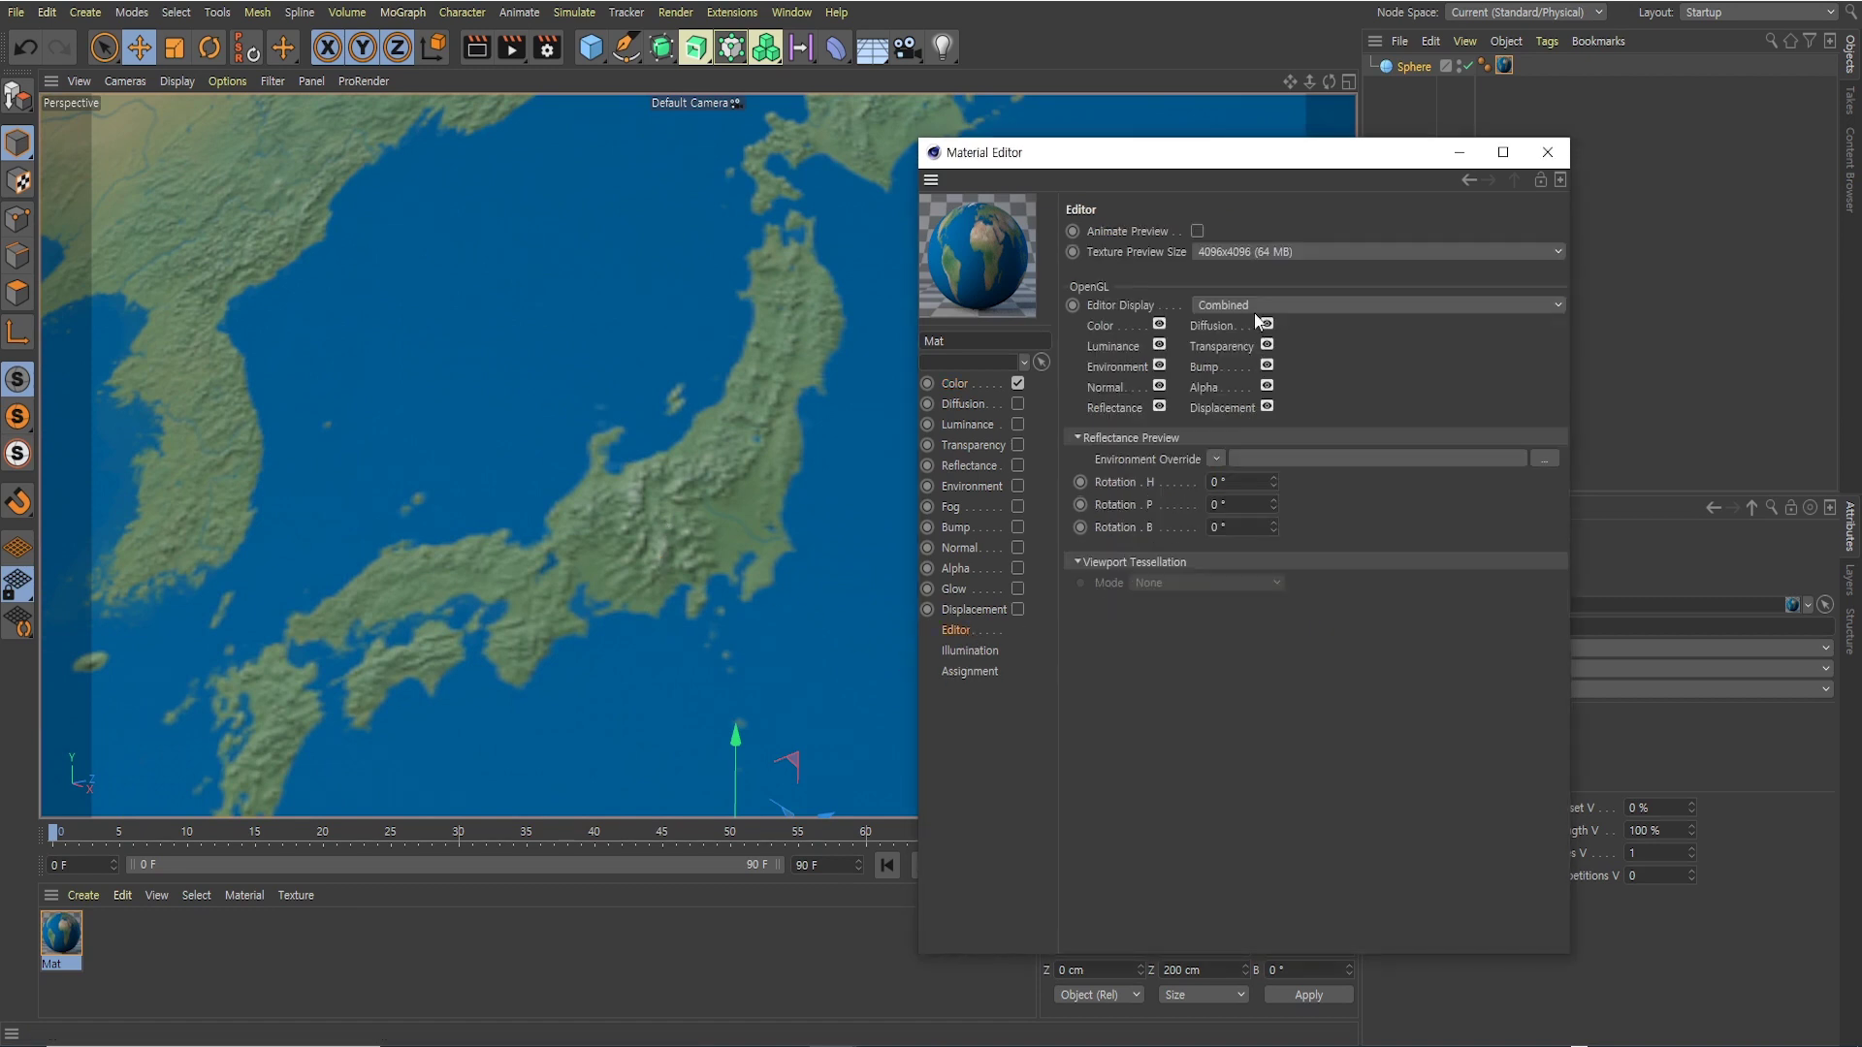
Set Texture Preview Size to 8192x8192 (256 MB) and inspect the sharper close-up globe
click(1247, 254)
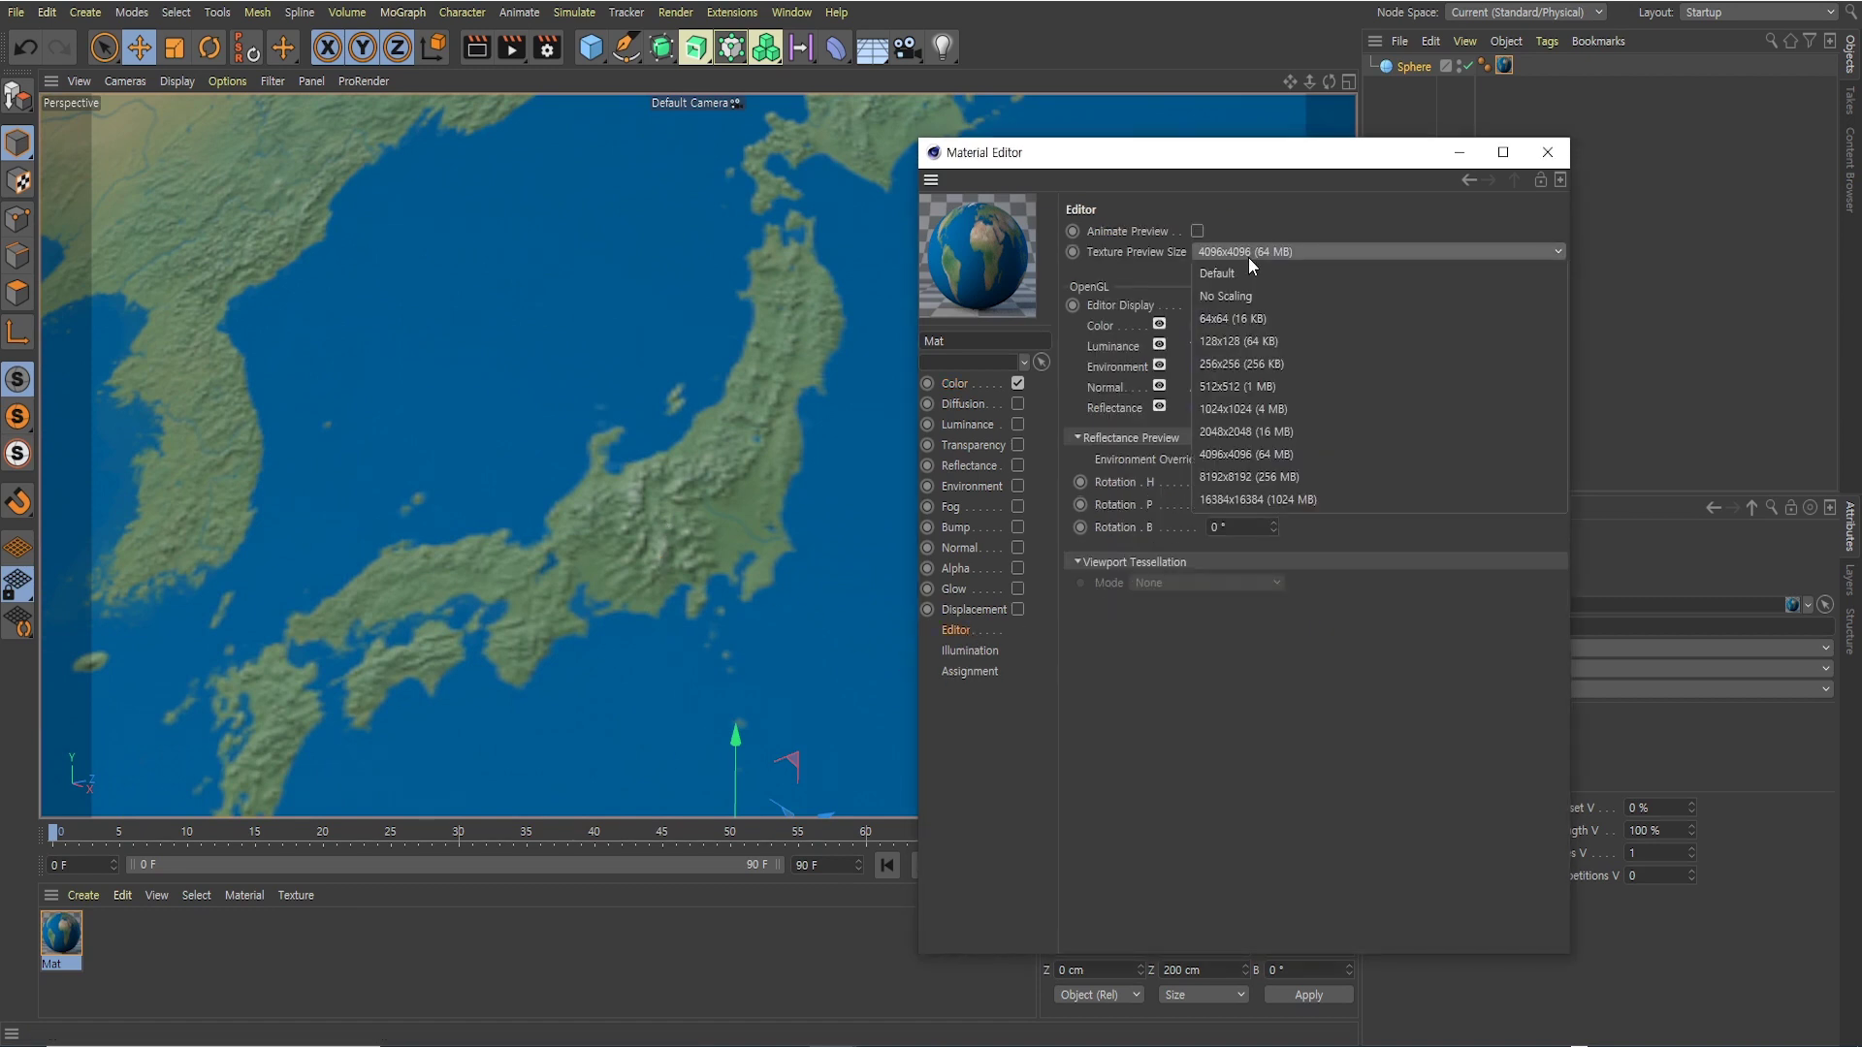
click(1245, 475)
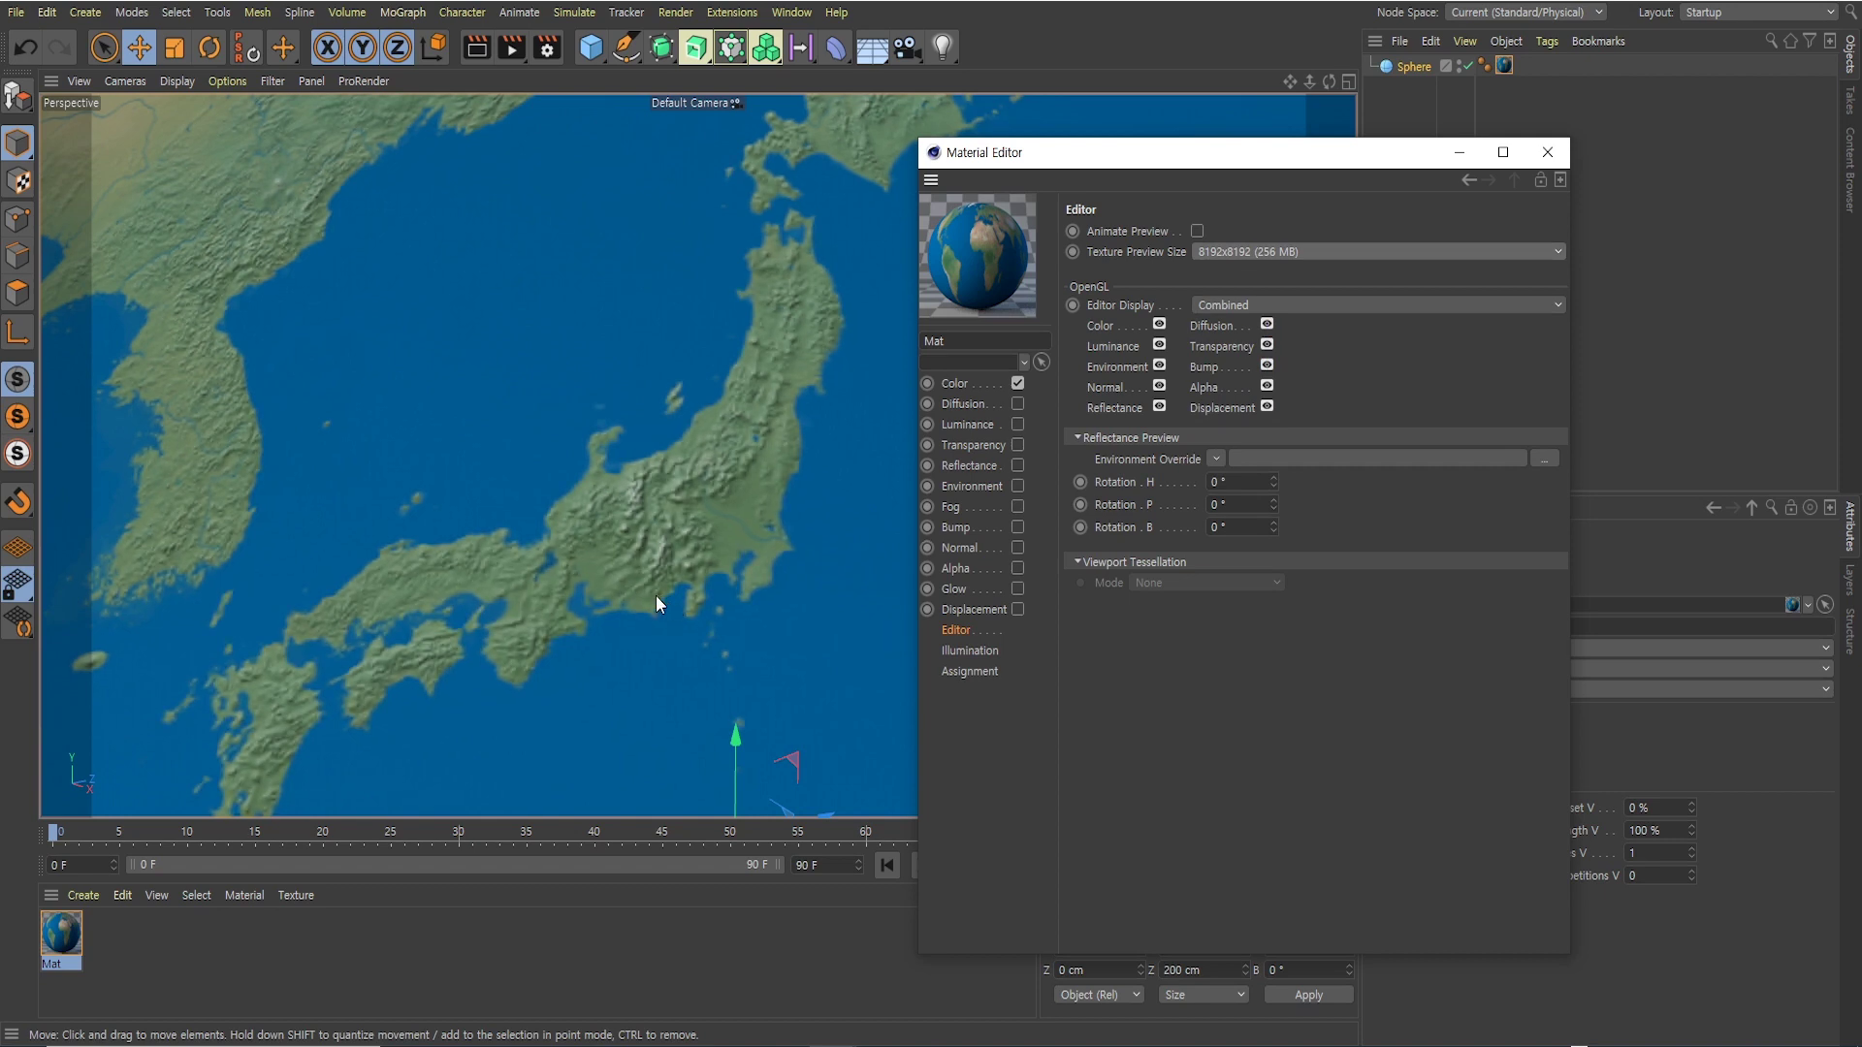
scroll(700, 527, down, 3)
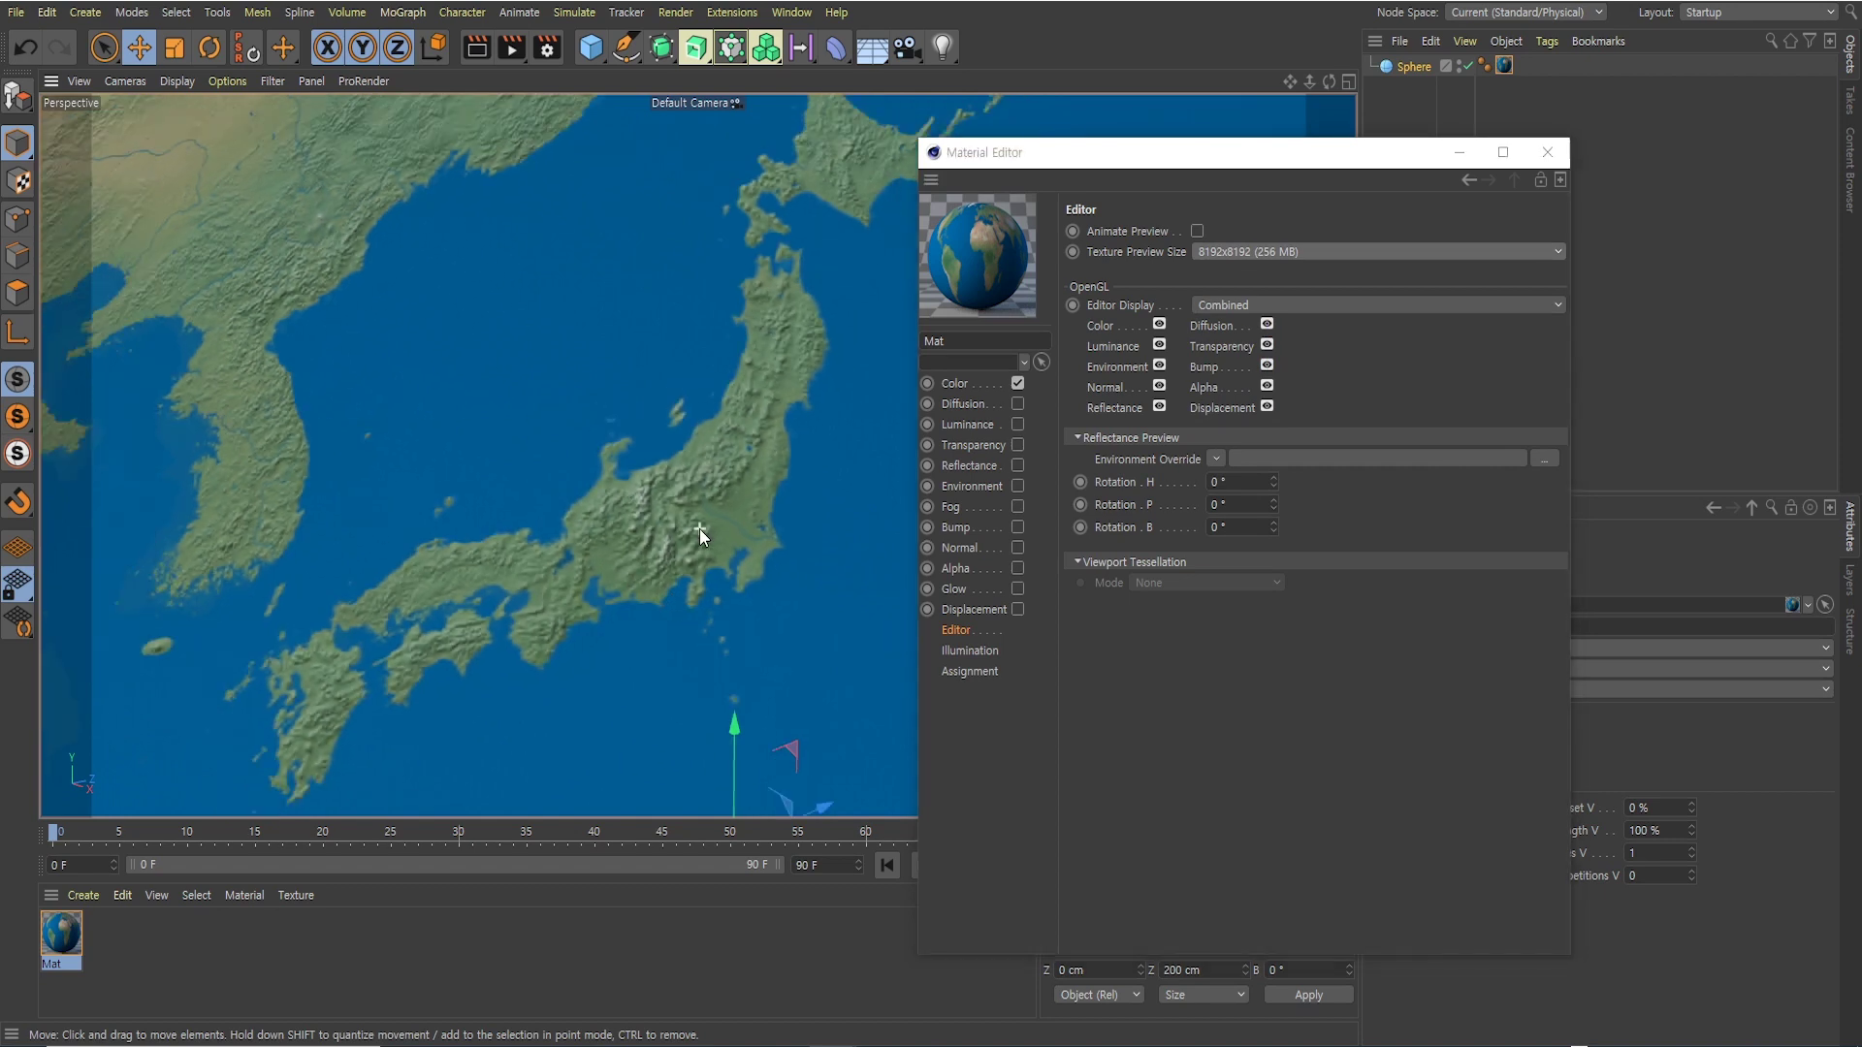
mouse_move(700, 528)
alt+mouse_down()
mouse_move(729, 546)
mouse_move(731, 479)
mouse_move(708, 545)
mouse_move(719, 520)
alt+mouse_up()
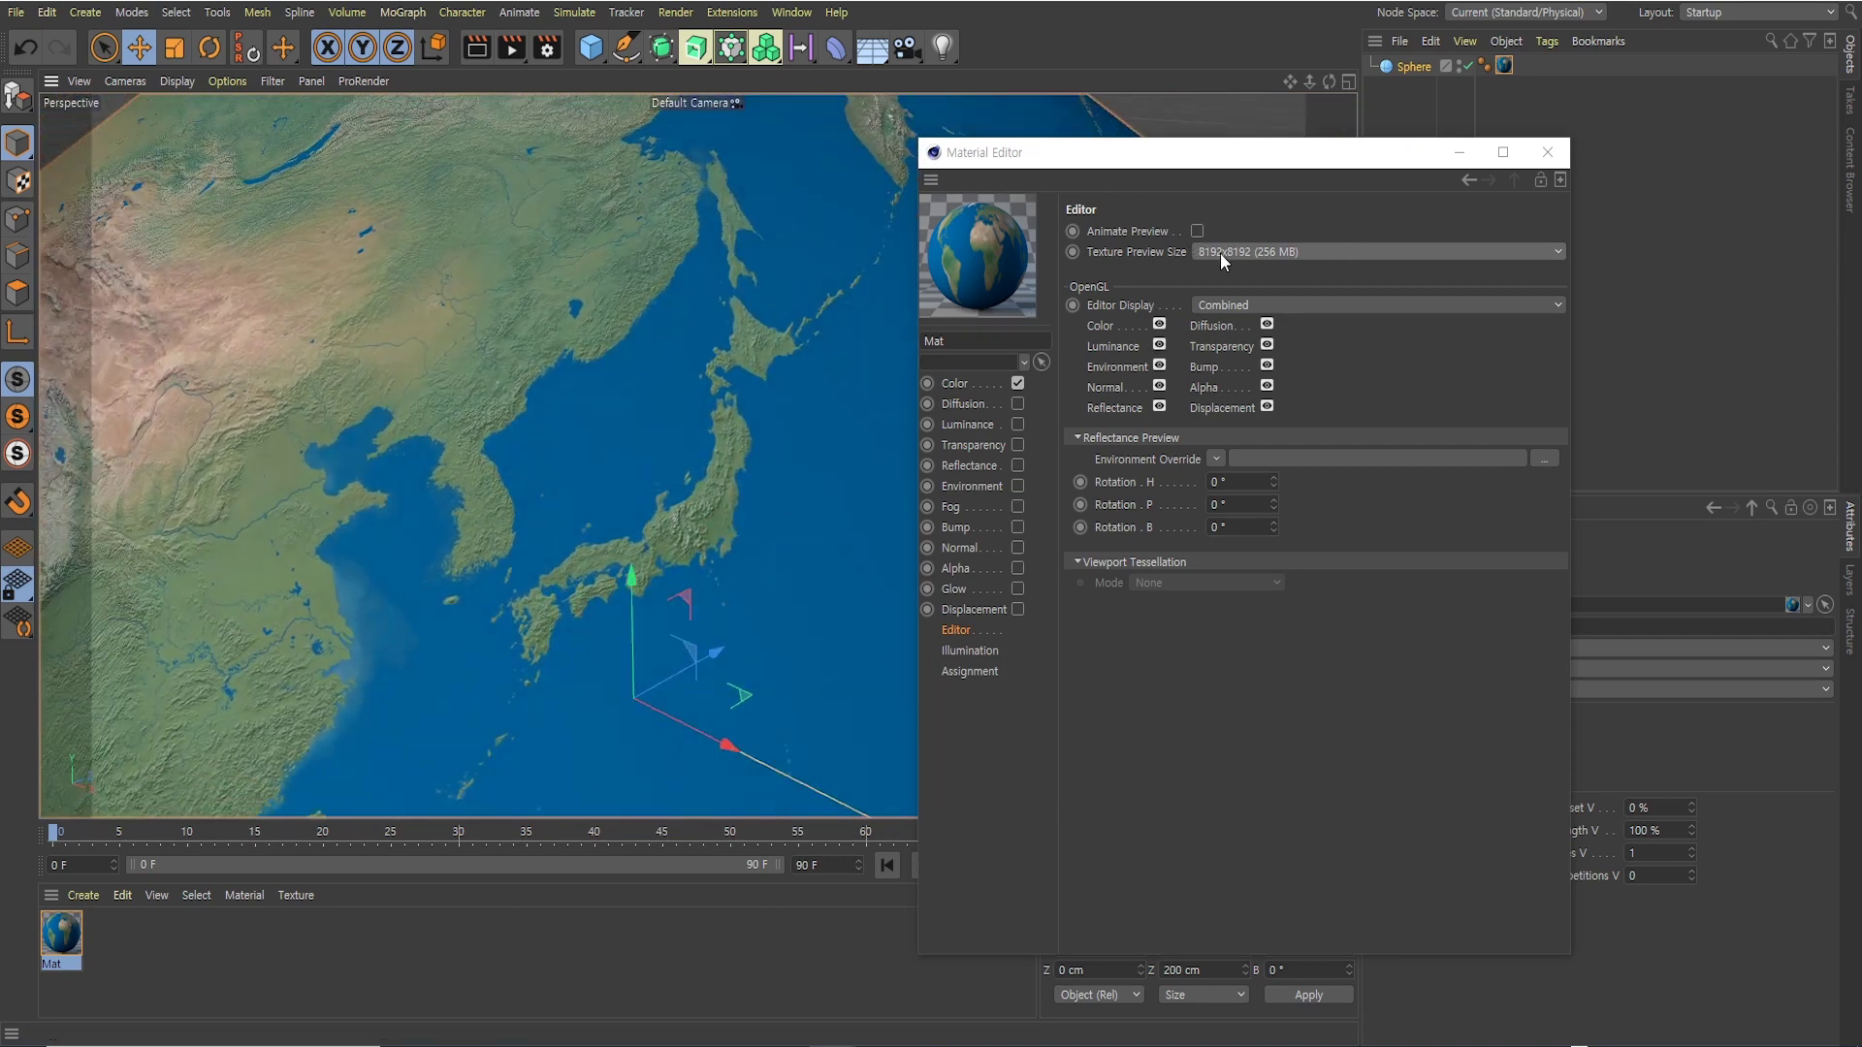
scroll(691, 494, up, 2)
scroll(665, 504, up, 2)
scroll(665, 505, up, 1)
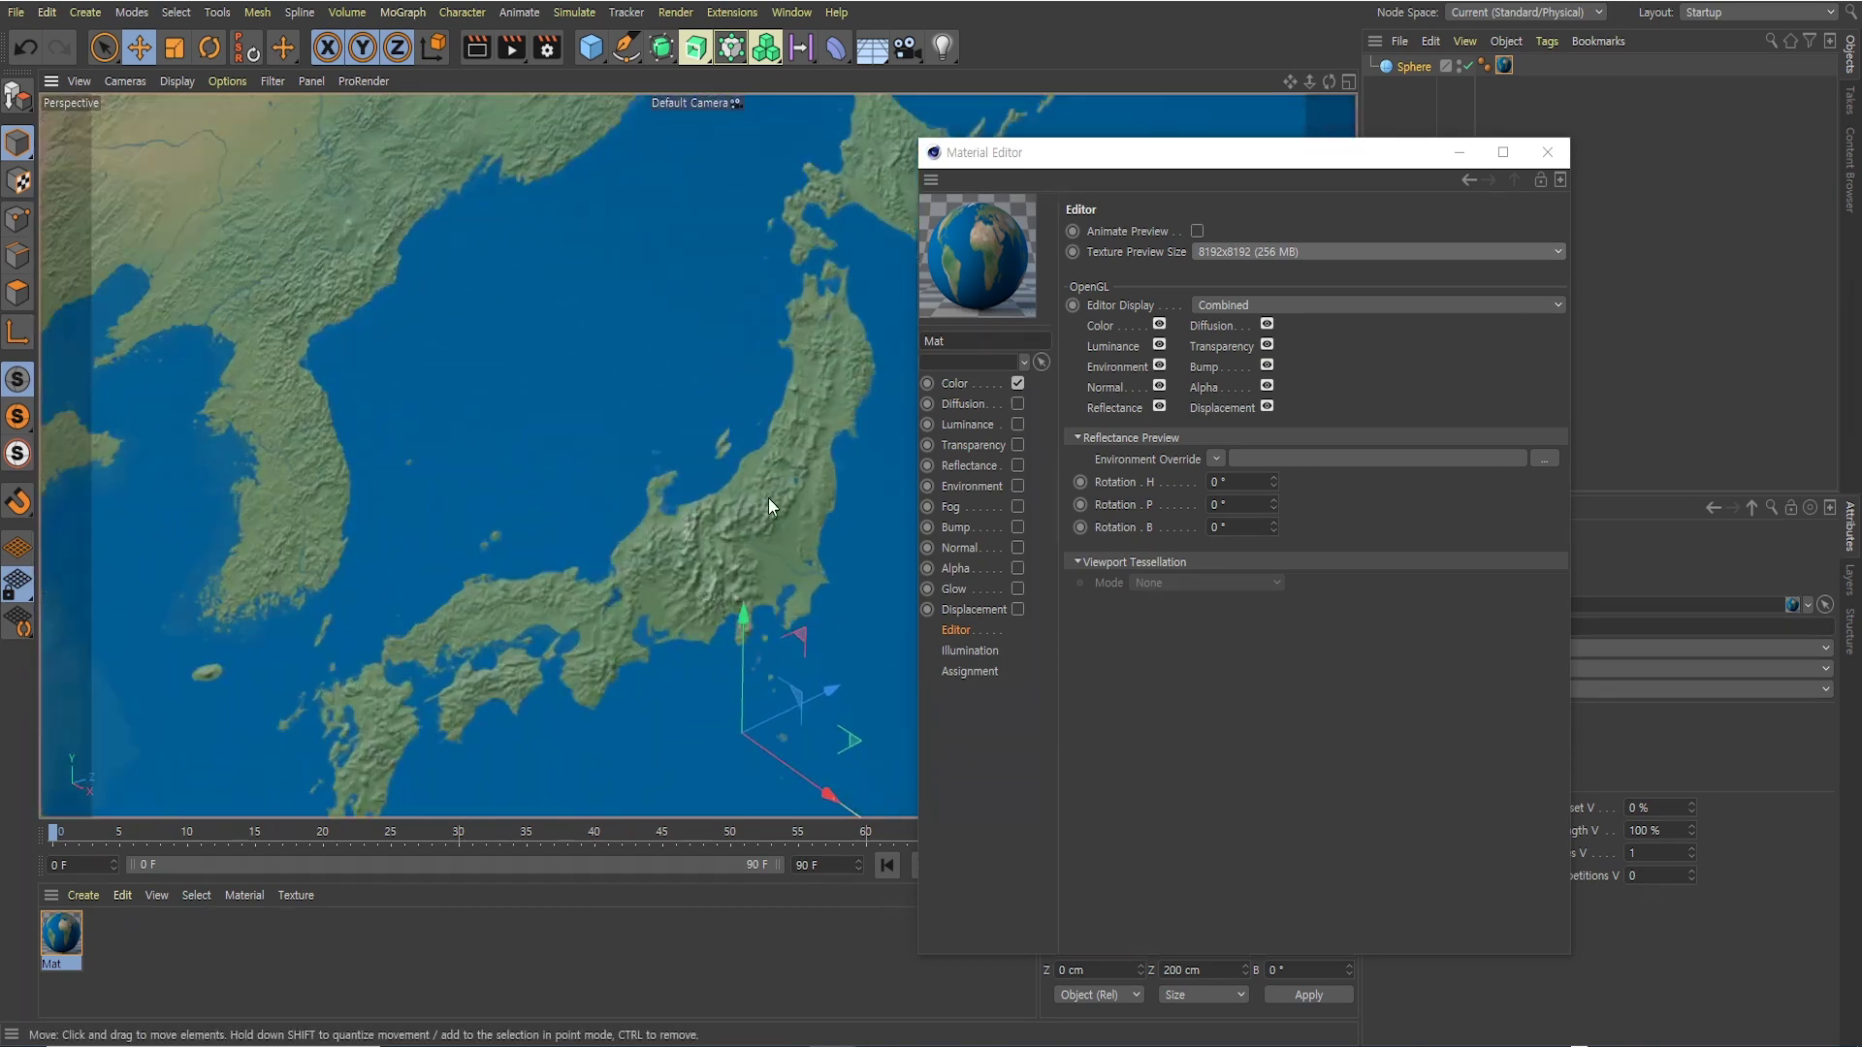
scroll(768, 498, up, 1)
click(955, 384)
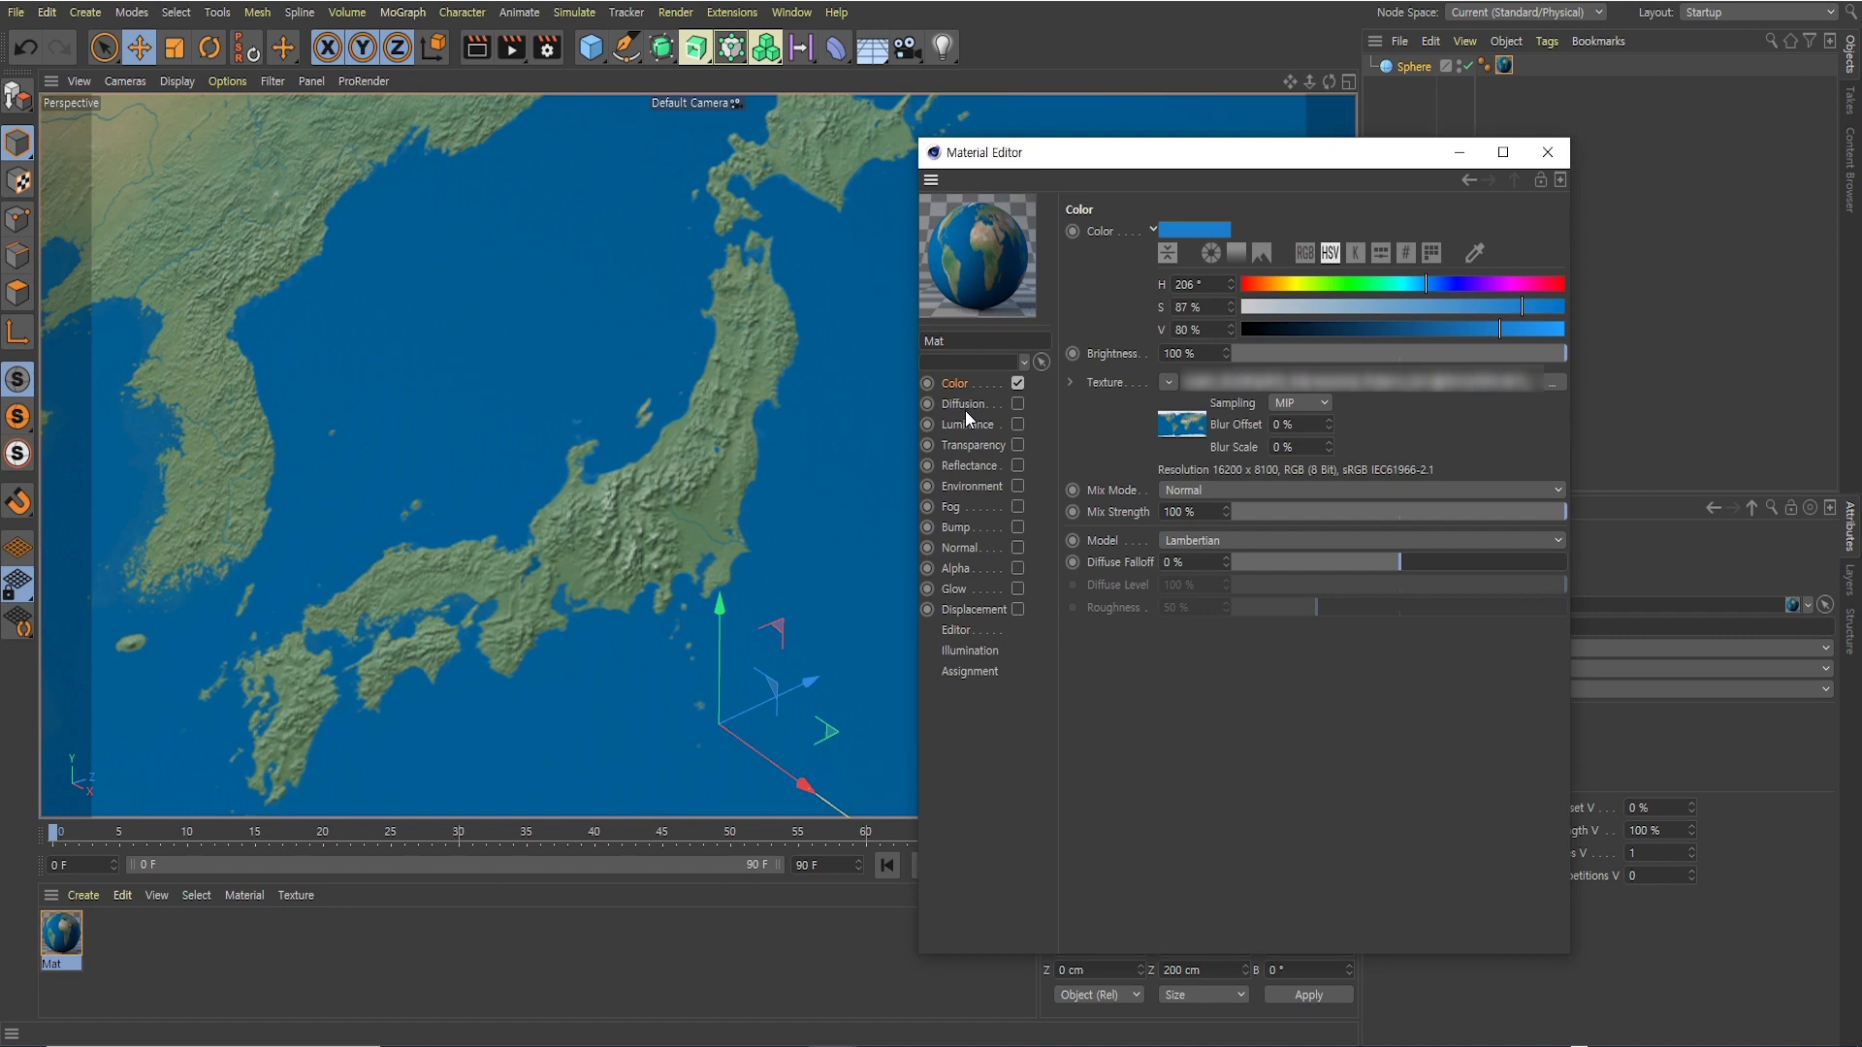
click(1297, 402)
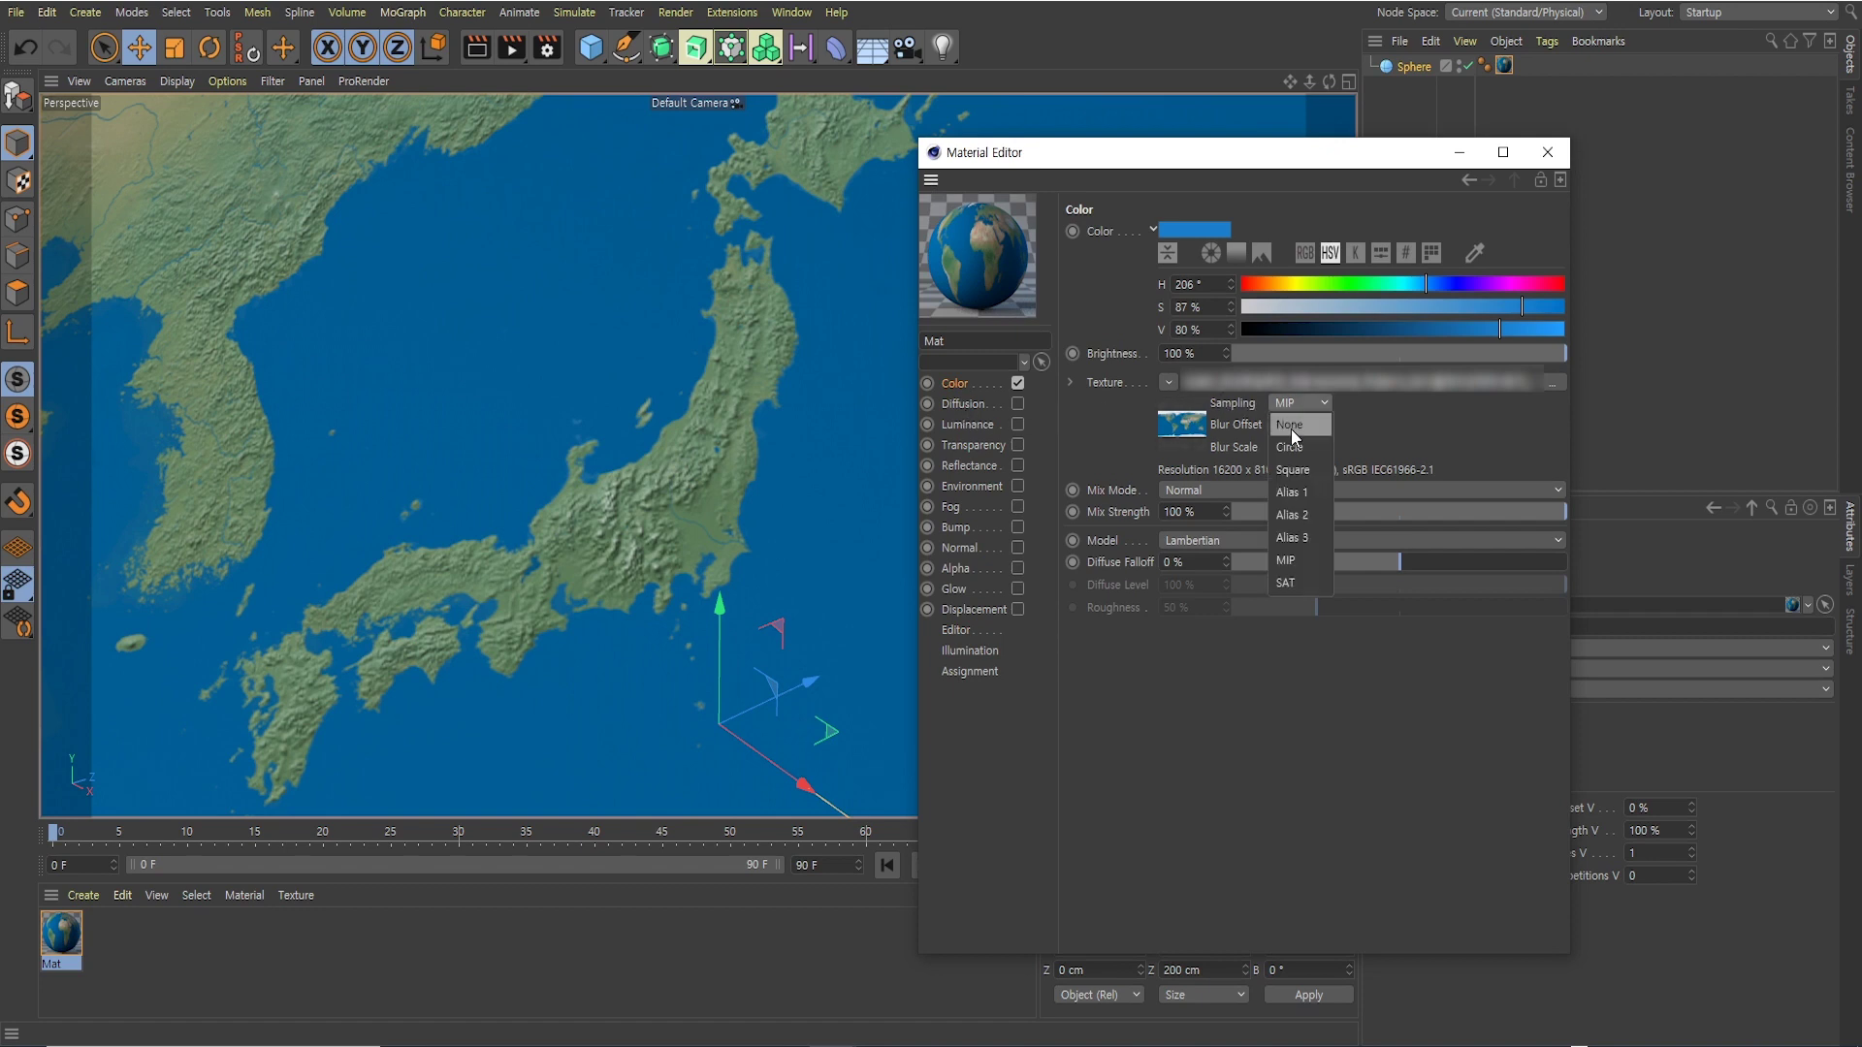
click(669, 475)
scroll(627, 403, up, 2)
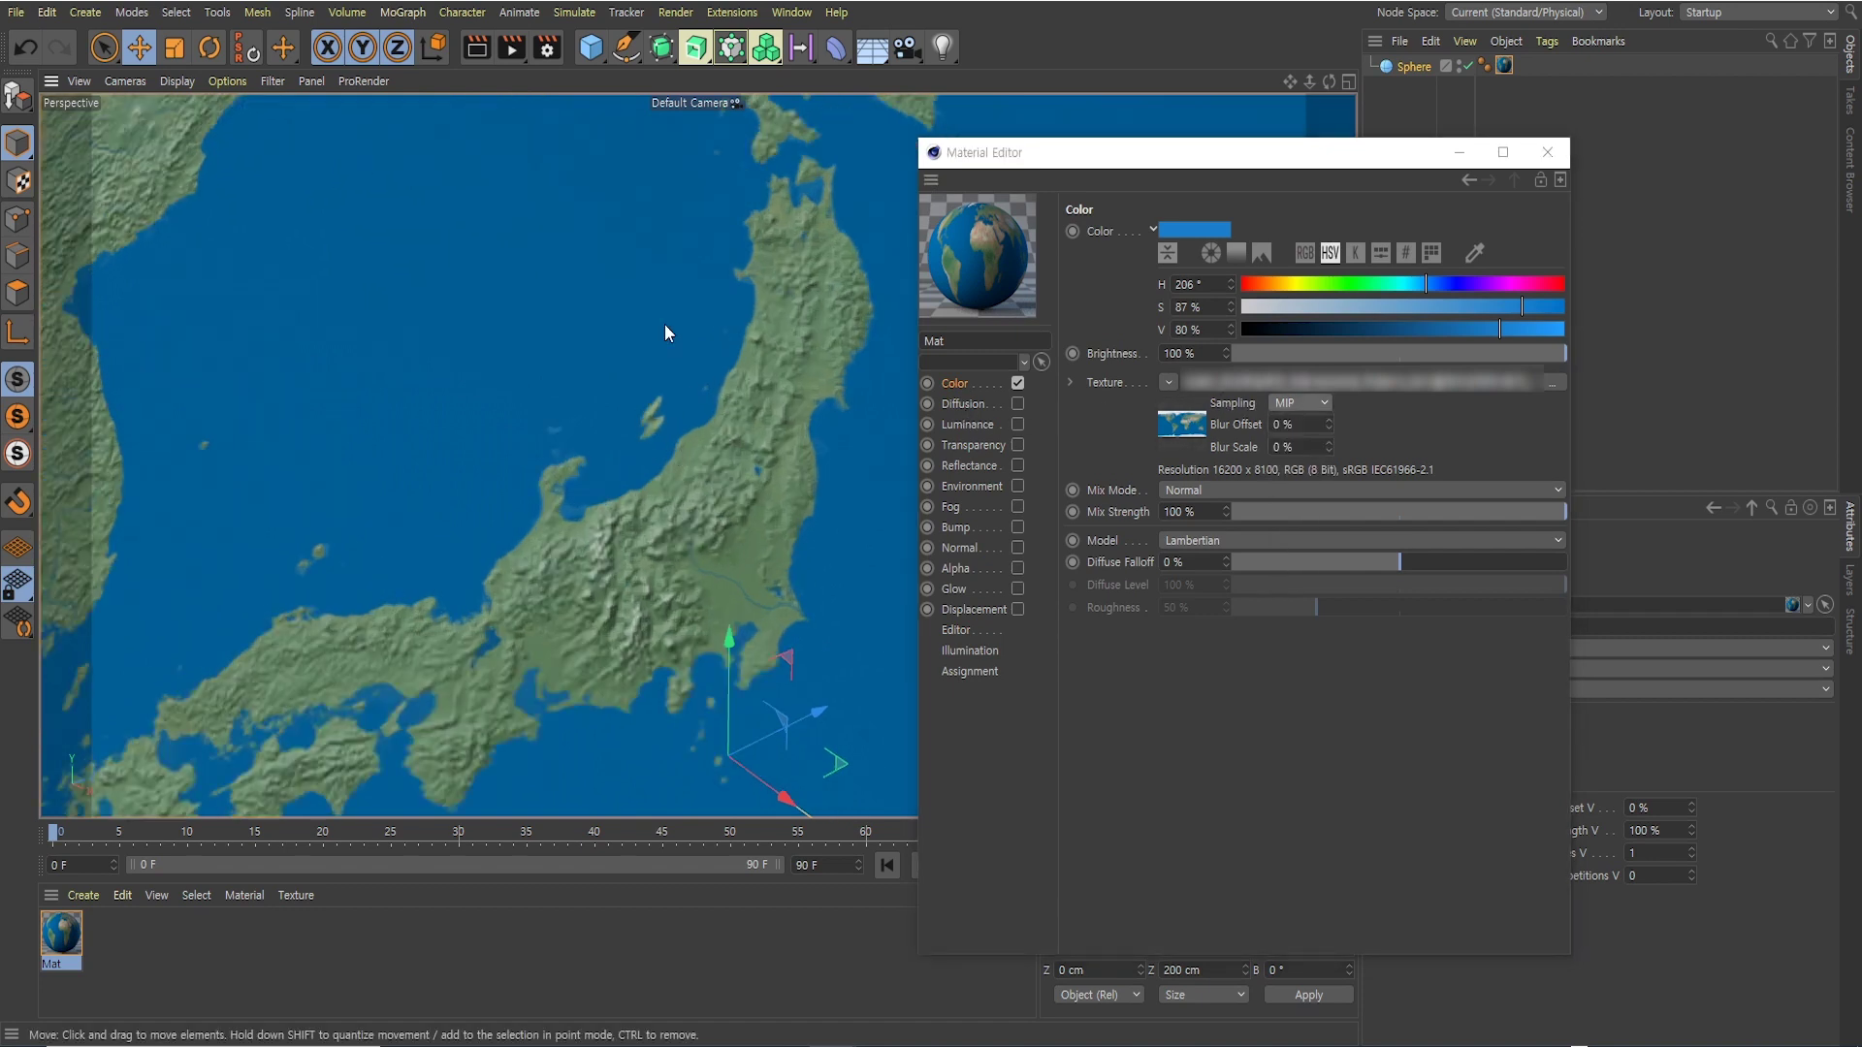
click(1297, 402)
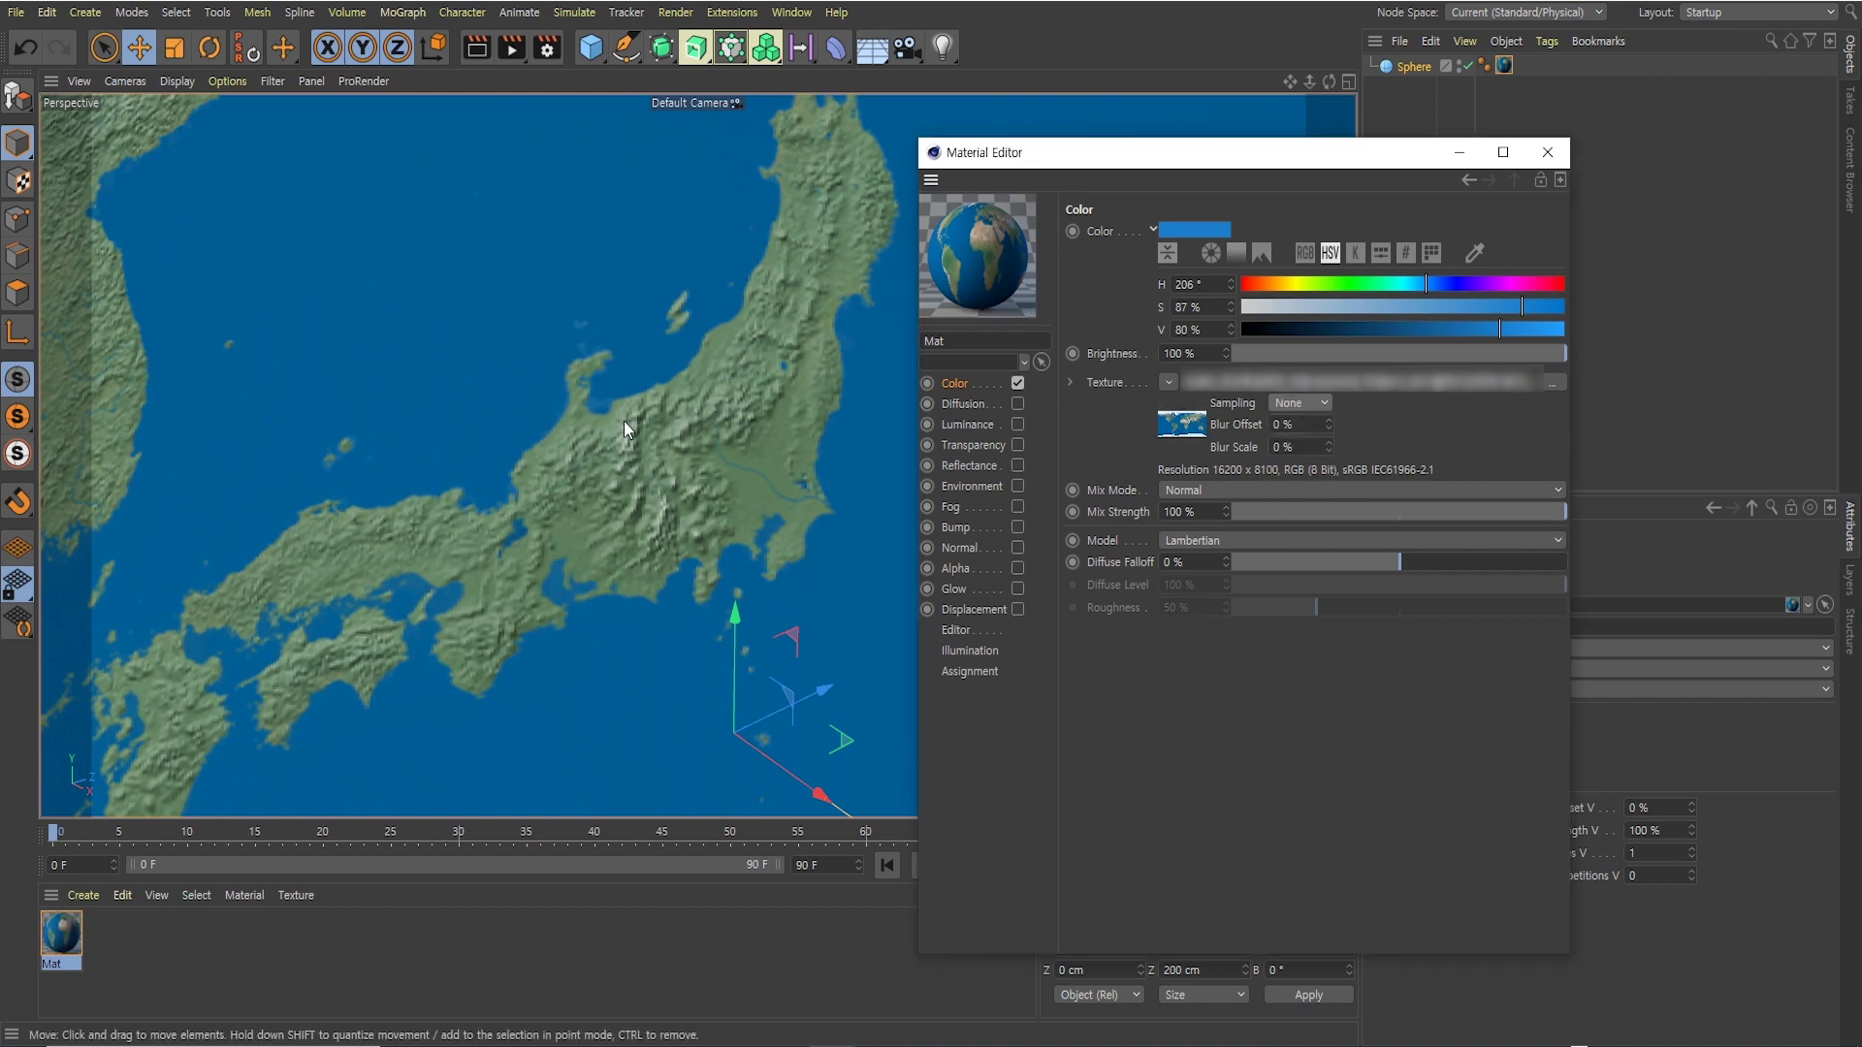
scroll(628, 424, up, 2)
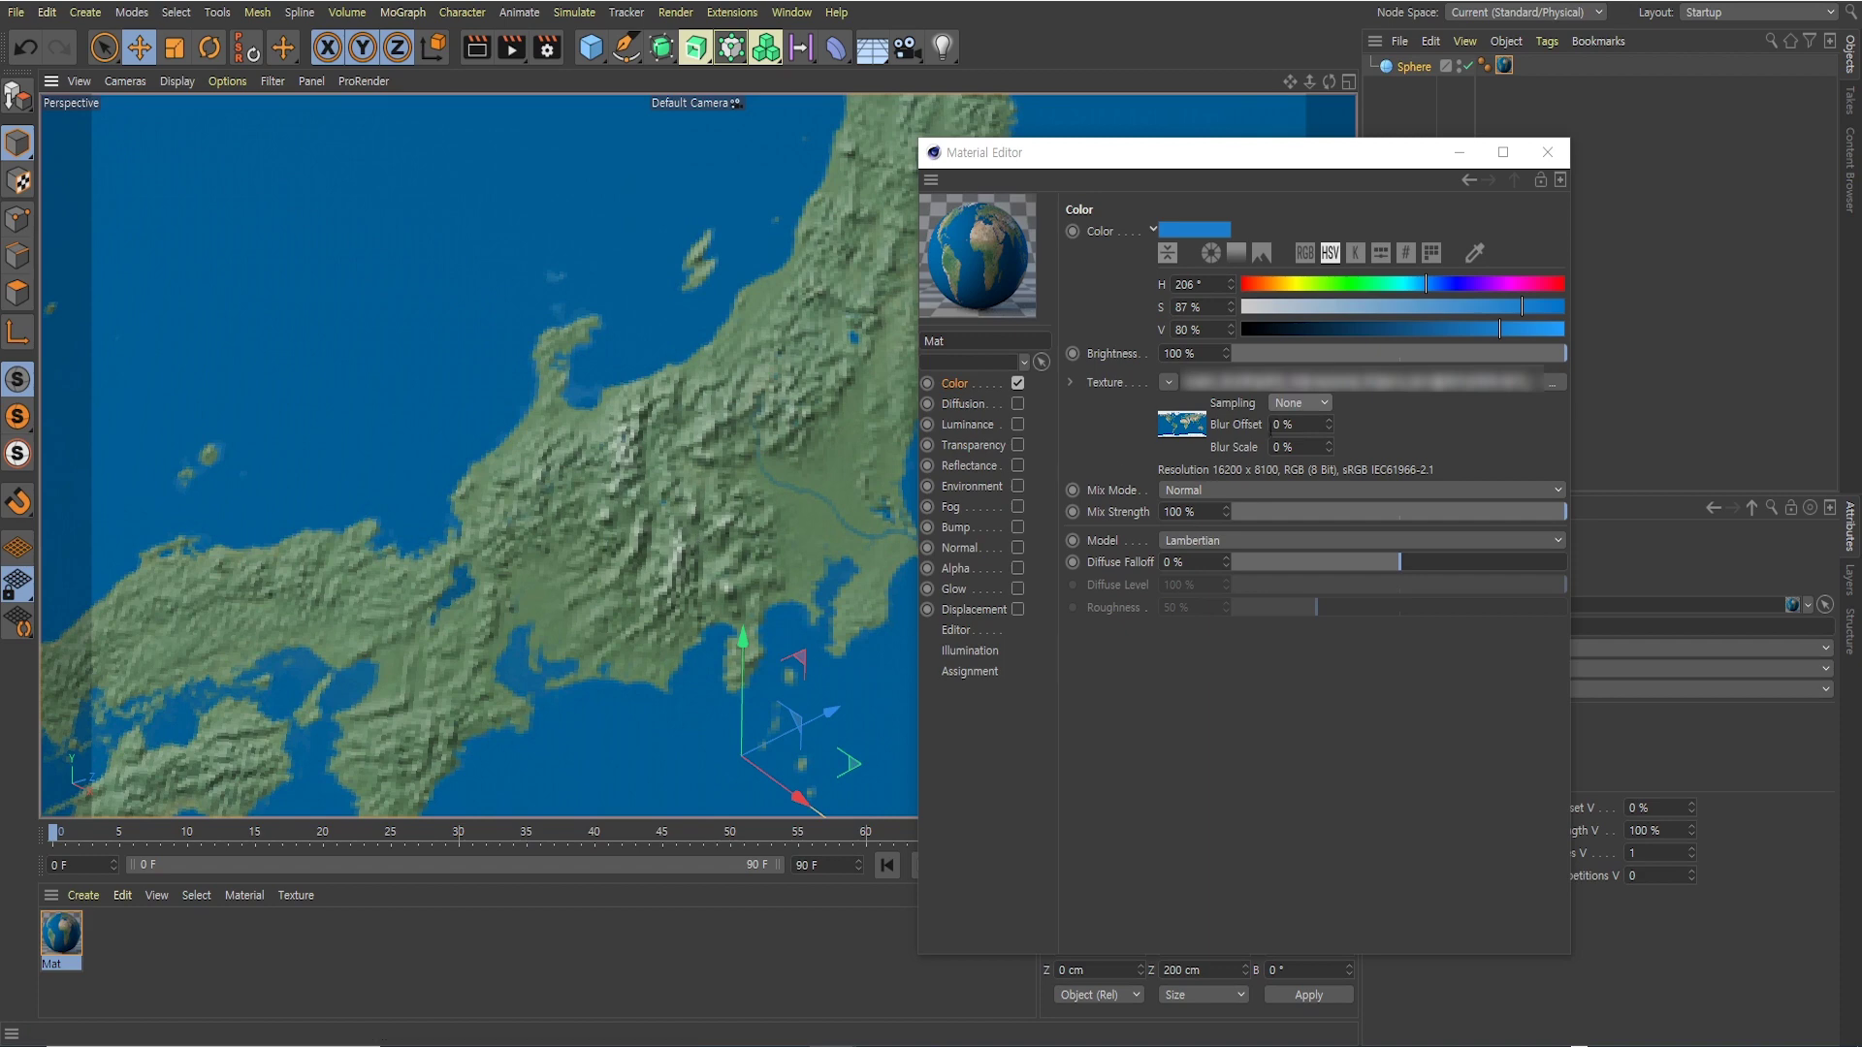
click(1292, 407)
click(1293, 560)
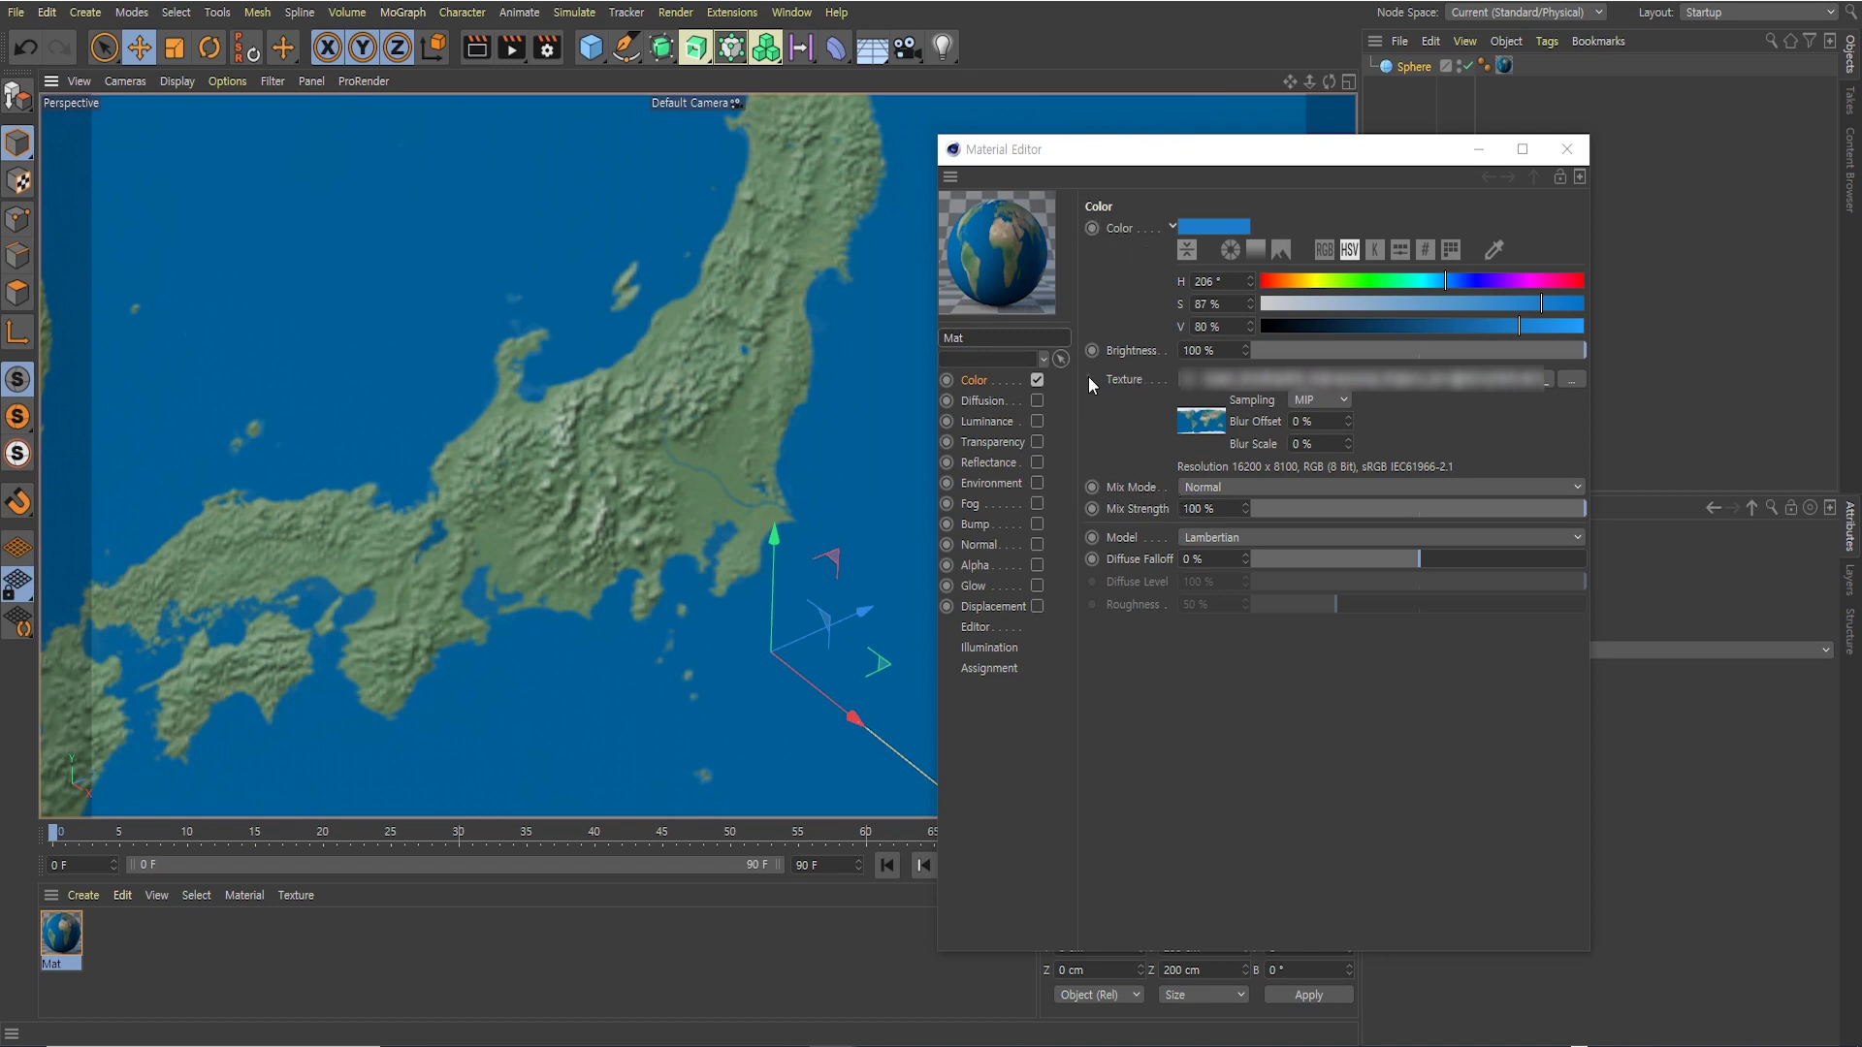
Try the Add mix mode on the Earth texture and zoom to inspect
click(1183, 498)
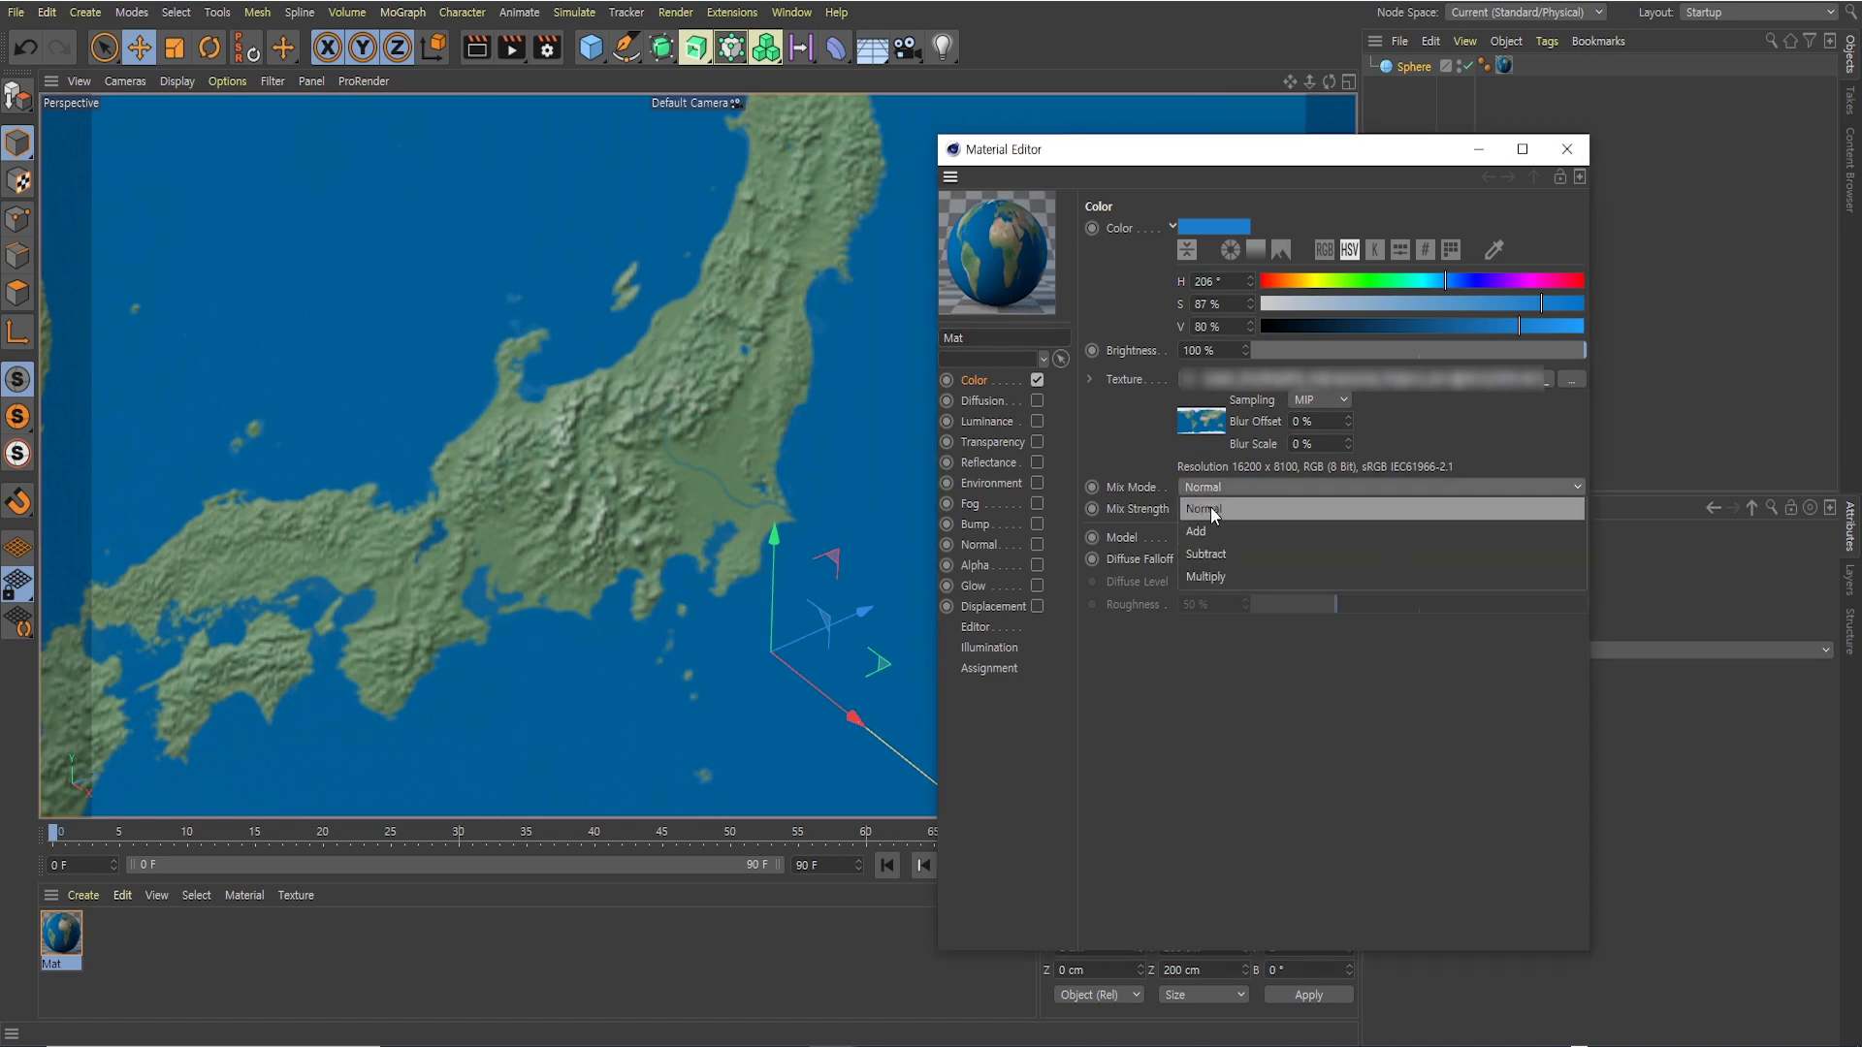
click(1214, 539)
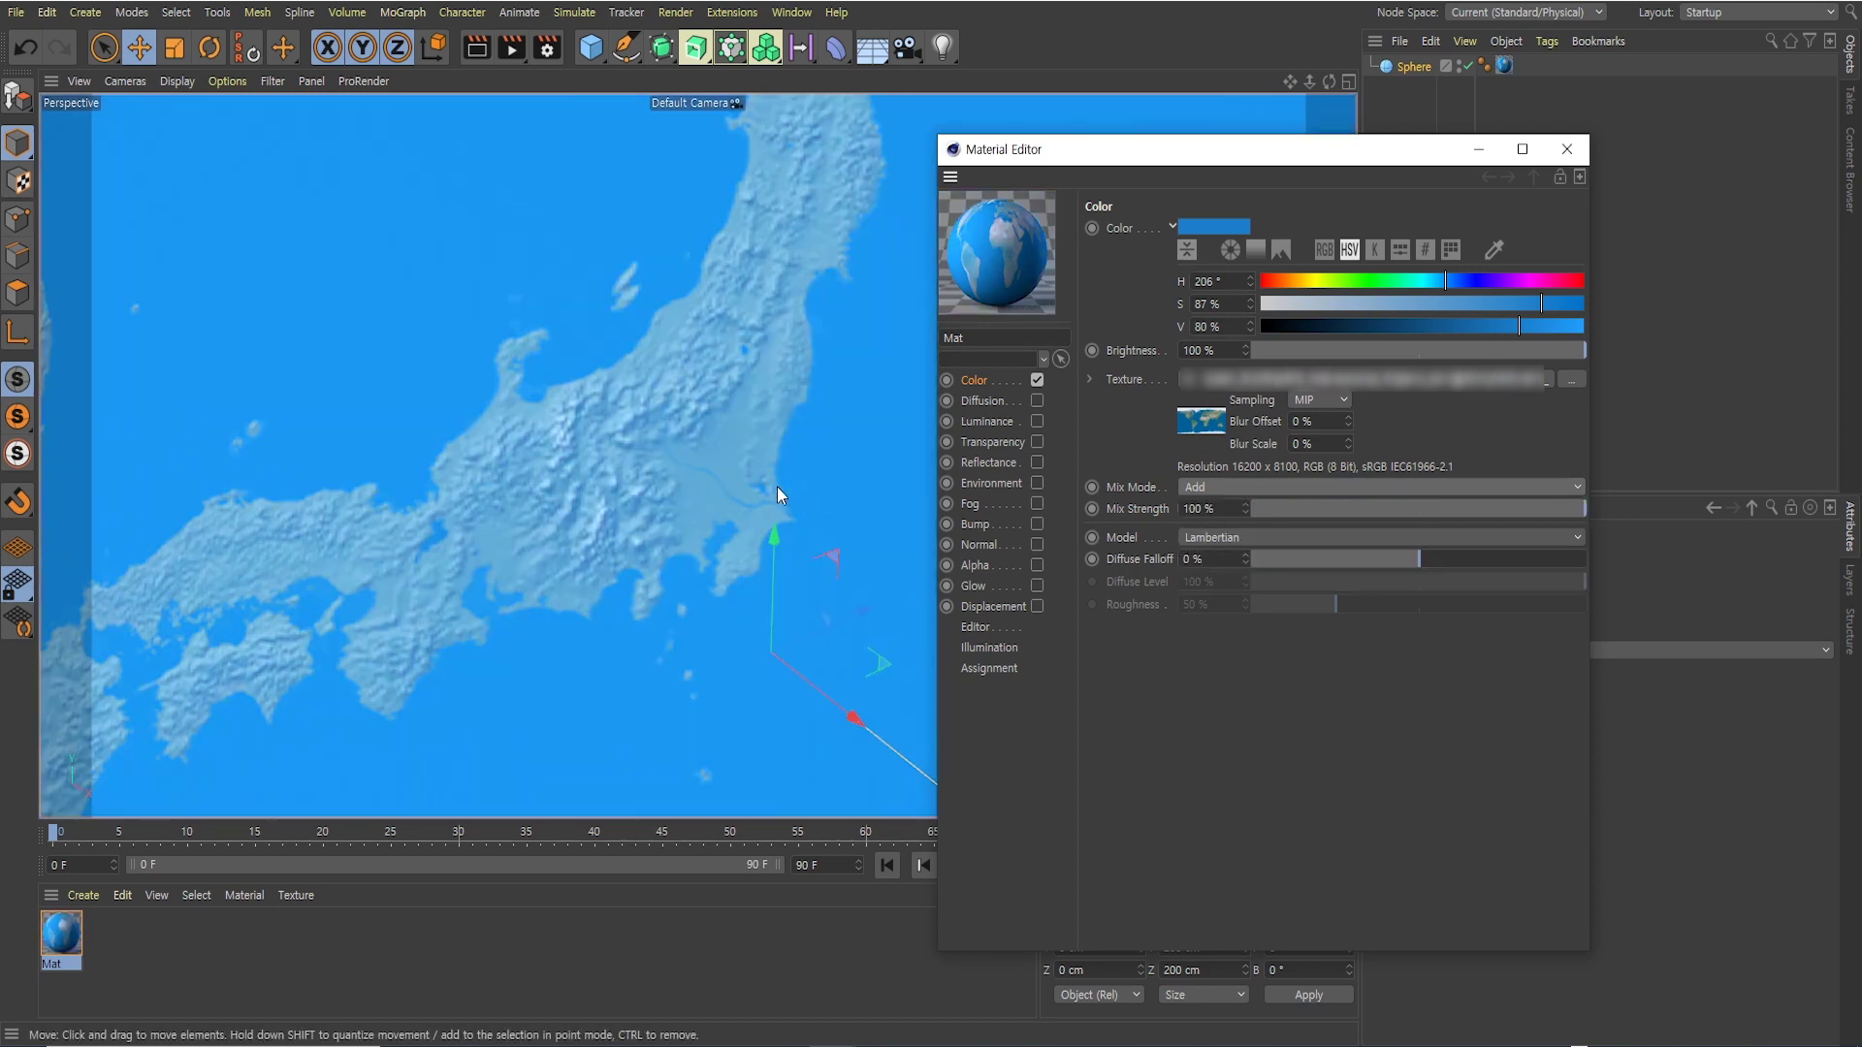
scroll(777, 489, down, 2)
scroll(775, 493, down, 3)
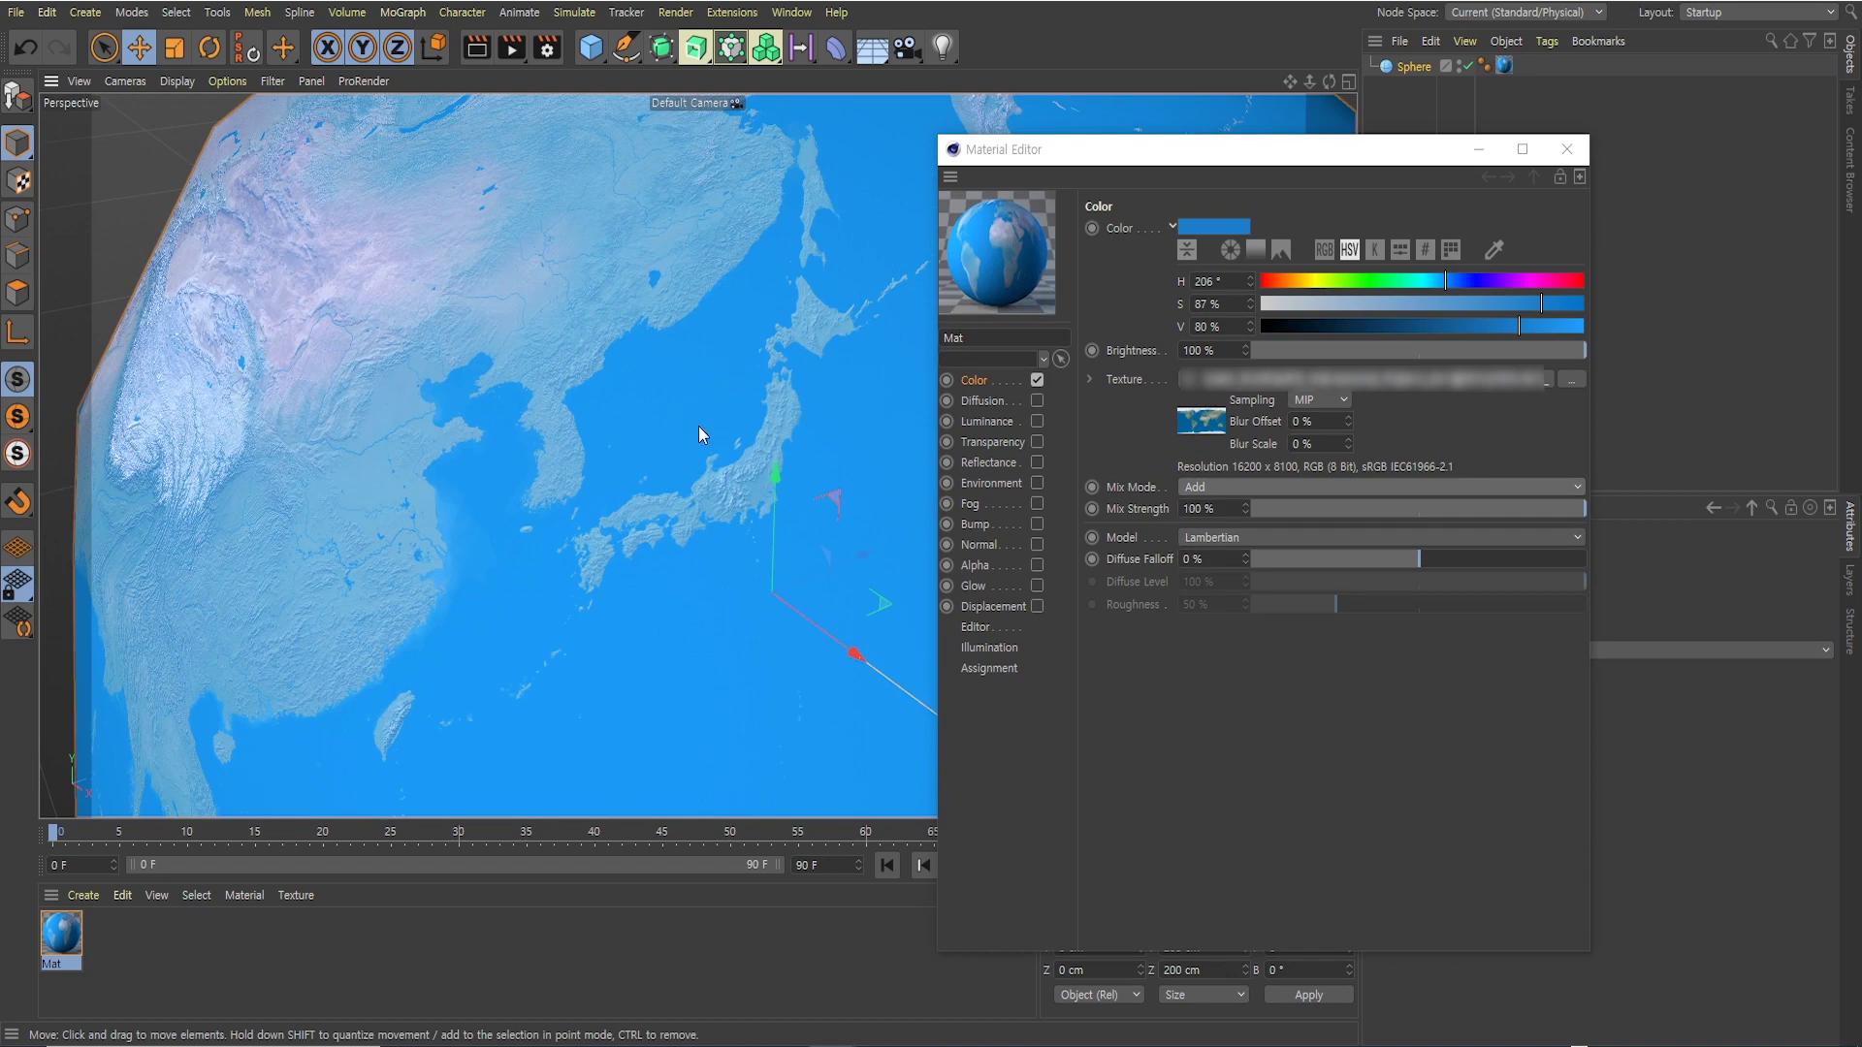
scroll(764, 433, up, 2)
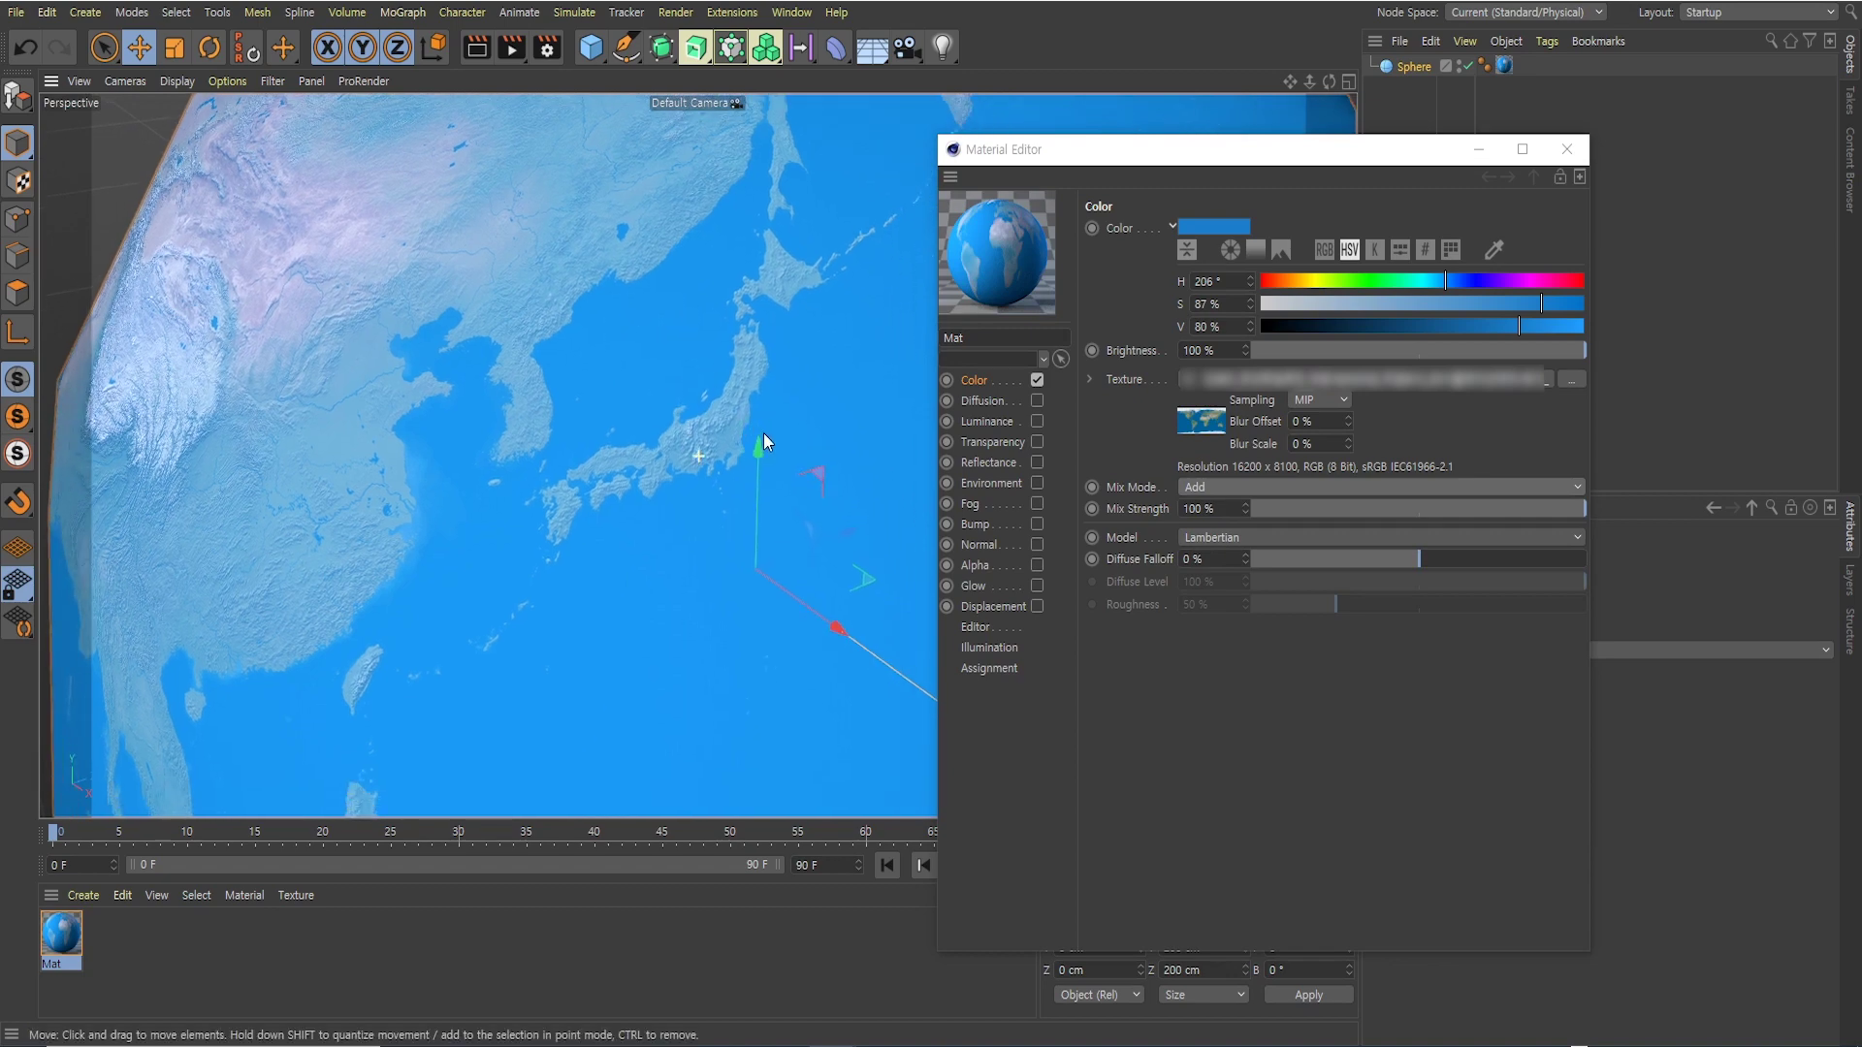
scroll(777, 451, up, 2)
scroll(717, 446, up, 2)
scroll(717, 456, up, 1)
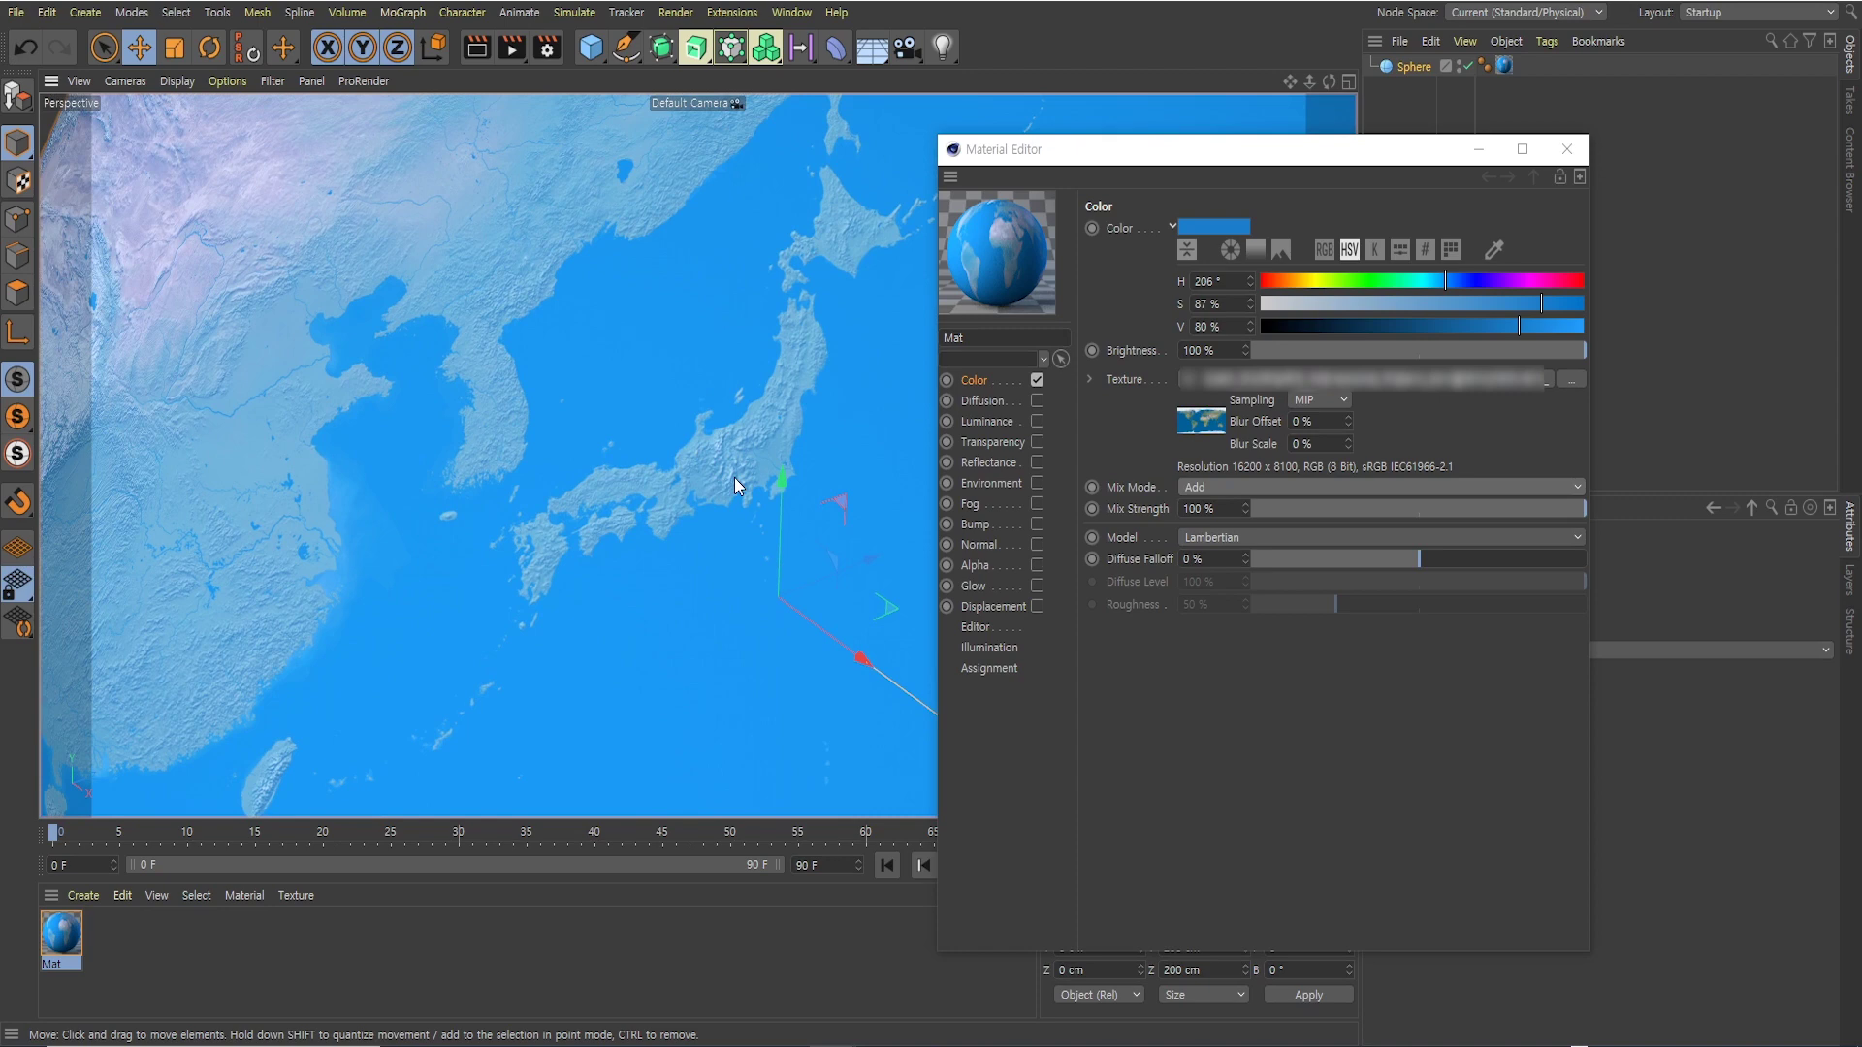
scroll(717, 436, up, 2)
scroll(698, 426, down, 2)
scroll(669, 461, up, 1)
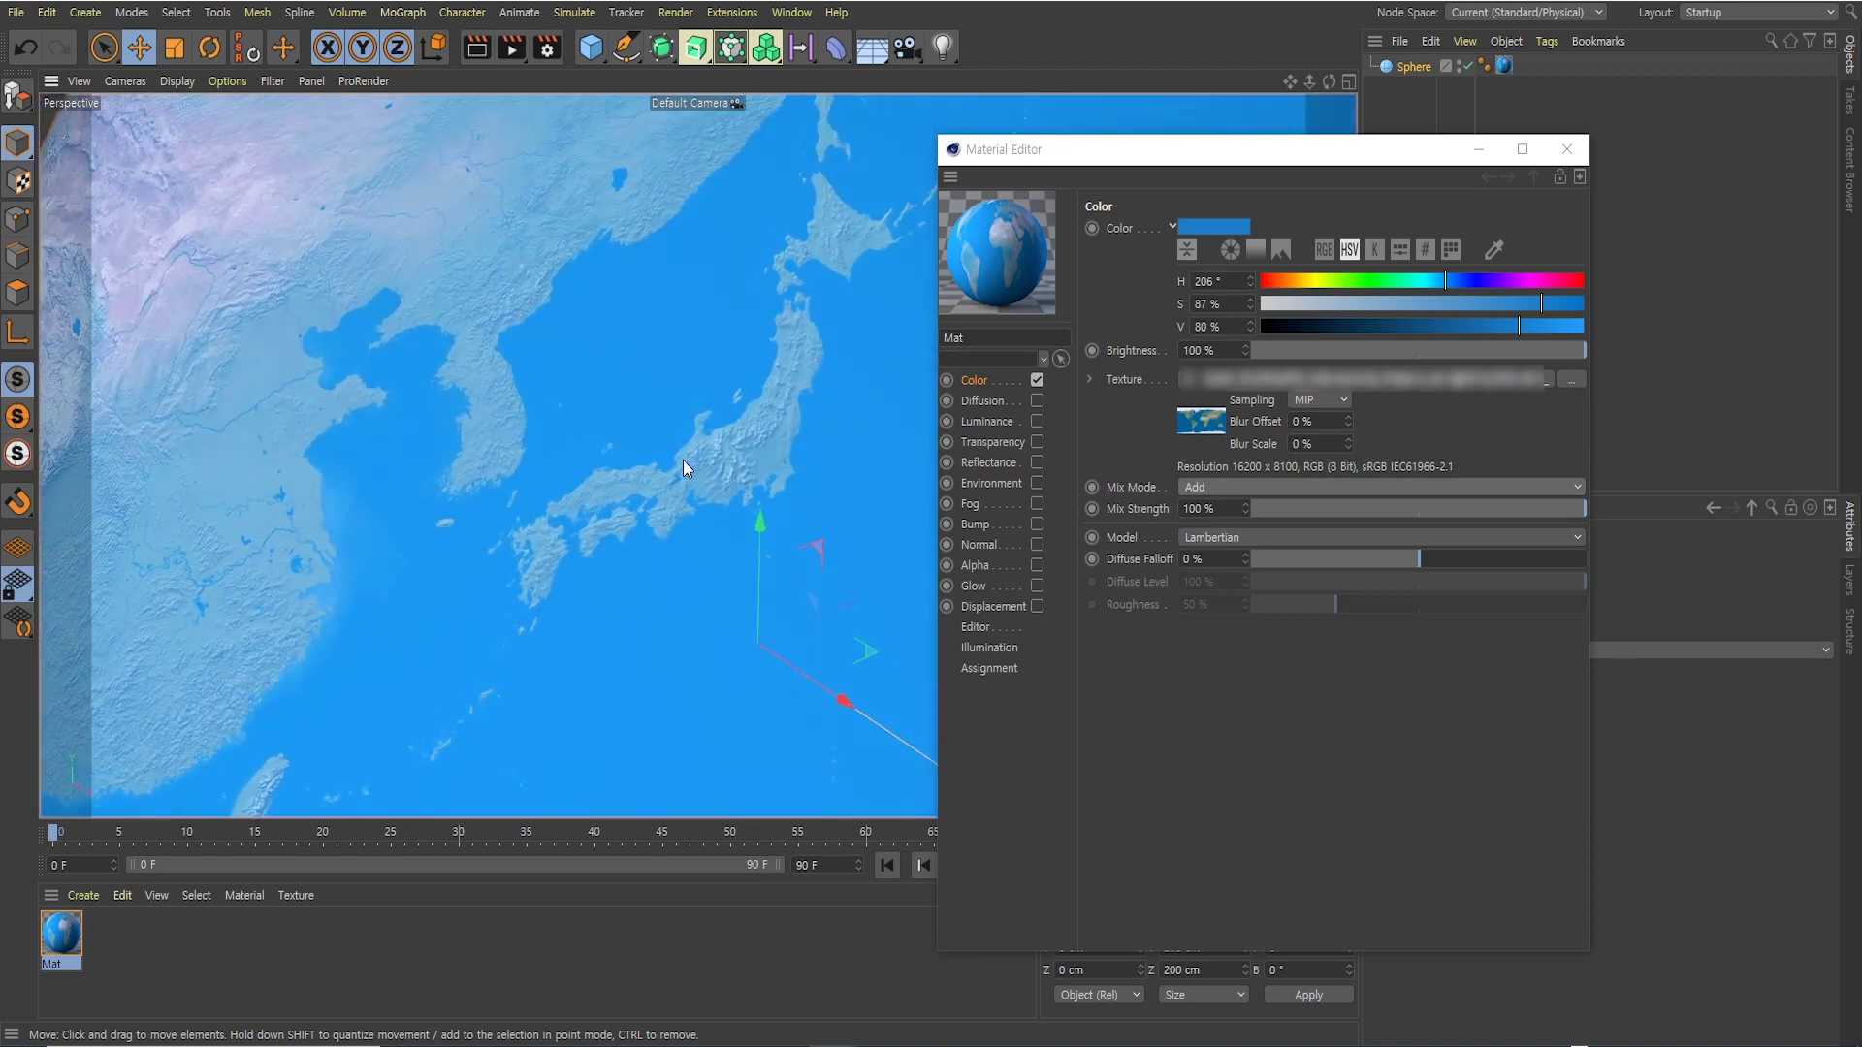
scroll(682, 459, up, 1)
Revert the mix mode to Multiply and lower mix strength to 63%
click(1212, 485)
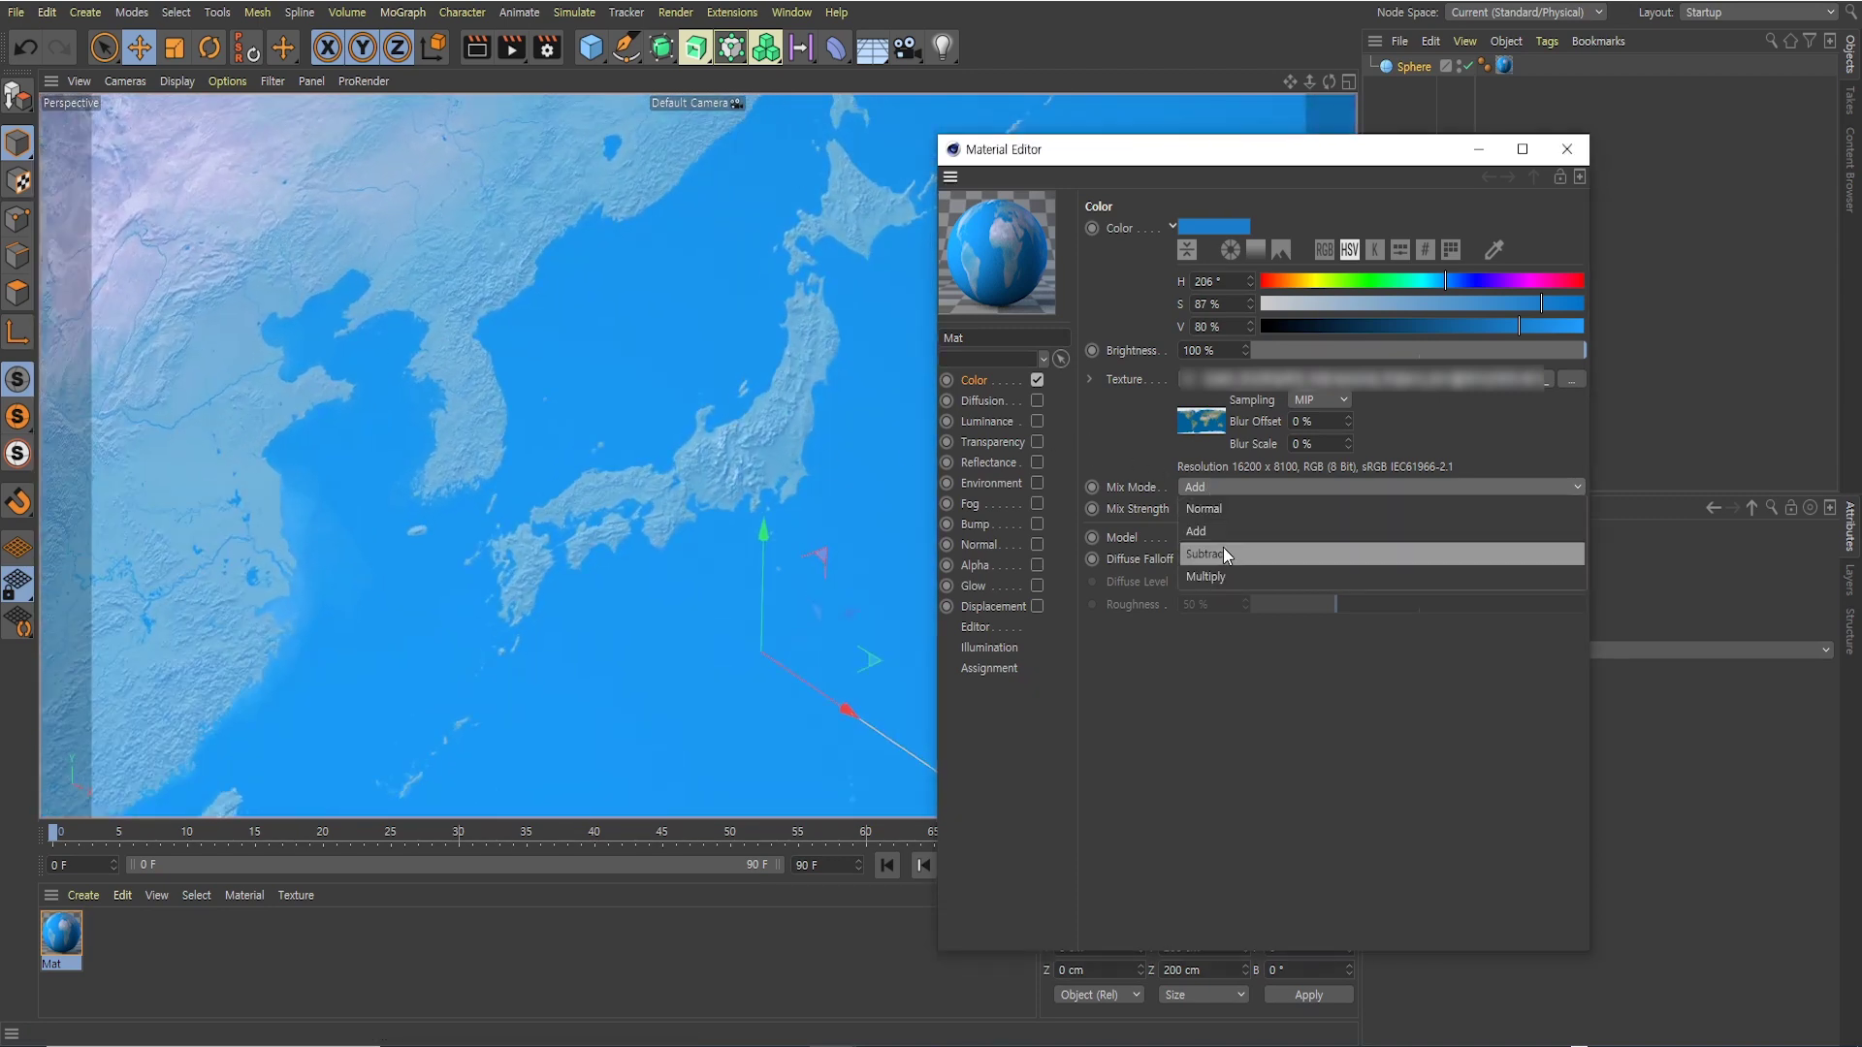
click(1214, 574)
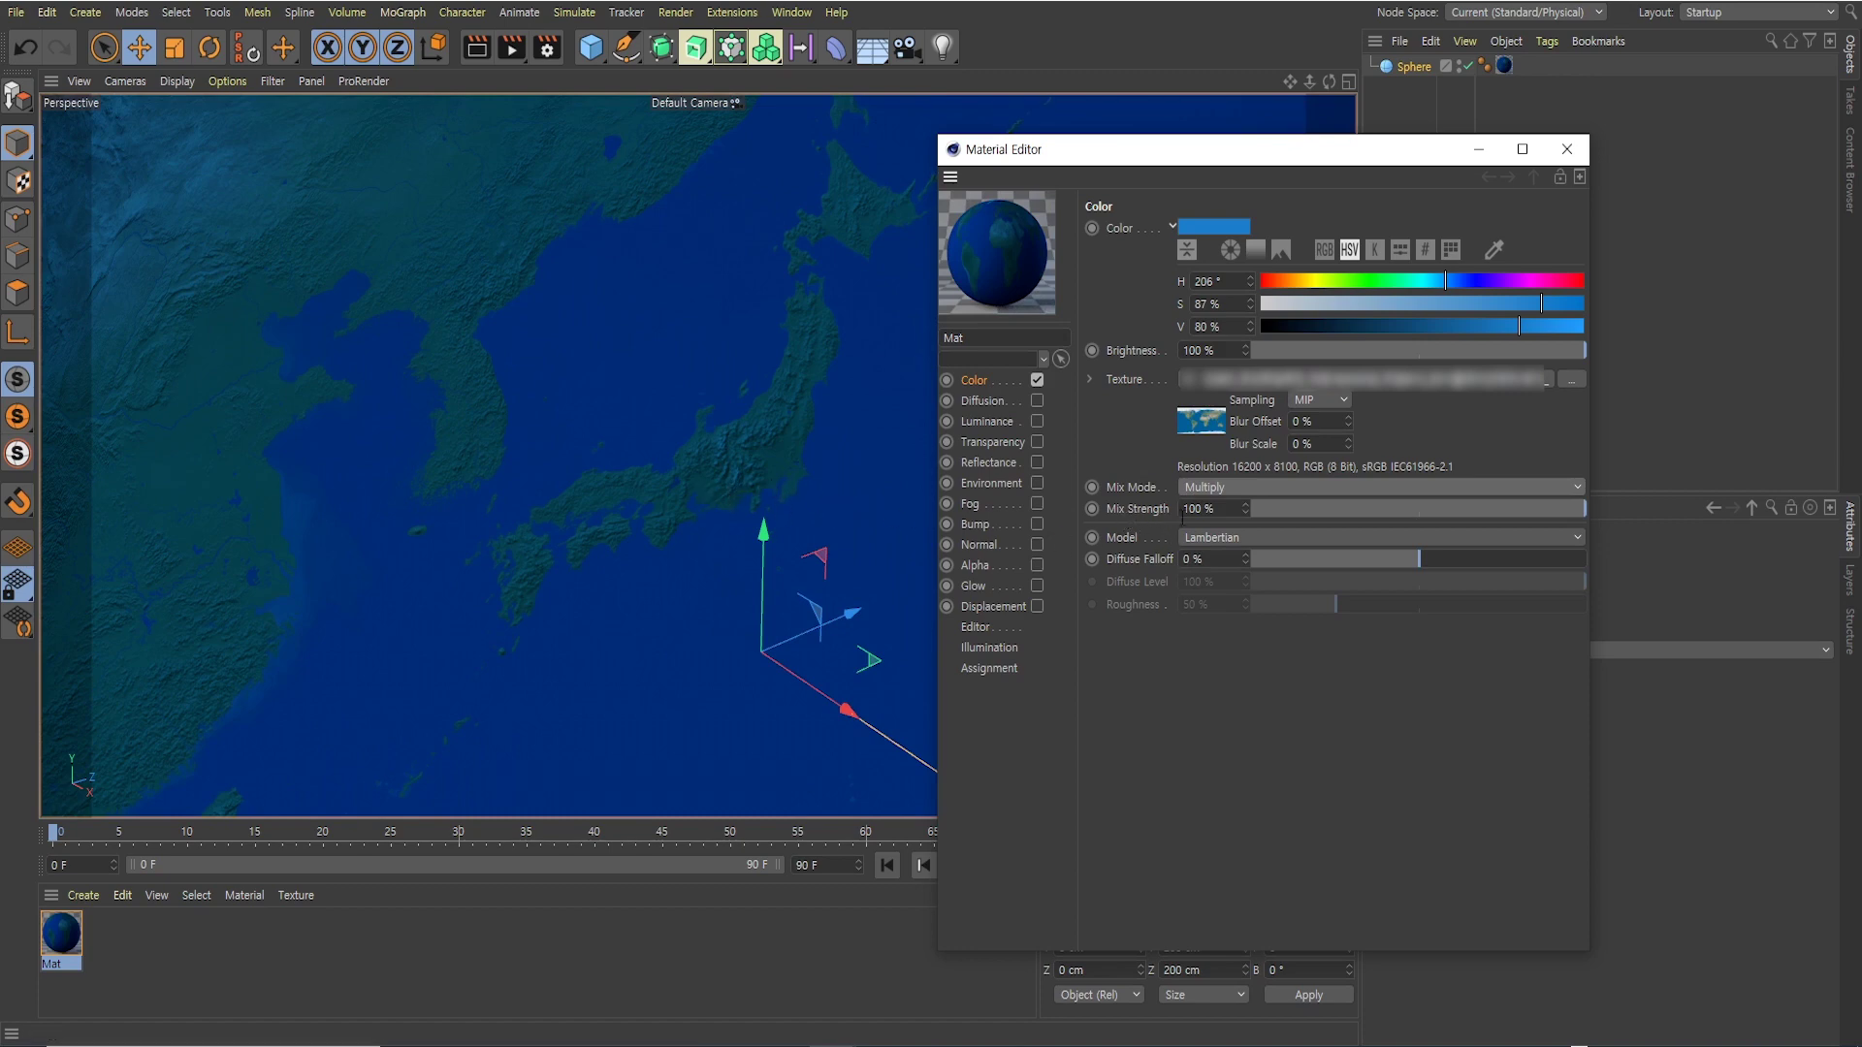
mouse_move(1532, 506)
mouse_down()
mouse_move(1334, 505)
mouse_move(1596, 515)
mouse_up()
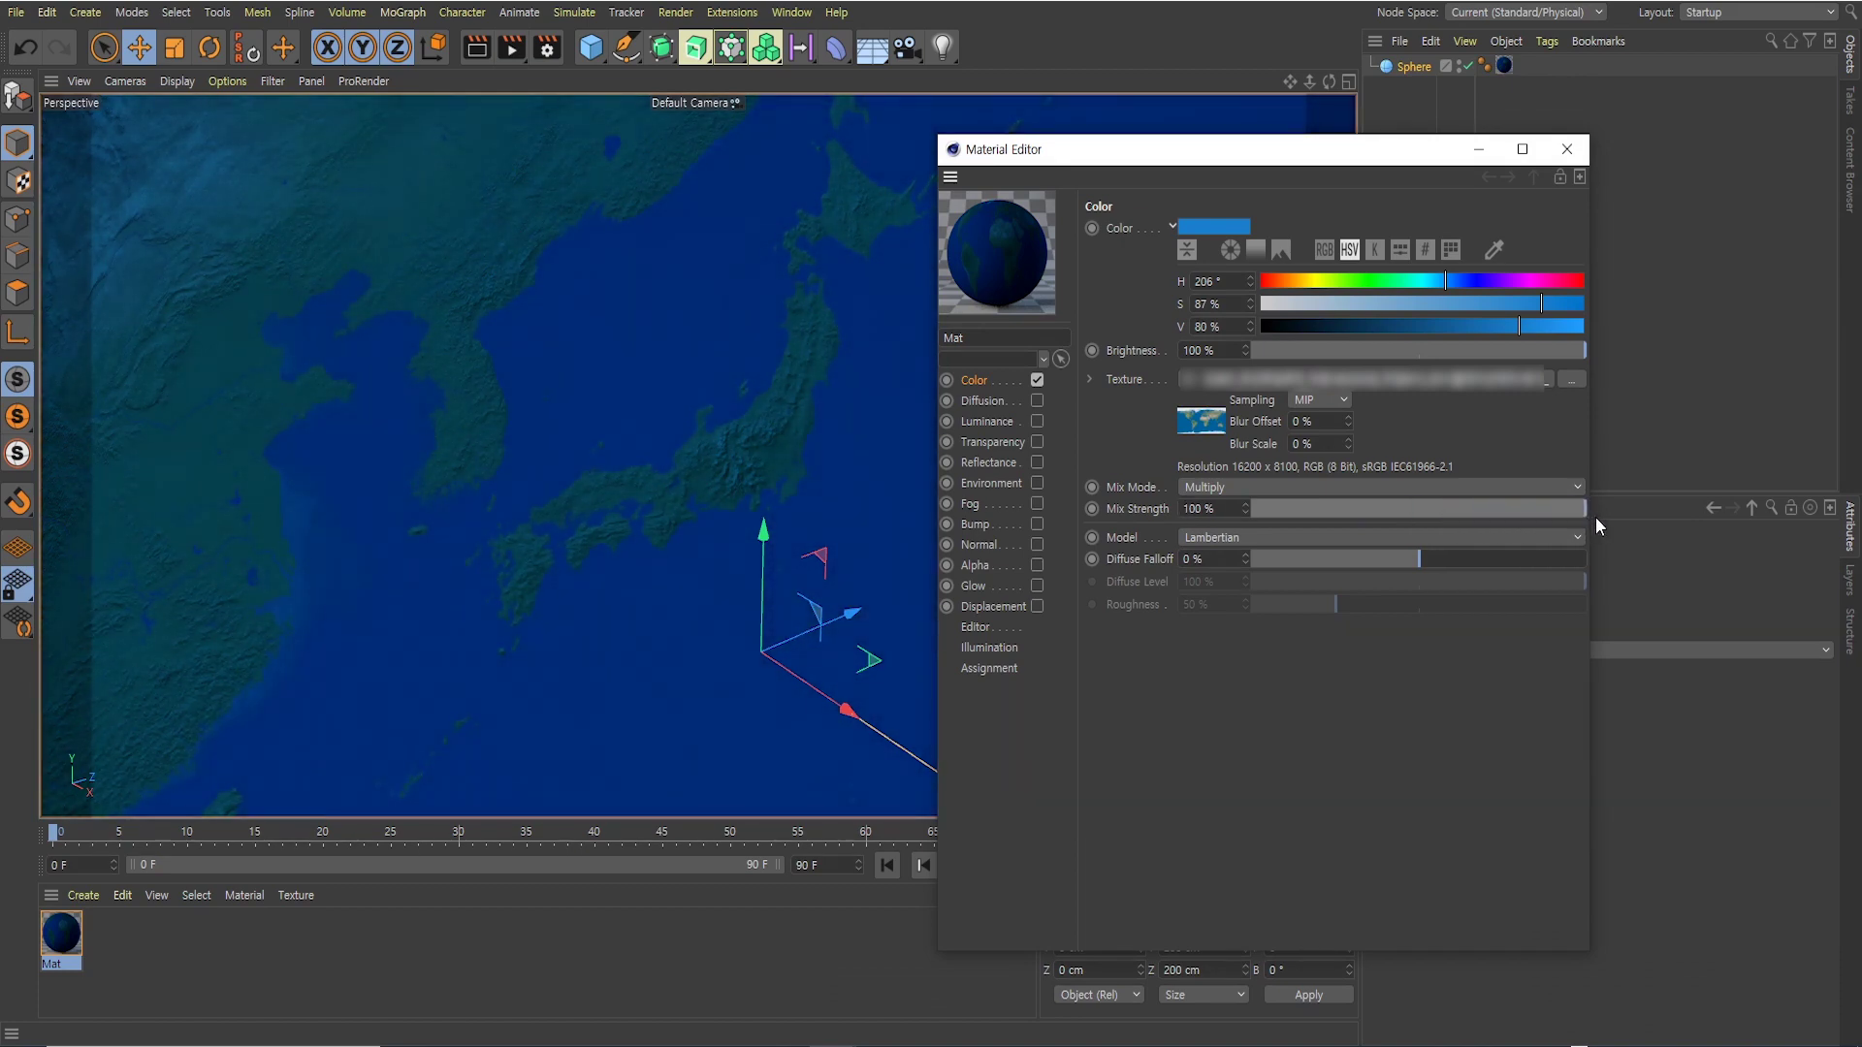
Switch the texture mix mode to Normal and zoom in and out to inspect
click(1235, 486)
click(1226, 504)
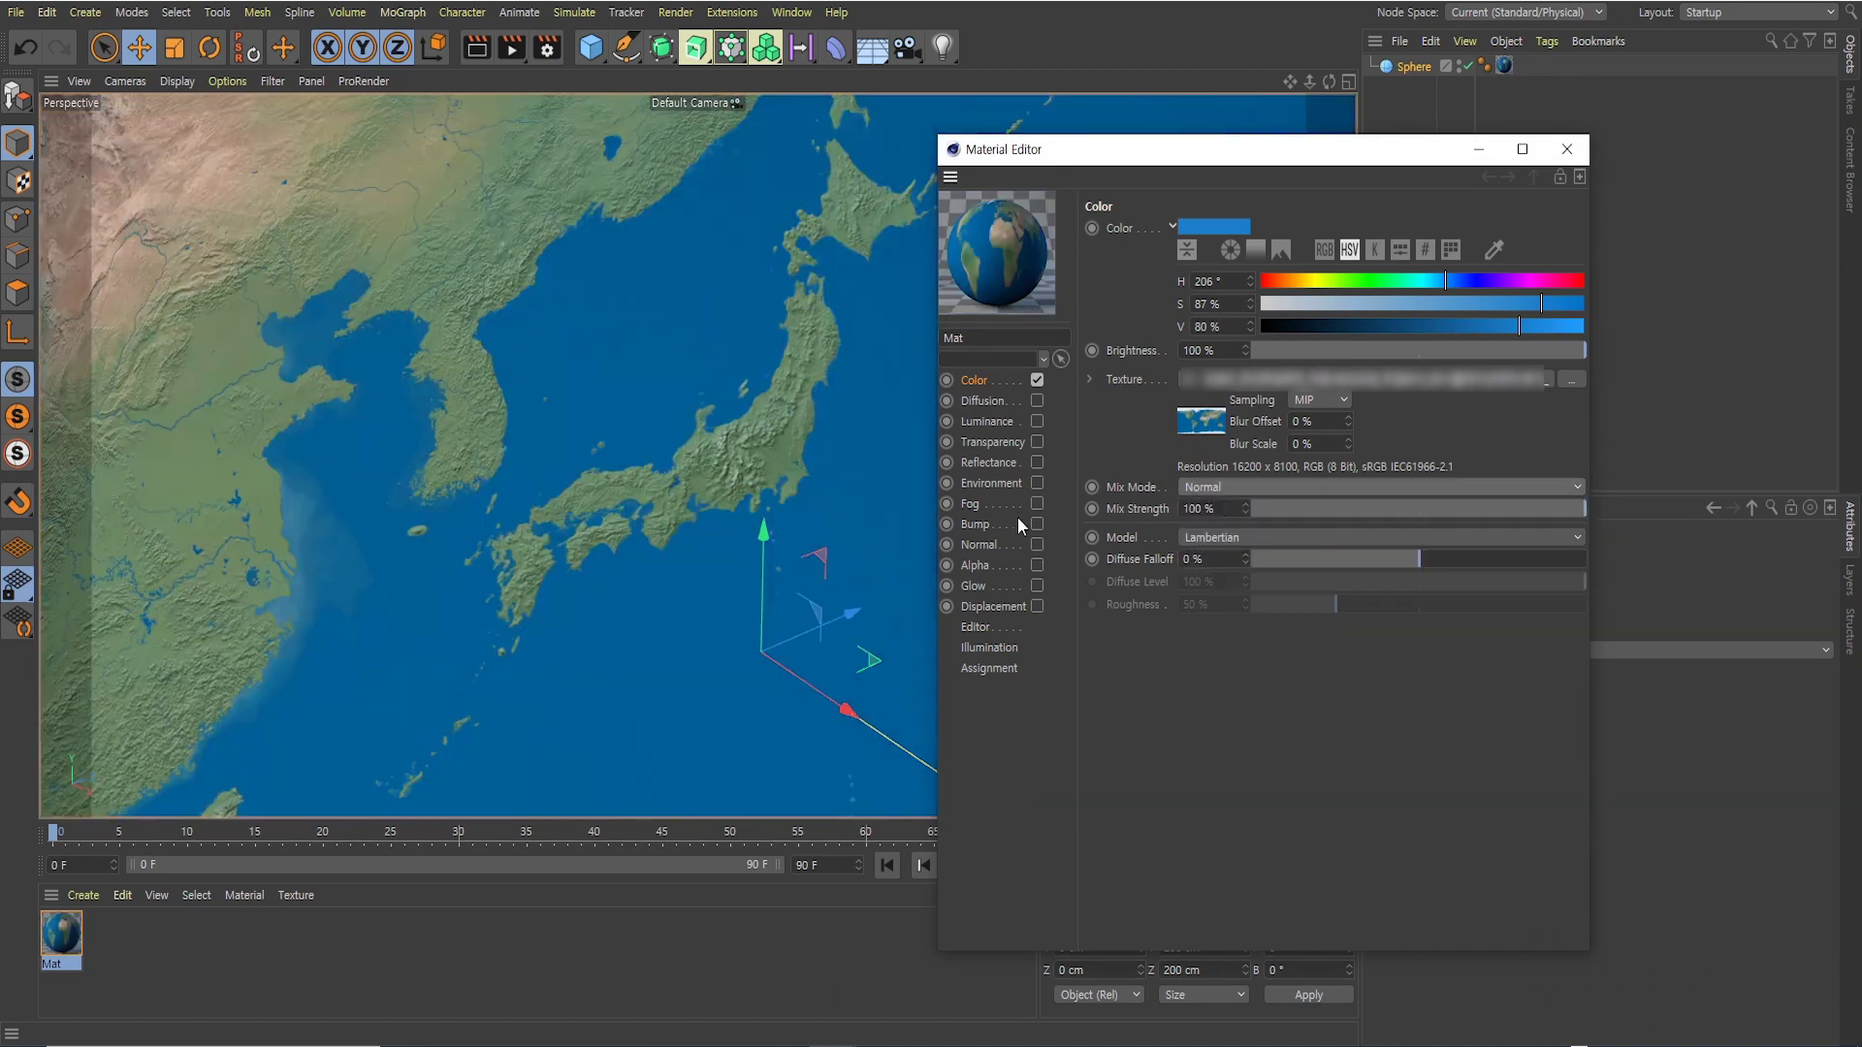
scroll(745, 441, up, 2)
scroll(749, 444, up, 2)
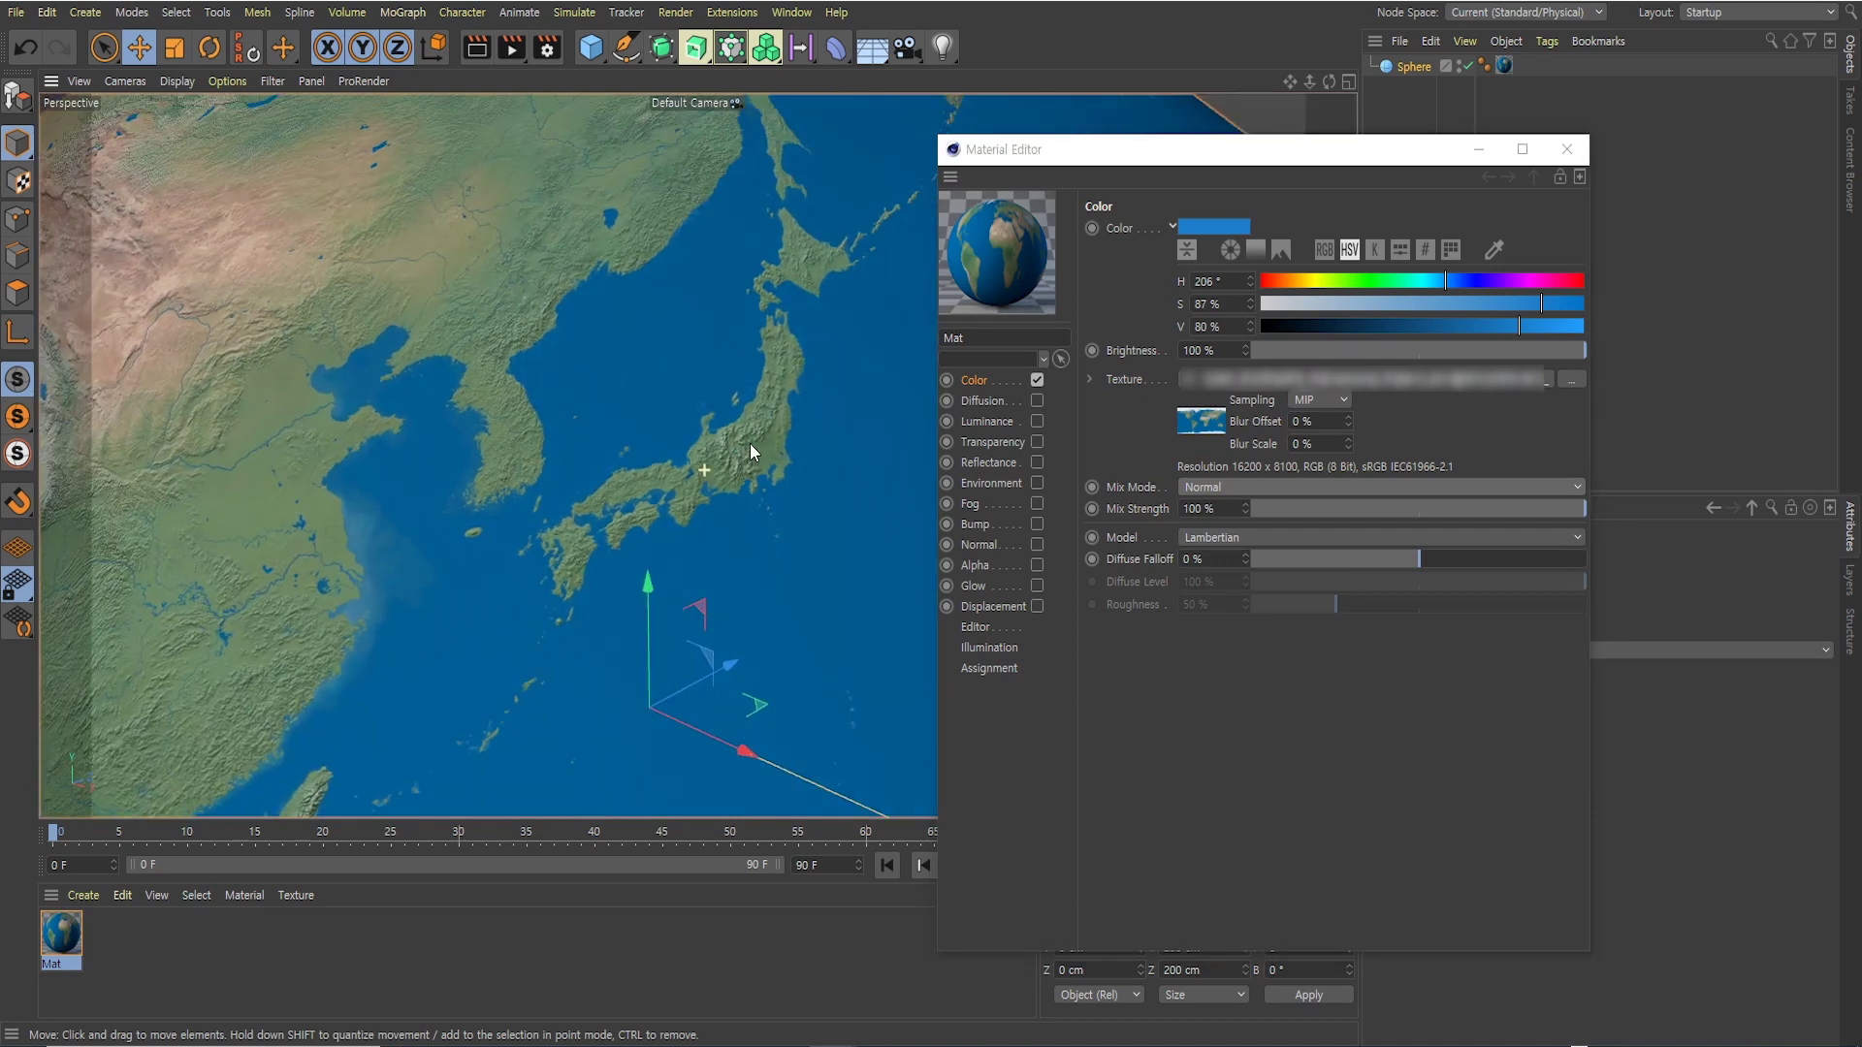
scroll(749, 444, up, 2)
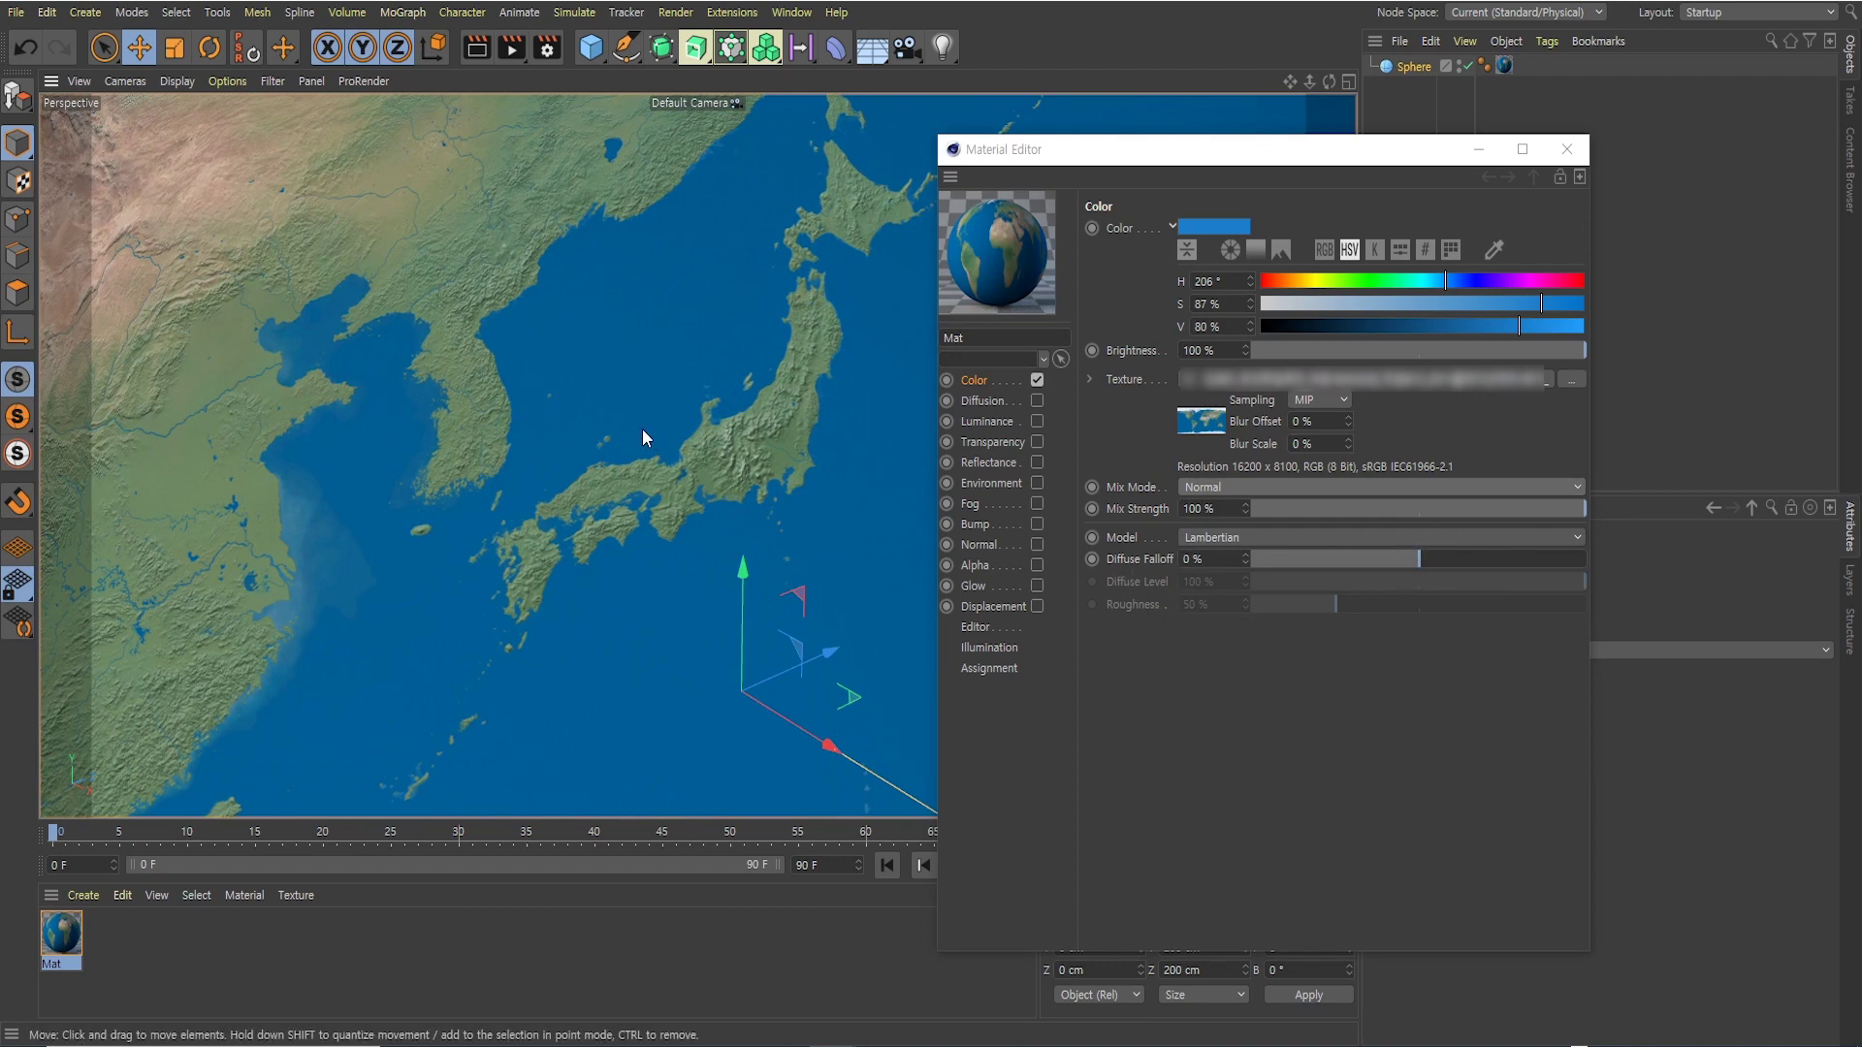
scroll(642, 428, down, 3)
scroll(613, 407, down, 5)
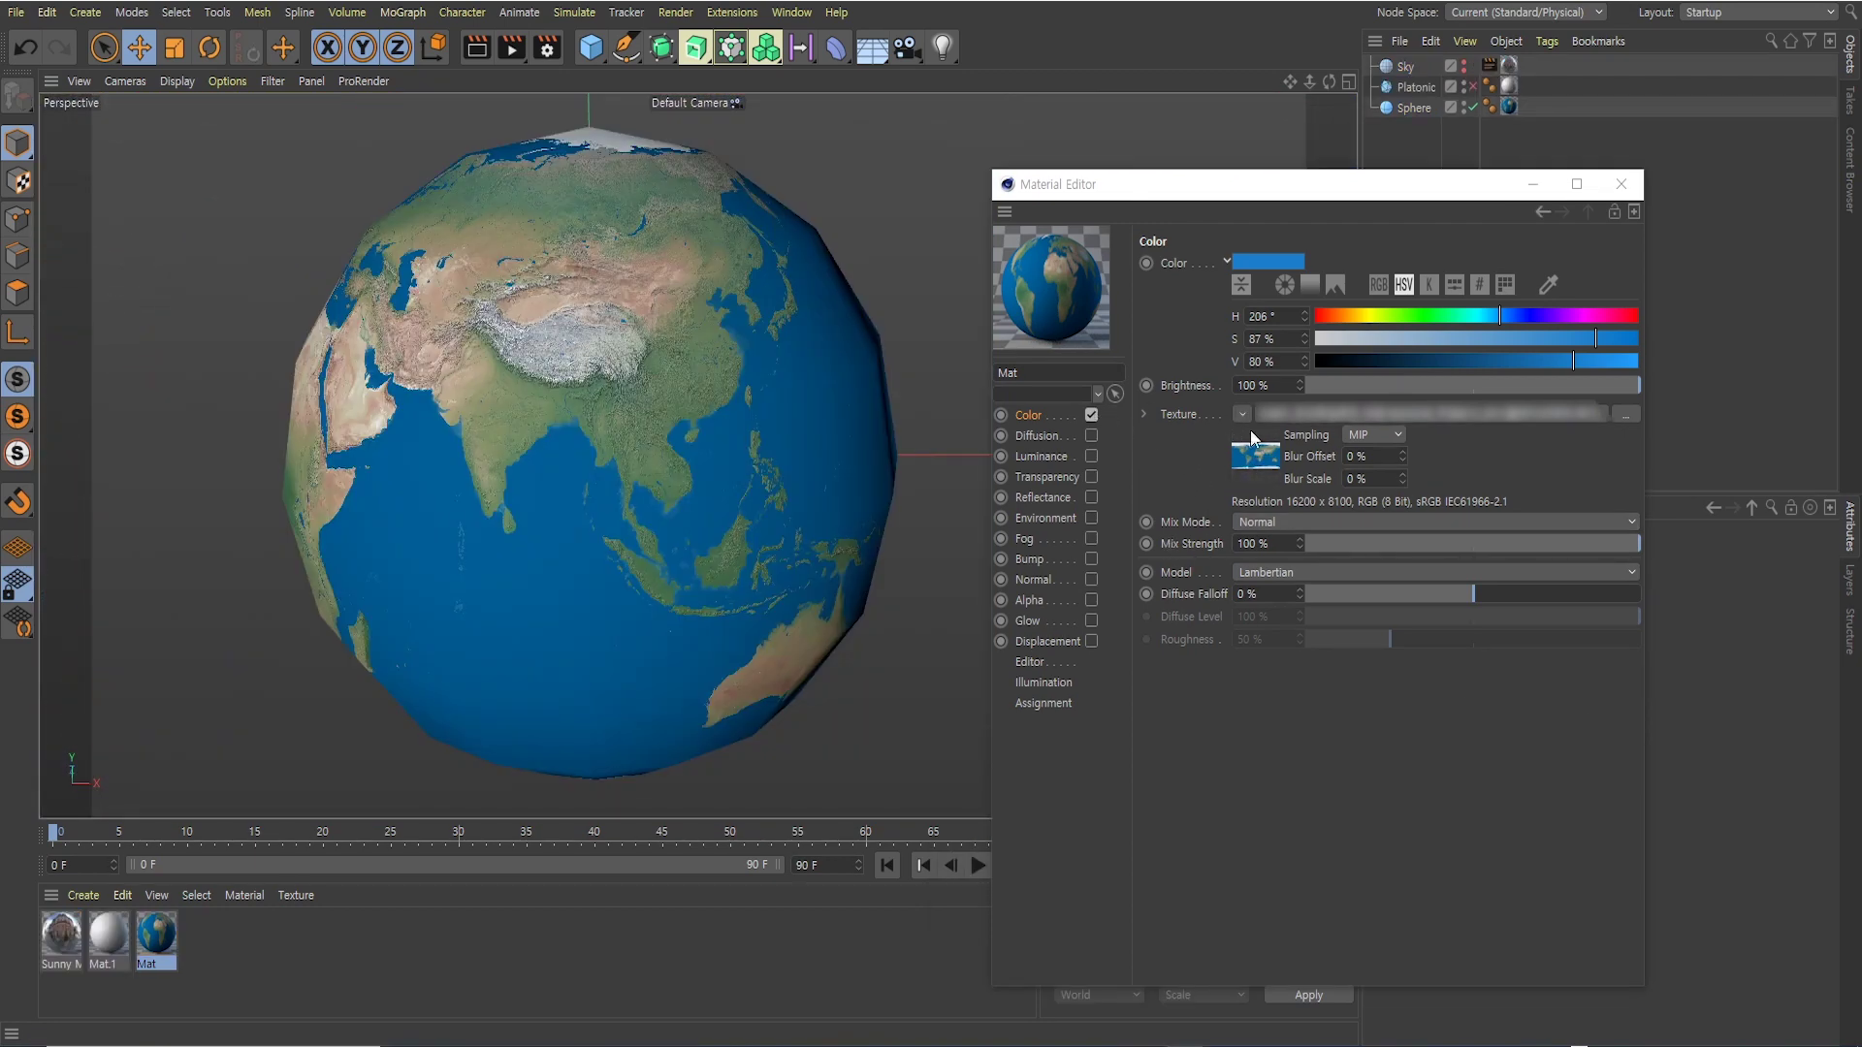
Open the Earth bitmap shader's Shader tab from the Color channel texture preview
click(1259, 460)
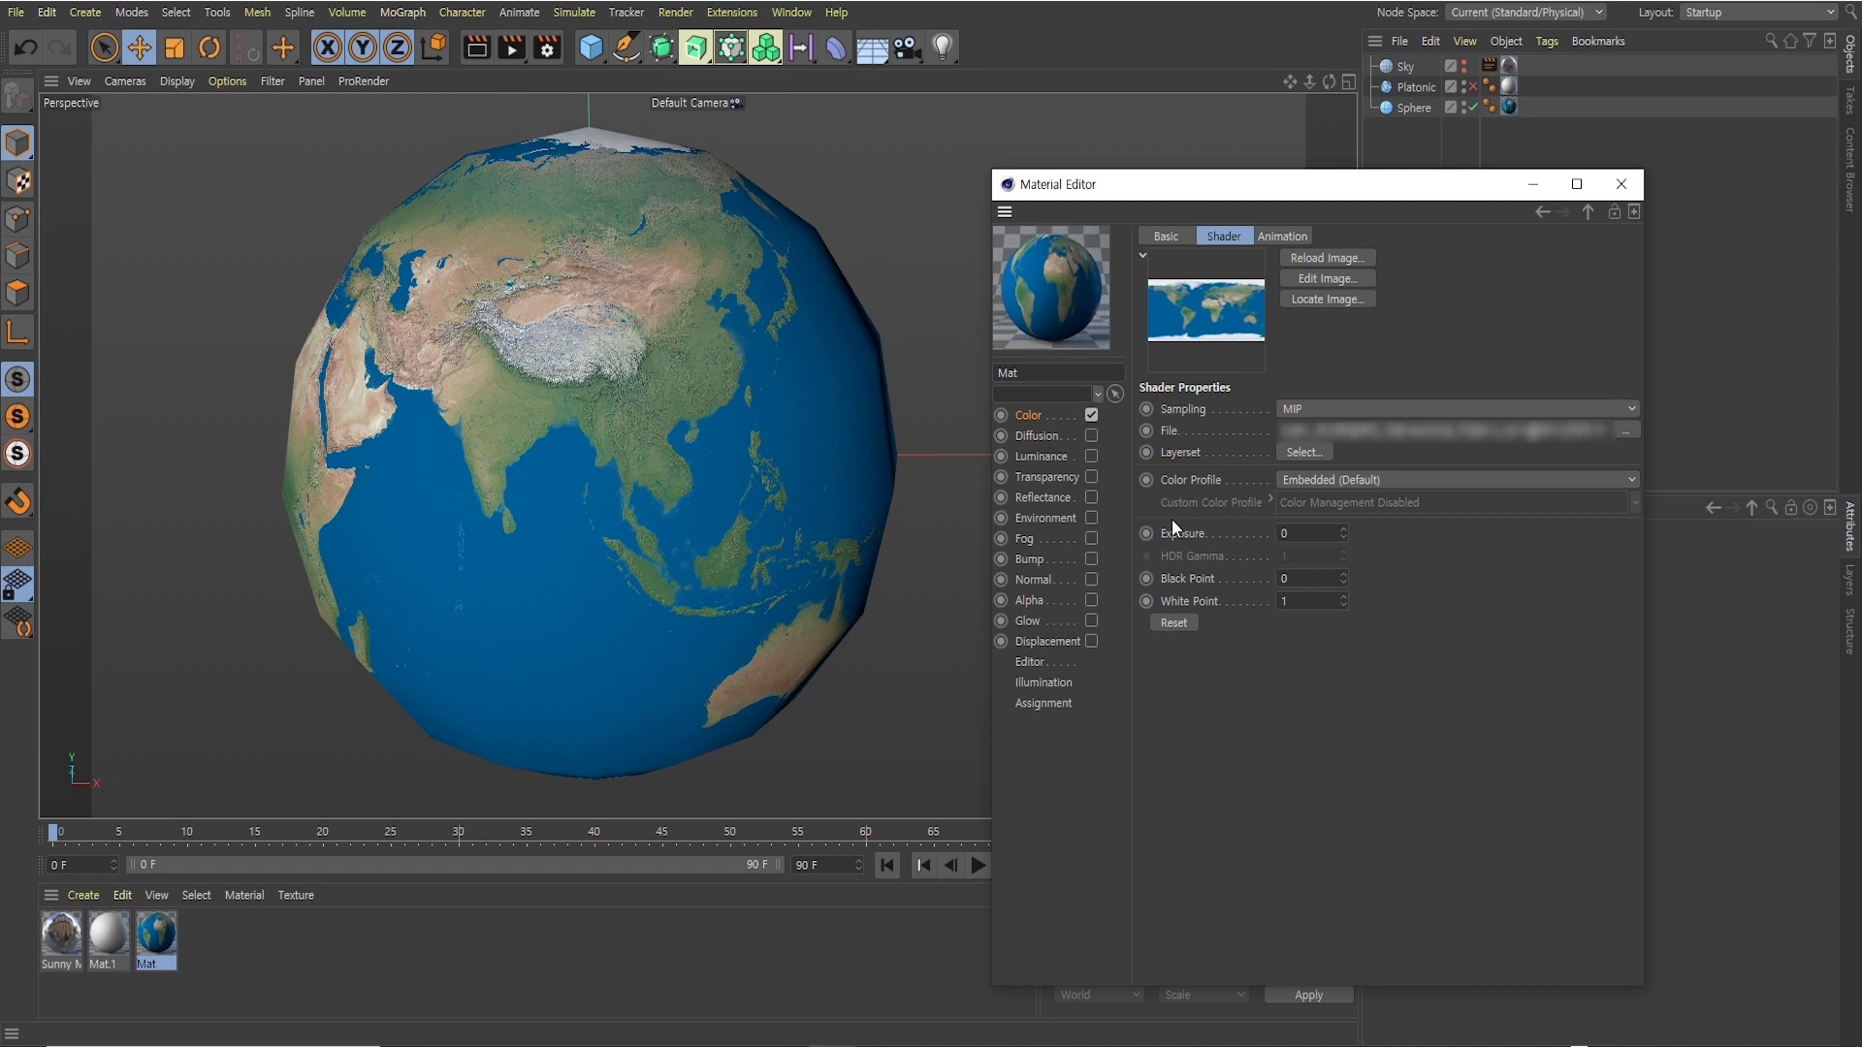
click(1293, 534)
double_click(1301, 538)
text(0.8)
key(Return)
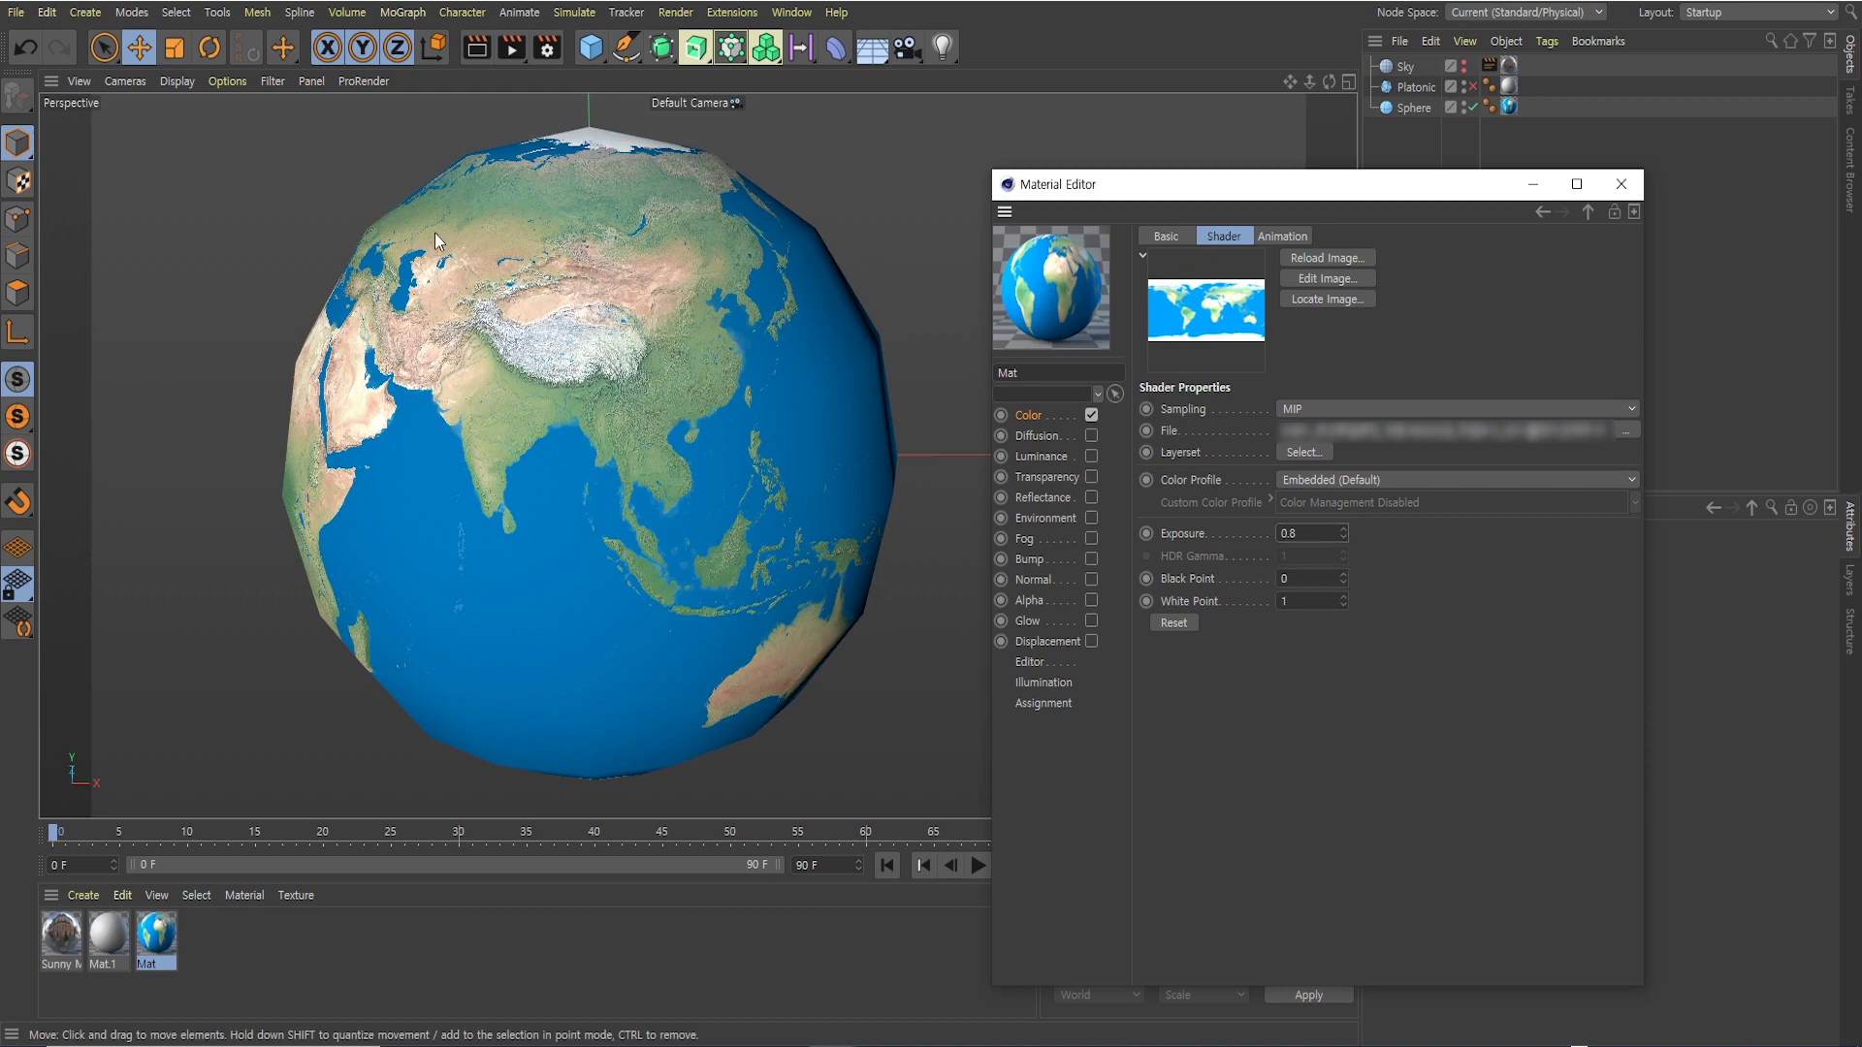
alt+drag(454, 349, 318, 278)
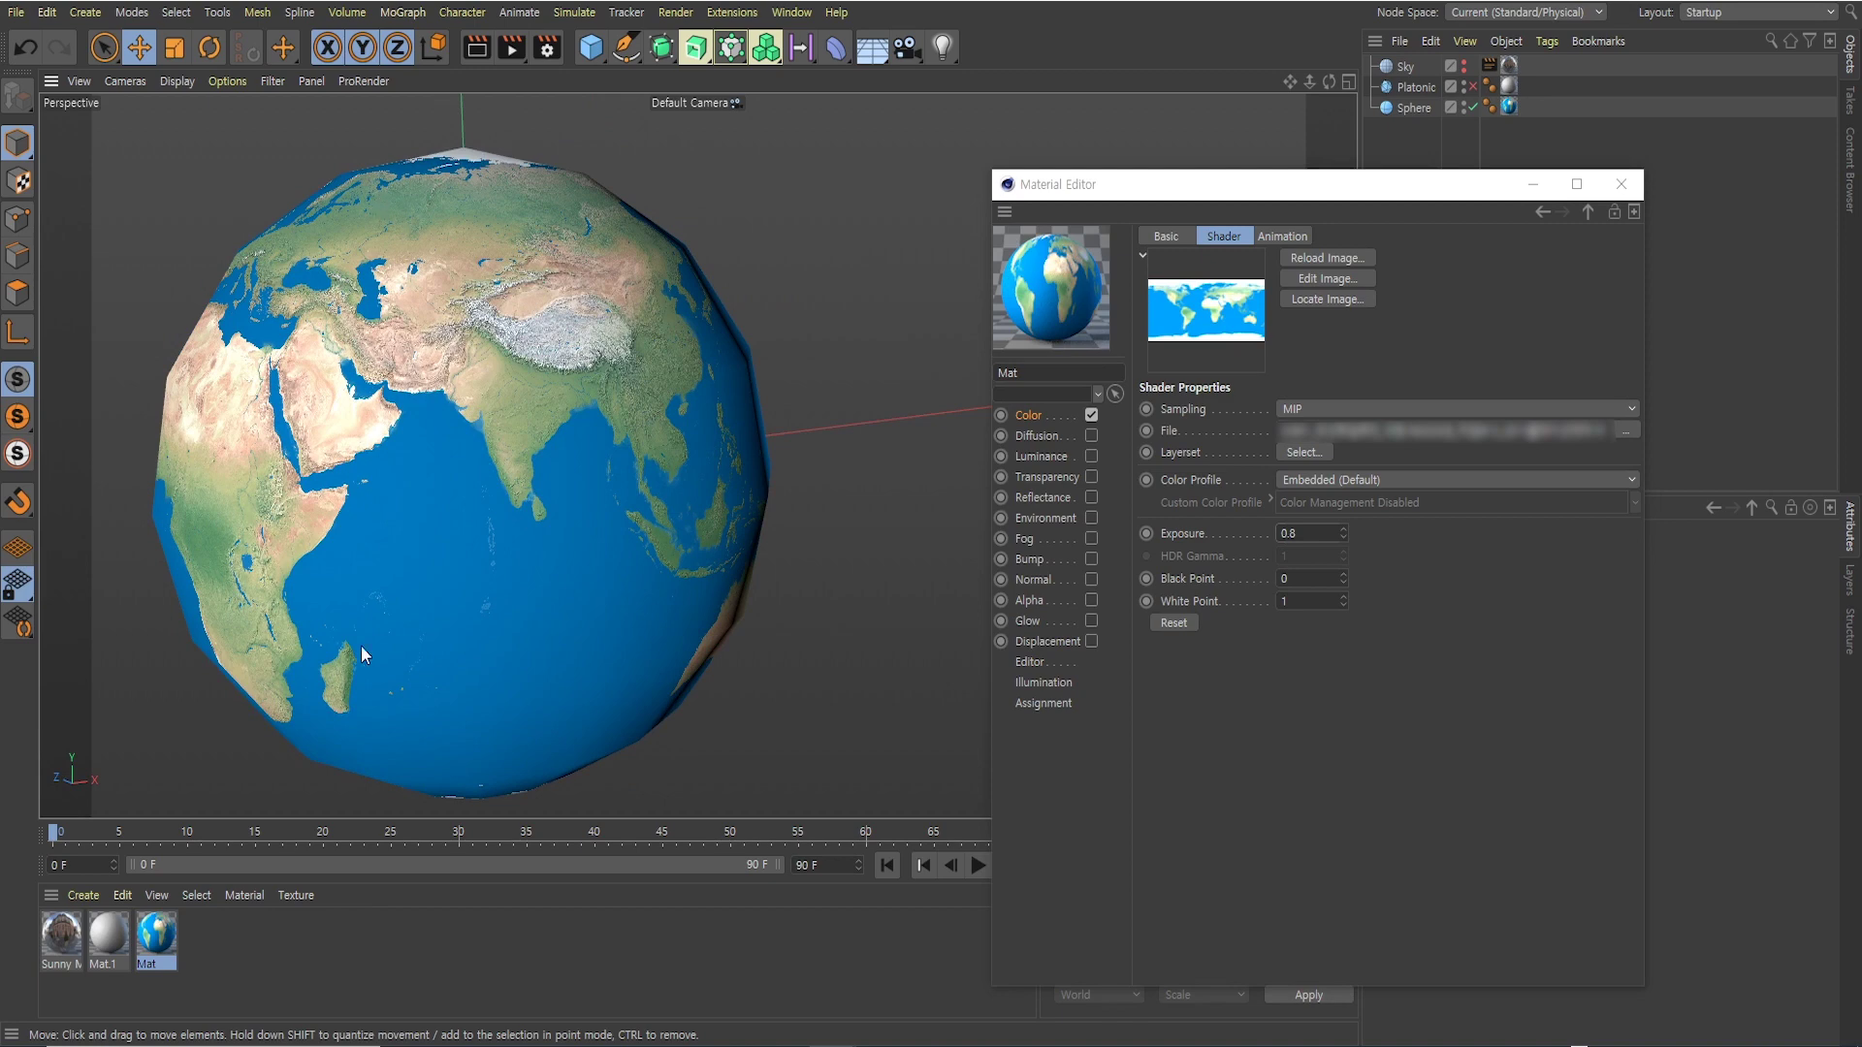
mouse_move(666, 319)
alt+mouse_down()
mouse_move(452, 420)
mouse_move(545, 441)
alt+mouse_up()
scroll(548, 441, up, 1)
scroll(550, 442, up, 1)
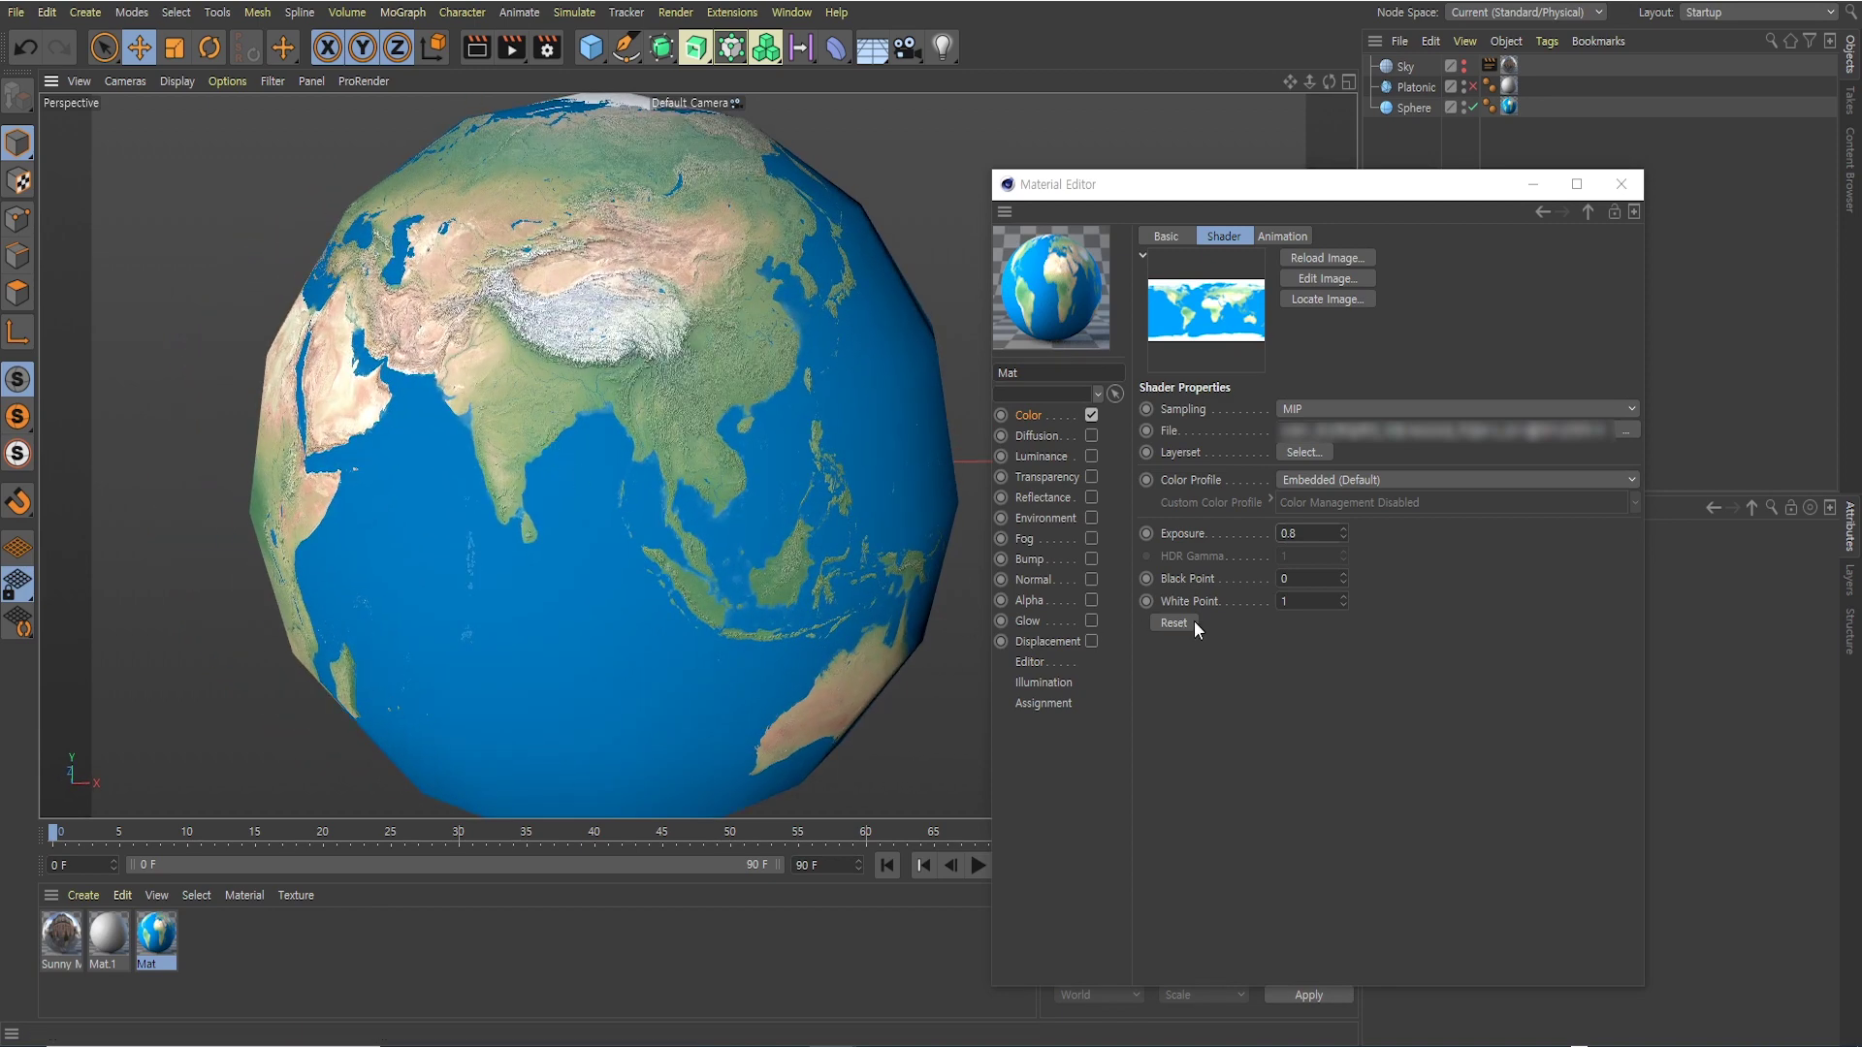
click(1330, 579)
text(.7)
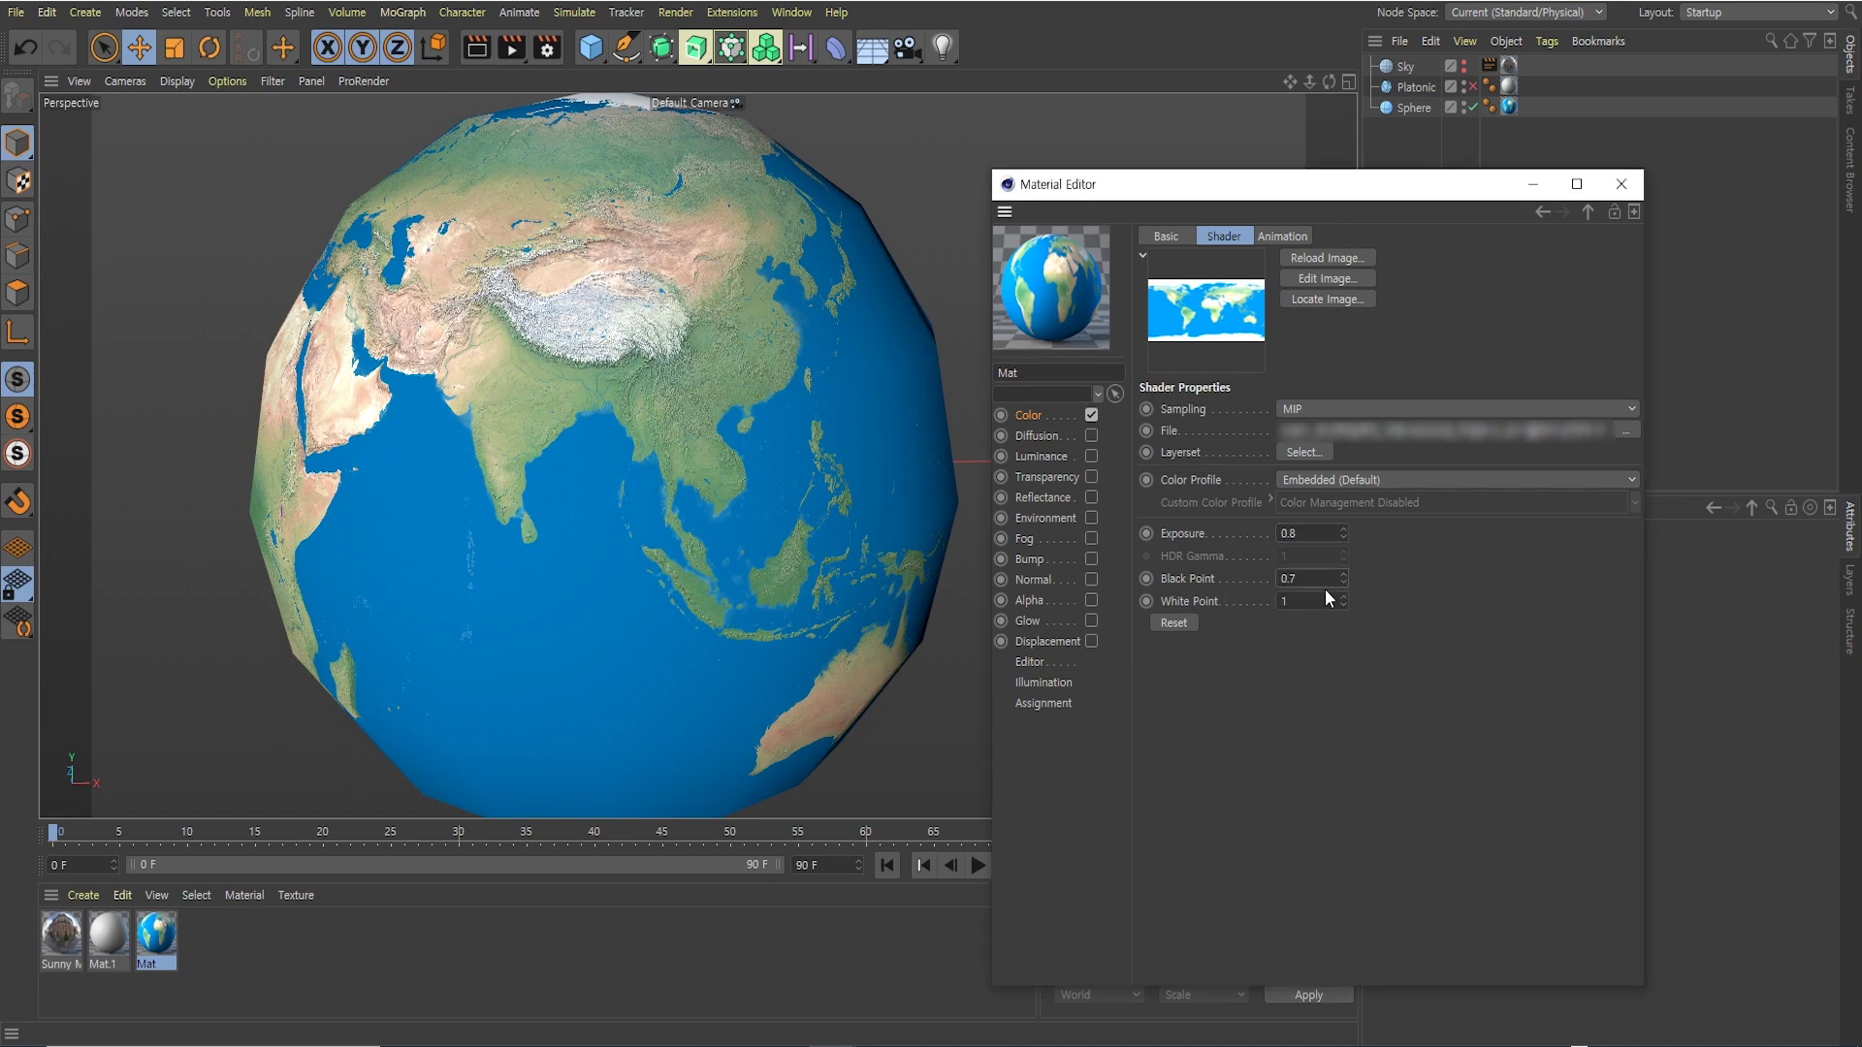
key(Return)
mouse_move(544, 490)
alt+mouse_down()
mouse_move(516, 496)
mouse_move(554, 387)
mouse_move(690, 313)
mouse_move(549, 405)
mouse_move(562, 266)
mouse_move(531, 350)
alt+mouse_up()
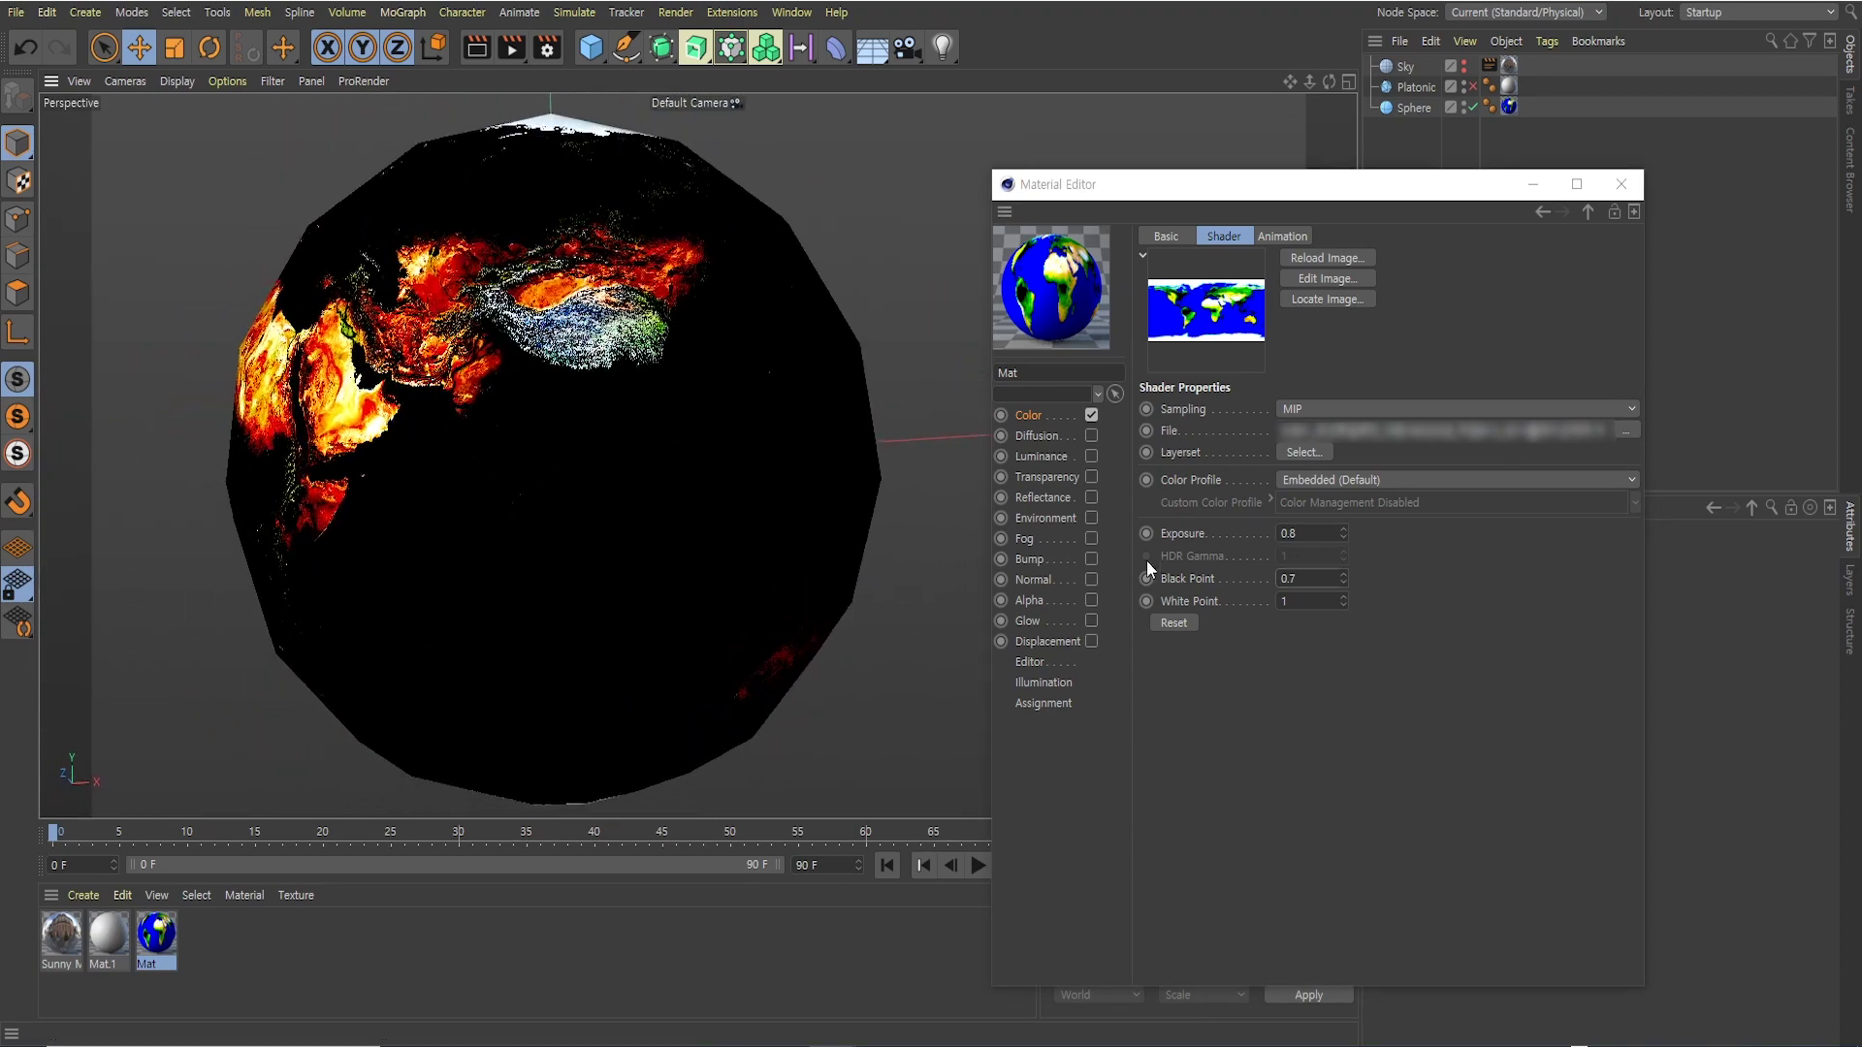
double_click(1280, 578)
text(0)
key(Return)
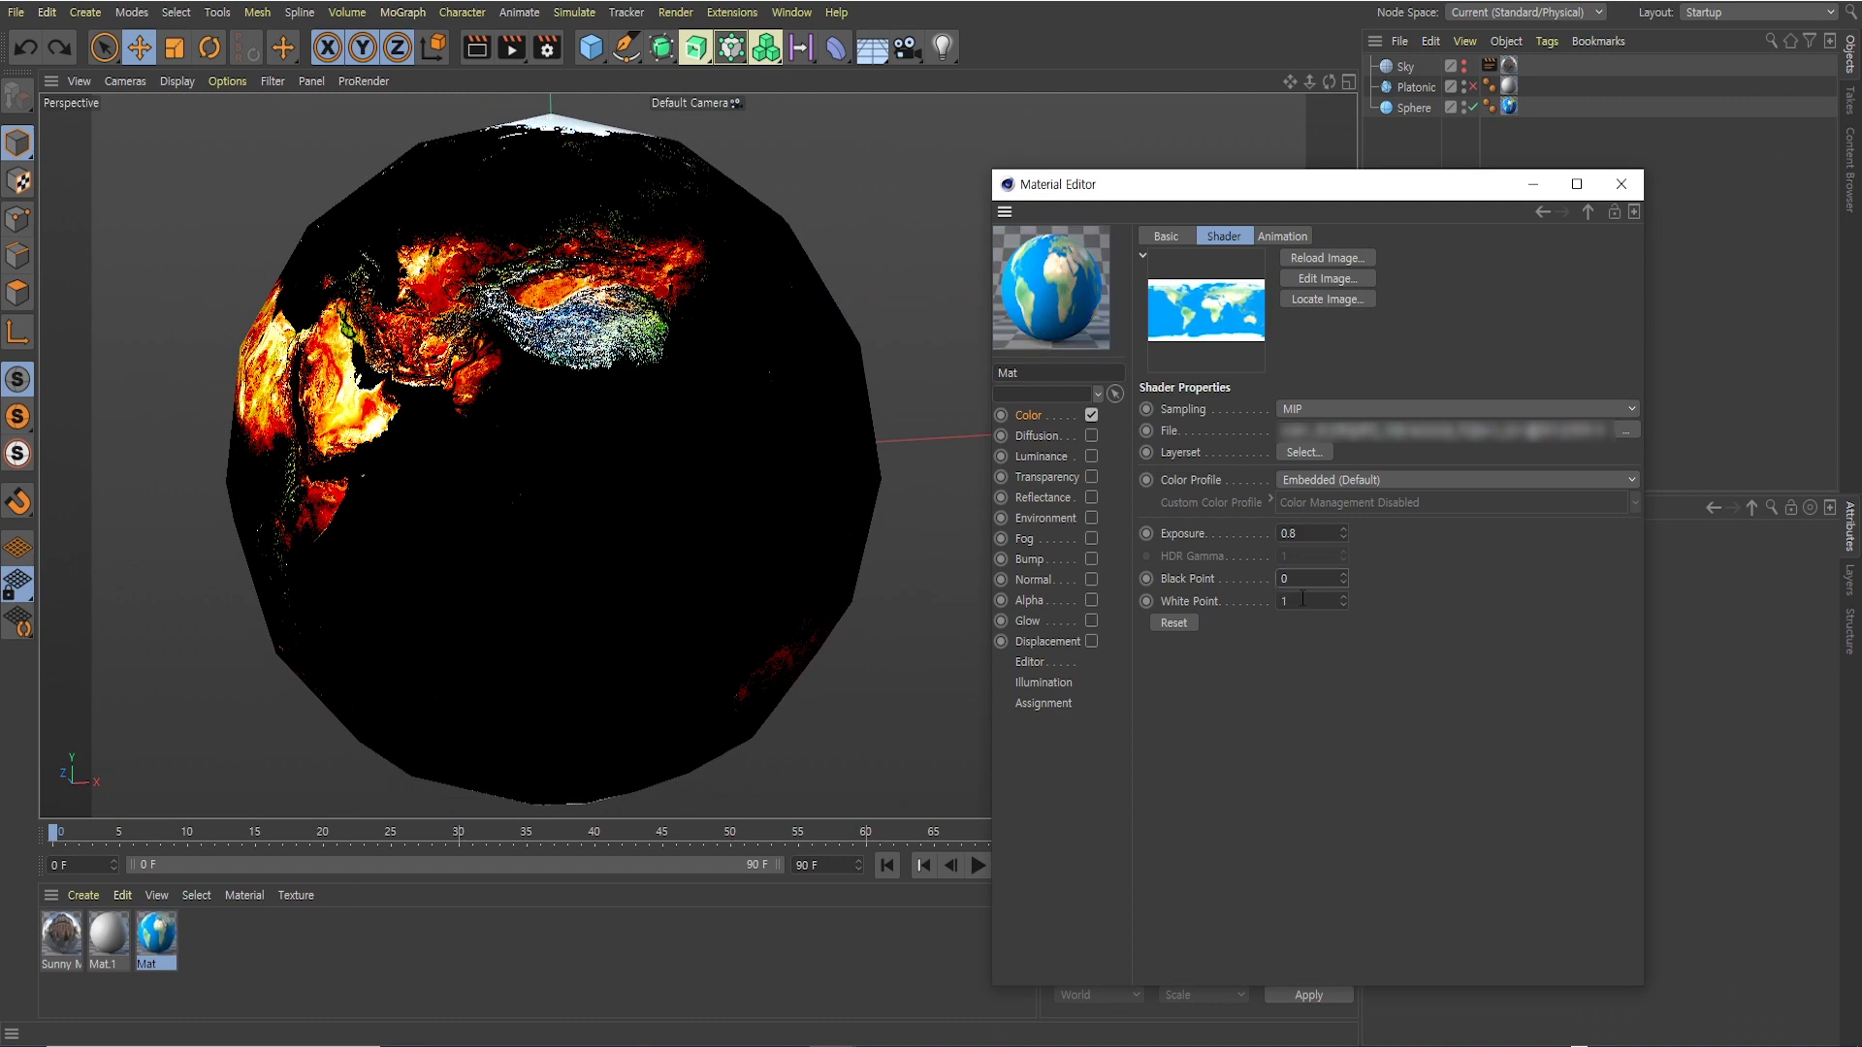
double_click(1302, 600)
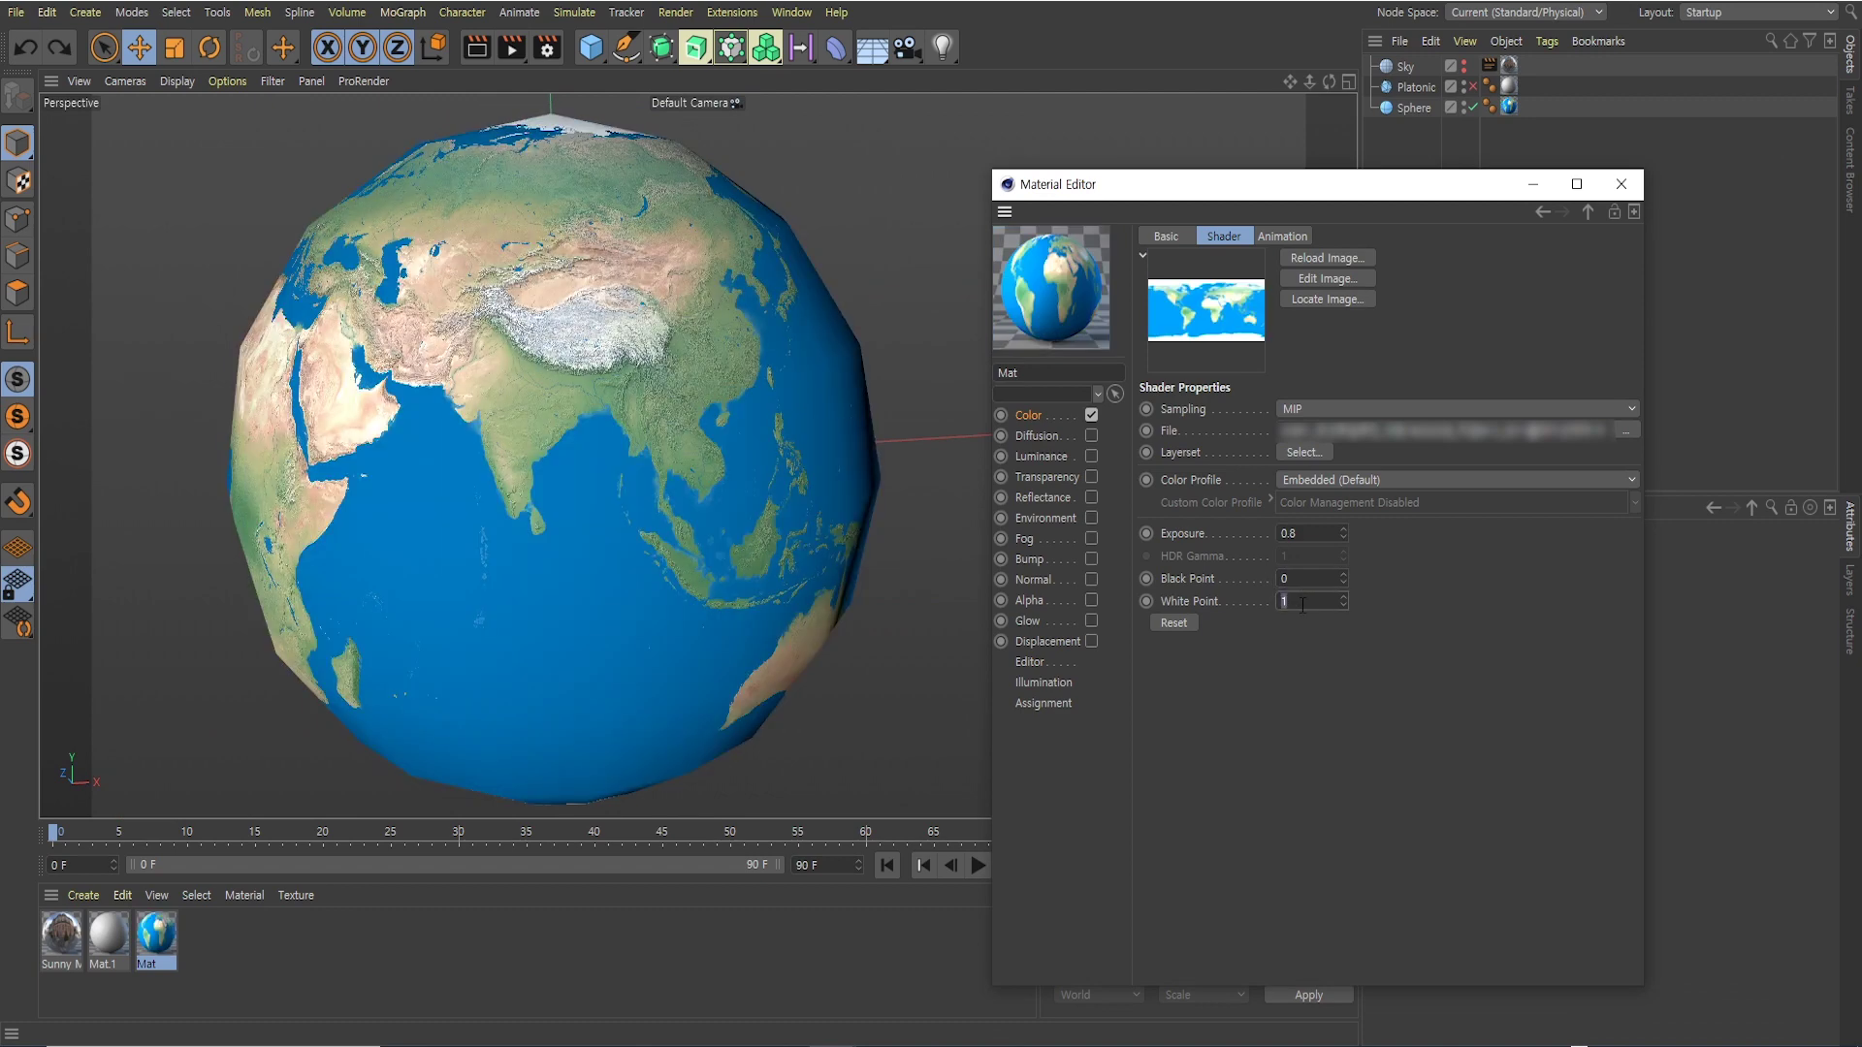
text(0.3)
key(Return)
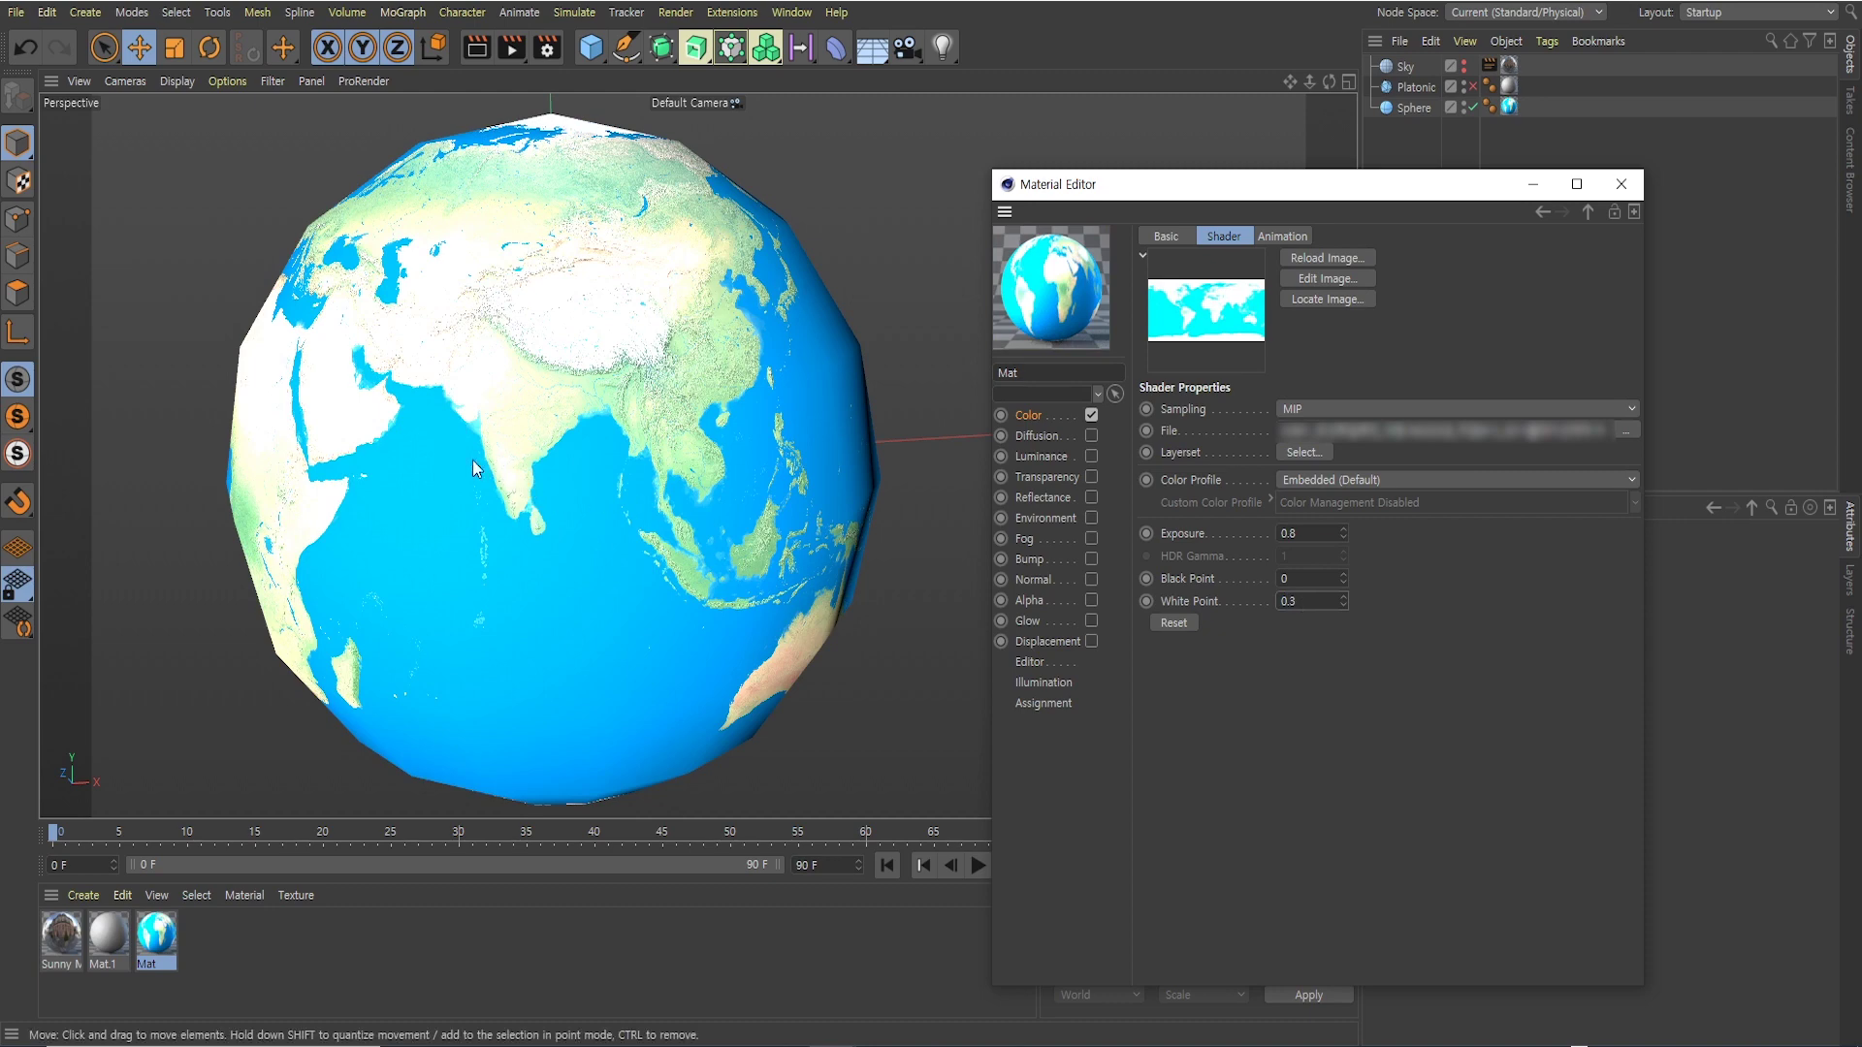
alt+drag(473, 460, 471, 392)
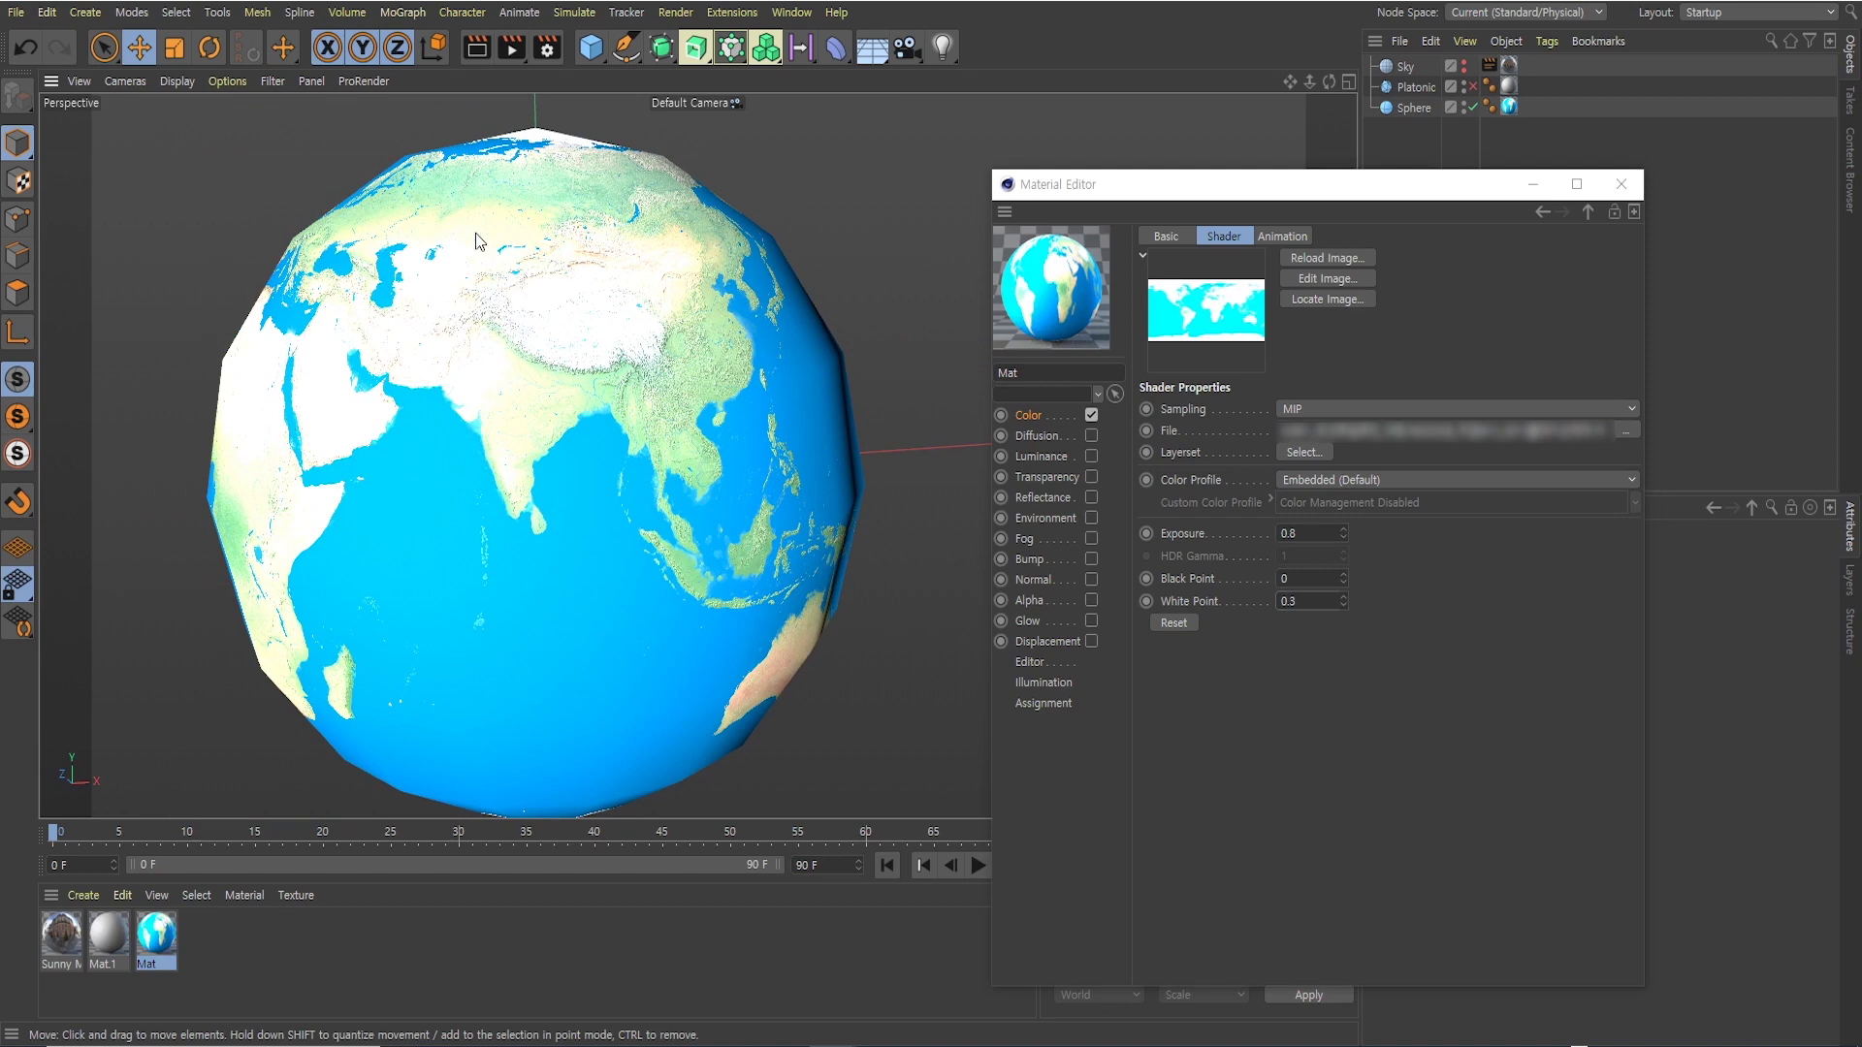
mouse_move(421, 461)
alt+mouse_down()
mouse_move(462, 458)
mouse_move(446, 483)
mouse_move(473, 490)
mouse_move(561, 410)
alt+mouse_up()
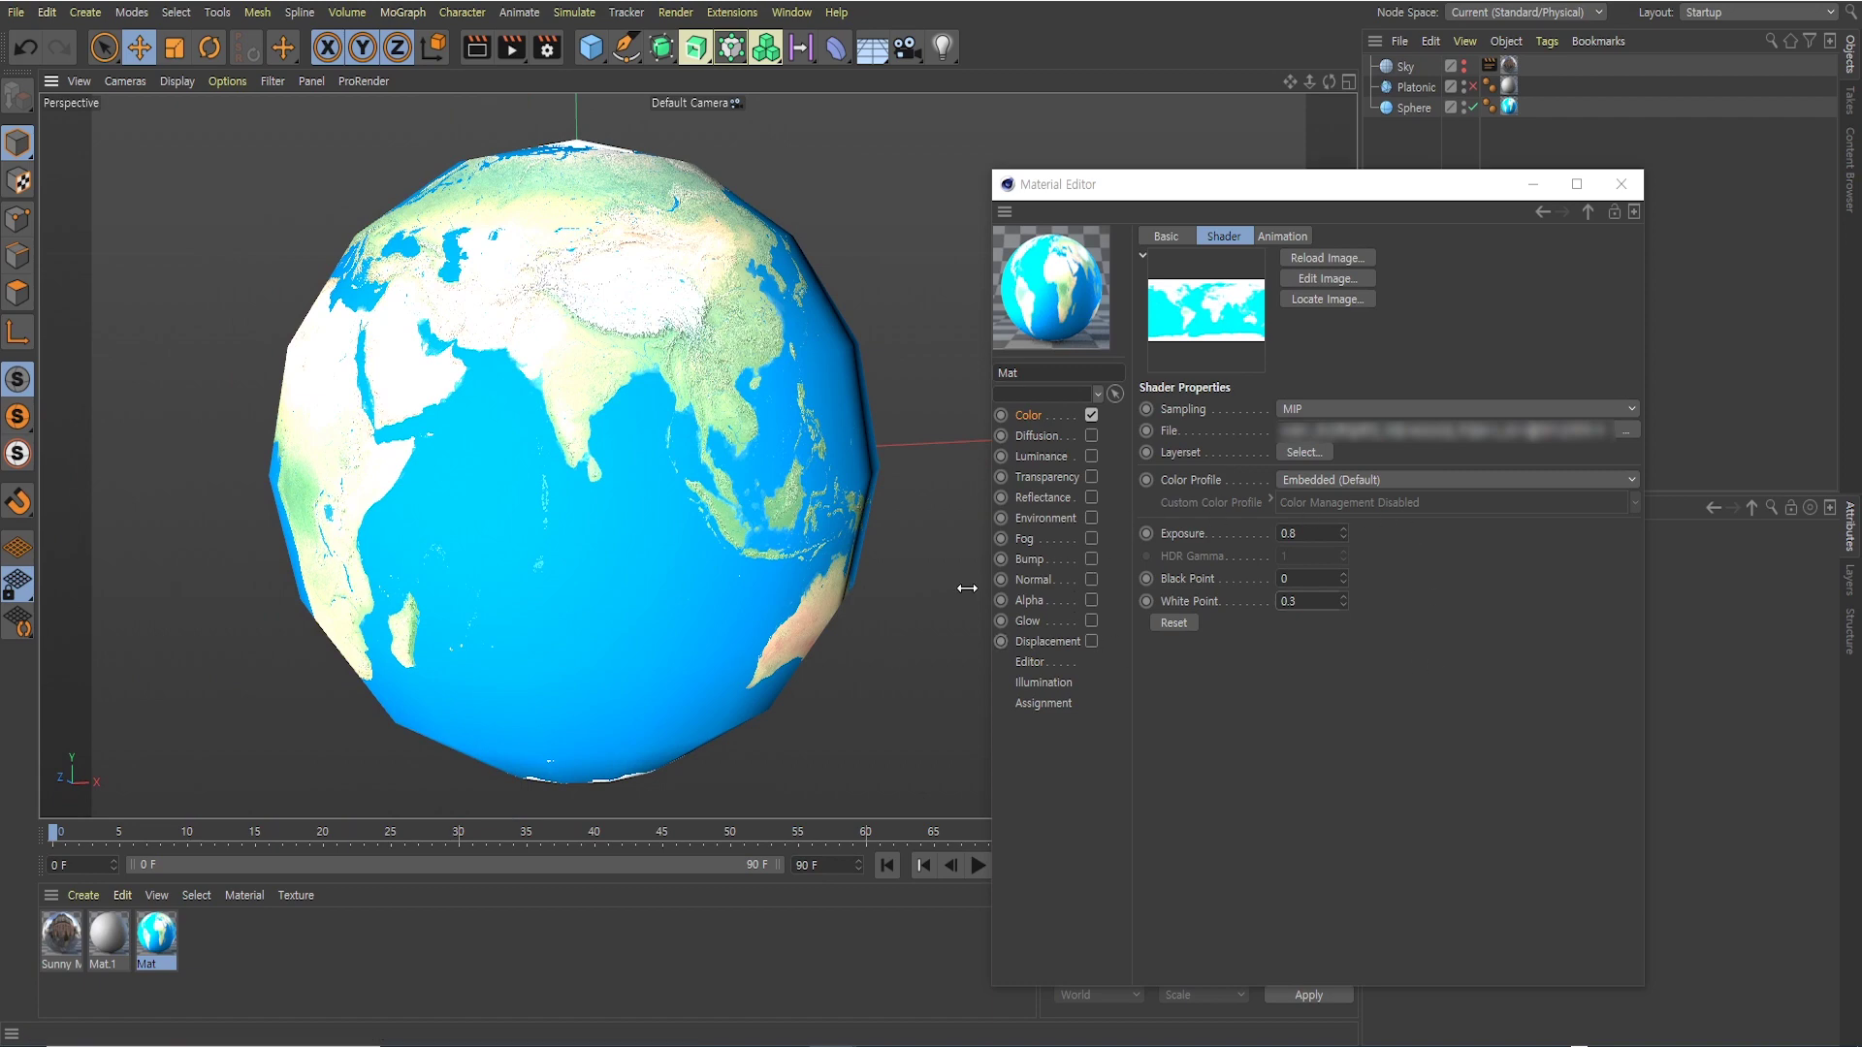
alt+drag(552, 452, 504, 456)
click(1196, 624)
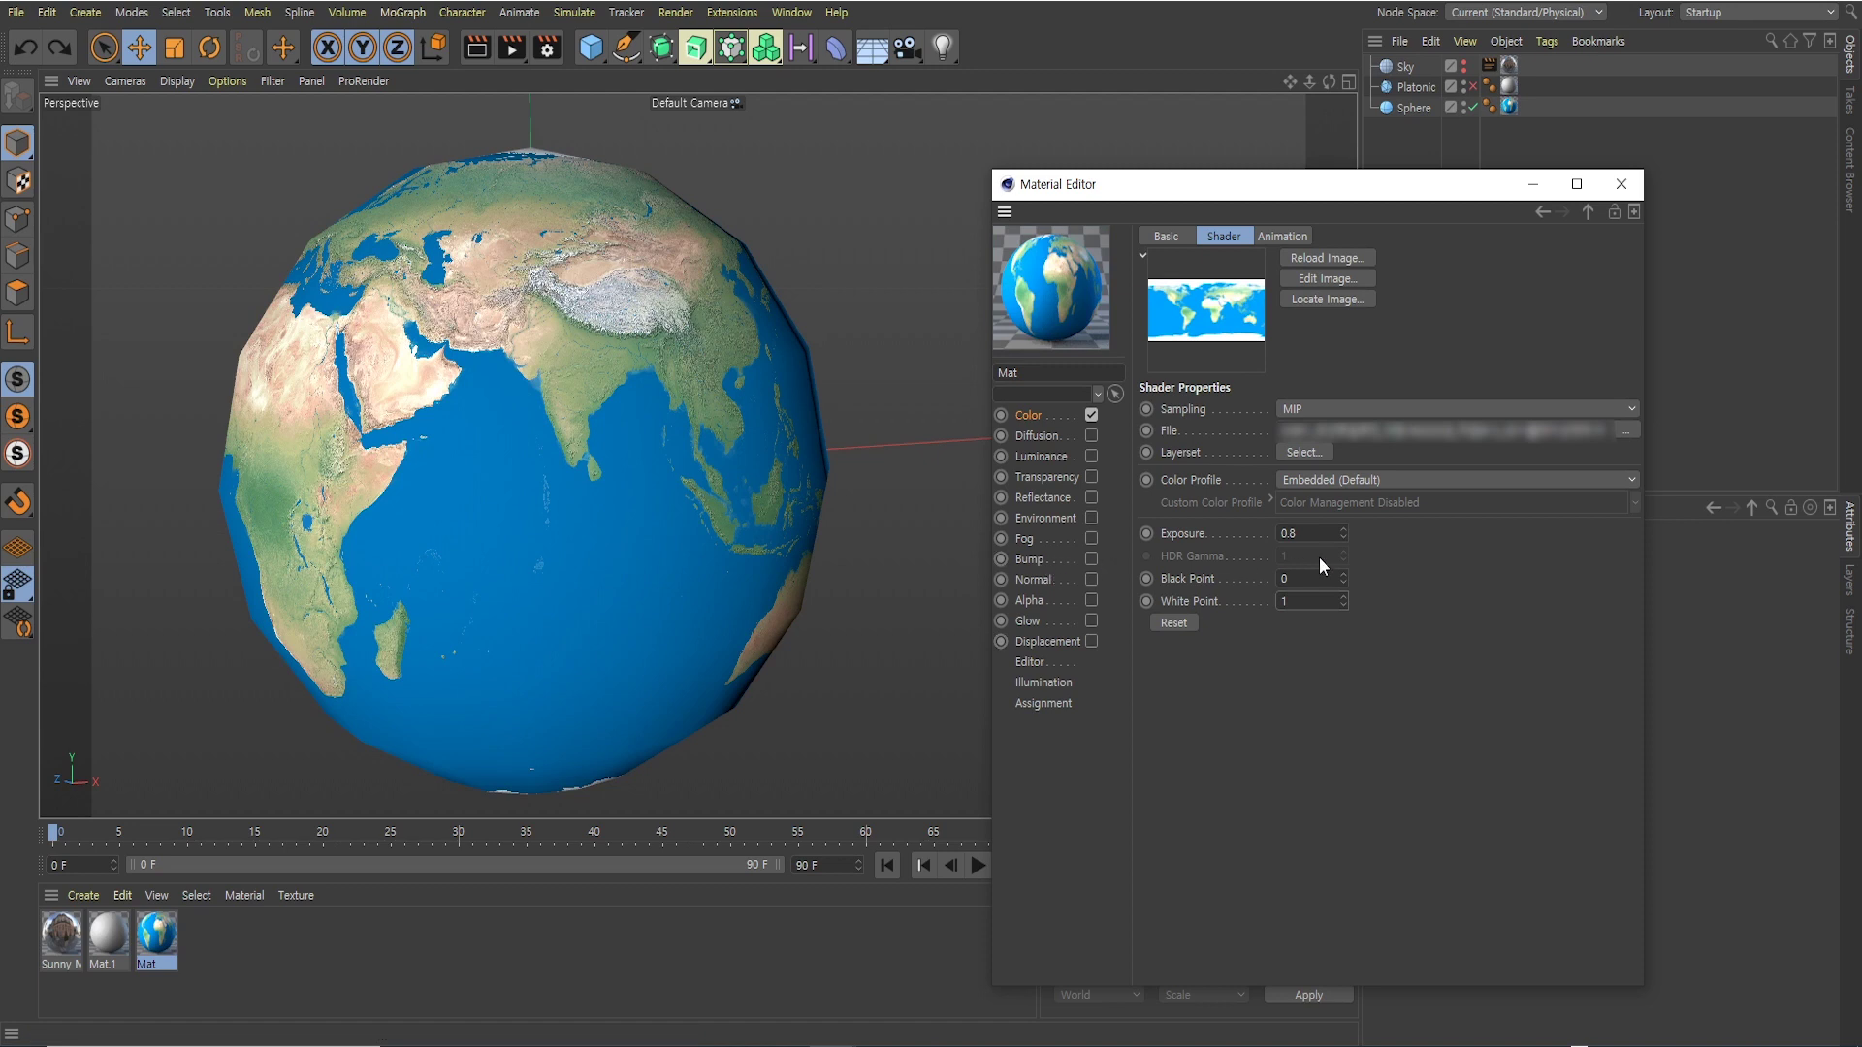
click(1305, 534)
text(0)
key(Return)
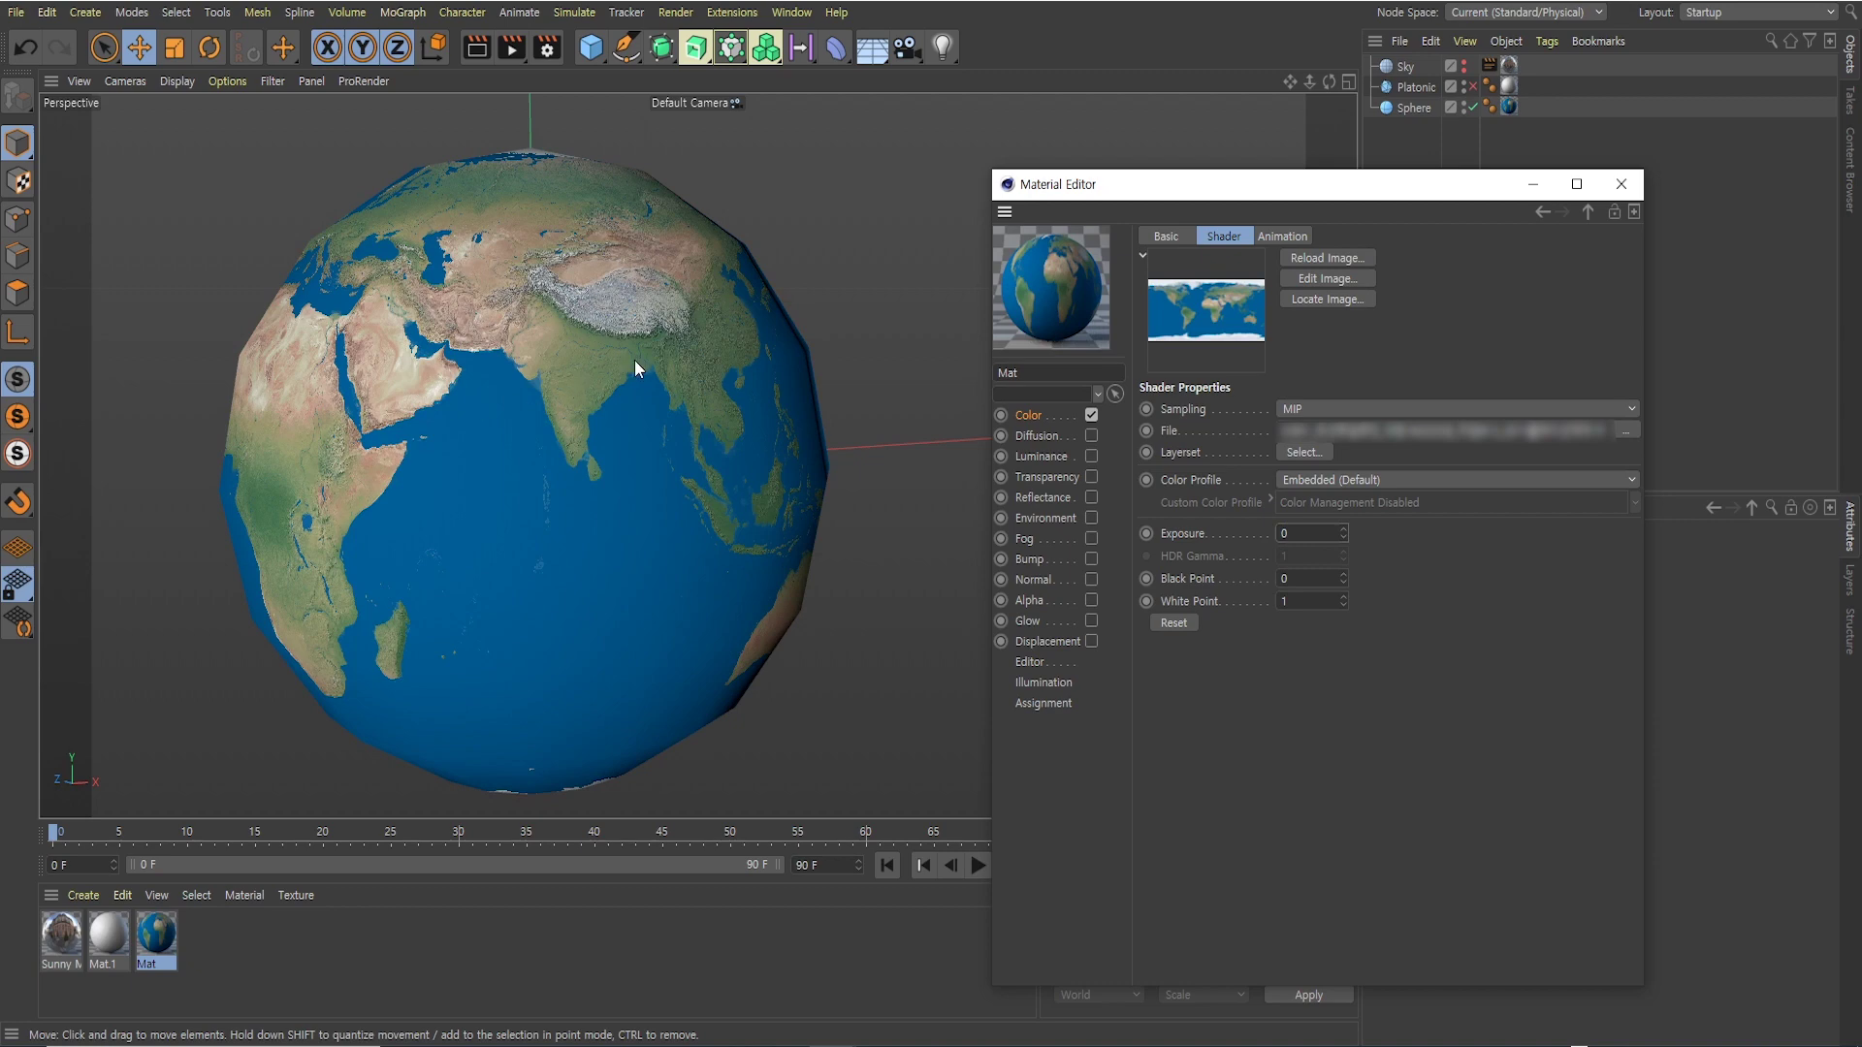
mouse_move(628, 364)
alt+mouse_down()
mouse_move(510, 399)
mouse_move(531, 421)
mouse_move(602, 410)
mouse_move(496, 328)
alt+mouse_up()
alt+drag(706, 393, 494, 386)
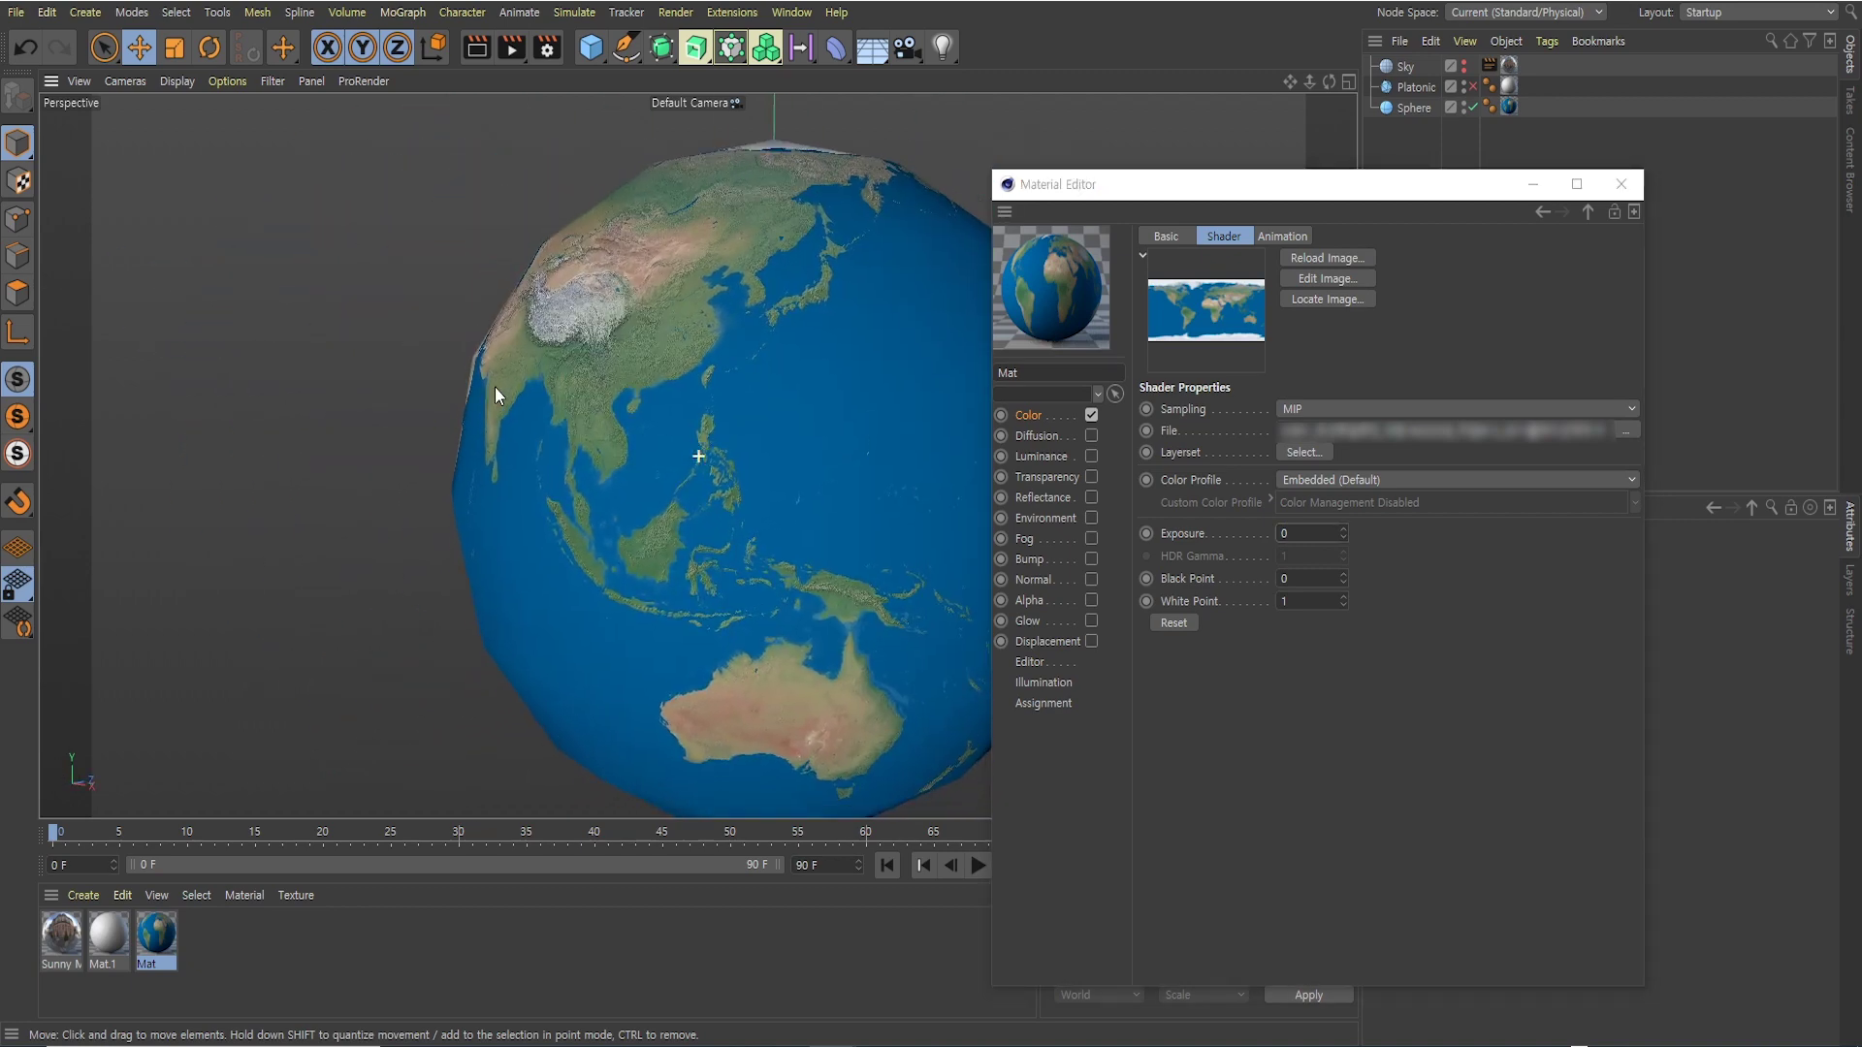
mouse_move(715, 289)
alt+mouse_down()
mouse_move(820, 258)
mouse_move(785, 295)
alt+mouse_up()
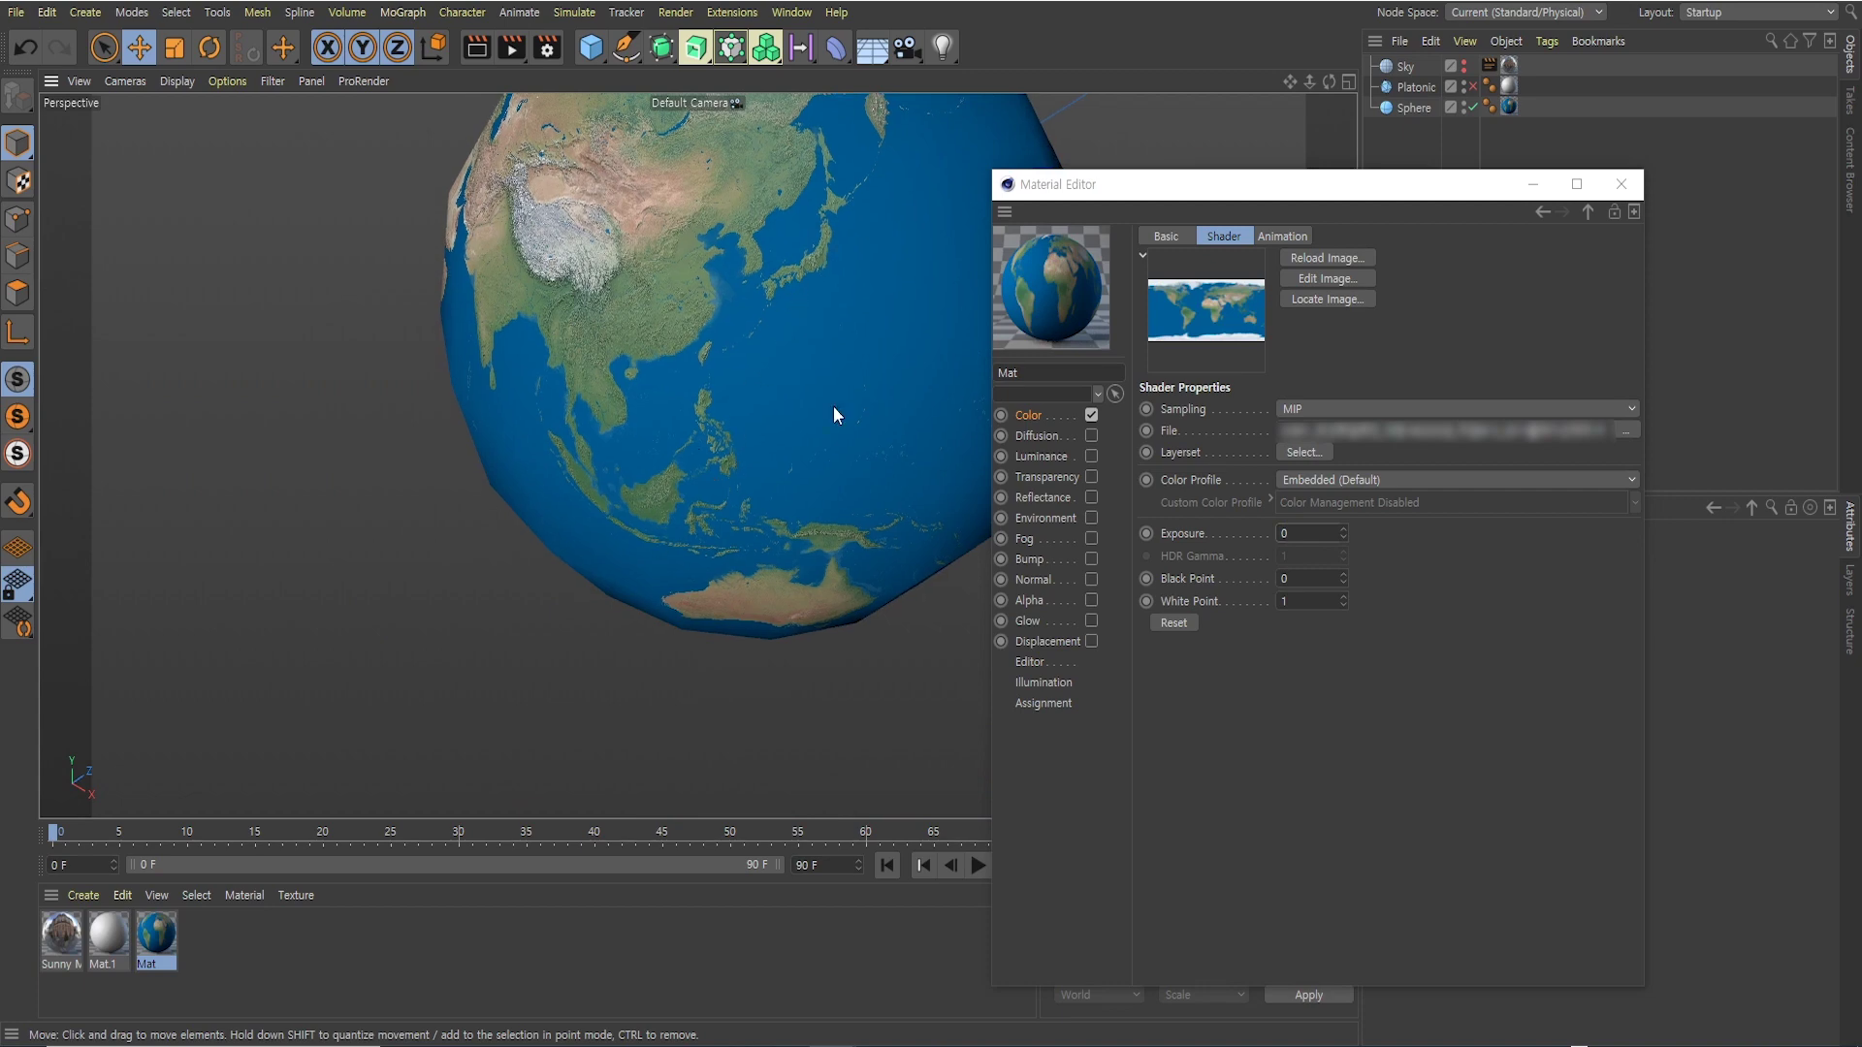
mouse_move(834, 405)
alt+mouse_down()
mouse_move(690, 595)
mouse_move(719, 484)
mouse_move(708, 508)
alt+mouse_up()
scroll(718, 485, up, 2)
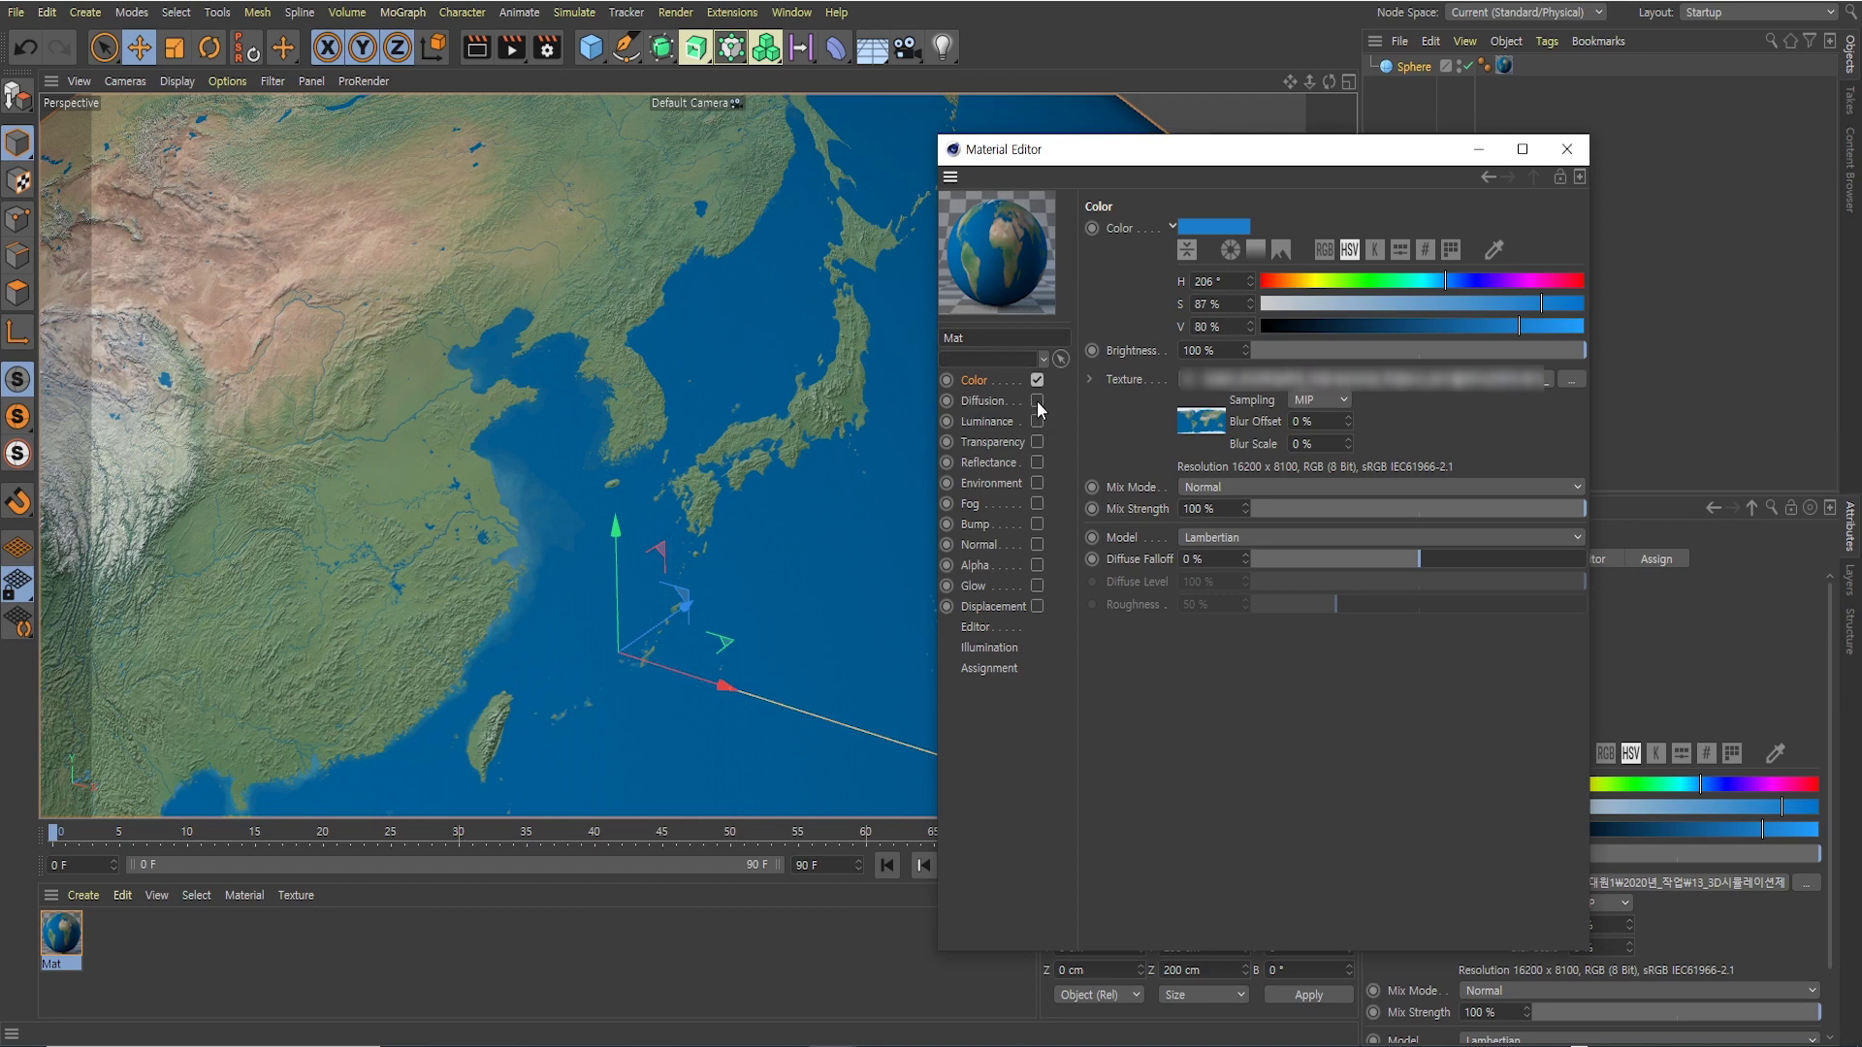
Enable the Diffusion channel, test a lower brightness, and browse for its texture image
click(1038, 400)
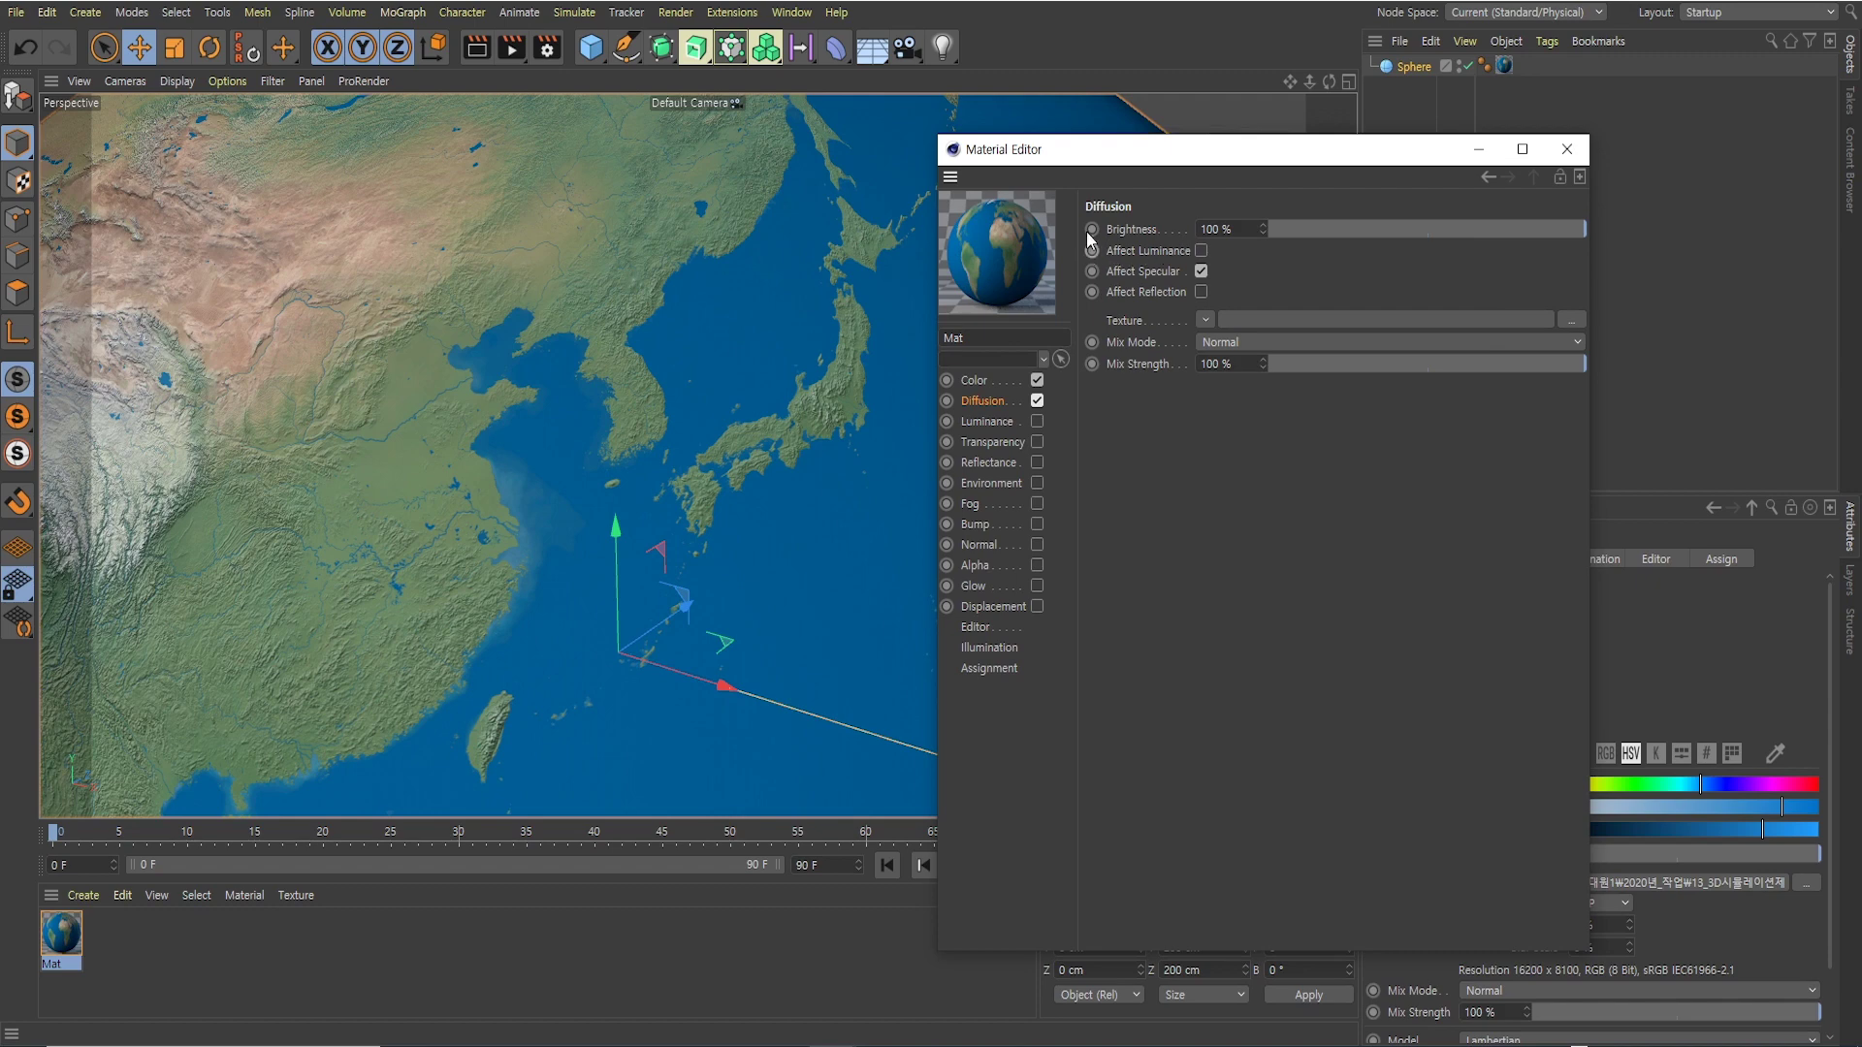
mouse_move(1563, 231)
mouse_down()
mouse_move(1351, 235)
mouse_move(1595, 238)
mouse_up()
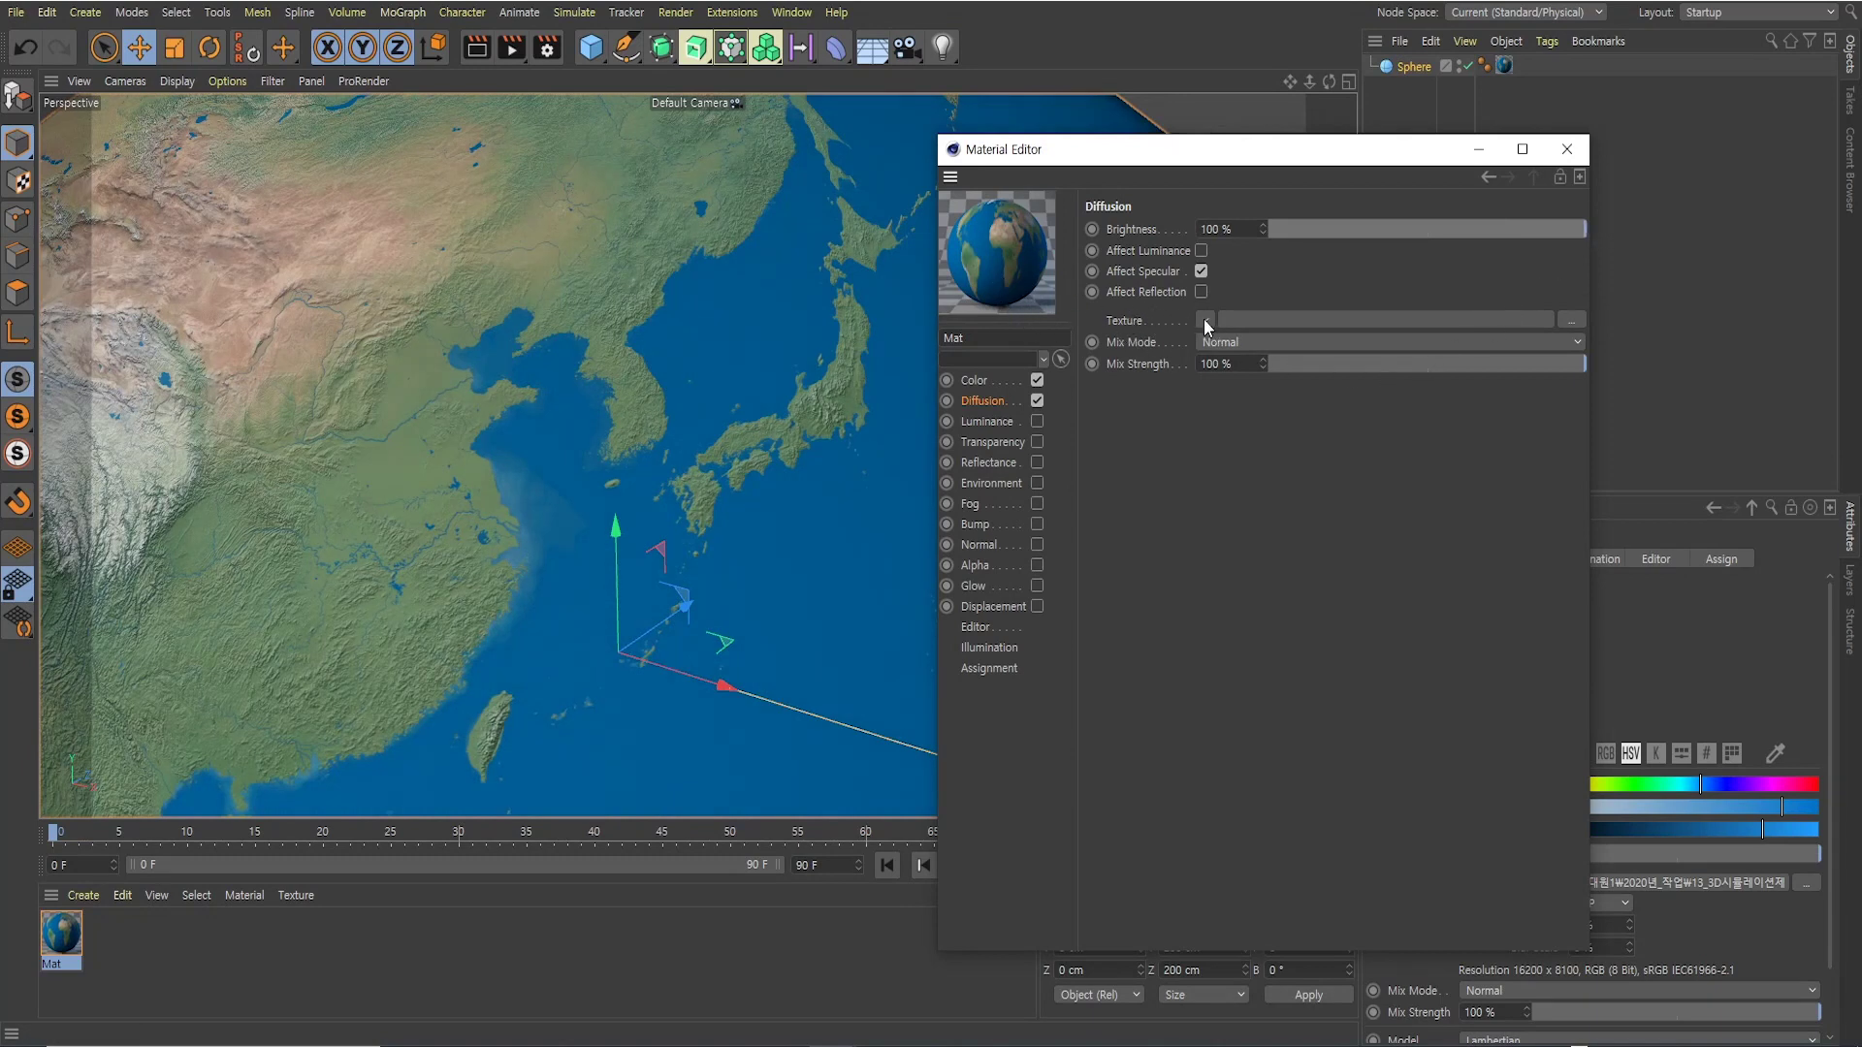
click(1571, 320)
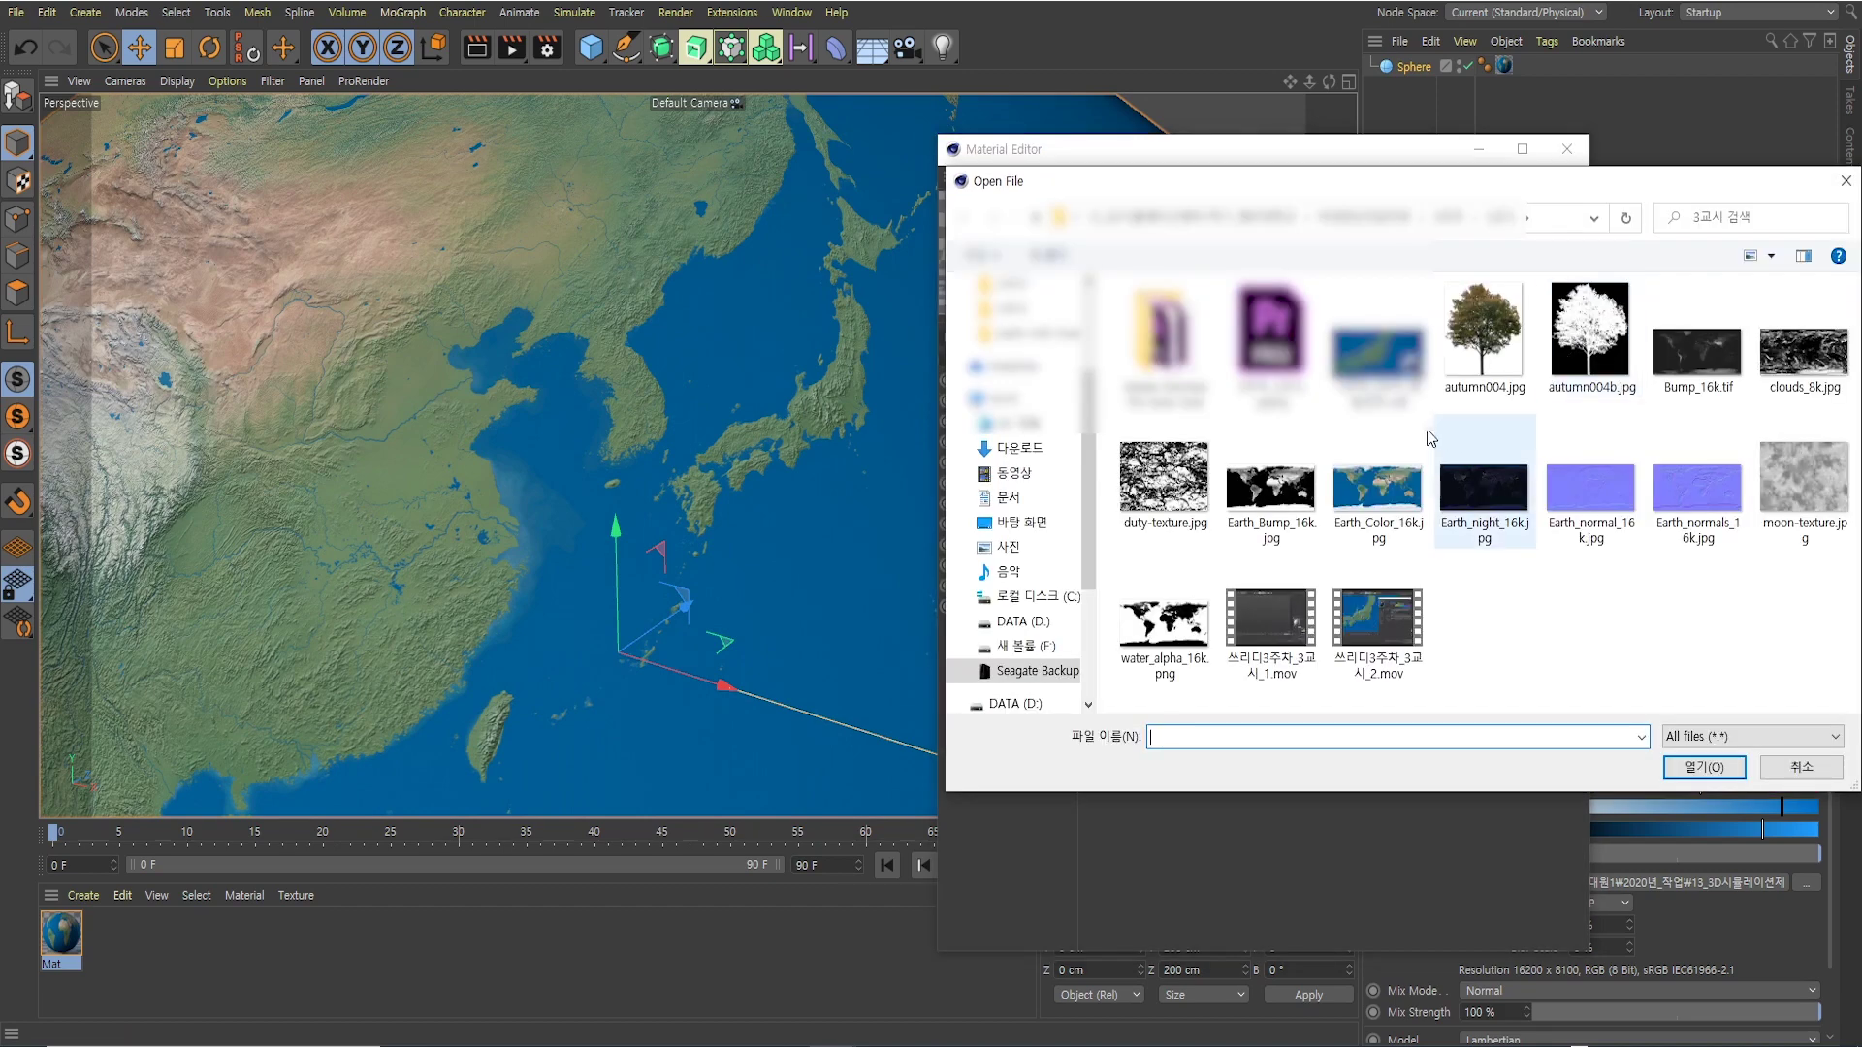
Apply Earth_Color_16k.jpg as the Diffusion texture, then disable Diffusion and view the Luminance settings
click(1377, 489)
click(1692, 765)
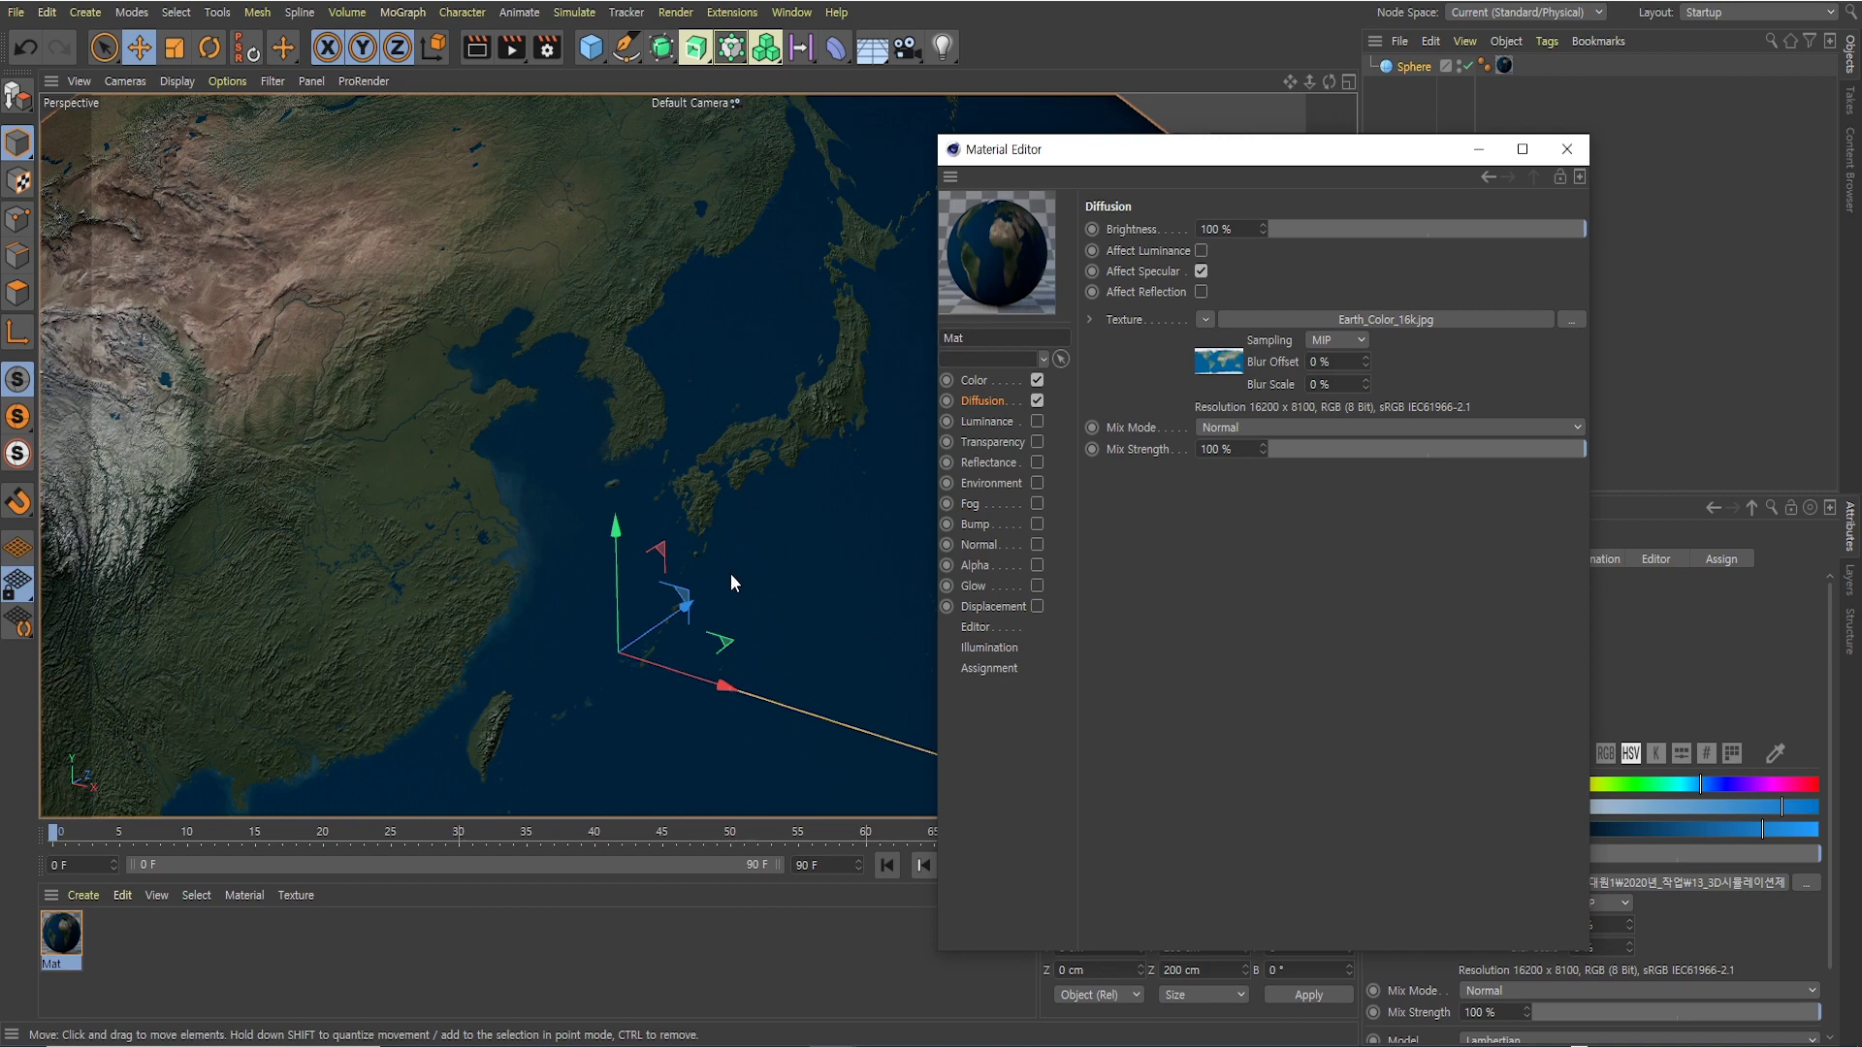
click(1036, 400)
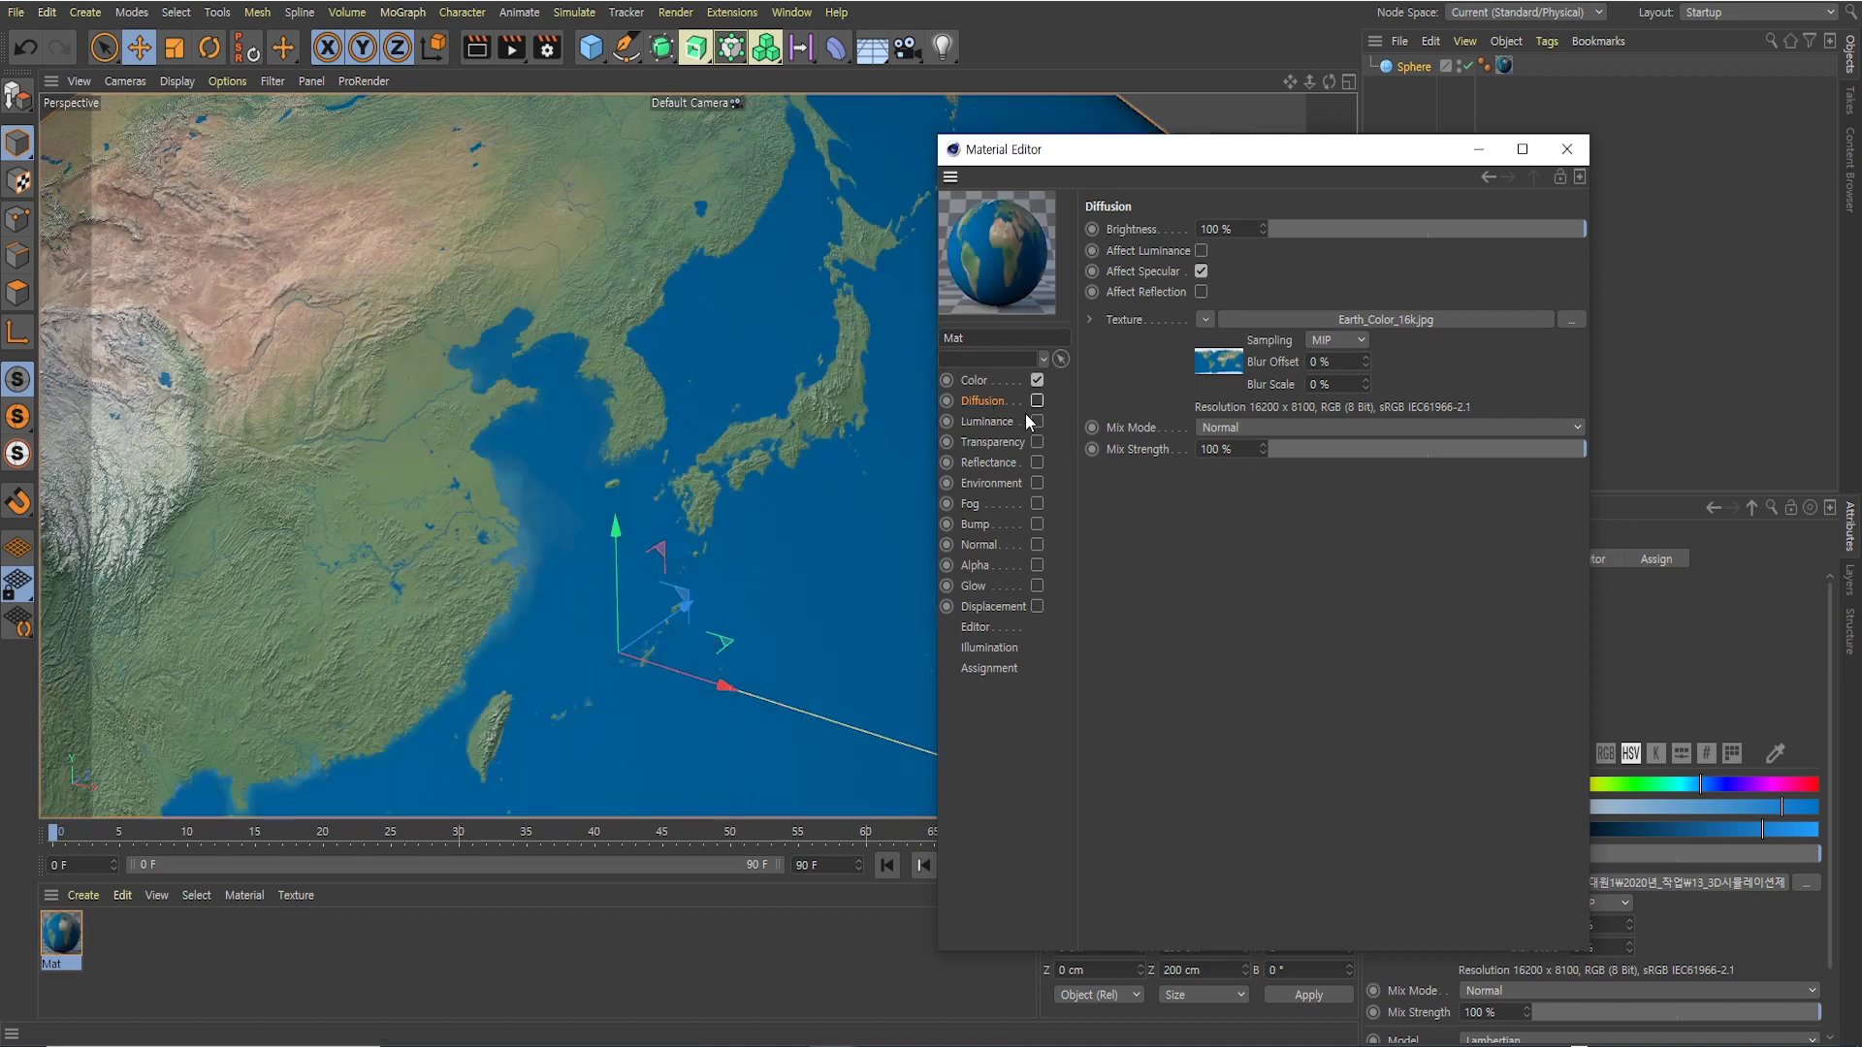
click(665, 448)
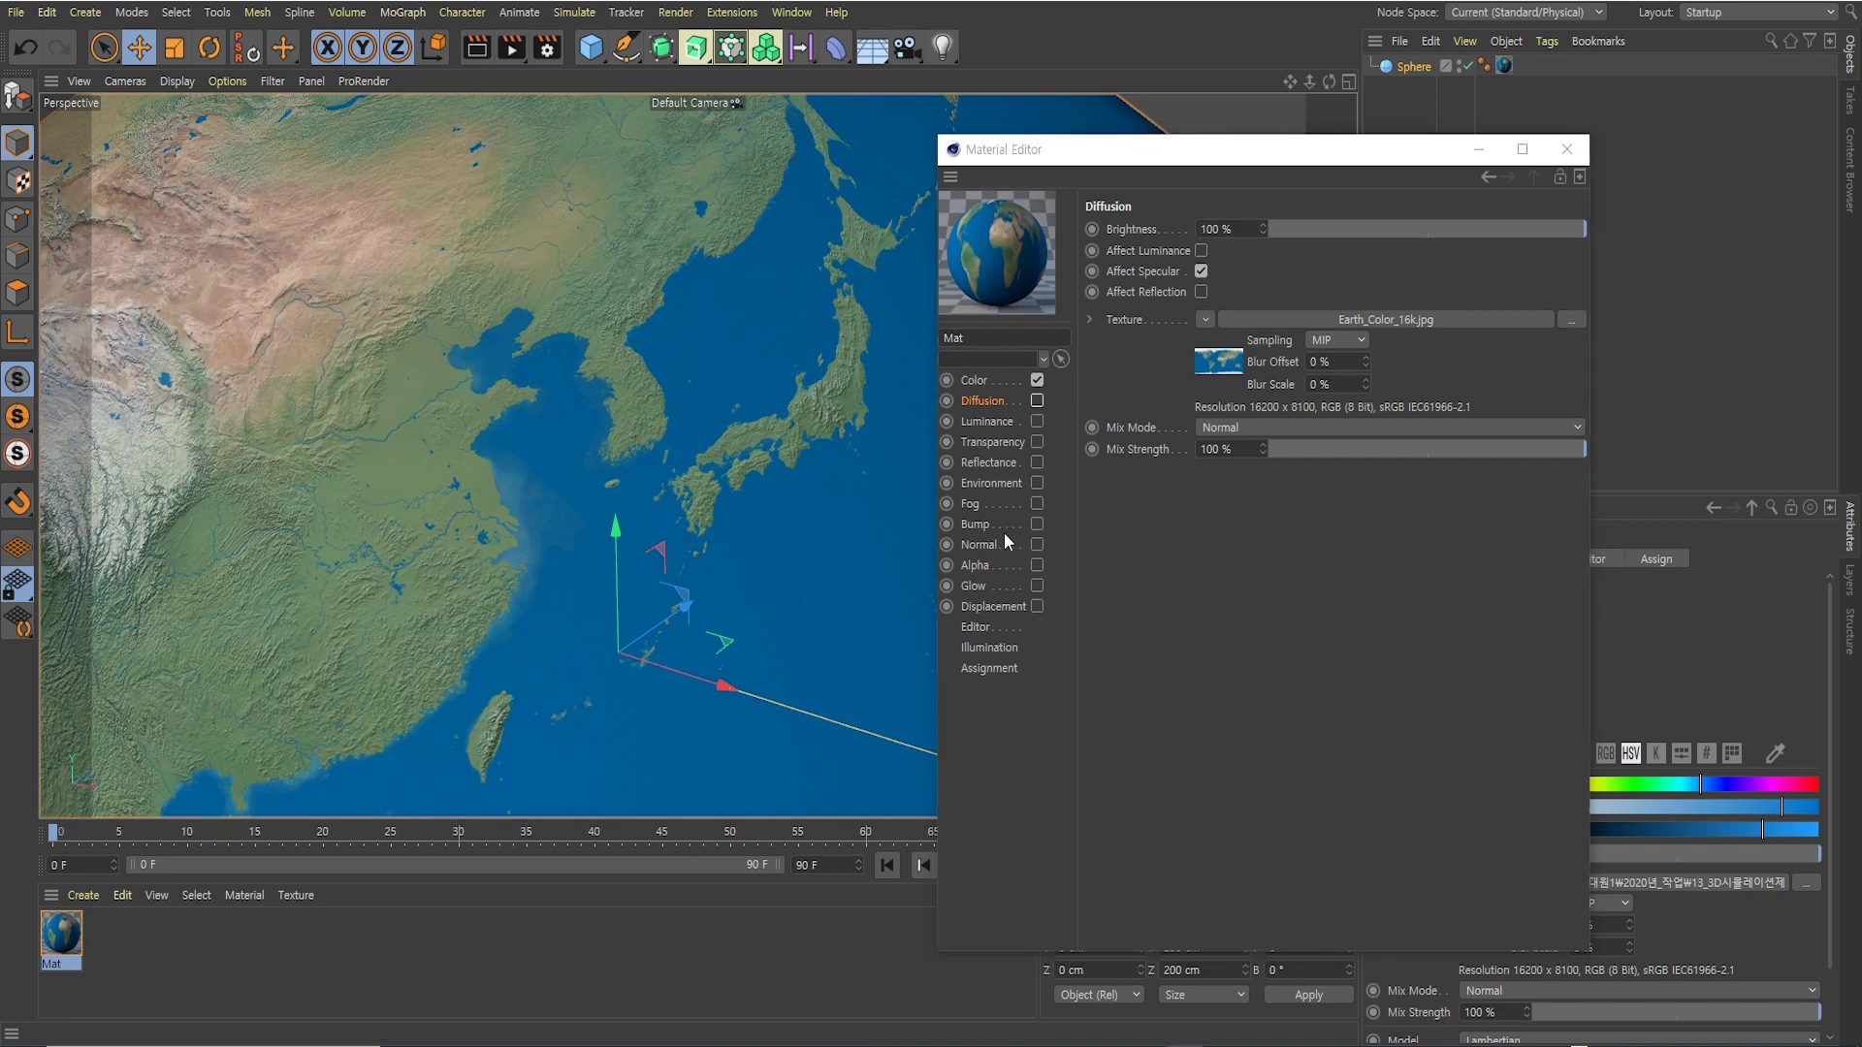
click(987, 420)
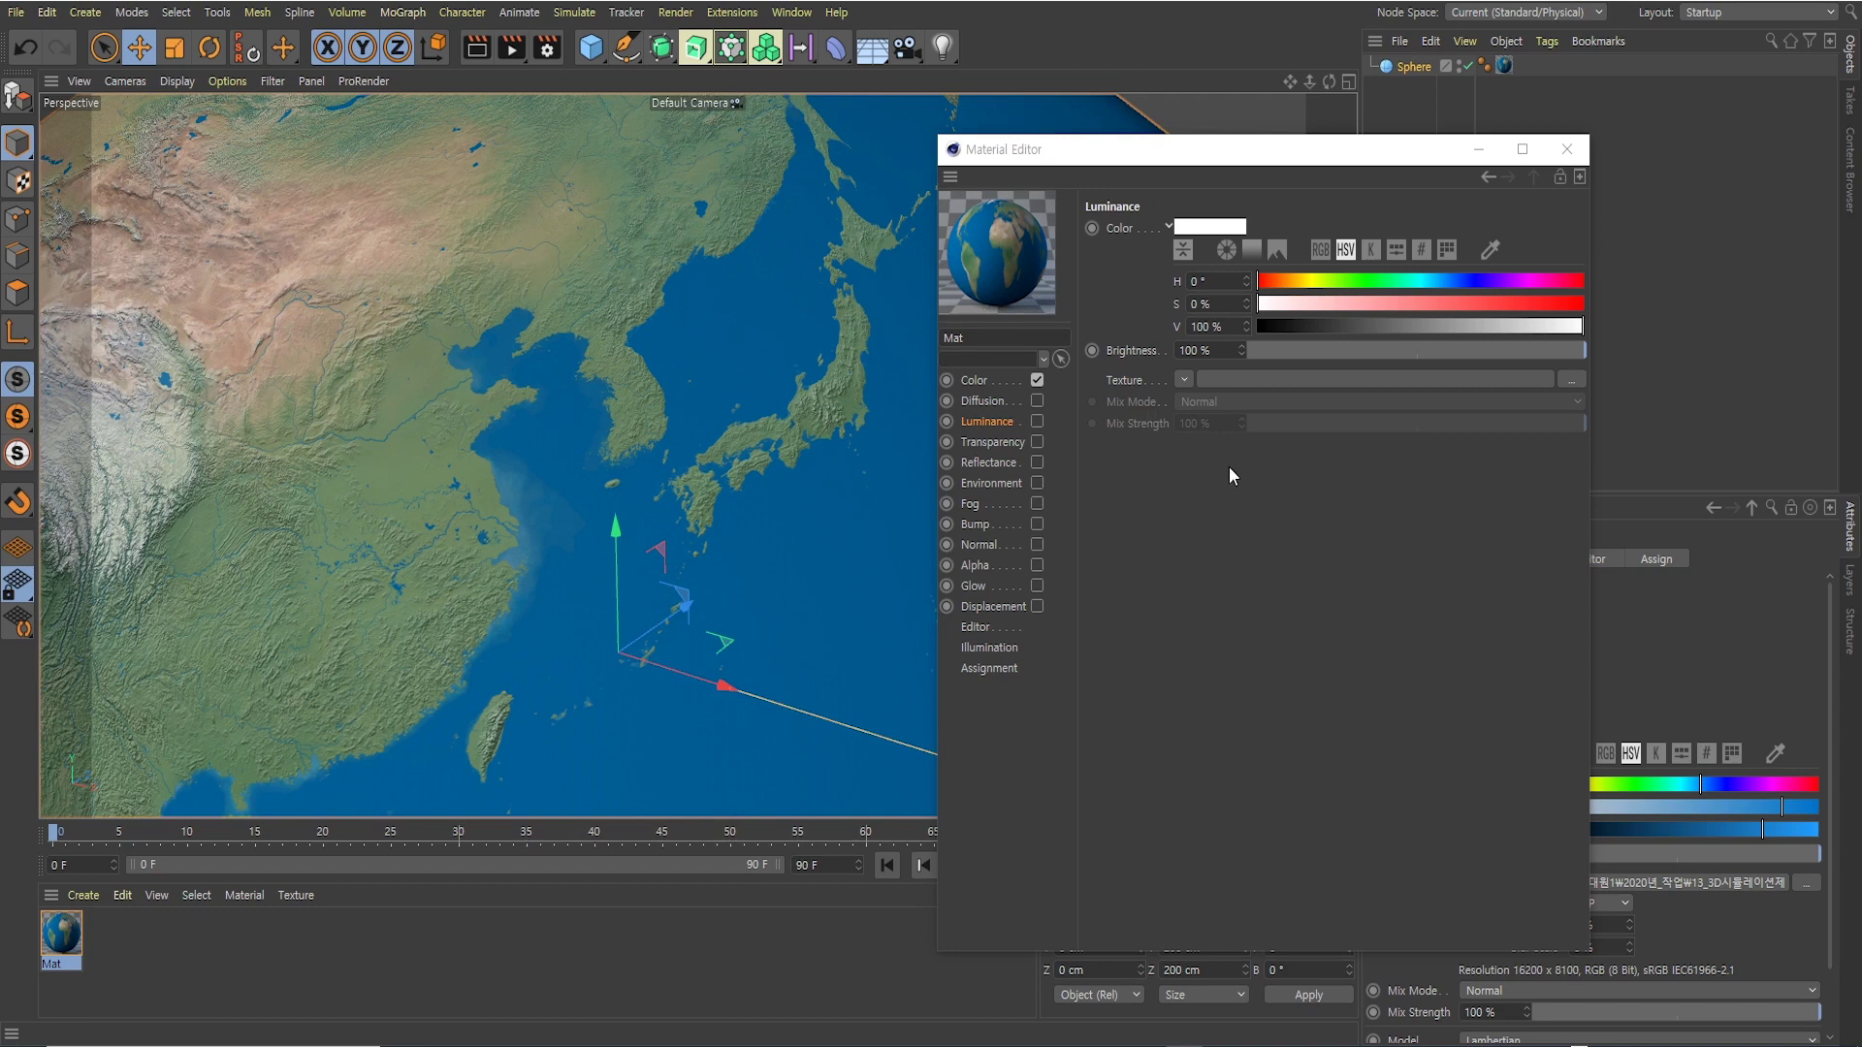
click(1036, 421)
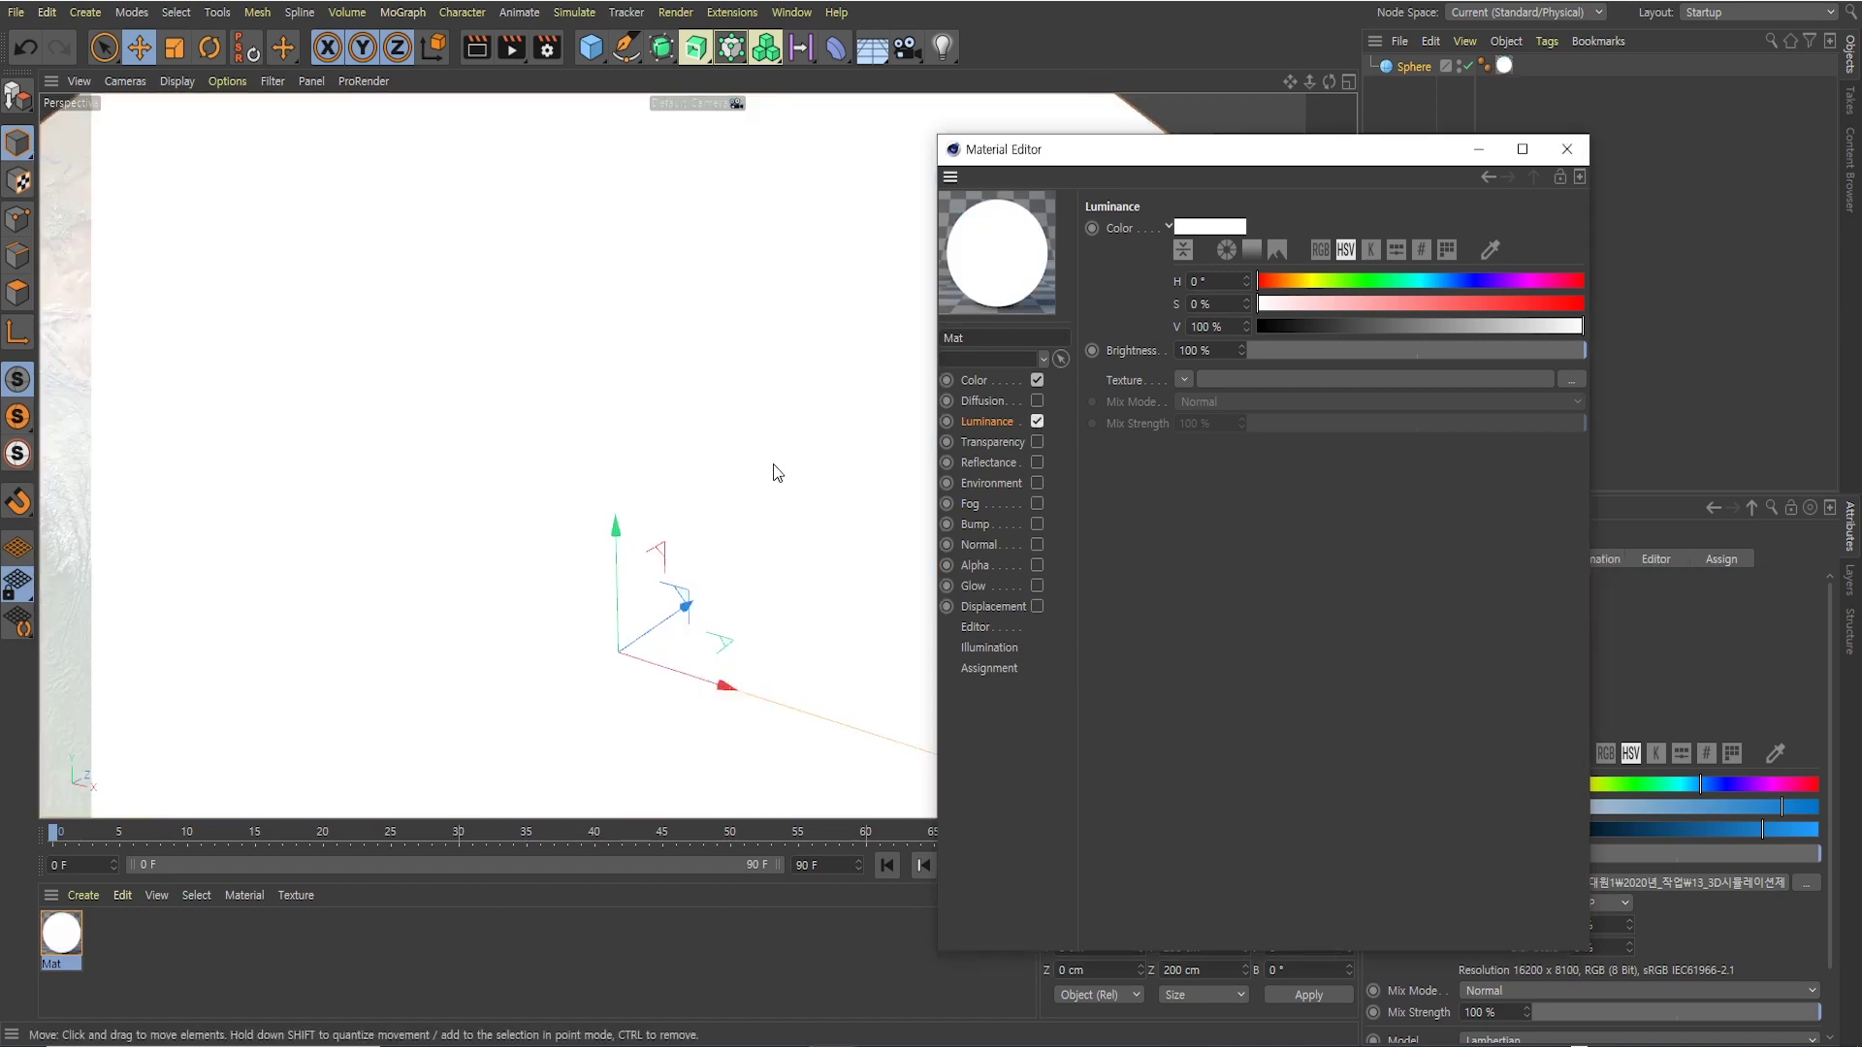
scroll(775, 473, down, 4)
scroll(815, 427, down, 2)
scroll(853, 378, down, 2)
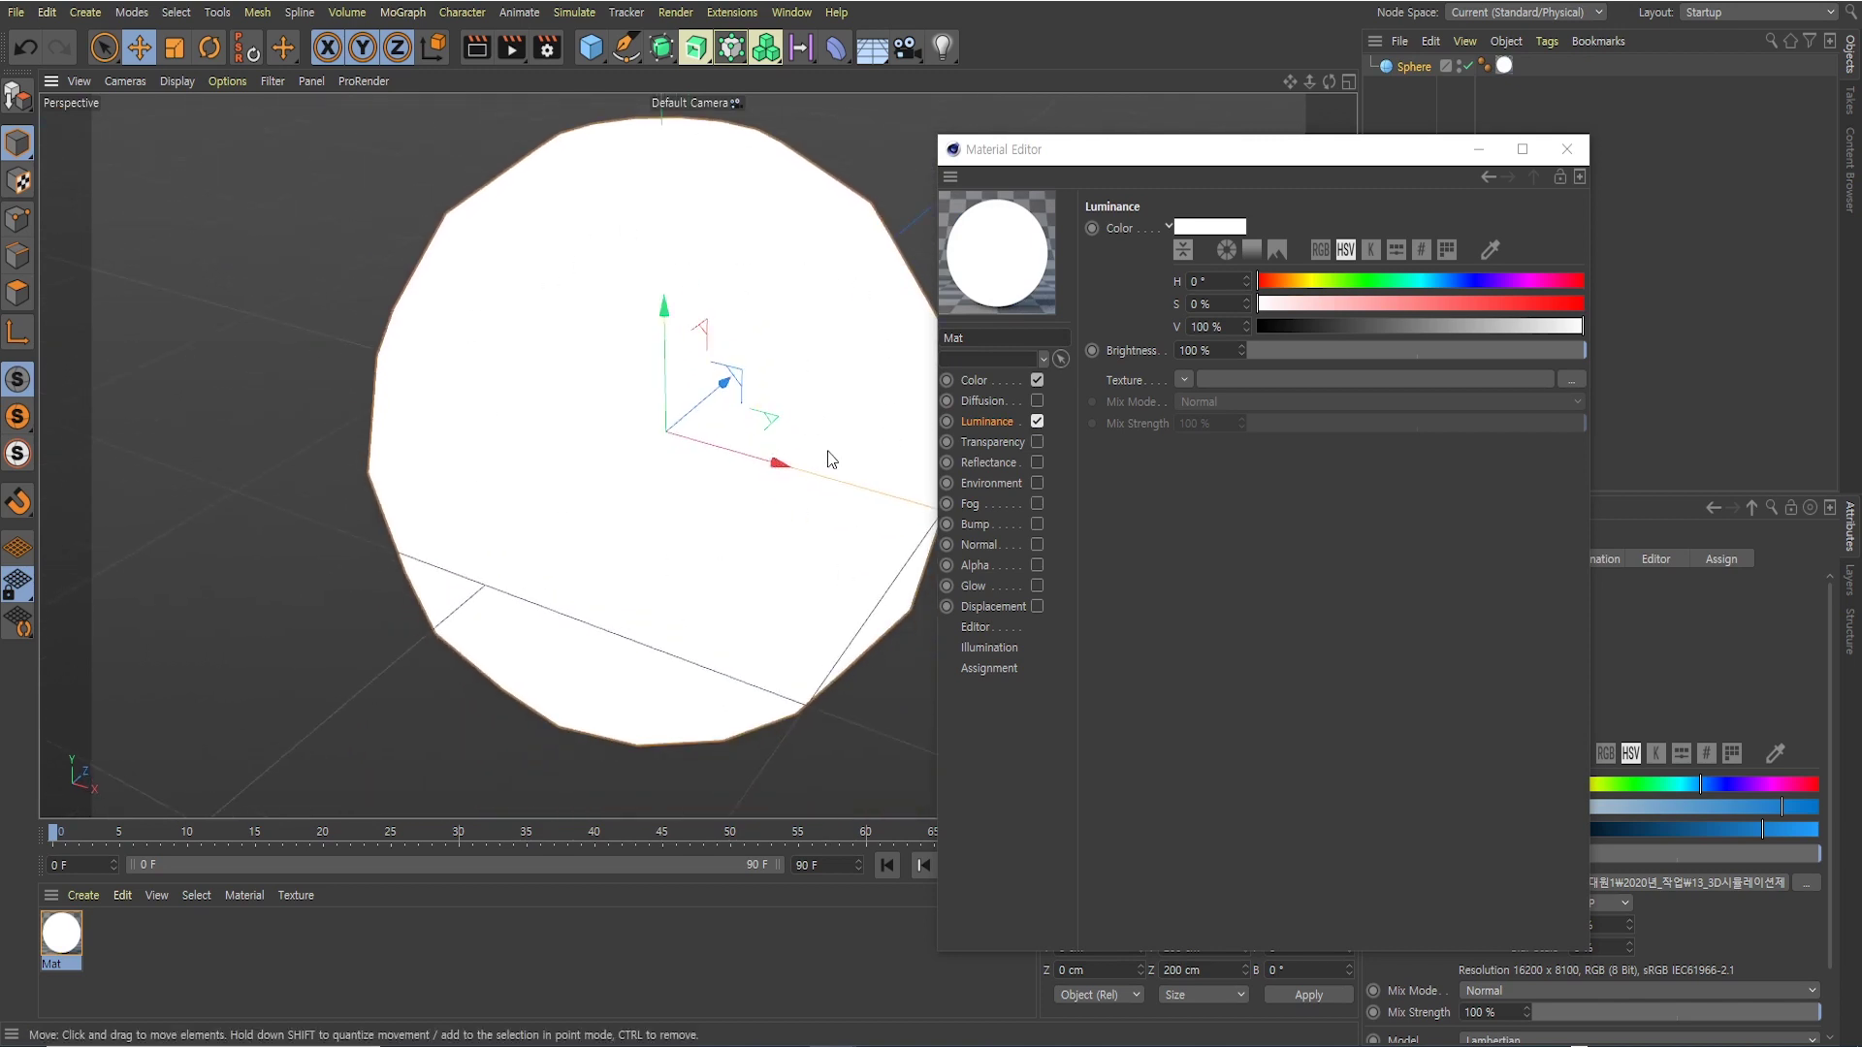
alt+middle_drag(748, 378, 709, 412)
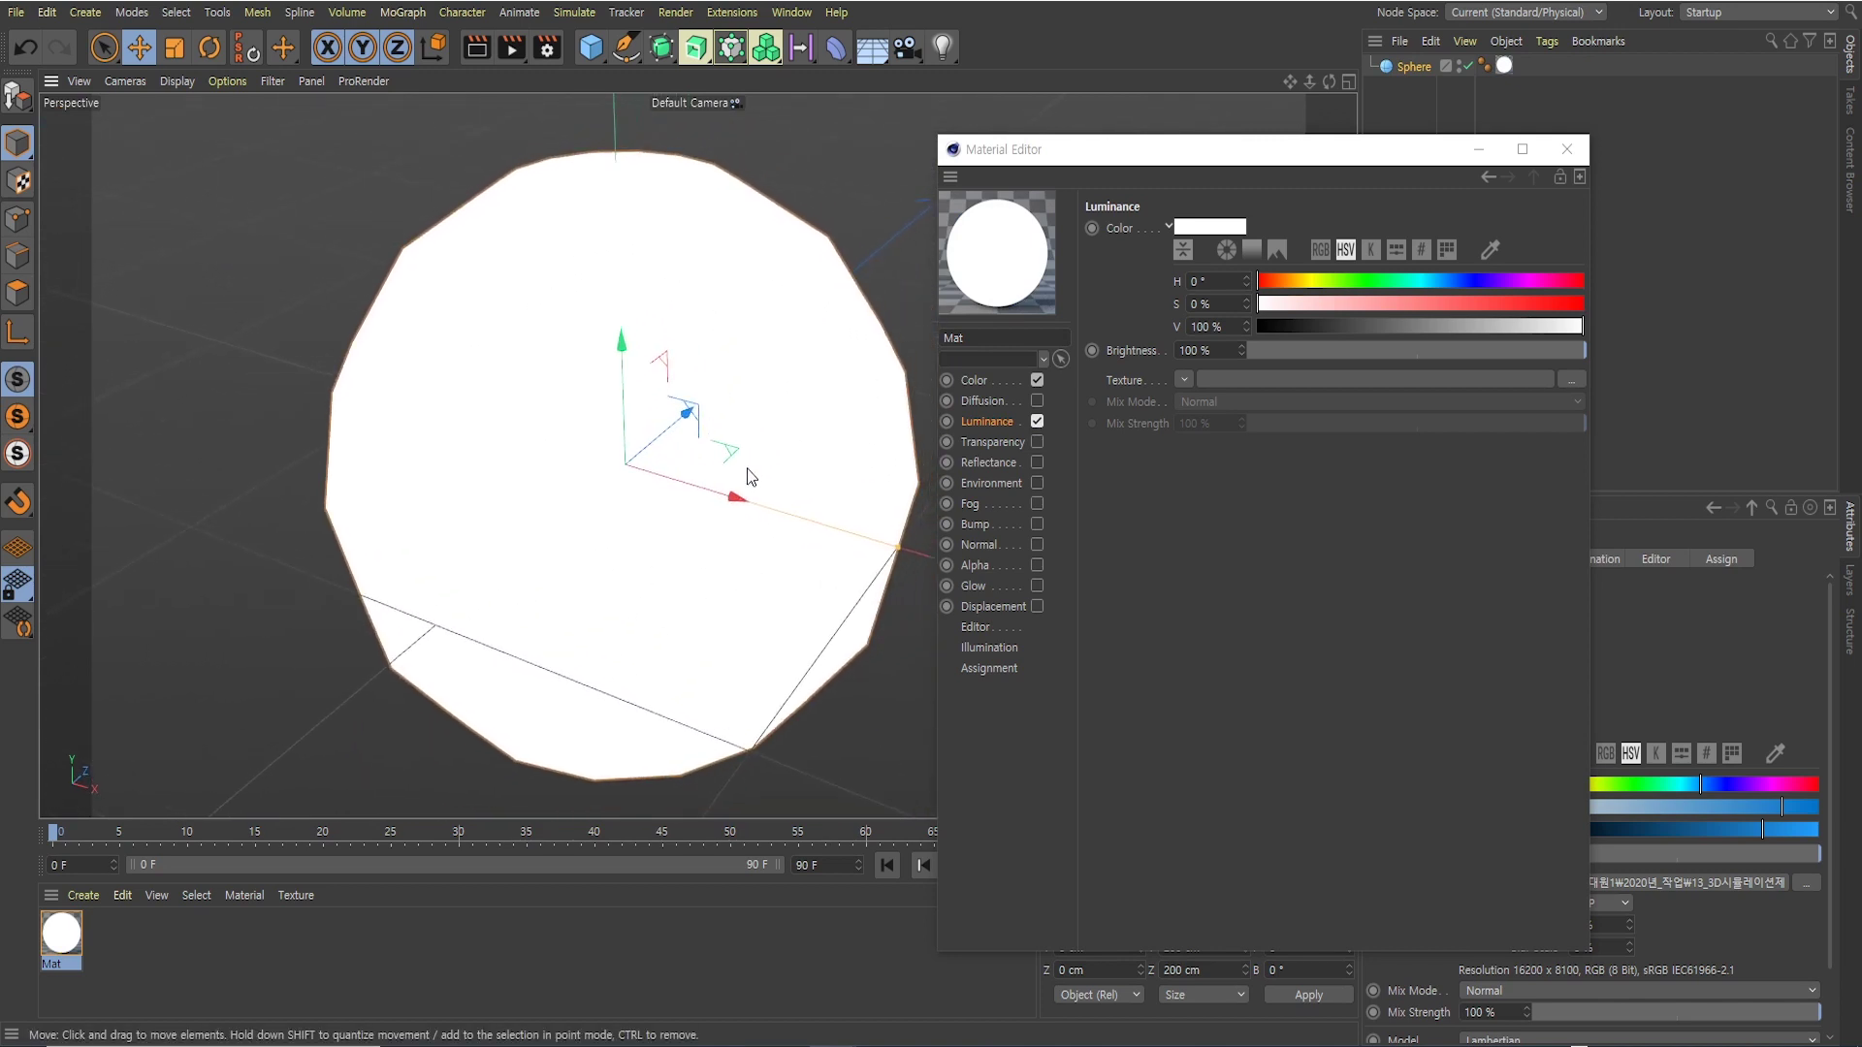
alt+drag(461, 446, 730, 438)
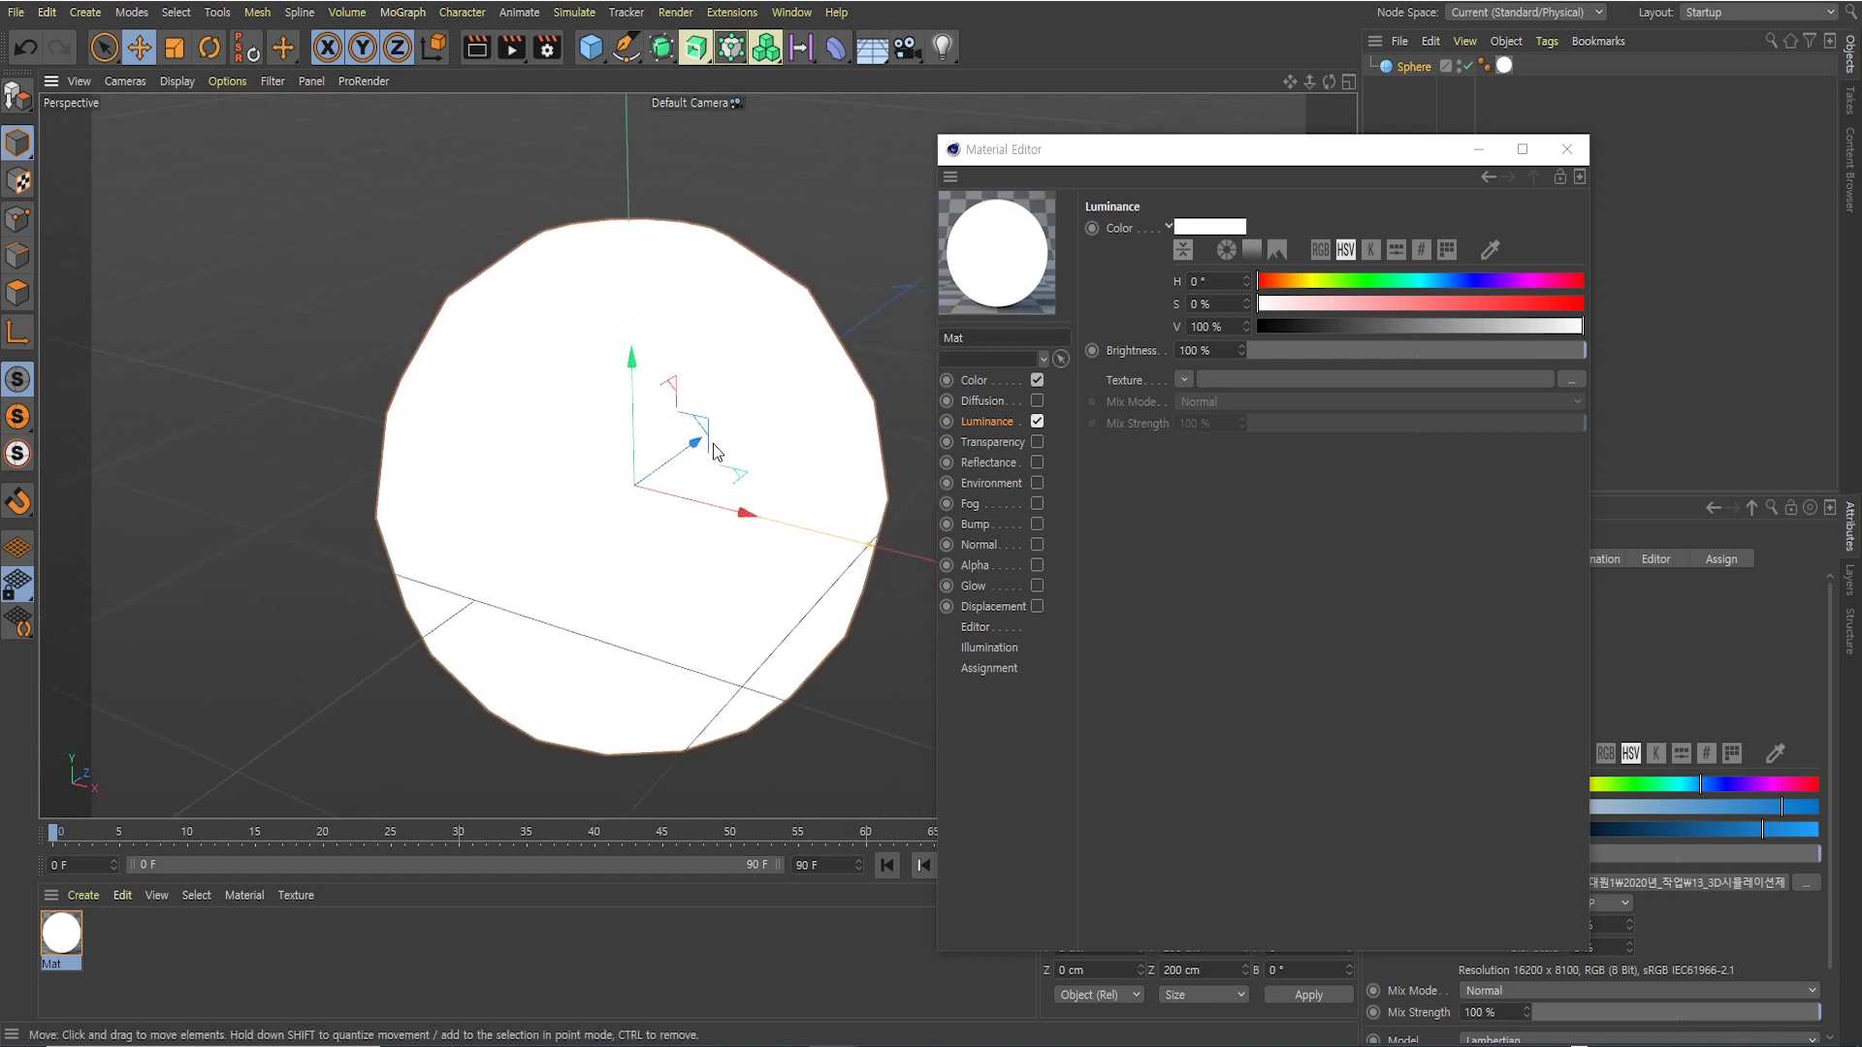
scroll(710, 439, up, 1)
scroll(732, 432, up, 1)
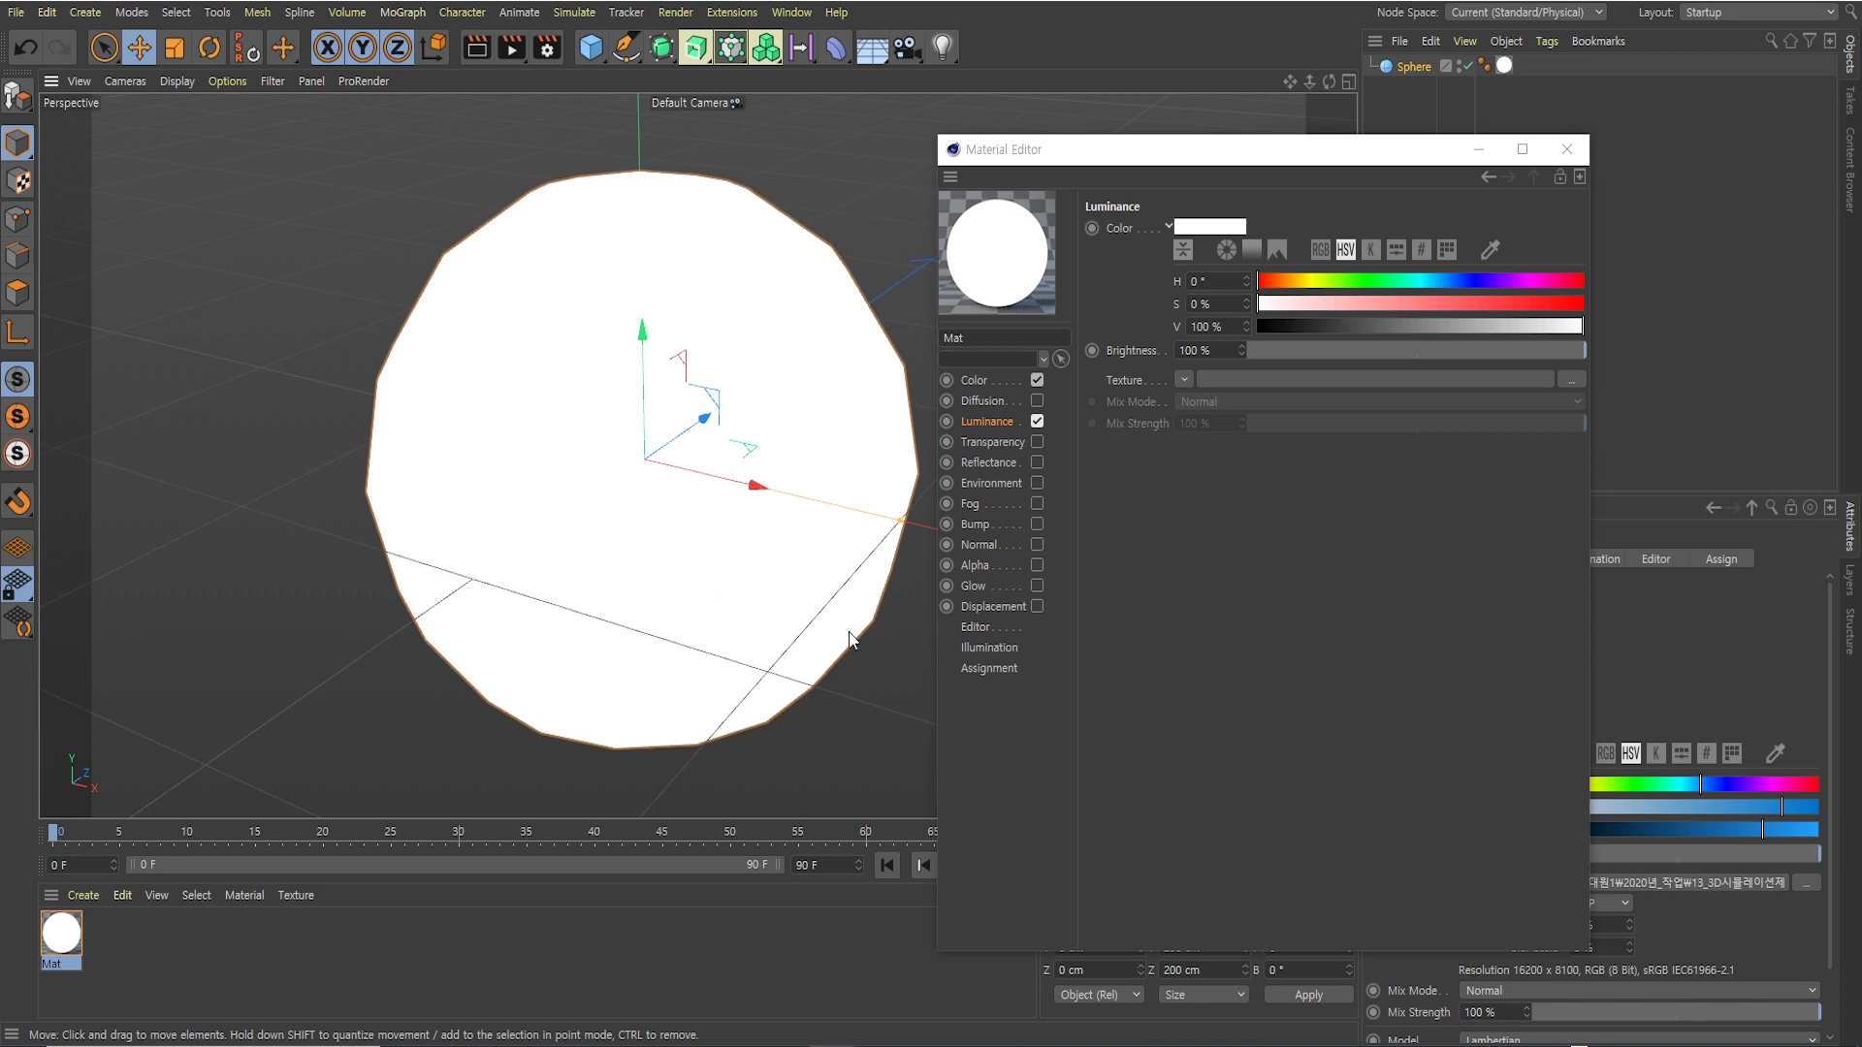
alt+middle_drag(828, 526, 782, 523)
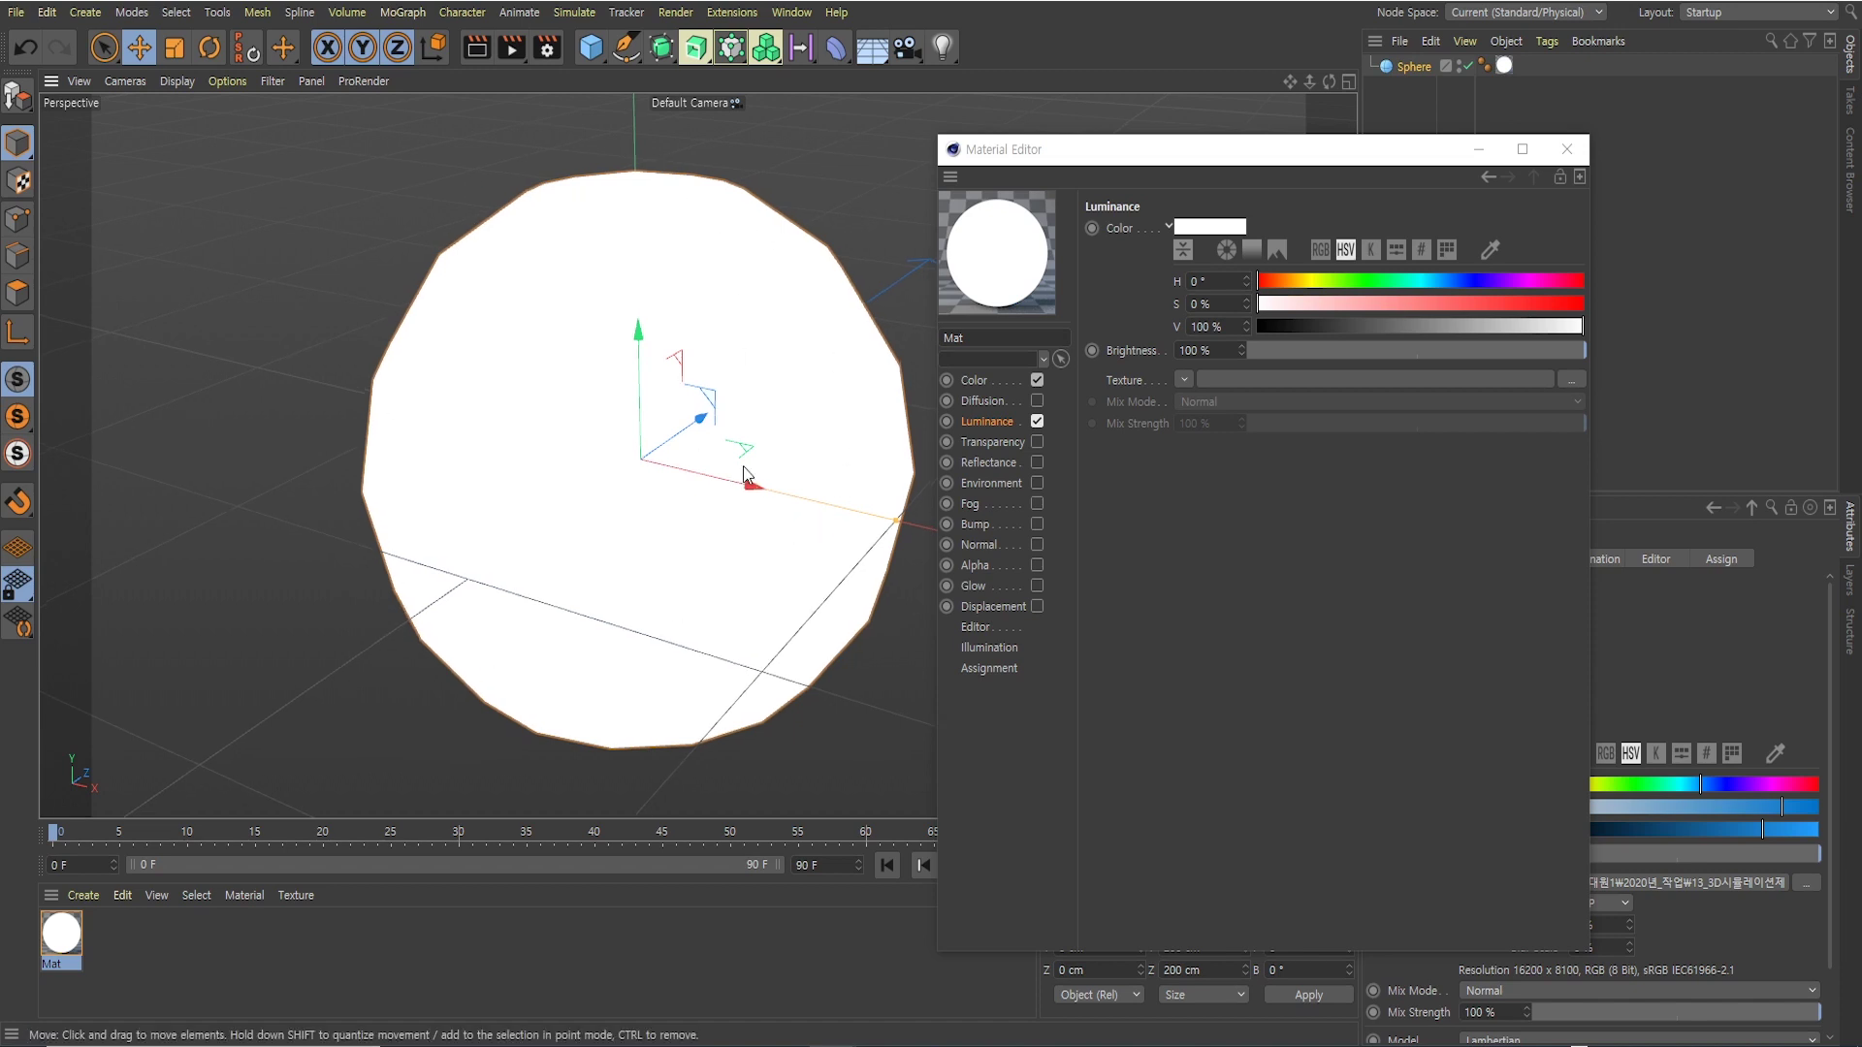
alt+middle_drag(776, 435, 732, 454)
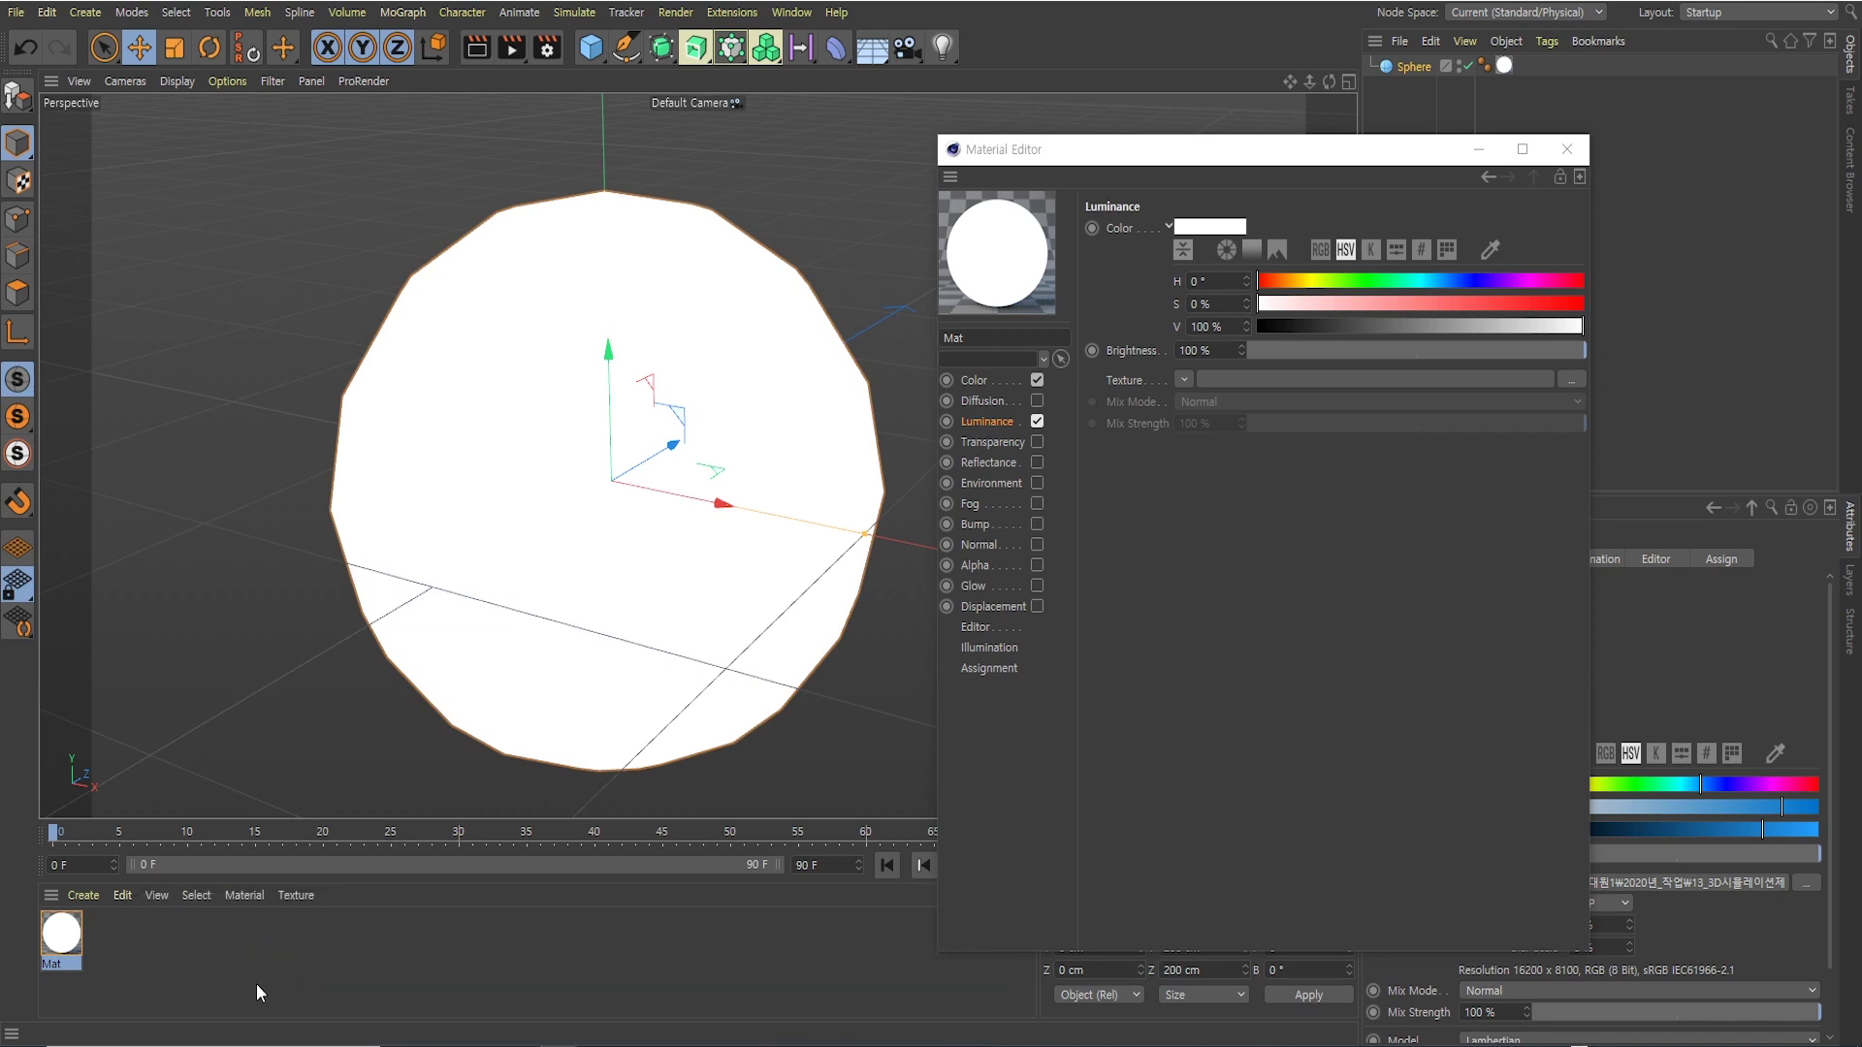
key(alt+Tab)
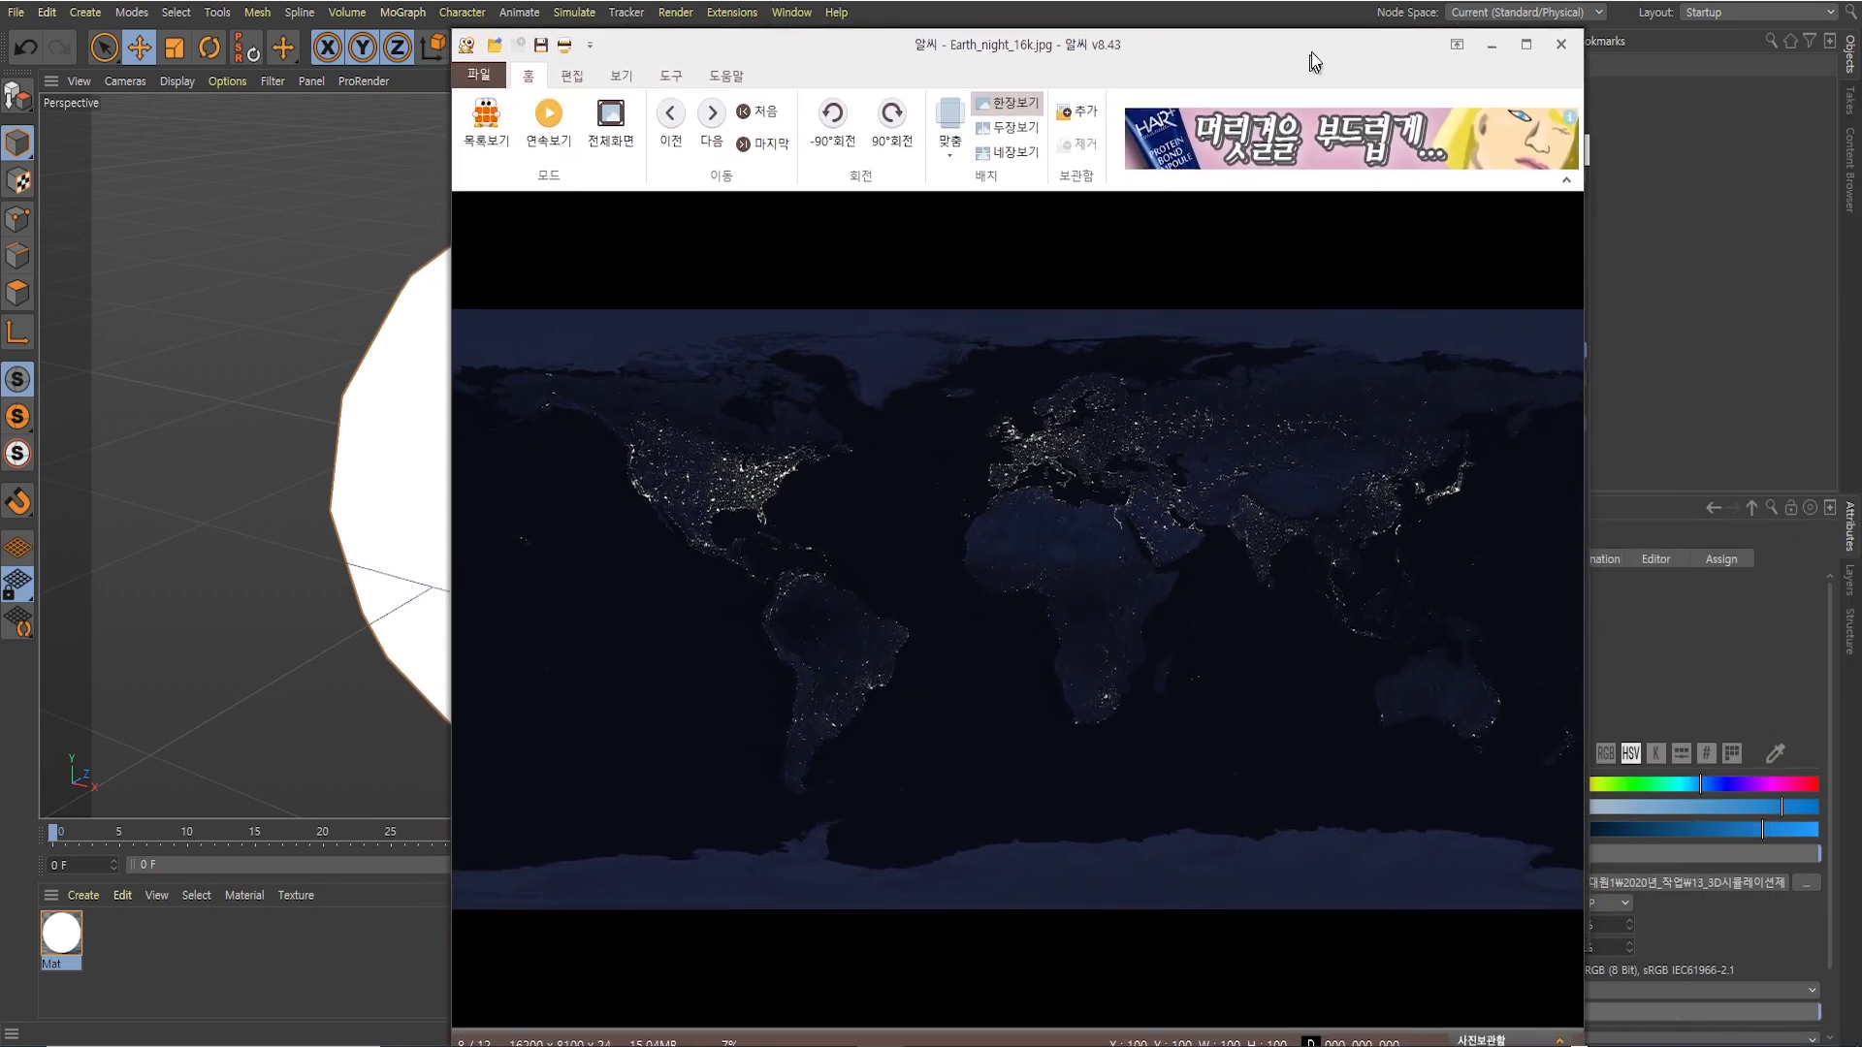
drag(1294, 110, 1320, 34)
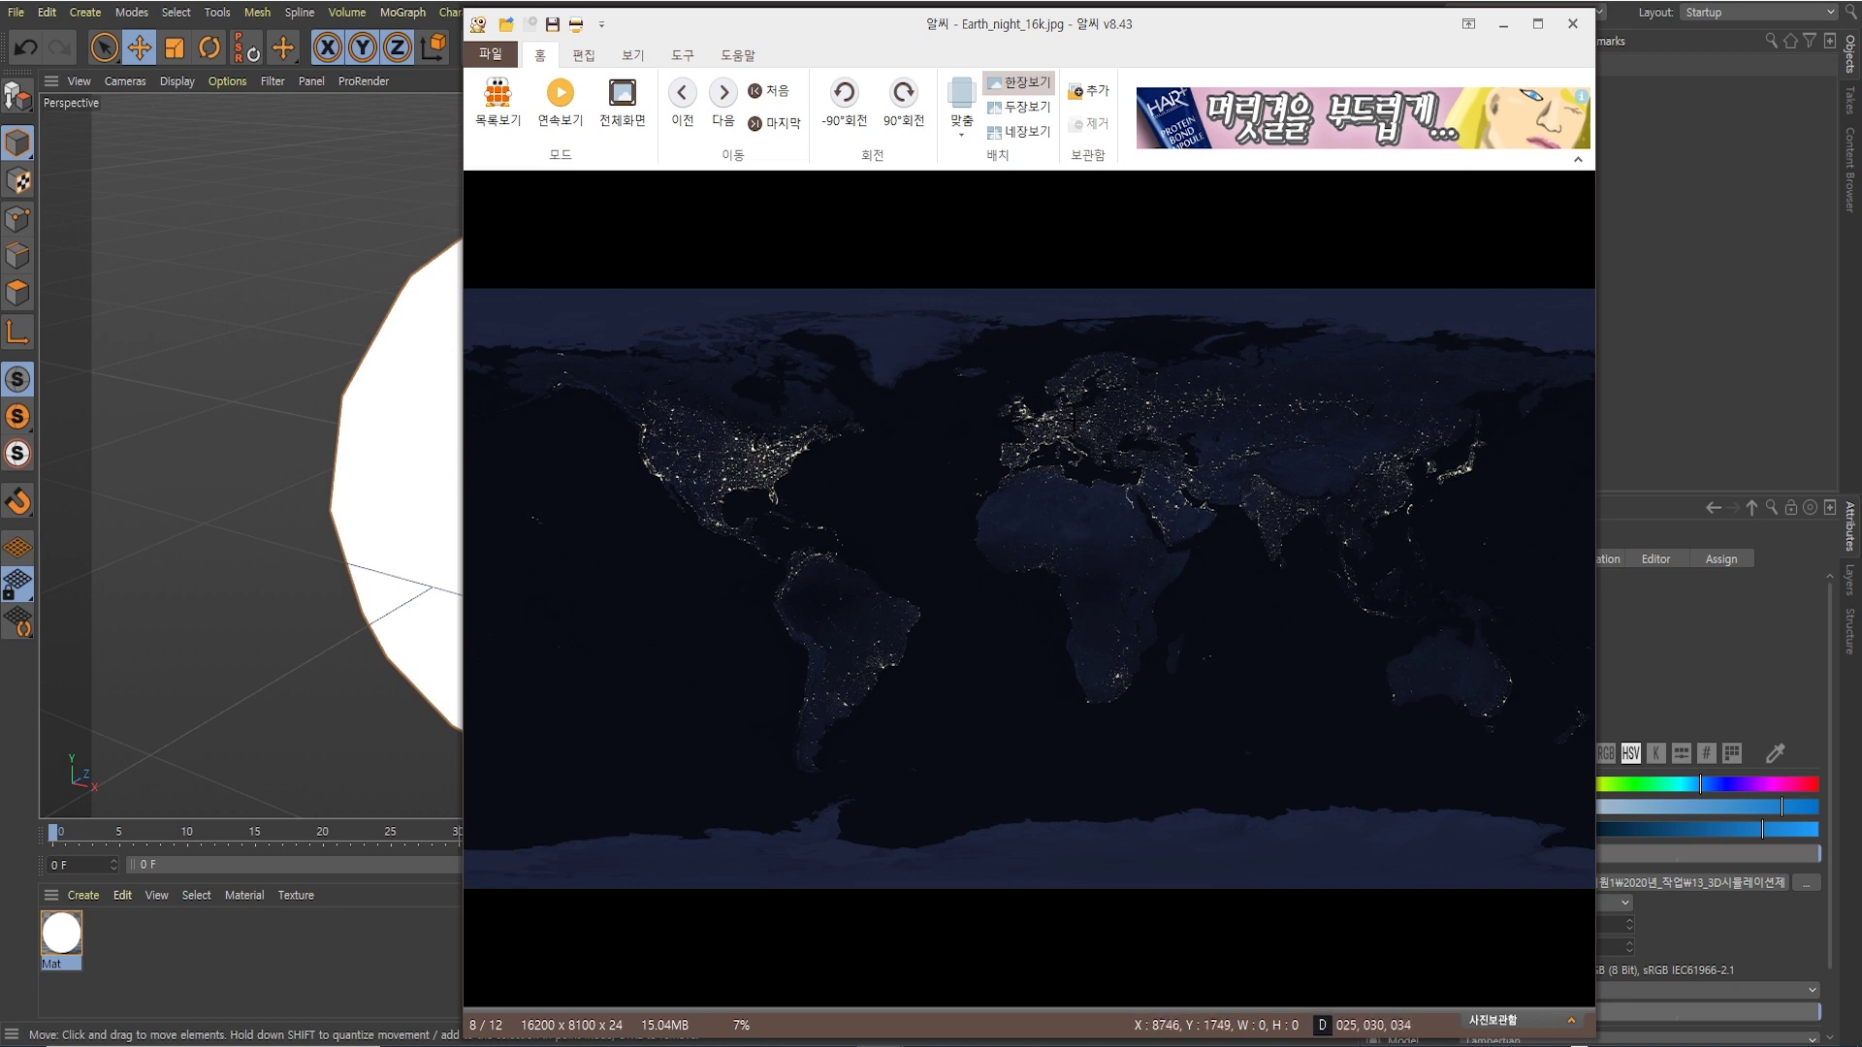
click(640, 58)
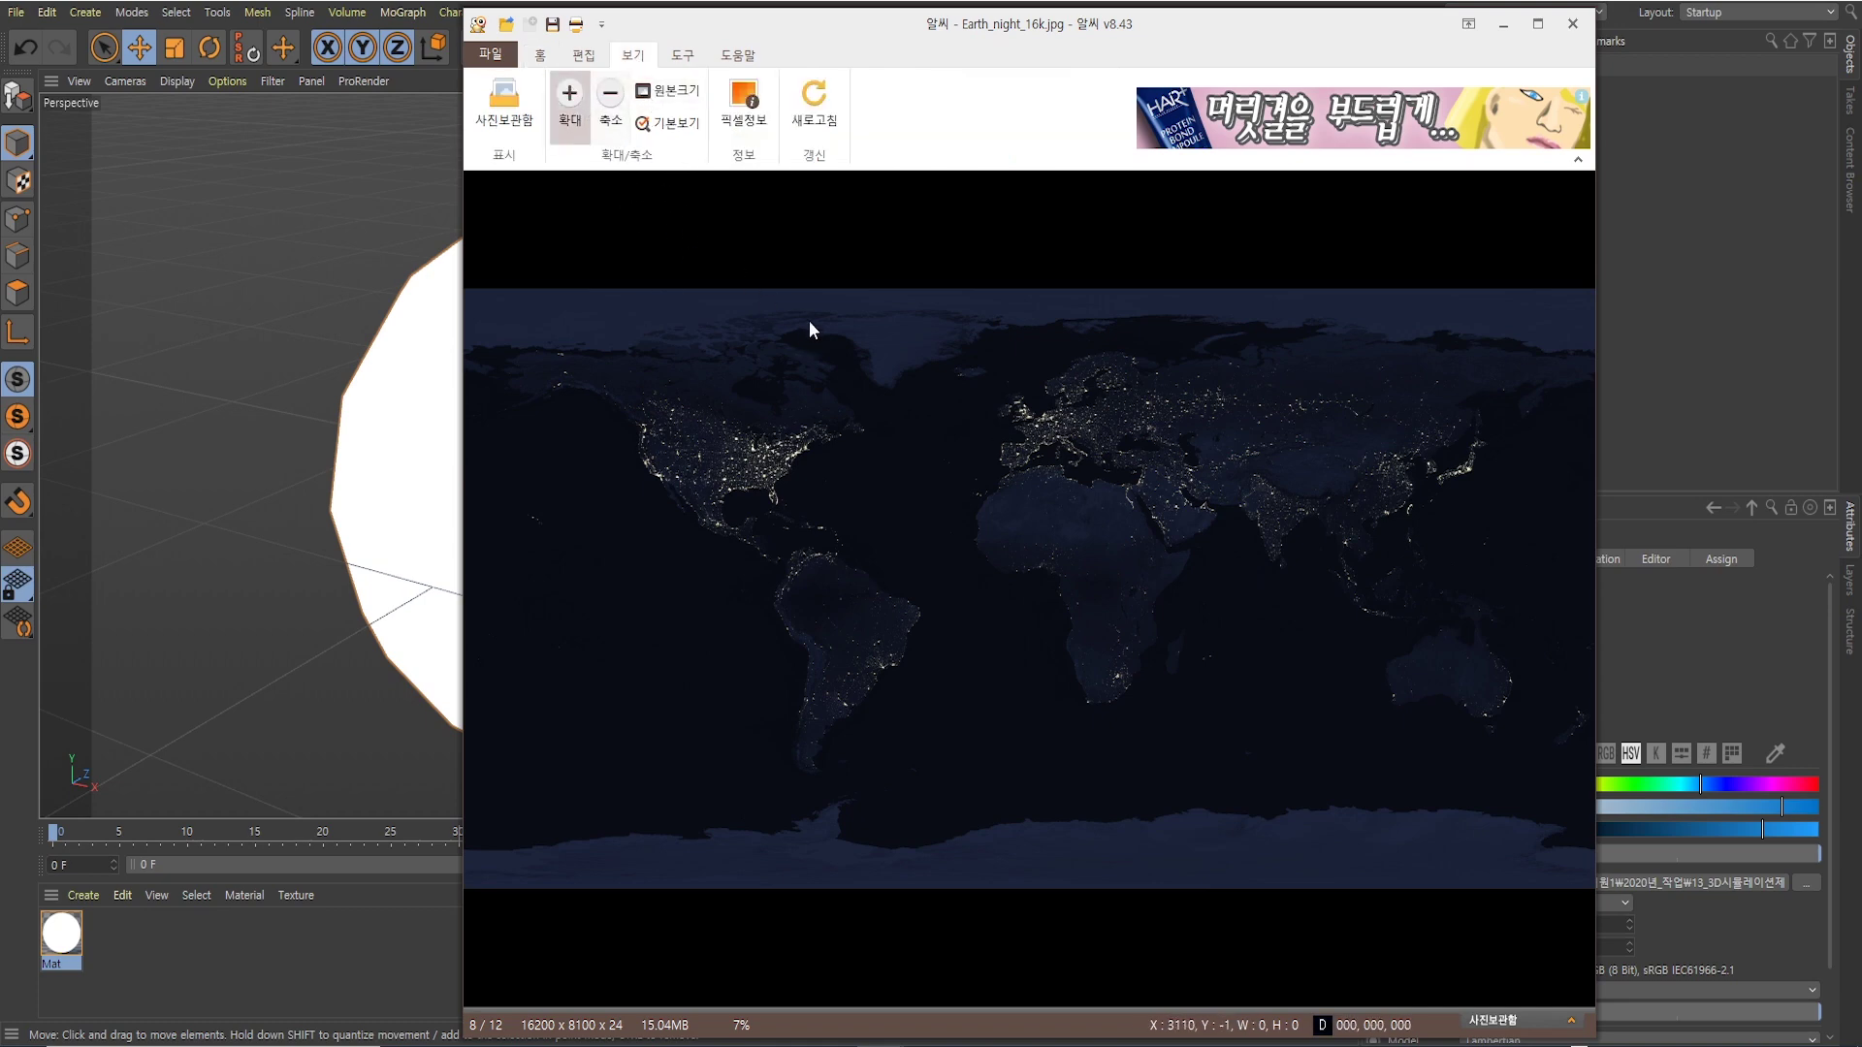
click(583, 115)
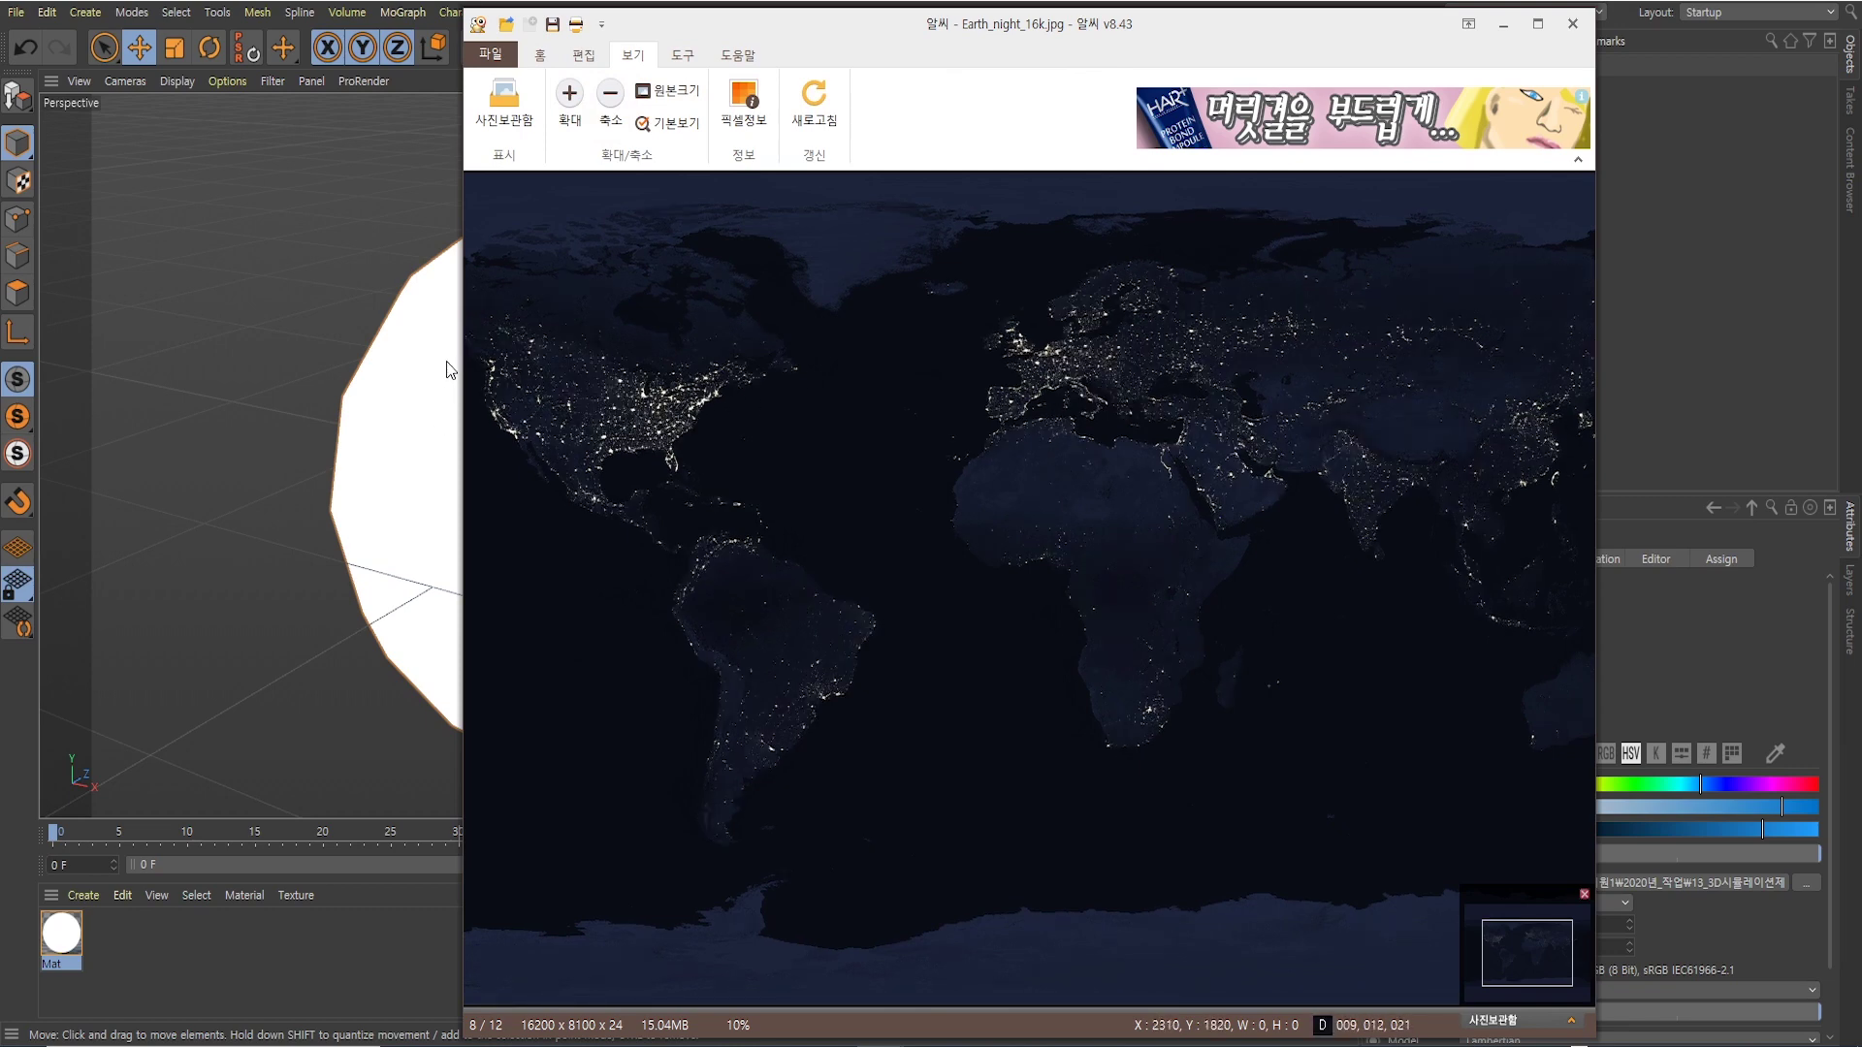
click(1502, 27)
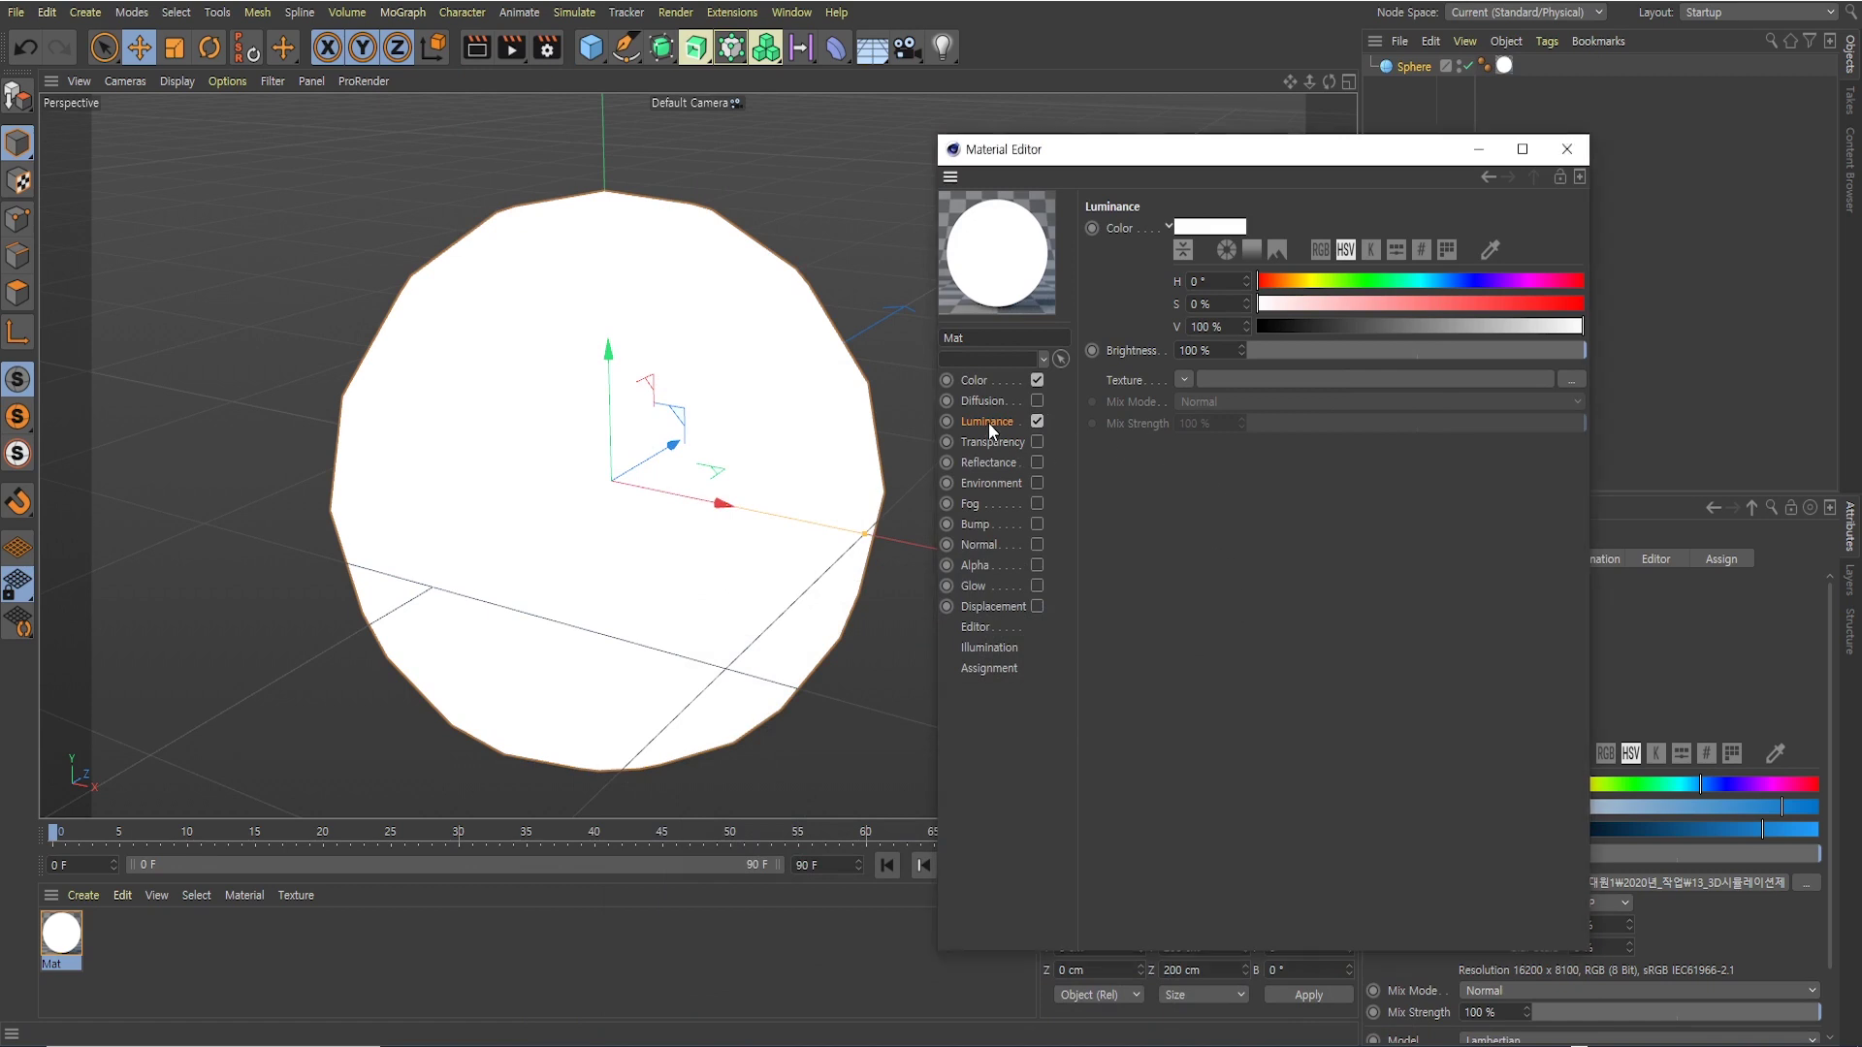
Load Earth_night_16k.jpg as the material's Luminance texture
click(1572, 379)
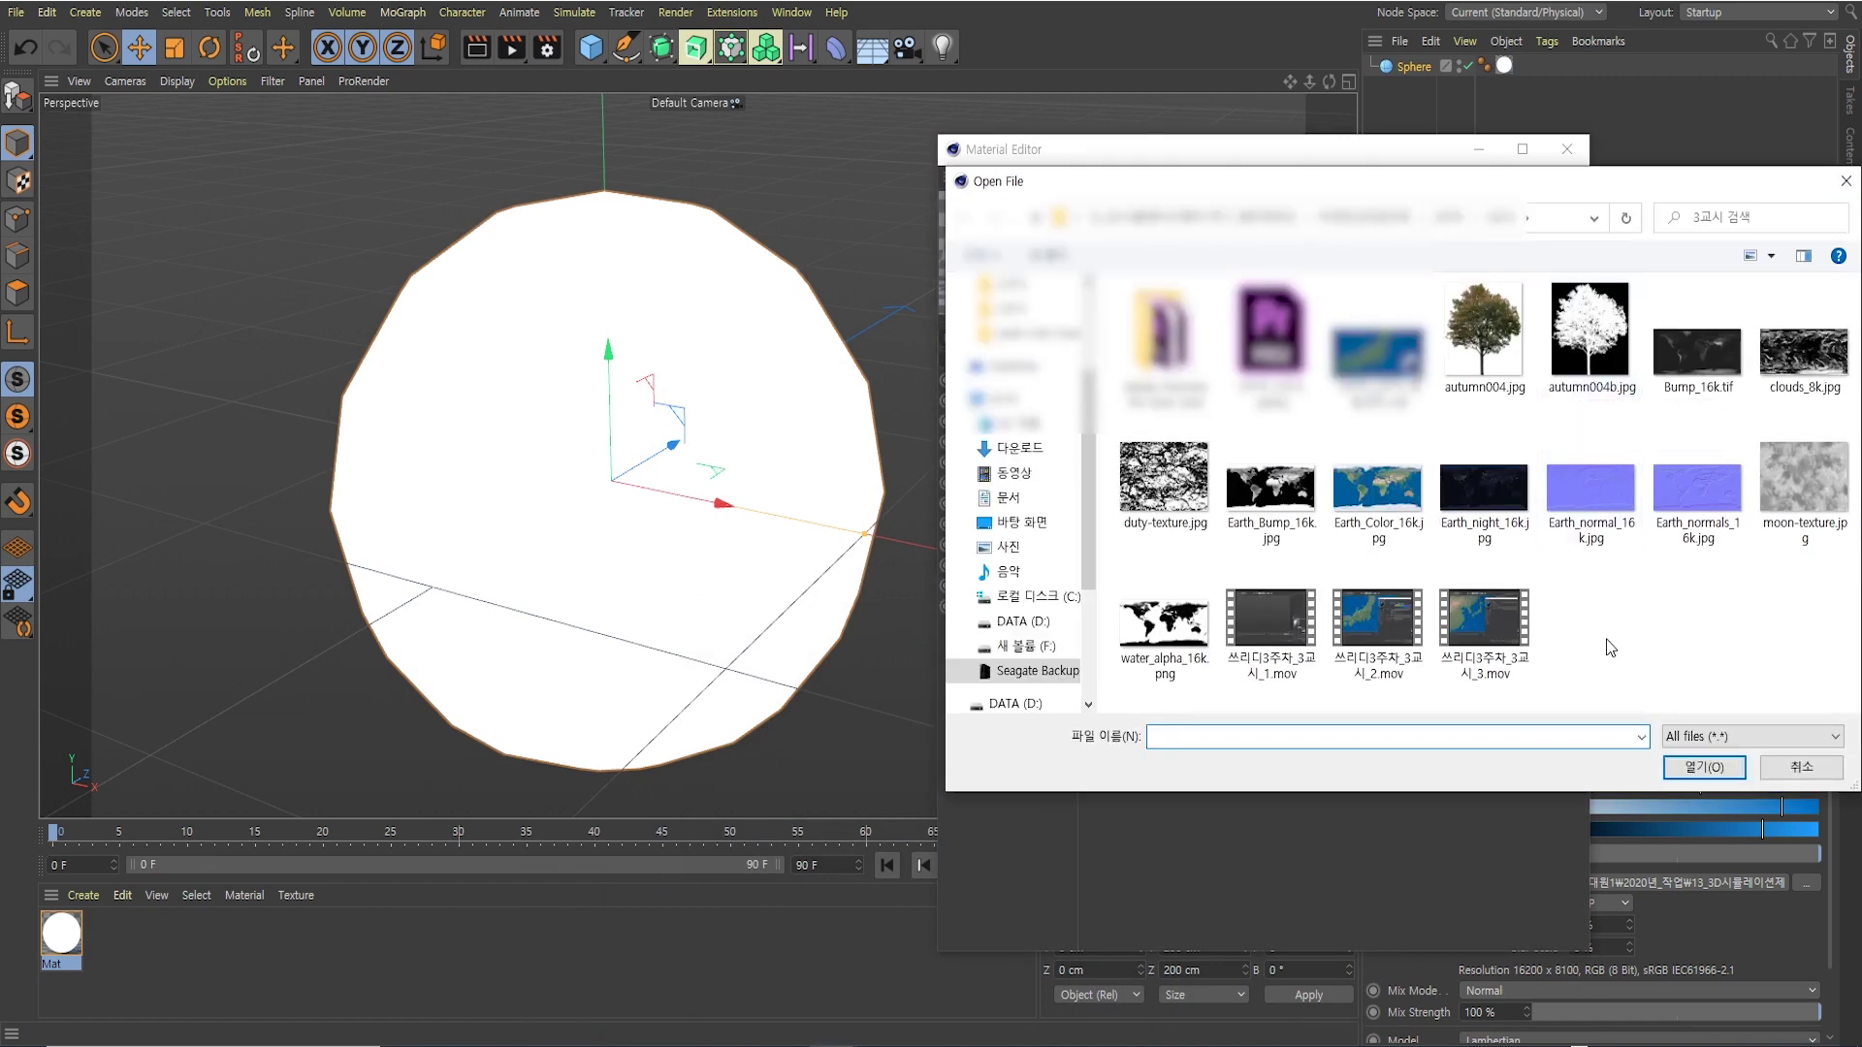
click(1483, 487)
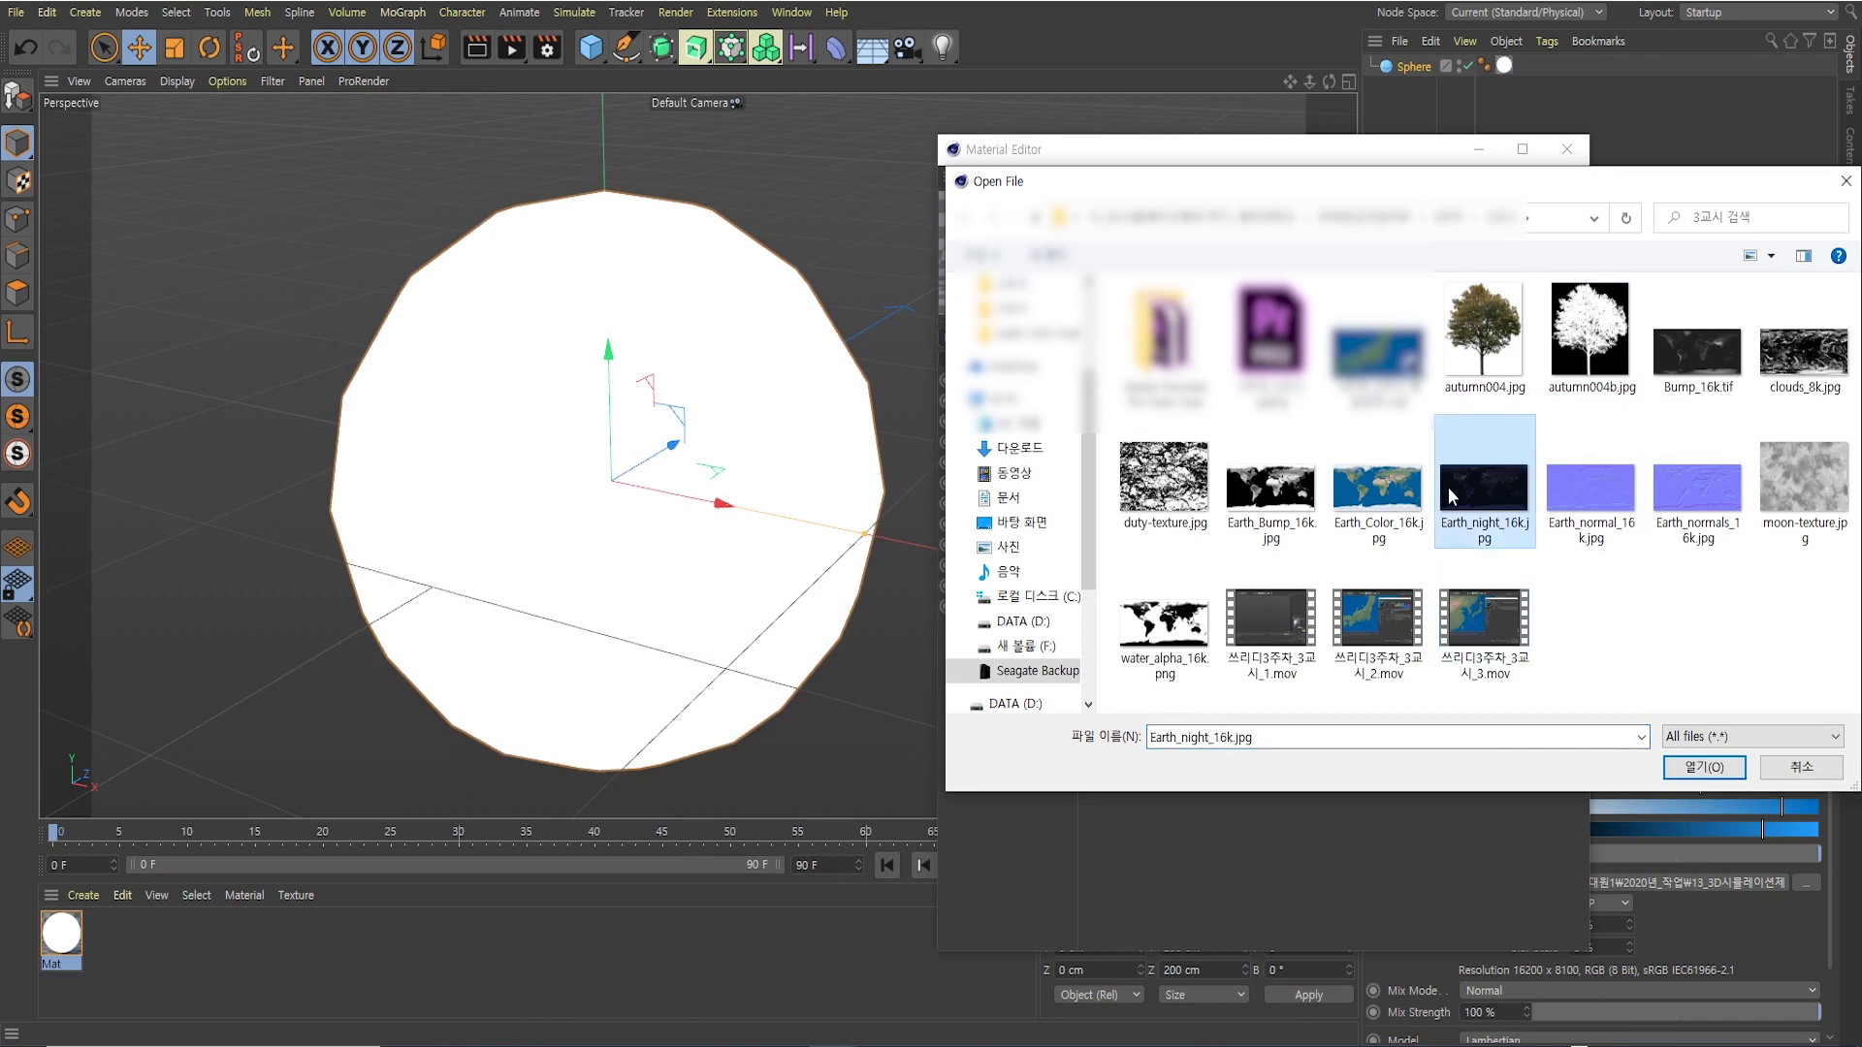
click(1670, 768)
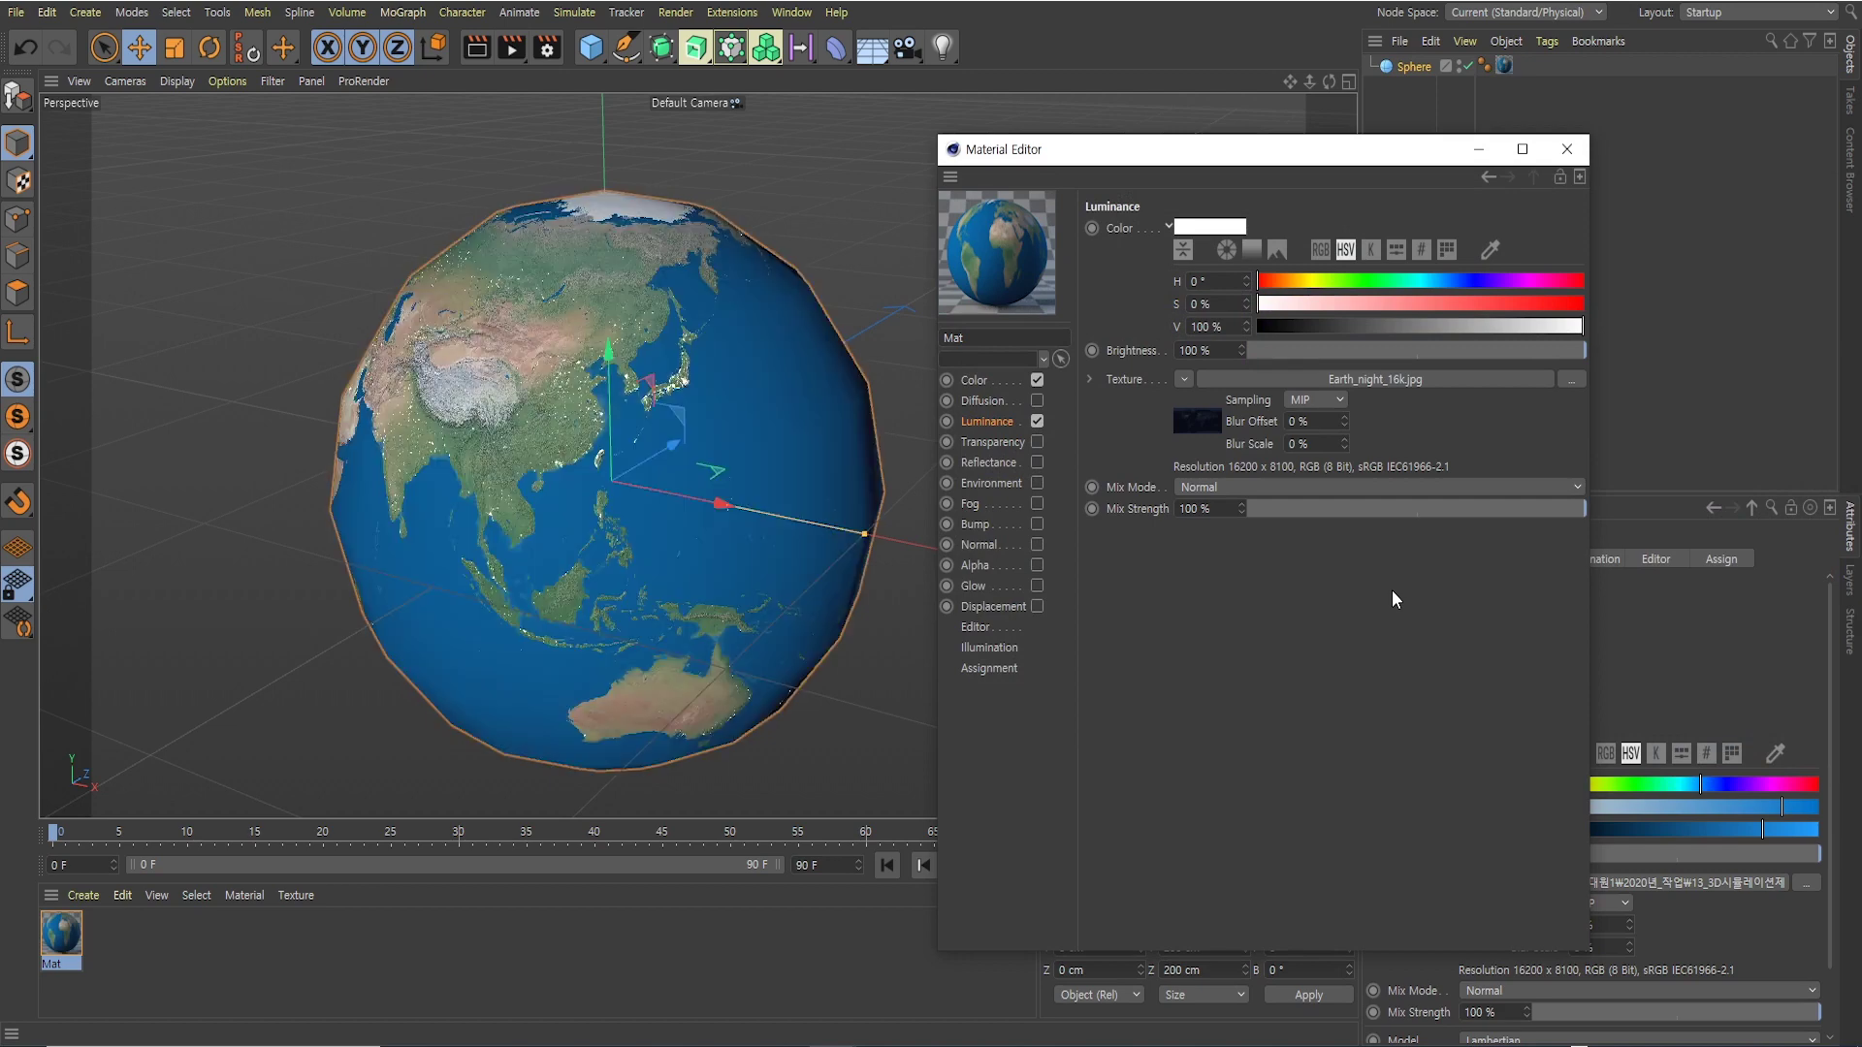
Zoom in and orbit over East Asia to inspect the glowing city lights
drag(609, 429, 609, 387)
scroll(609, 388, up, 3)
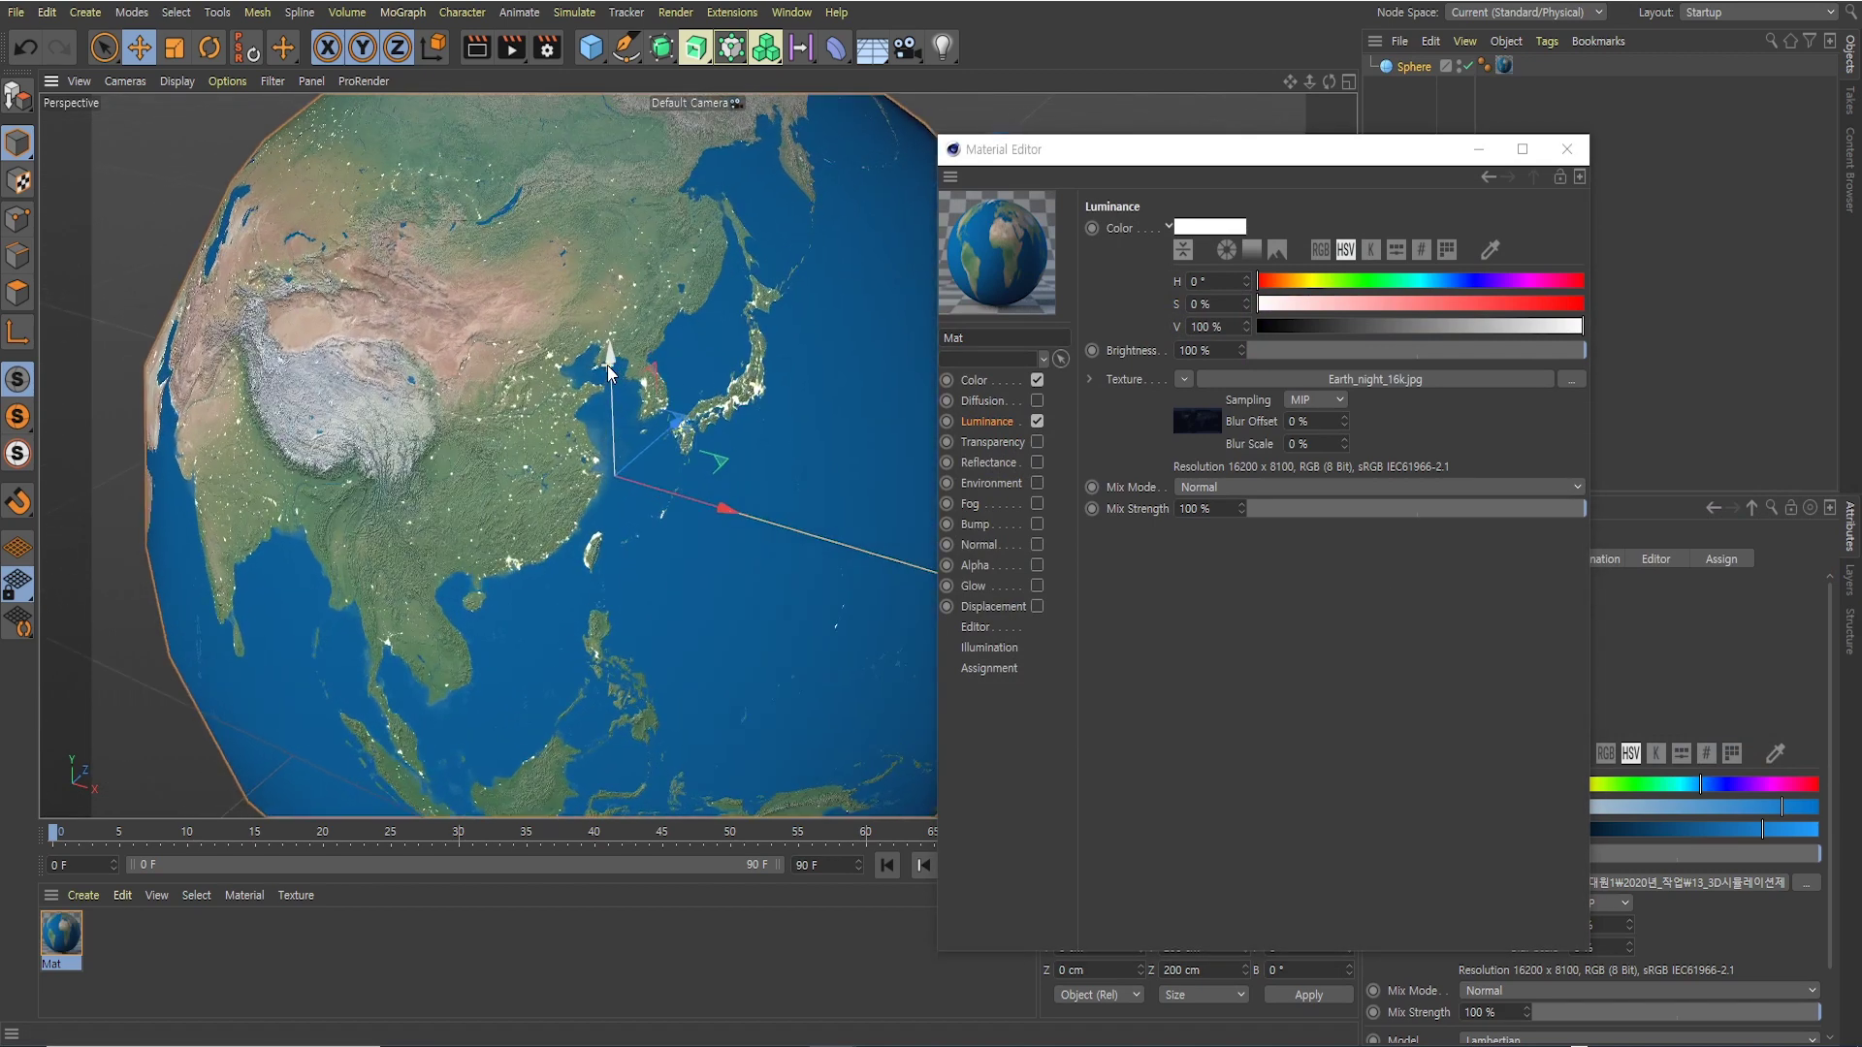
scroll(736, 421, up, 2)
scroll(775, 393, up, 2)
scroll(729, 415, up, 2)
alt+drag(730, 415, 739, 397)
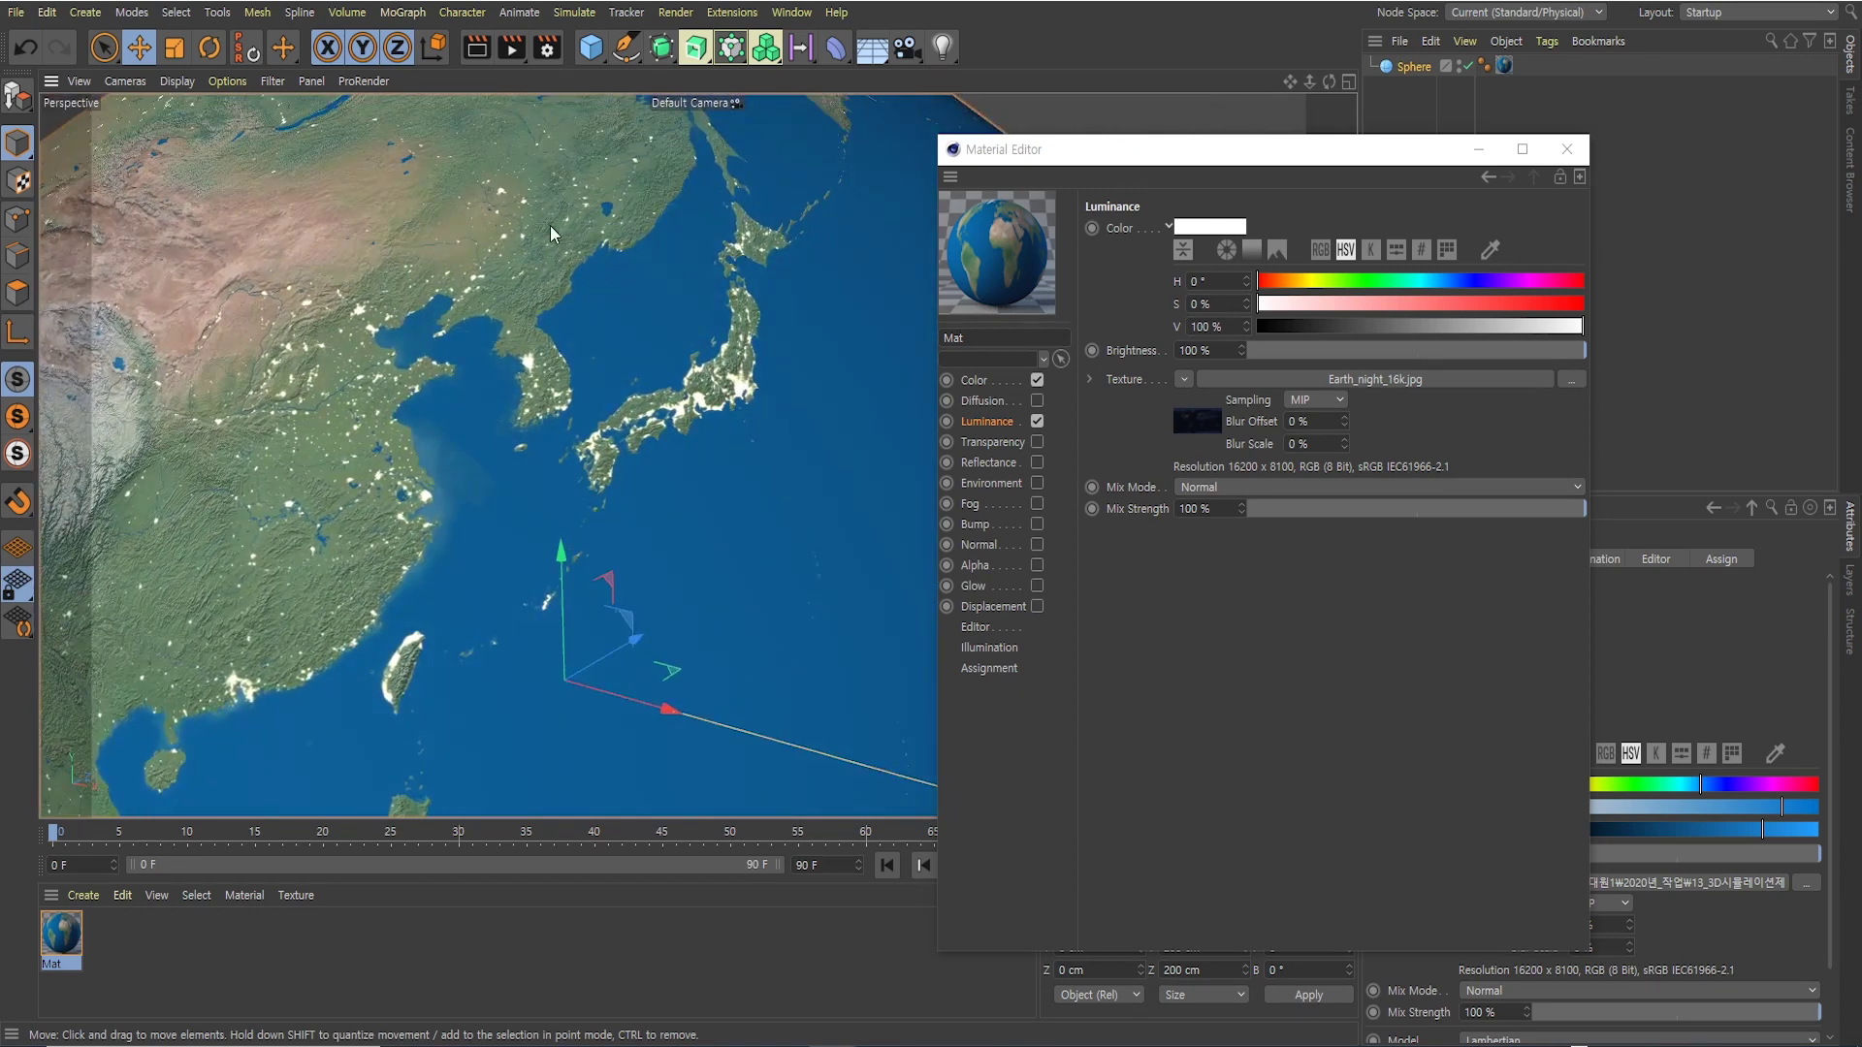
alt+drag(457, 266, 673, 352)
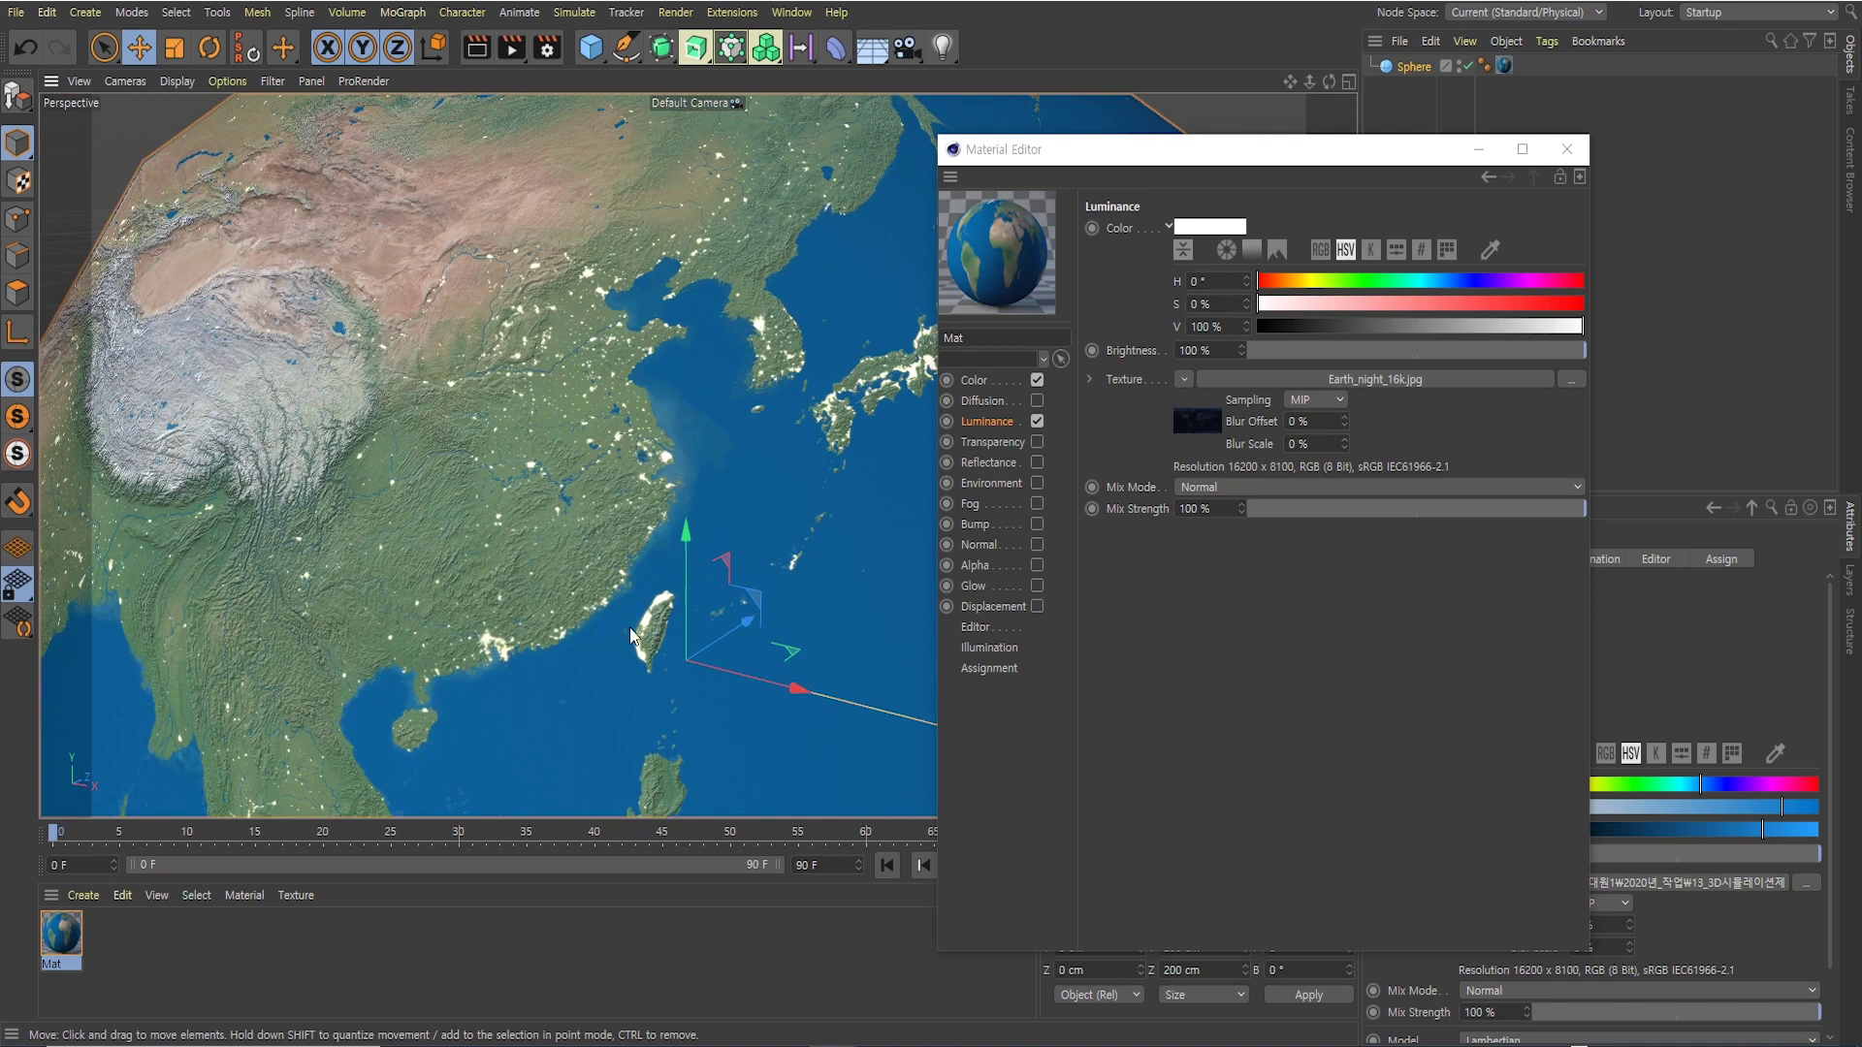
alt+drag(694, 574, 639, 552)
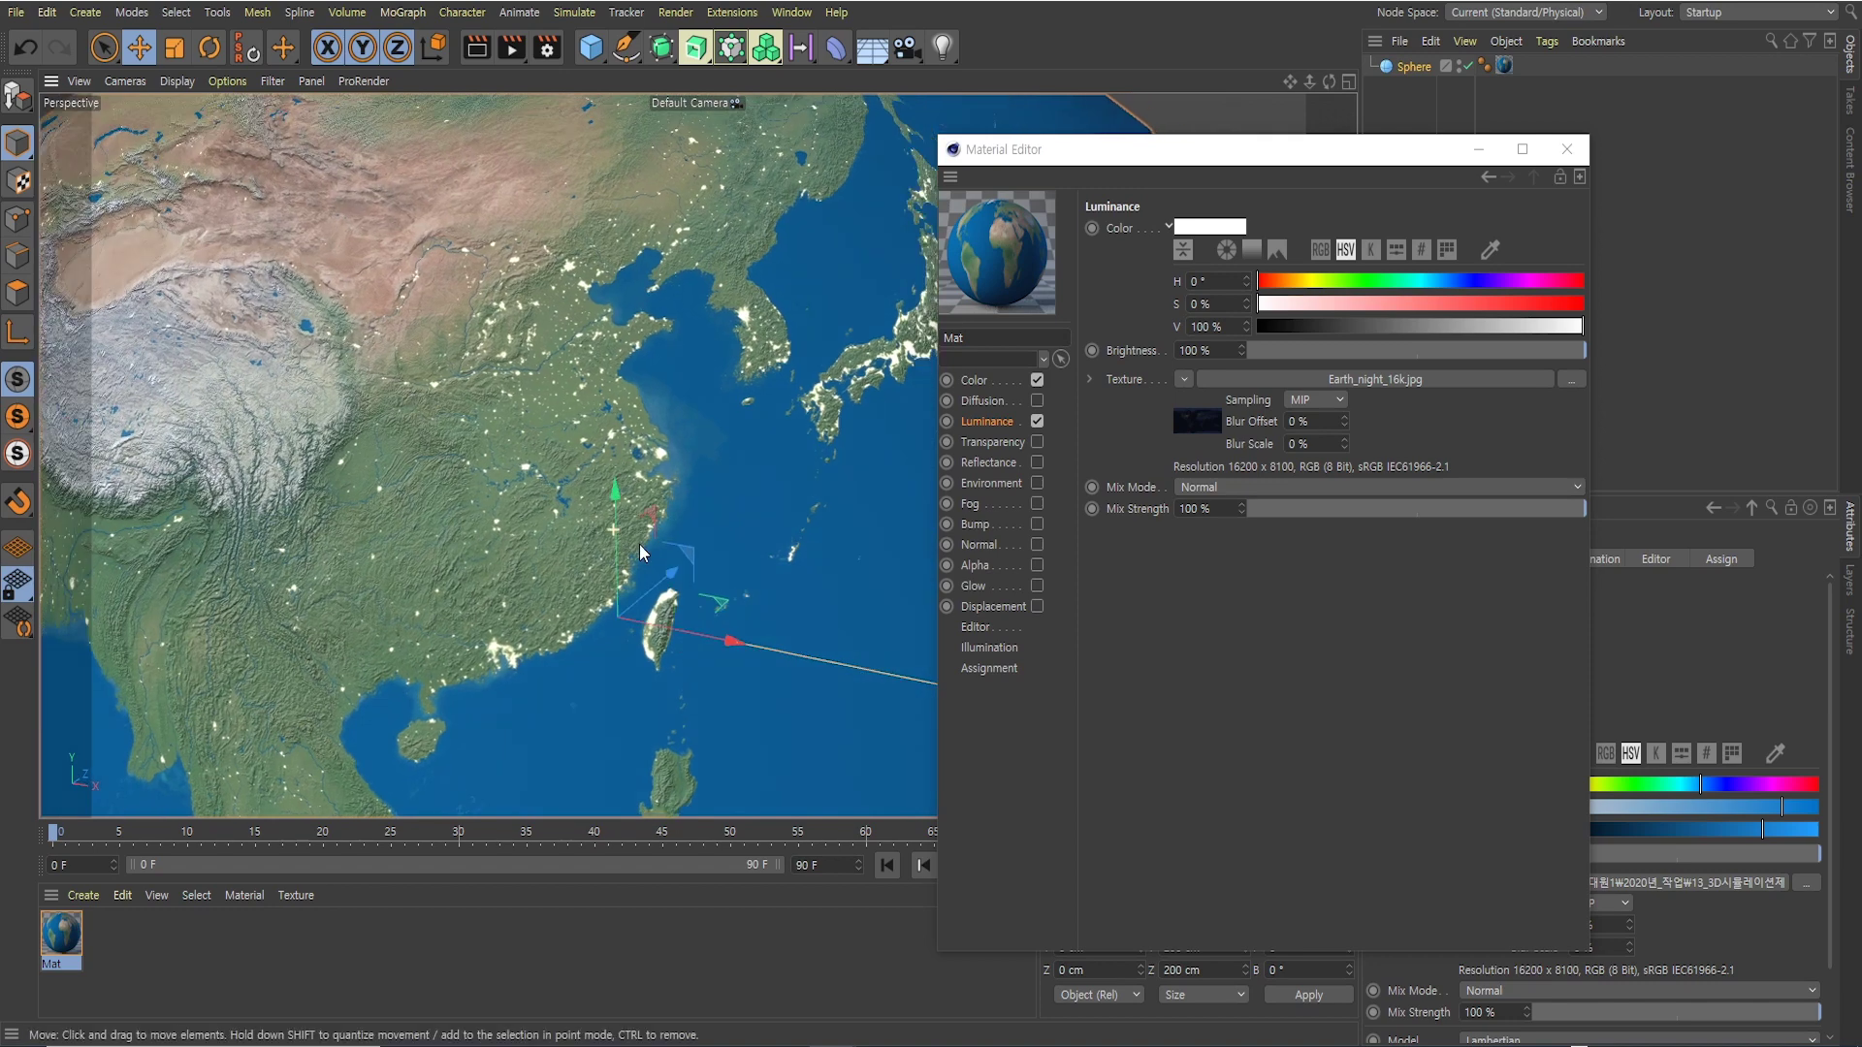
Toggle Luminance off and back on to compare, then frame the whole globe
click(1037, 421)
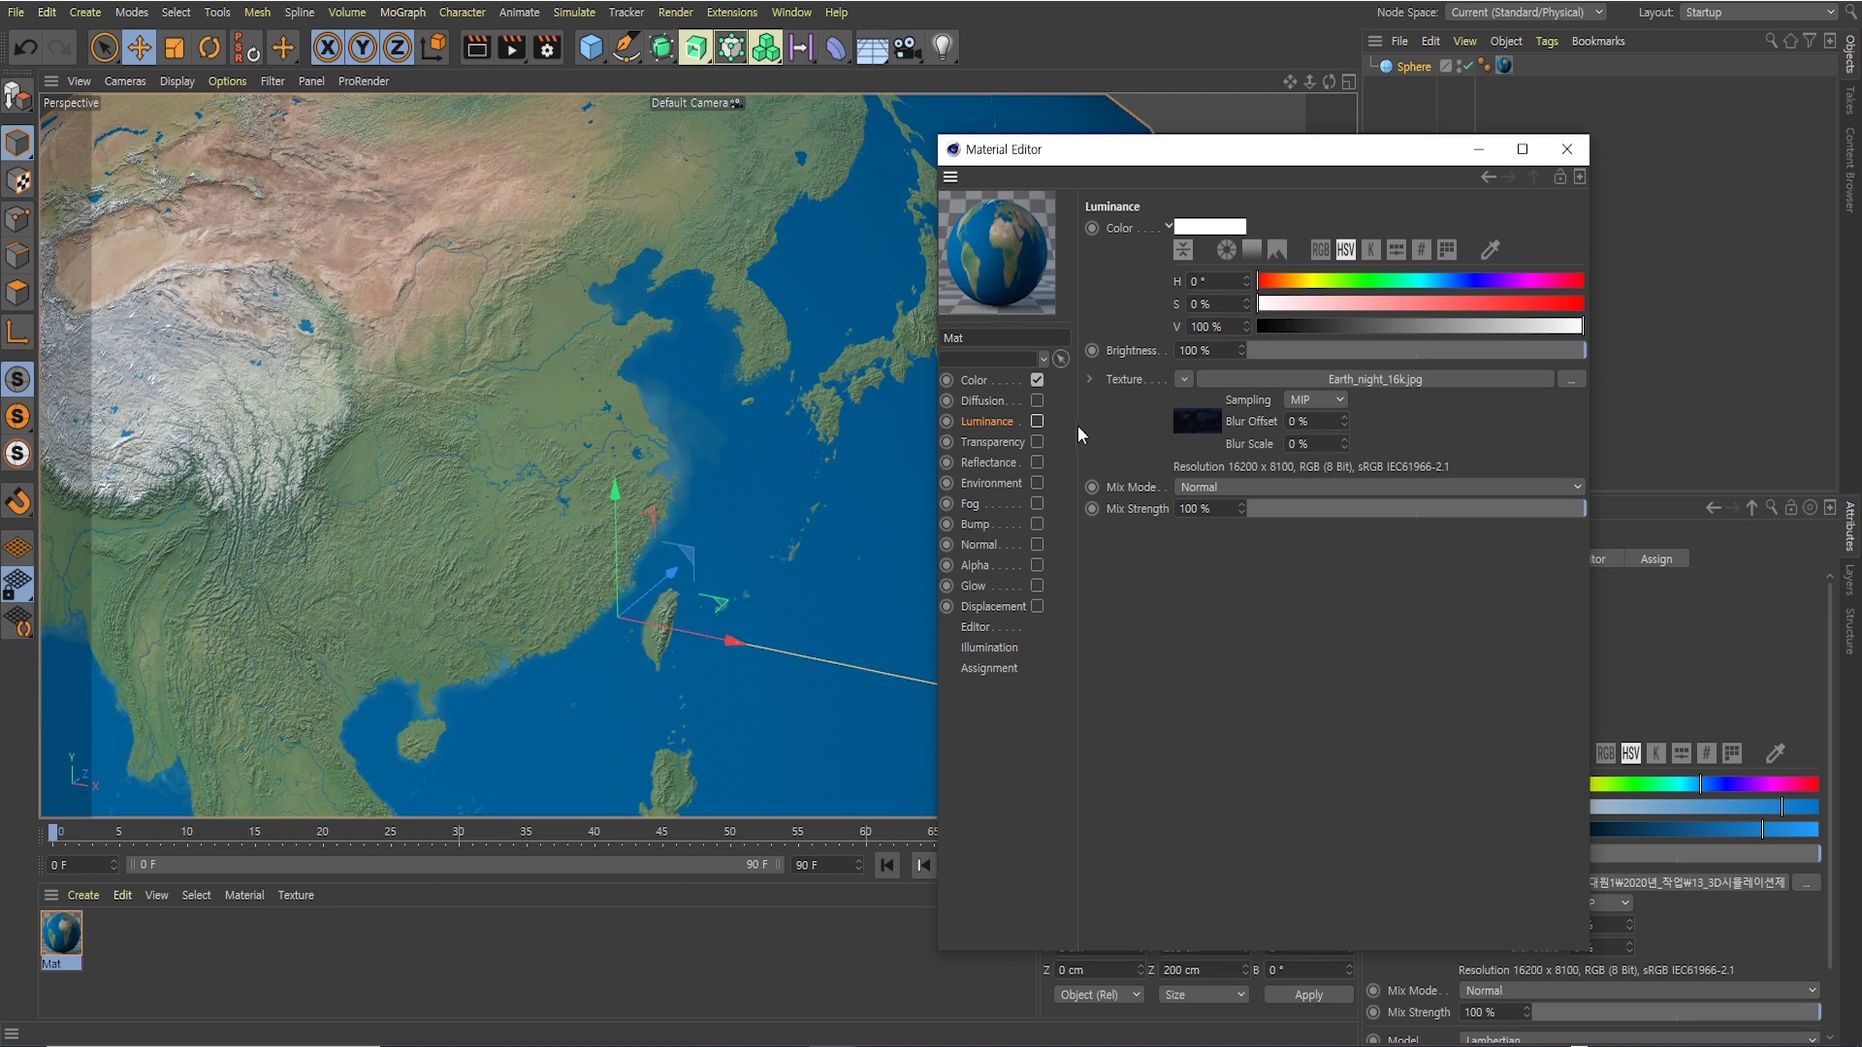
click(1037, 421)
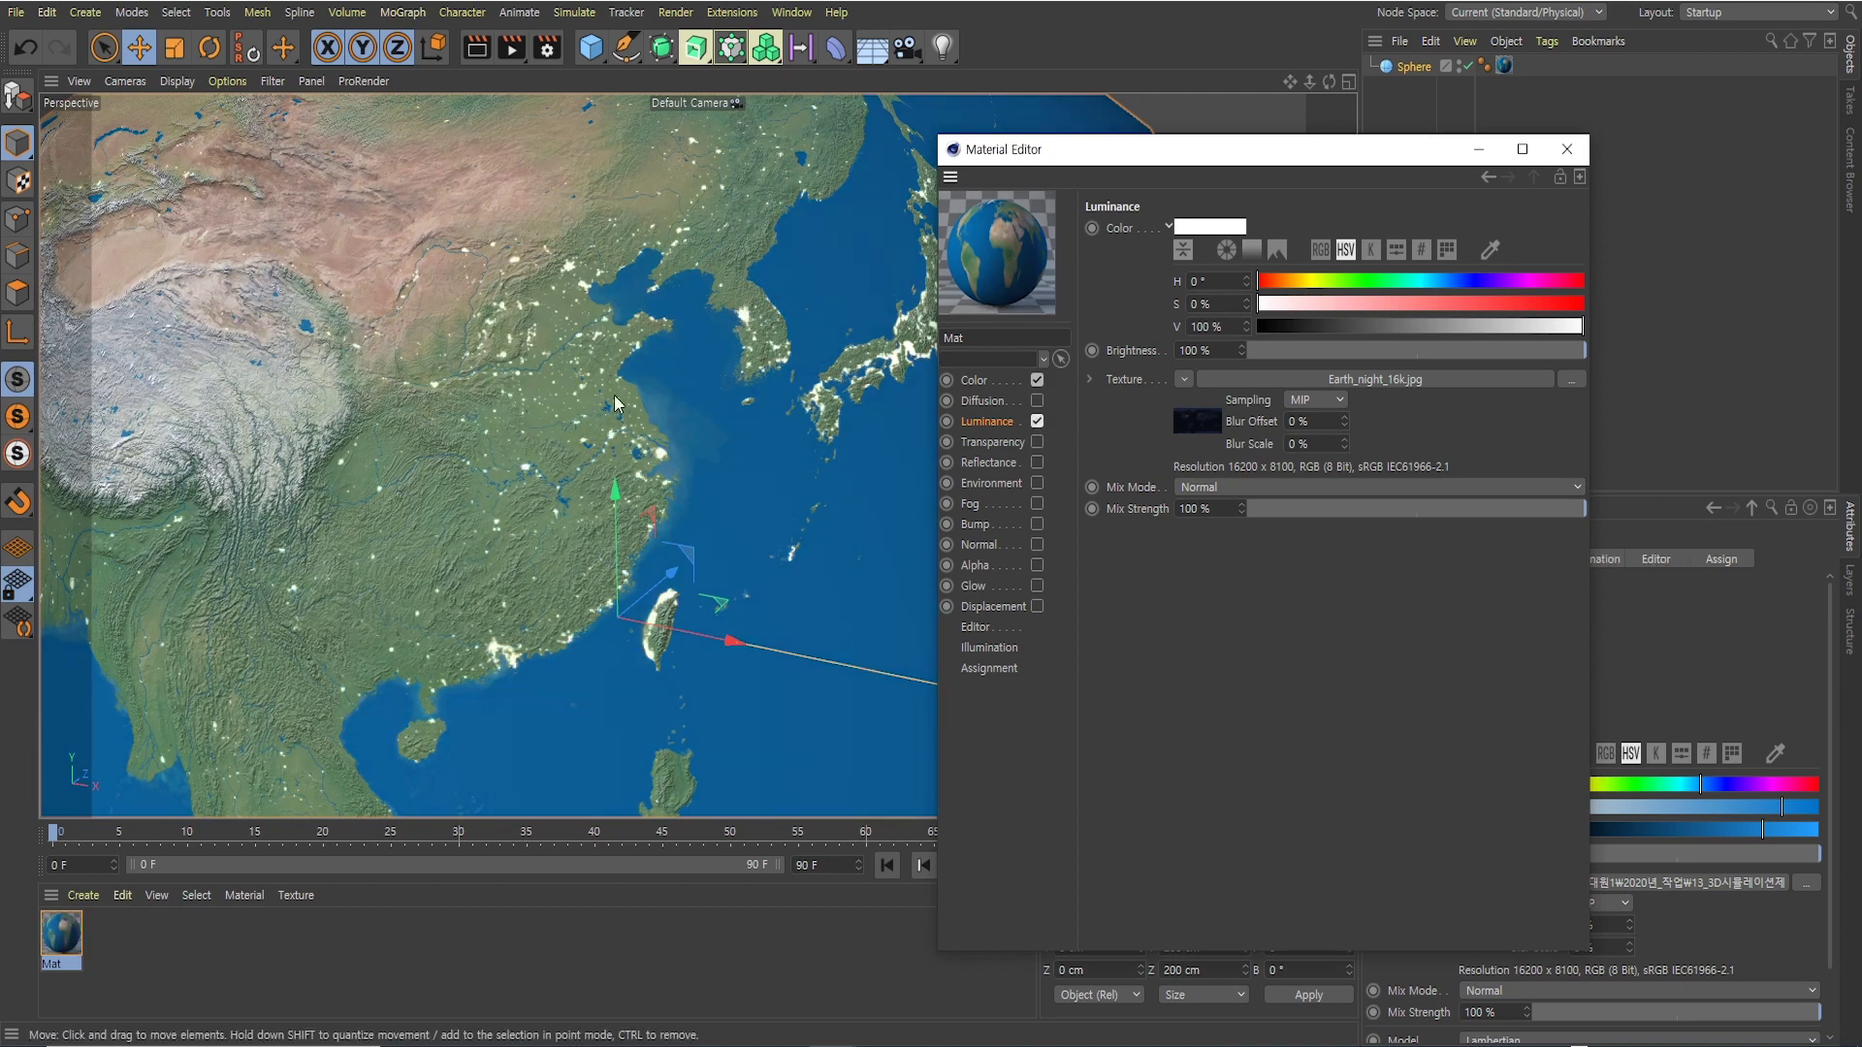
scroll(525, 318, down, 3)
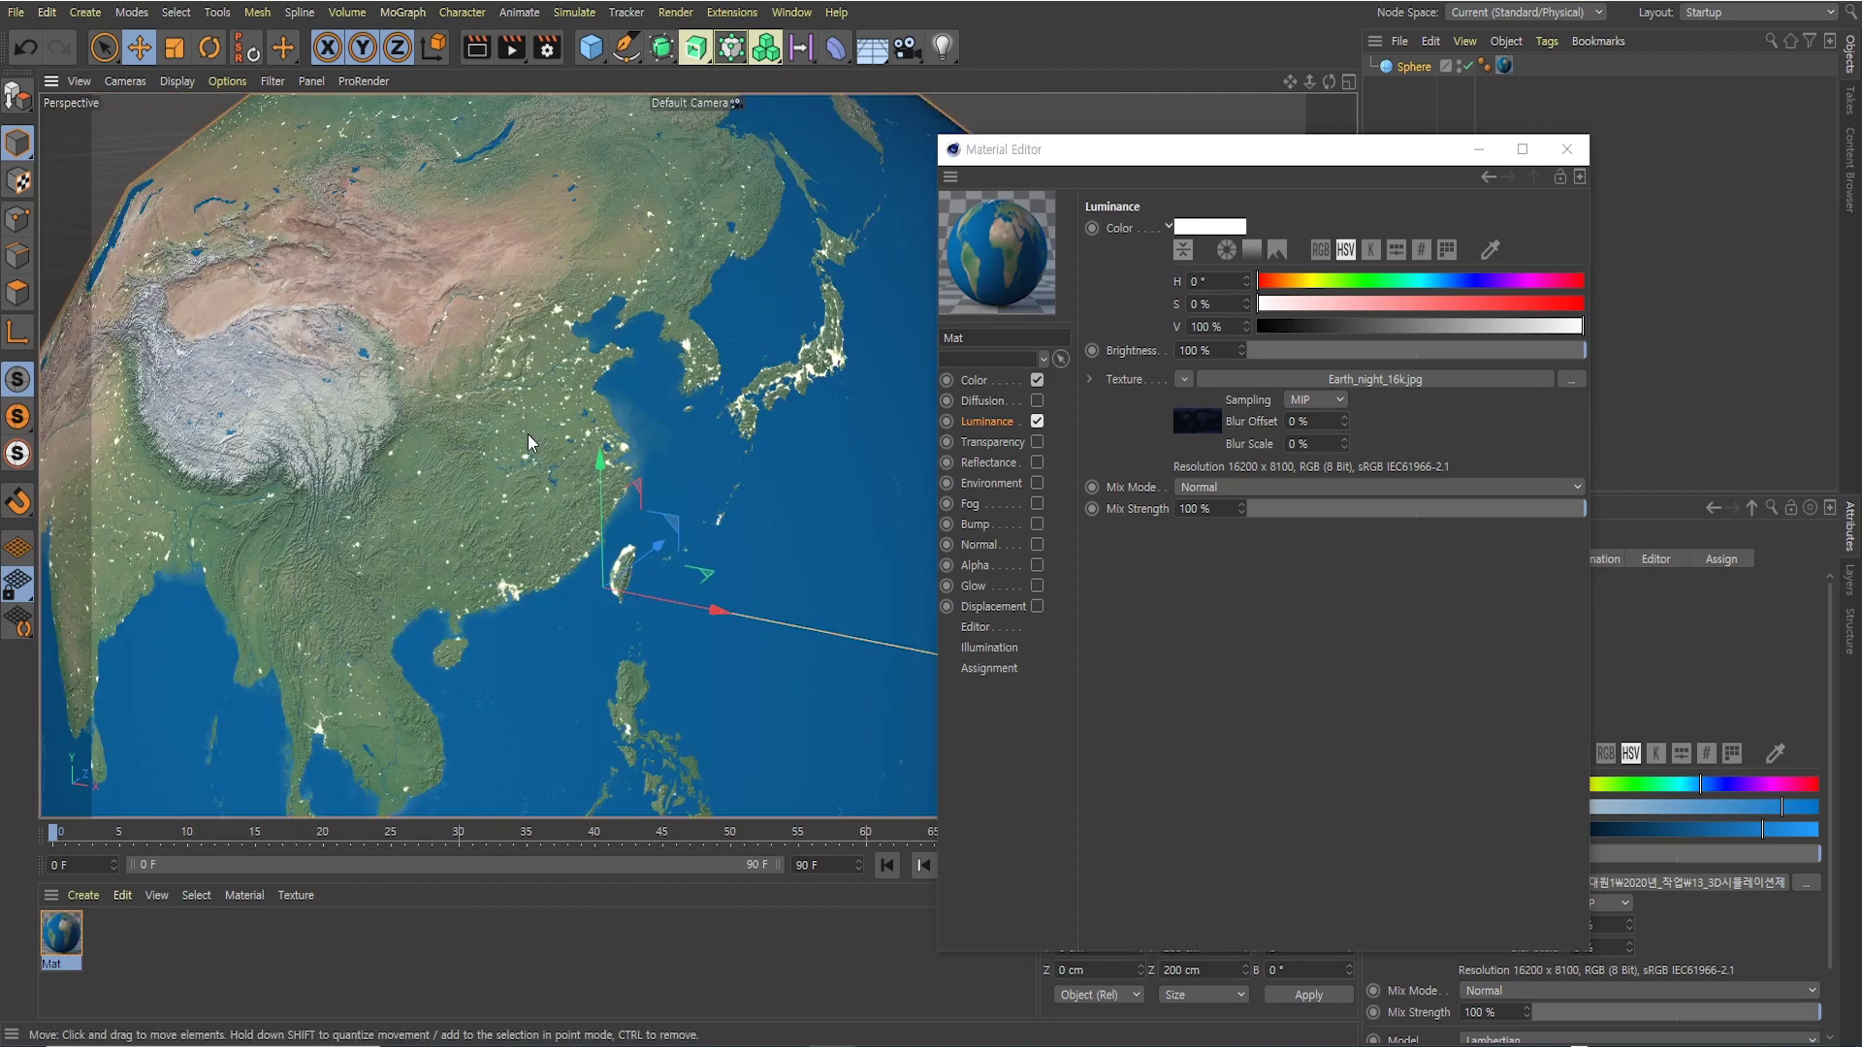
mouse_move(585, 397)
alt+mouse_down()
mouse_move(687, 330)
mouse_move(650, 450)
alt+mouse_up()
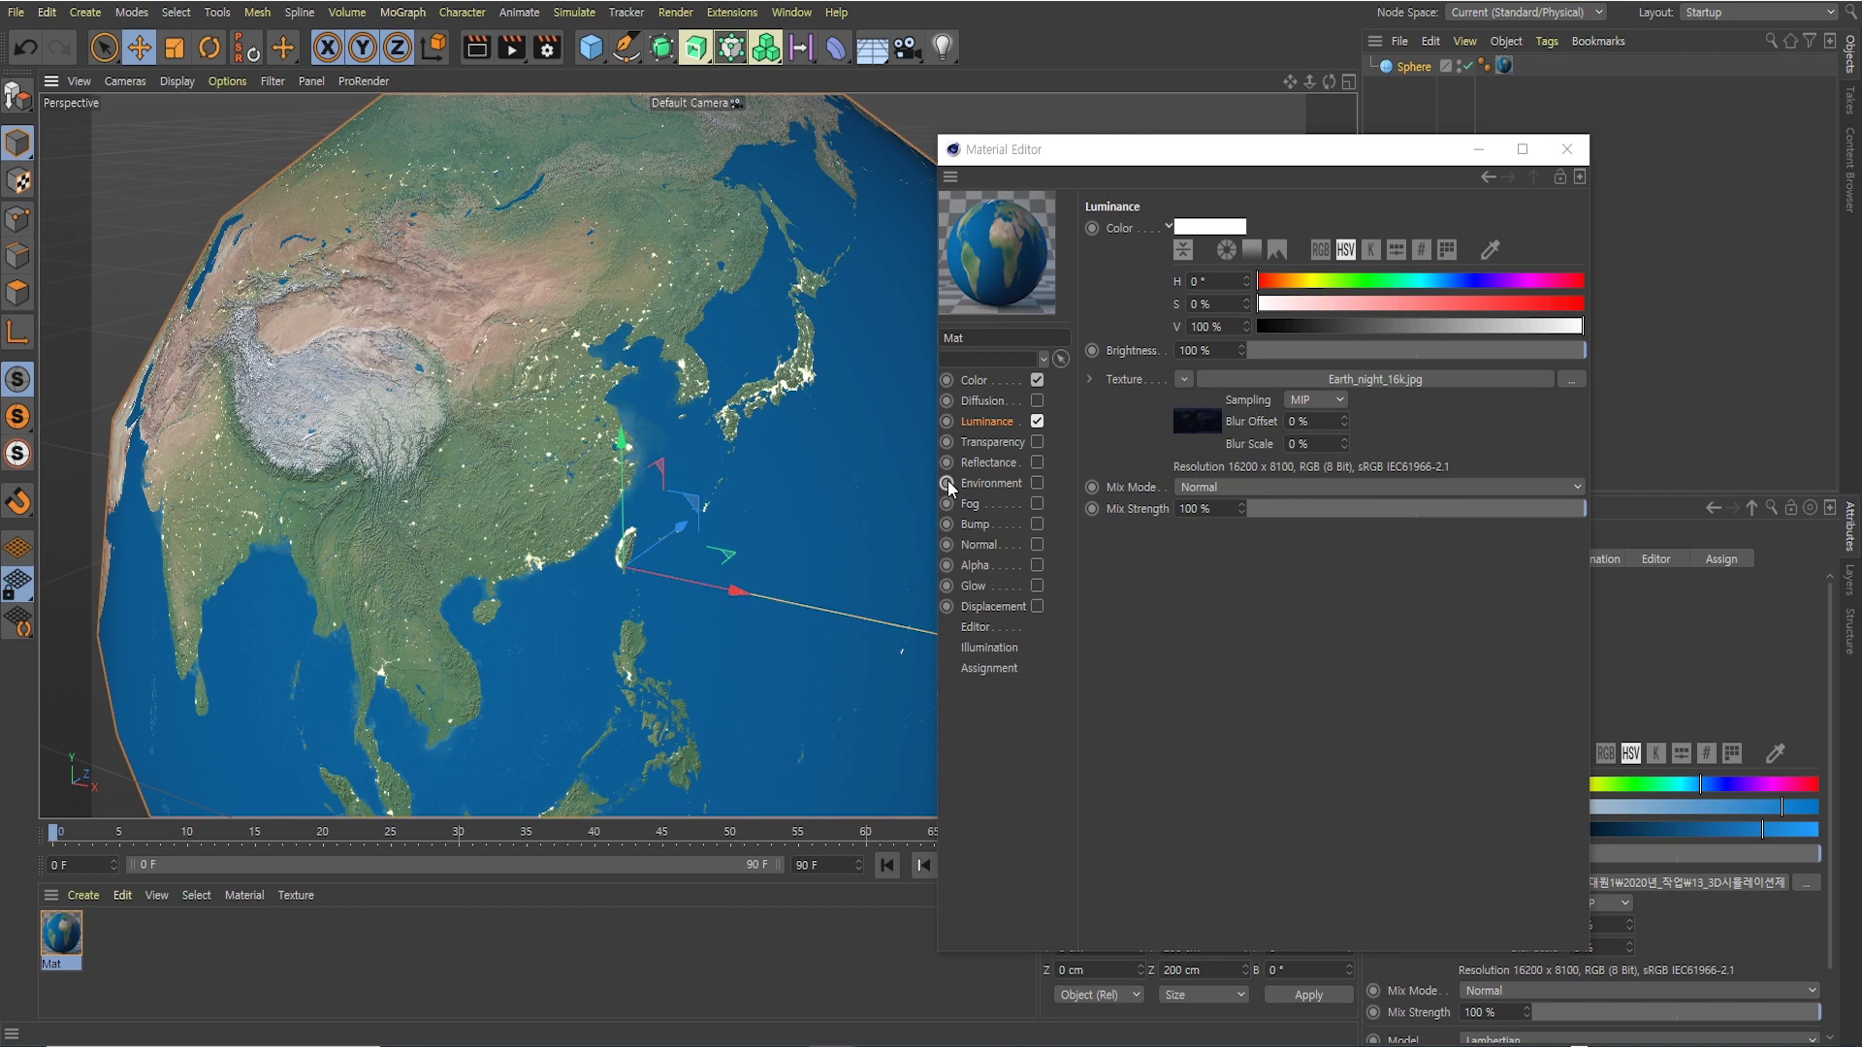
key(h)
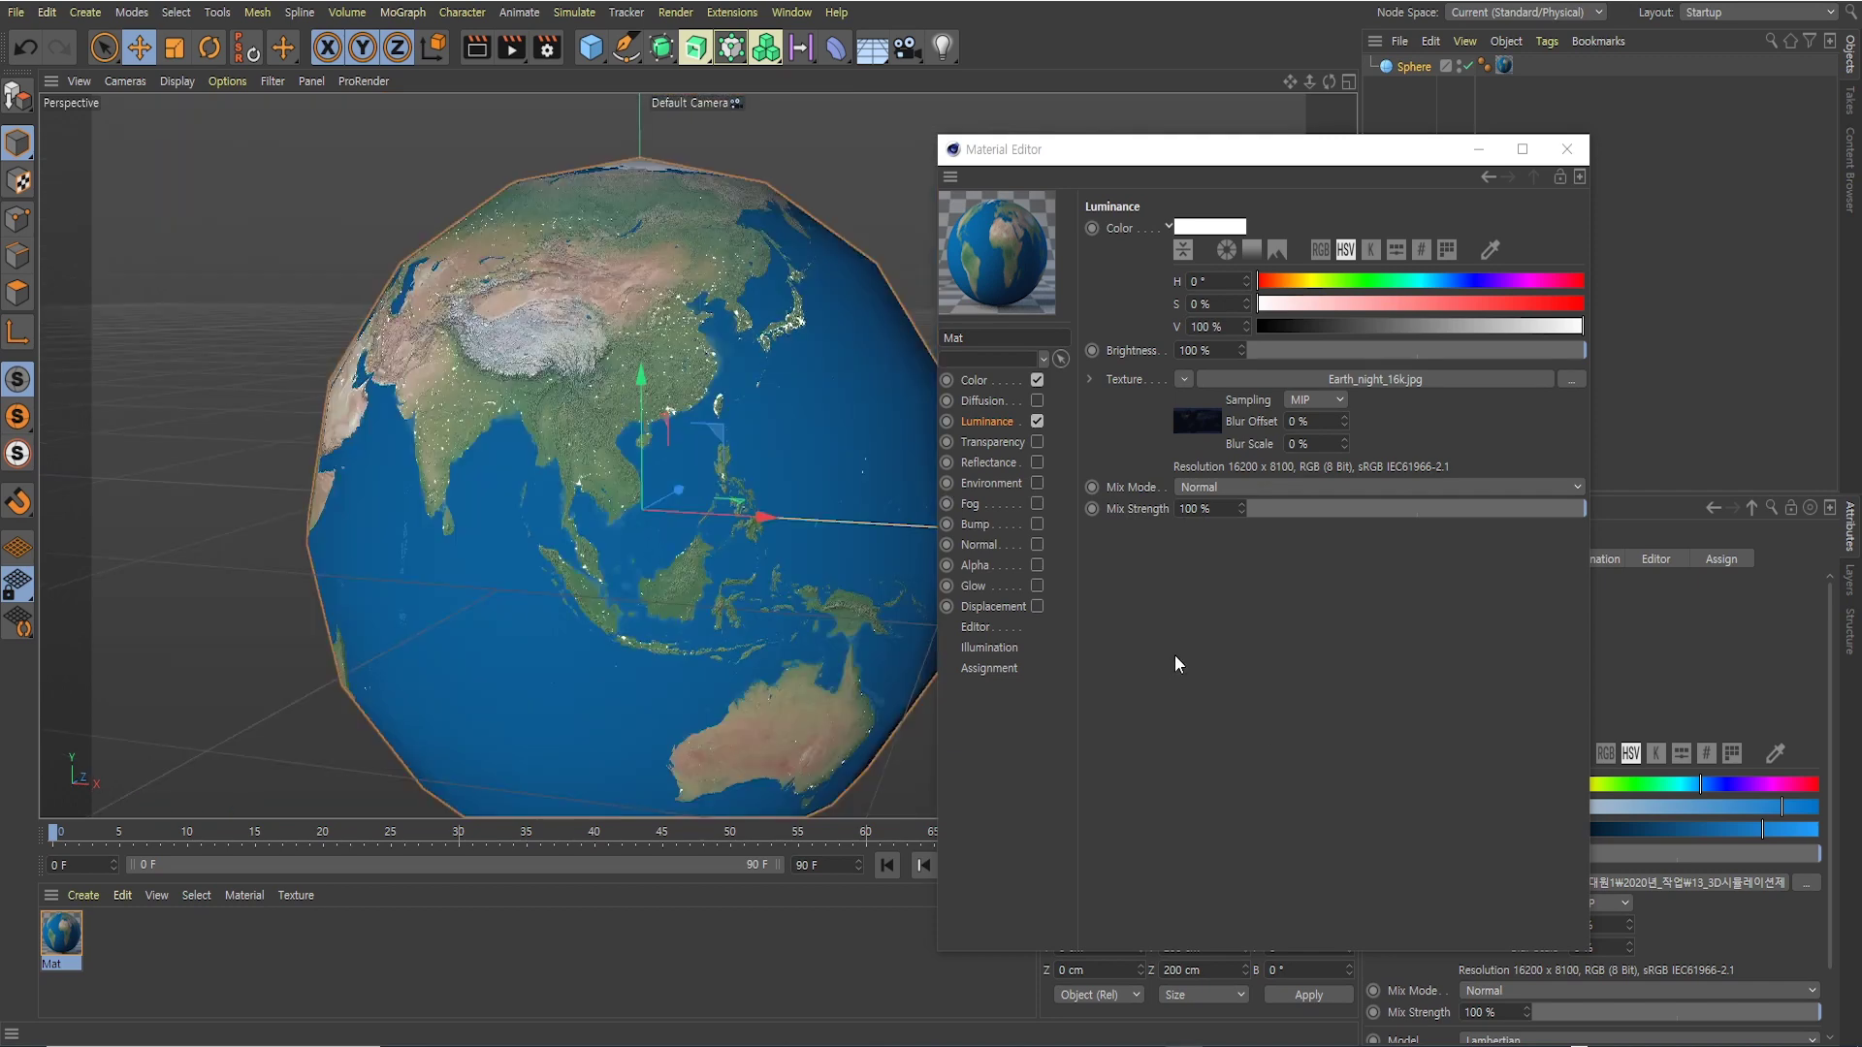
Preview glass Transparency on the Earth material, then switch Transparency back off
click(984, 444)
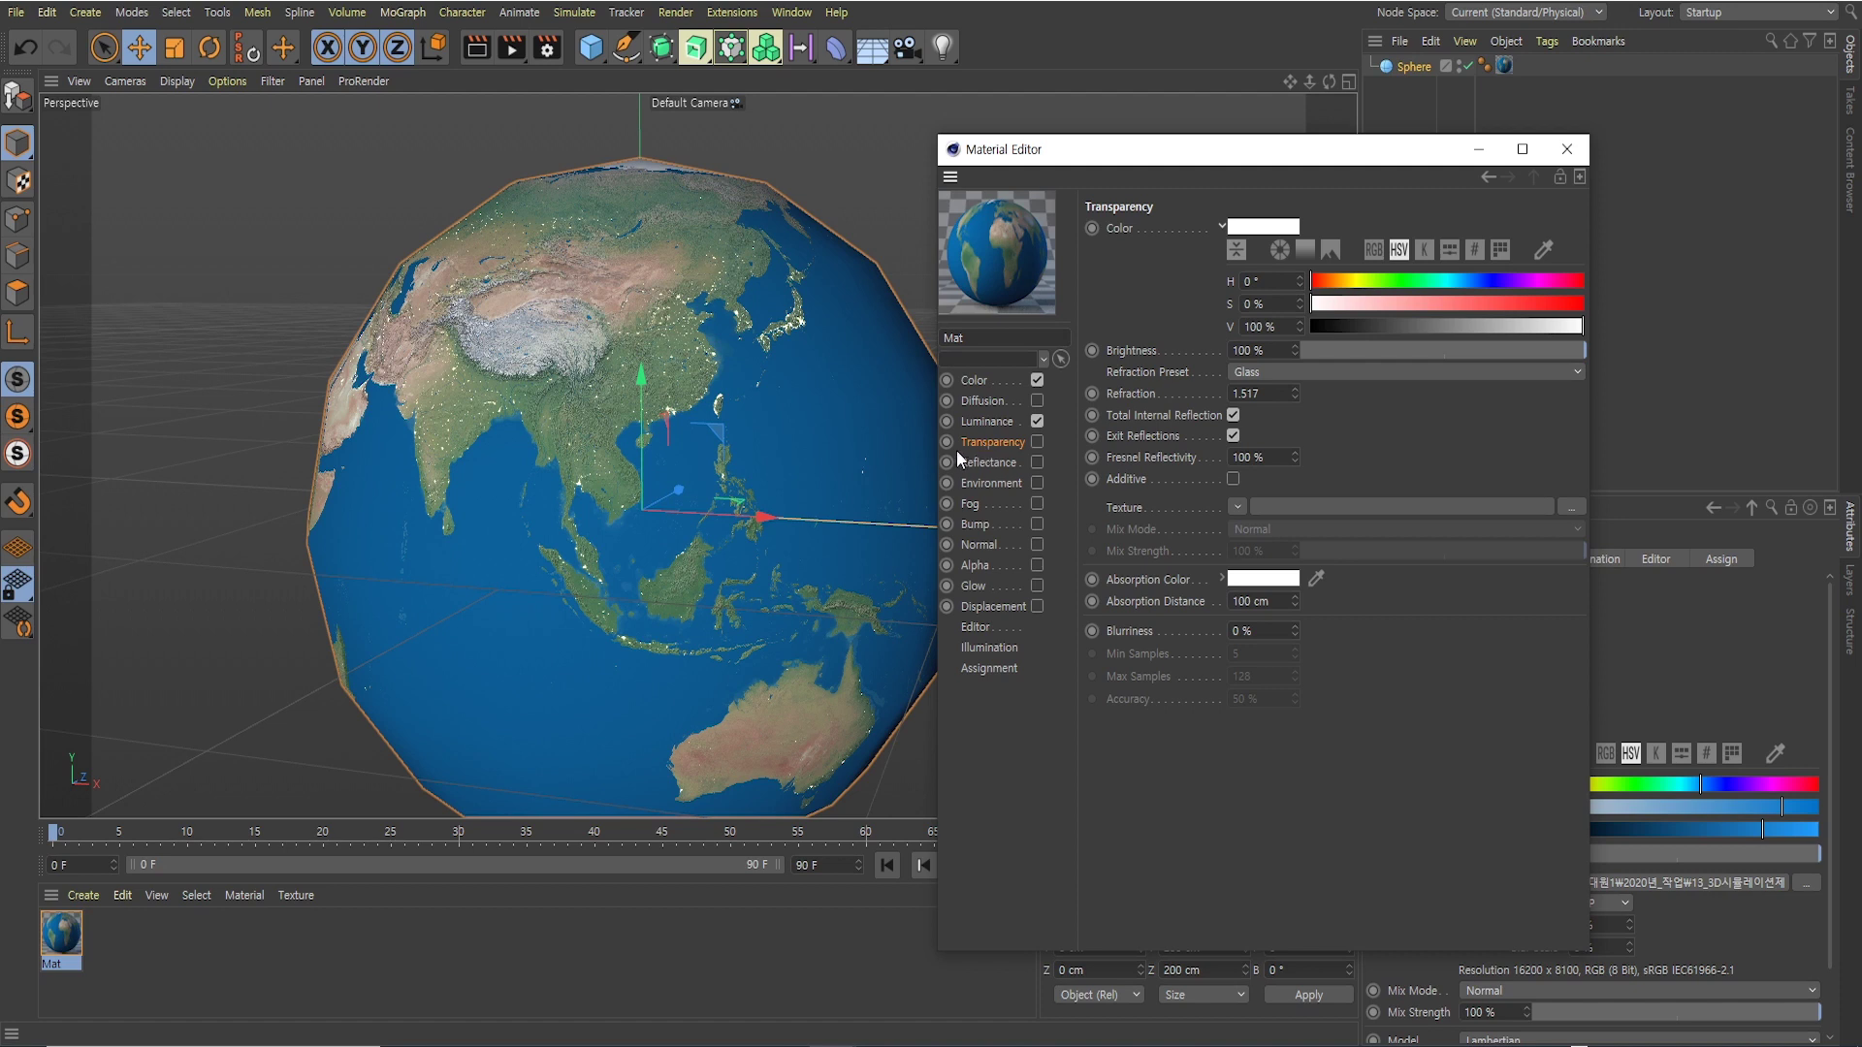
click(1036, 442)
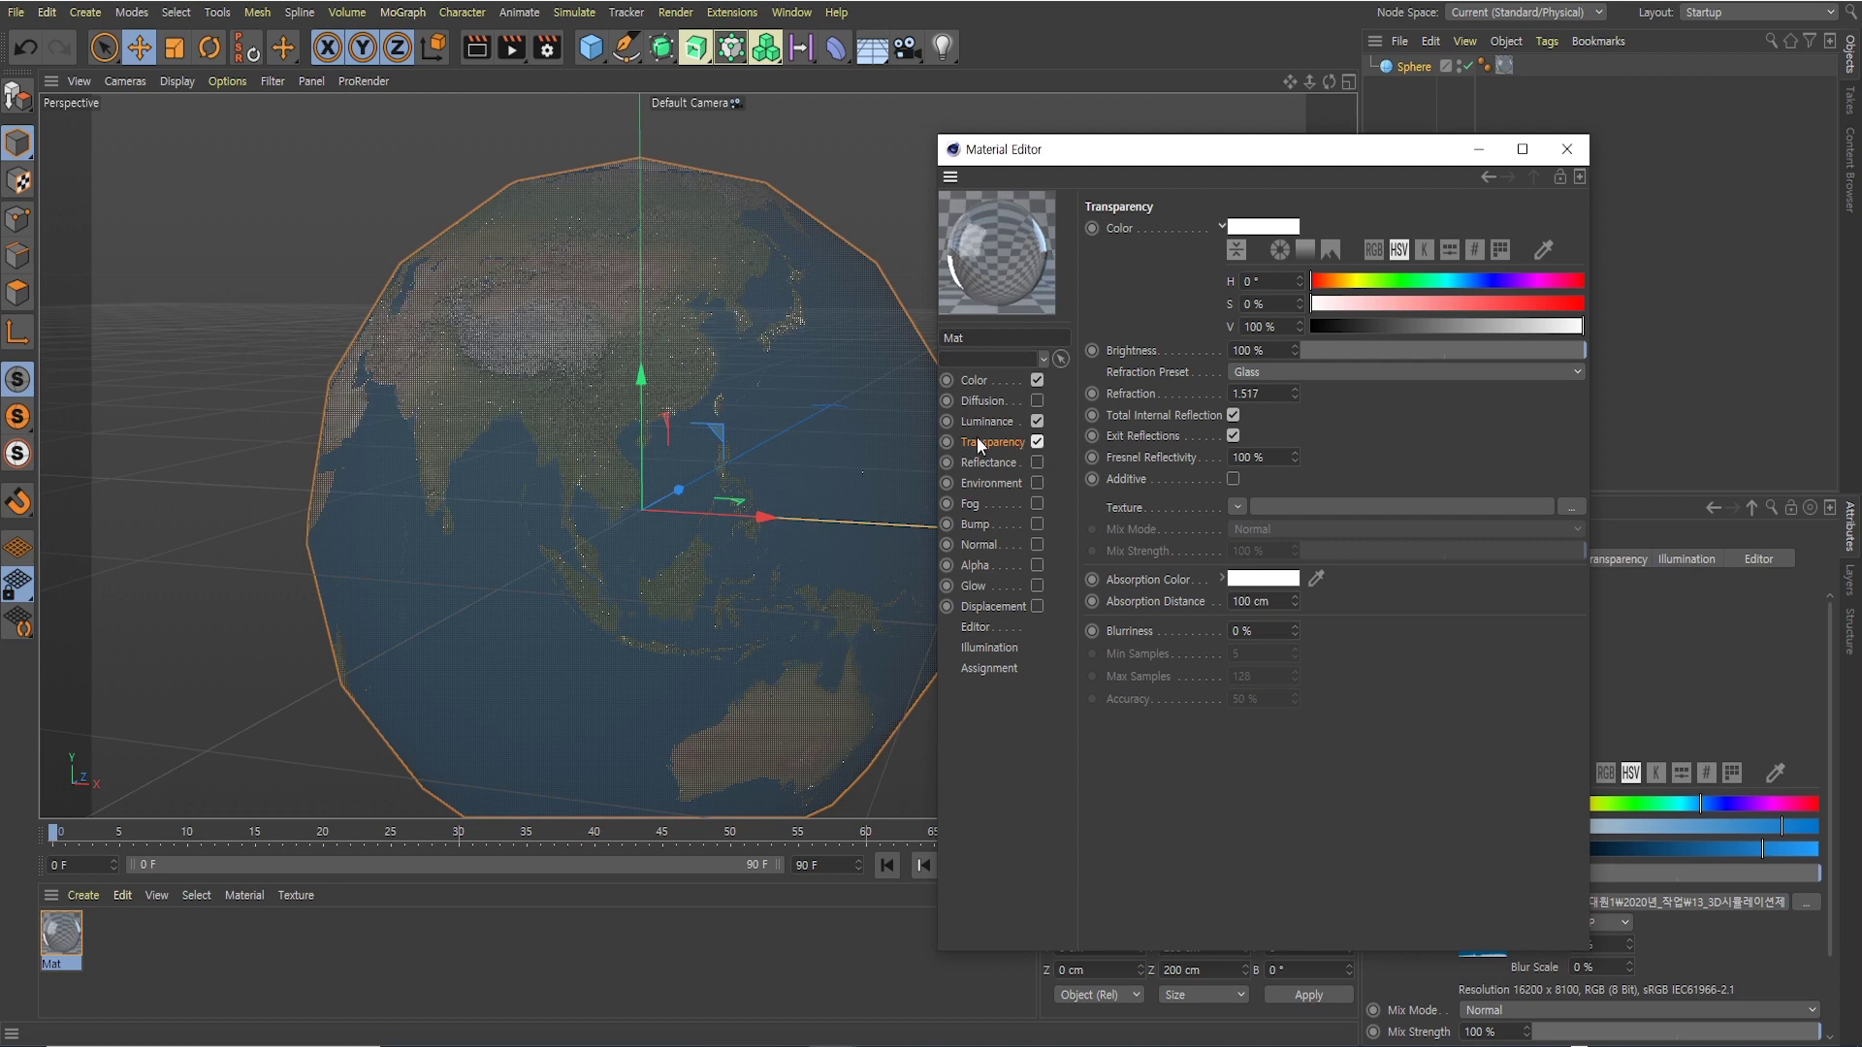
click(1037, 442)
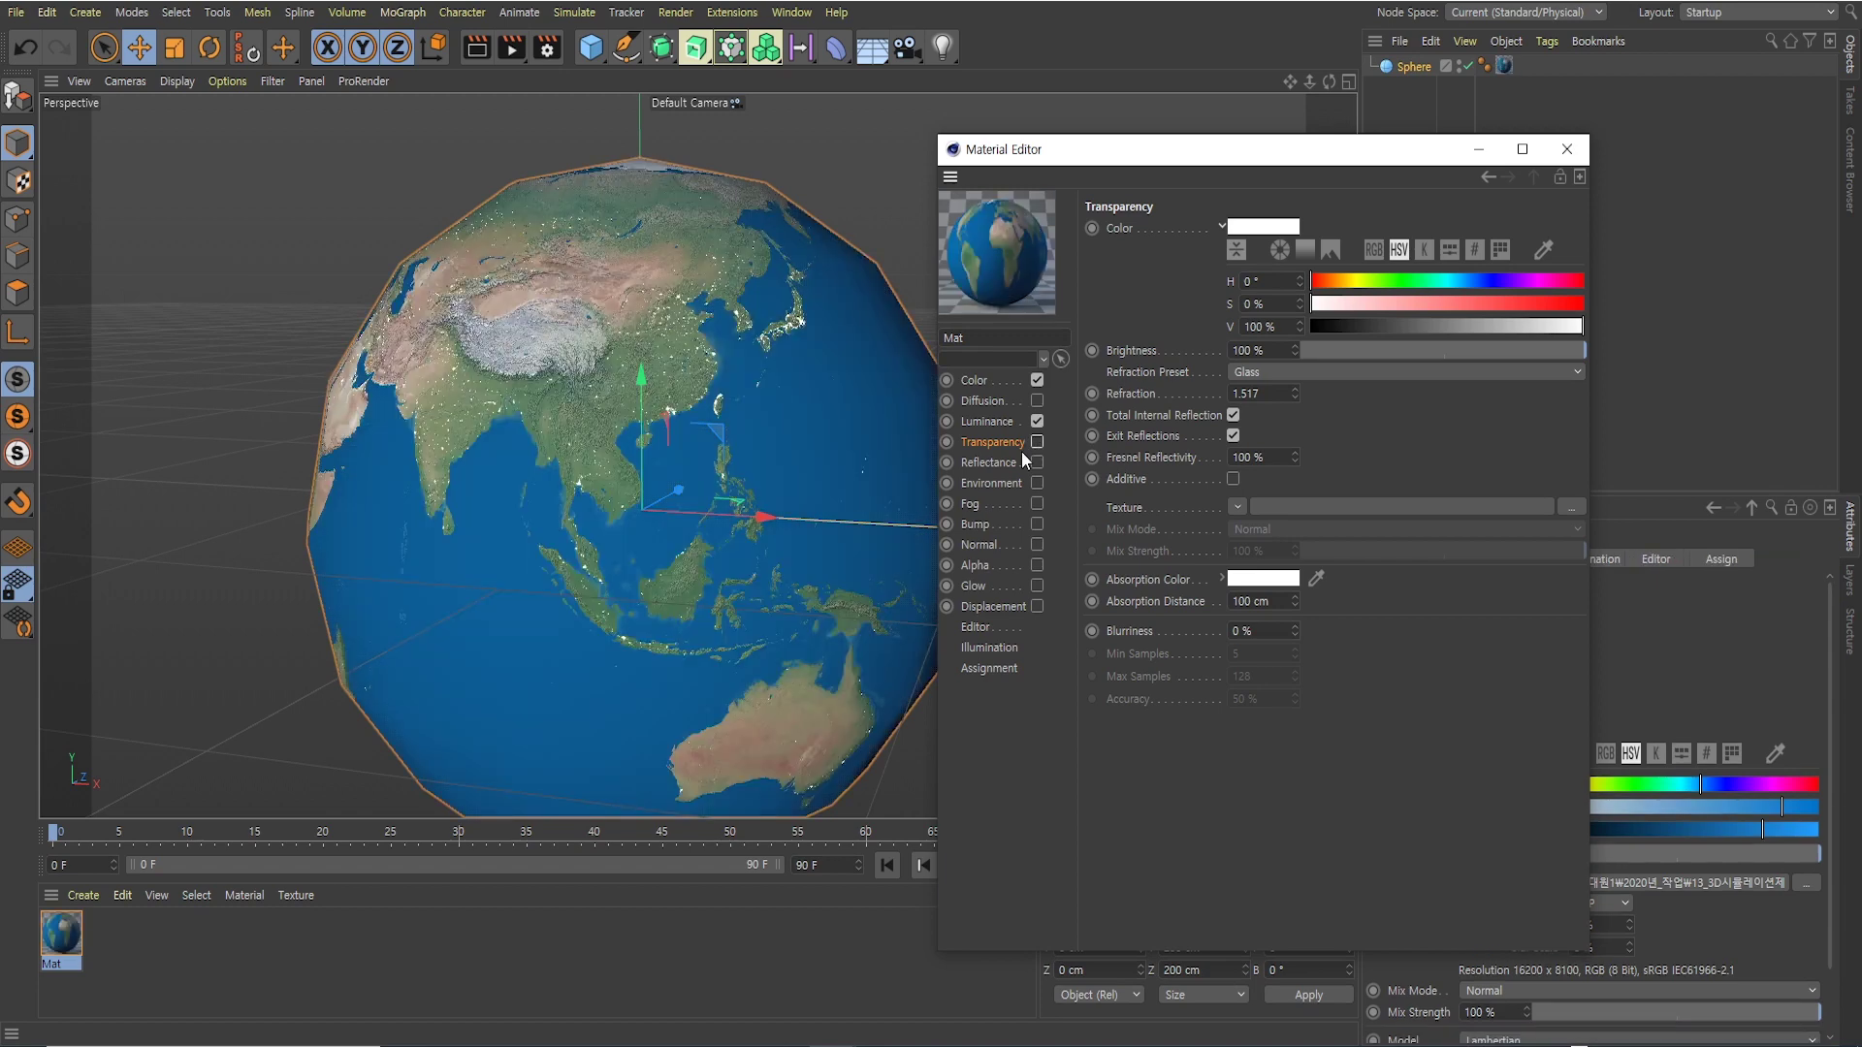
Add a Platonic solid and move it to the left of the globe
click(590, 46)
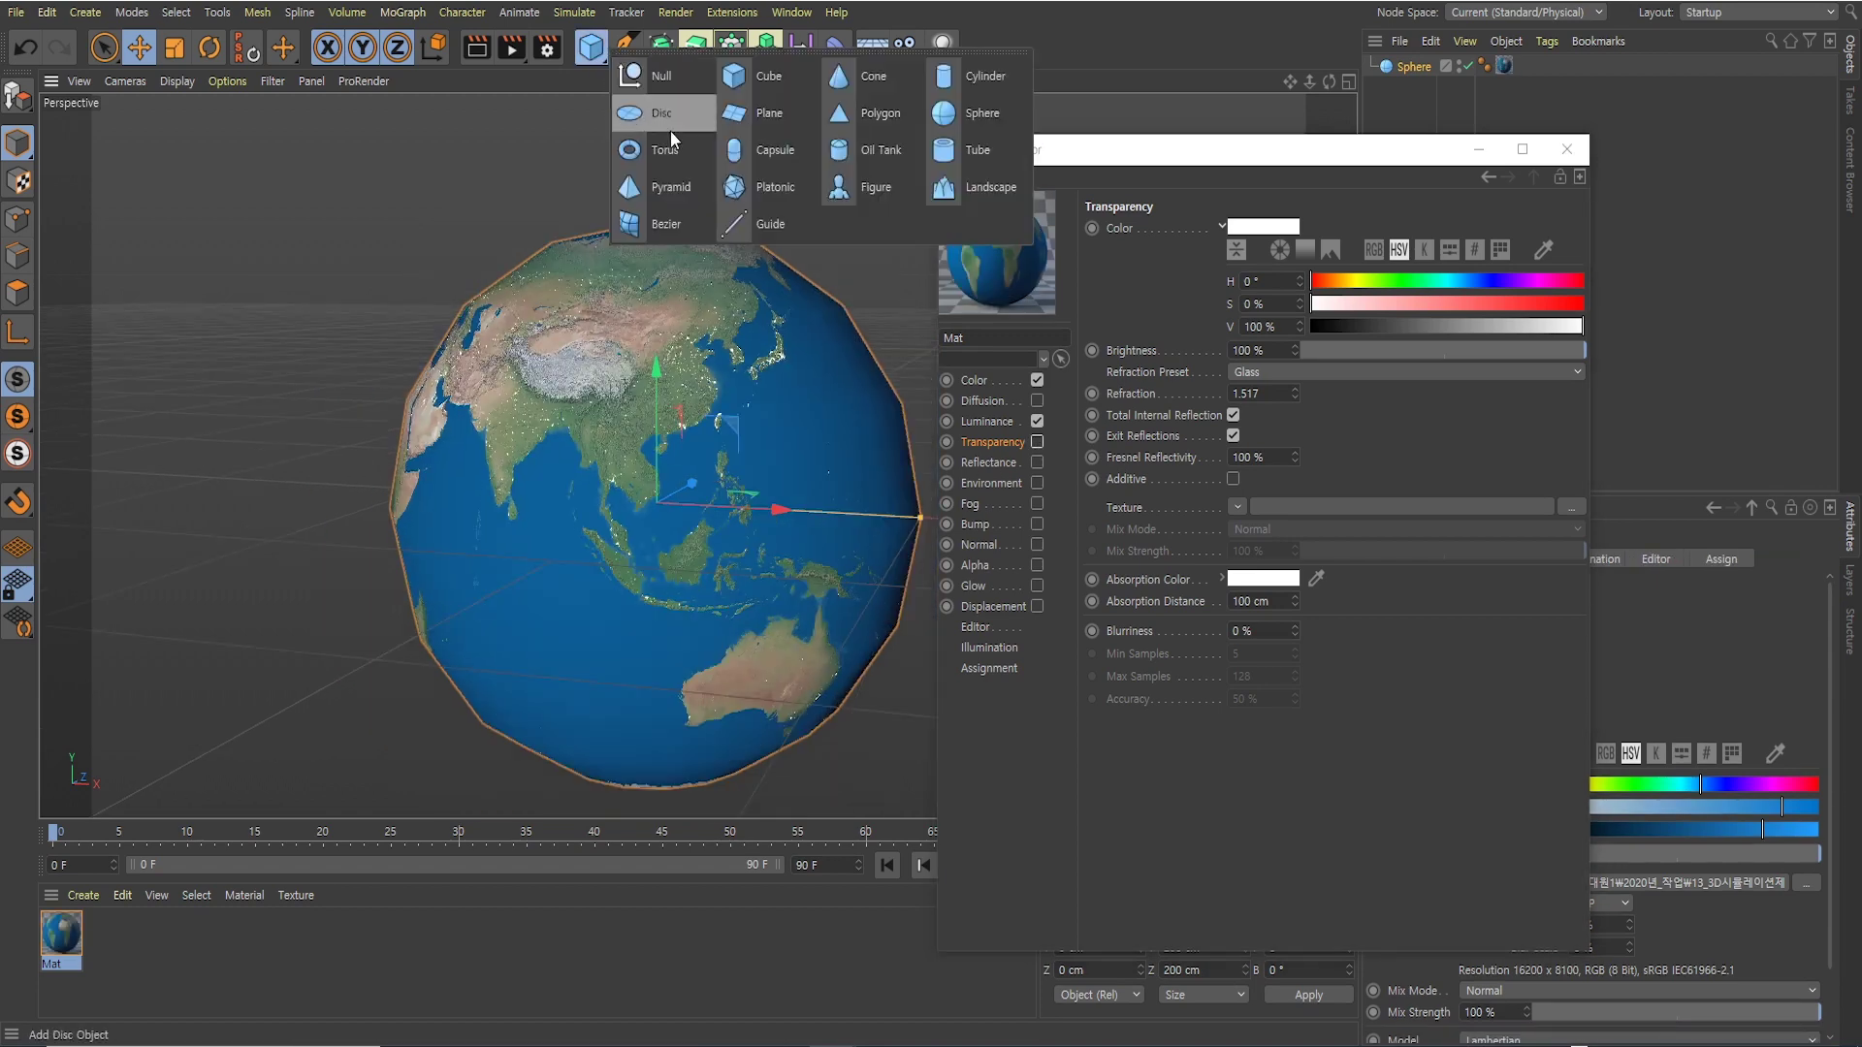
click(752, 188)
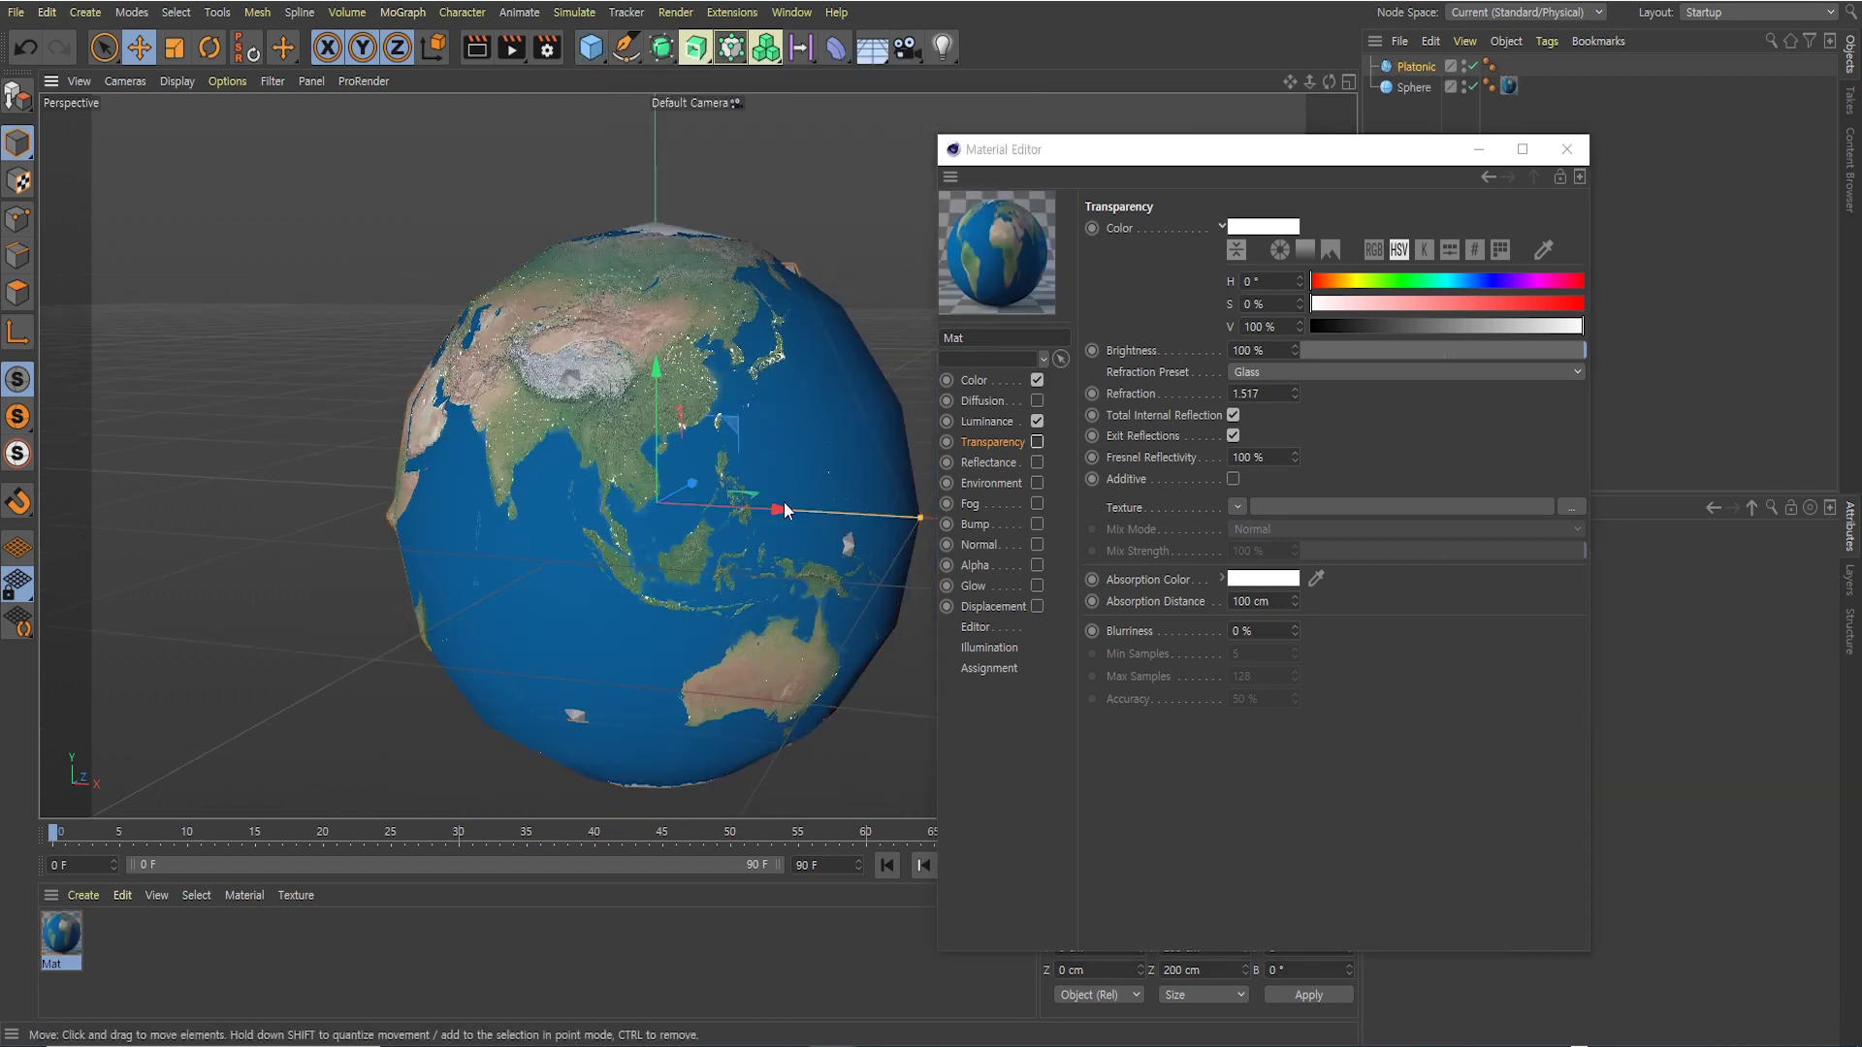
mouse_move(617, 485)
alt+mouse_down()
mouse_move(813, 529)
mouse_move(839, 503)
mouse_move(395, 463)
mouse_move(471, 440)
mouse_move(595, 469)
alt+mouse_up()
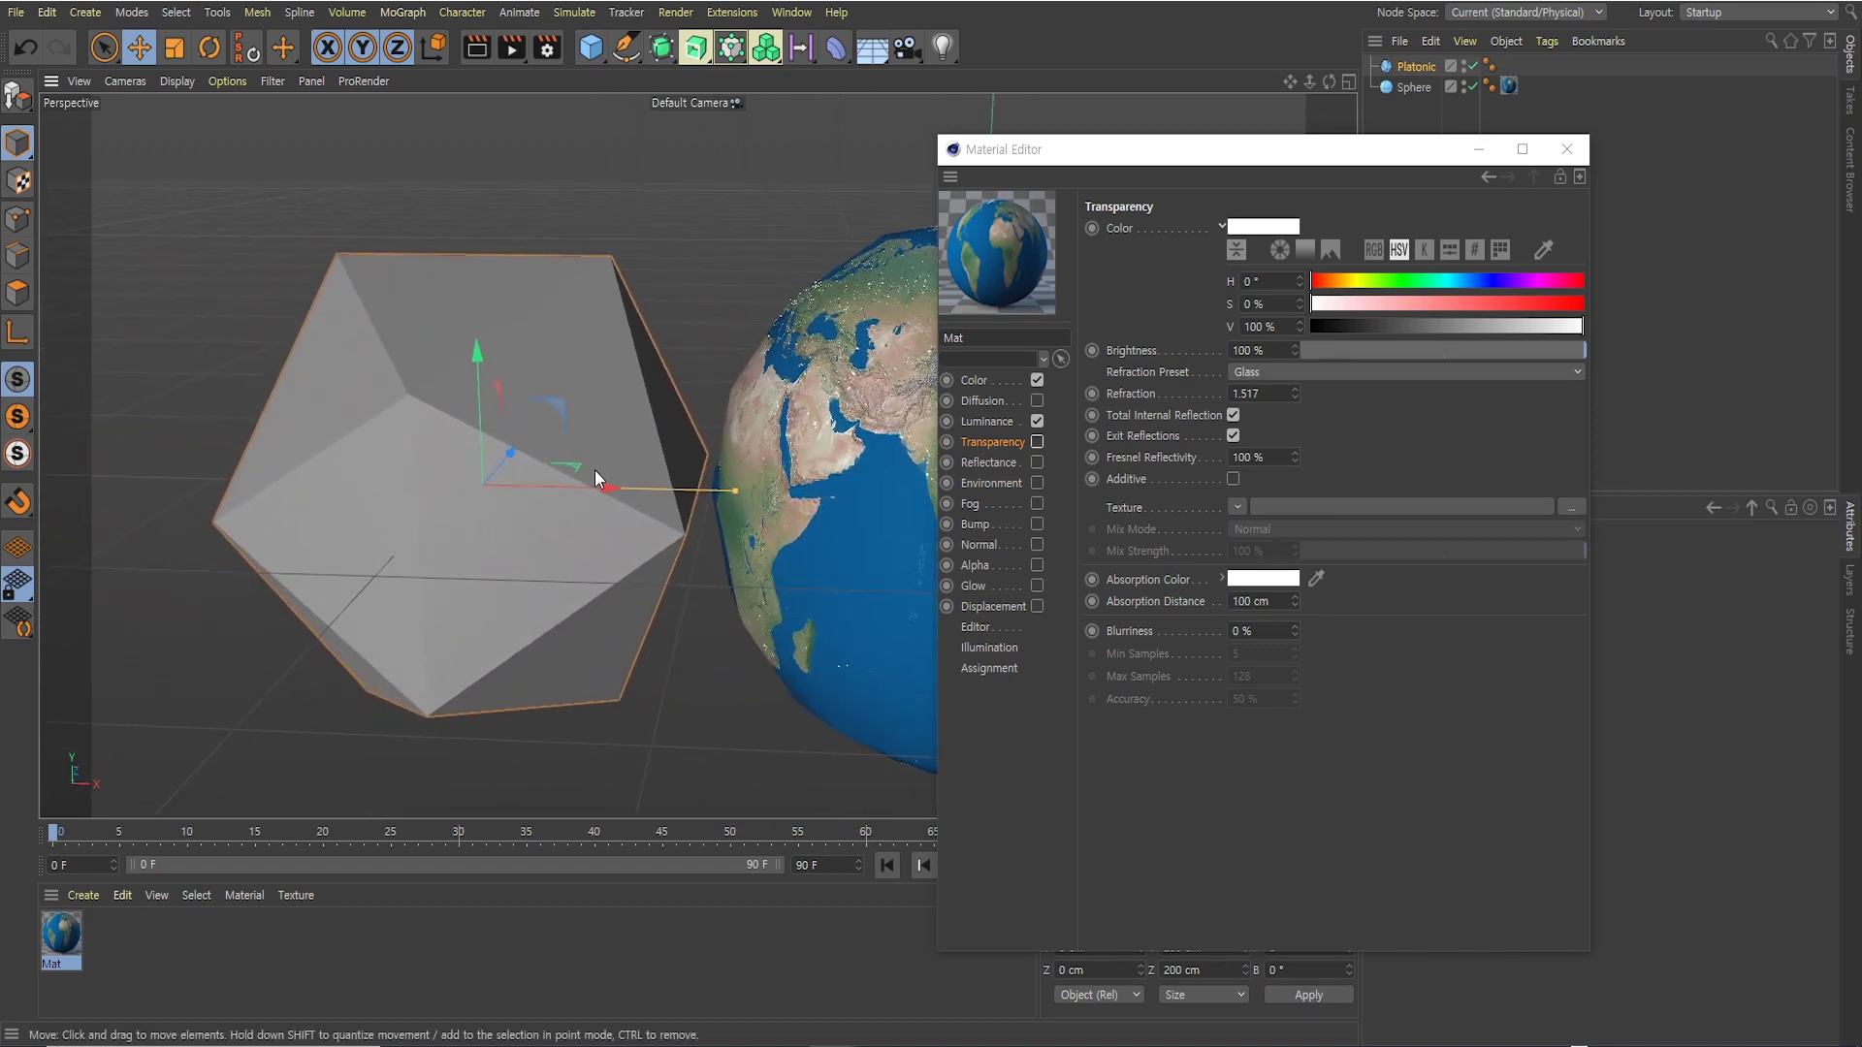
alt+drag(599, 534, 582, 601)
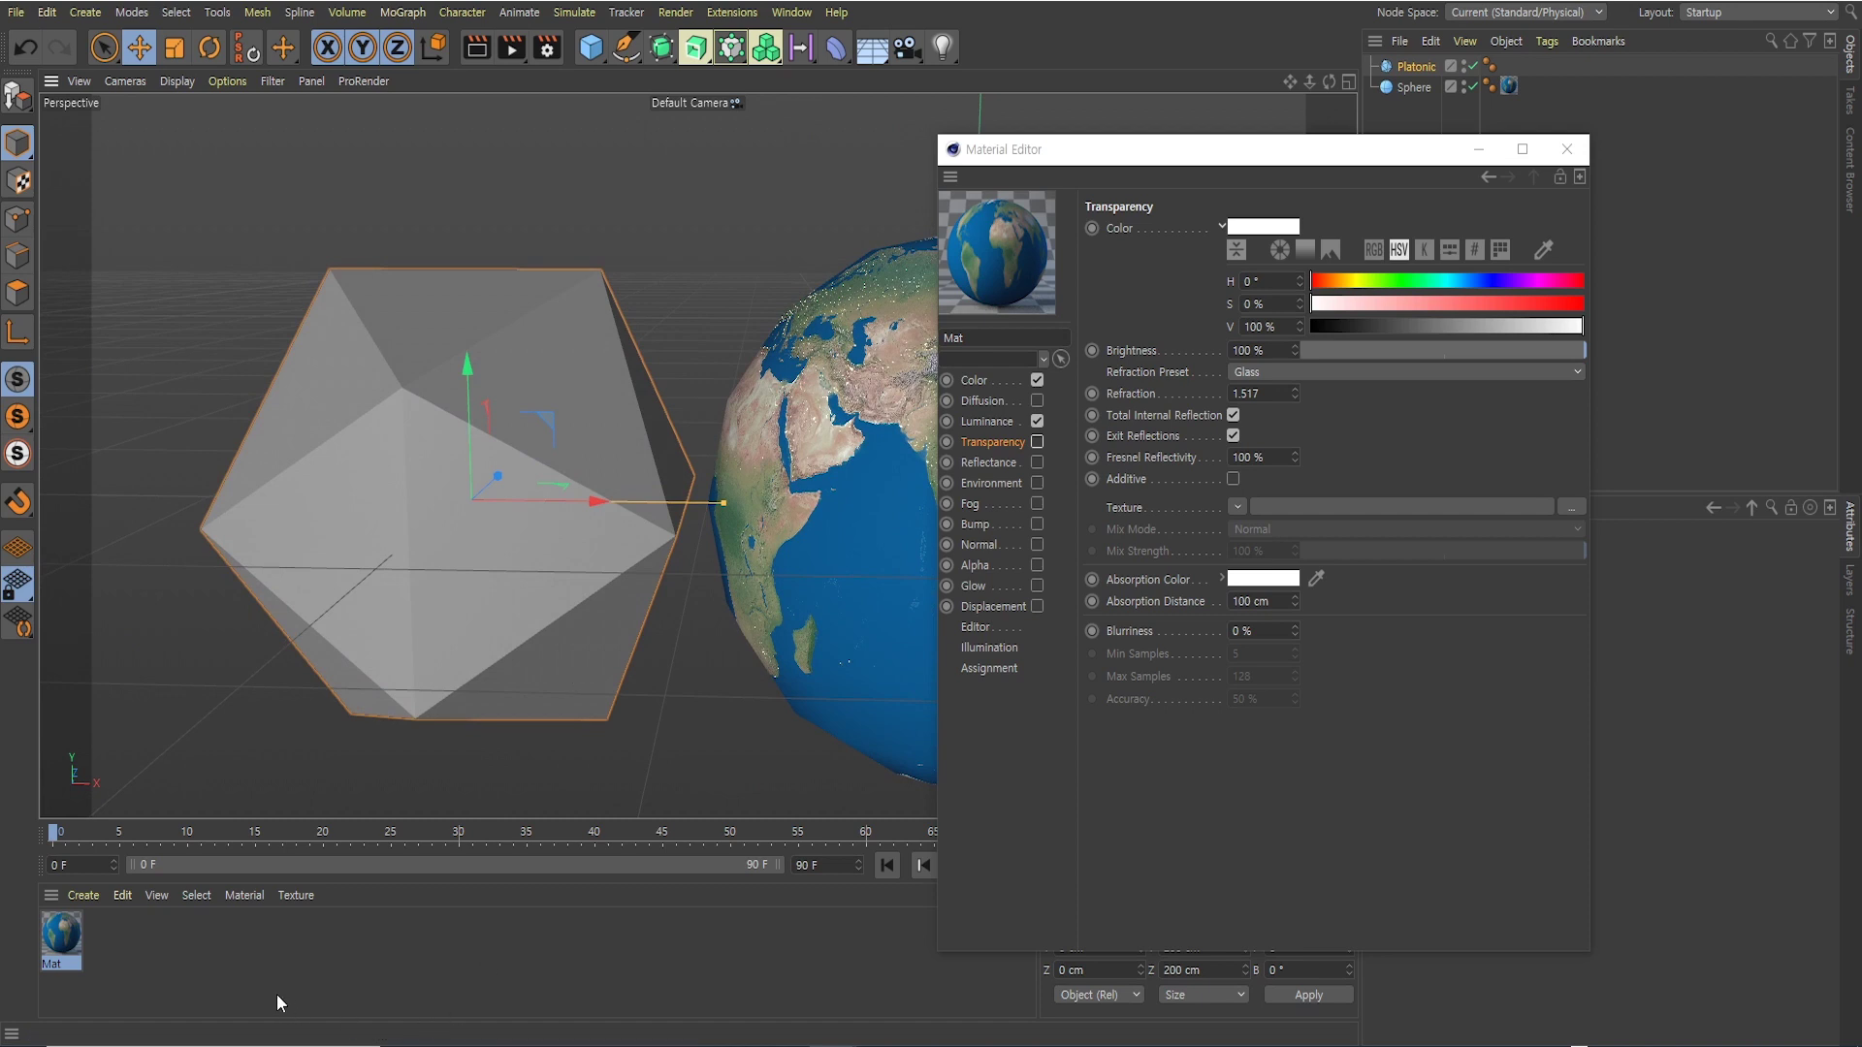
Create a transparent Mat.1 material, apply it to the Platonic, and render the view
double_click(157, 941)
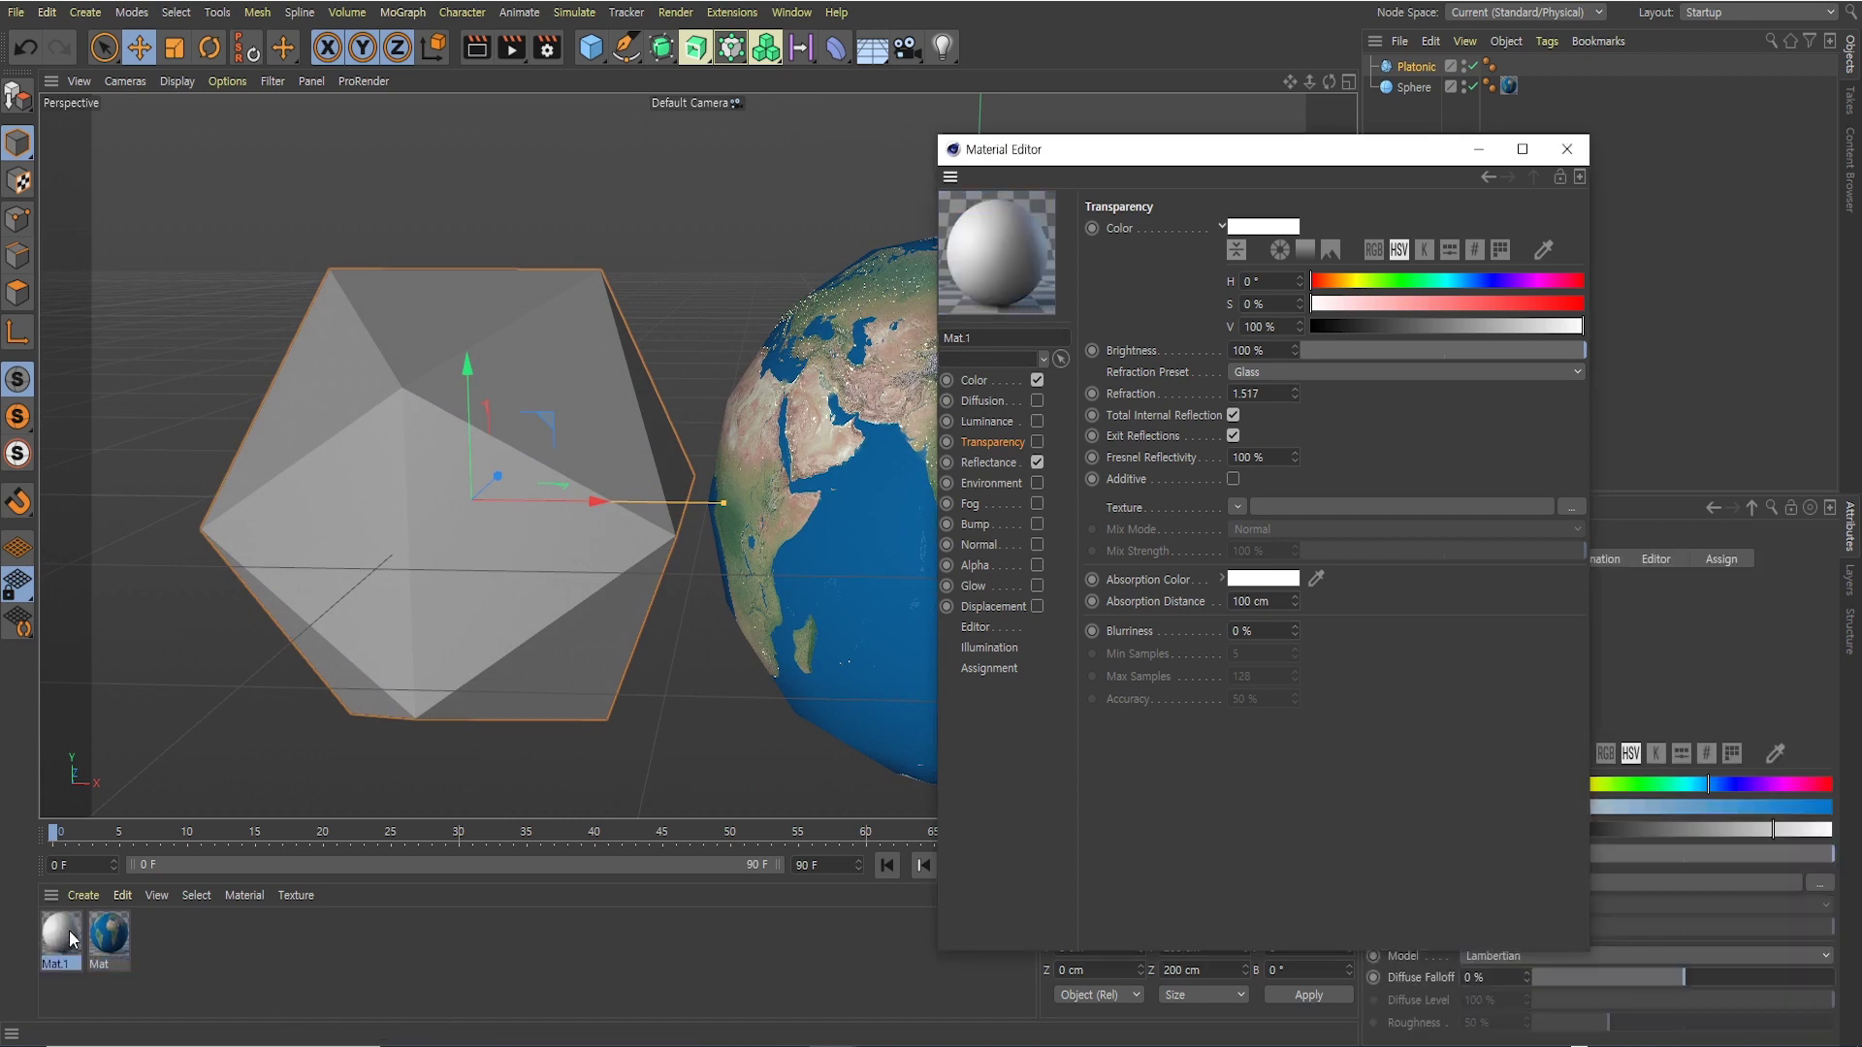
click(1038, 442)
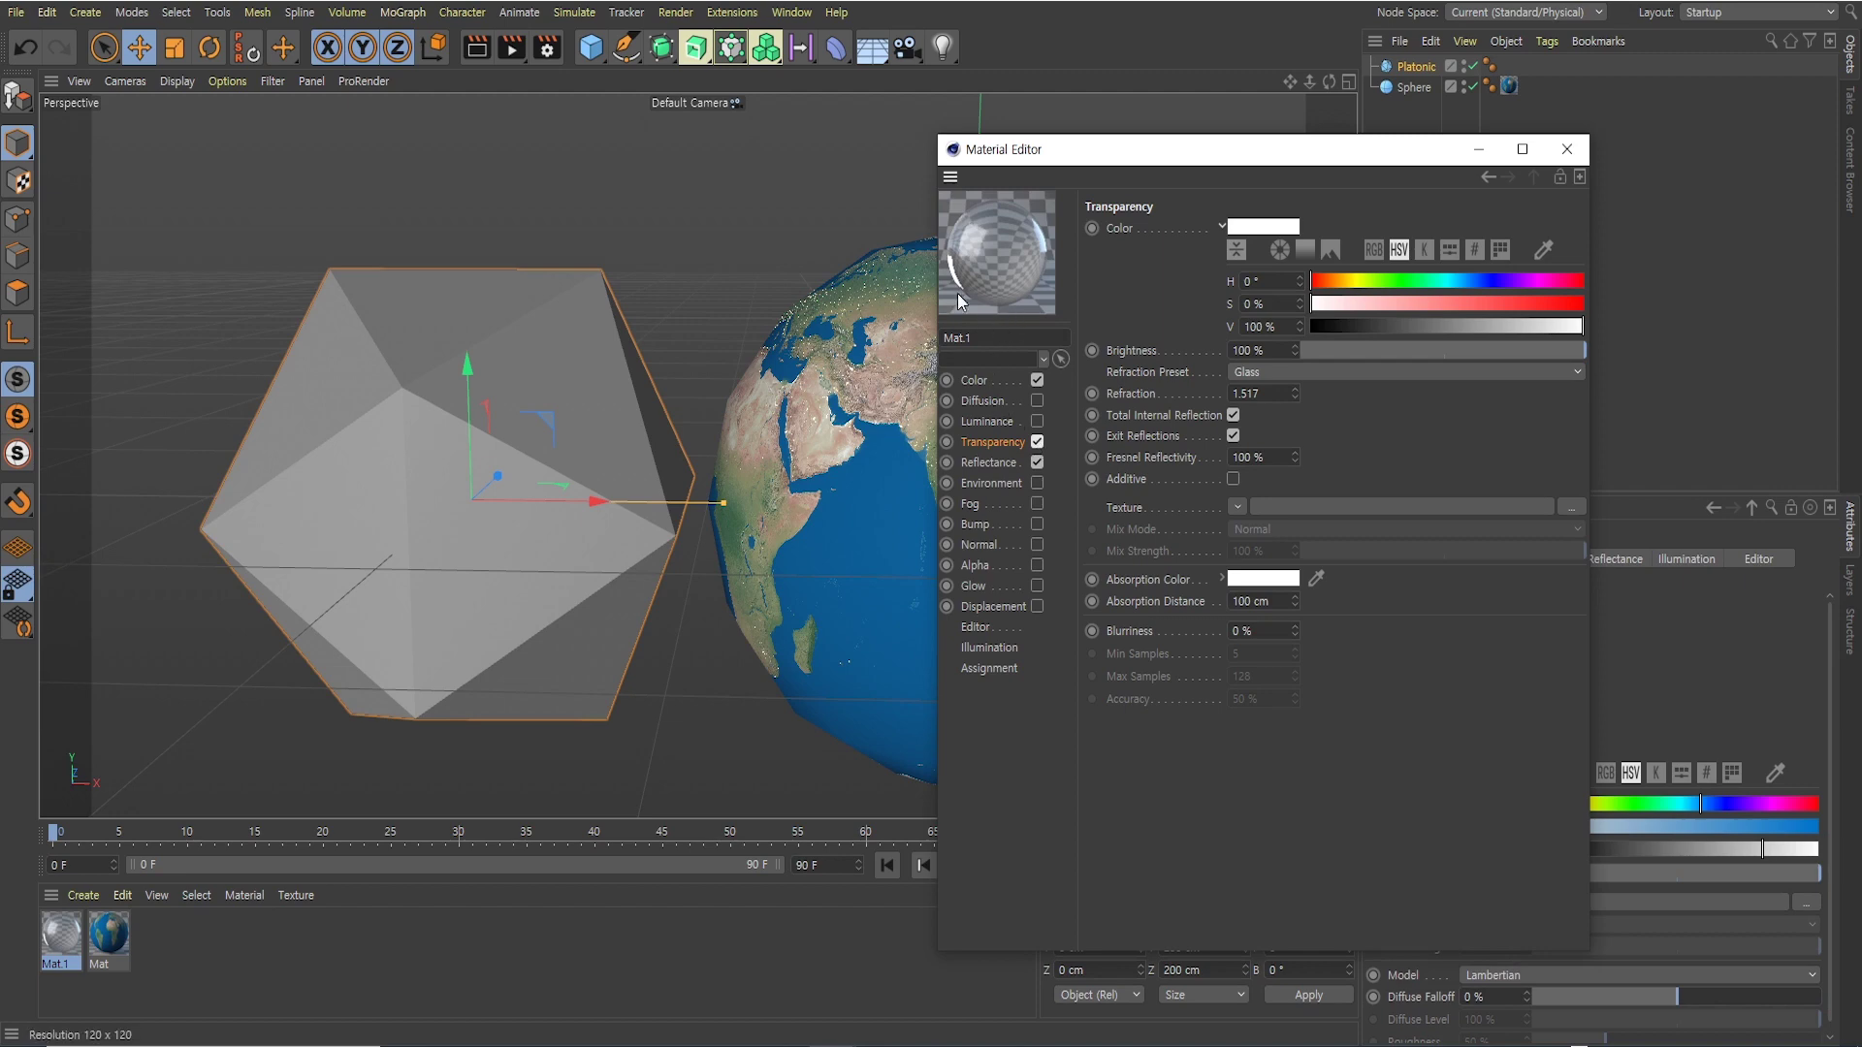
mouse_move(992, 312)
mouse_down()
mouse_move(470, 541)
mouse_move(521, 545)
mouse_up()
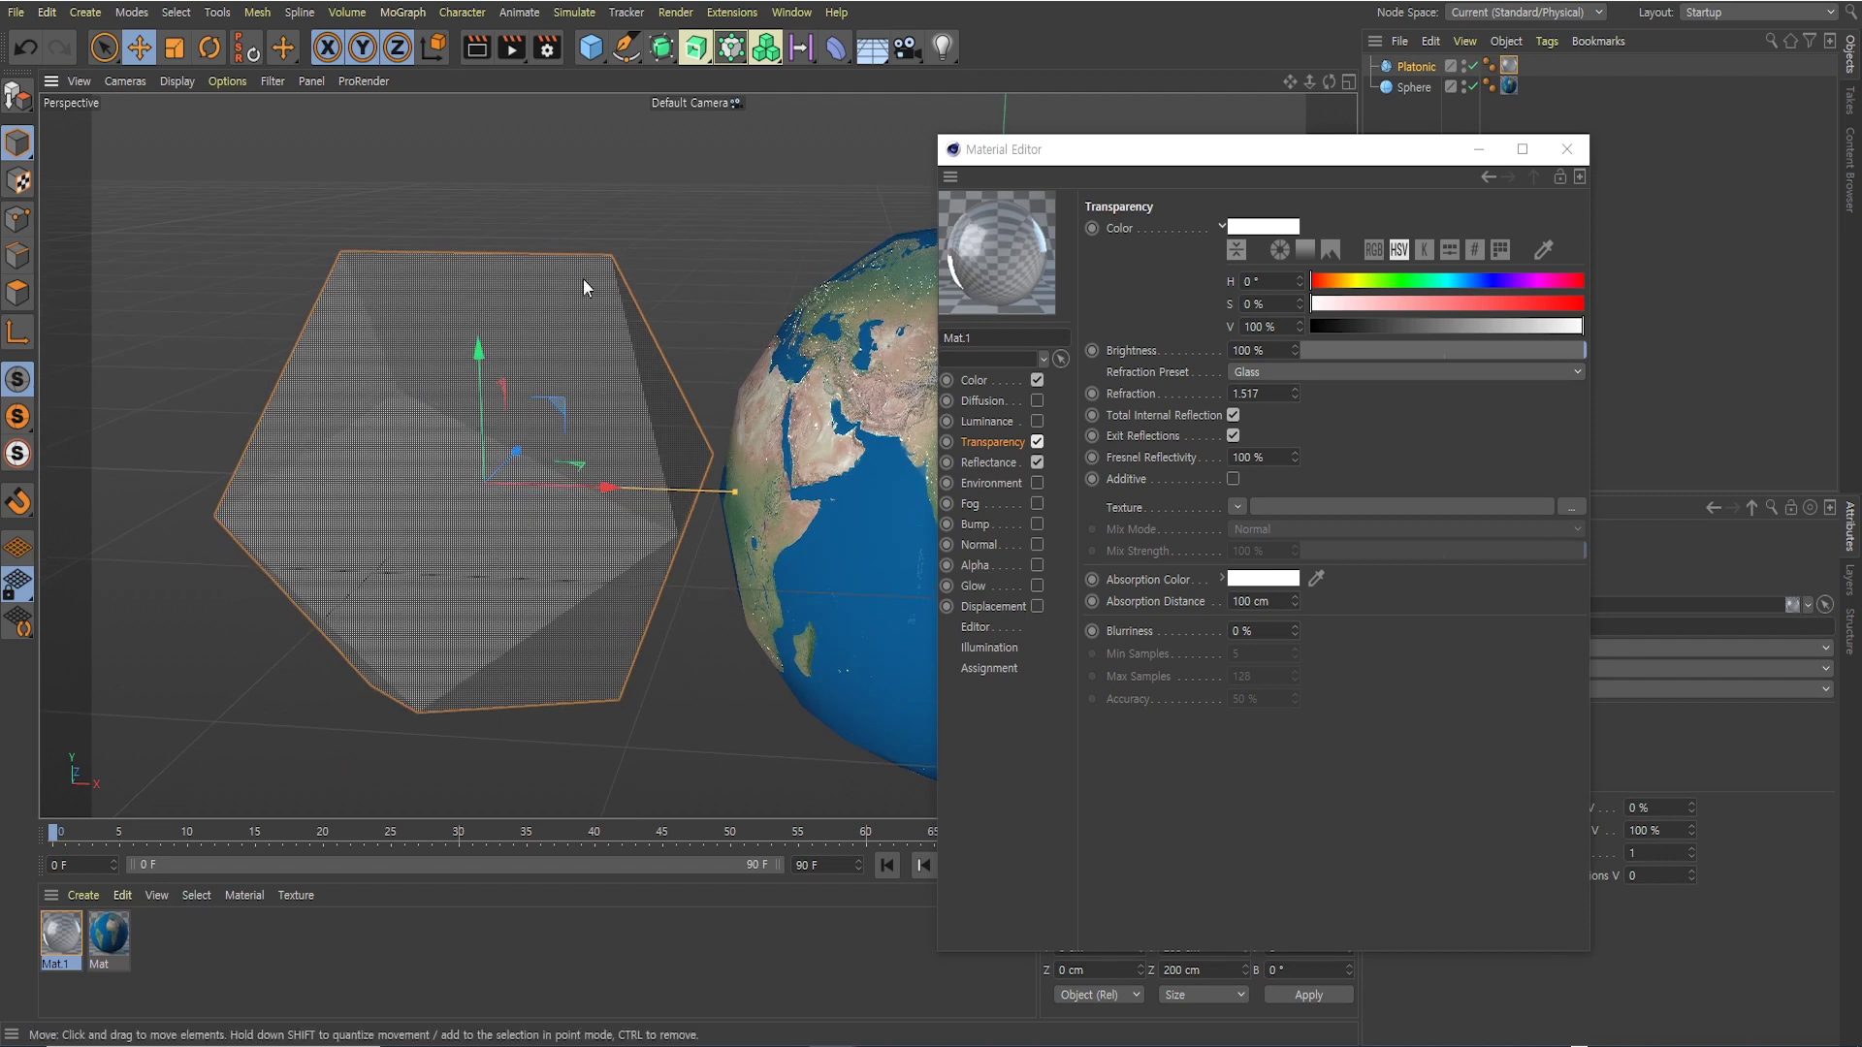
click(478, 50)
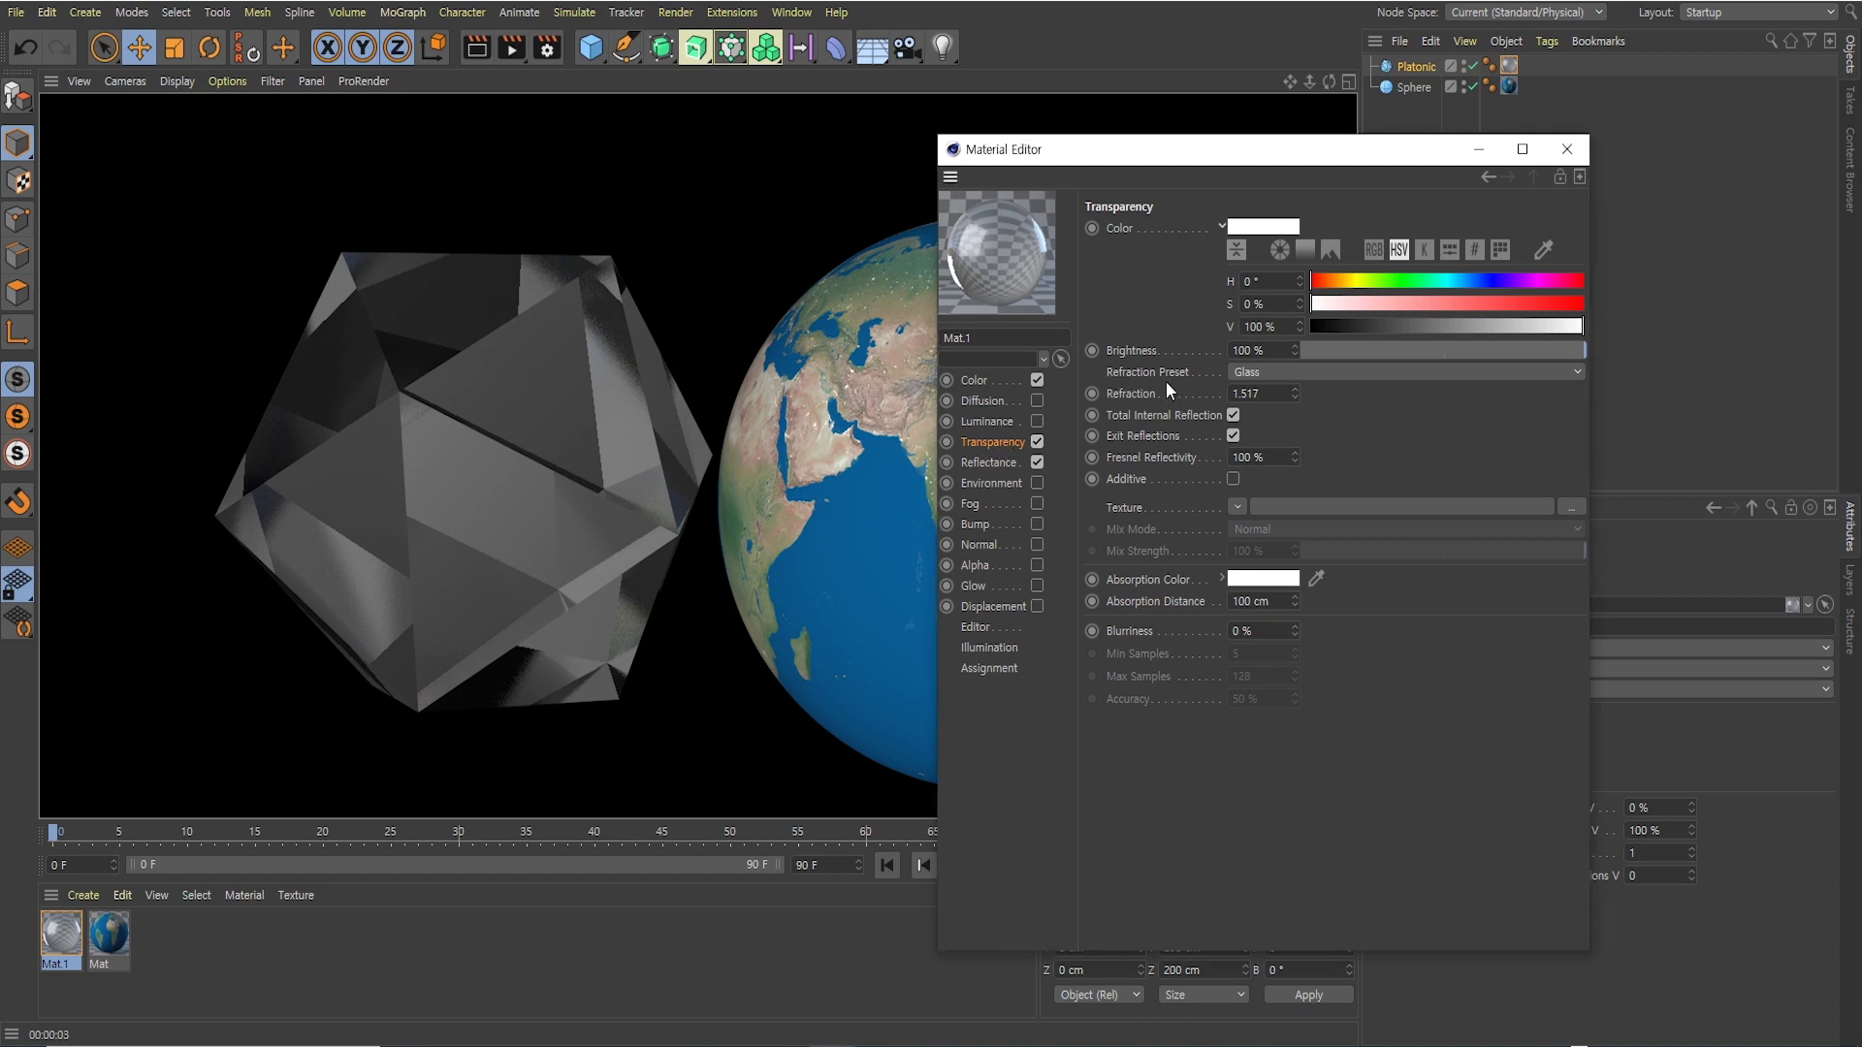
click(1255, 374)
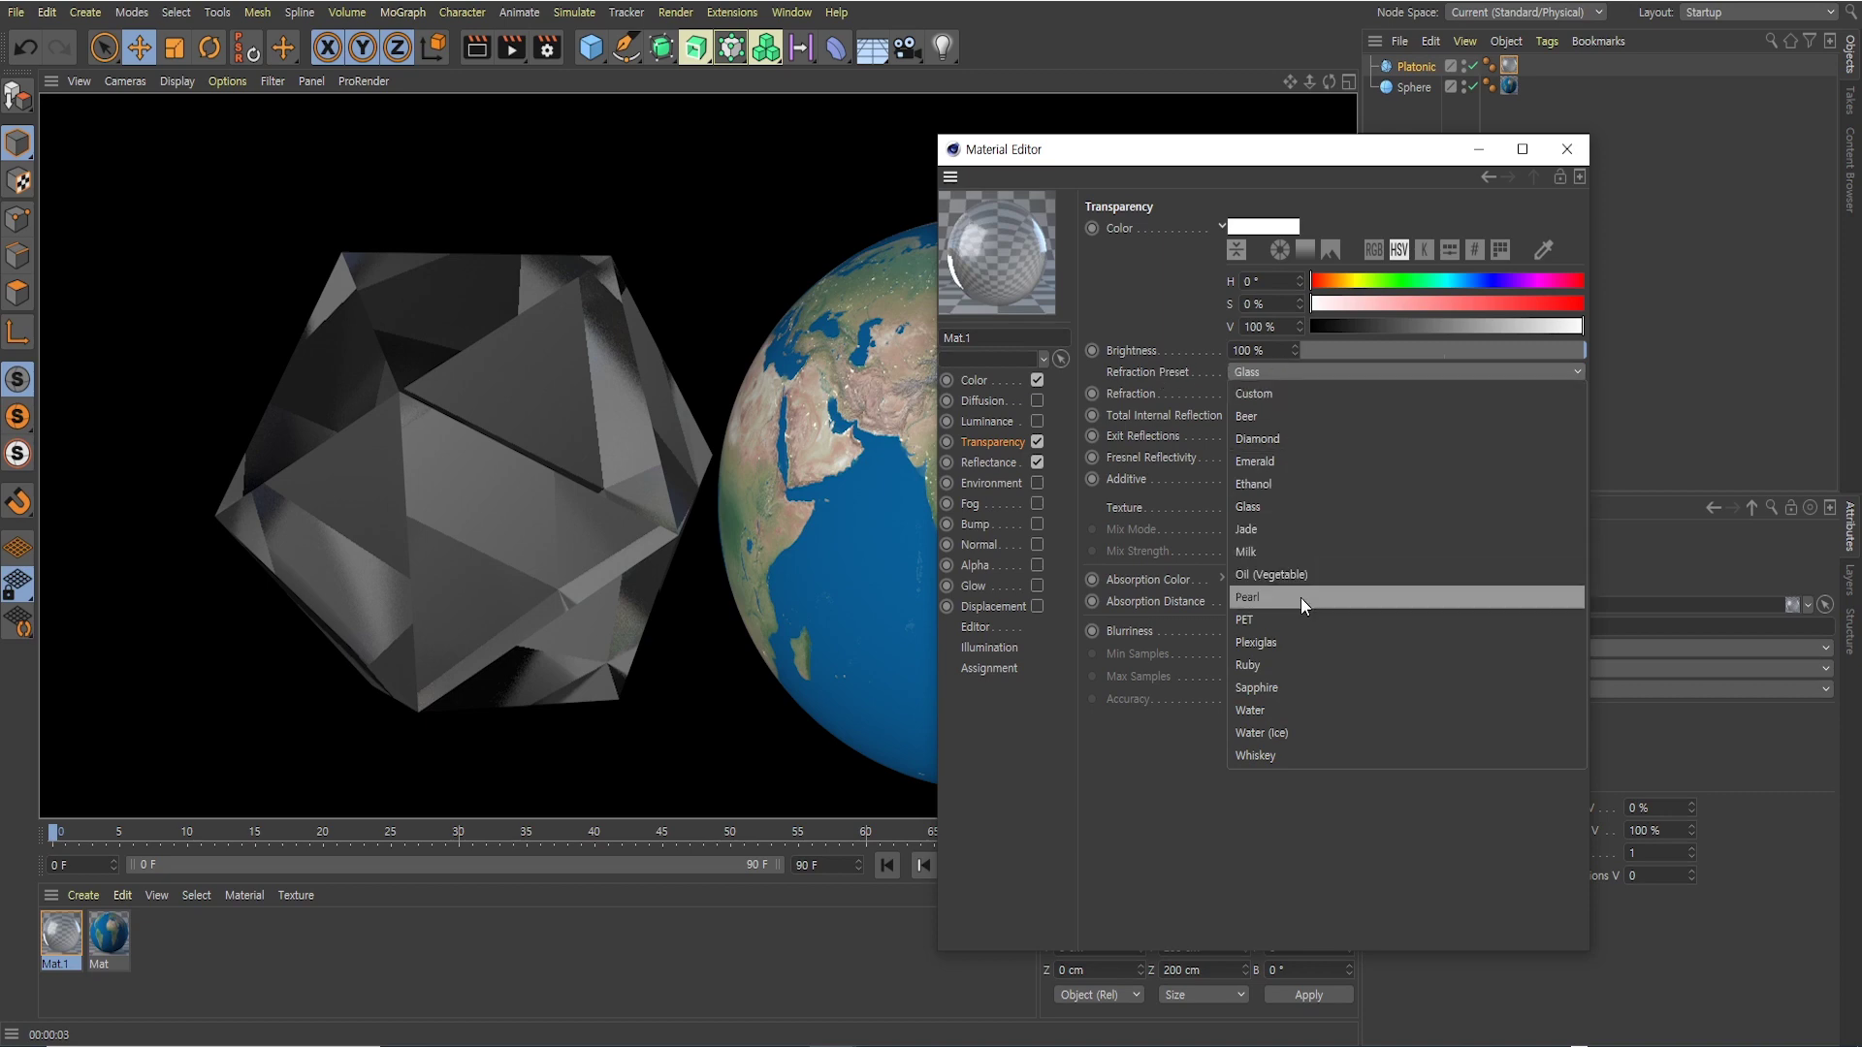
click(1264, 441)
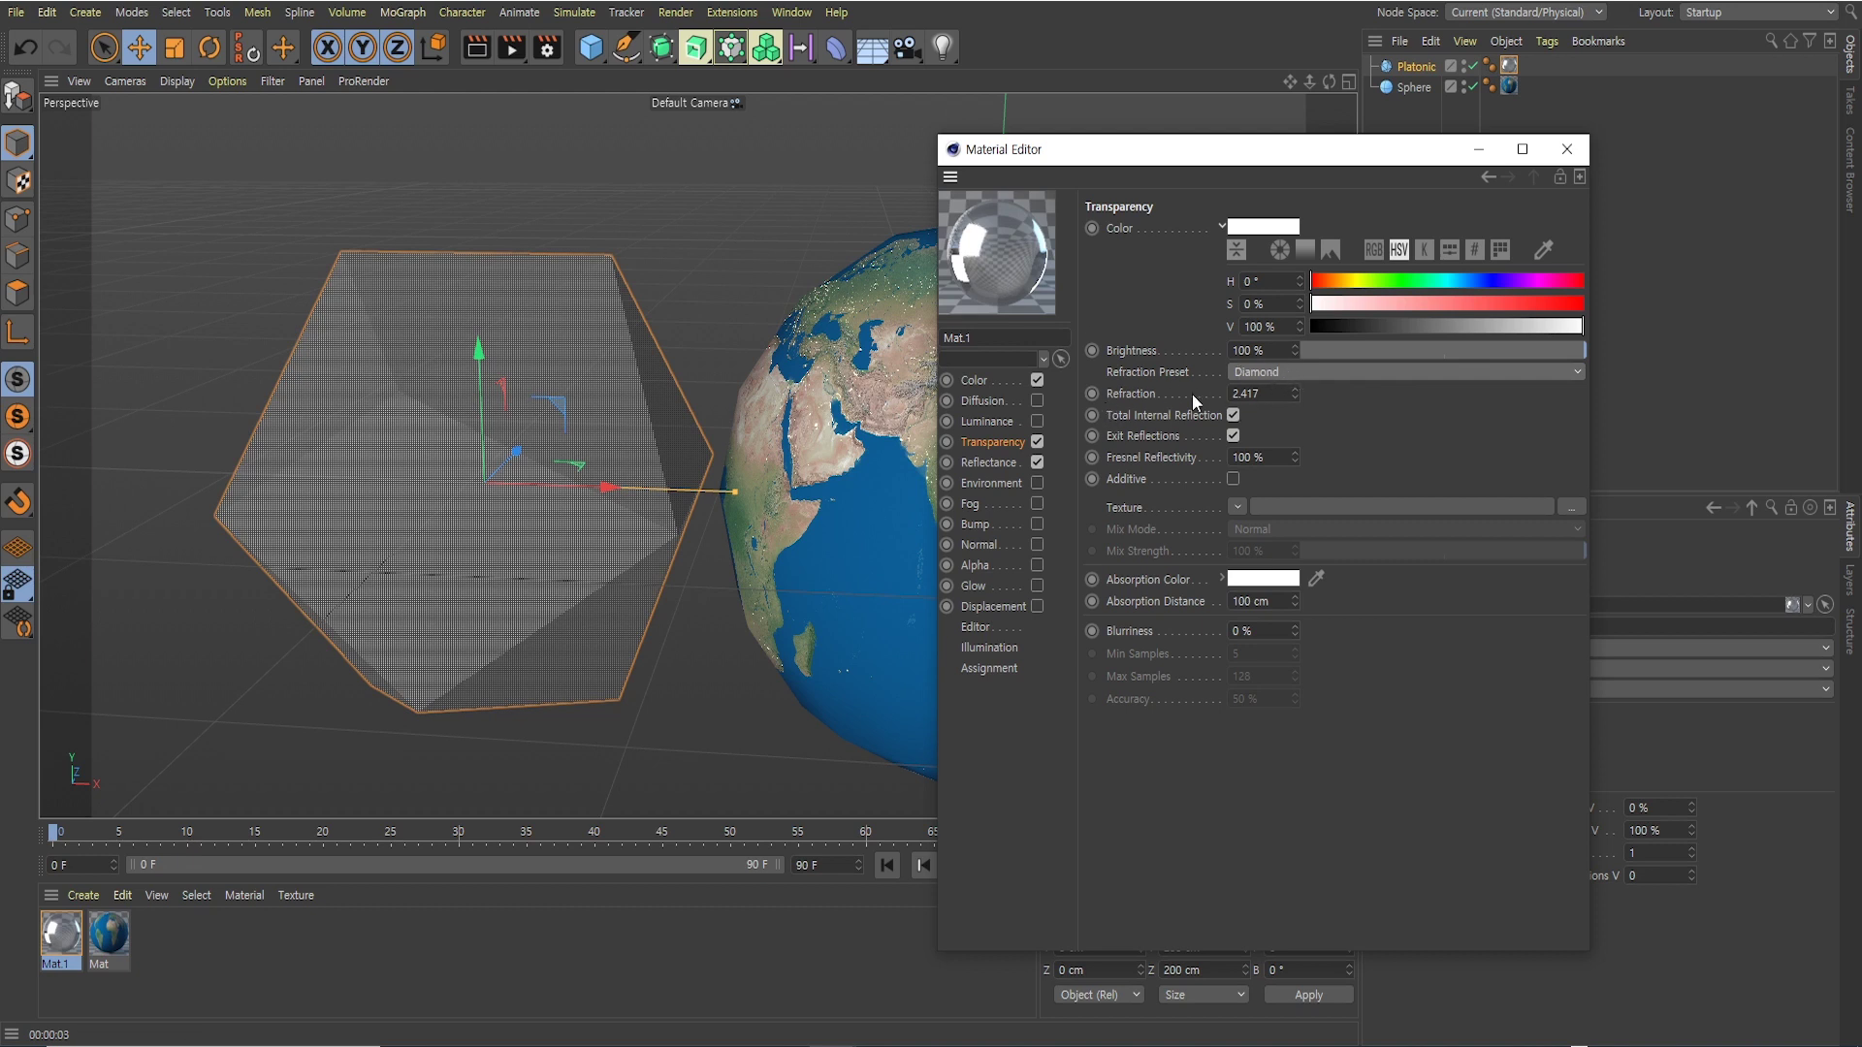
key(Tab)
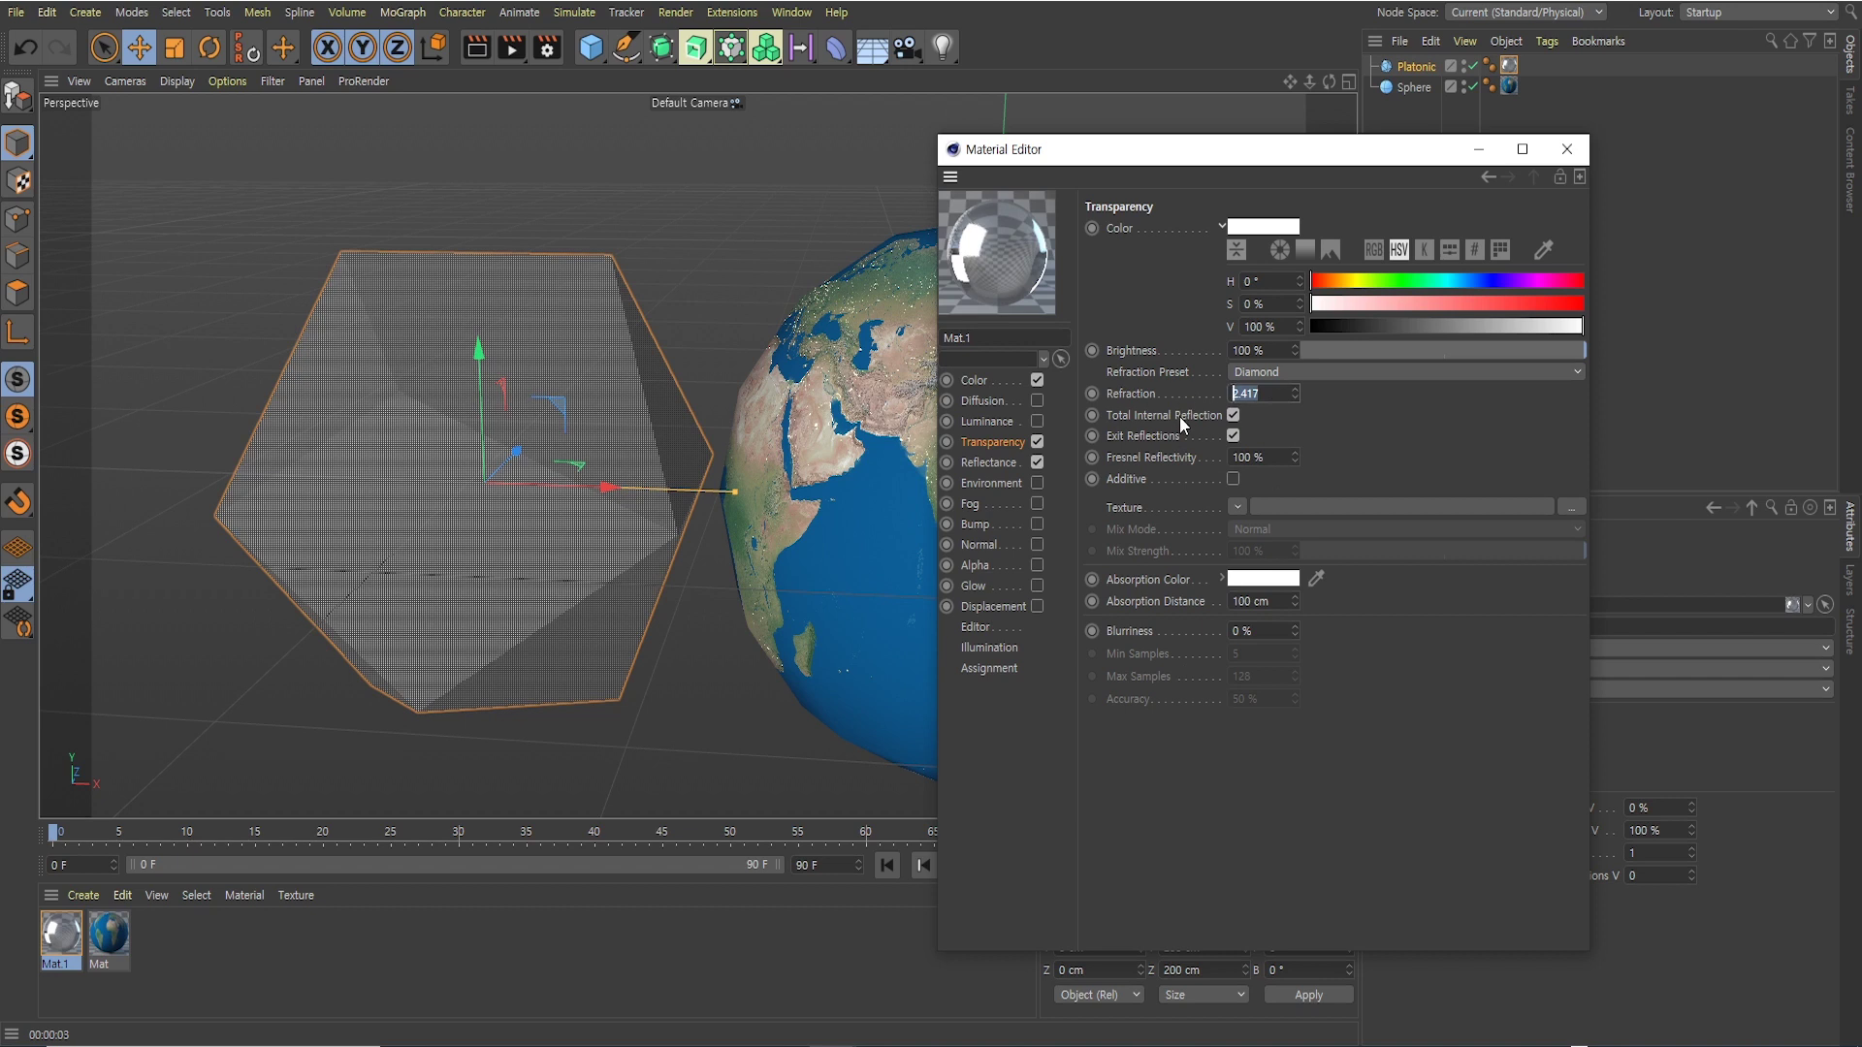
Try Mat.1 refraction values of 2 and then 1.5
text(2)
key(Return)
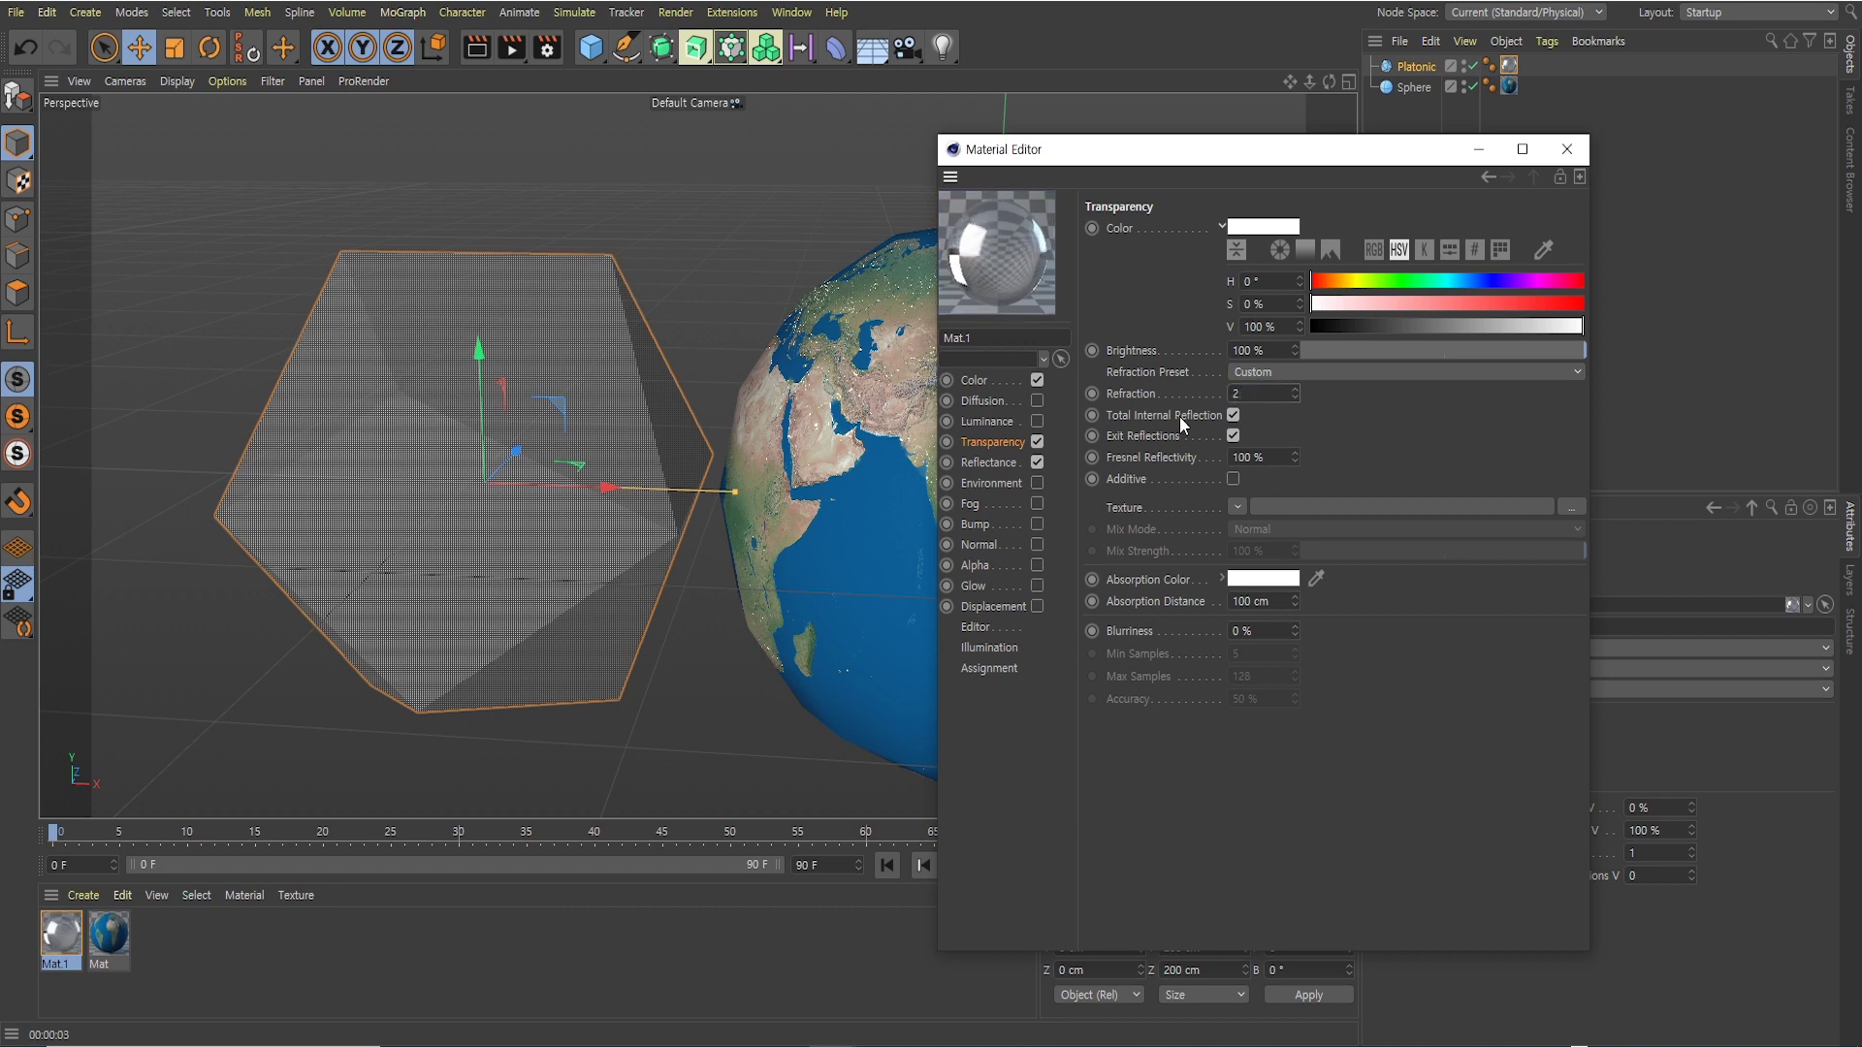
double_click(1263, 396)
text(1.5)
key(Return)
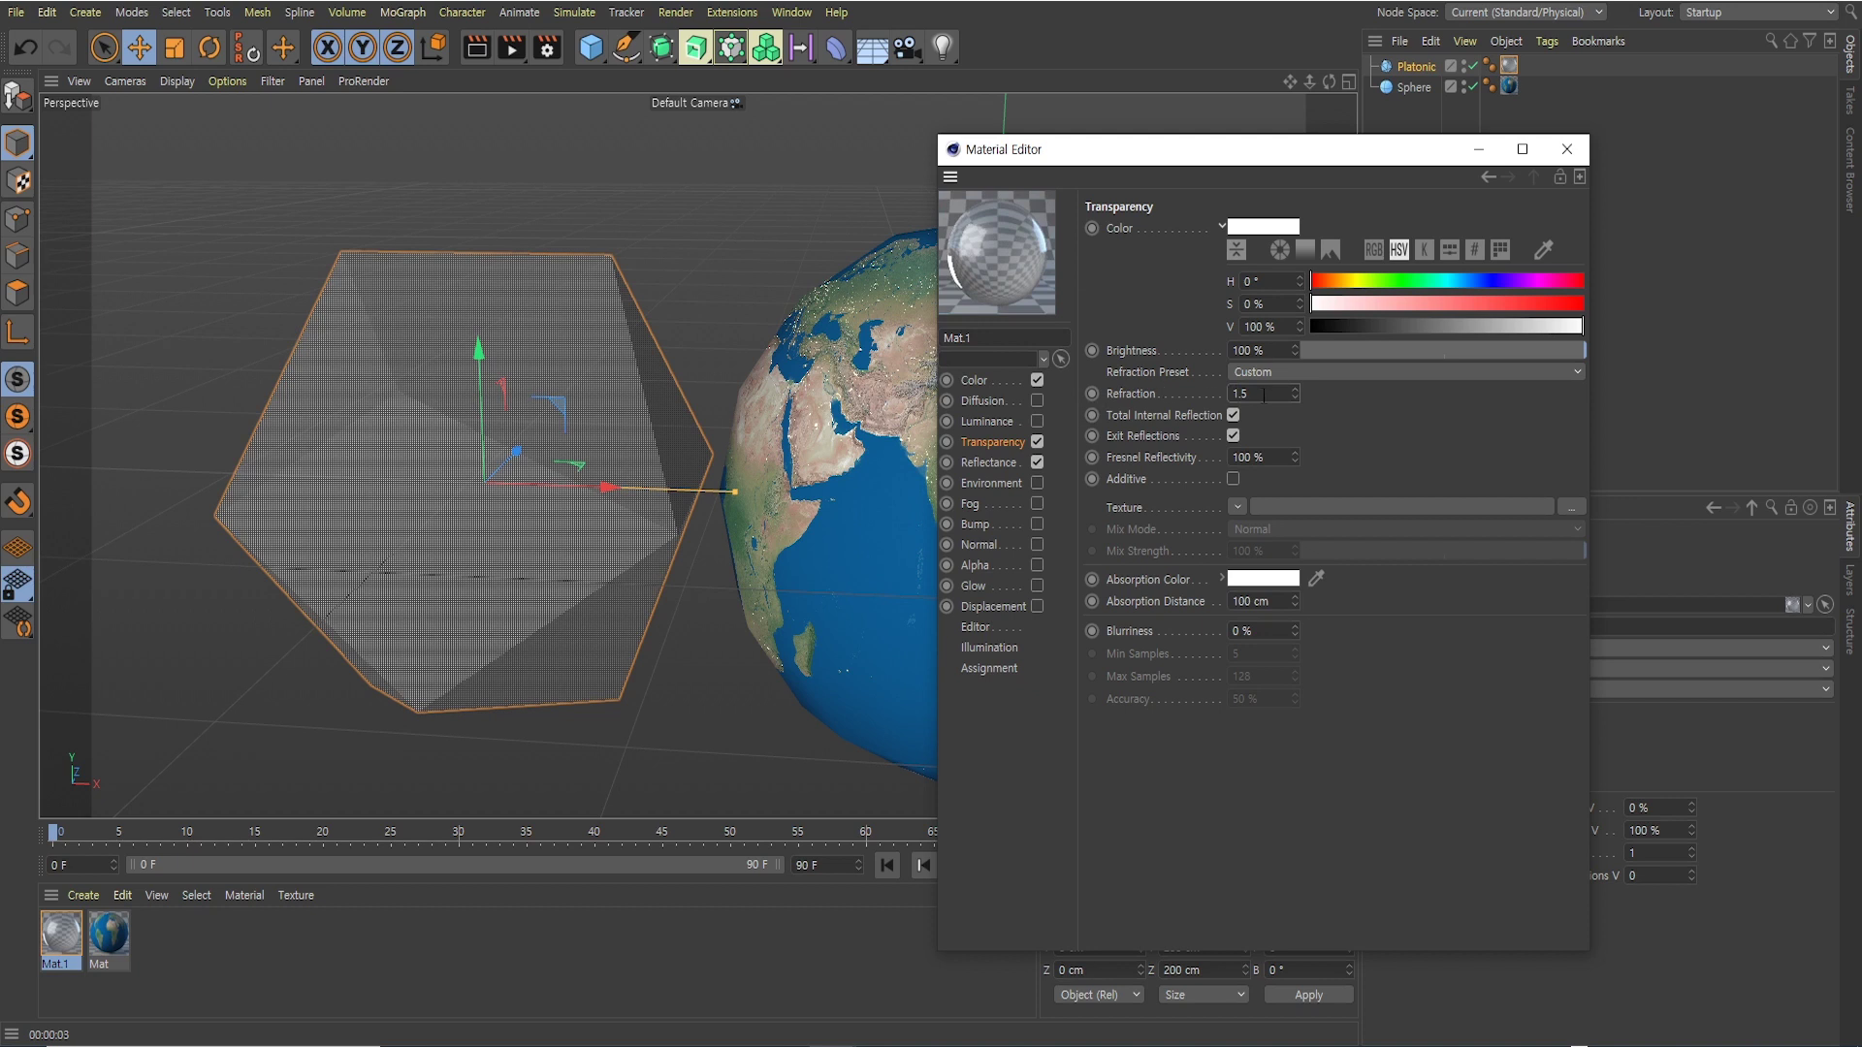
drag(1264, 395, 1215, 398)
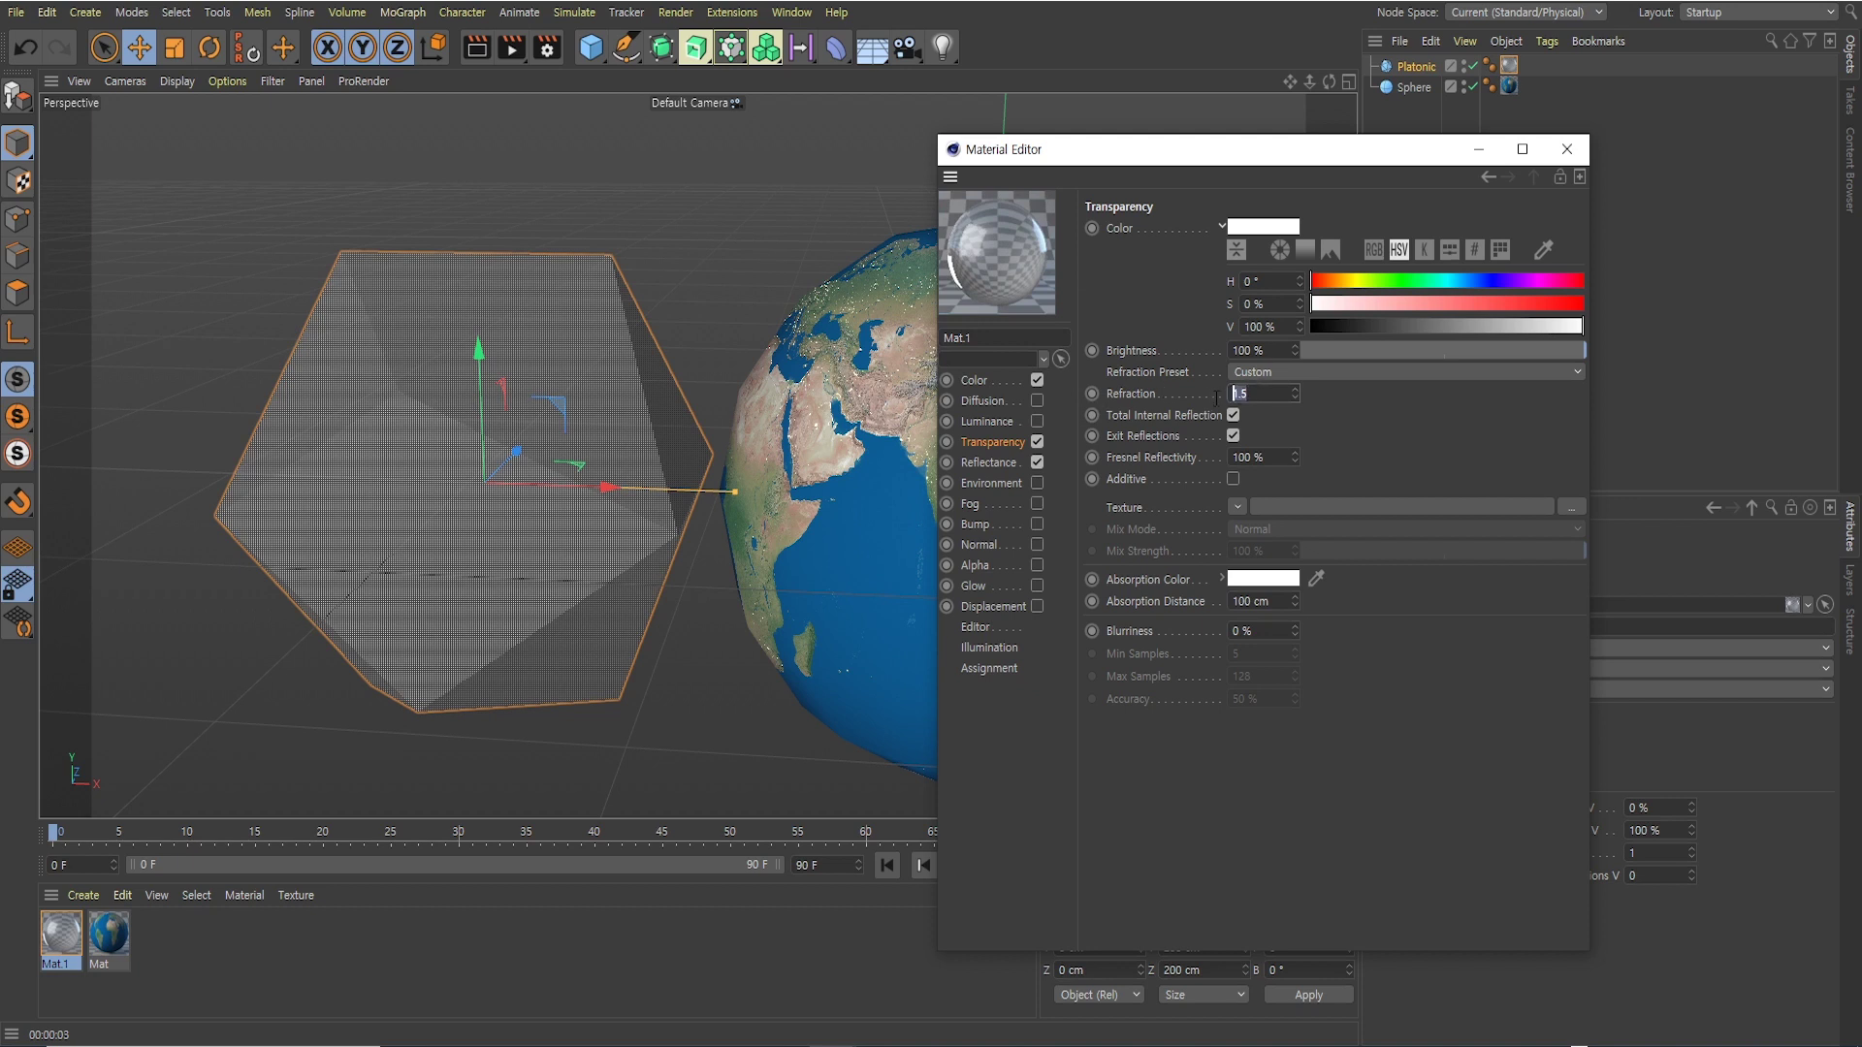
click(1270, 393)
double_click(1237, 393)
click(1234, 392)
Apply the Diamond, then Ruby (1.757) refraction preset and render a preview
click(1277, 373)
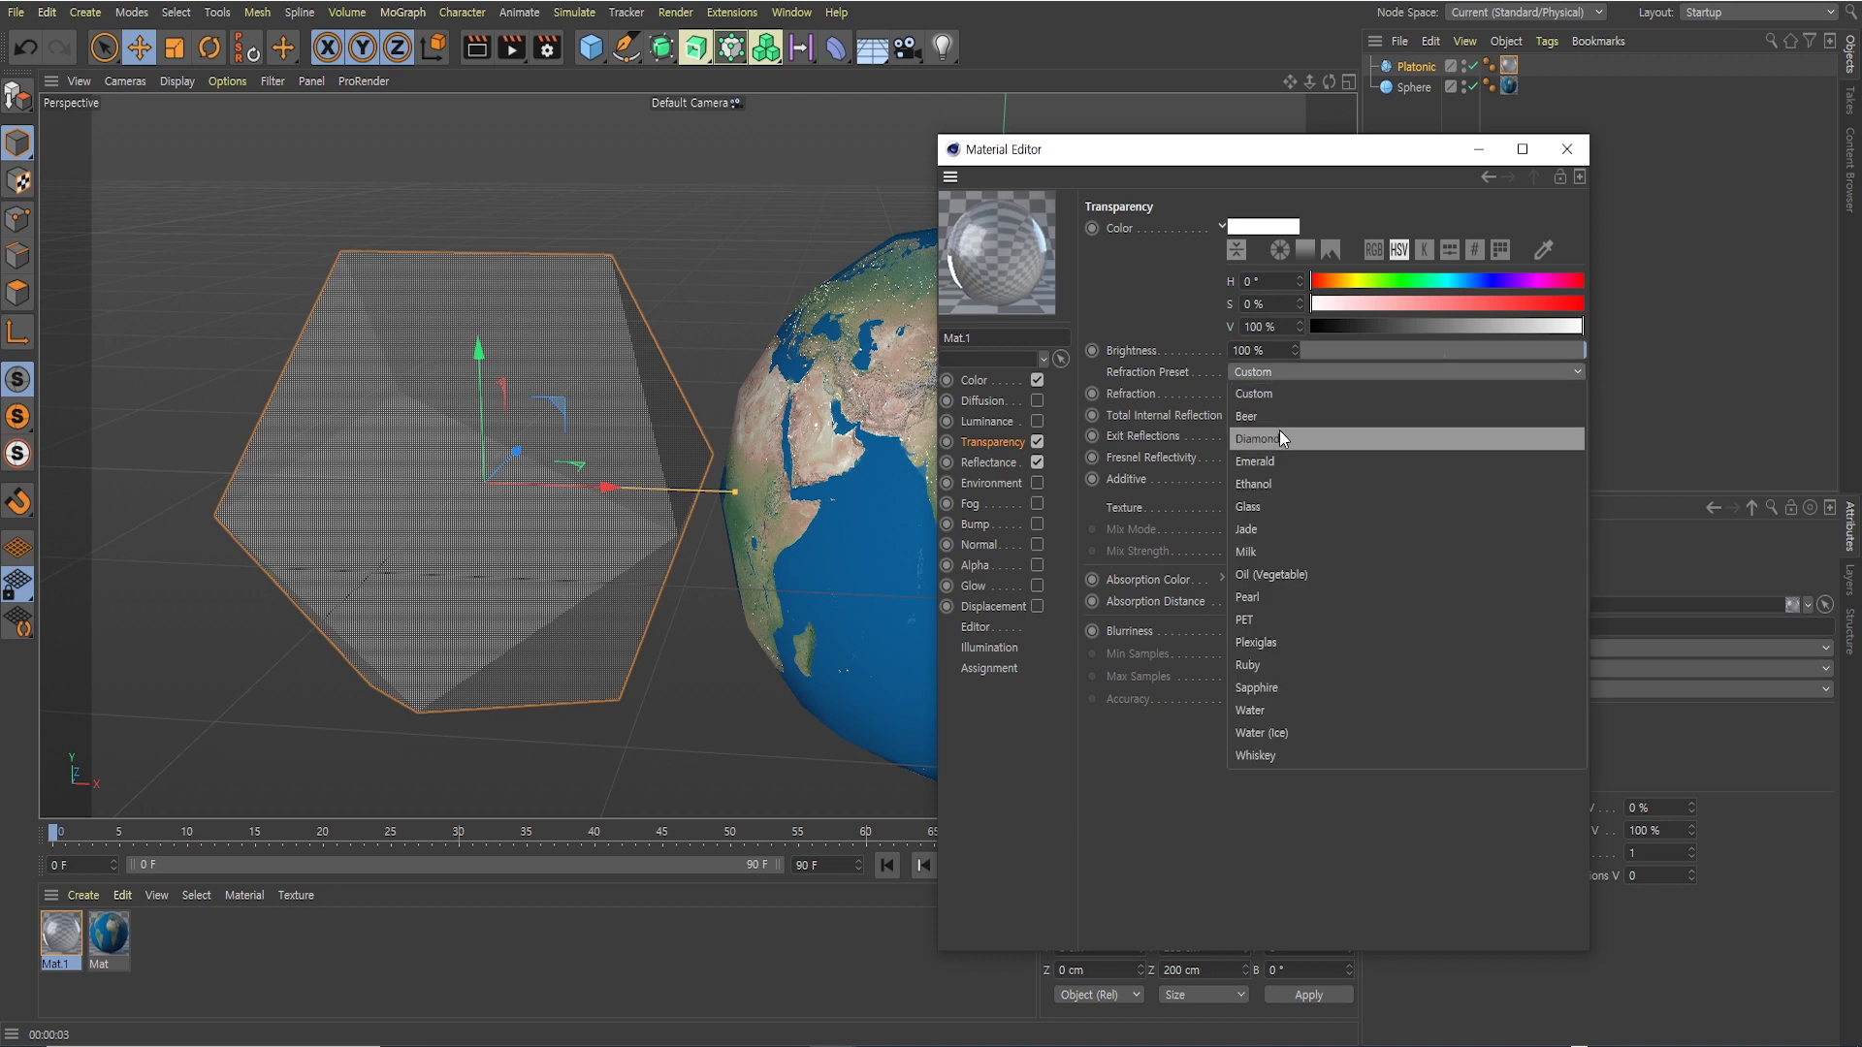
click(1278, 428)
click(1283, 372)
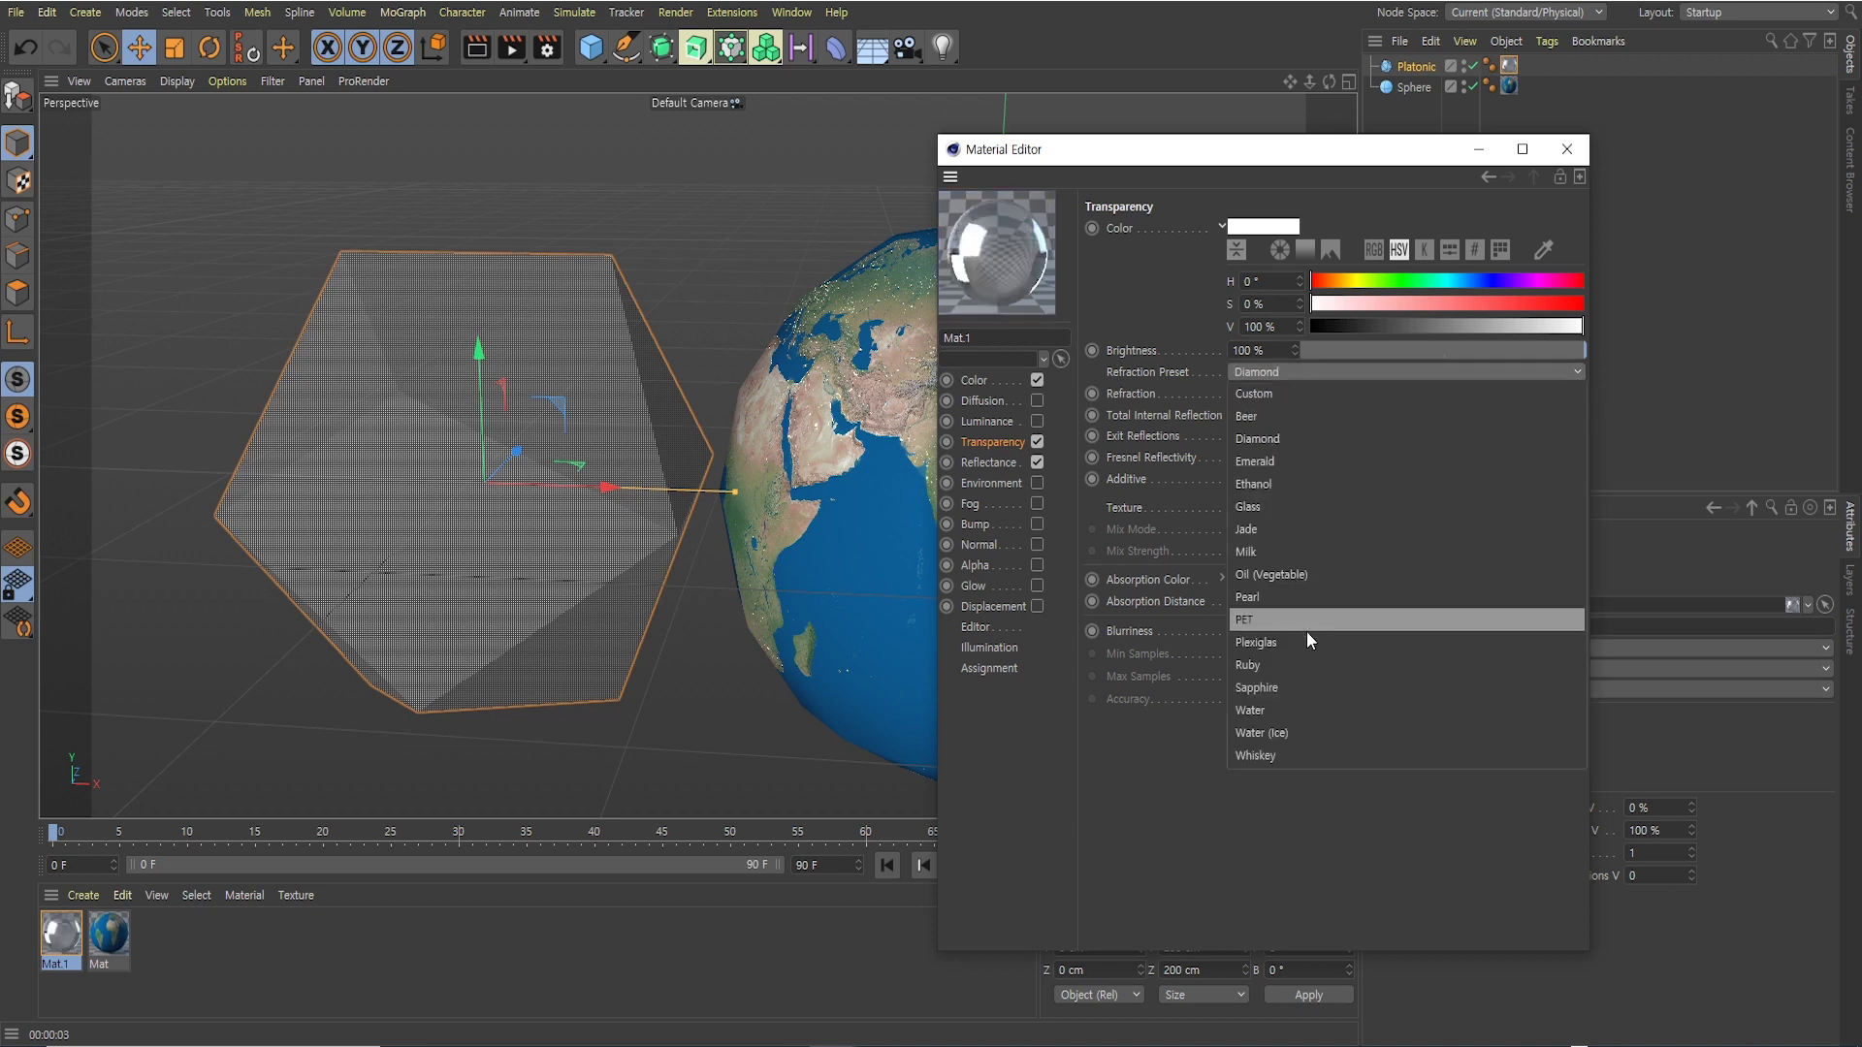
click(1289, 667)
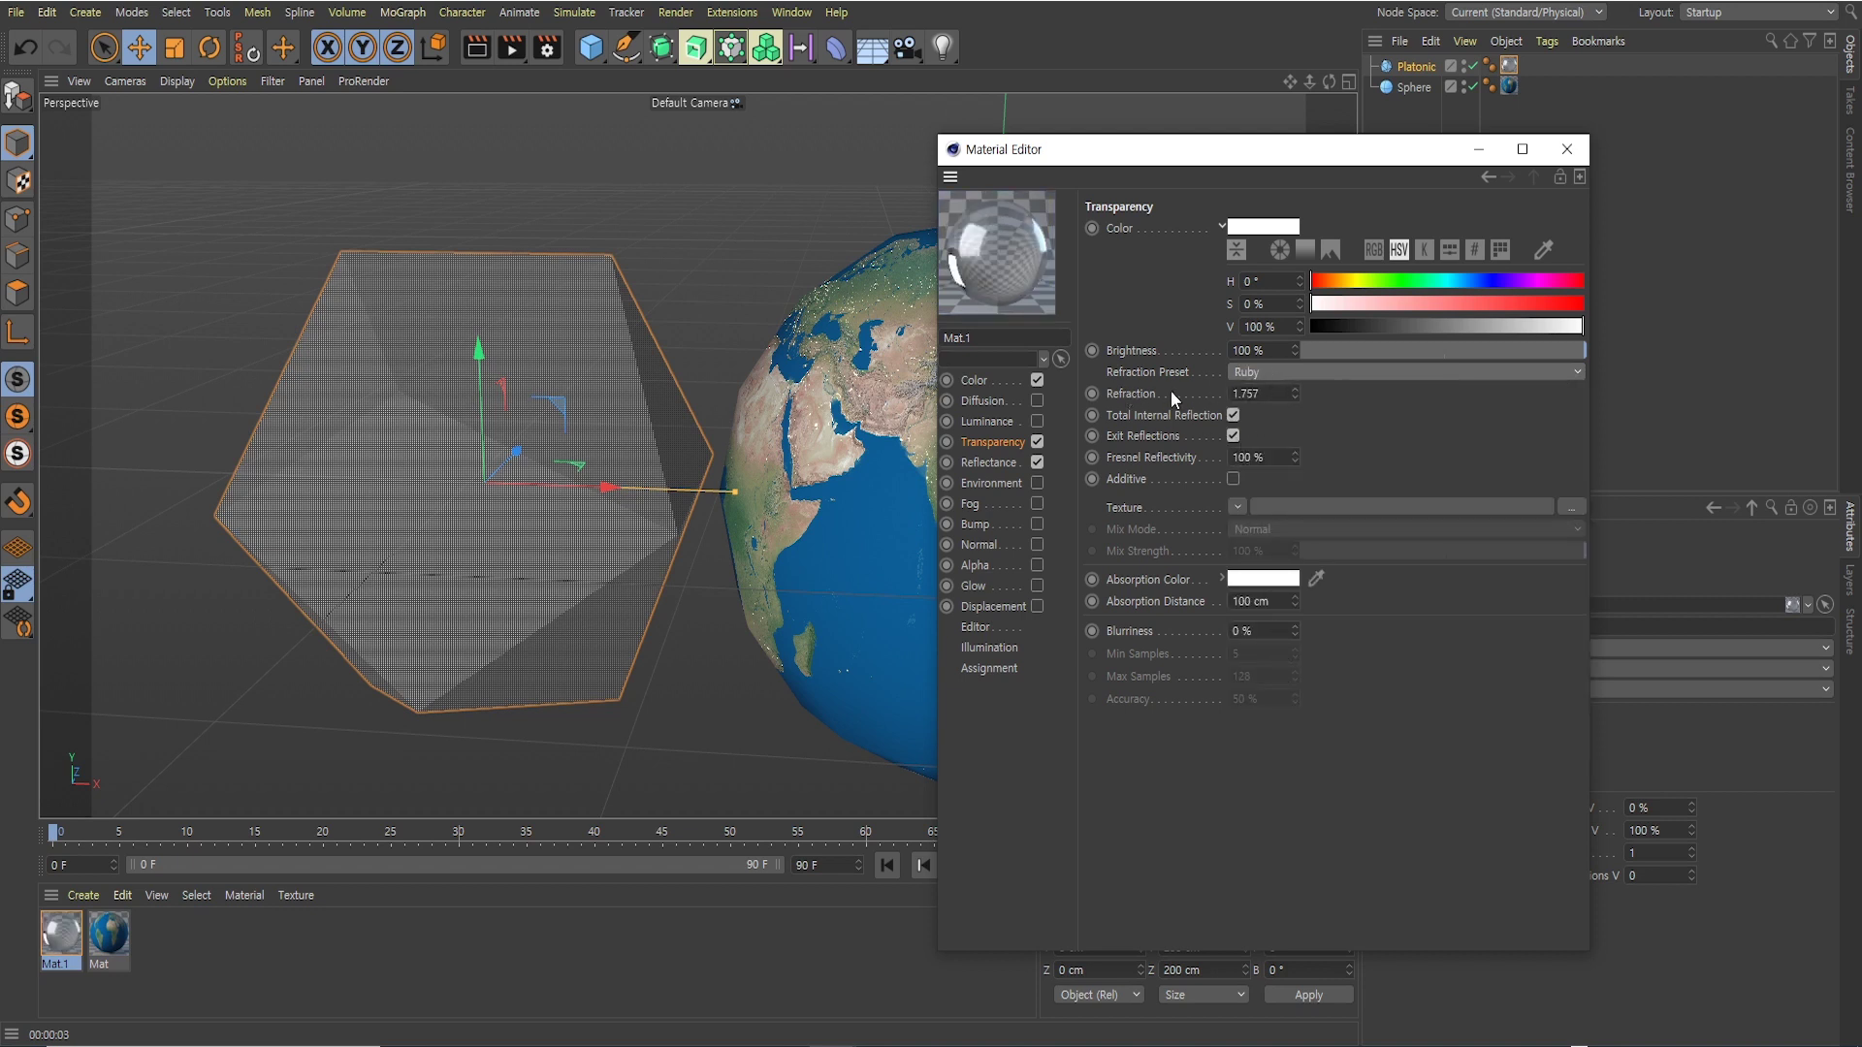
double_click(1265, 393)
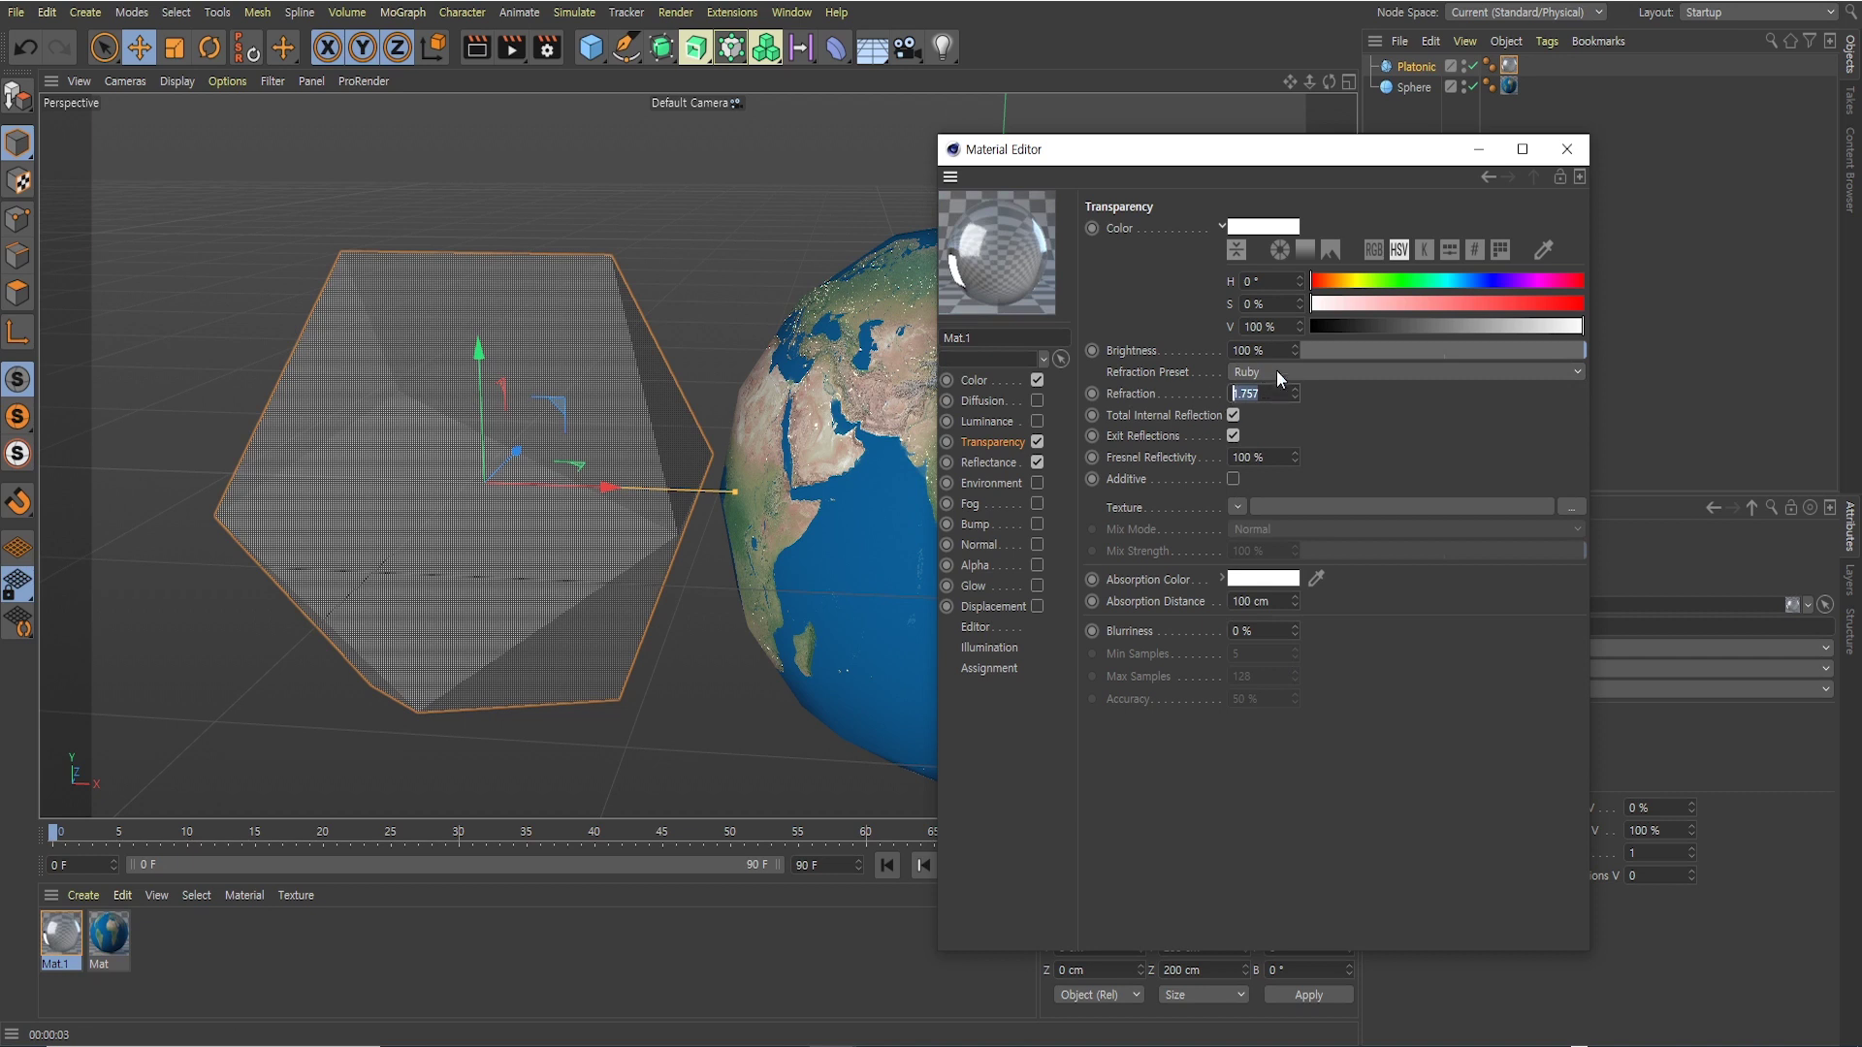
key(Return)
click(473, 56)
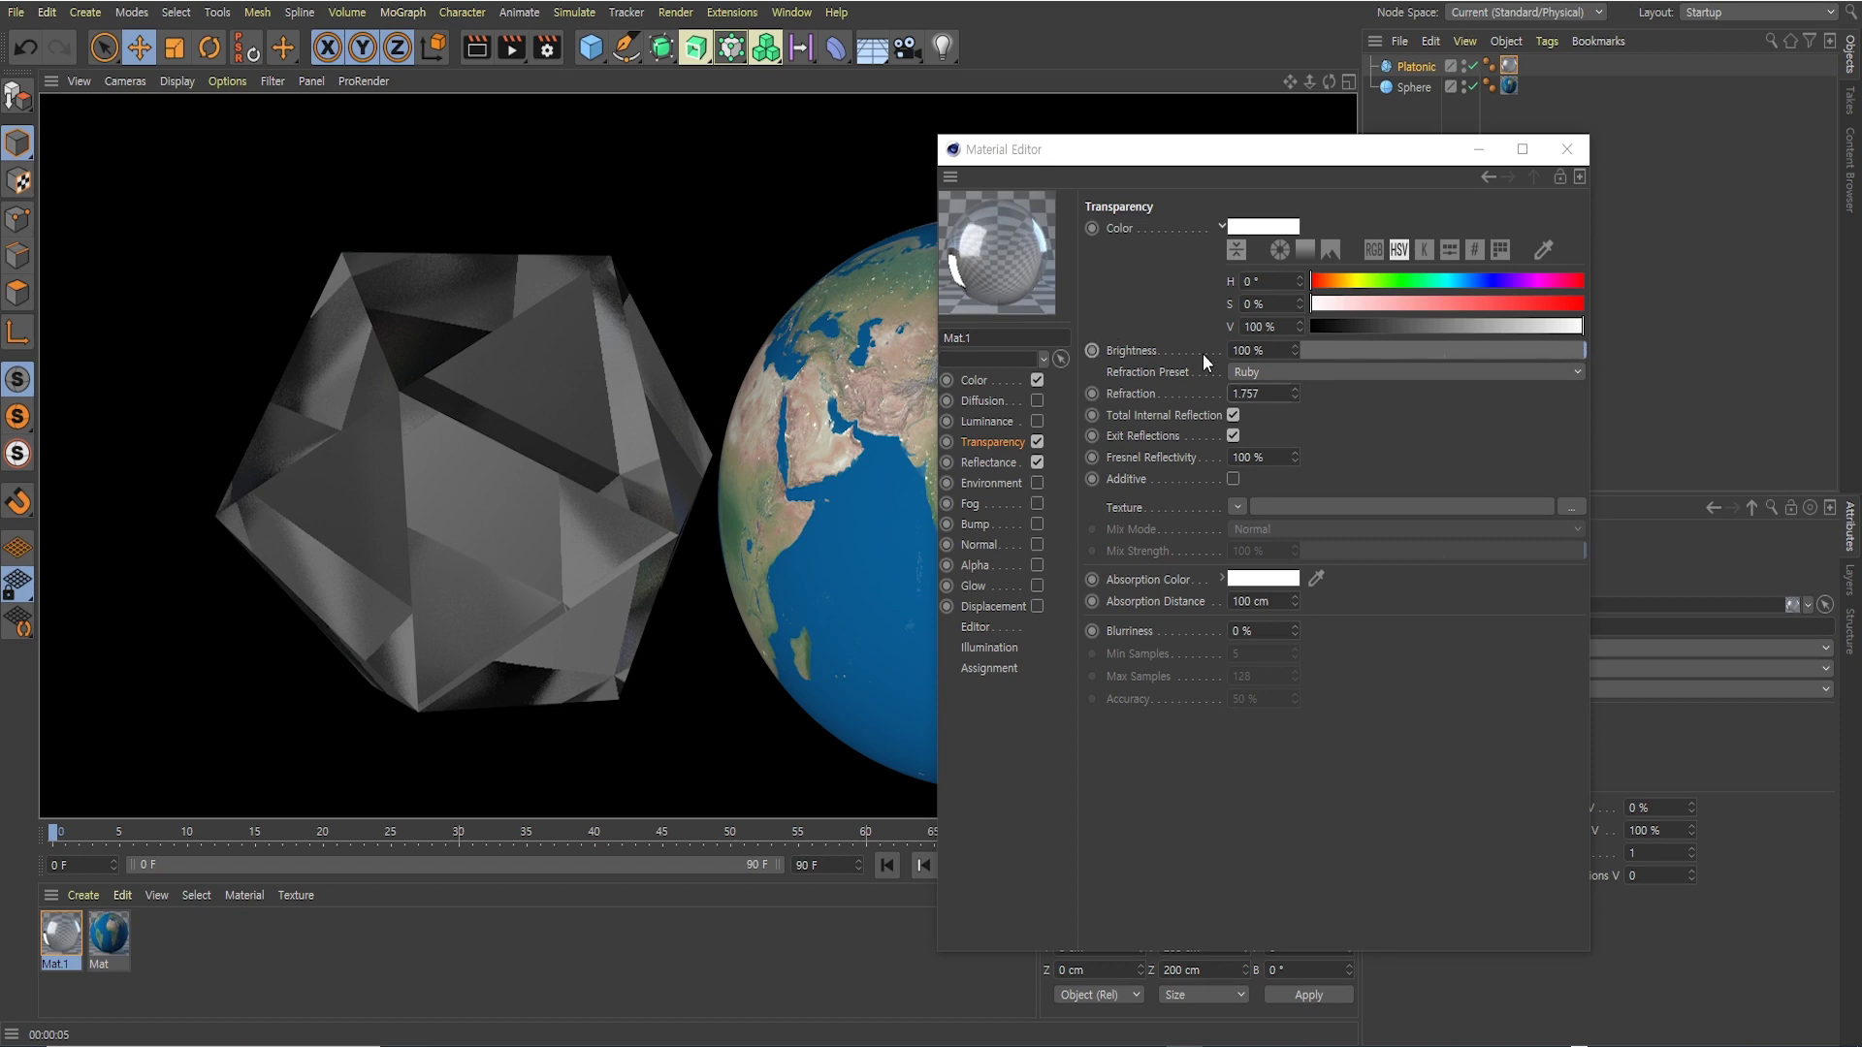
drag(1576, 352, 1492, 352)
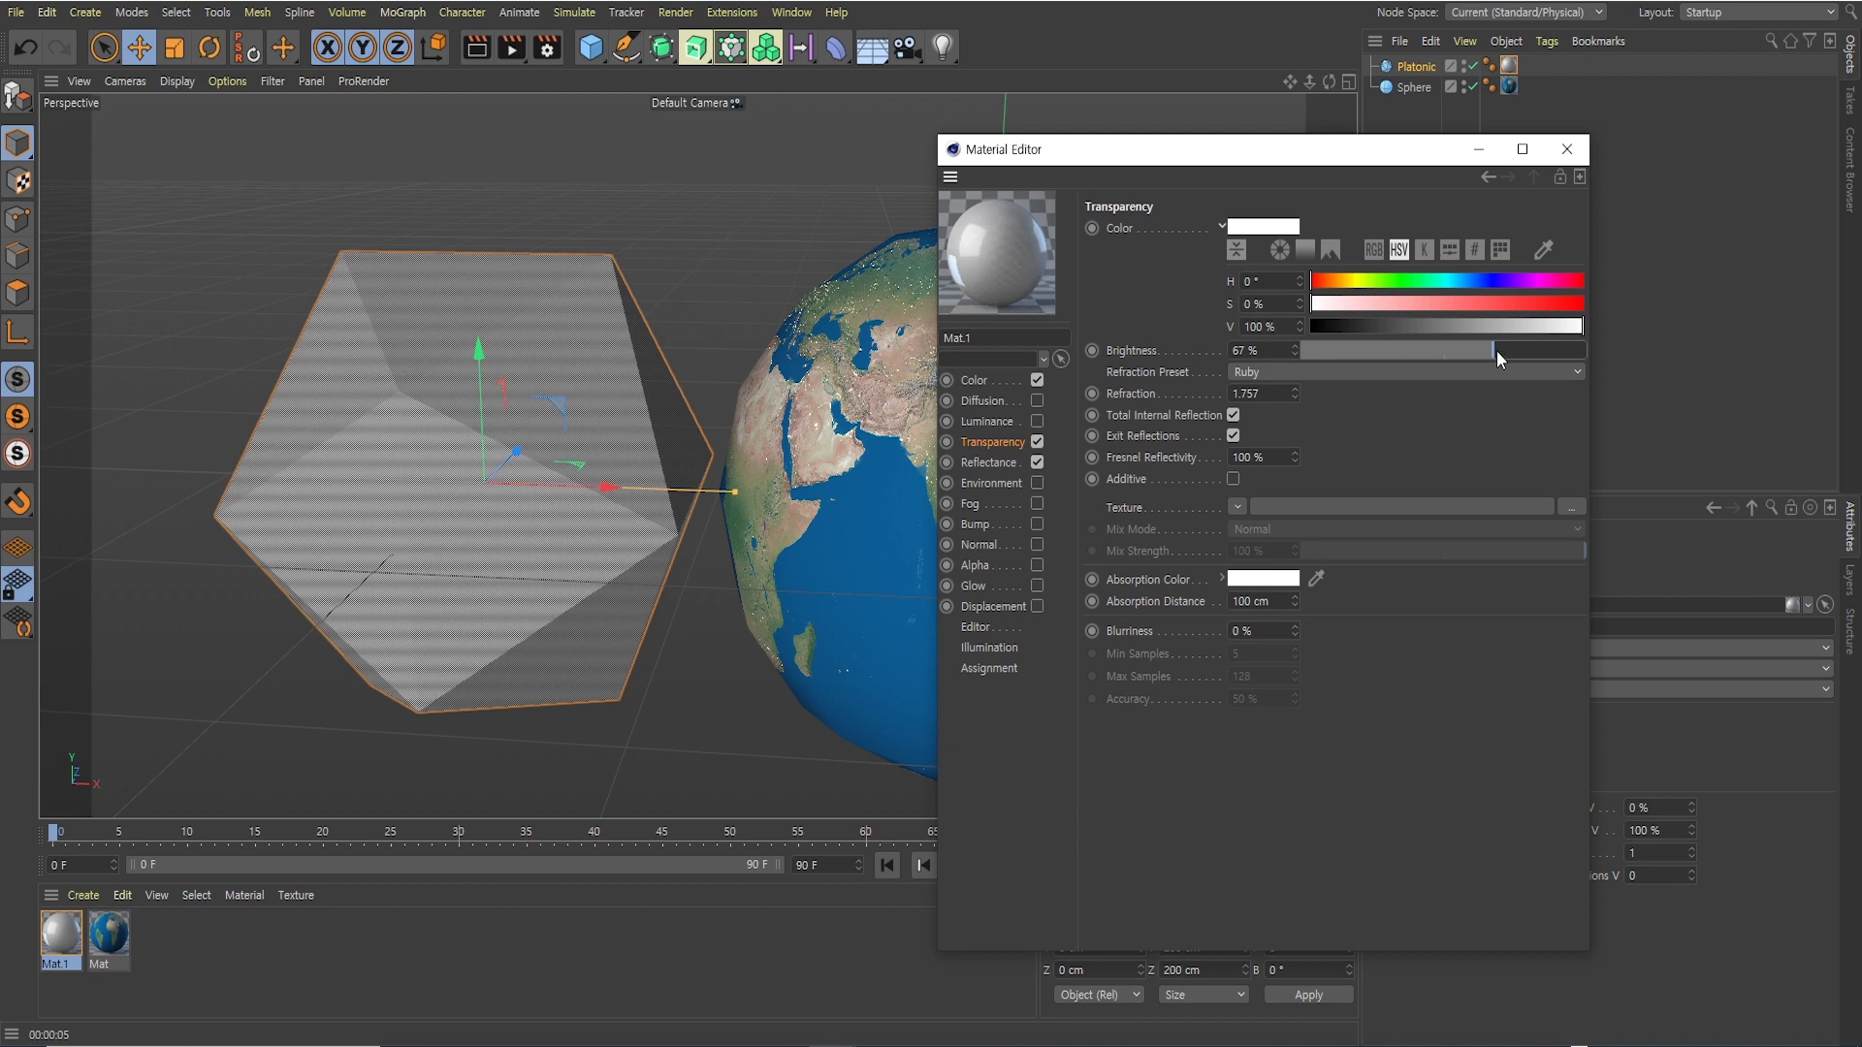
drag(1519, 351, 1561, 355)
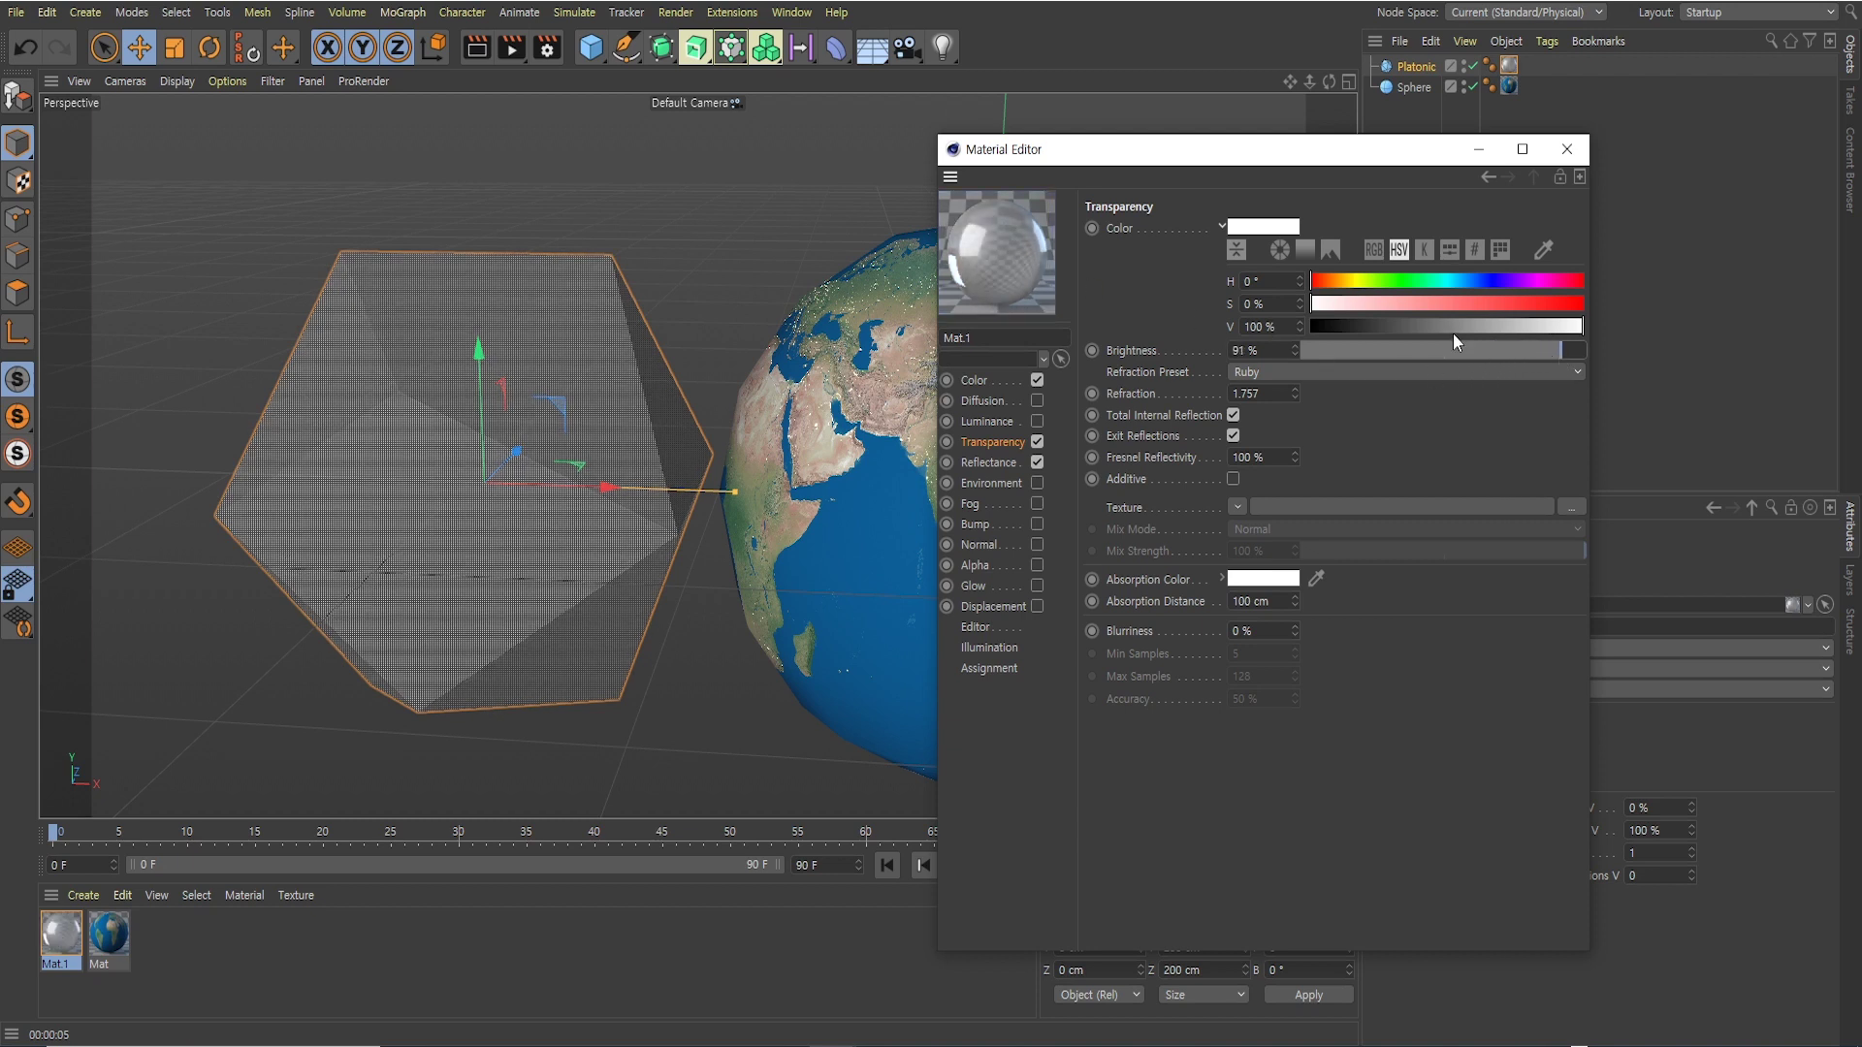
click(1423, 351)
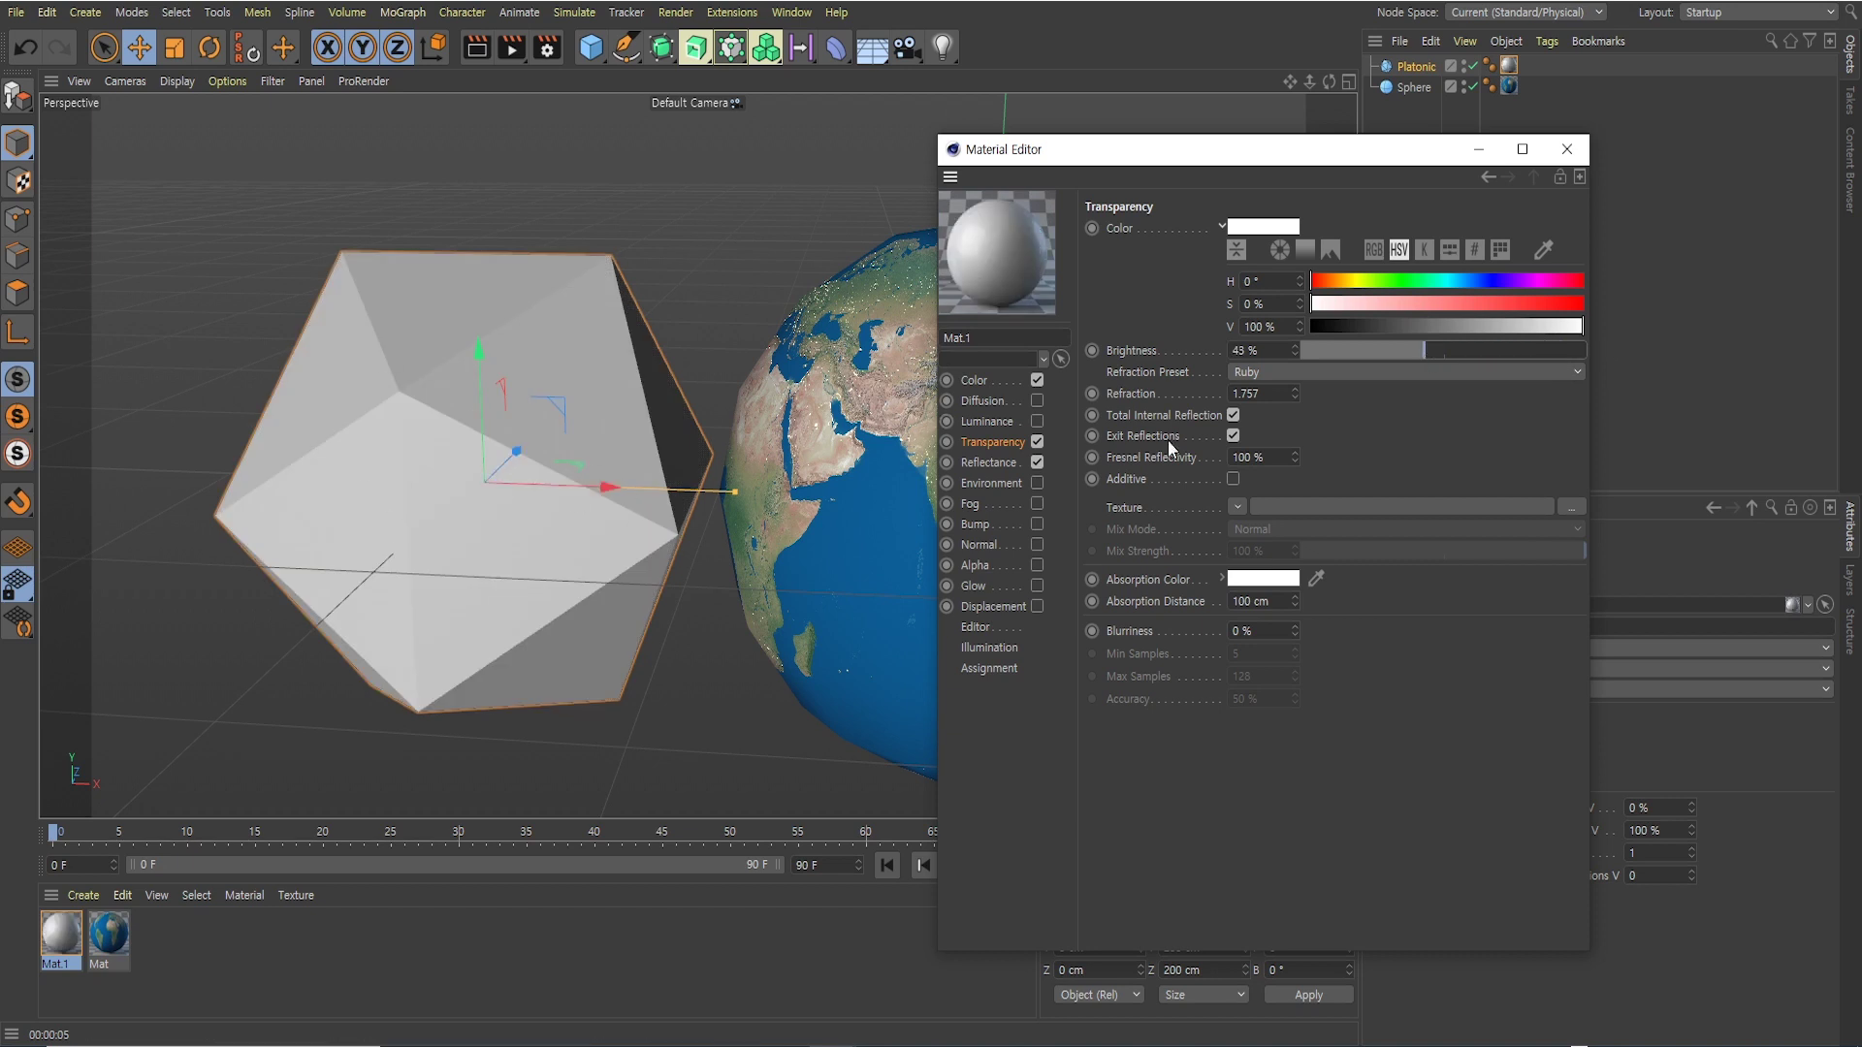
drag(1434, 349, 1586, 351)
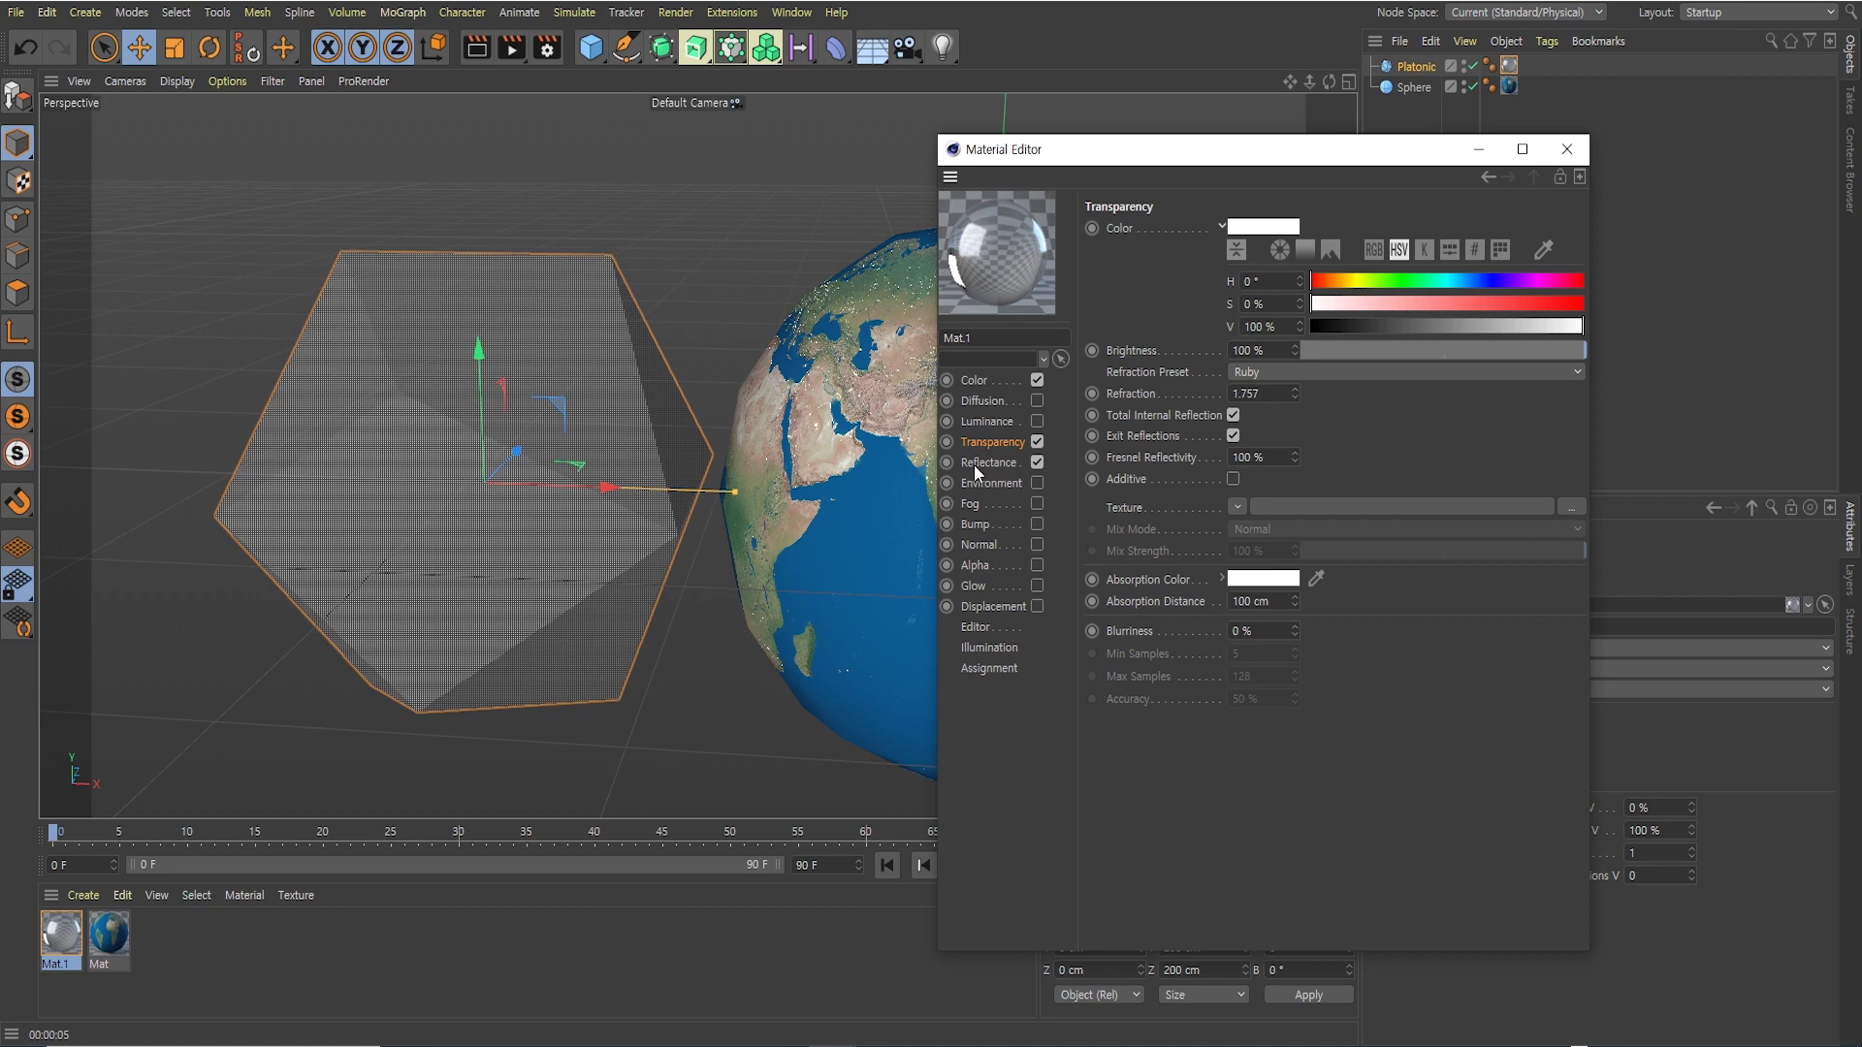
Disable Mat.1 transparency, hide the Platonic, and show Mat.1's Reflectance settings
click(1036, 442)
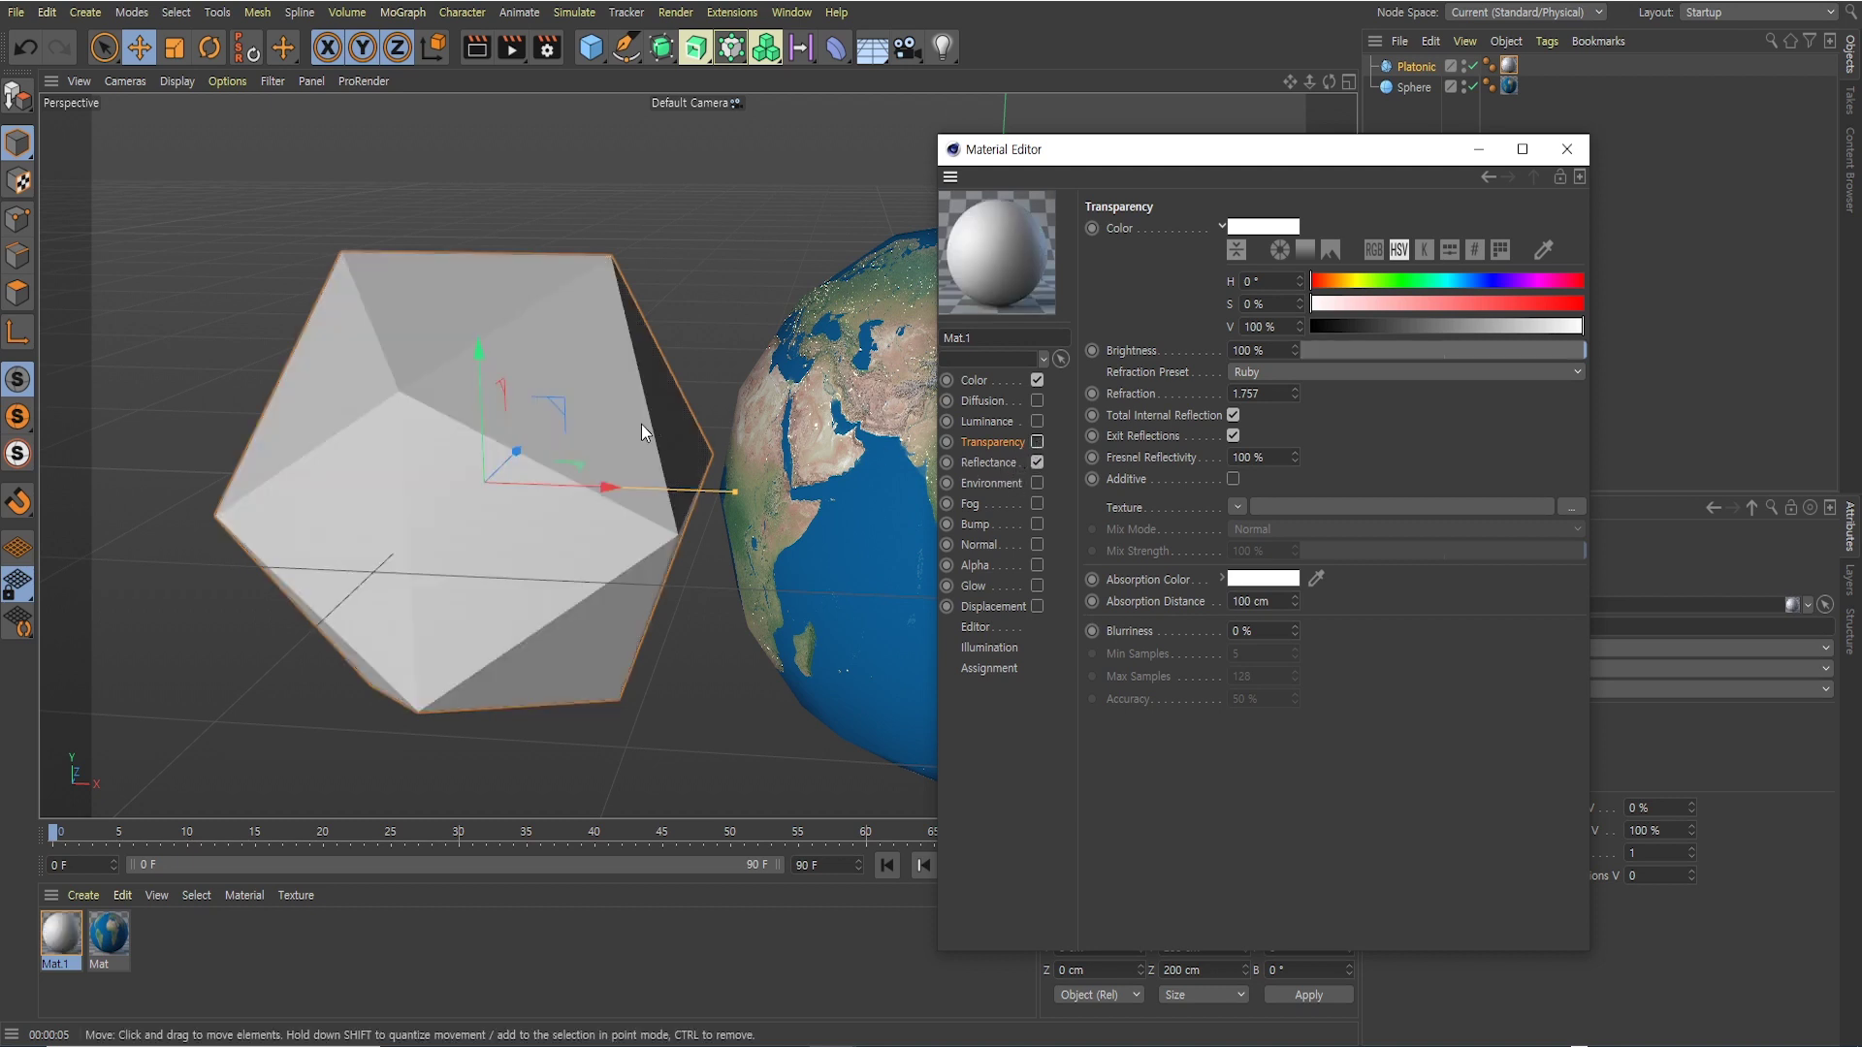
click(1473, 66)
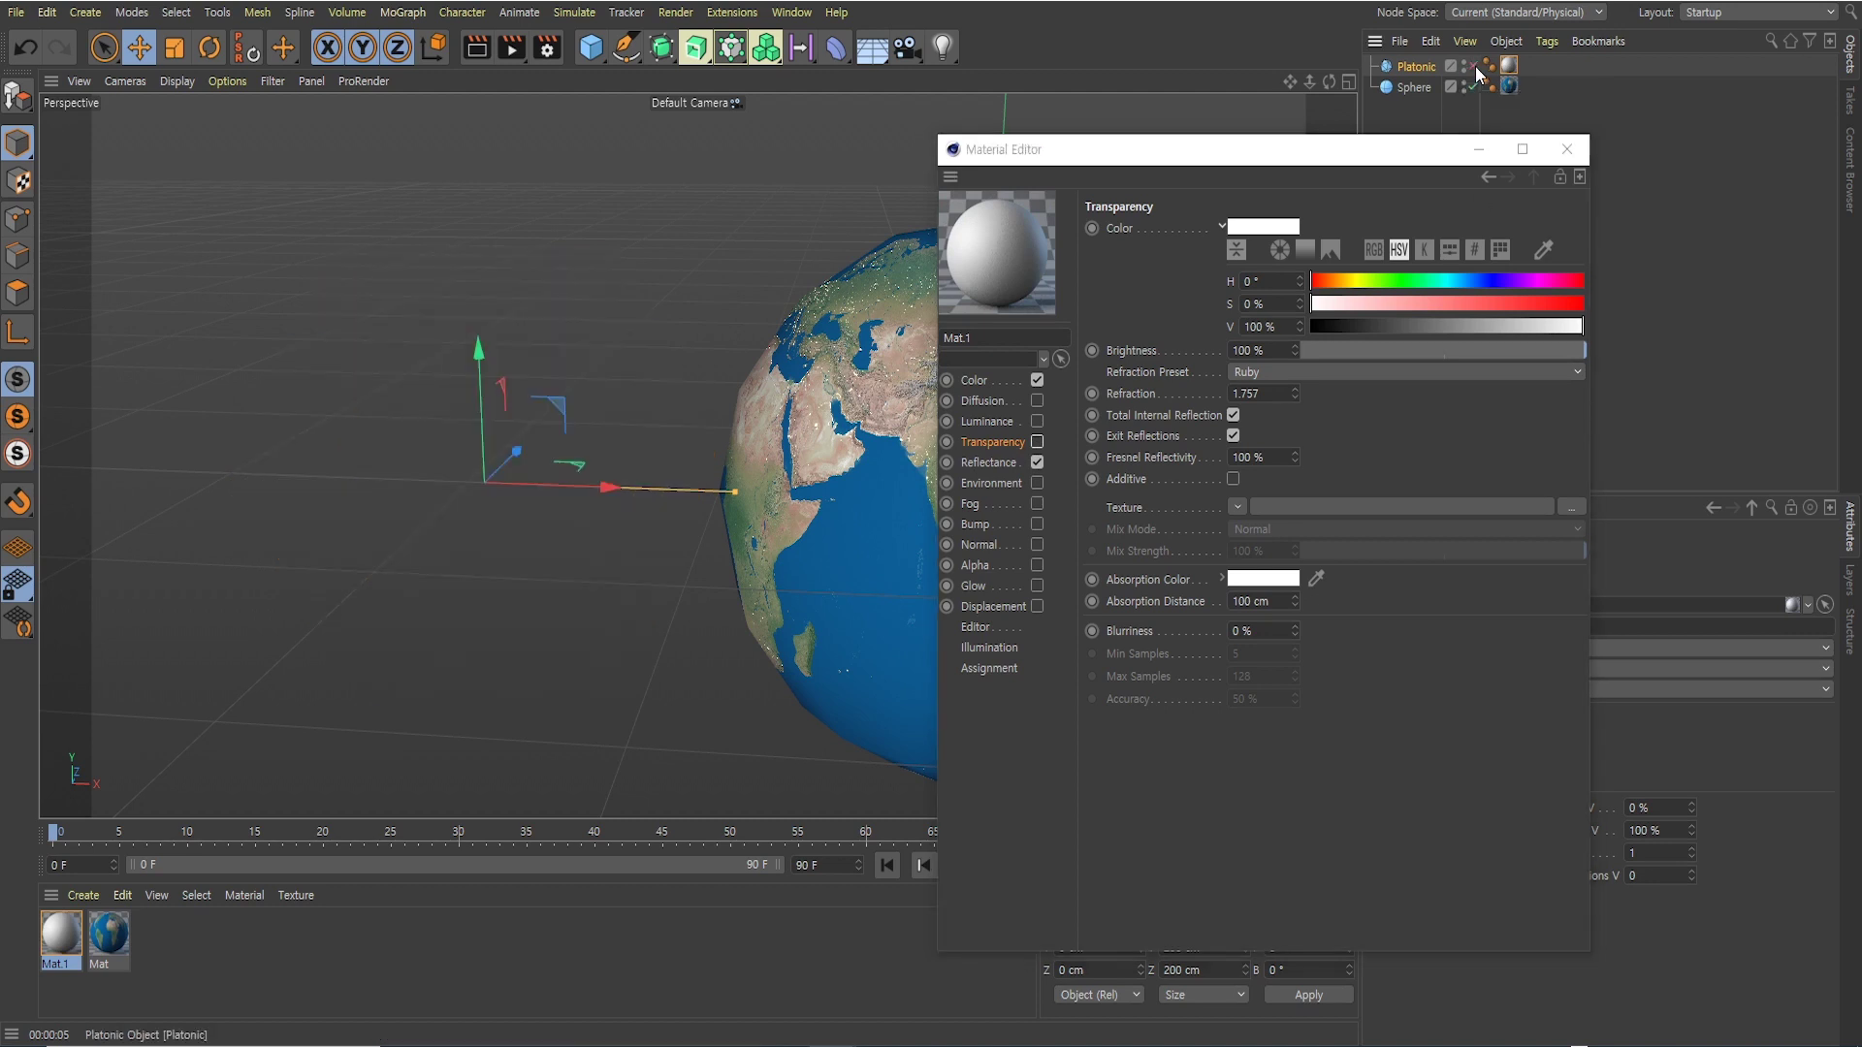
alt+drag(759, 439, 483, 438)
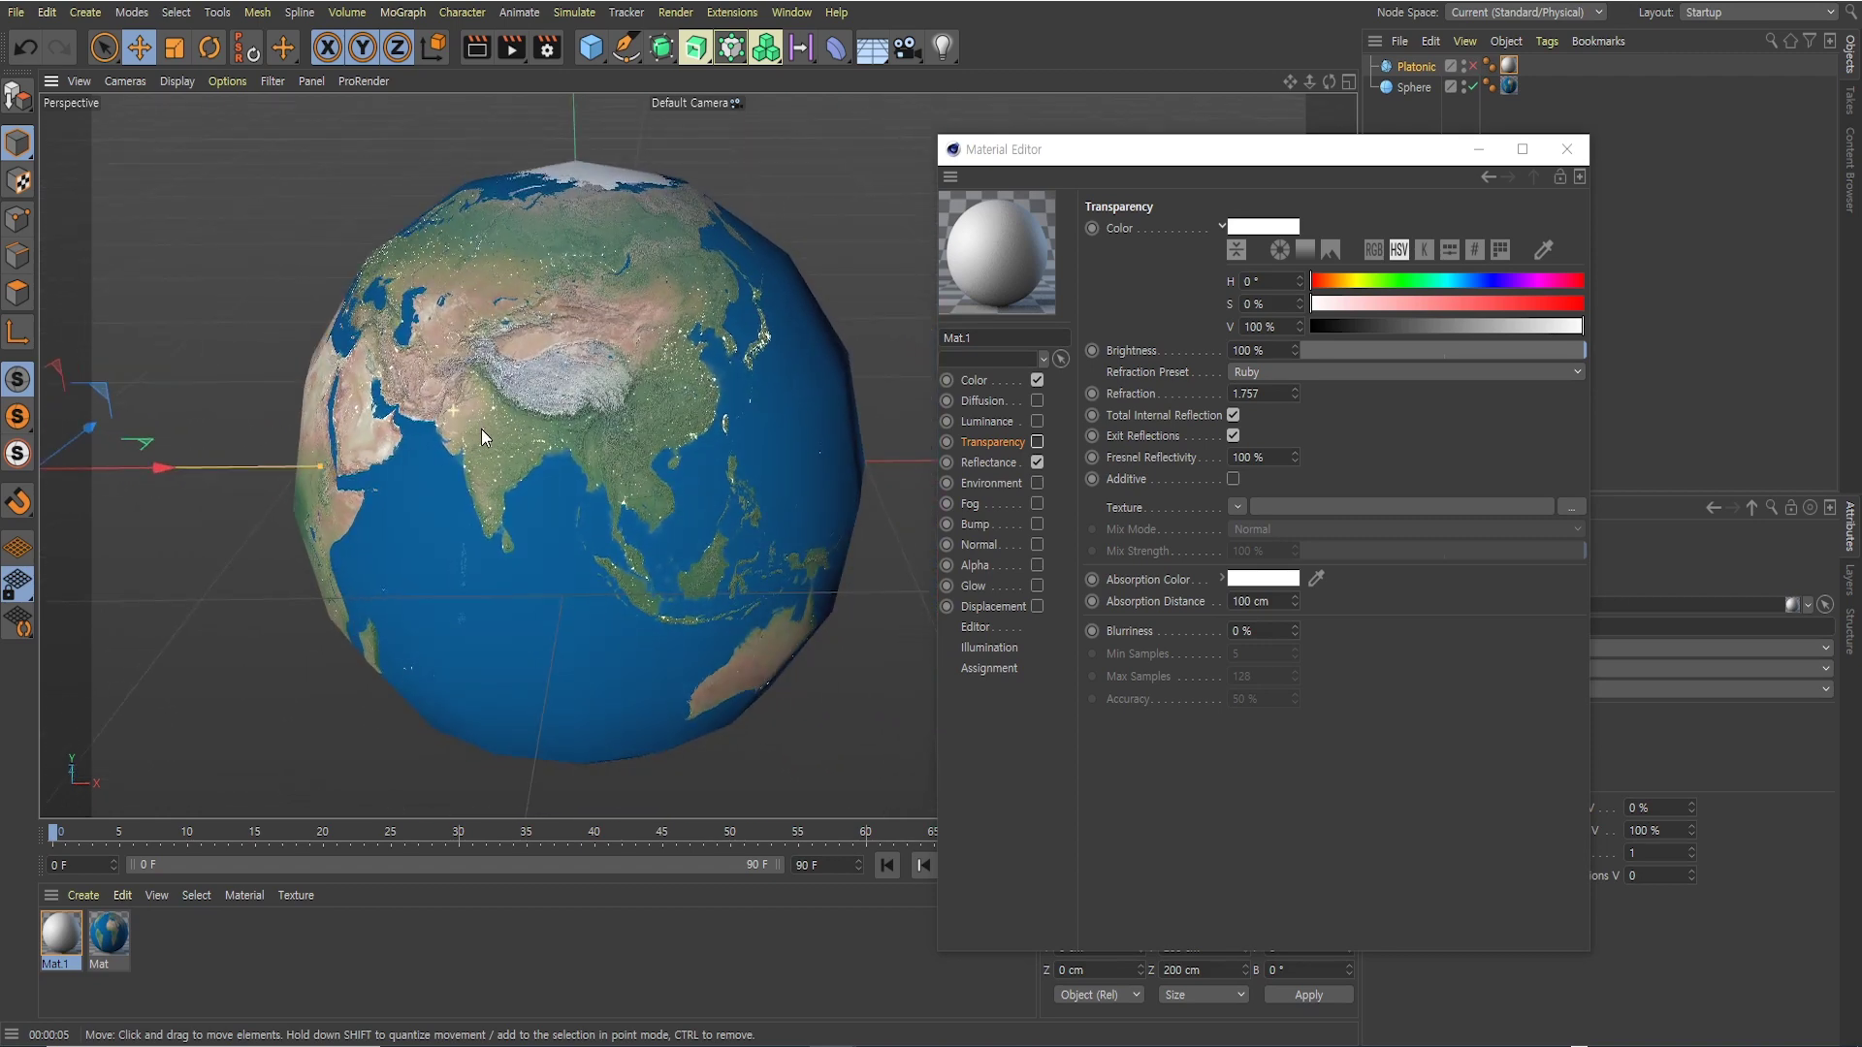
click(989, 463)
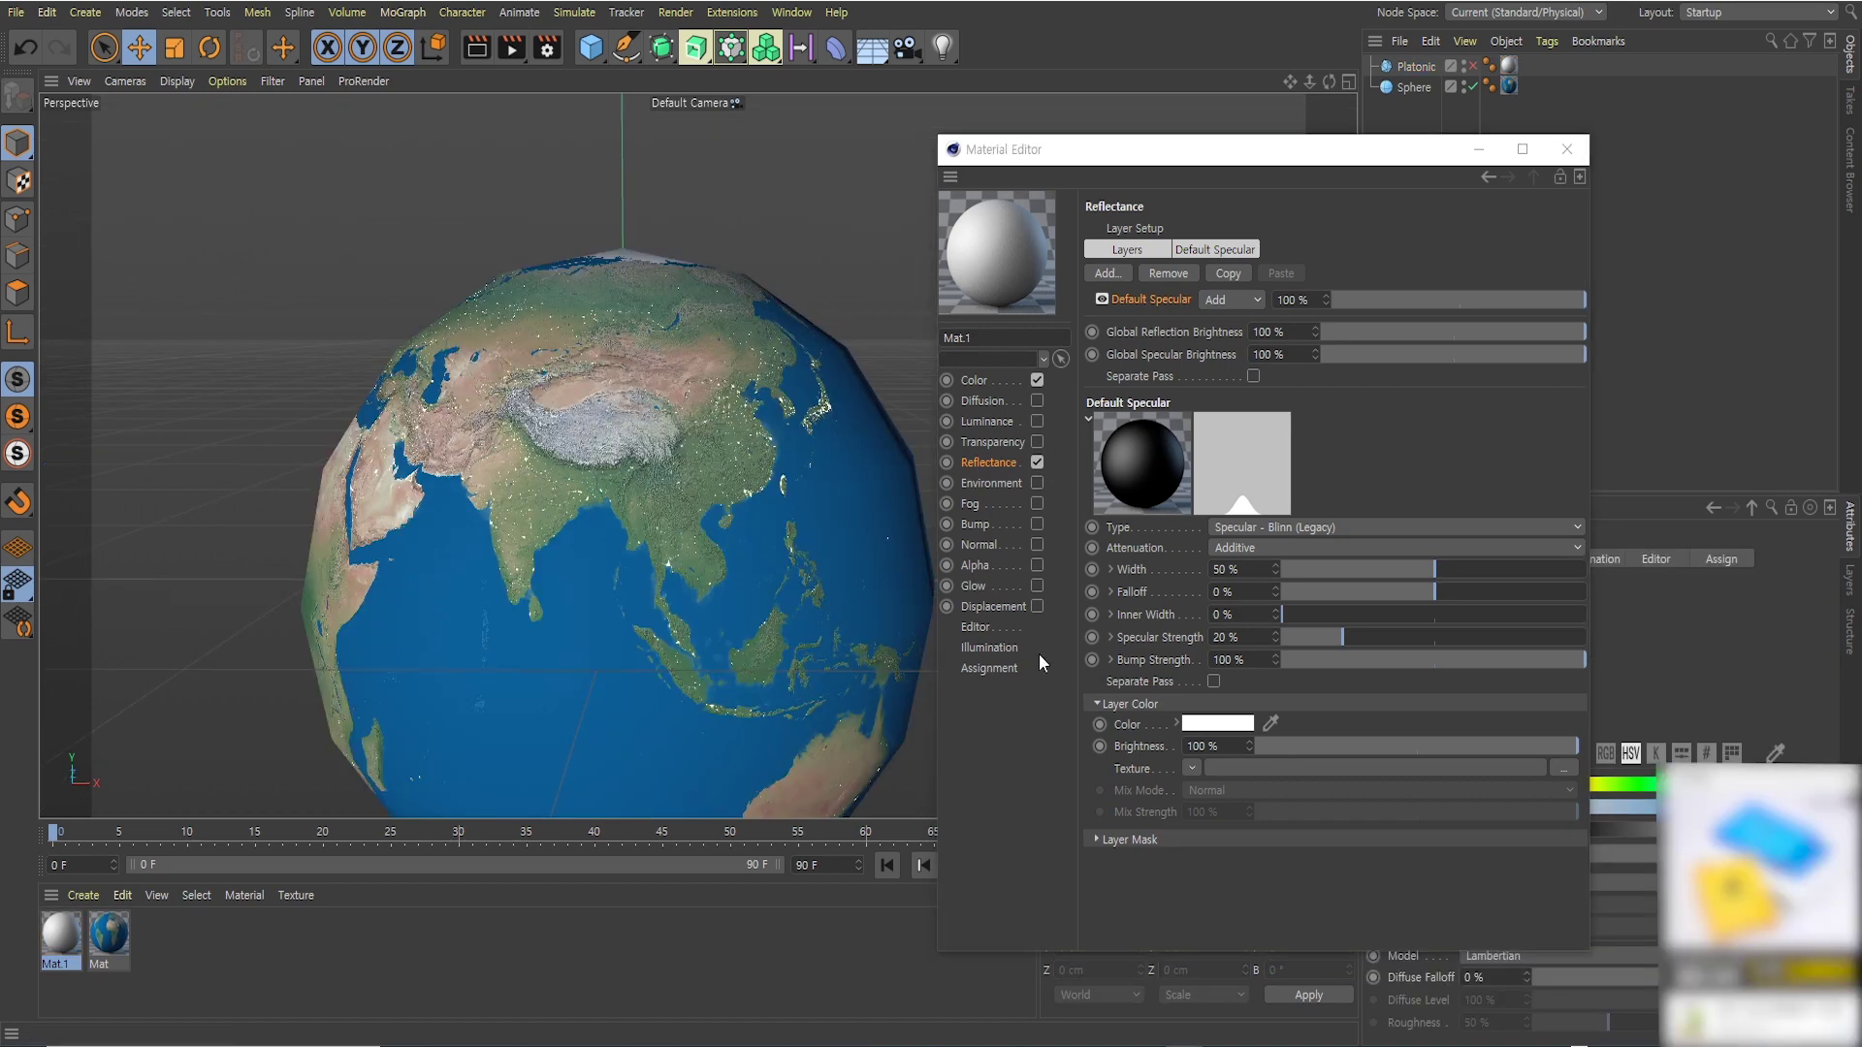
Switch to the Earth material Mat, turn its Reflectance on, and list reflectance layer types
click(114, 935)
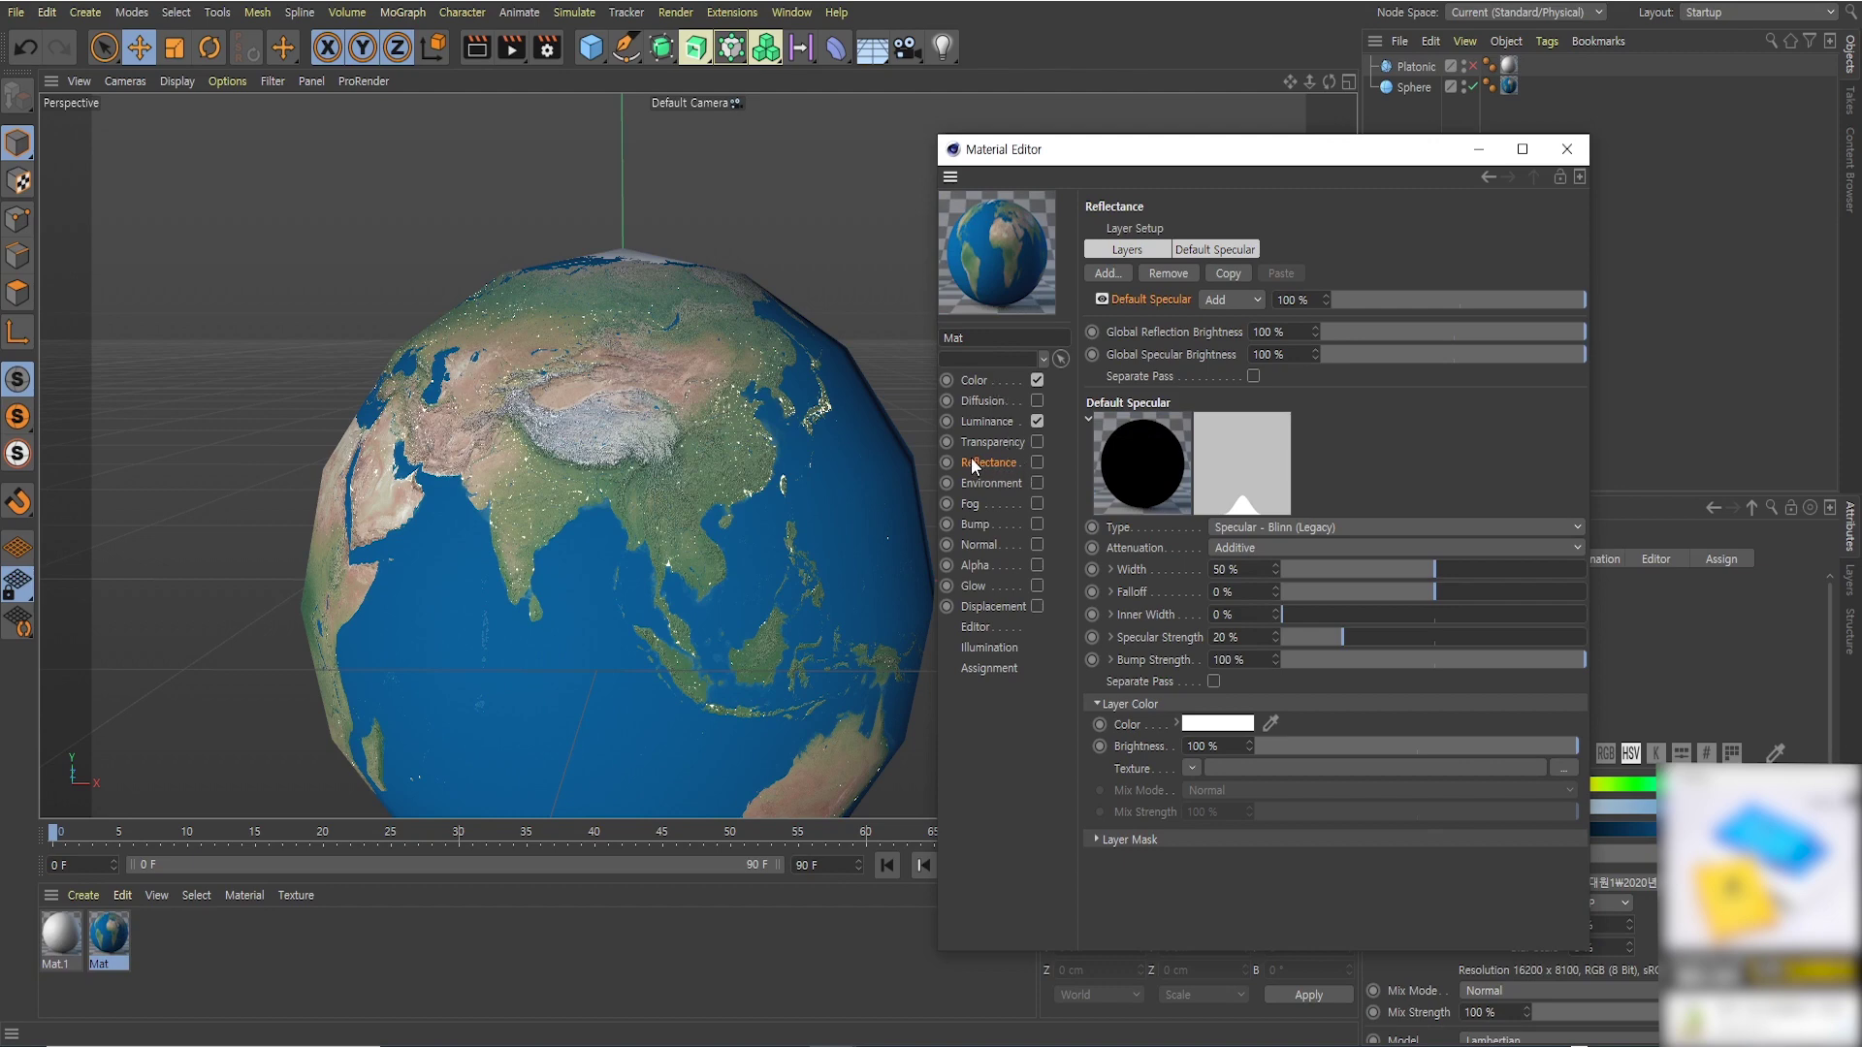
click(1036, 462)
scroll(628, 453, up, 2)
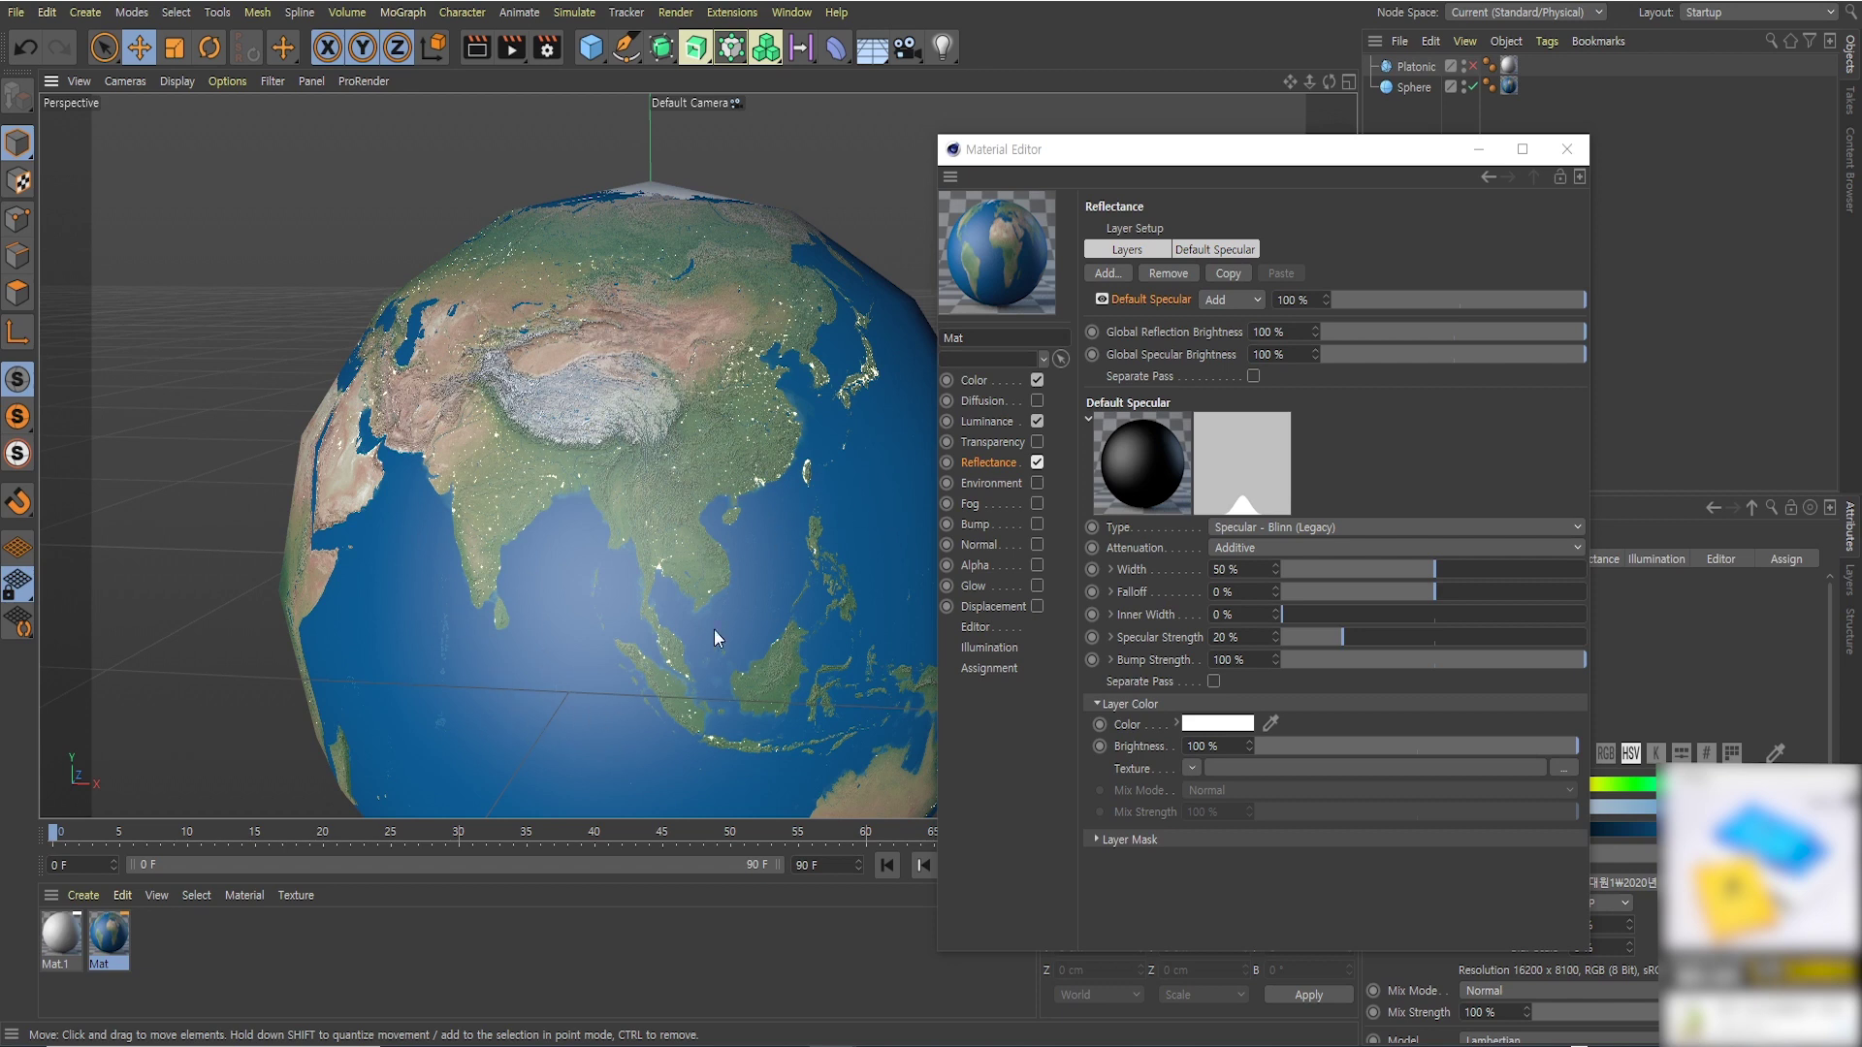
mouse_move(527, 473)
alt+mouse_down()
mouse_move(630, 560)
mouse_move(659, 527)
alt+mouse_up()
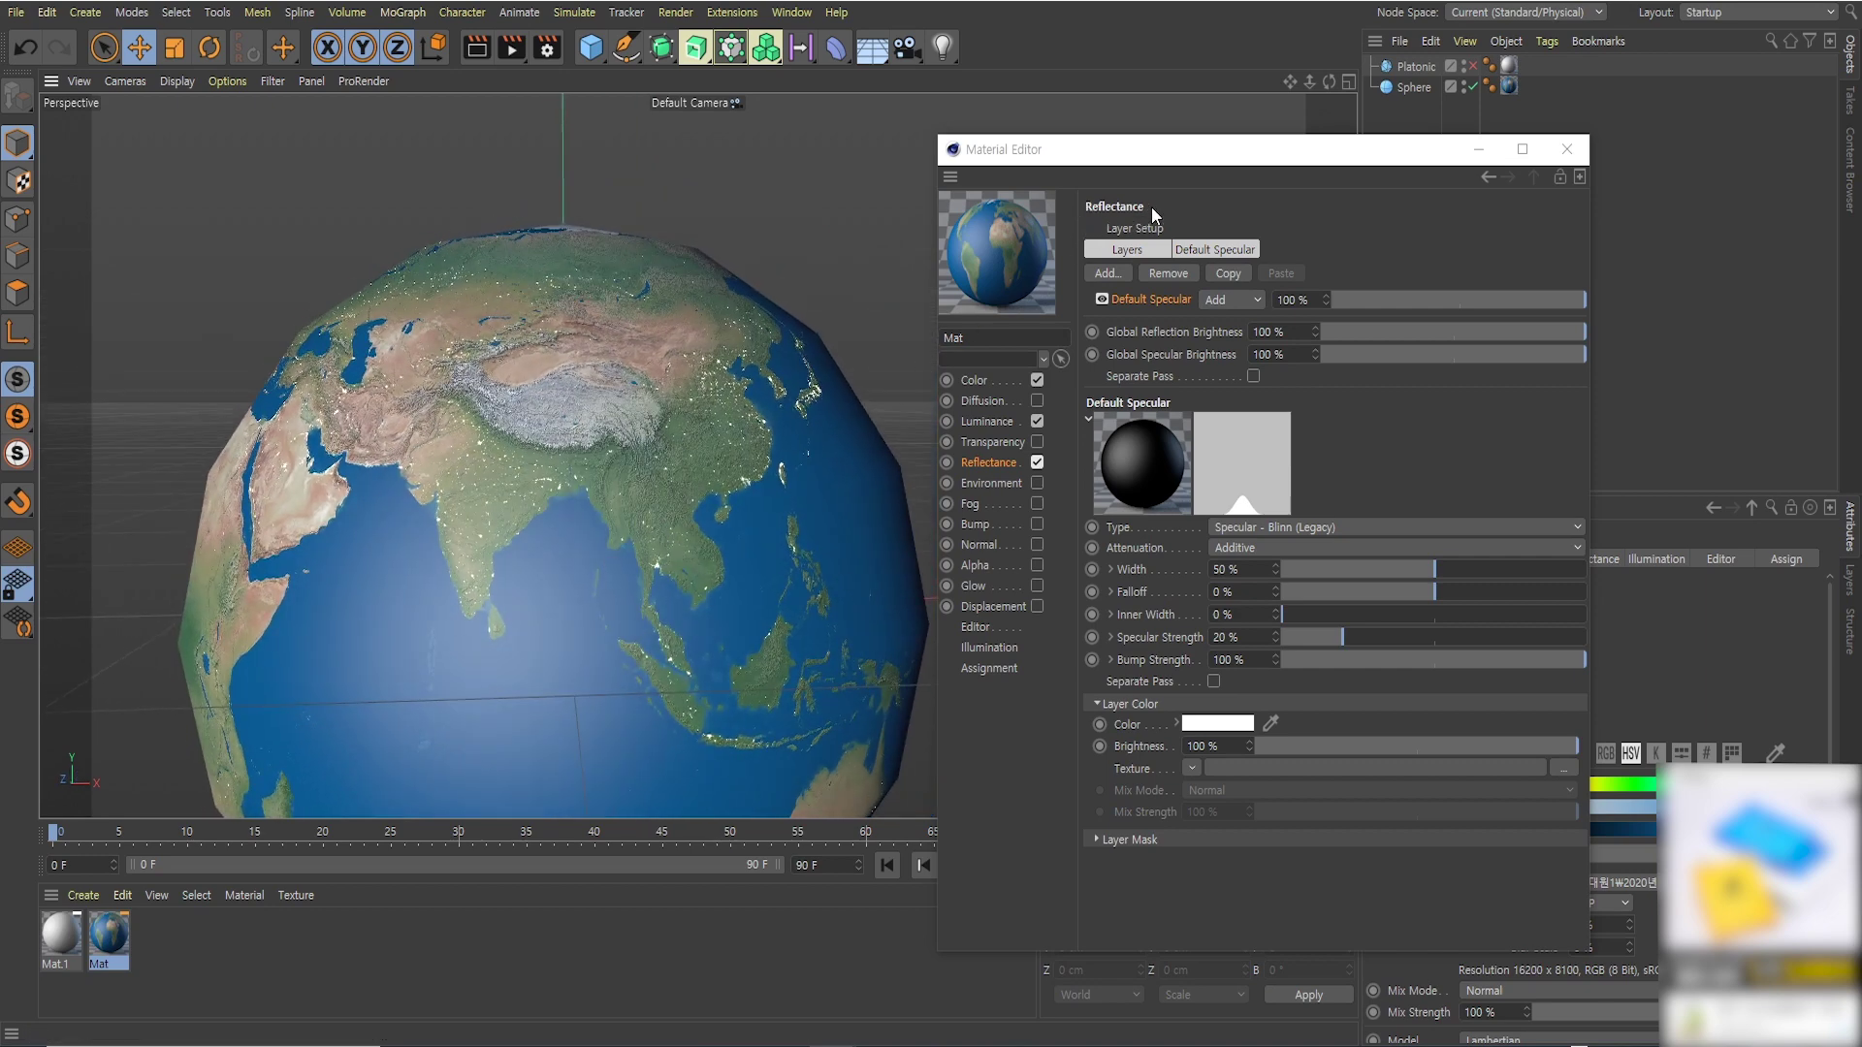
click(1113, 275)
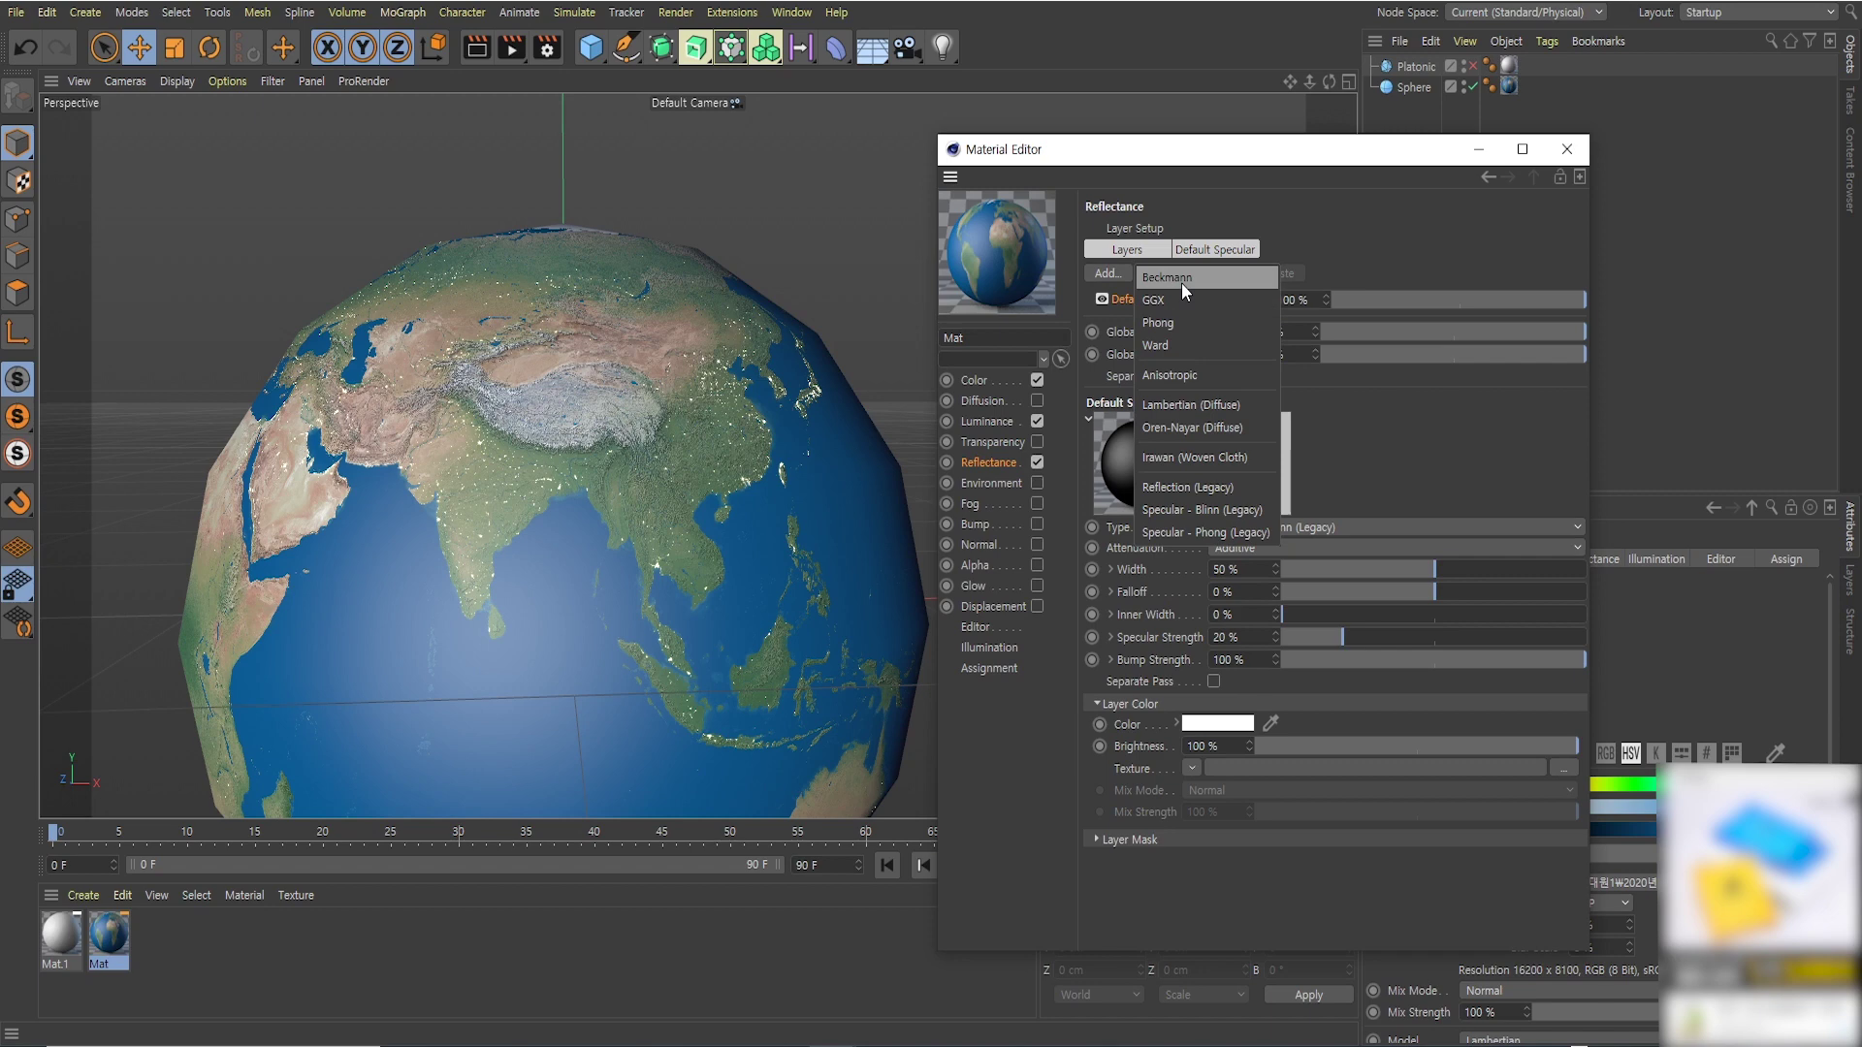
Add a Beckmann reflectance layer (Layer 1) to the Earth material
click(1181, 283)
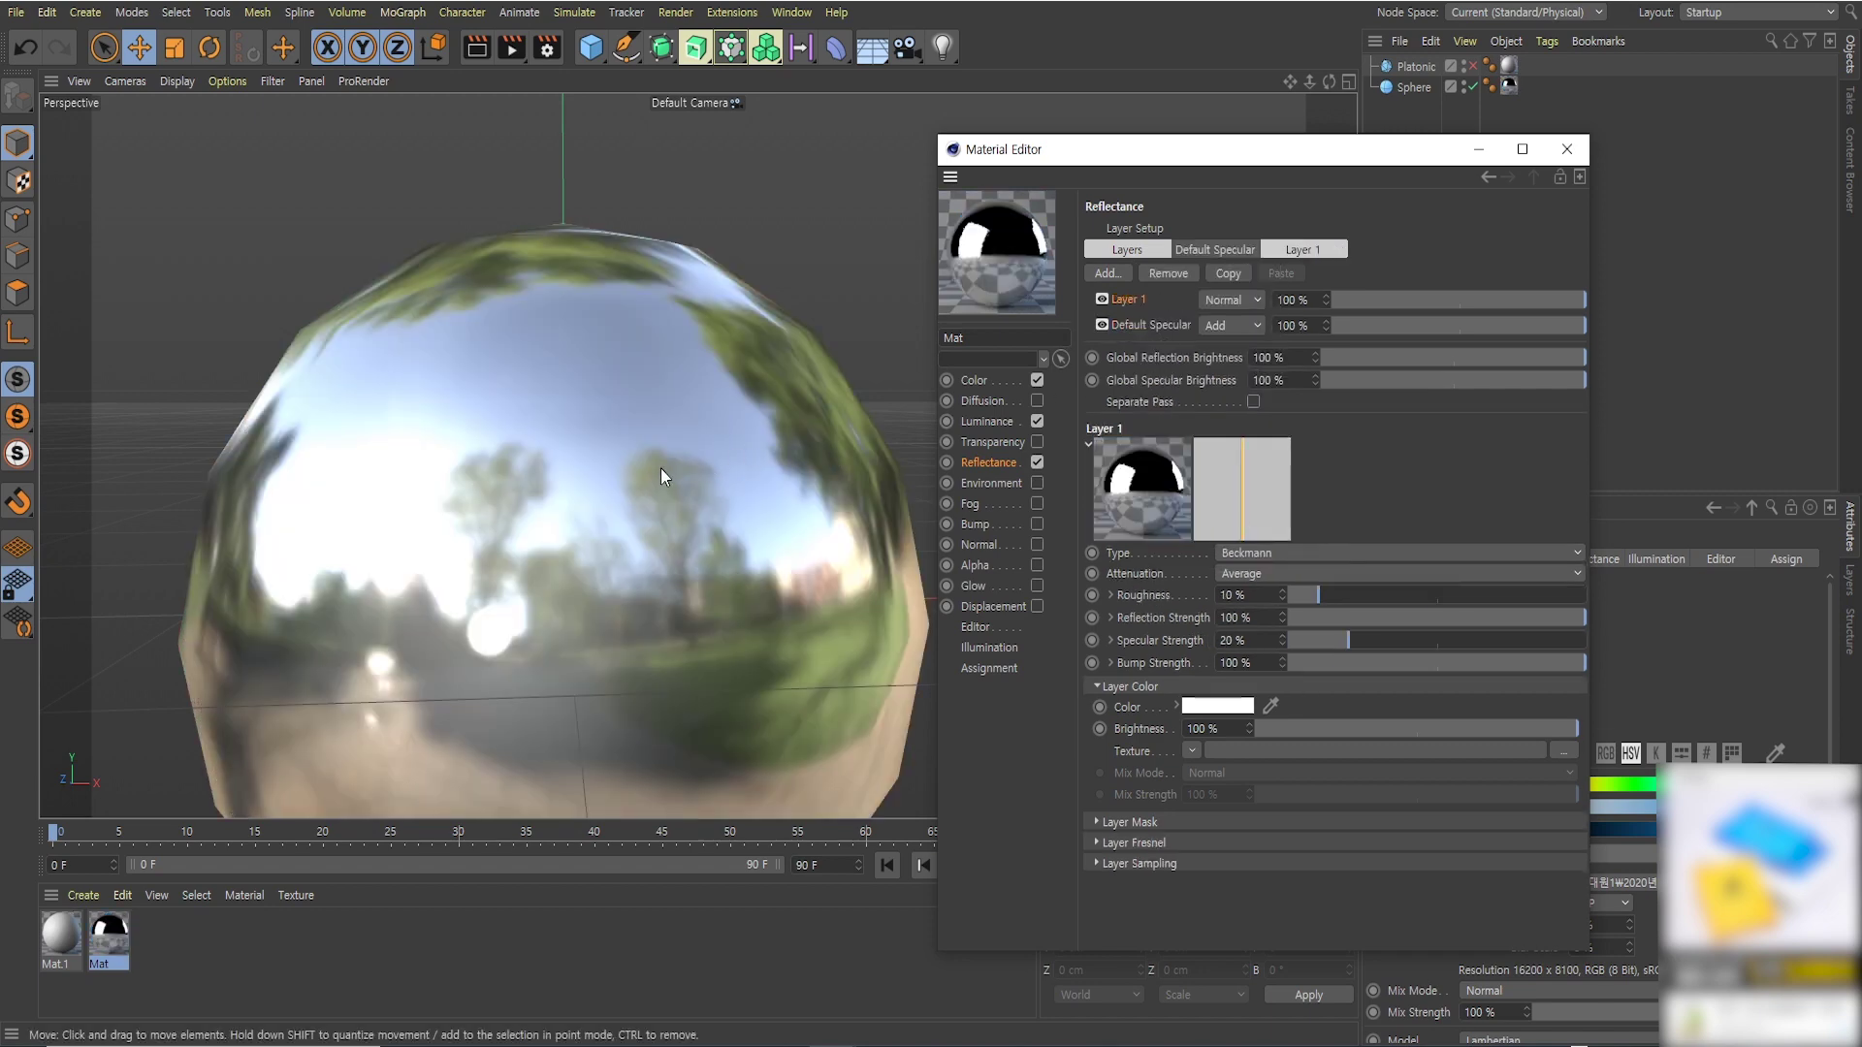
scroll(655, 531, down, 2)
scroll(690, 526, down, 2)
scroll(630, 437, down, 1)
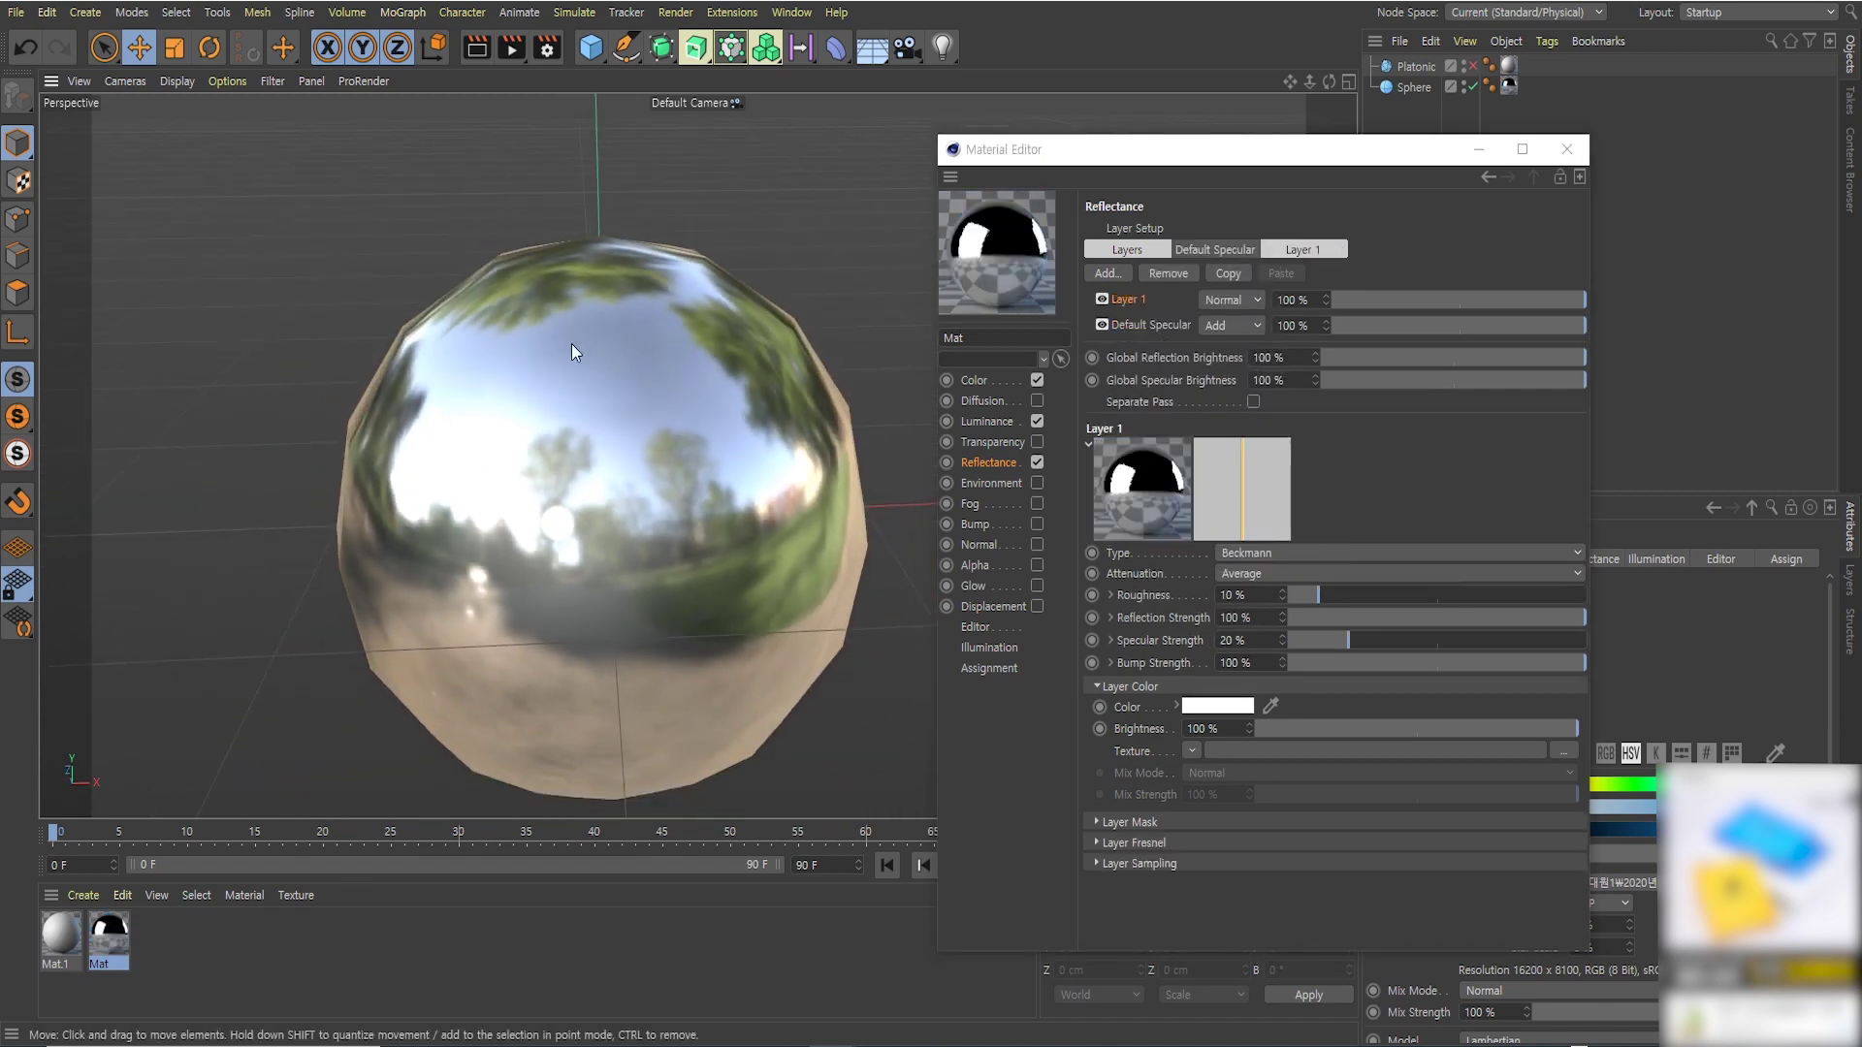
scroll(636, 436, up, 1)
scroll(636, 403, up, 2)
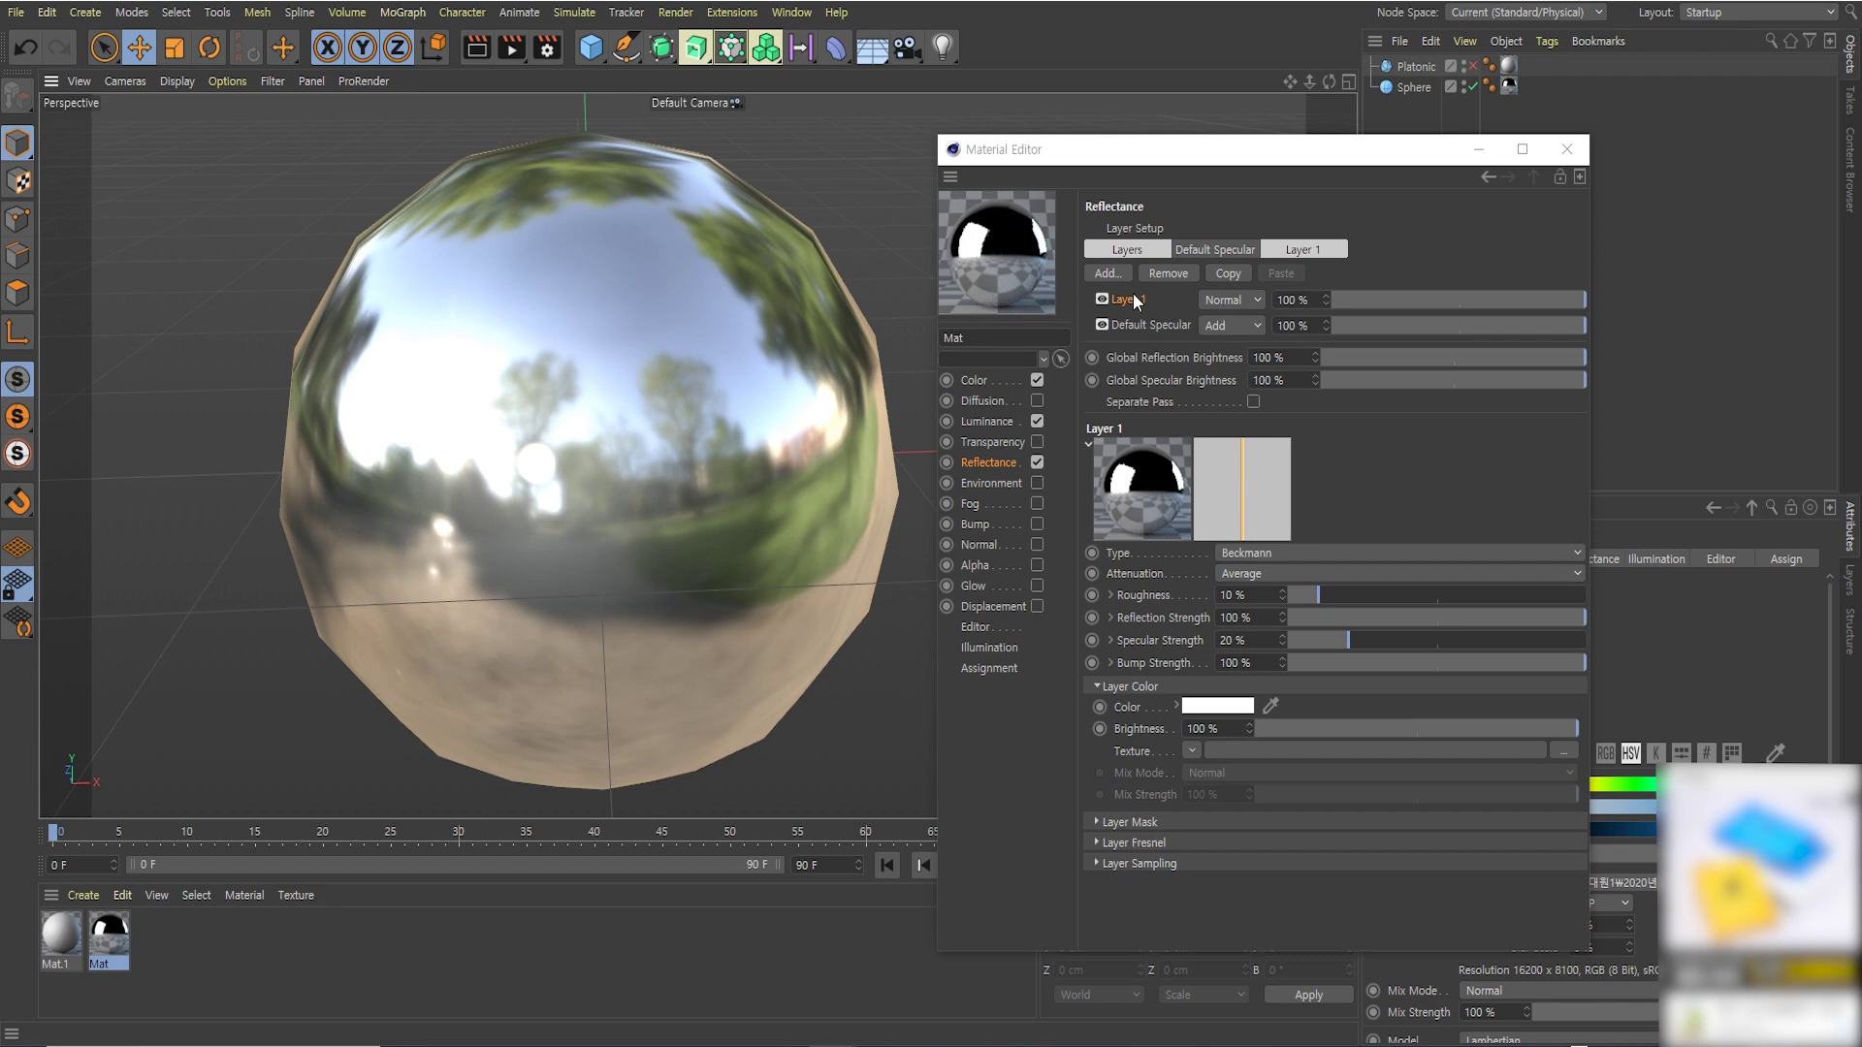
Pan, zoom and orbit around the mirror-like chrome sphere to inspect the reflections
click(1280, 300)
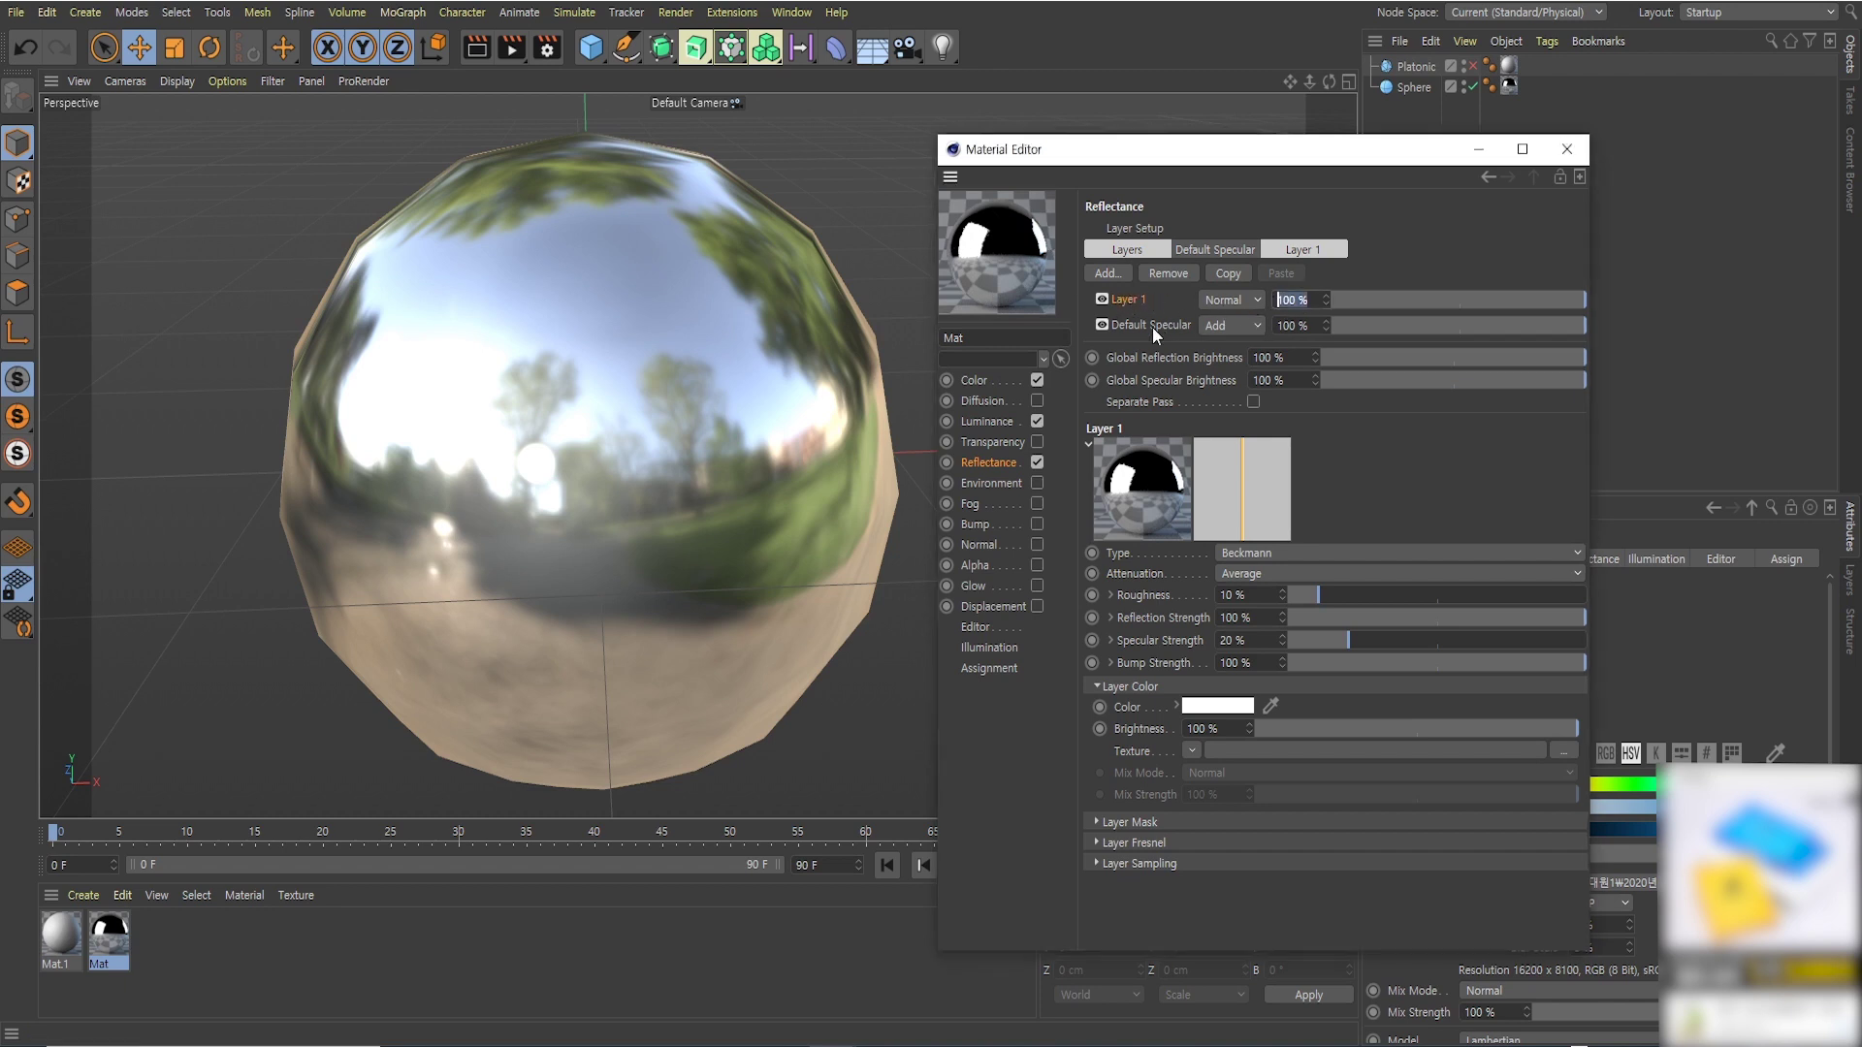
mouse_move(714, 438)
alt+middle_down()
mouse_move(693, 451)
mouse_move(676, 432)
alt+middle_up()
scroll(669, 484, up, 2)
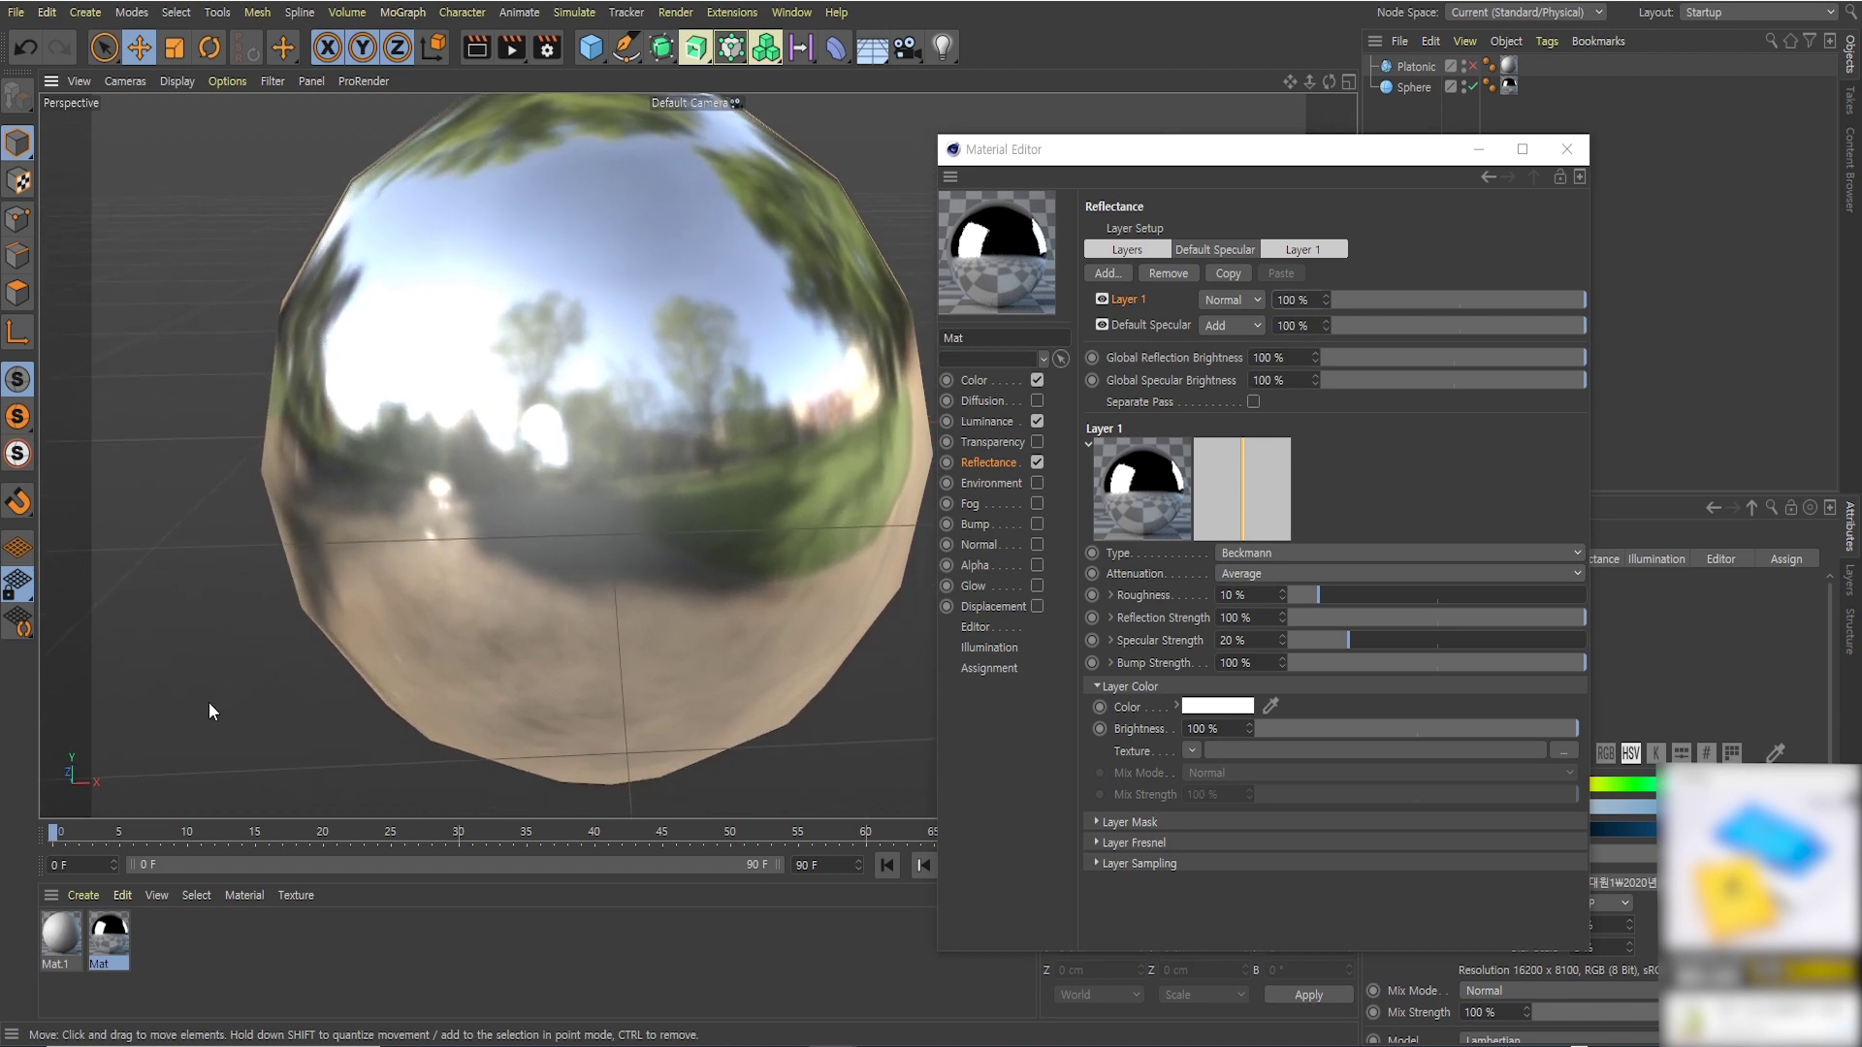
scroll(494, 566, down, 2)
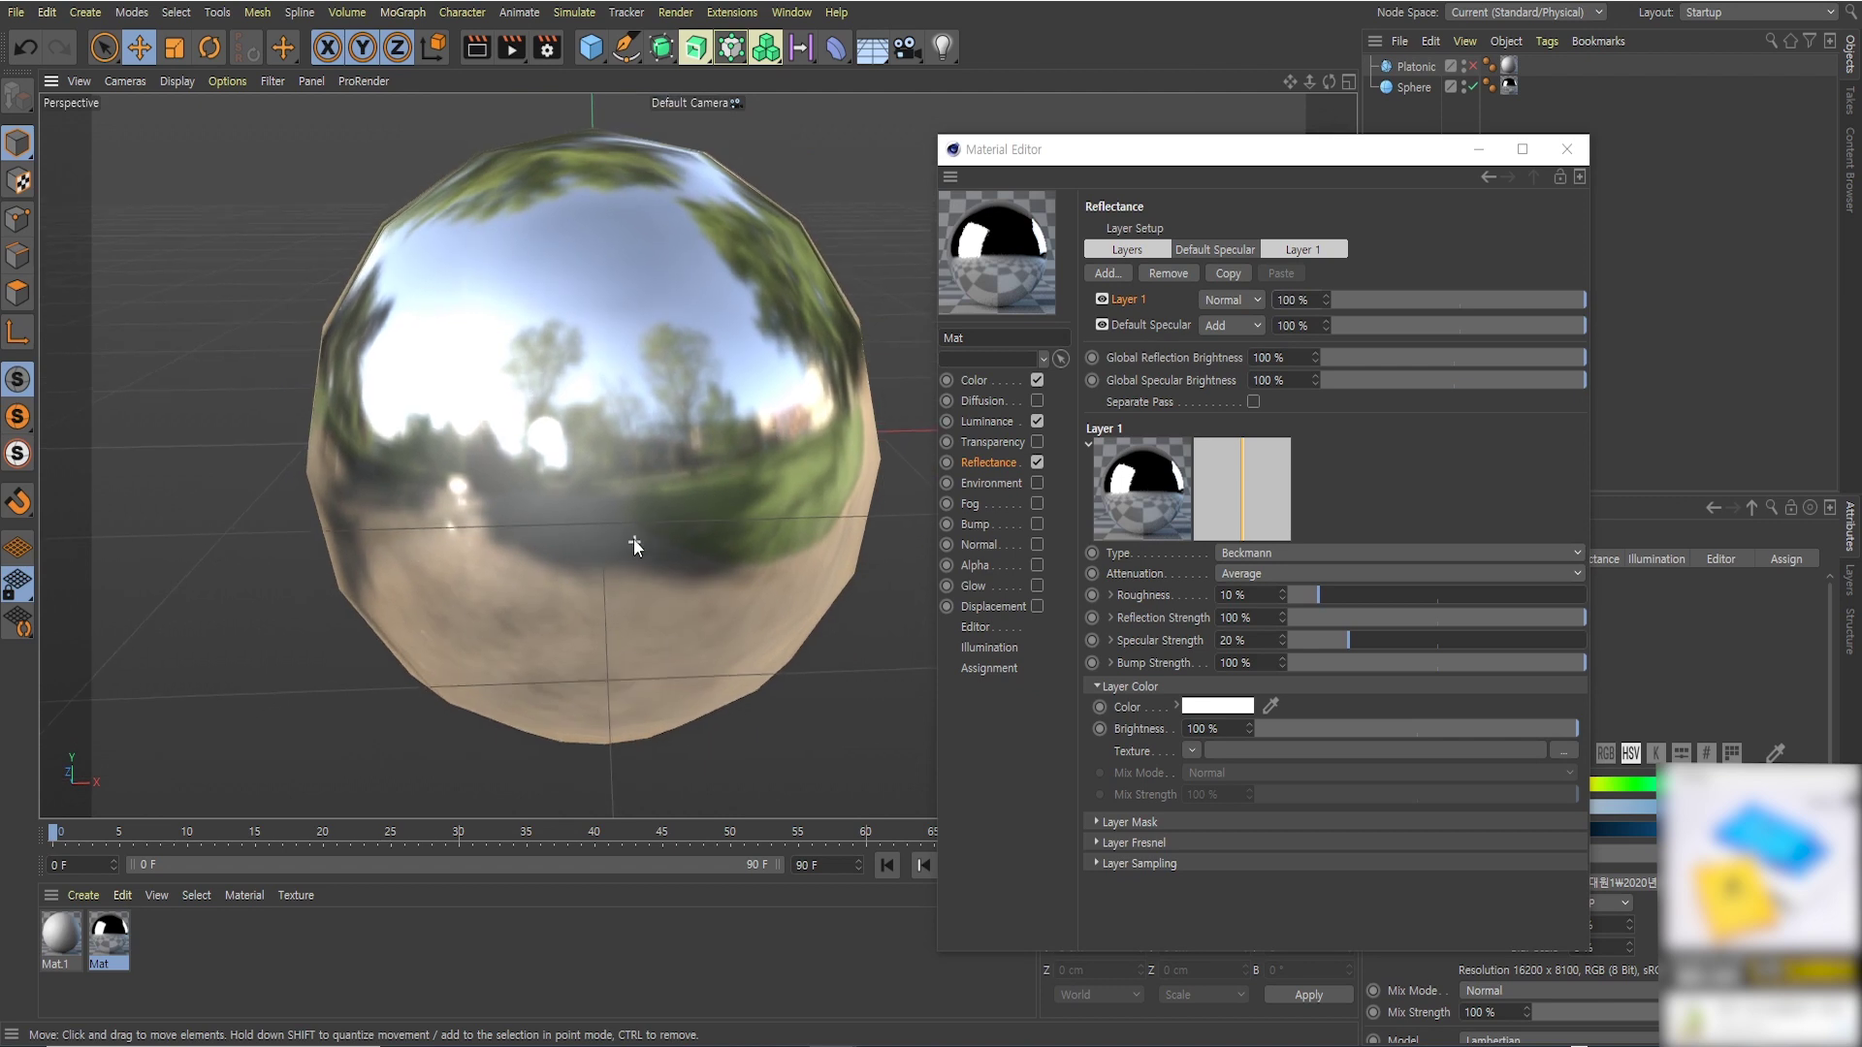
scroll(633, 538, up, 2)
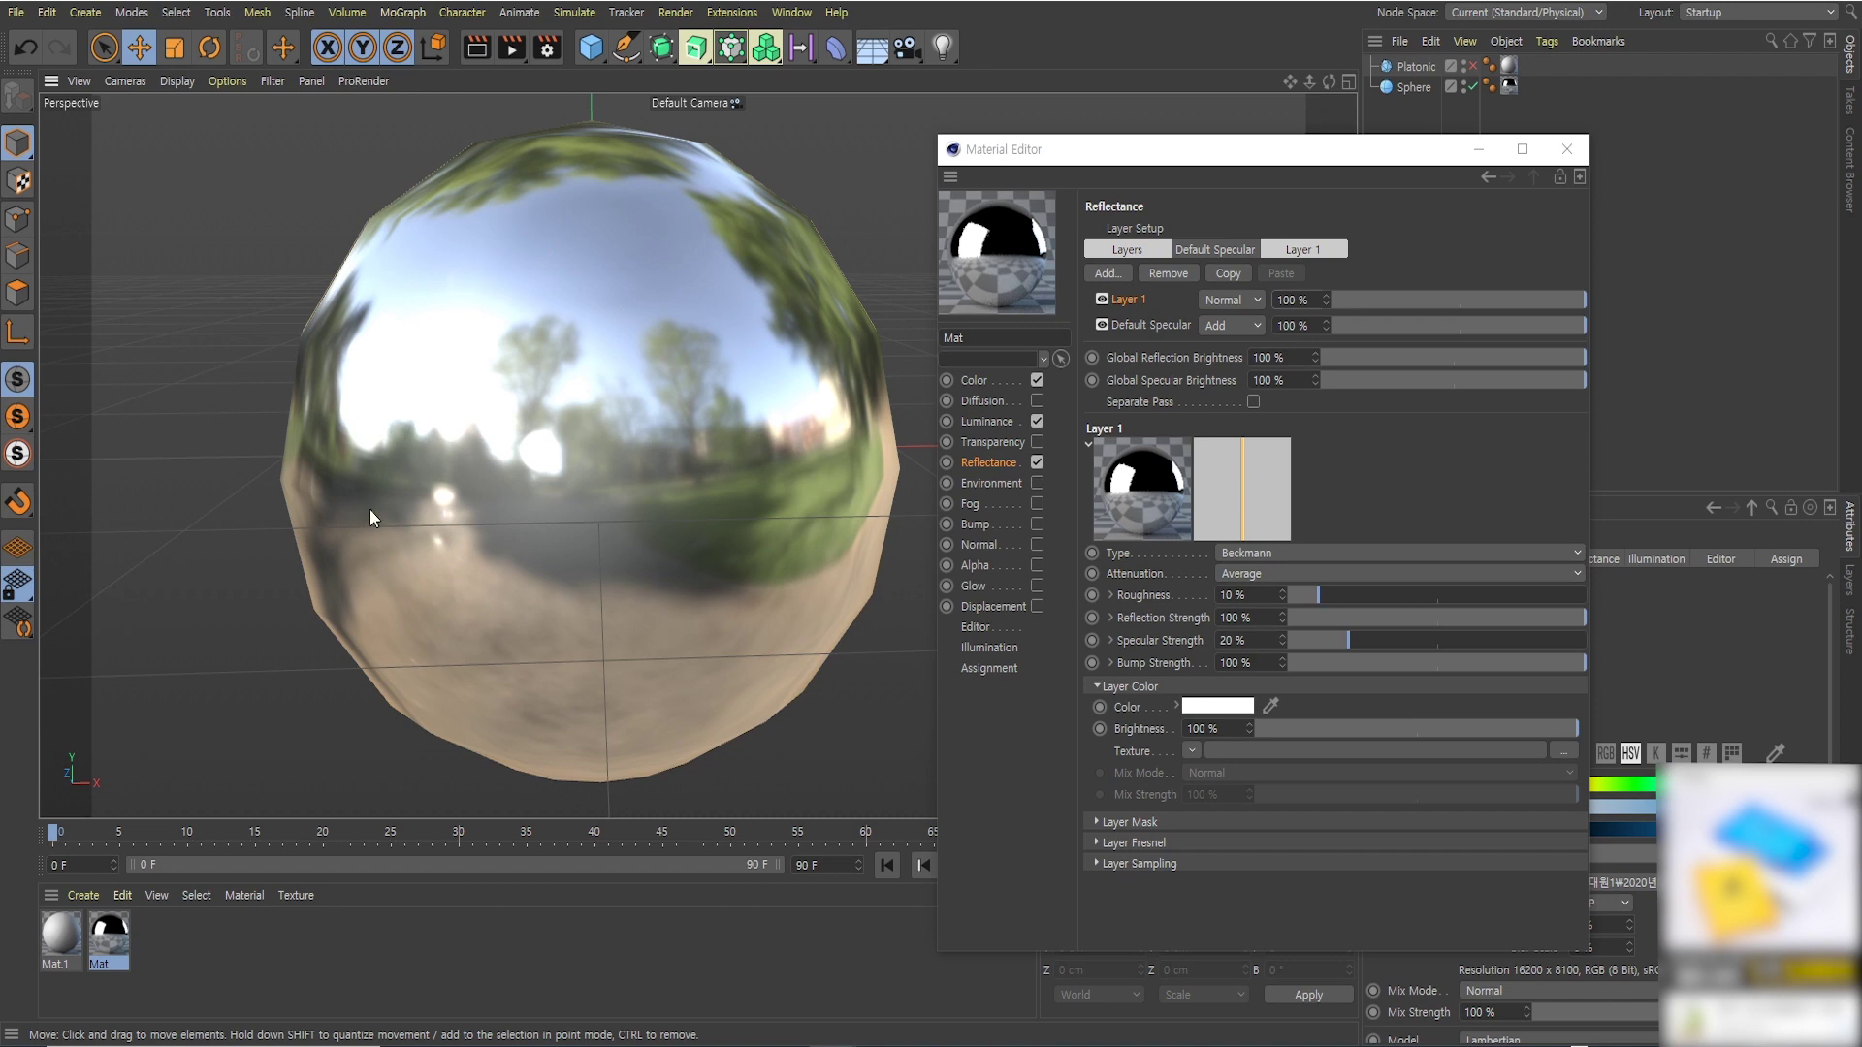
alt+drag(608, 498, 631, 502)
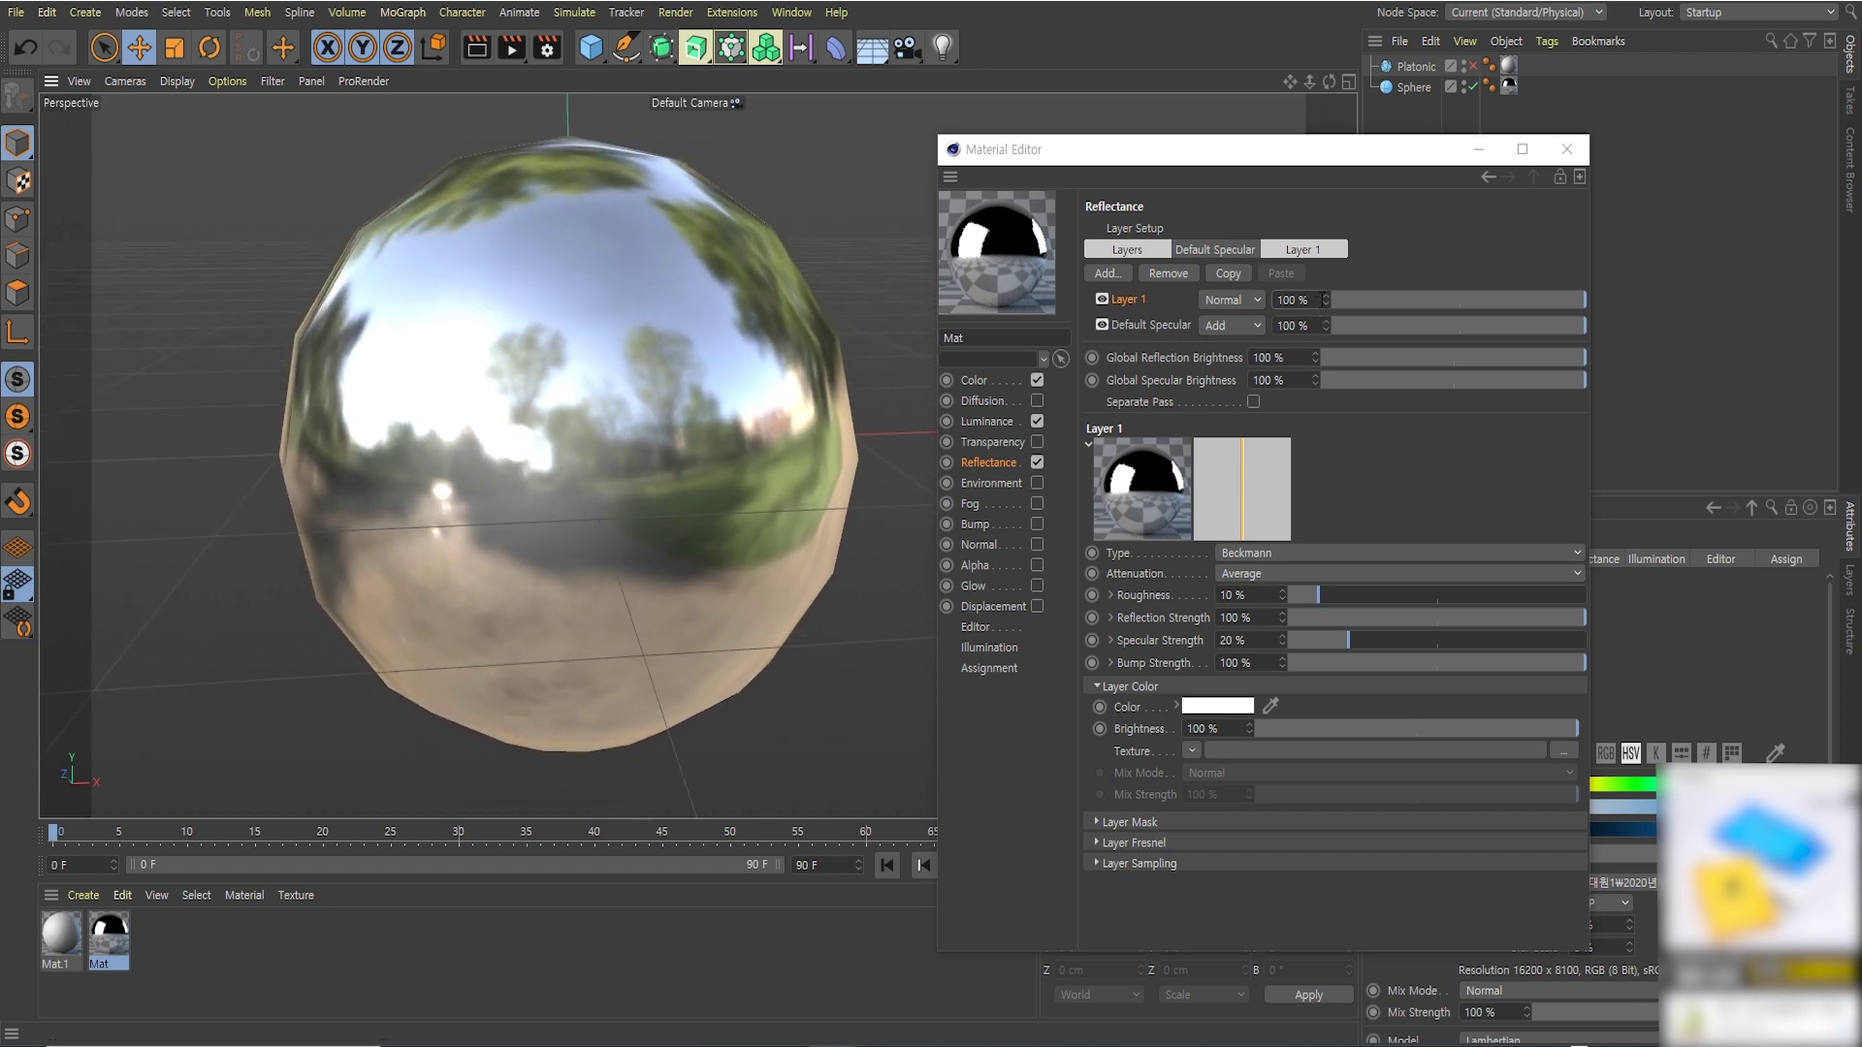
click(1280, 300)
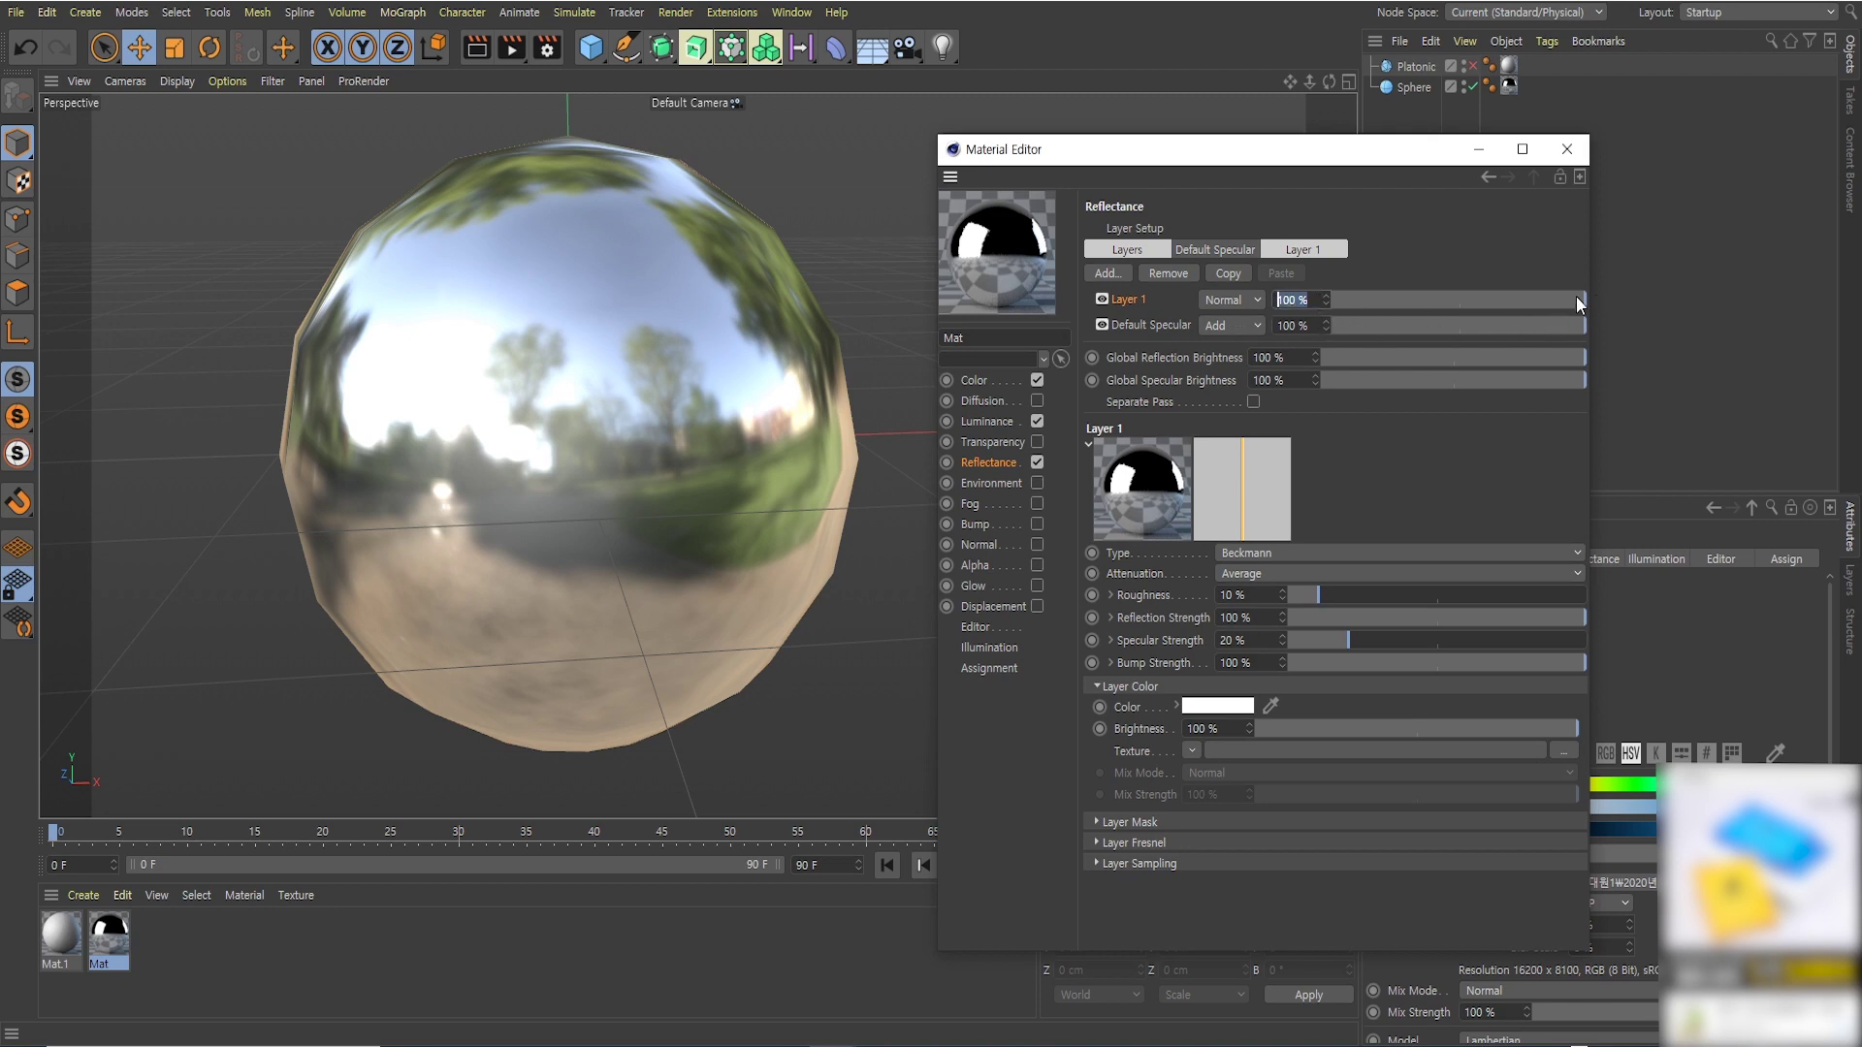
Lower Layer 1 opacity to 9%, preview-render, then clear the render and move the editor
drag(1575, 299, 1370, 300)
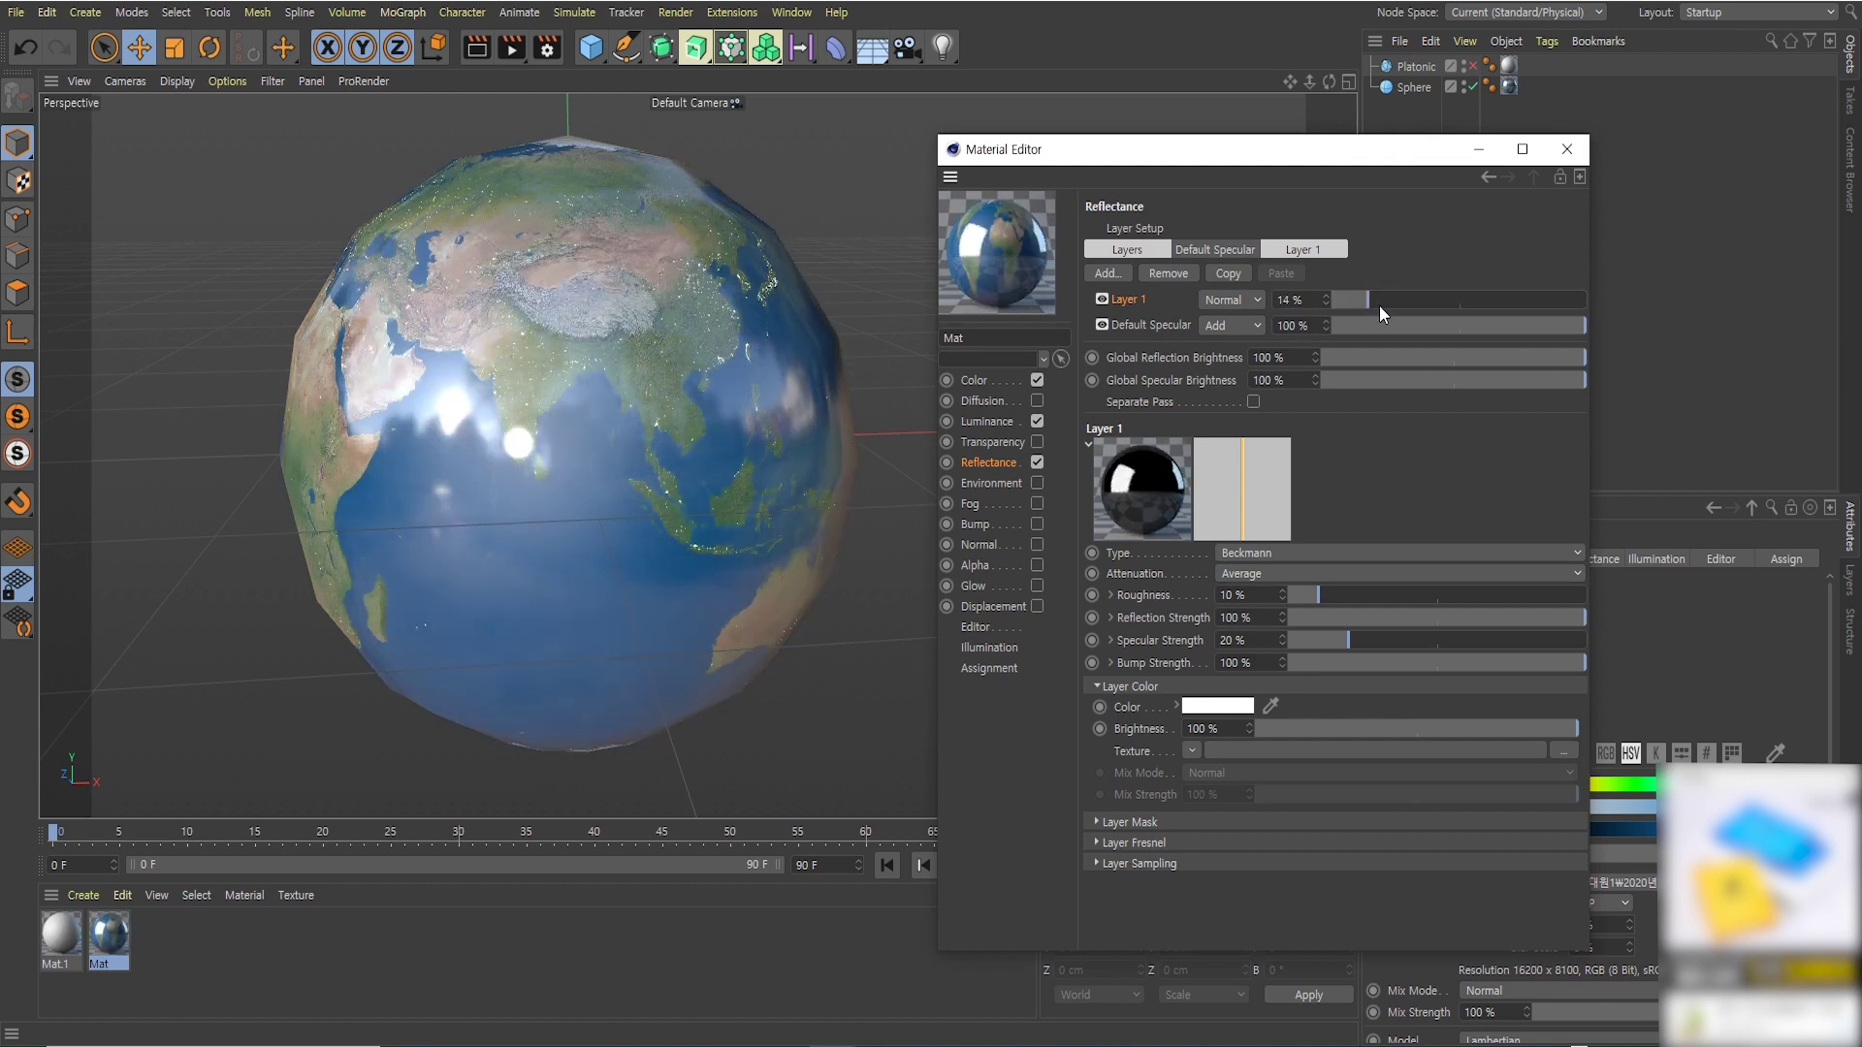
drag(1379, 305, 1354, 300)
alt+drag(514, 584, 515, 566)
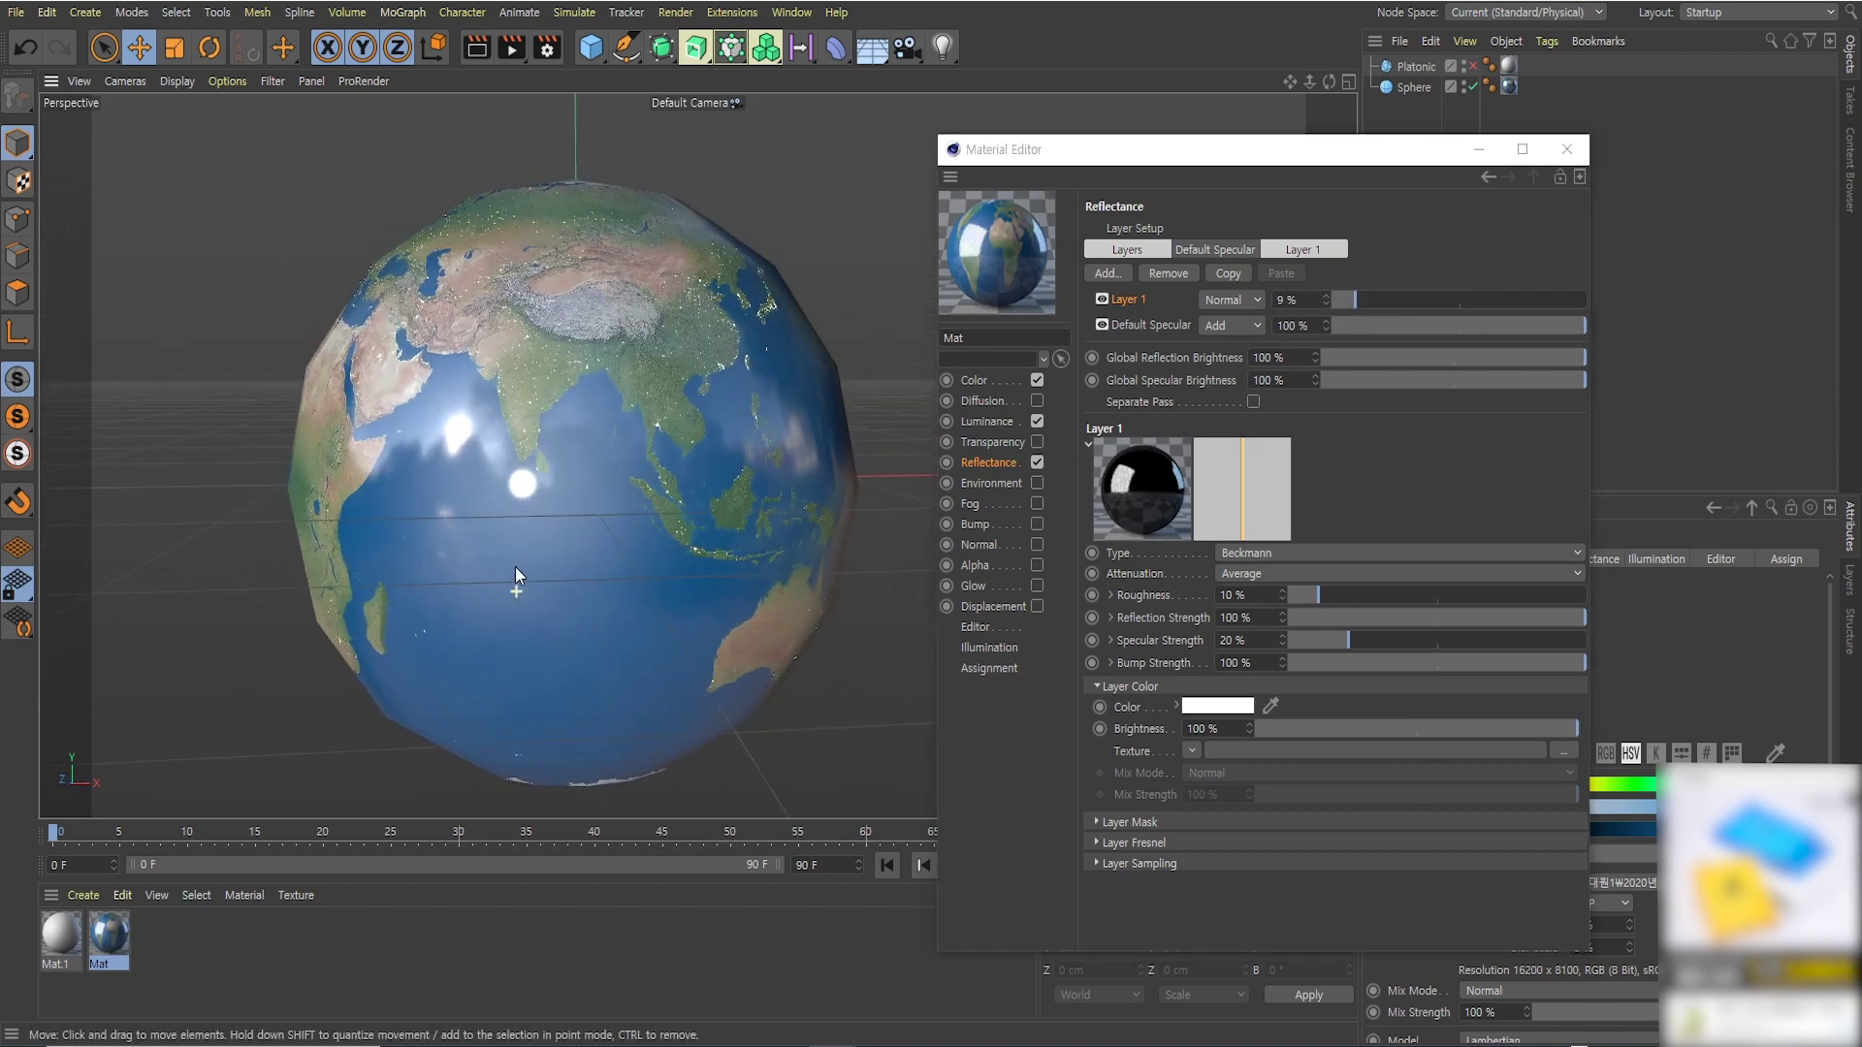
click(483, 53)
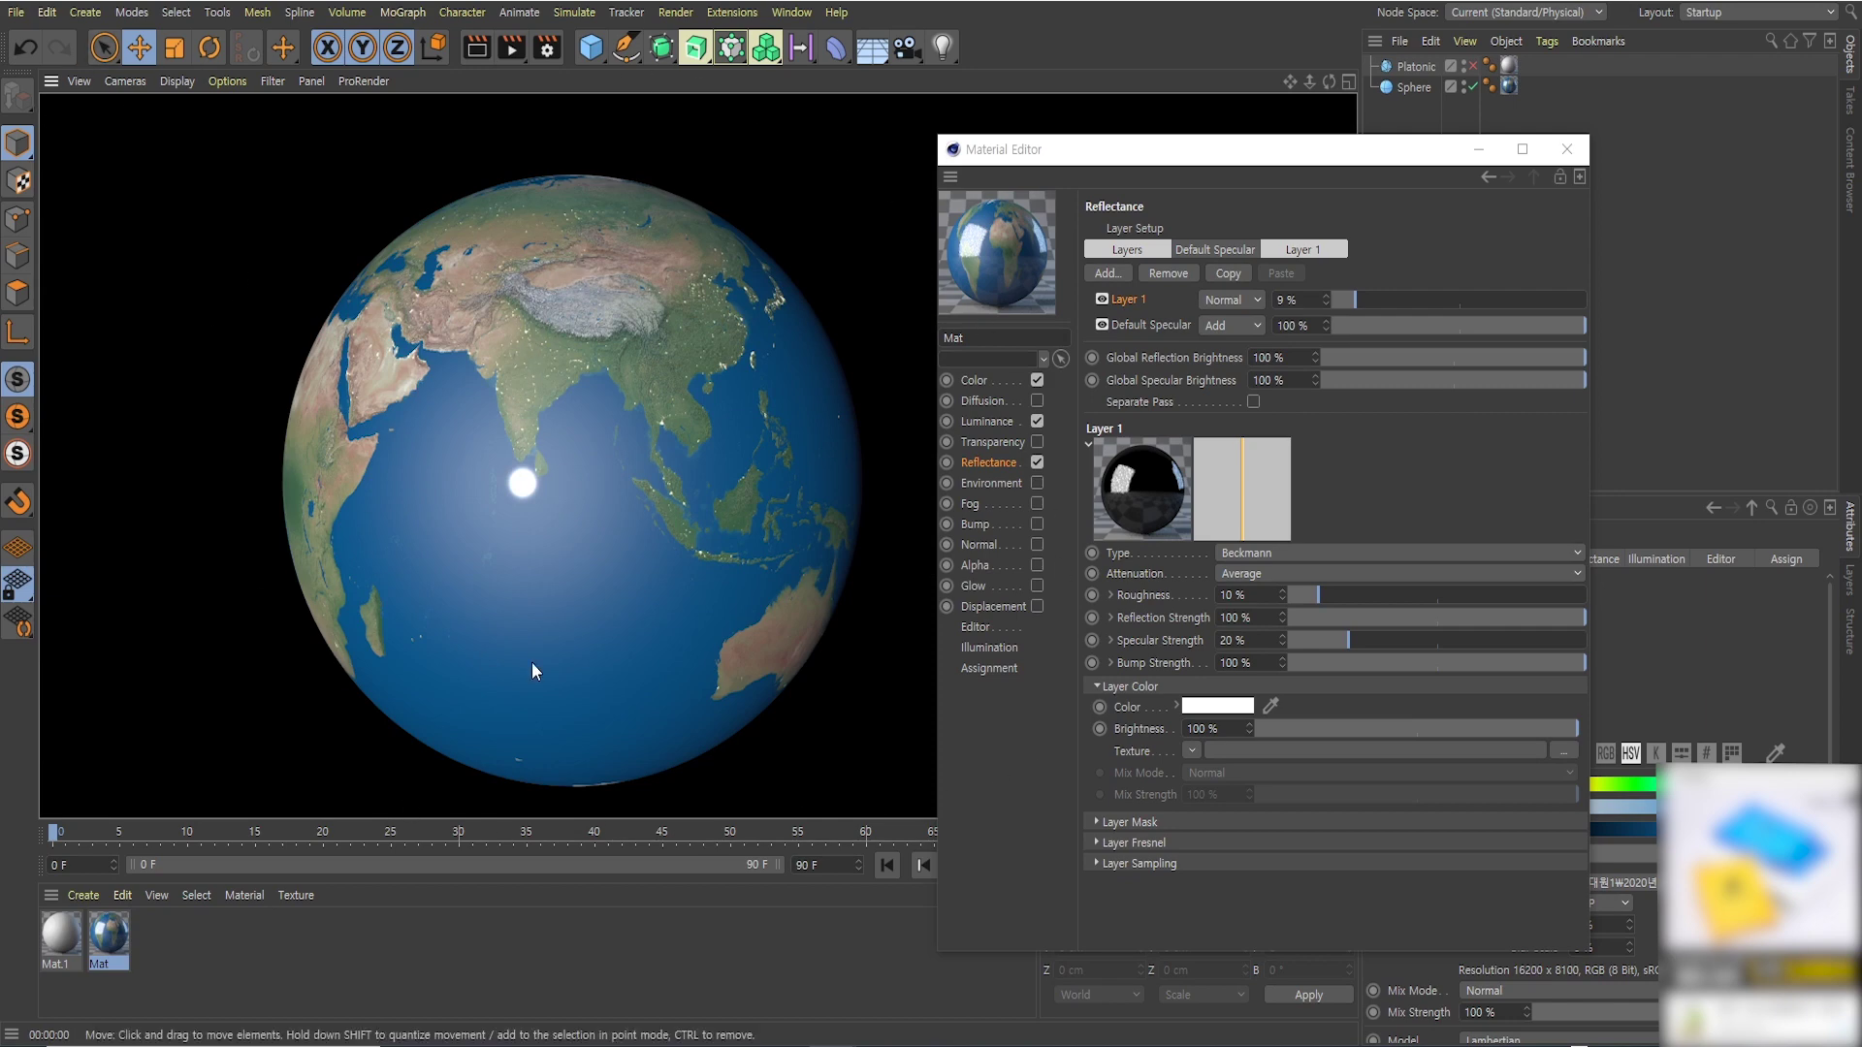
click(795, 212)
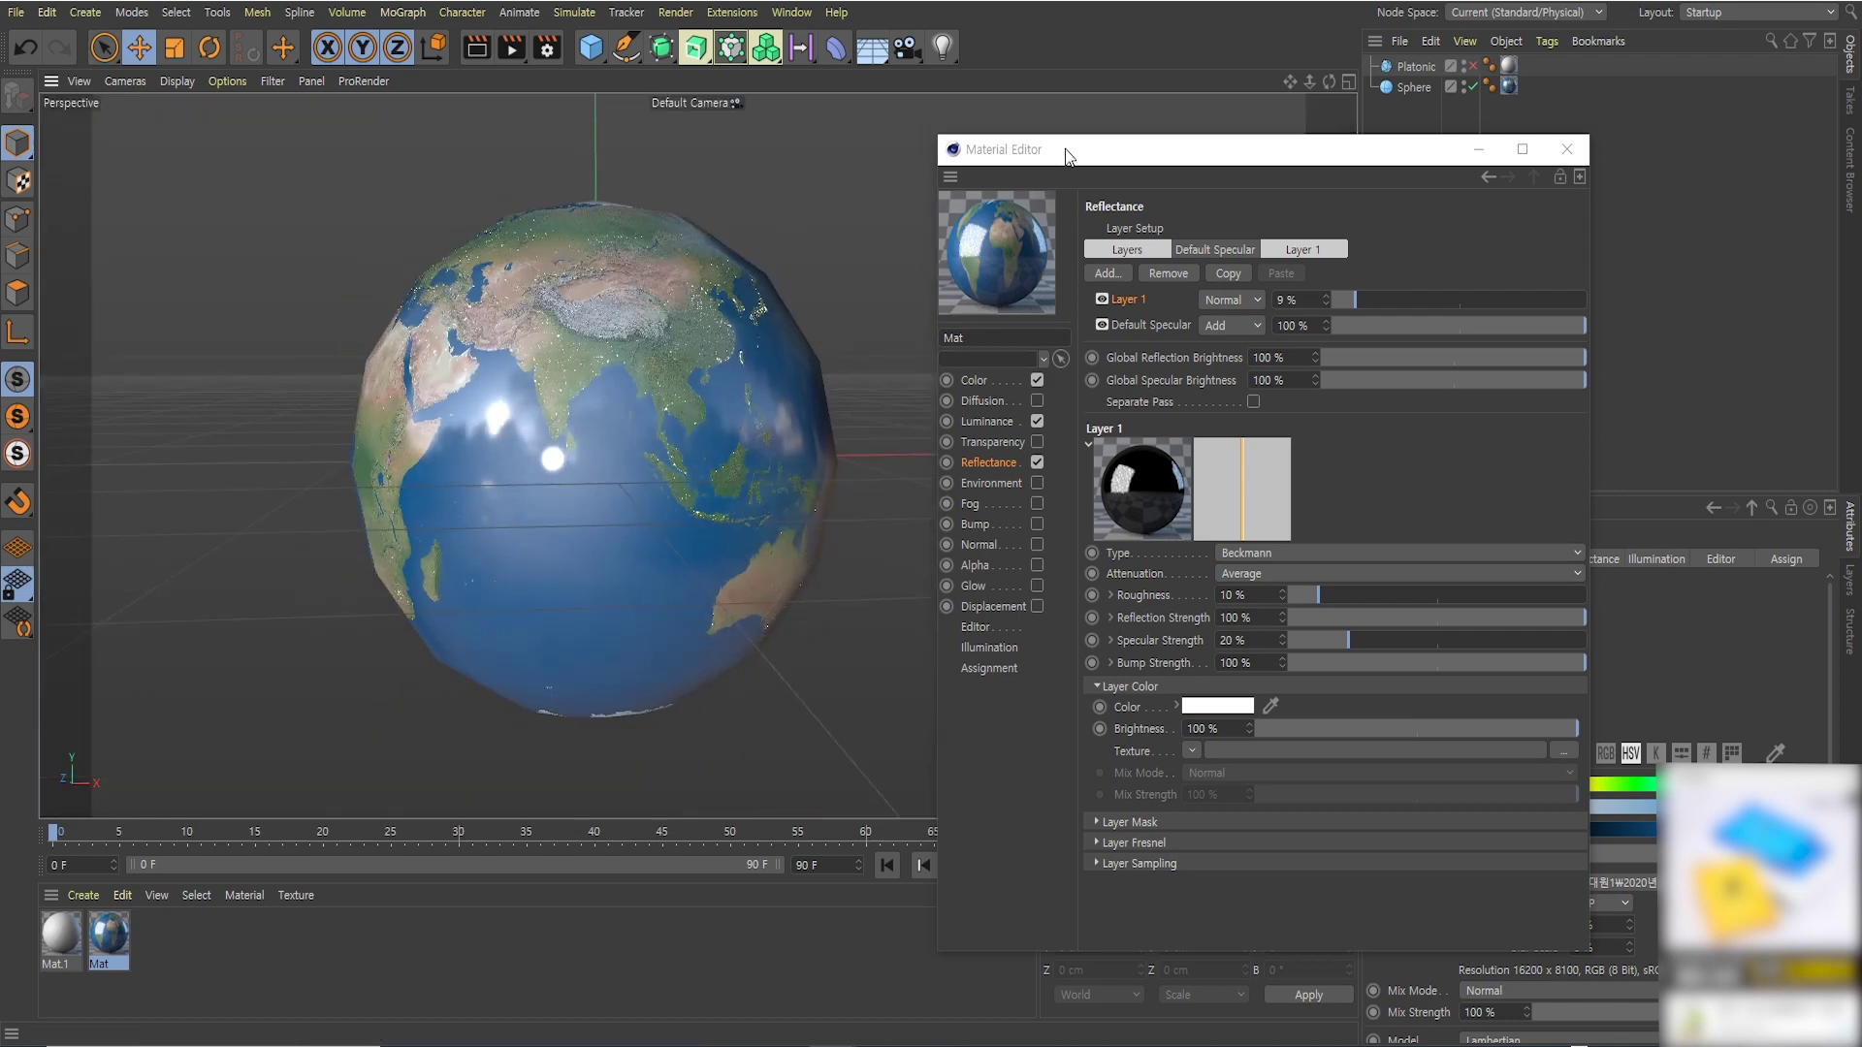
drag(1066, 151, 1146, 192)
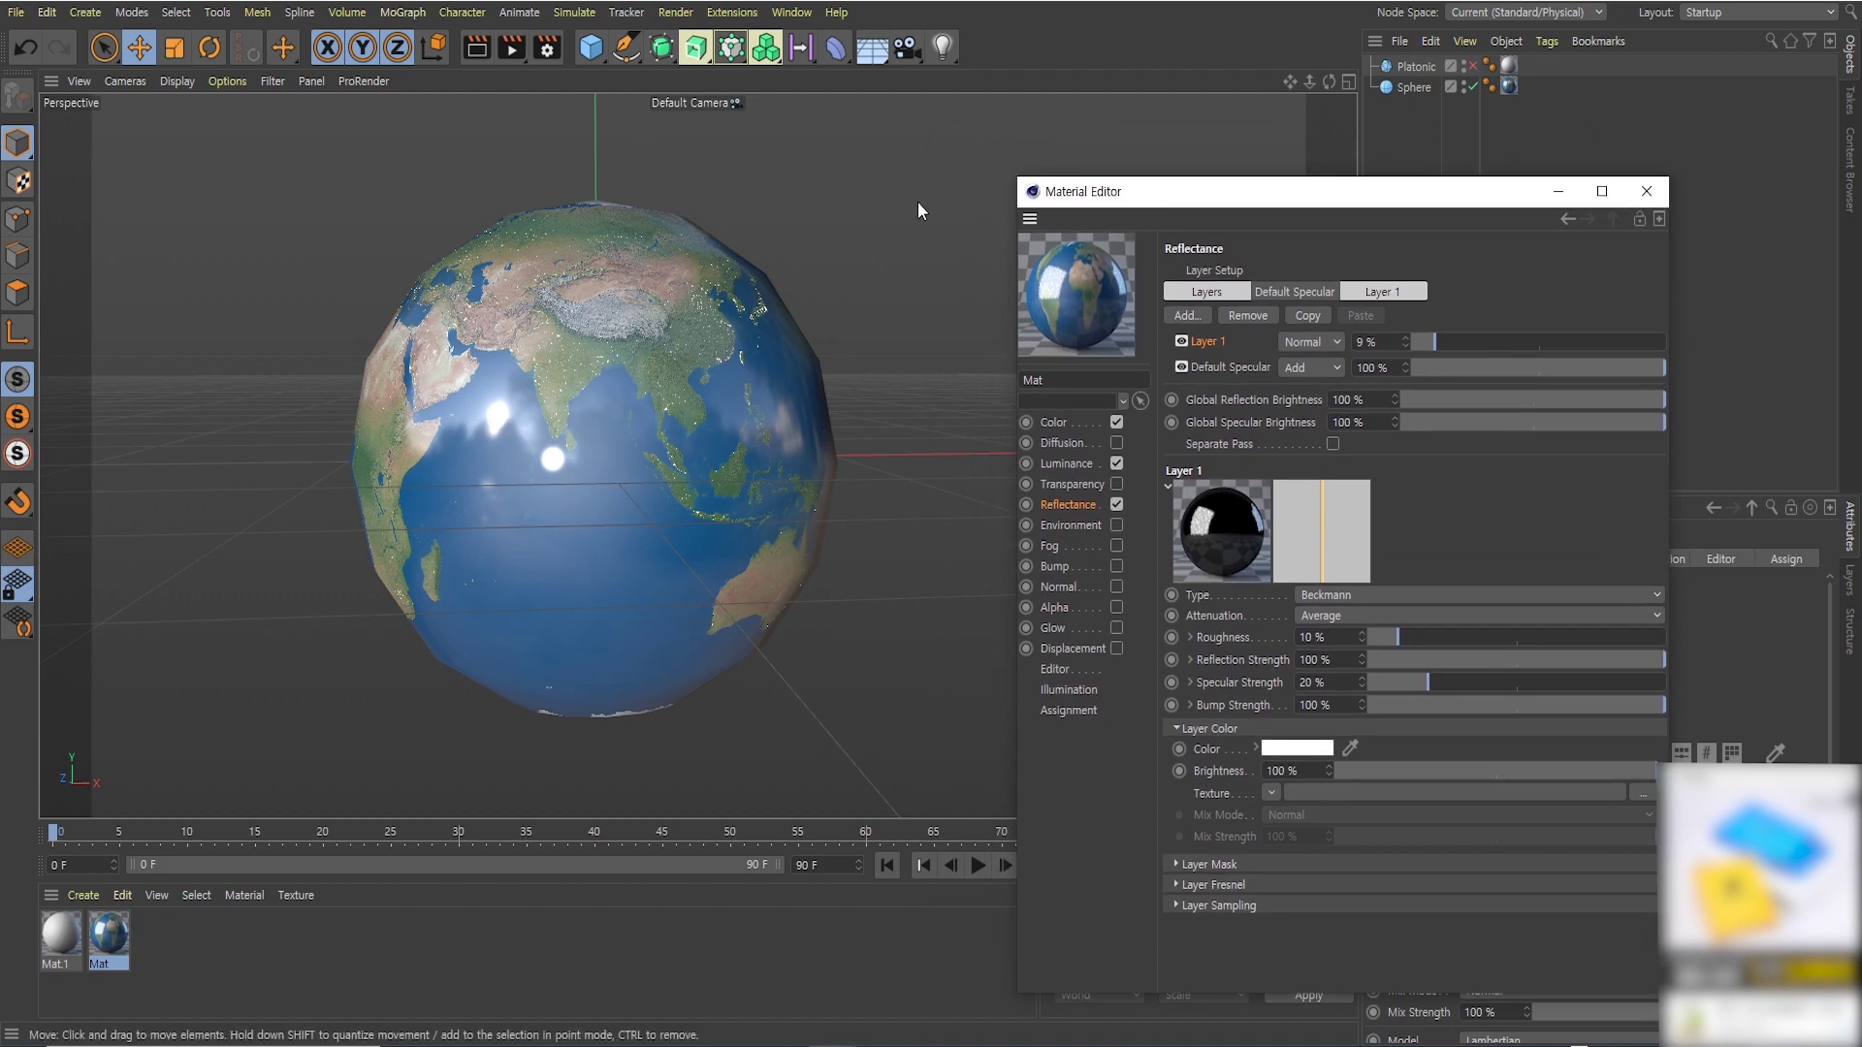
Add a Sky object and apply the Sunny Marketplace 01 HDRI material to it
click(872, 48)
click(940, 113)
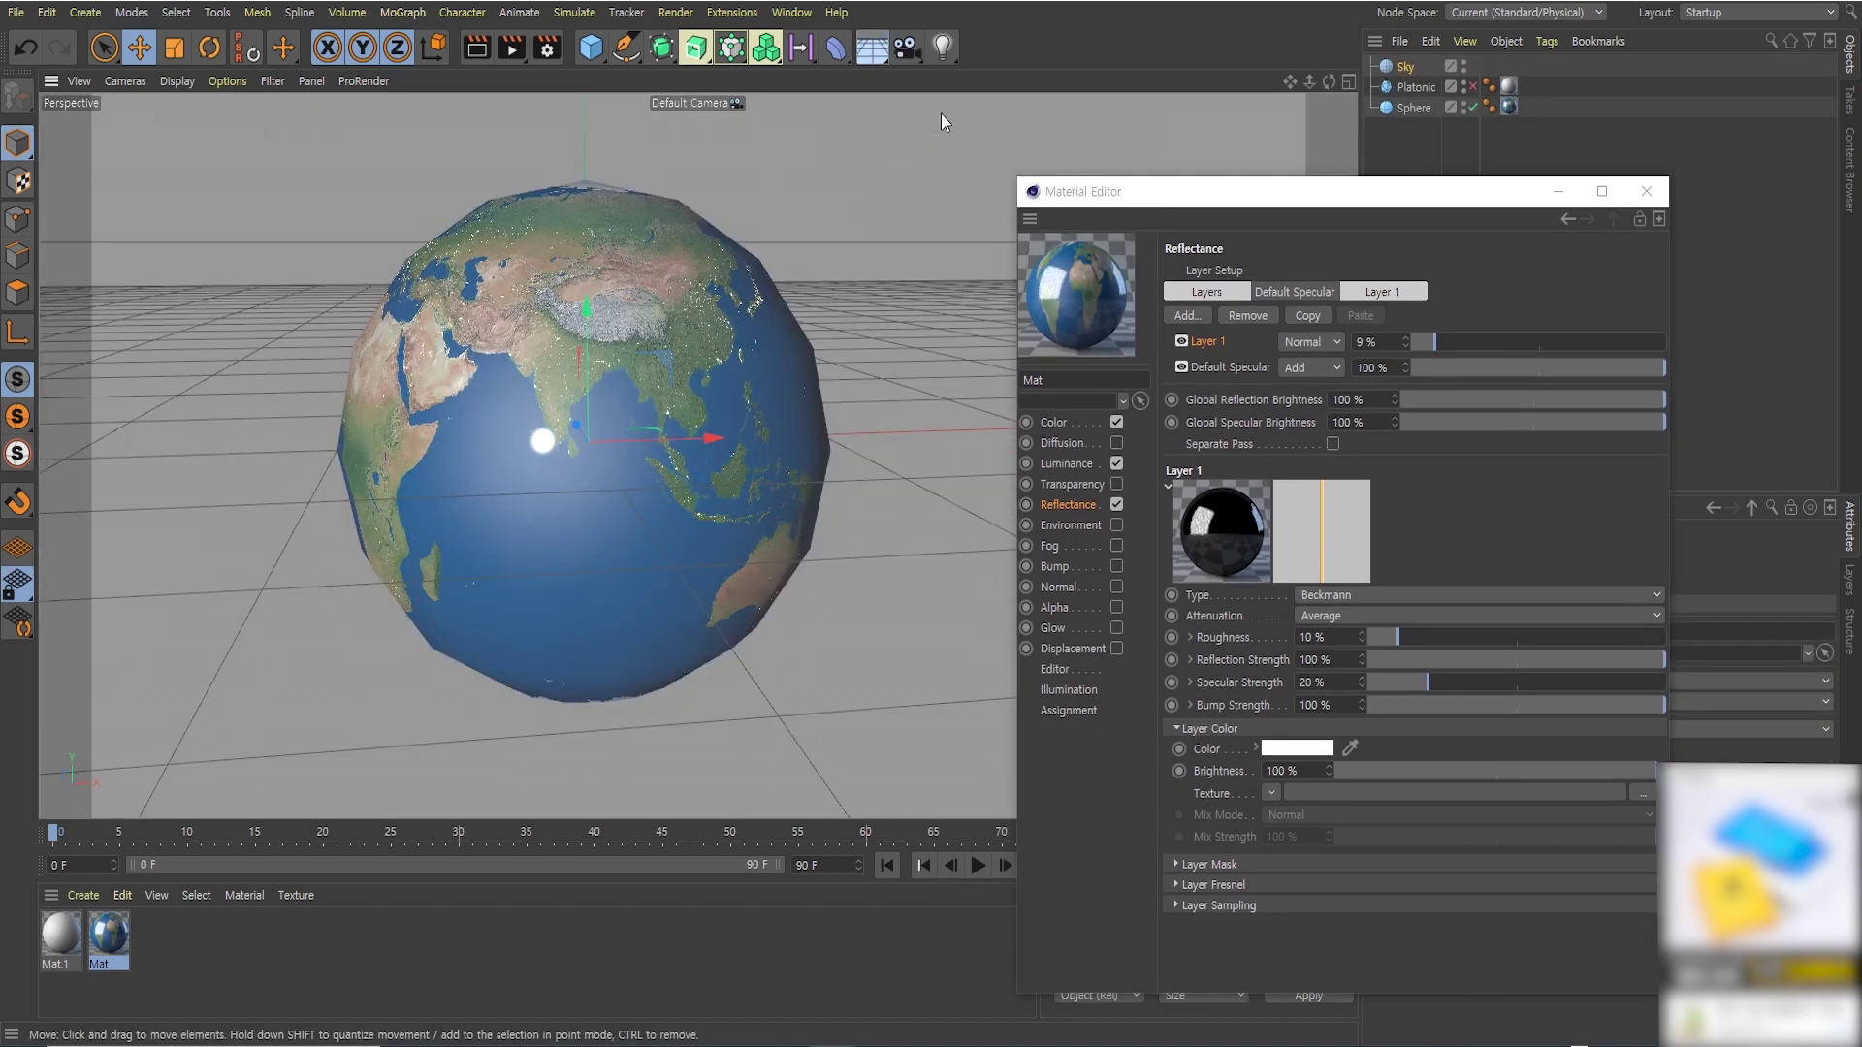
click(809, 18)
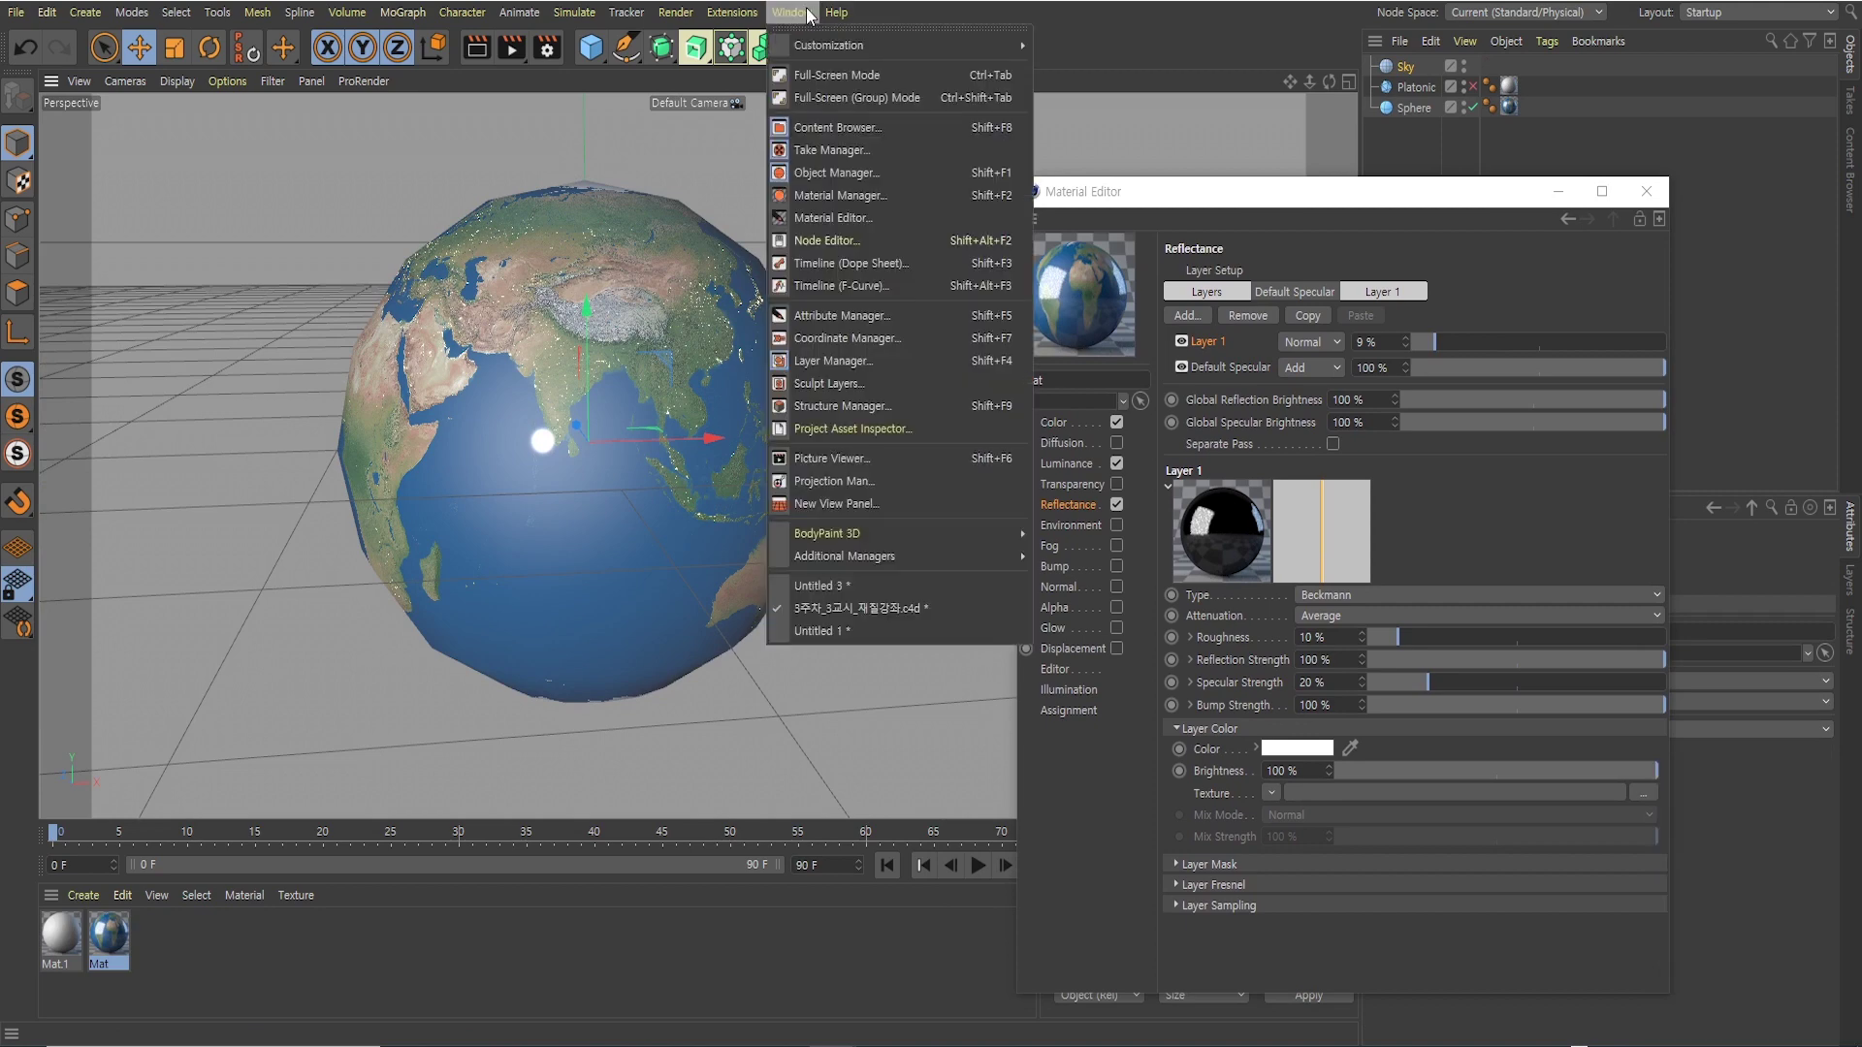
click(820, 128)
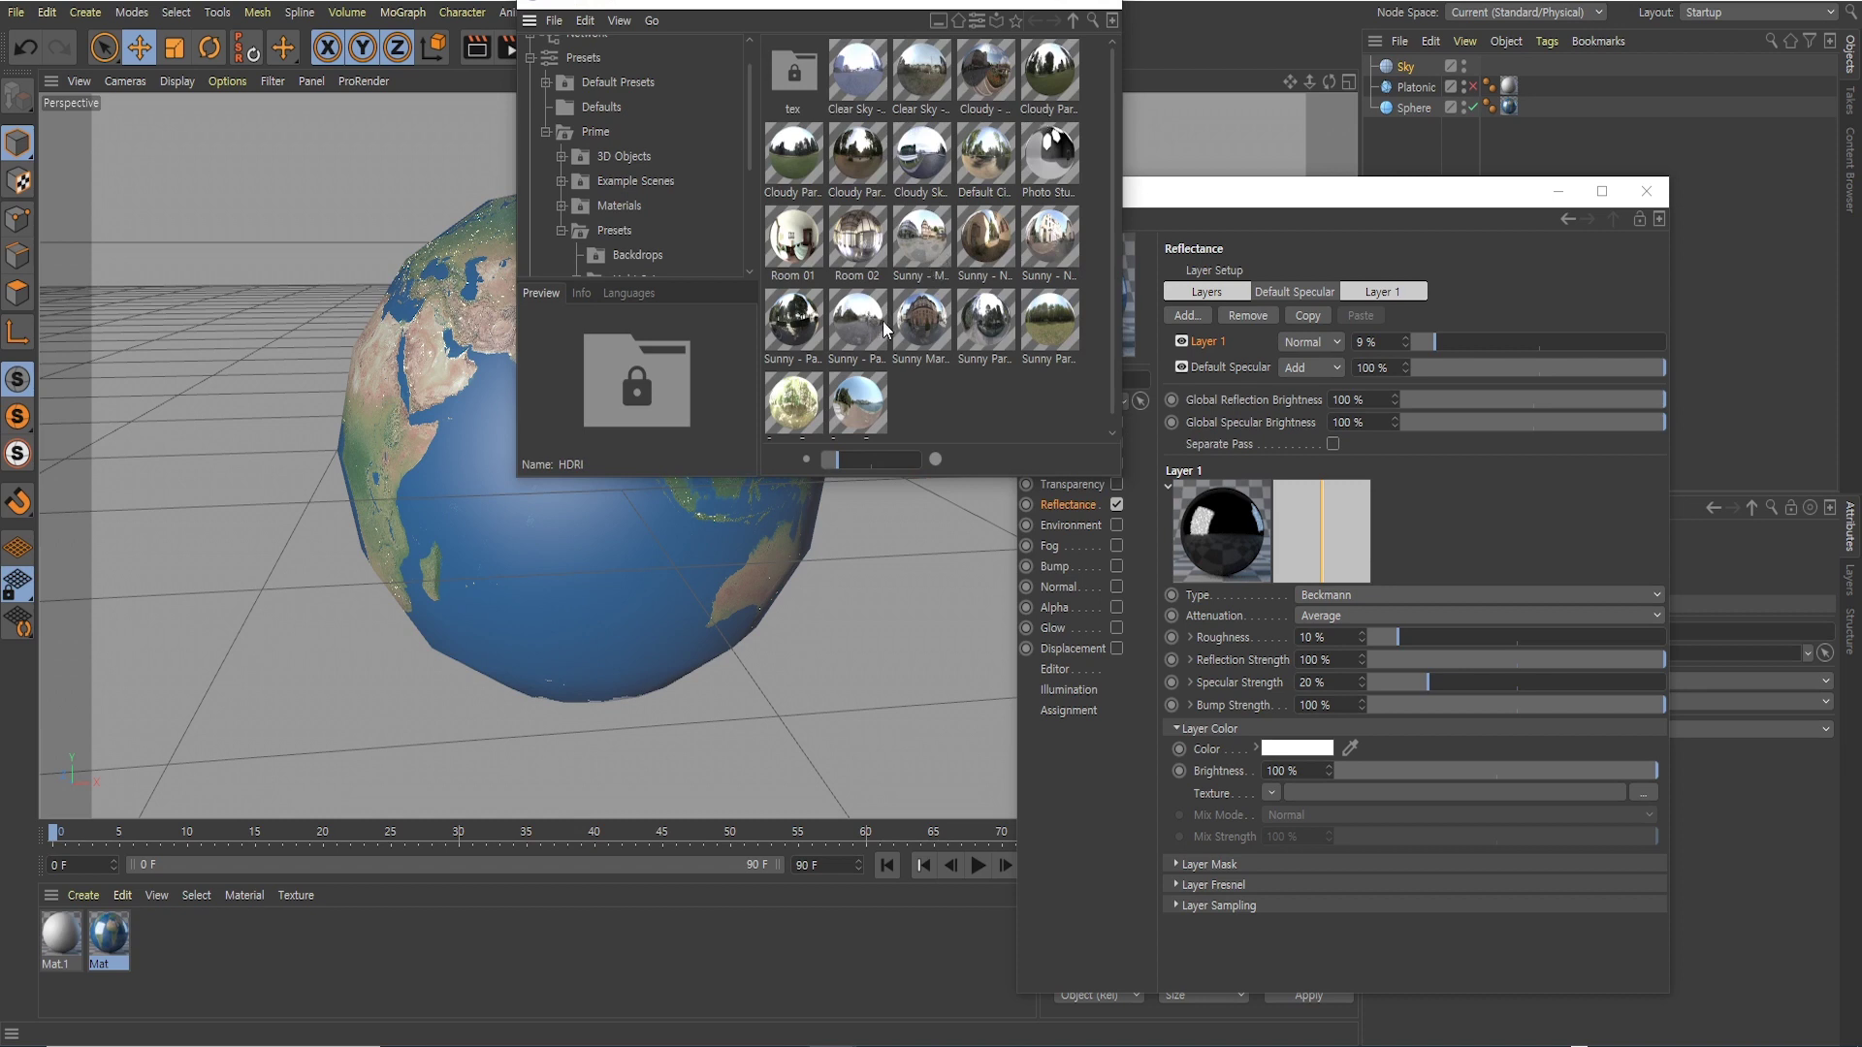
double_click(928, 320)
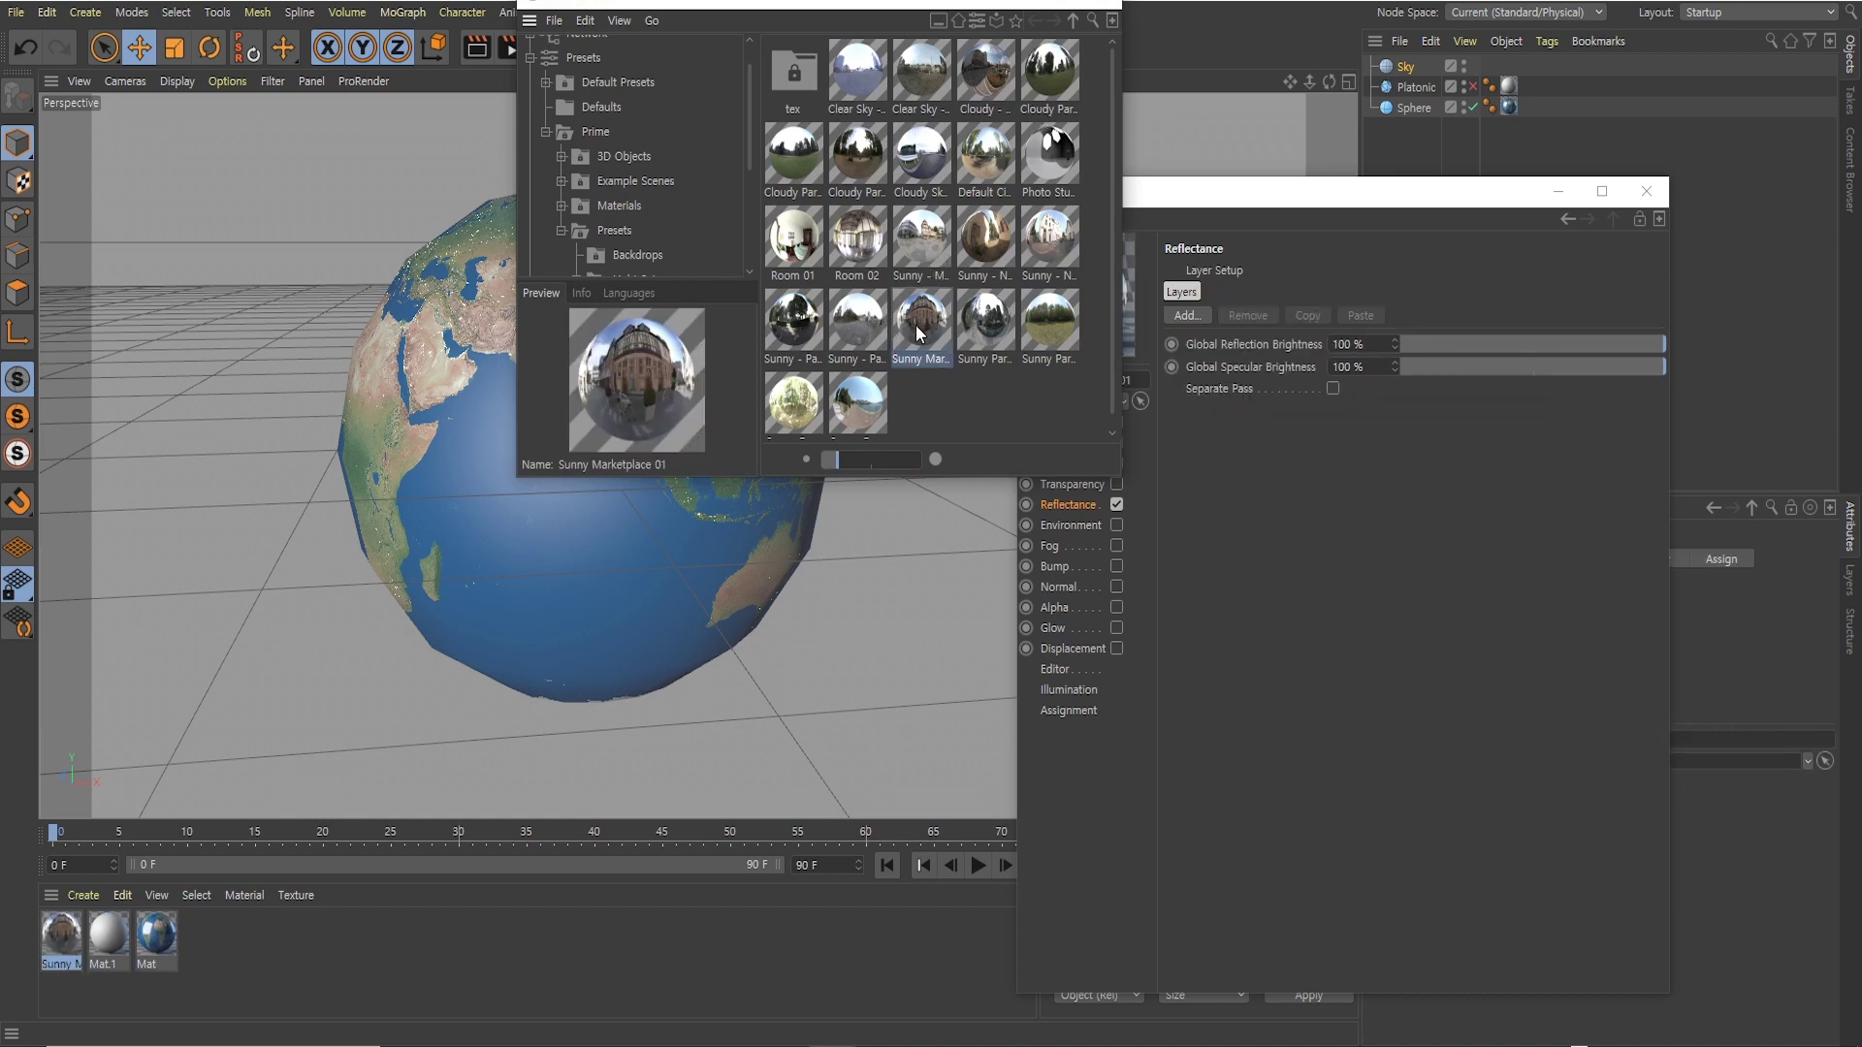
click(1113, 12)
mouse_move(61, 936)
mouse_down()
mouse_move(1421, 97)
mouse_move(1410, 67)
mouse_up()
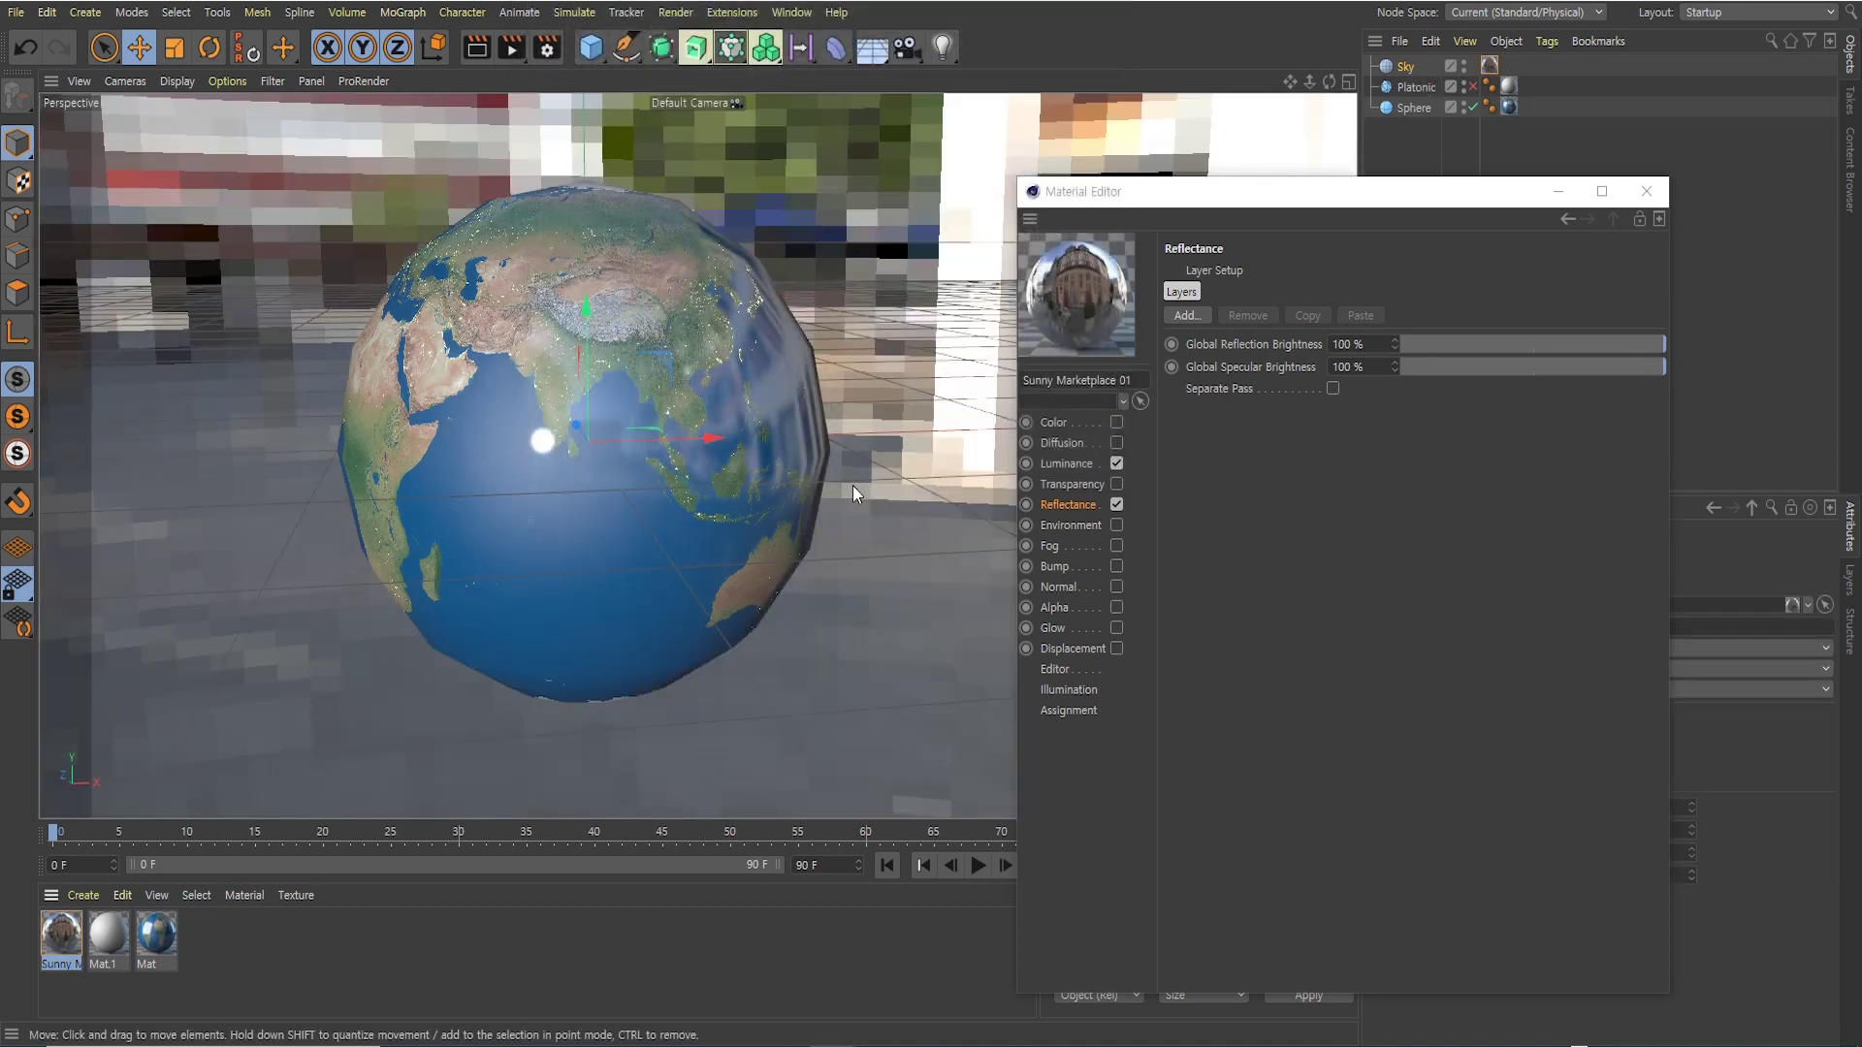
Reframe the globe against the street-scene sky and render the view
alt+drag(795, 462, 801, 356)
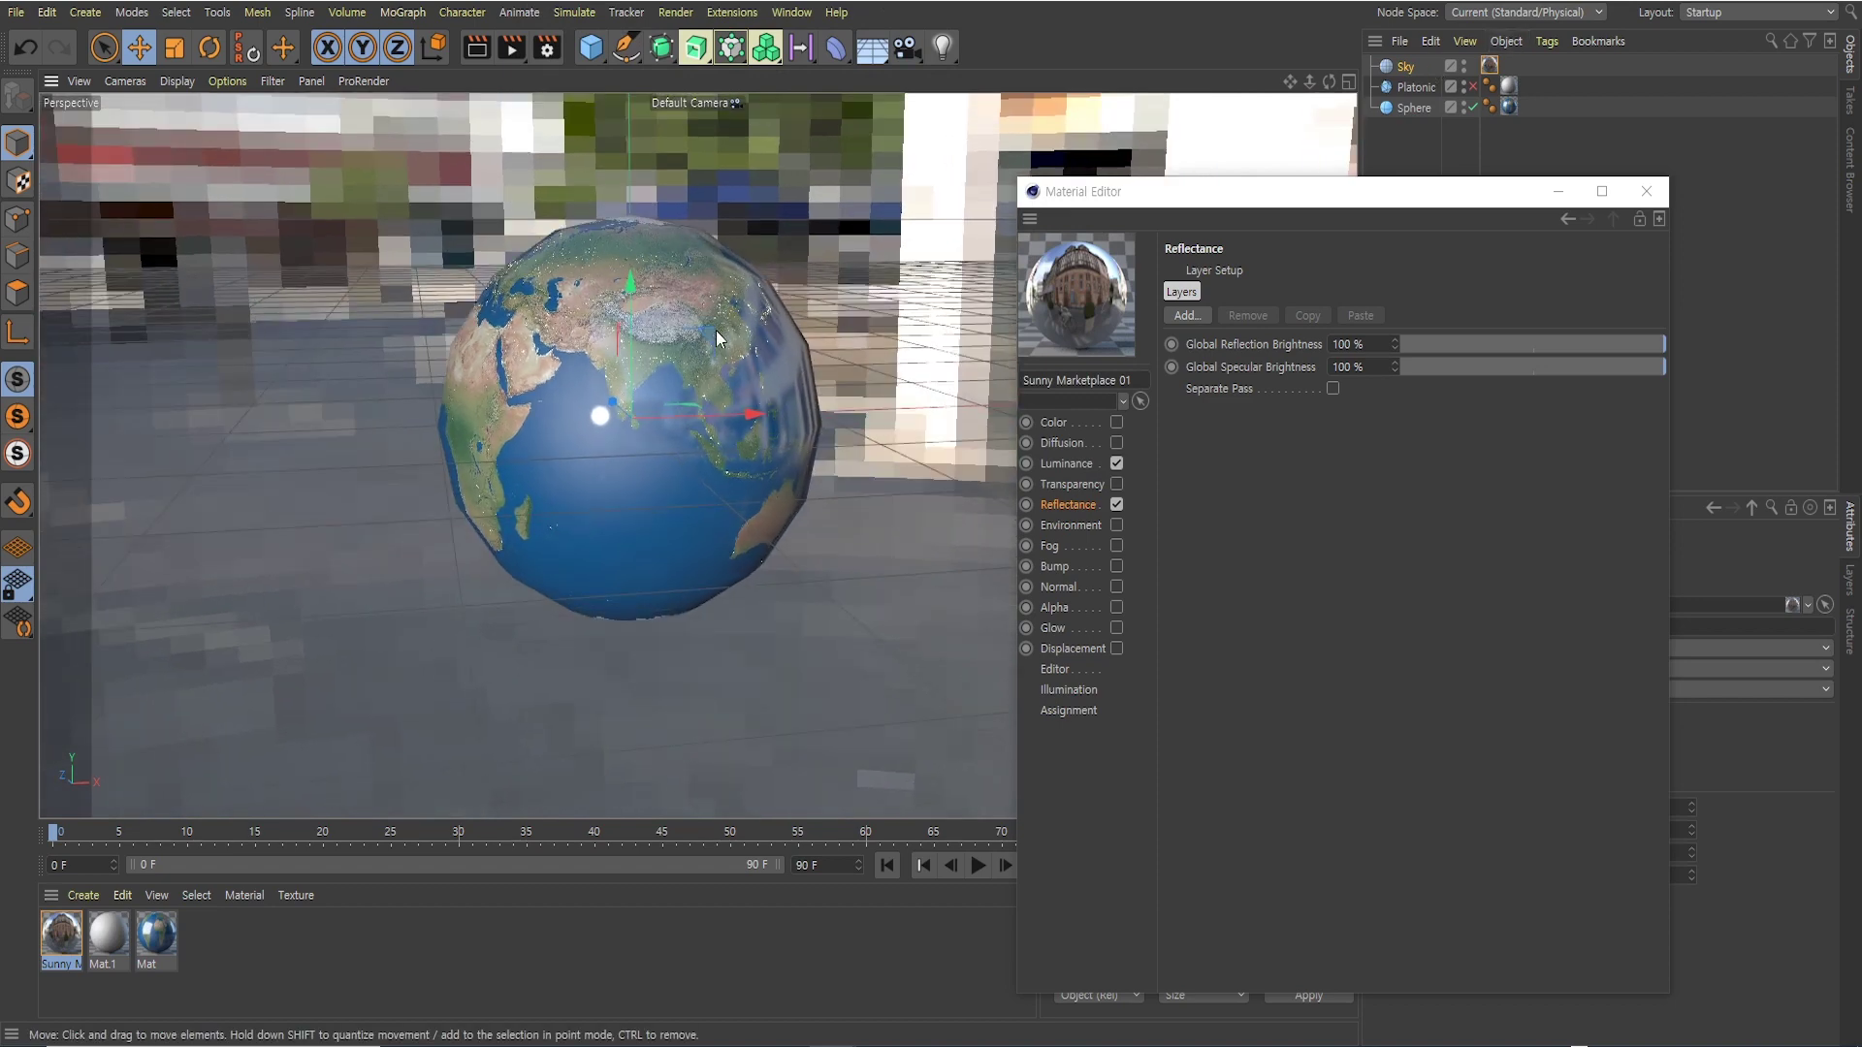
scroll(655, 444, up, 2)
scroll(655, 444, up, 2)
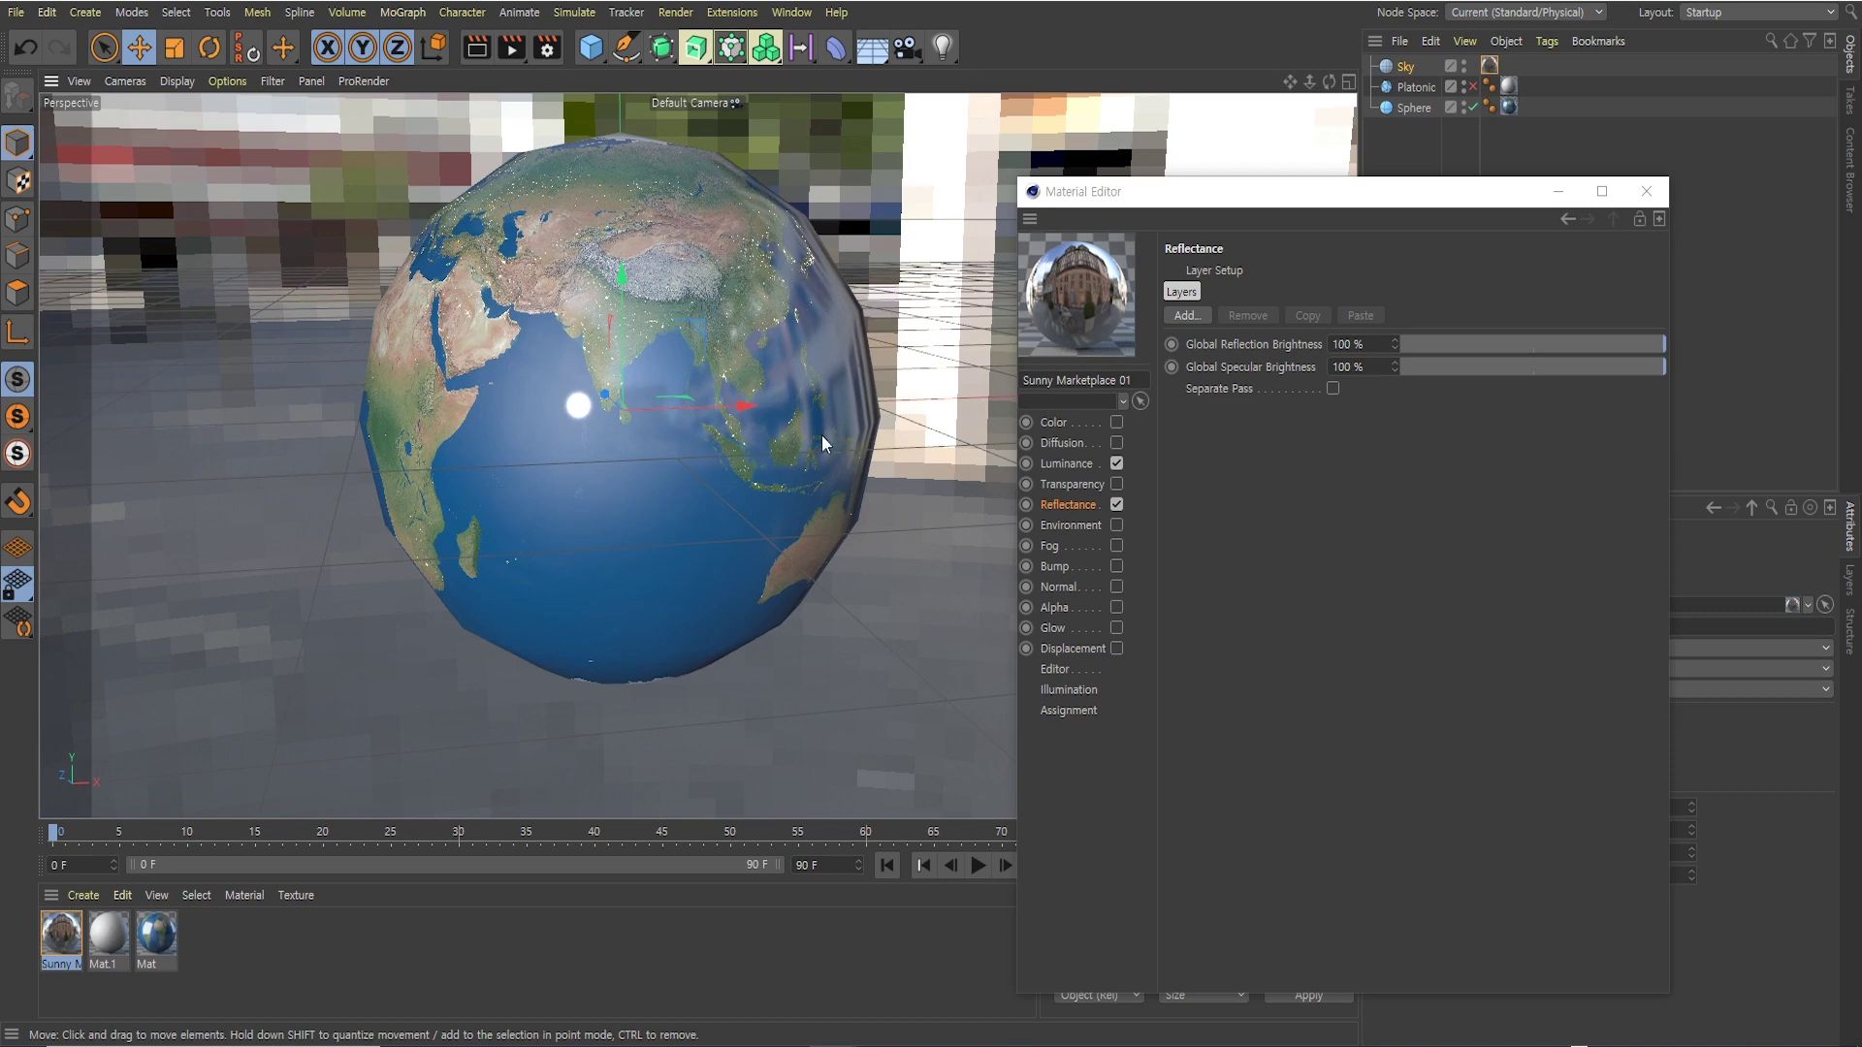
mouse_move(823, 434)
alt+mouse_down()
mouse_move(700, 405)
mouse_move(578, 421)
mouse_move(783, 381)
mouse_move(698, 374)
mouse_move(743, 375)
alt+mouse_up()
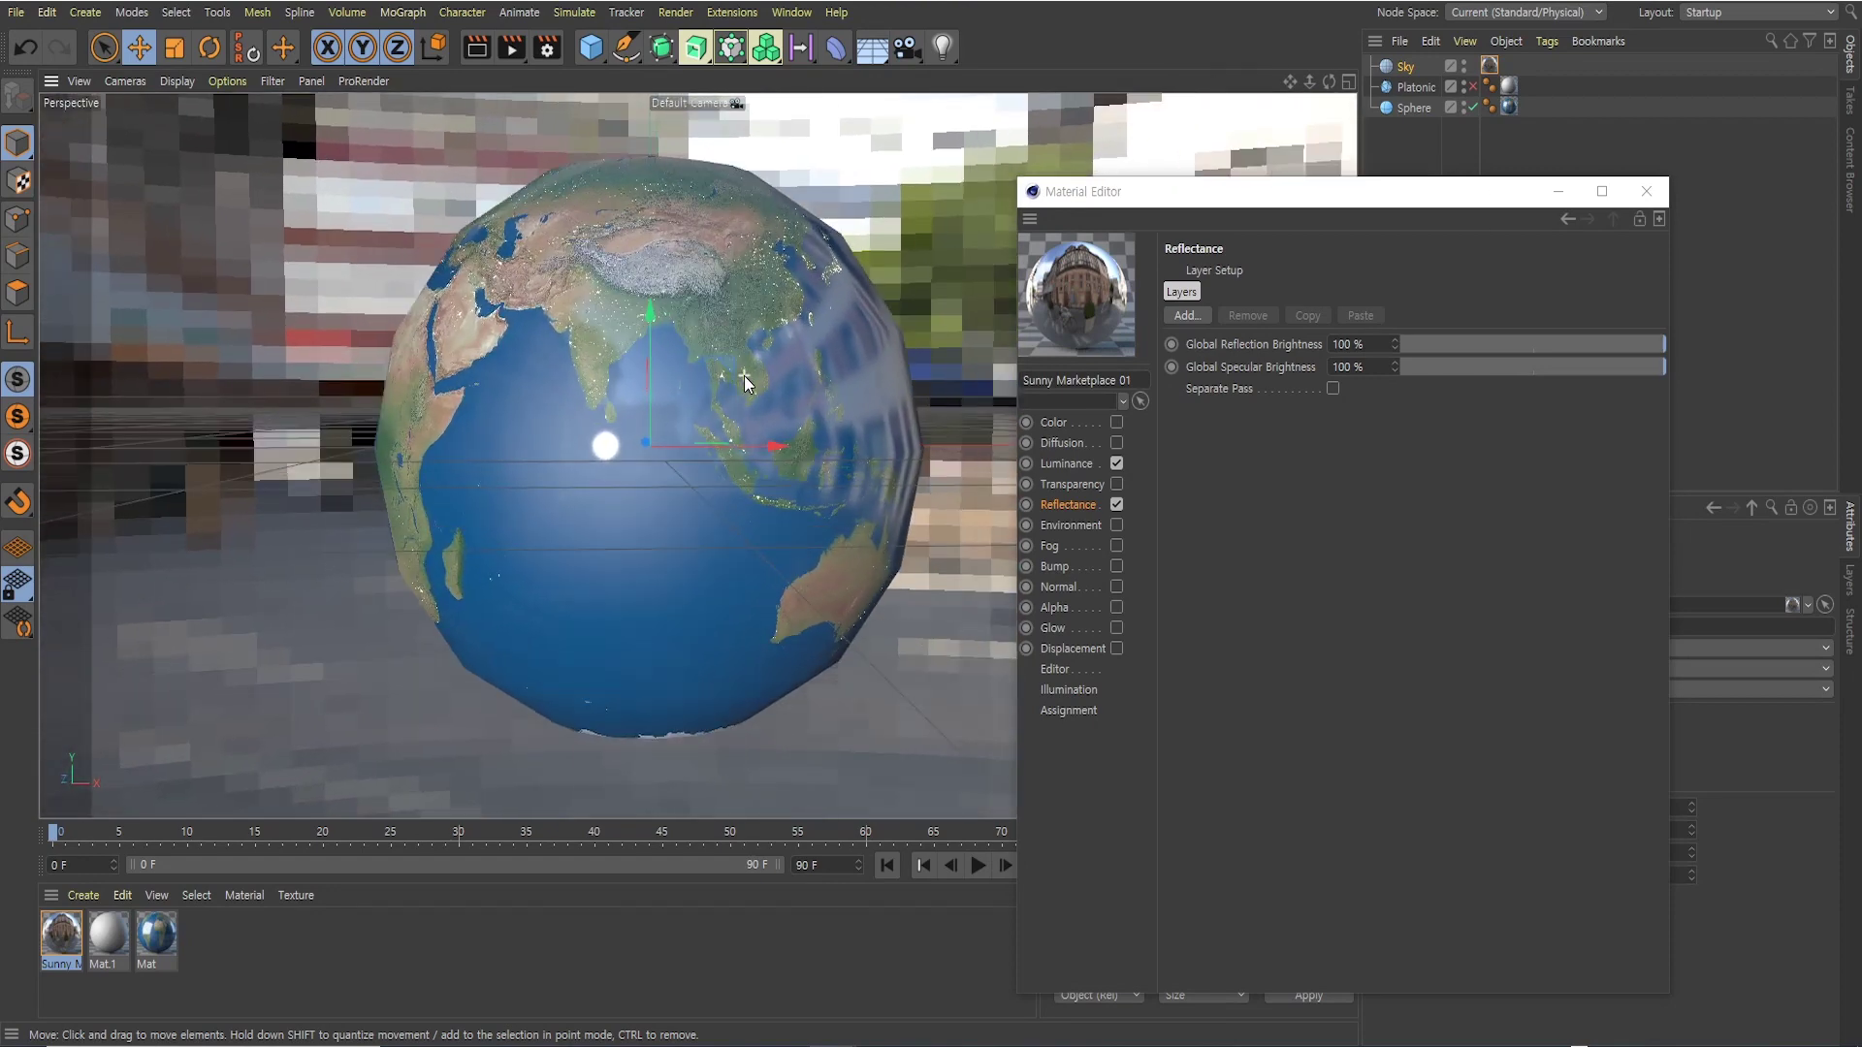
click(479, 48)
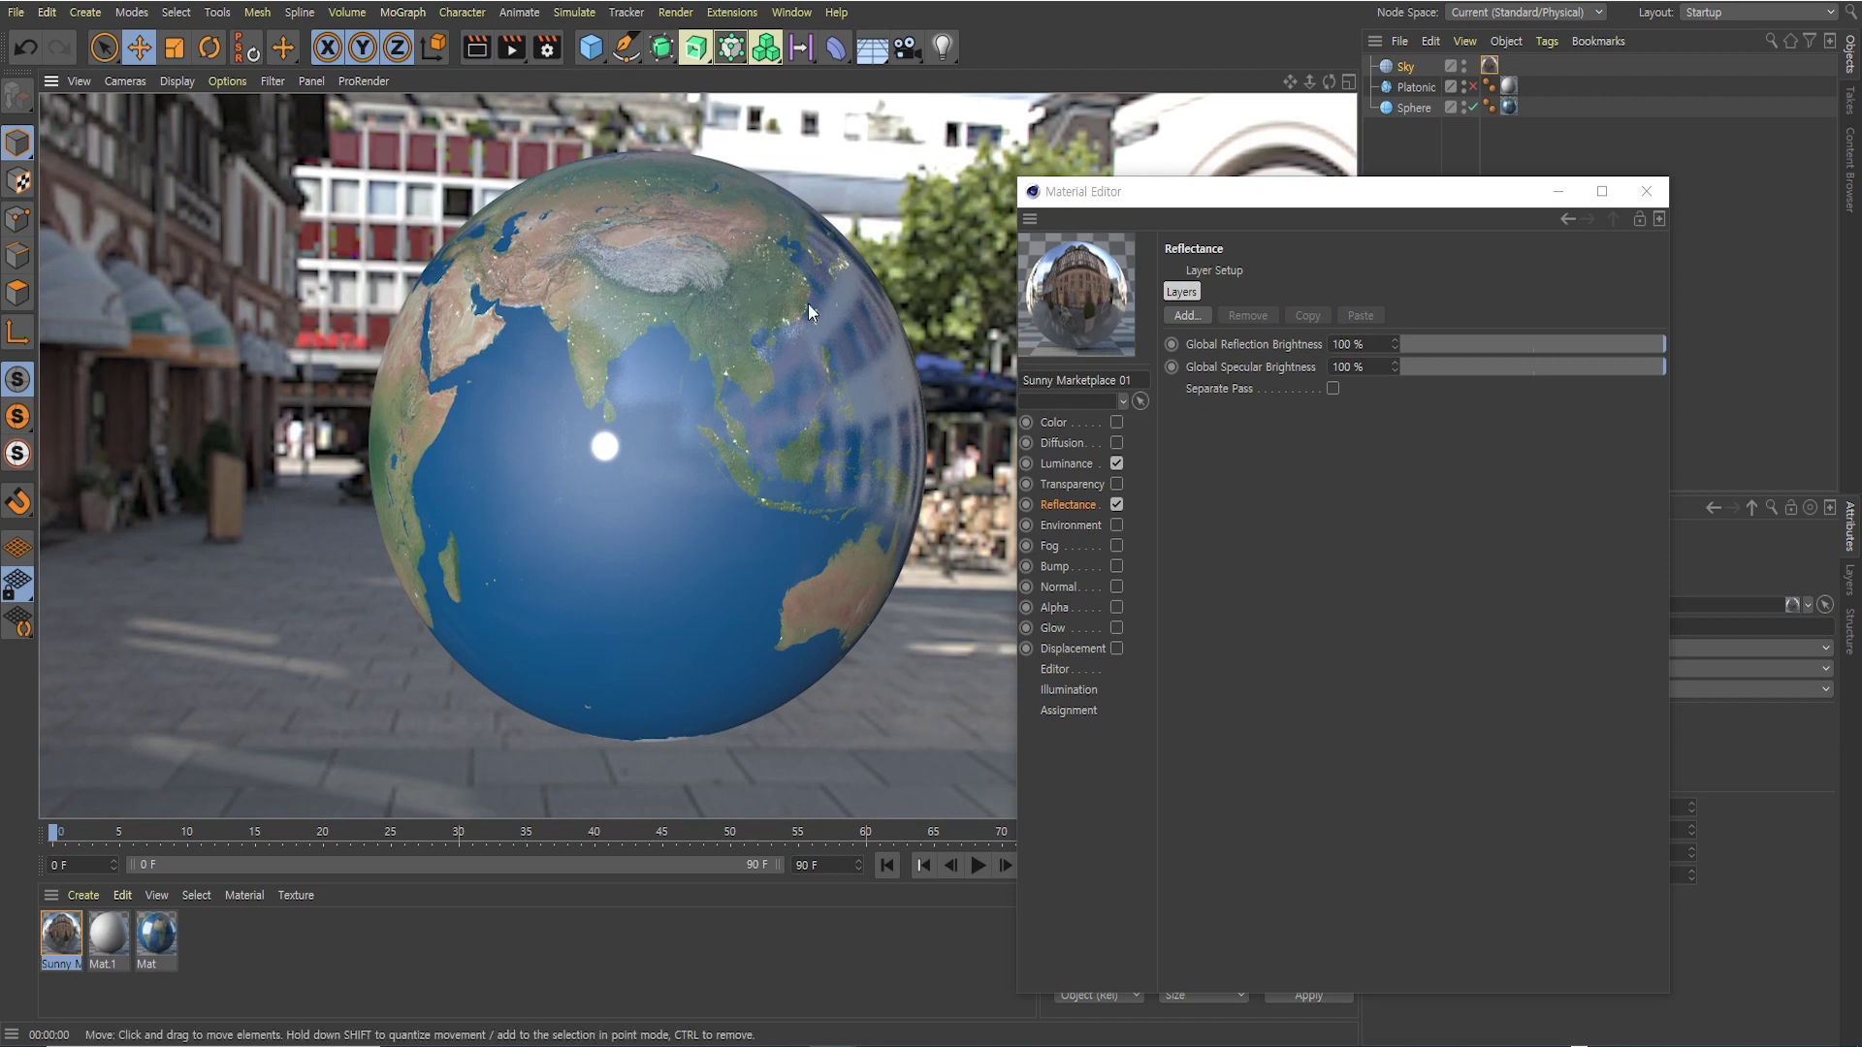
Render the globe with the Sky hidden, then shown, and select the Earth material Mat
click(708, 330)
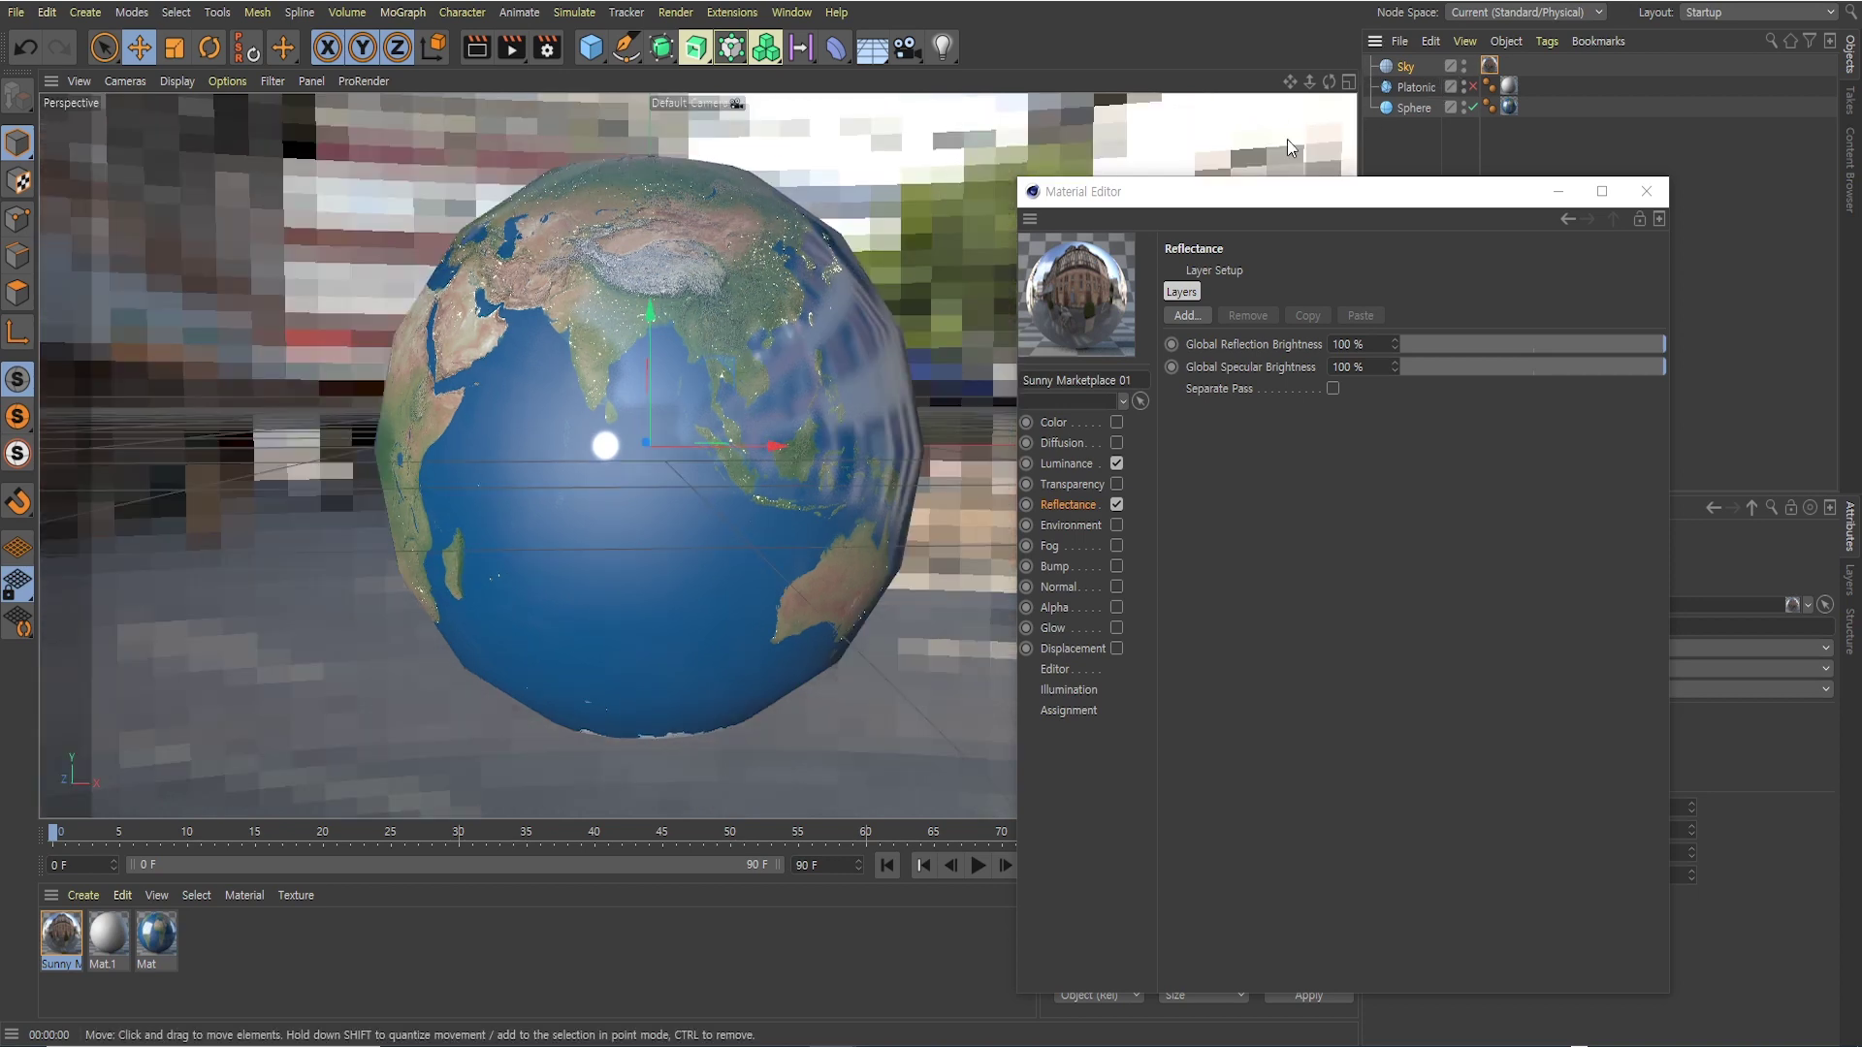
click(1464, 64)
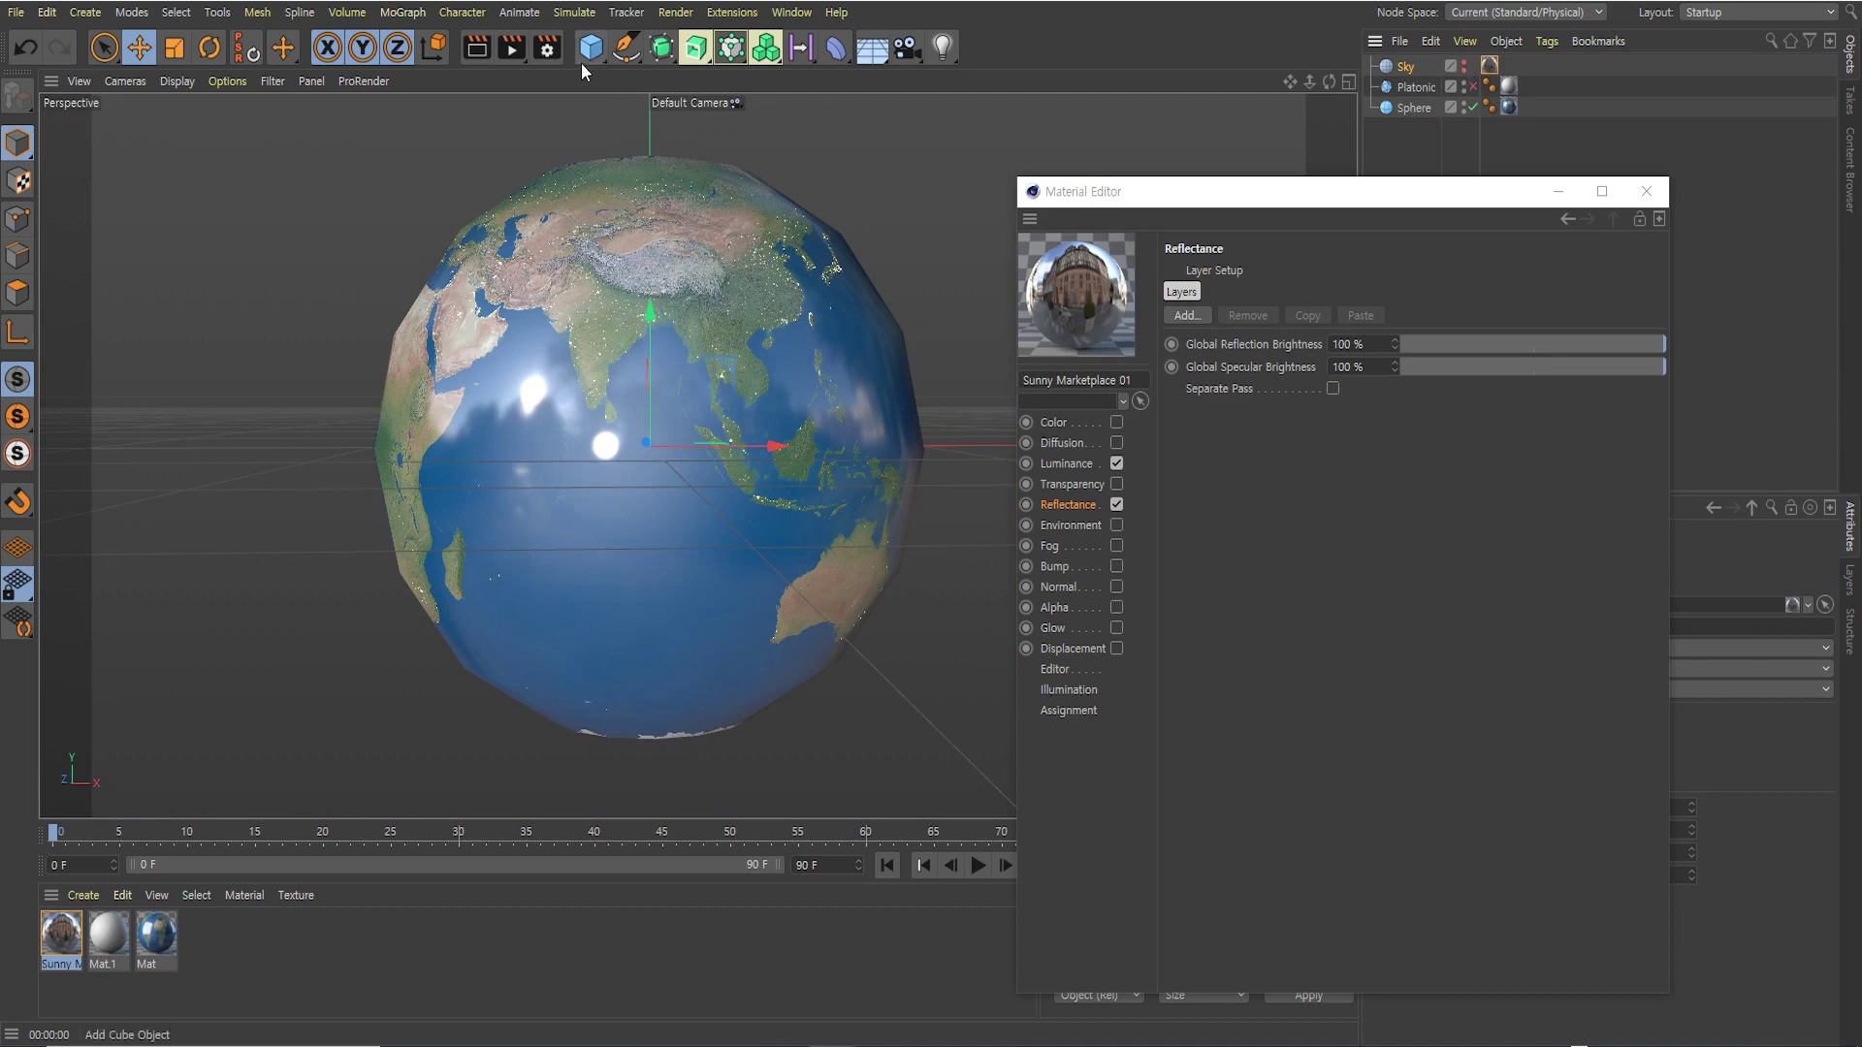
click(474, 54)
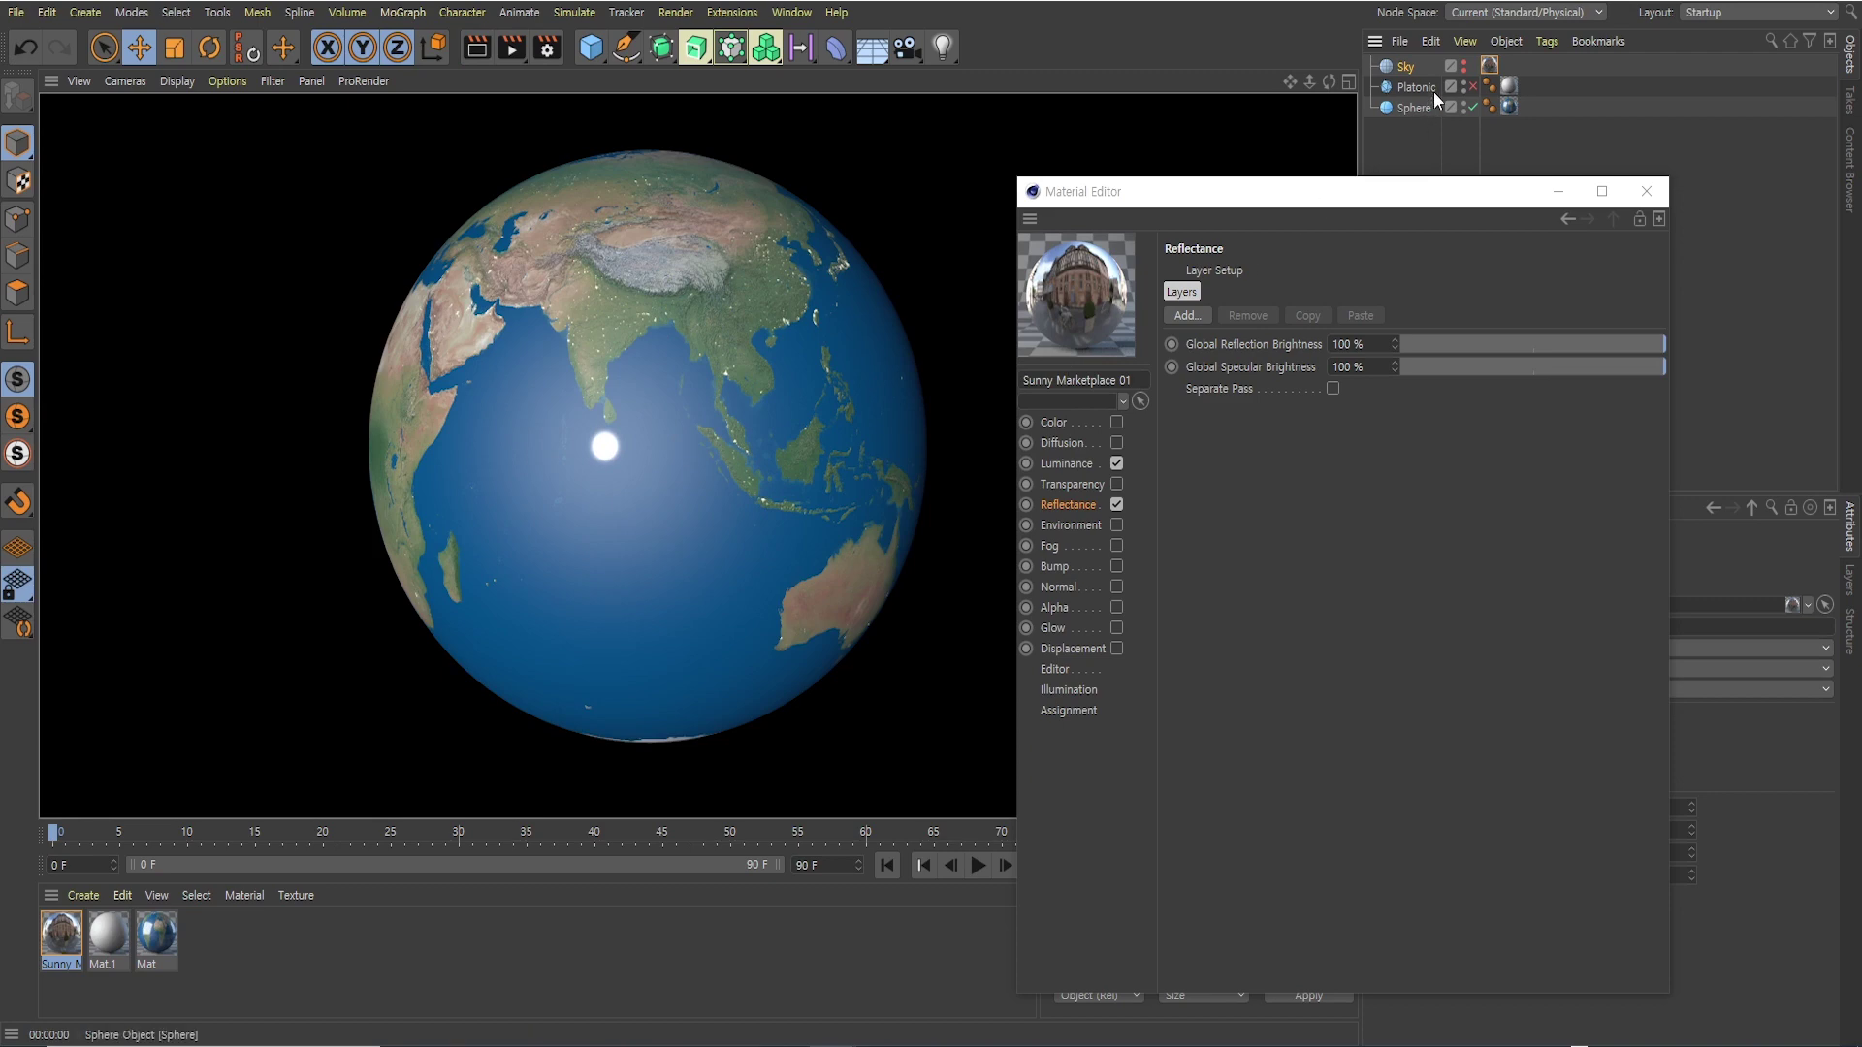
click(1464, 64)
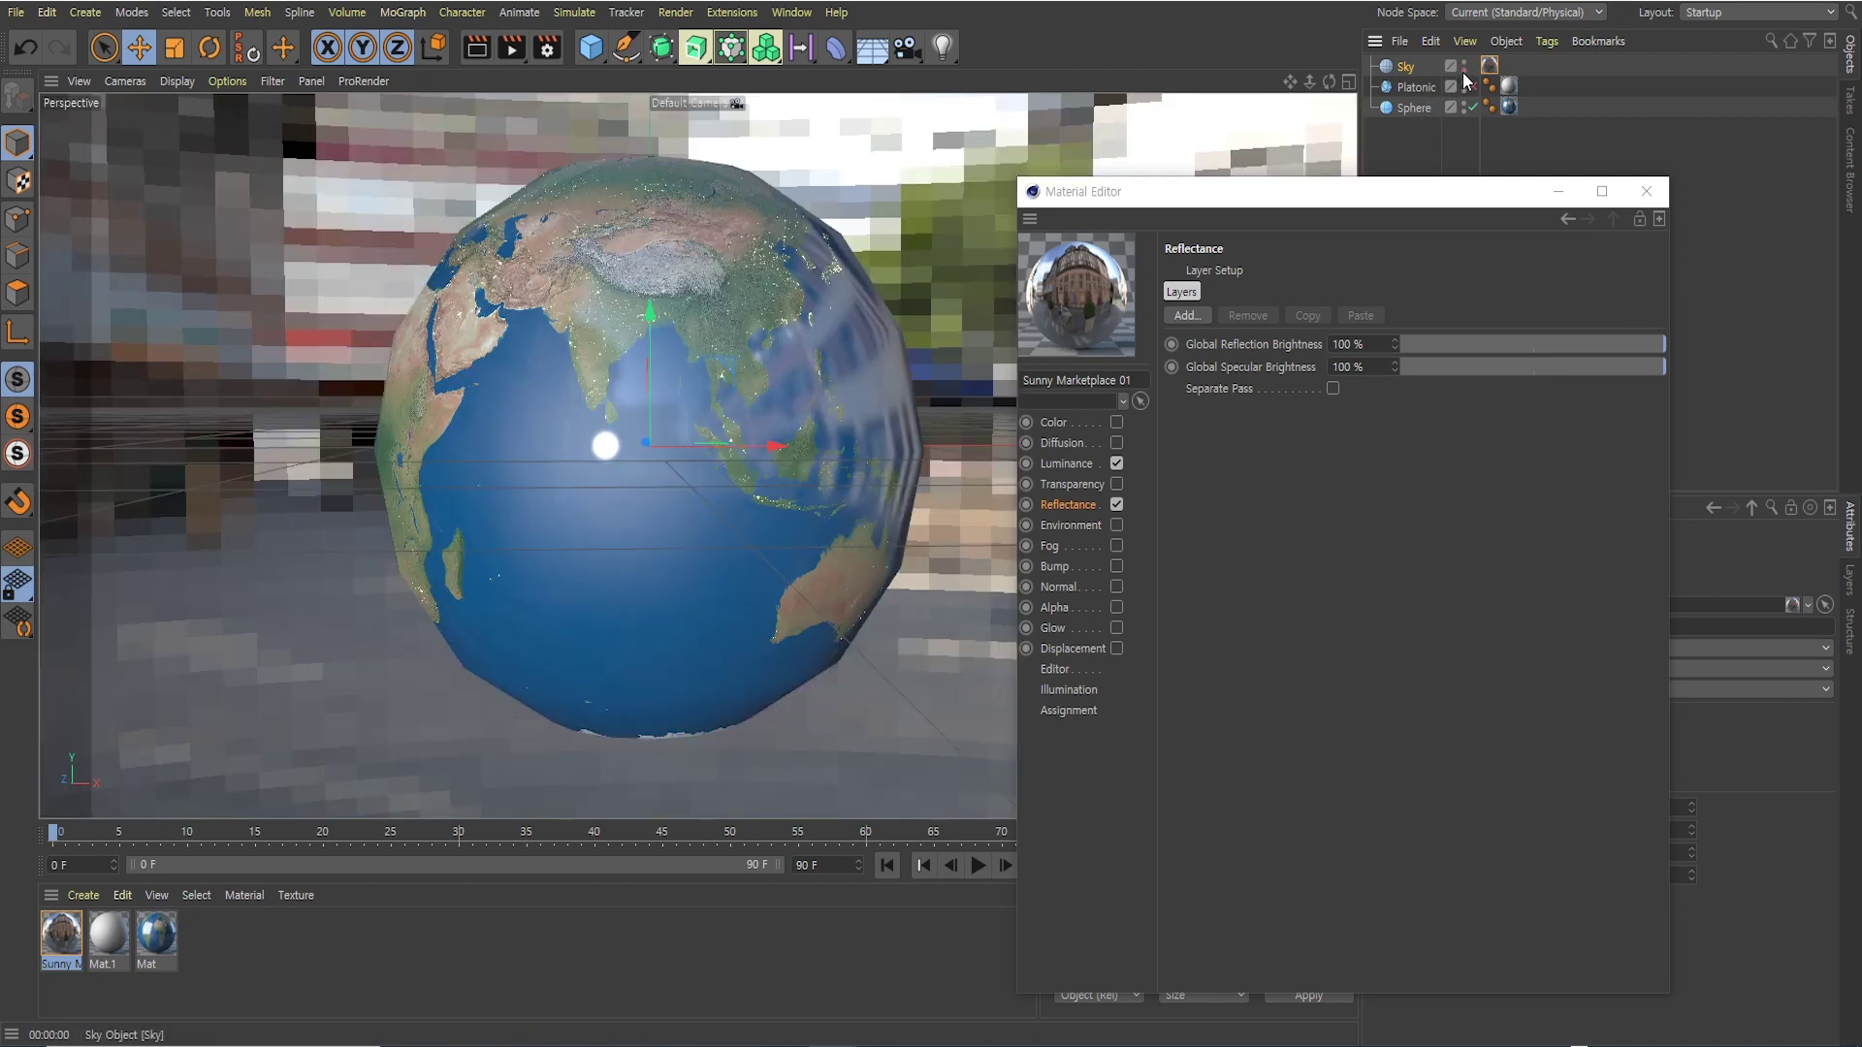
click(480, 50)
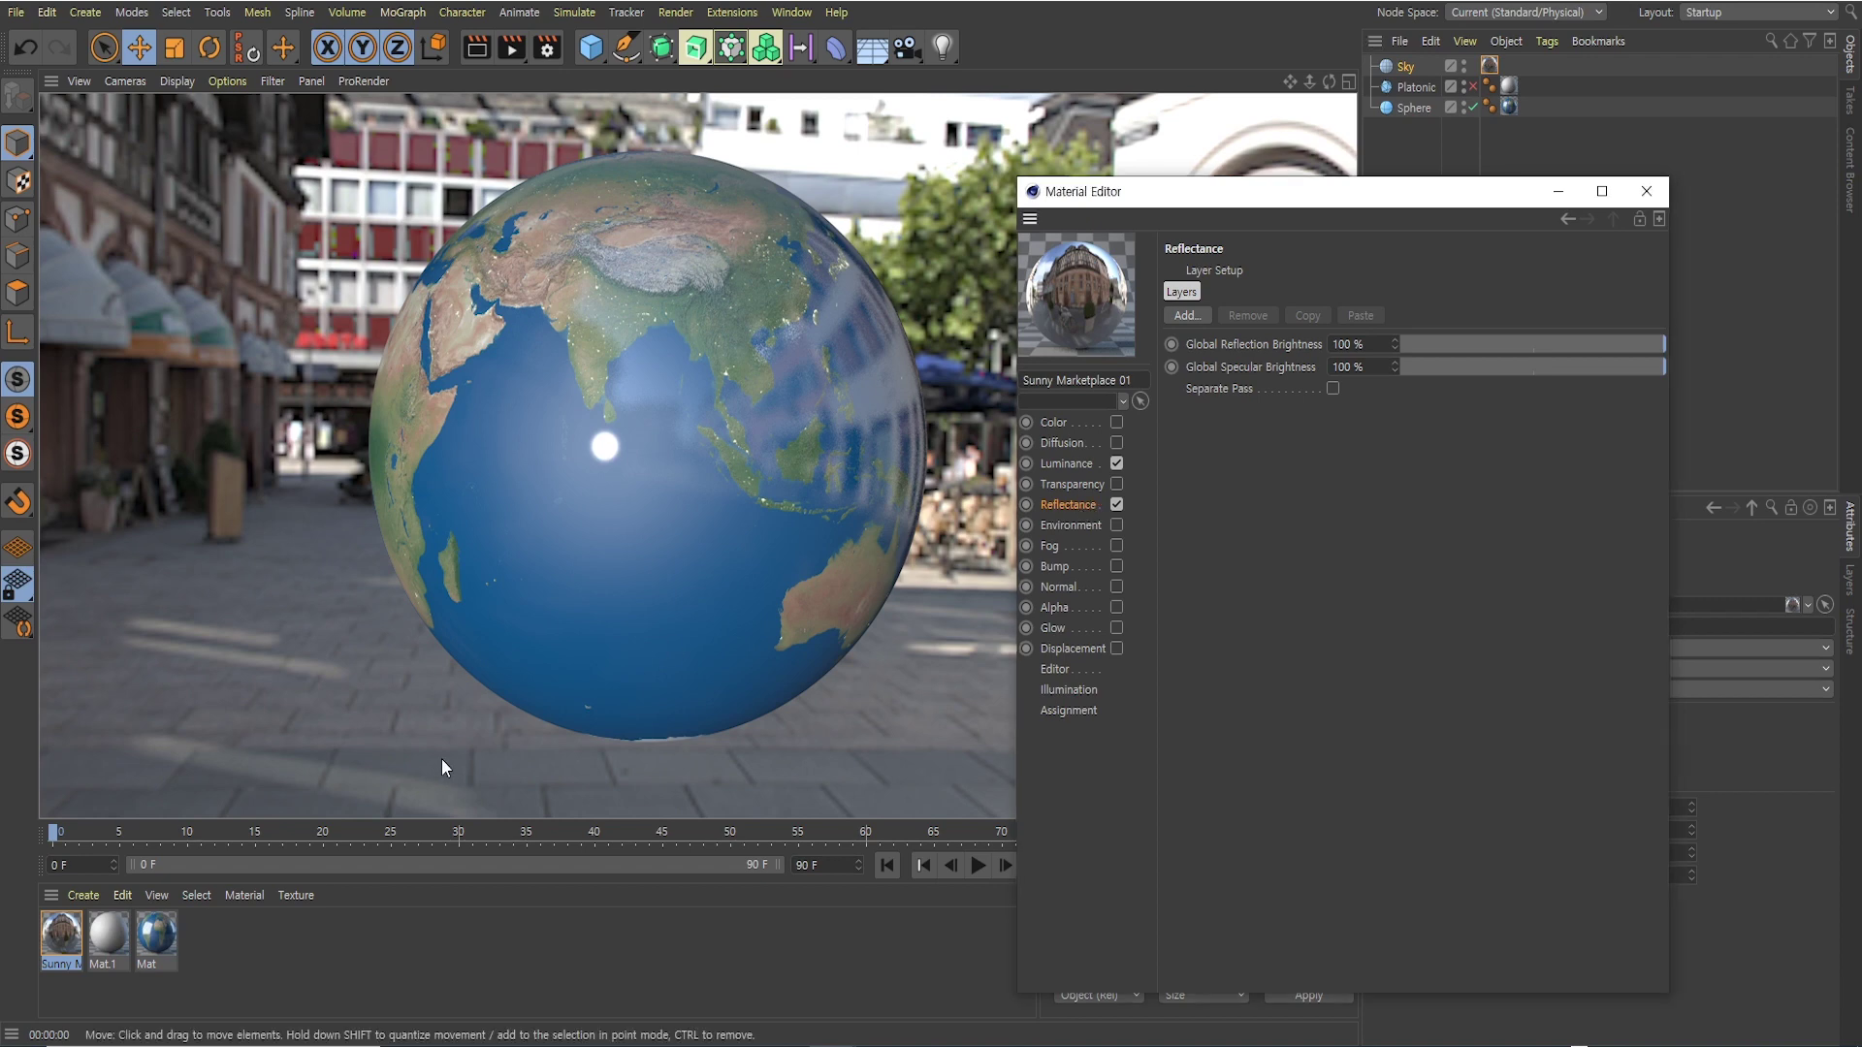
click(158, 933)
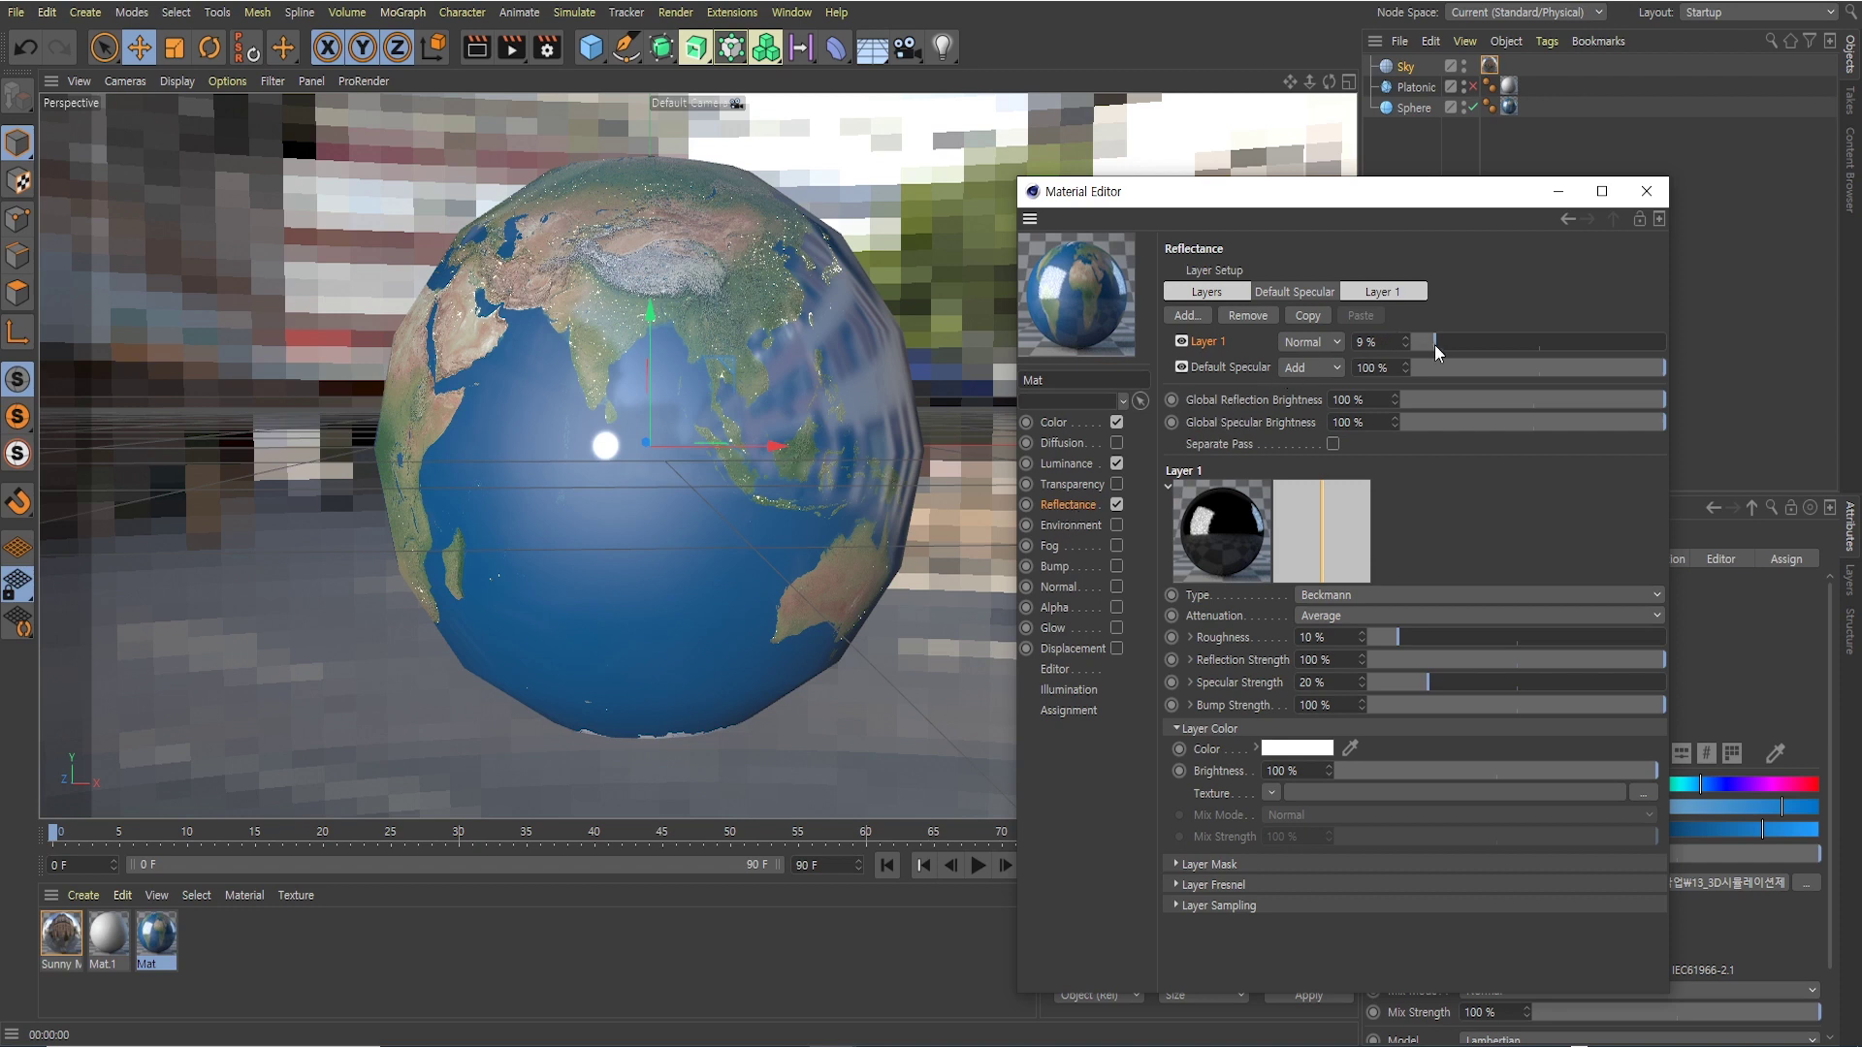
Set the Mat material's Beckmann Layer 1 reflectance to 50%
drag(1434, 346, 1540, 346)
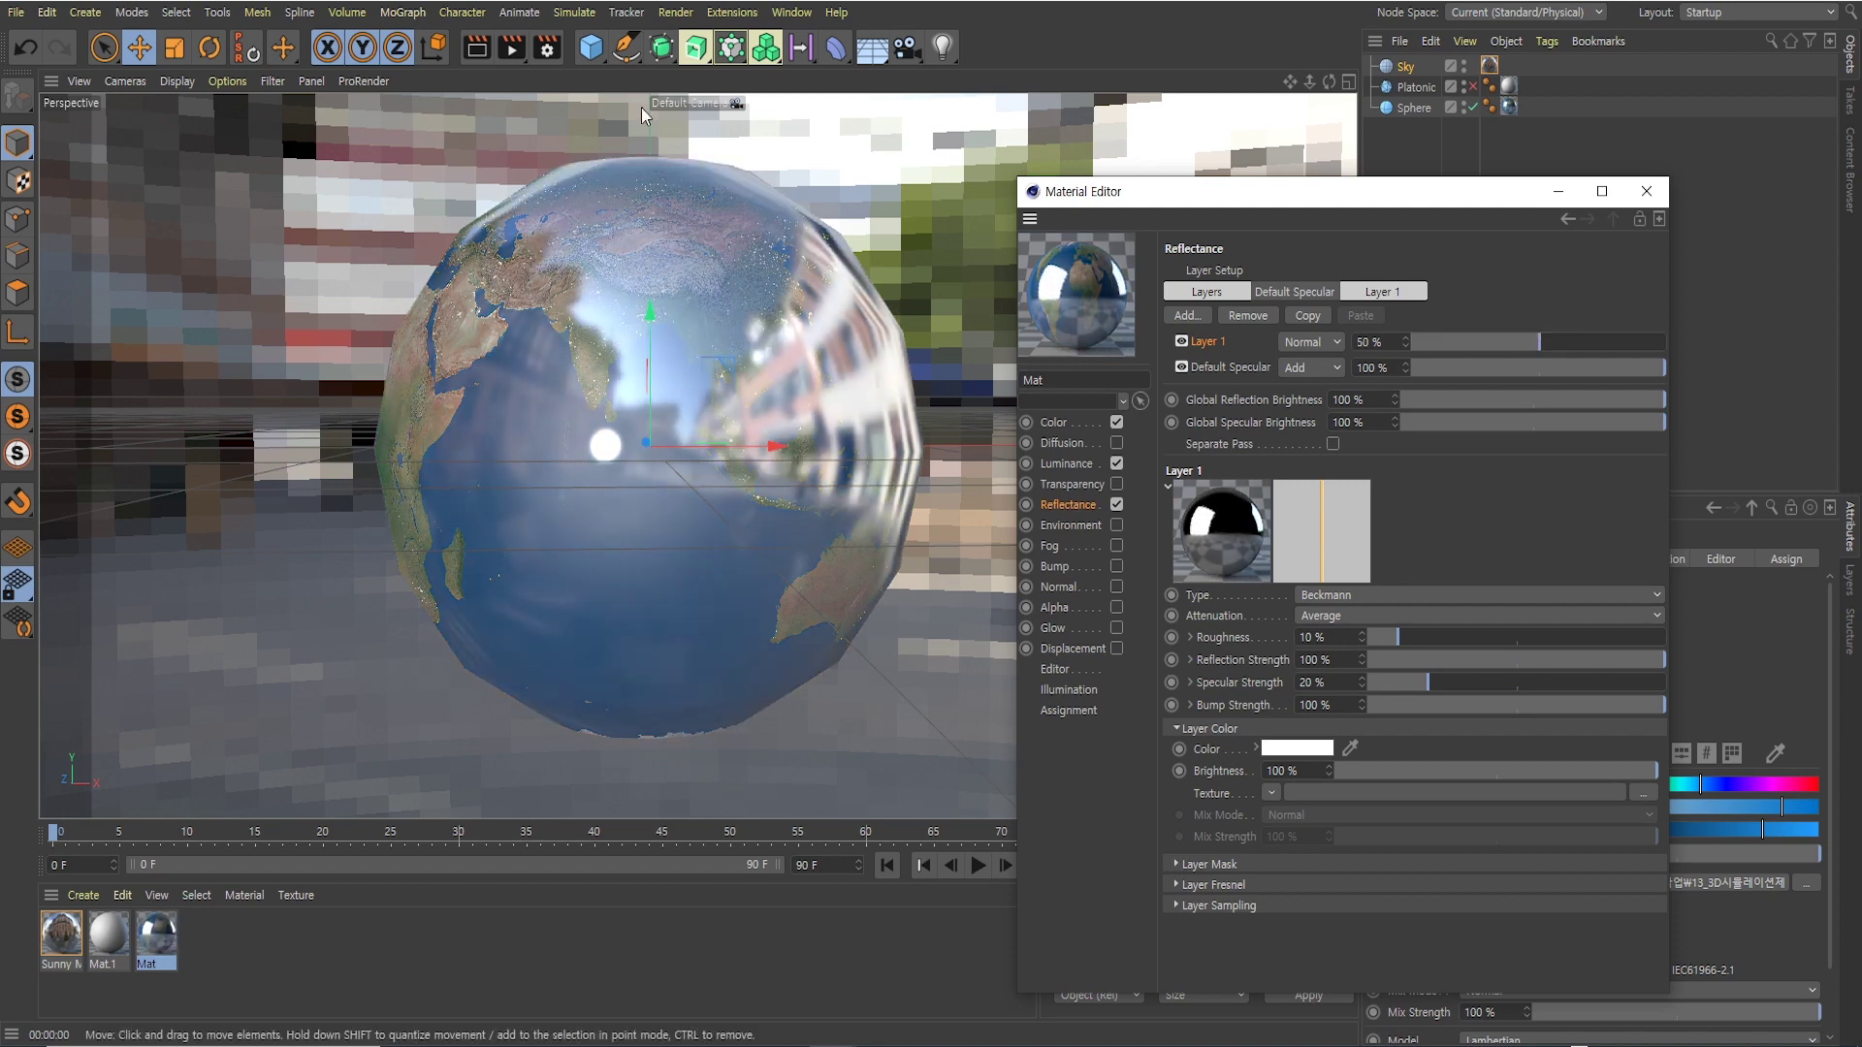
click(475, 55)
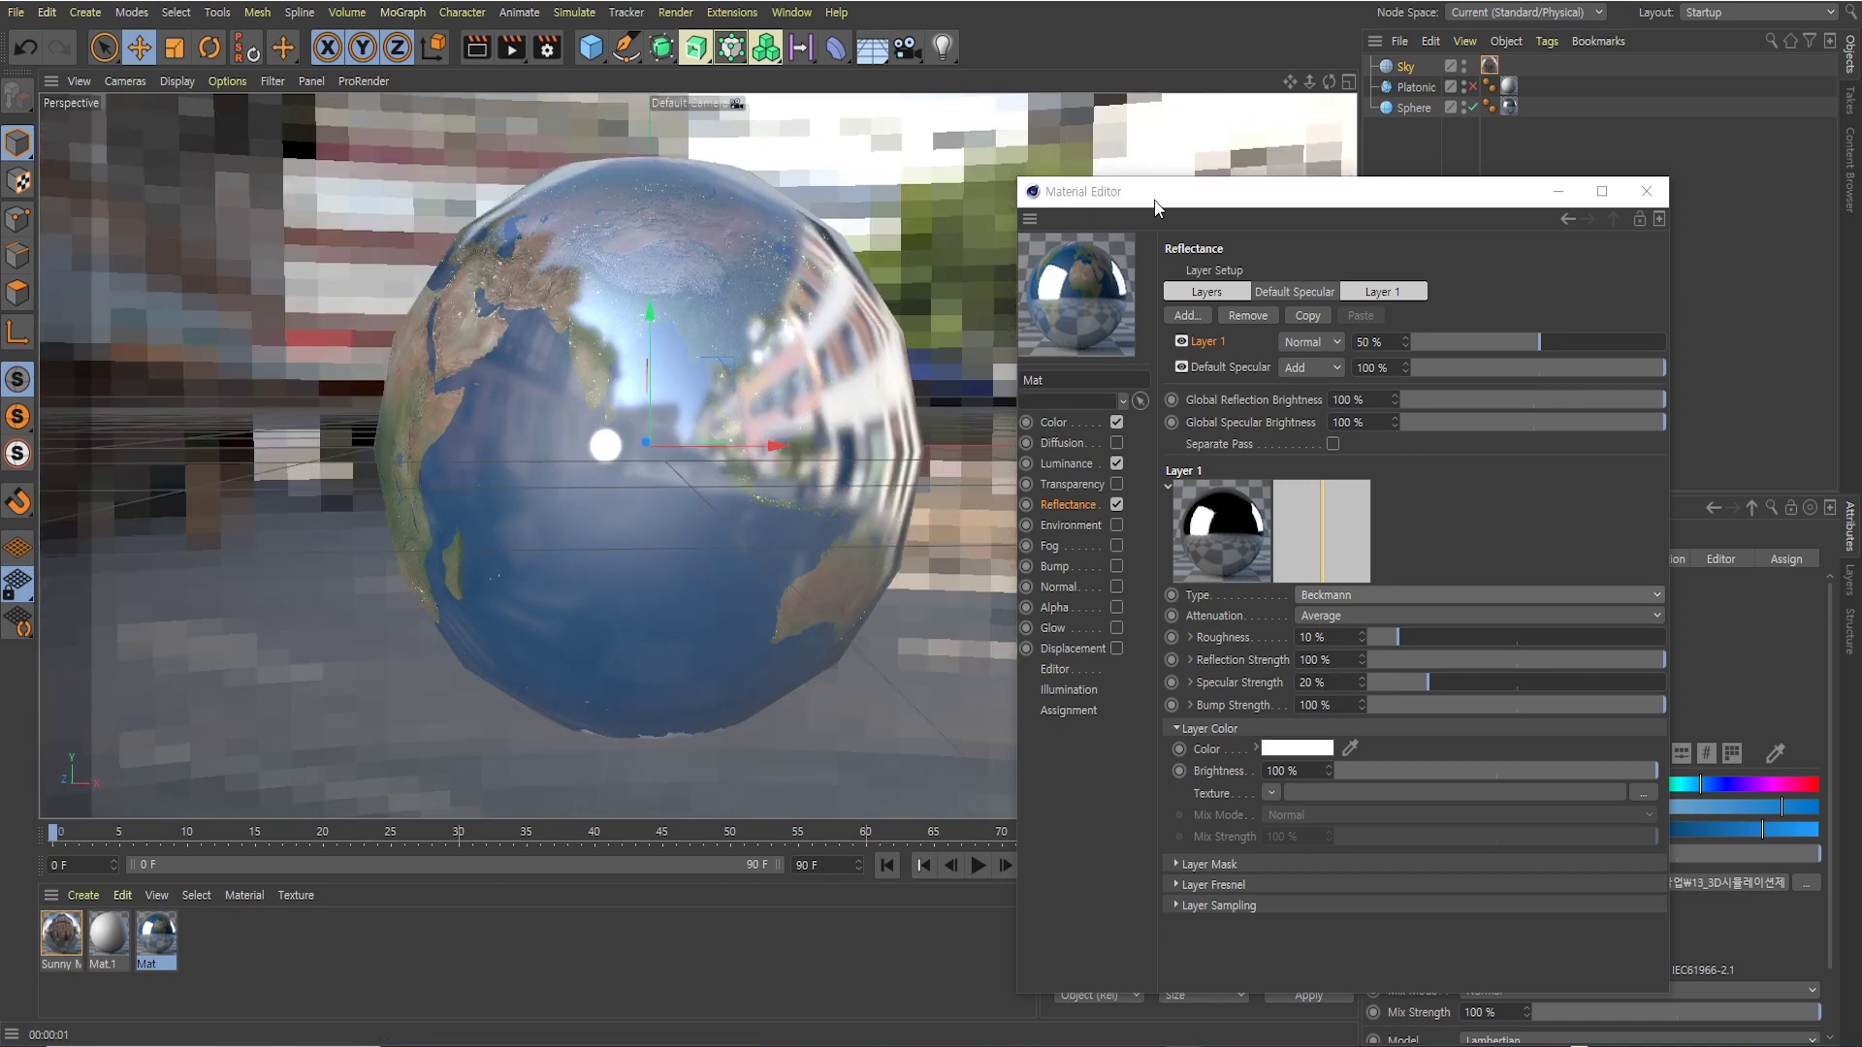
drag(1157, 206, 1209, 260)
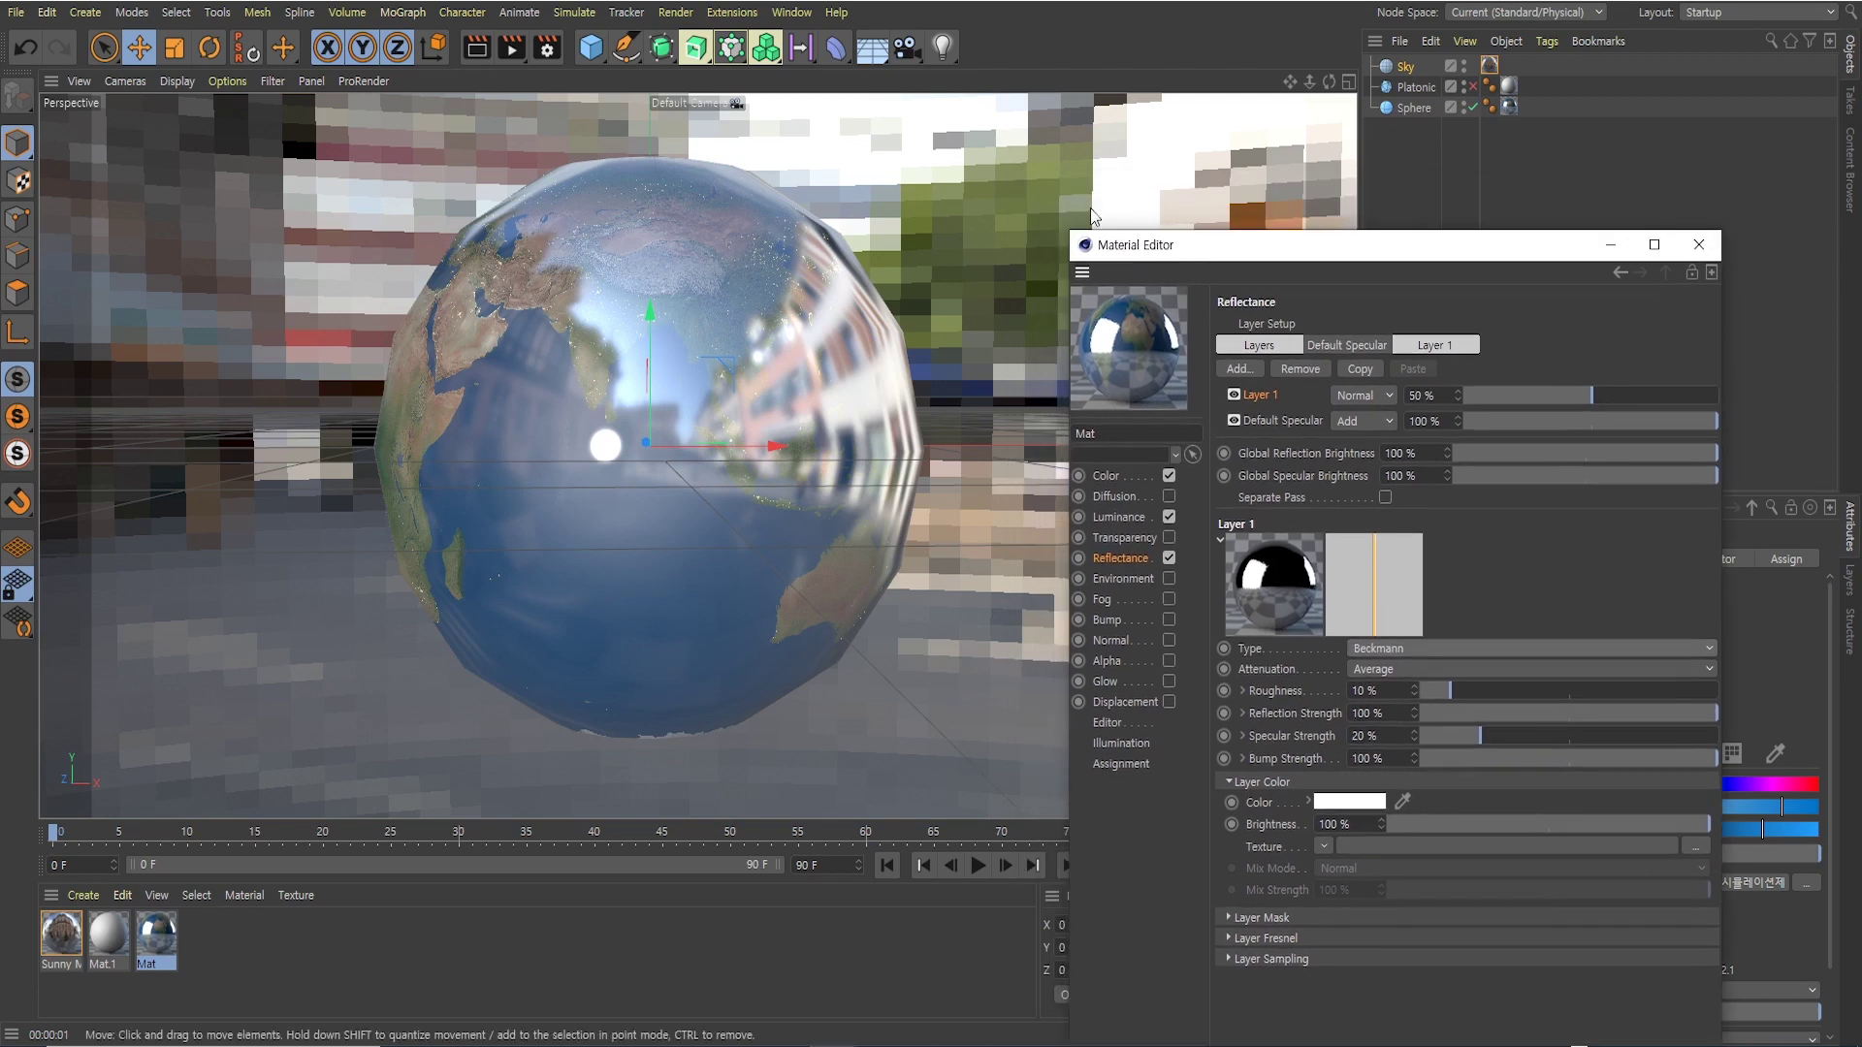
Give the Sky a Compositing tag with Seen by Camera turned off
right_click(1406, 61)
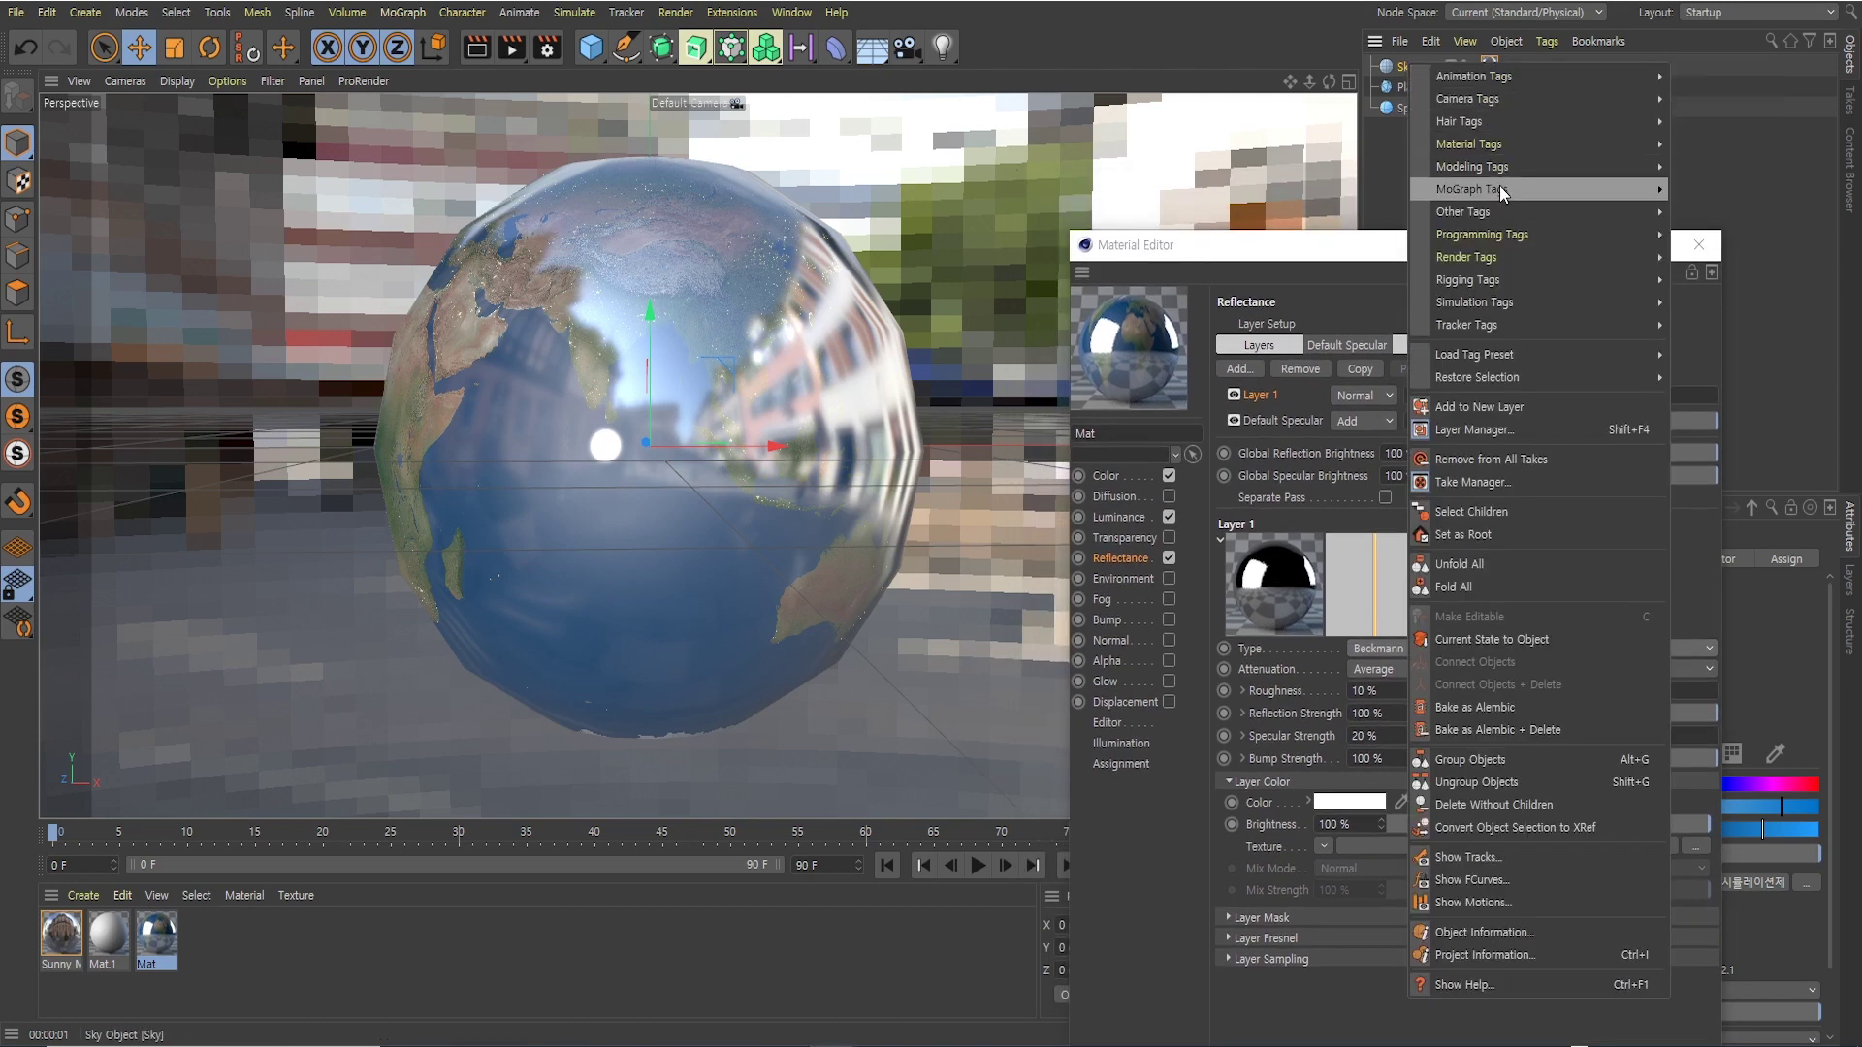
click(1721, 281)
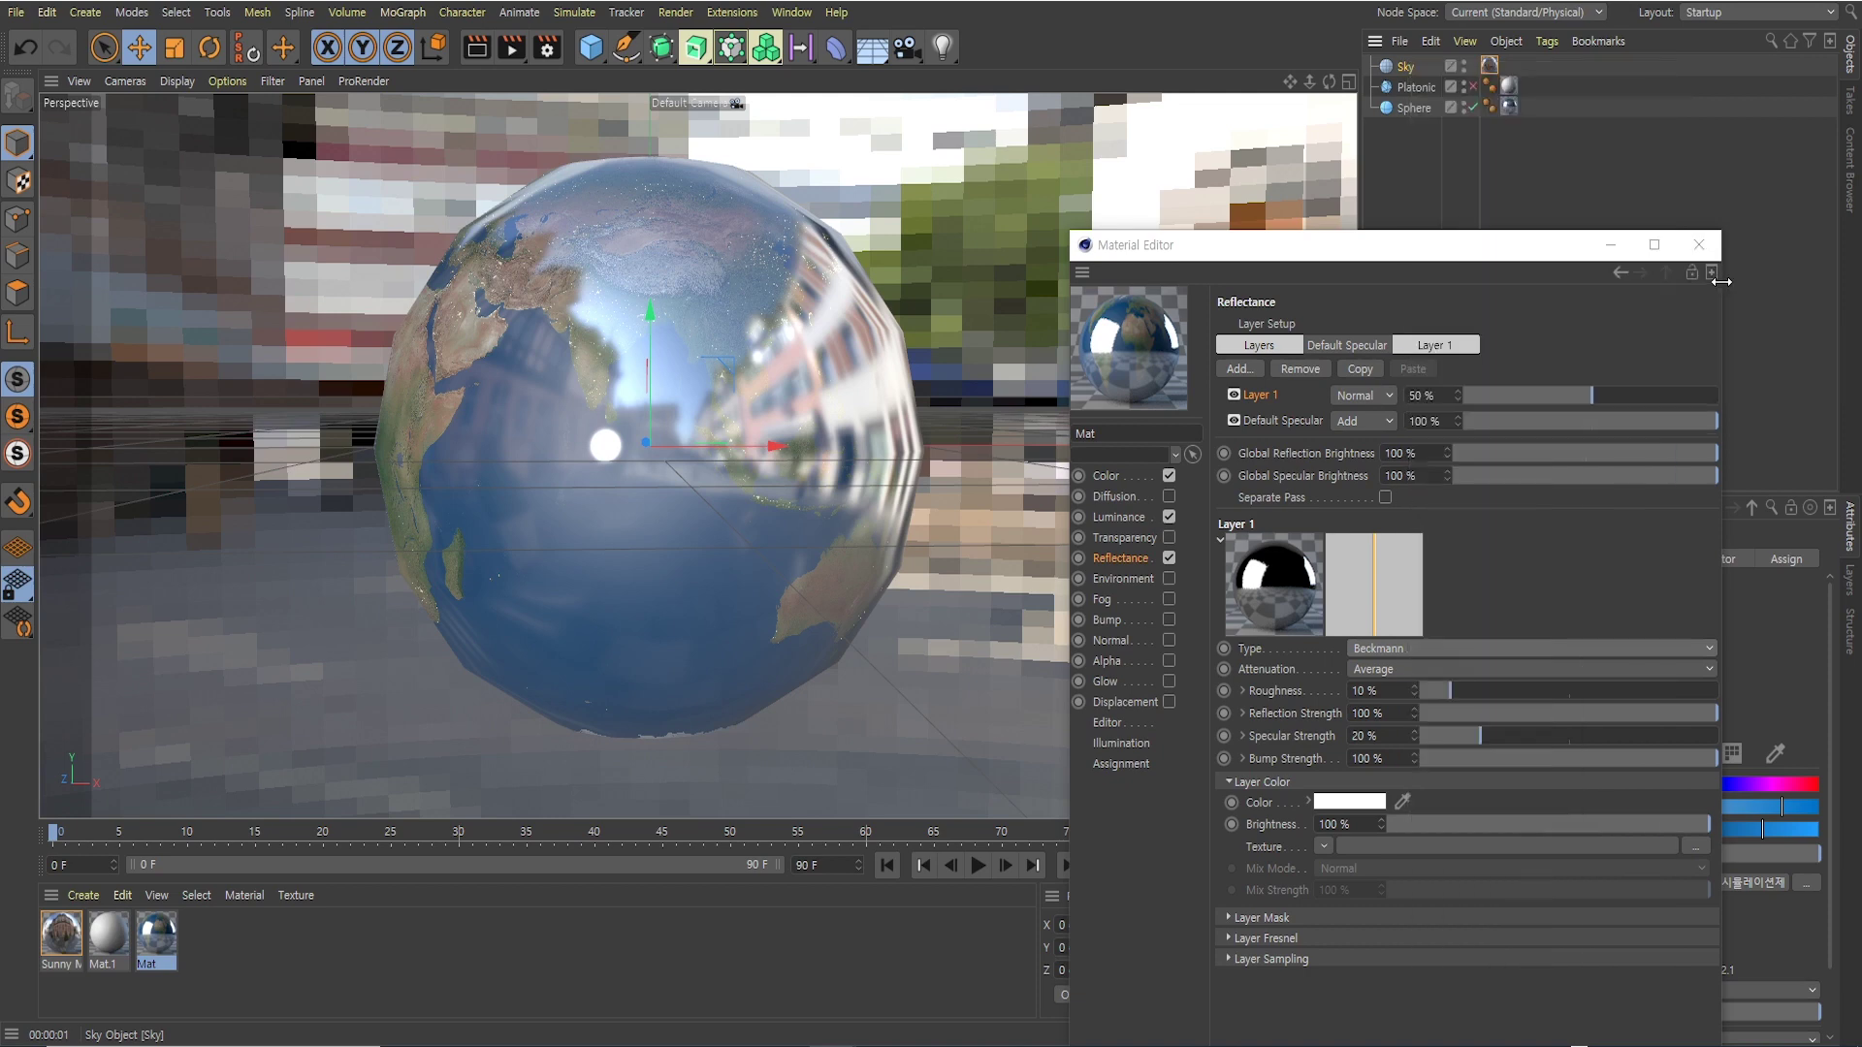
drag(1357, 245, 963, 604)
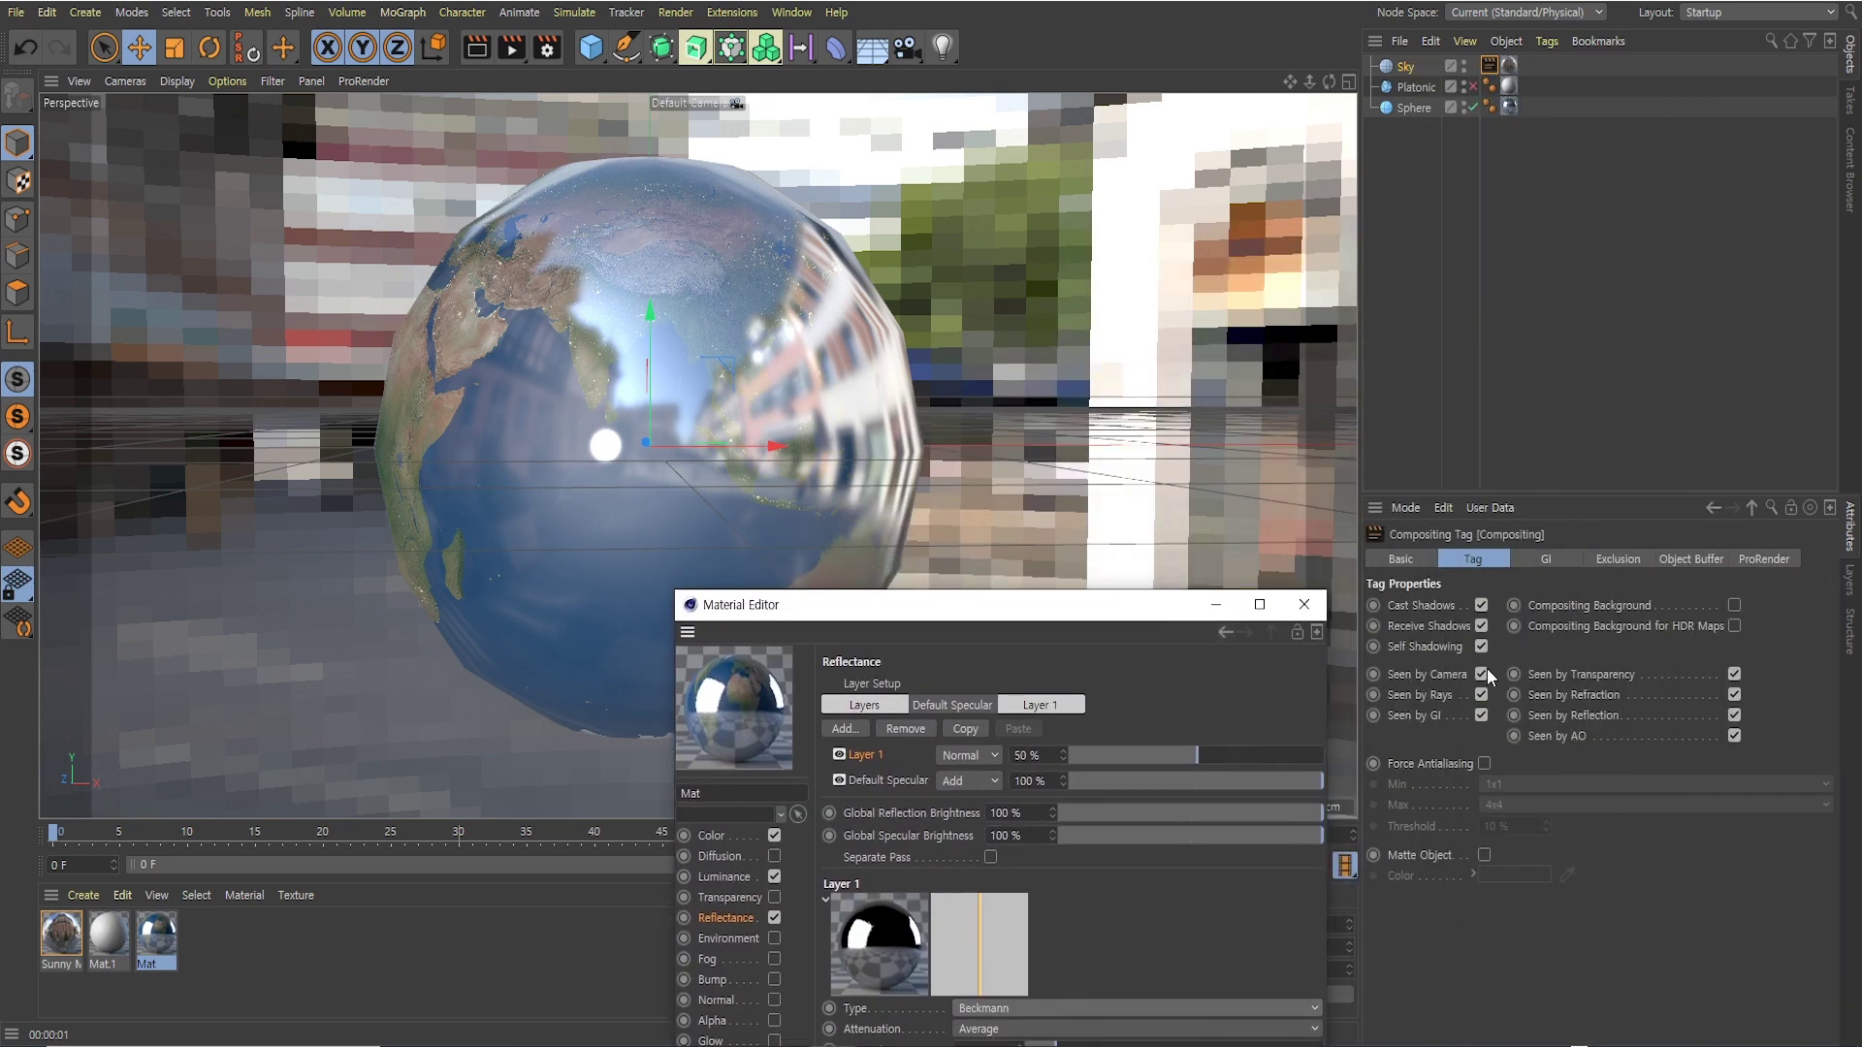
click(1482, 674)
drag(1102, 597, 1379, 394)
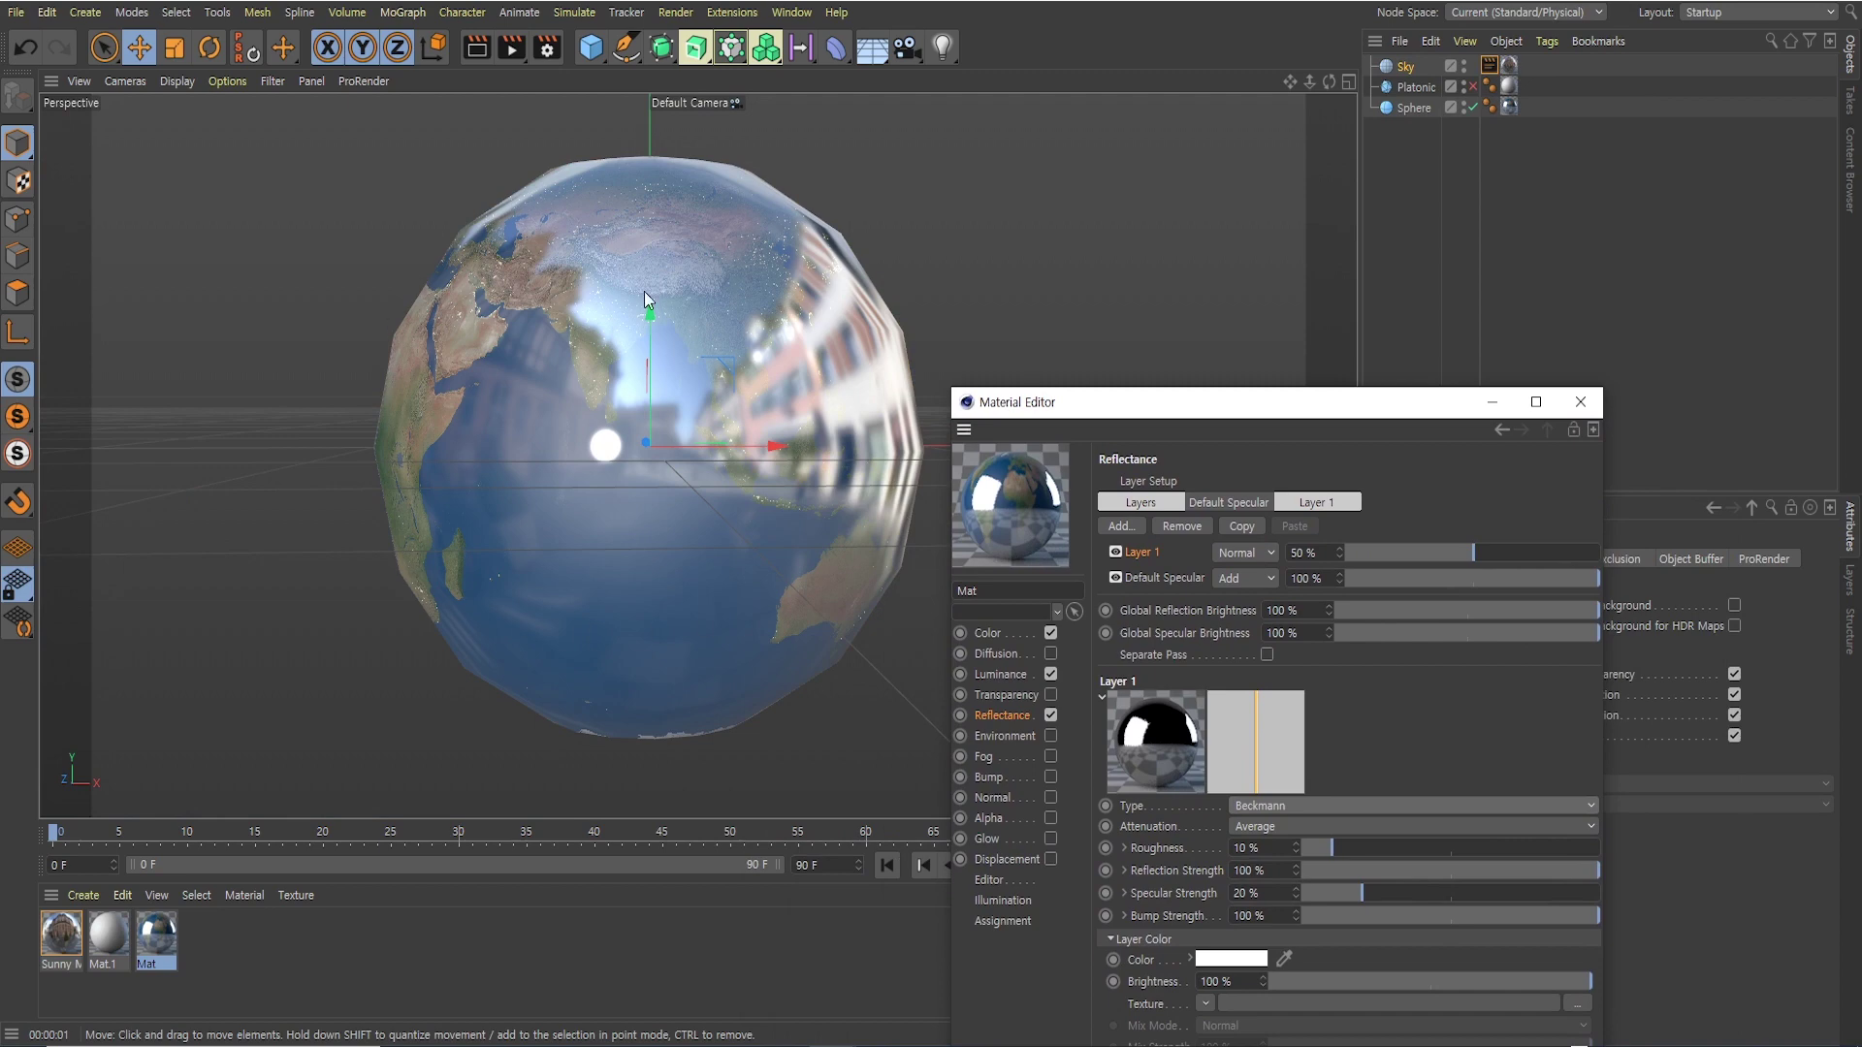
Hide the viewport grid through the Filter menu and orbit to a lower angle
mouse_move(644, 290)
alt+mouse_down()
mouse_move(707, 419)
mouse_move(723, 388)
mouse_move(622, 420)
mouse_move(783, 370)
mouse_move(713, 334)
mouse_move(692, 423)
mouse_move(702, 390)
alt+mouse_up()
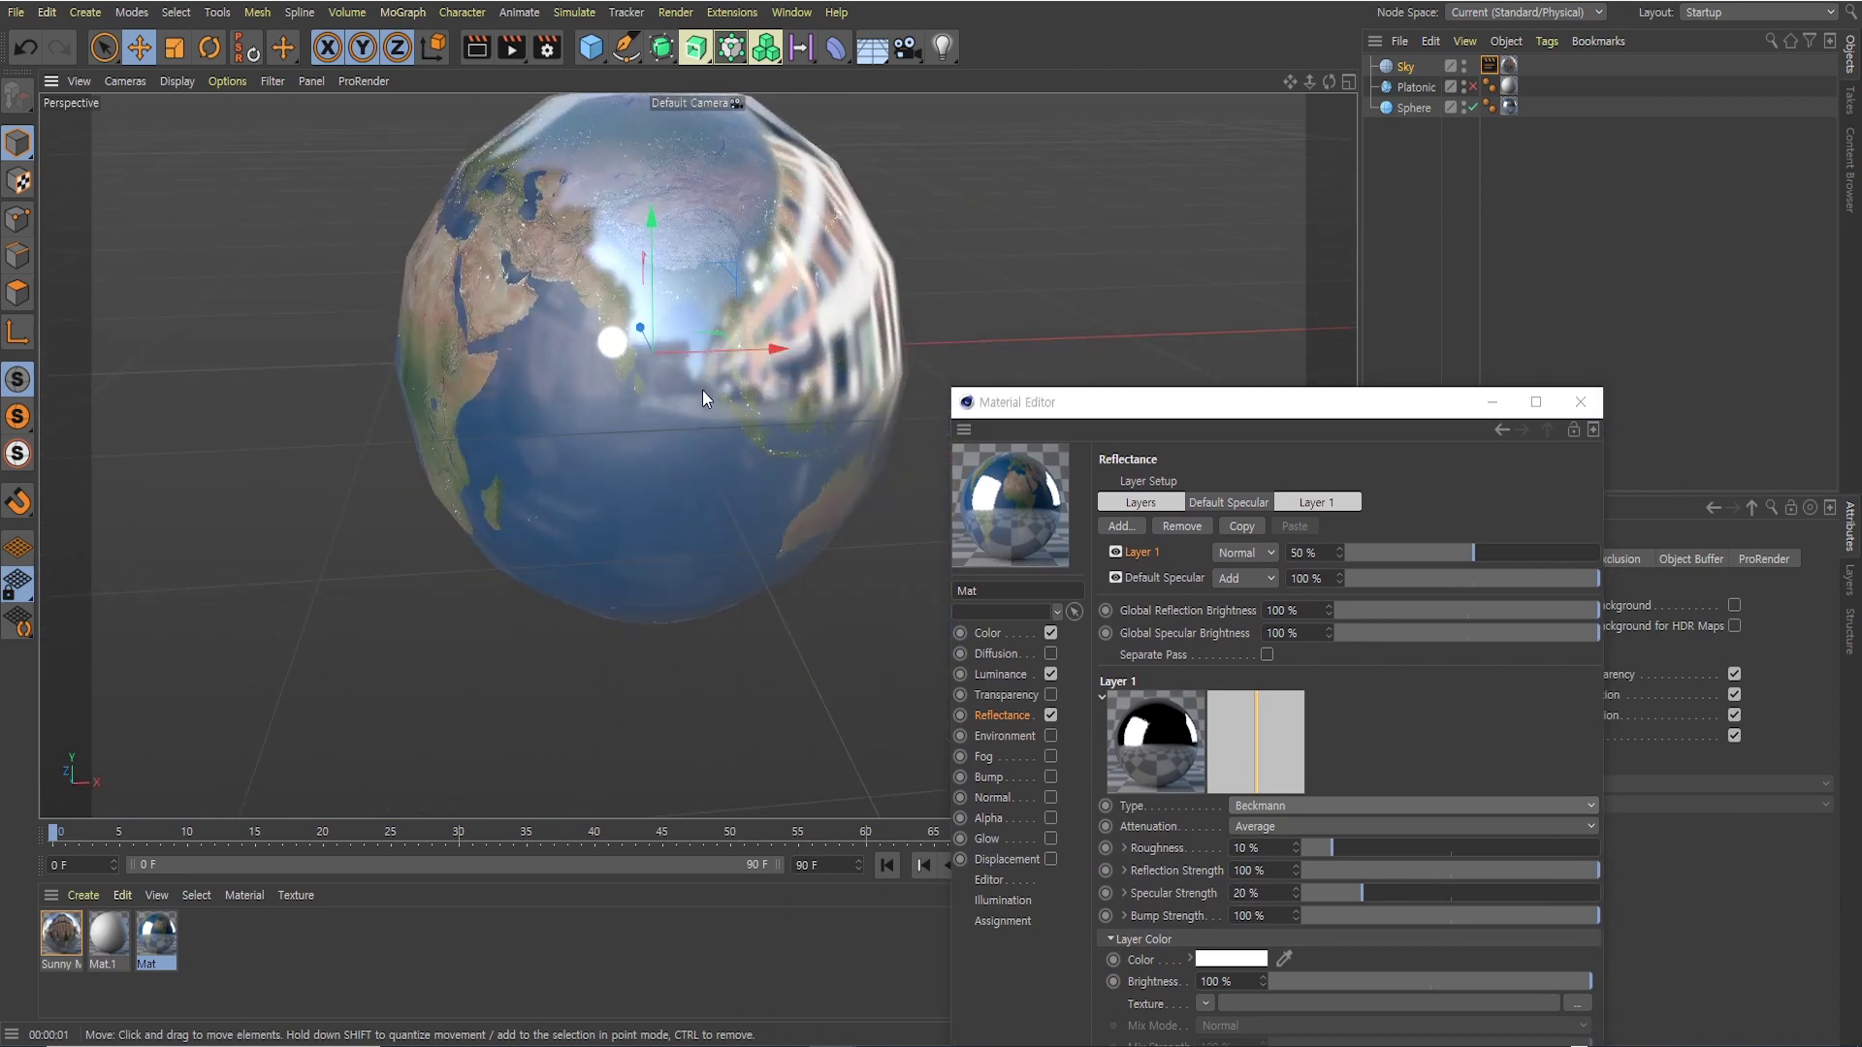
click(272, 80)
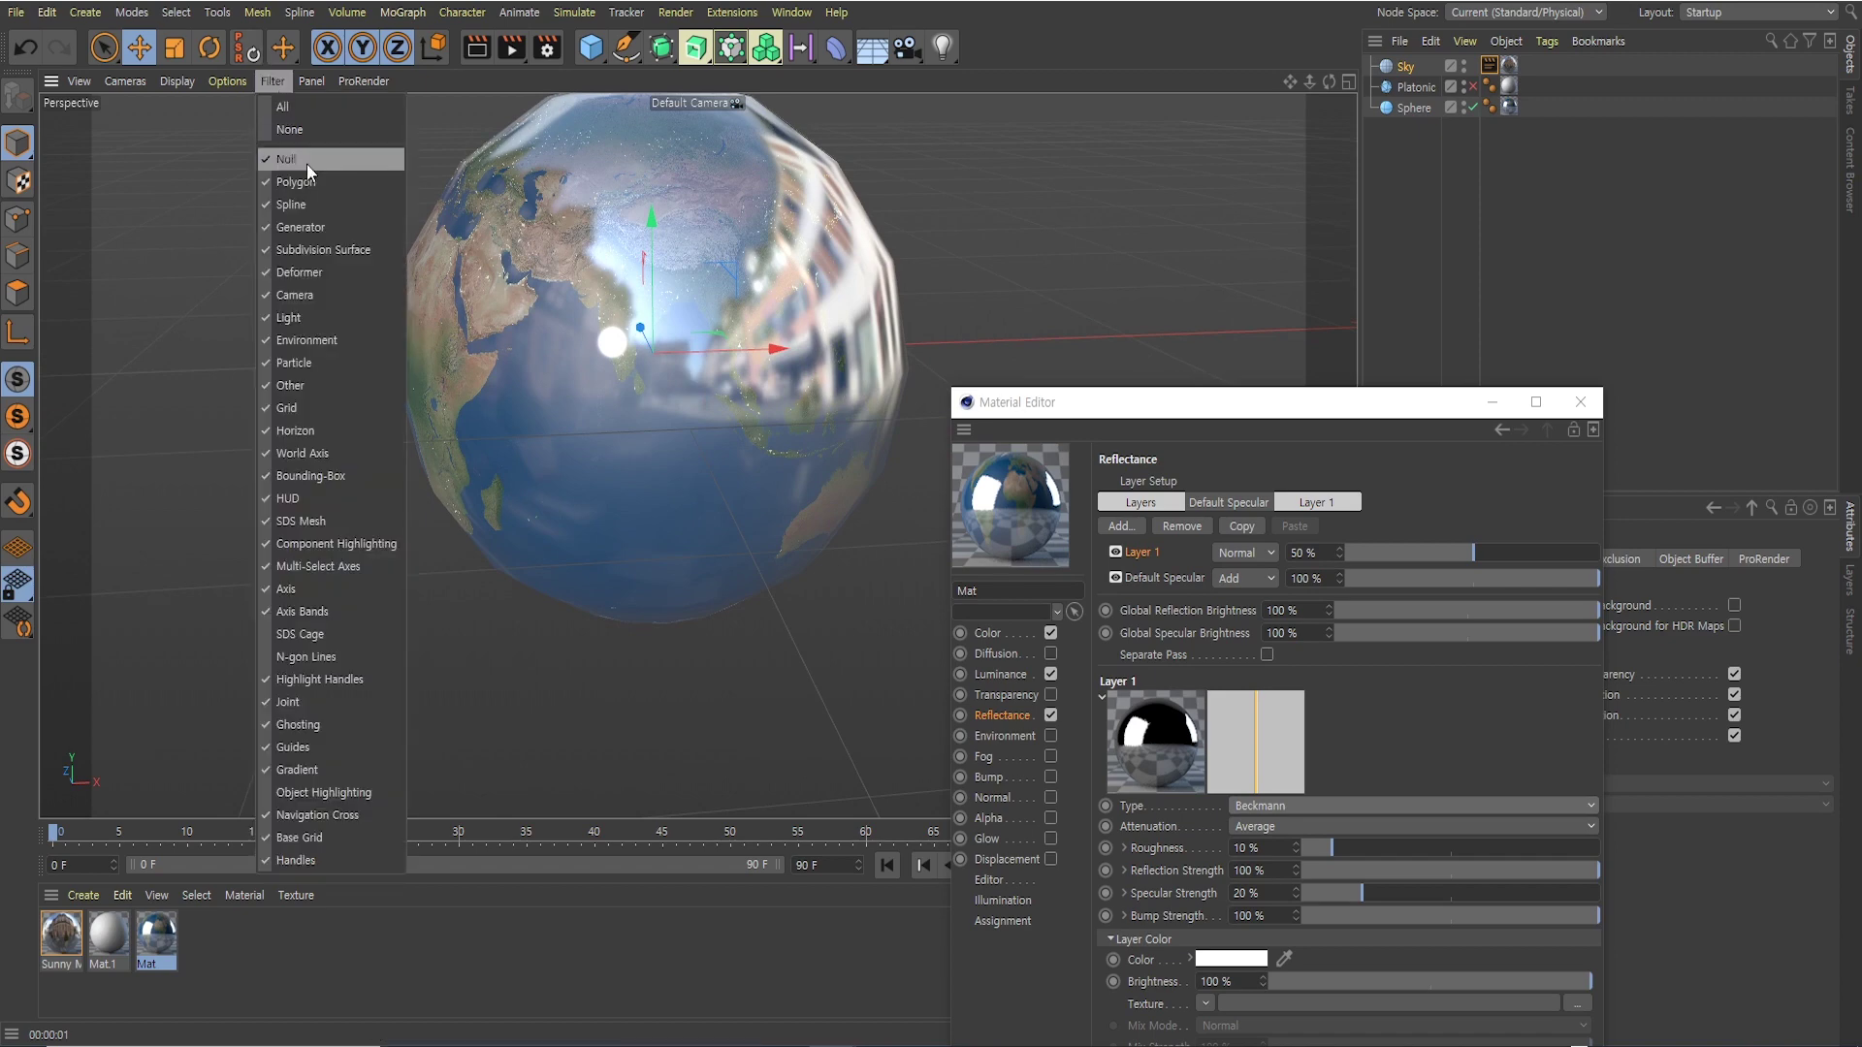
click(289, 408)
mouse_move(289, 411)
alt+mouse_down()
mouse_move(591, 374)
mouse_move(603, 508)
mouse_move(658, 499)
mouse_move(657, 394)
alt+mouse_up()
drag(1184, 405, 1195, 170)
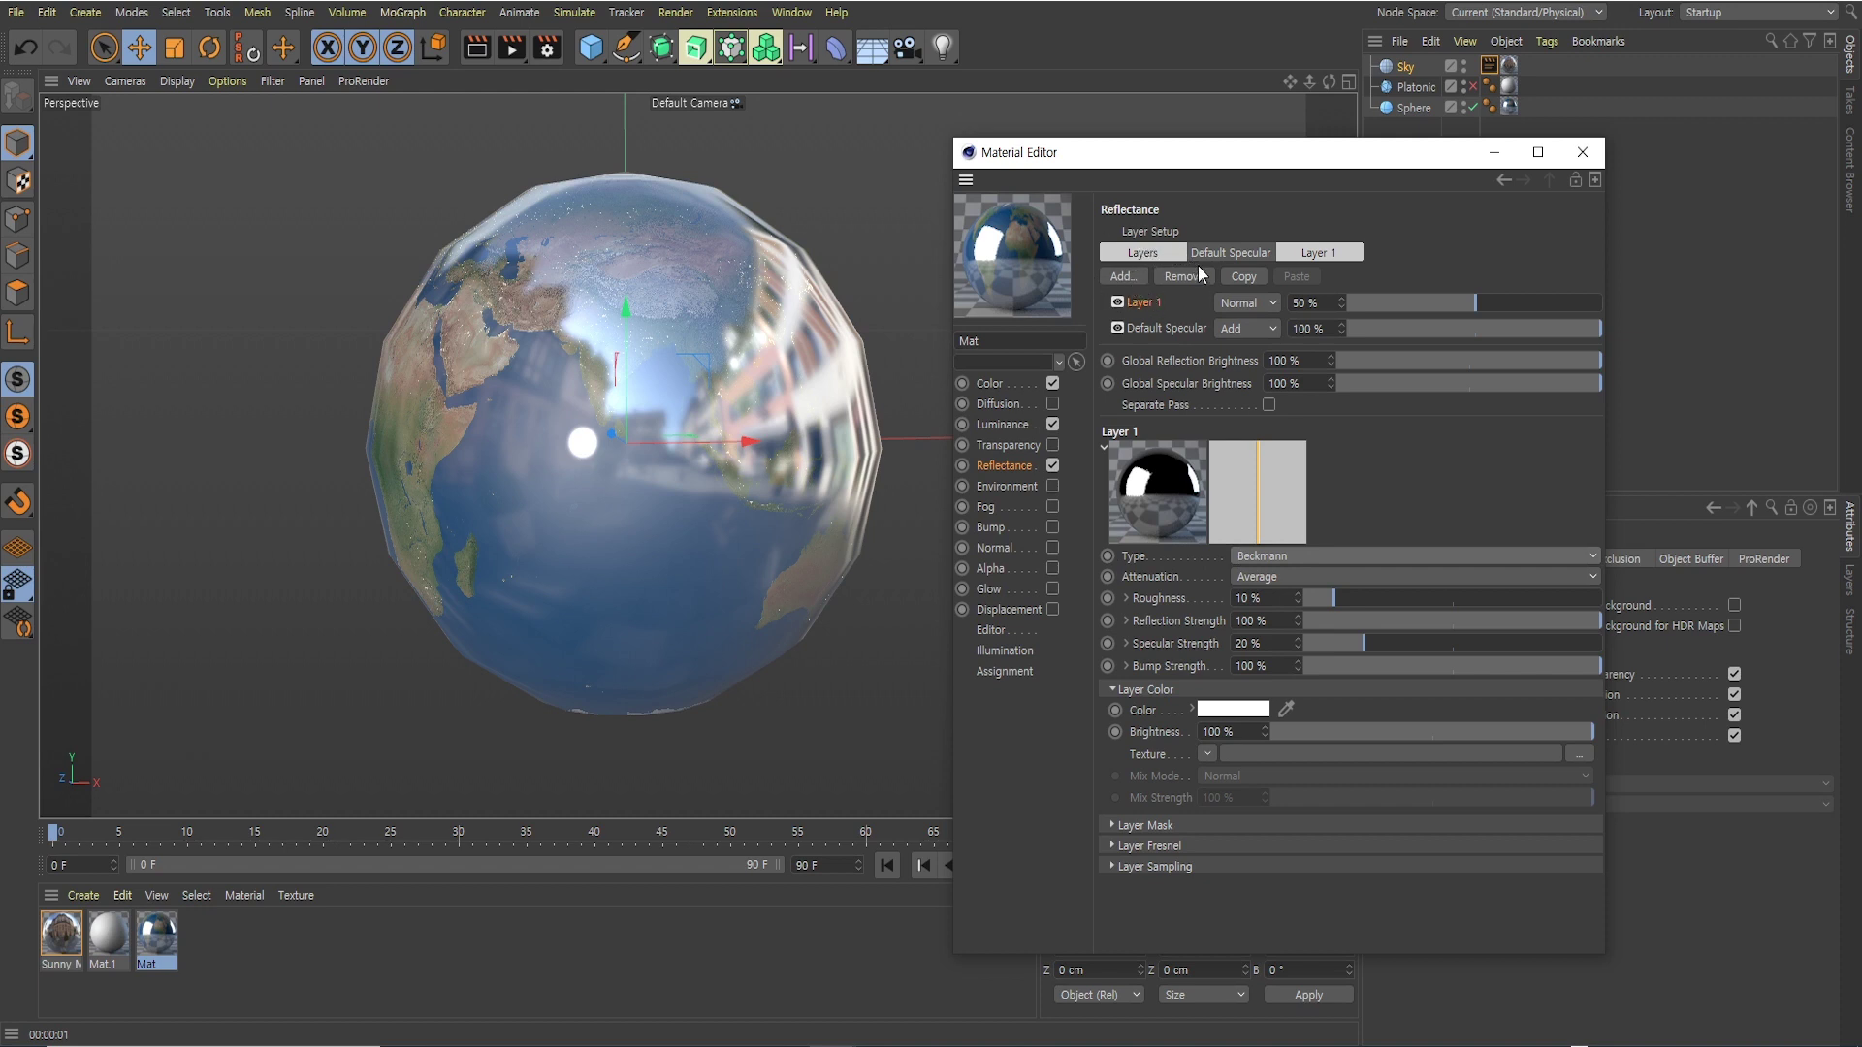
click(1276, 560)
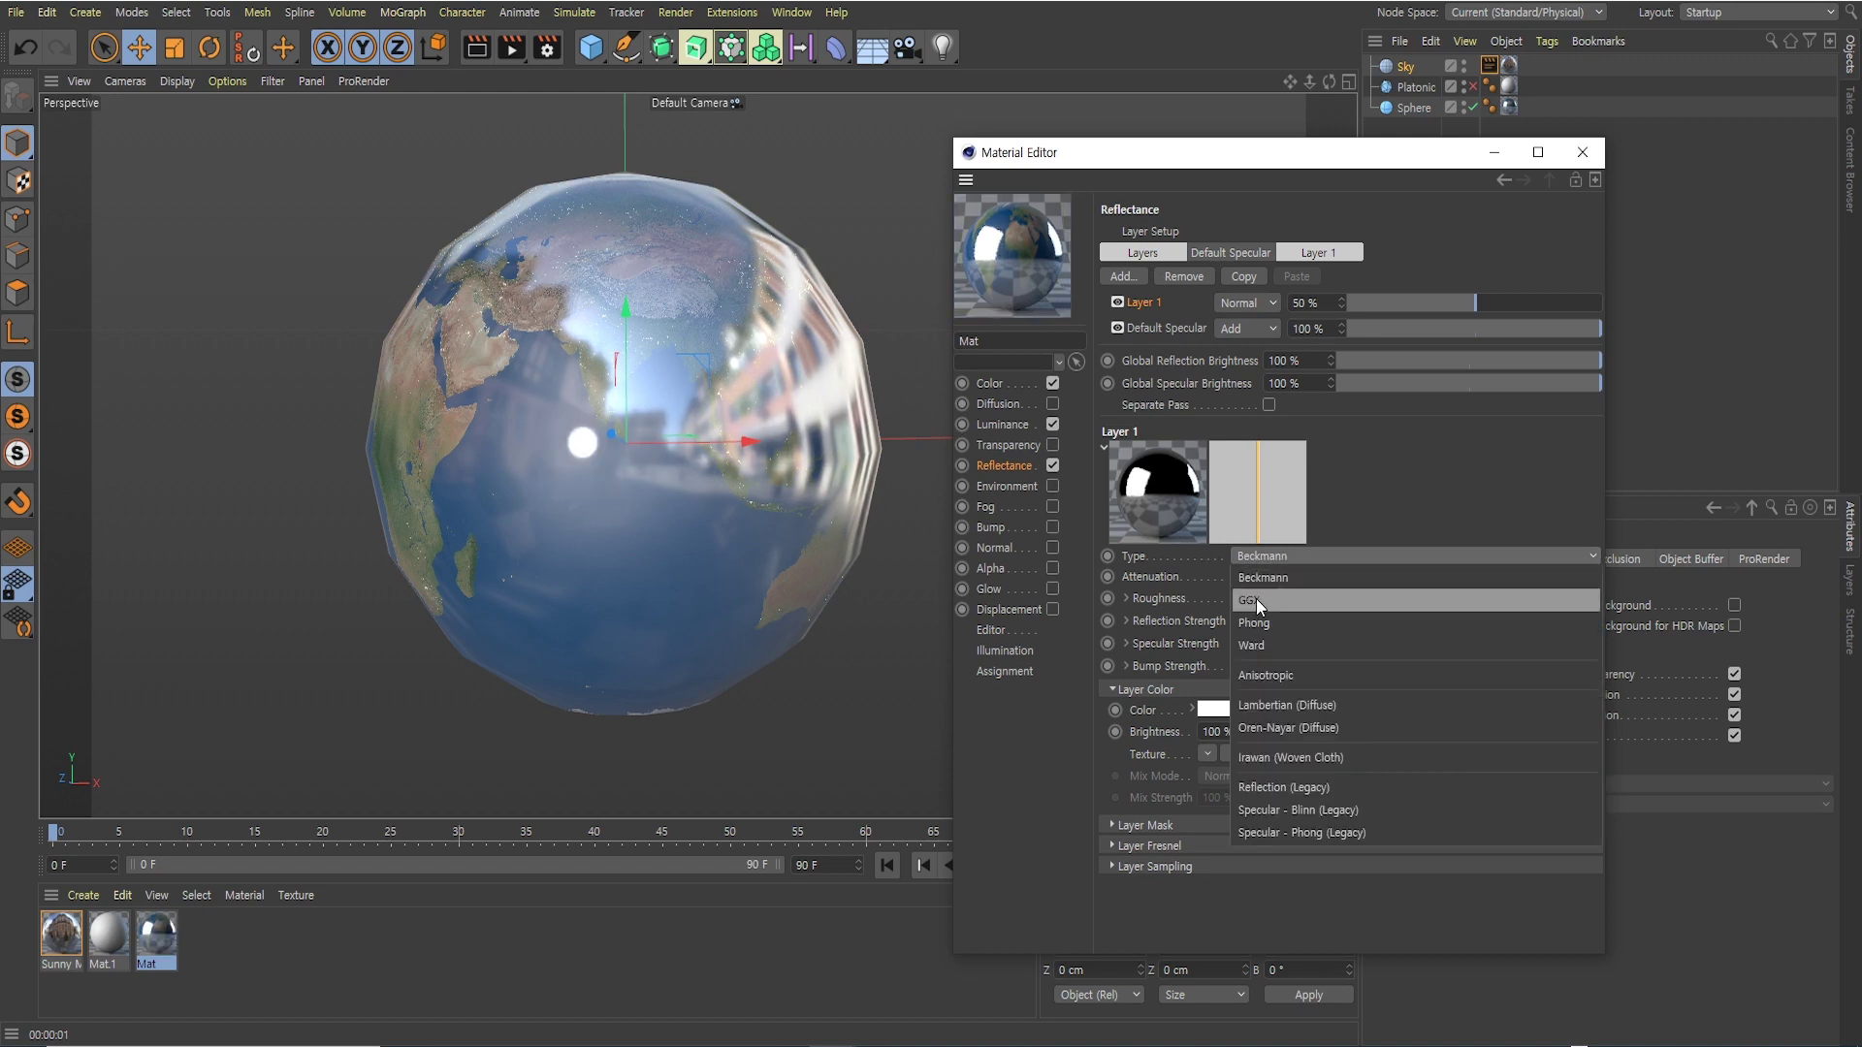
click(1255, 598)
click(1270, 560)
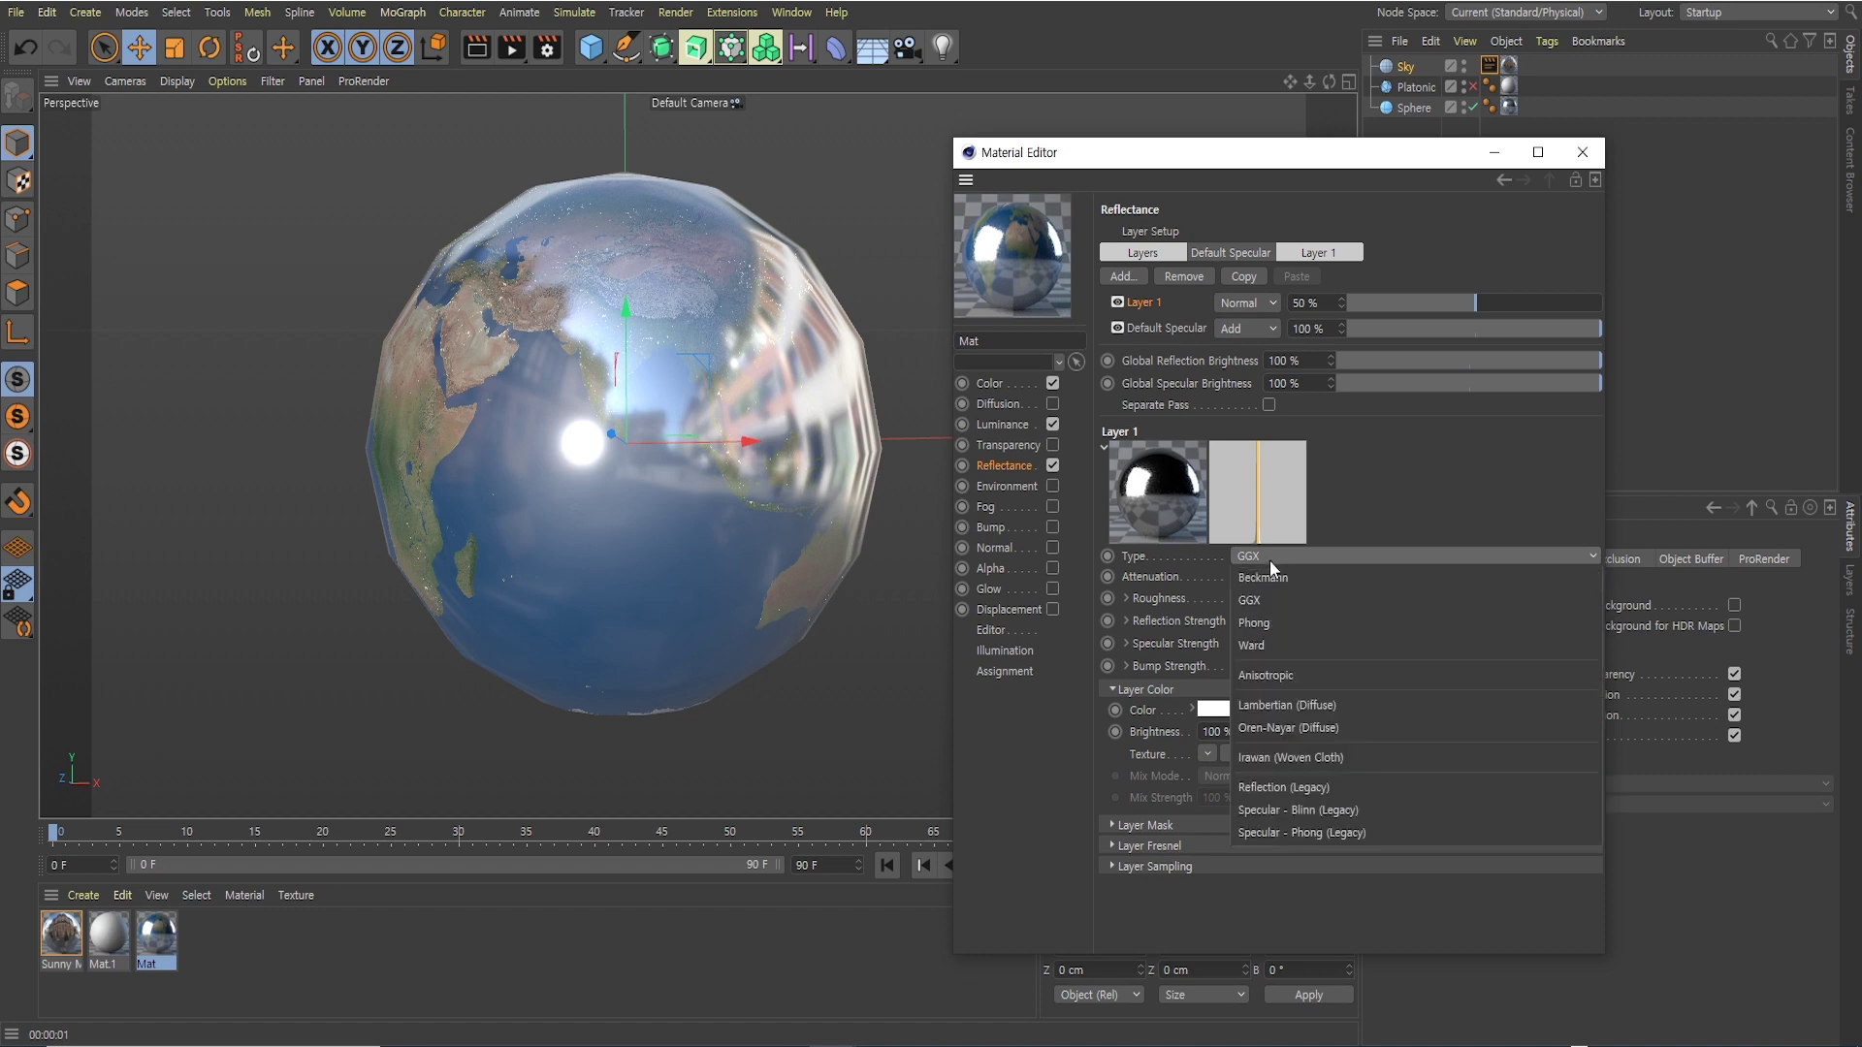
click(1256, 623)
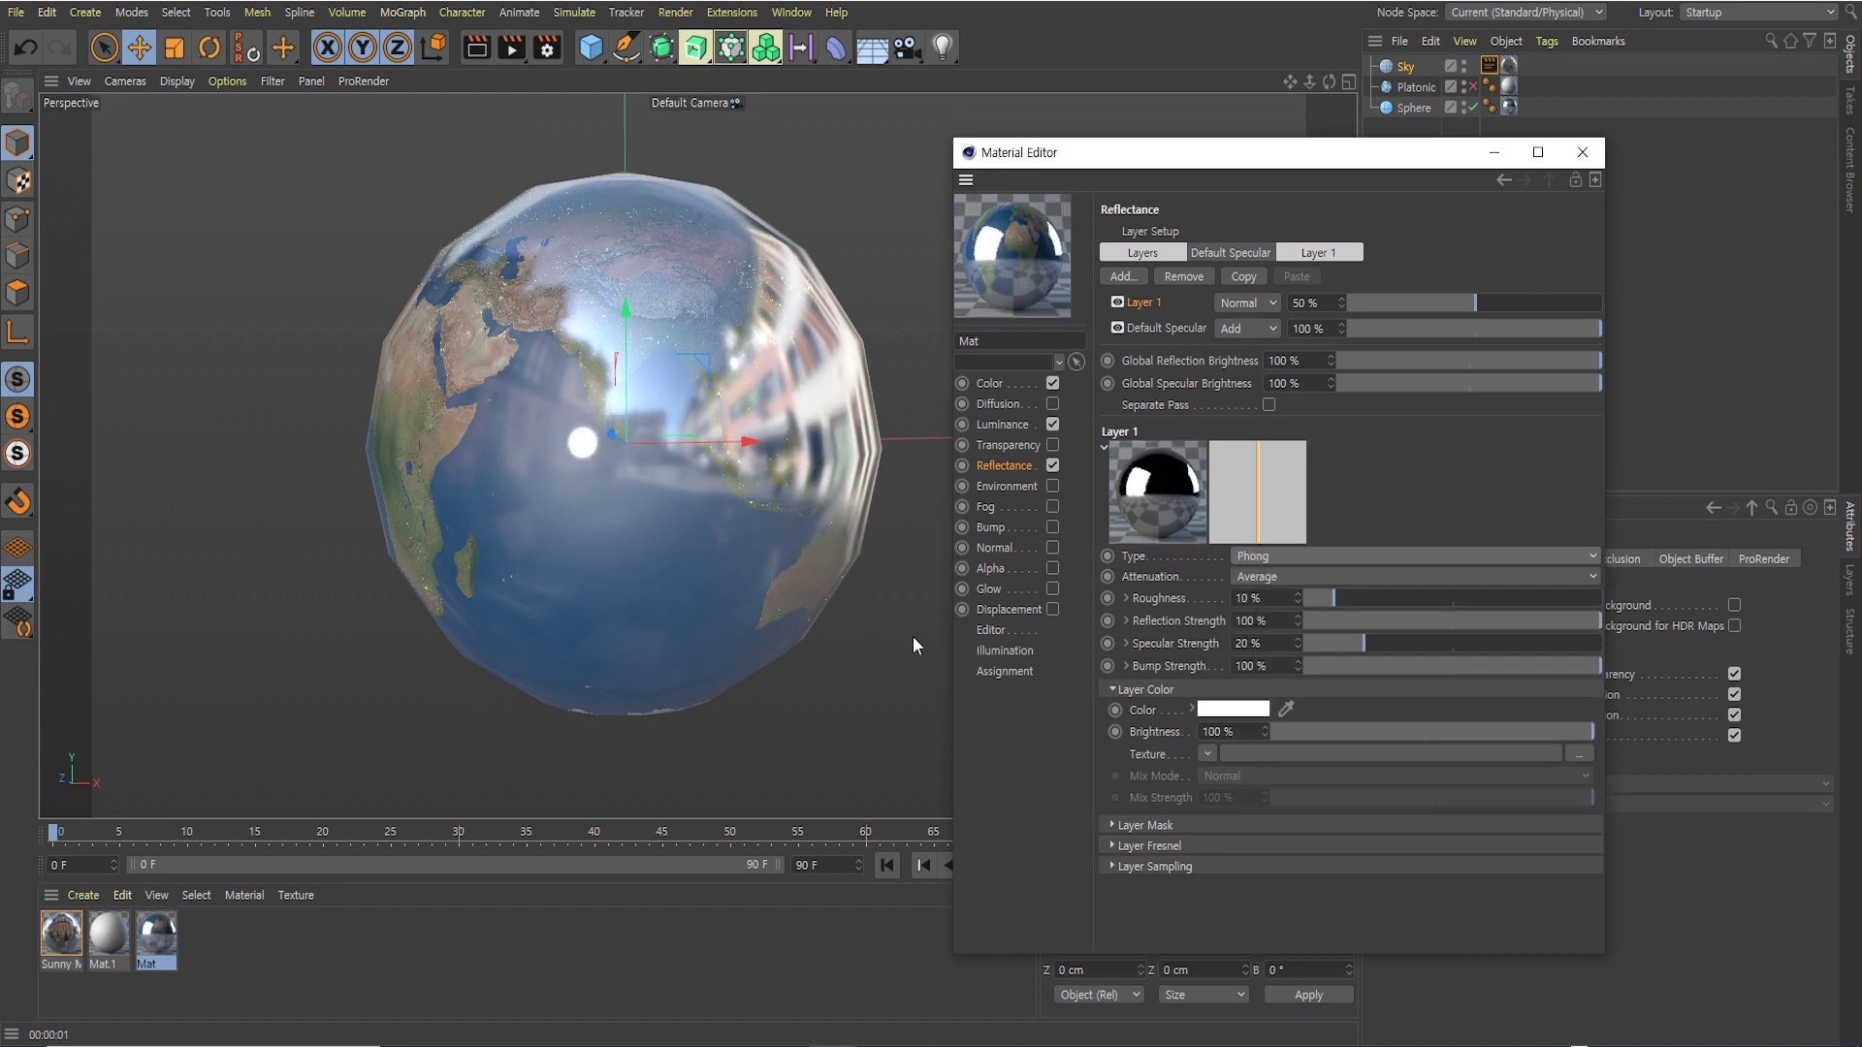
click(1289, 555)
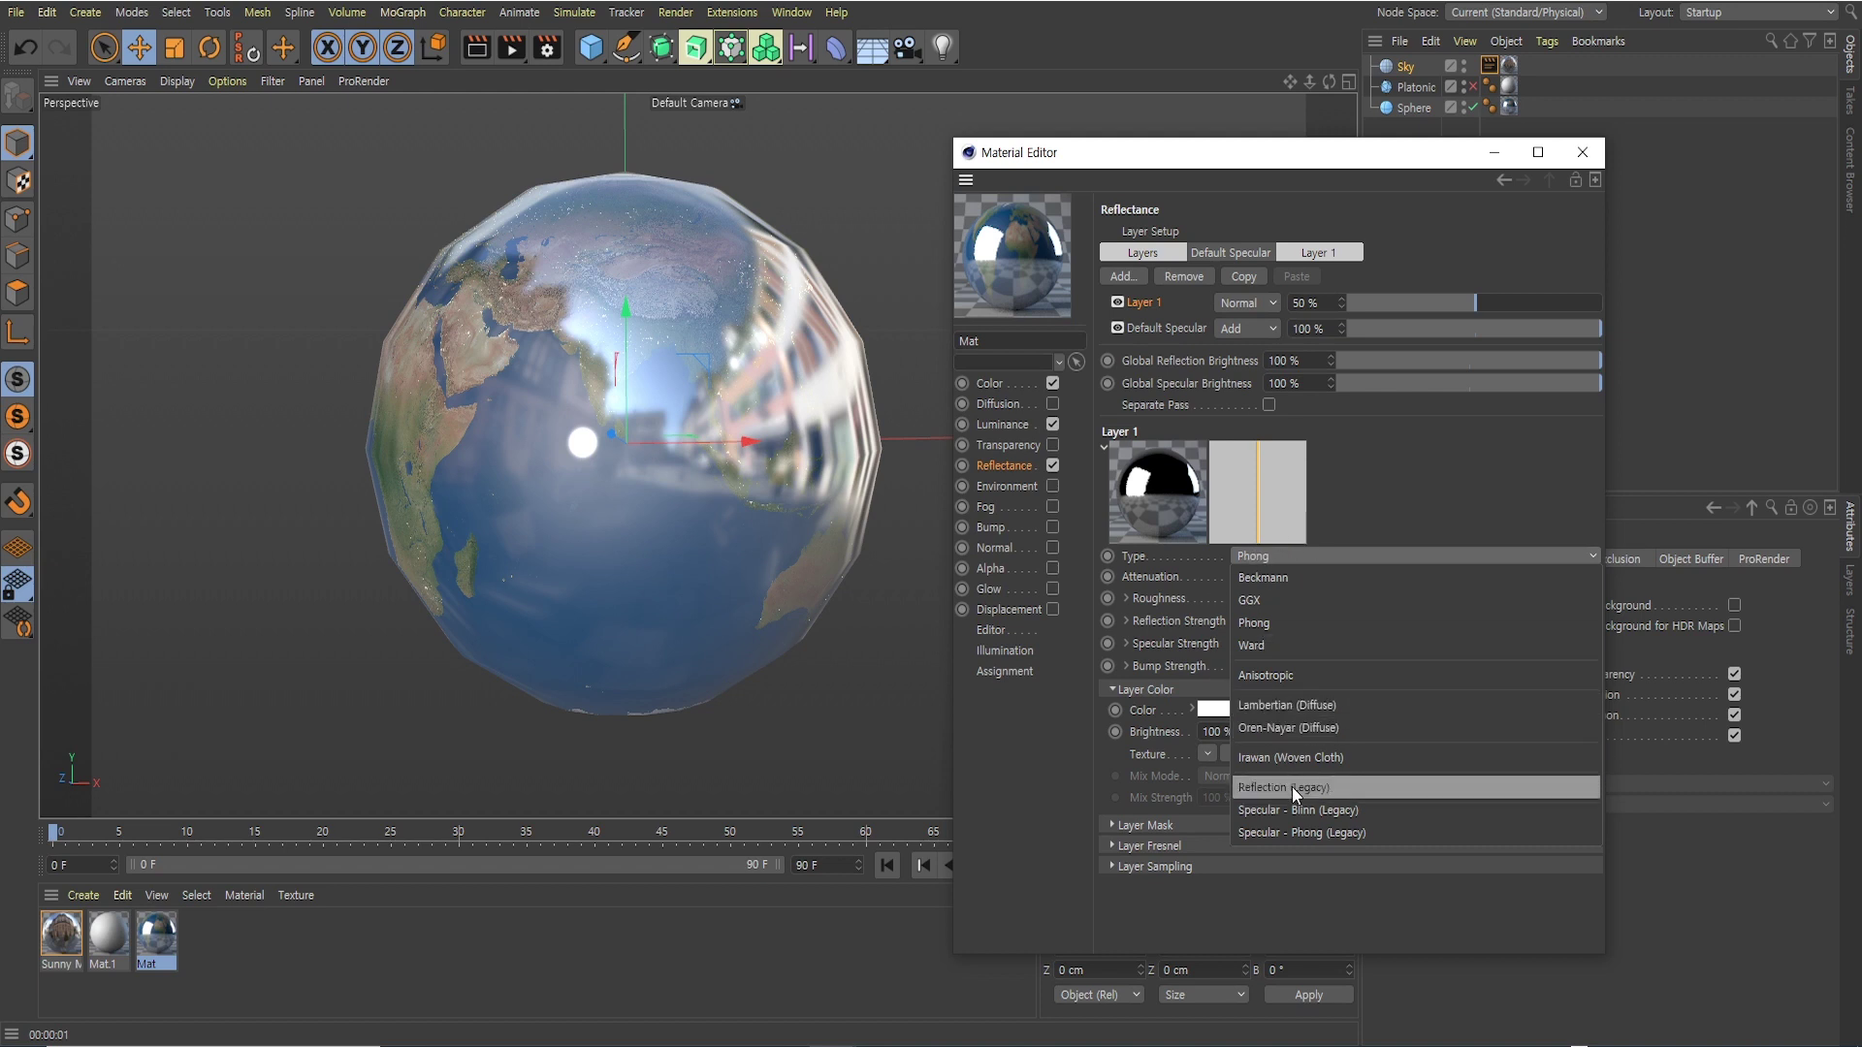
click(1281, 582)
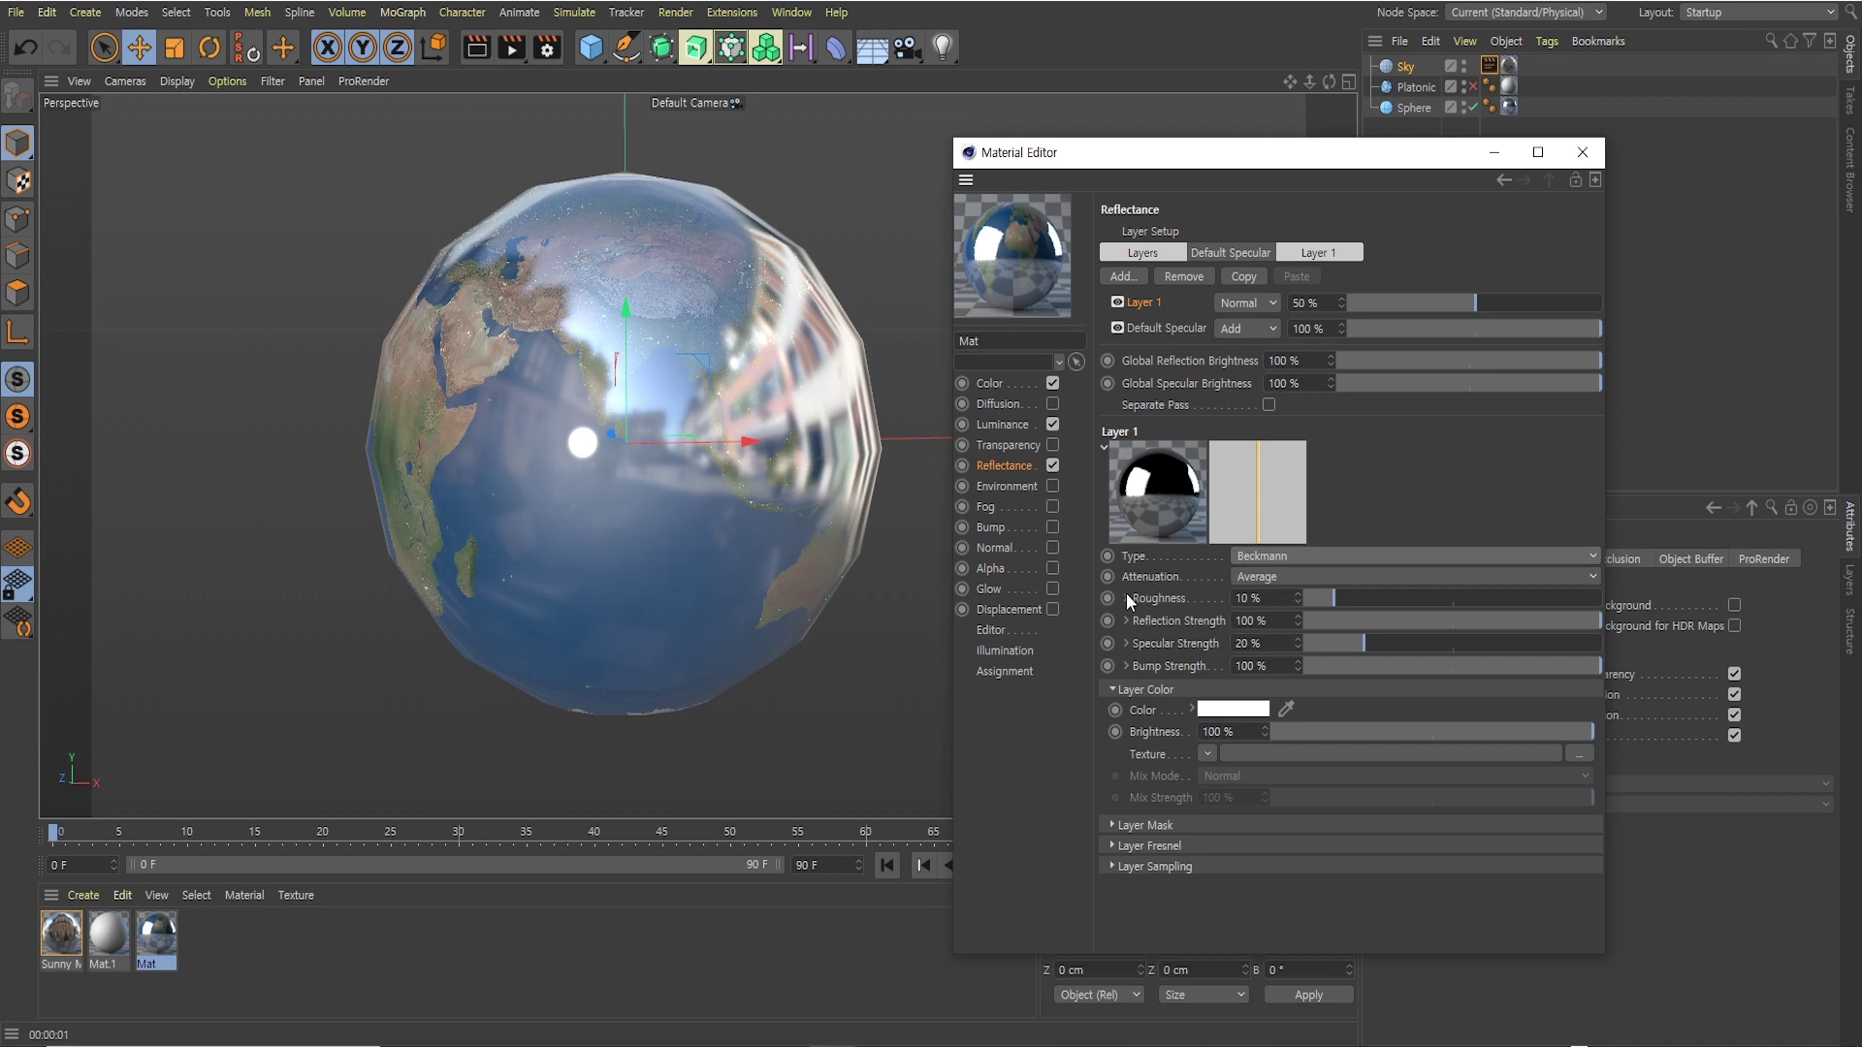
click(1260, 575)
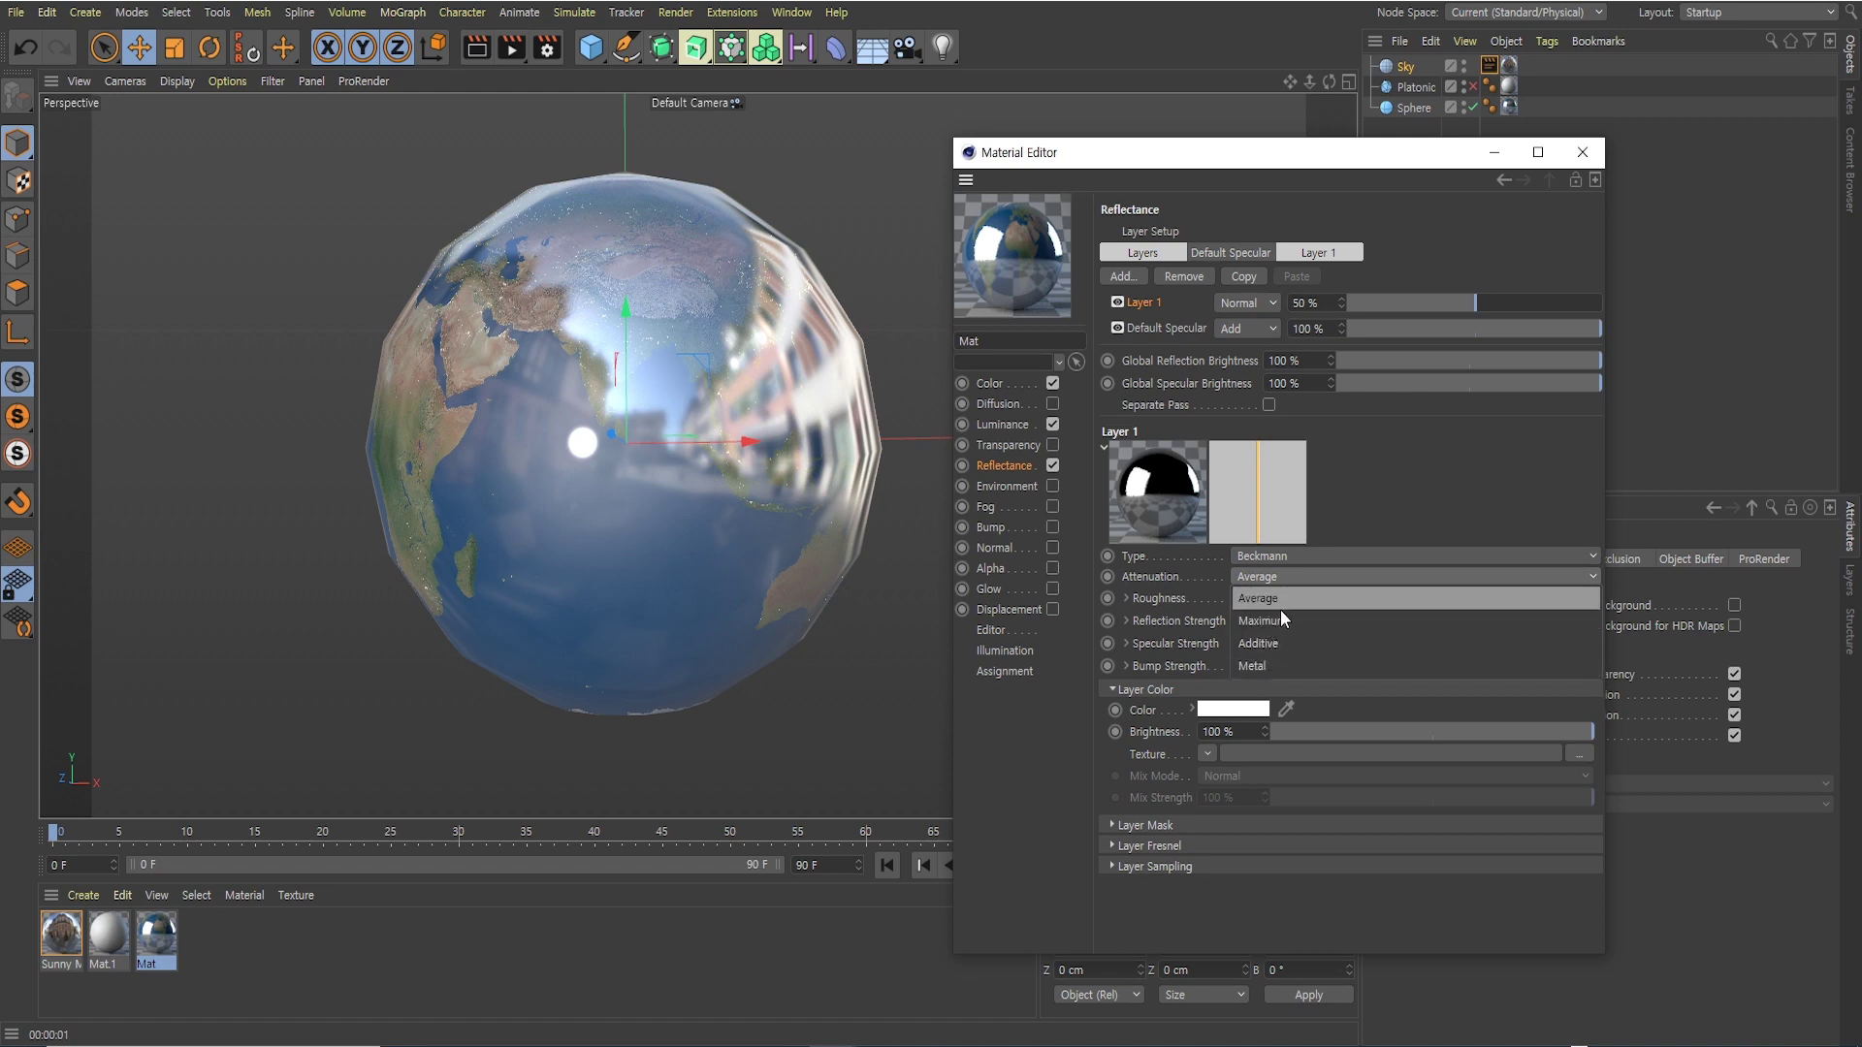
click(1276, 621)
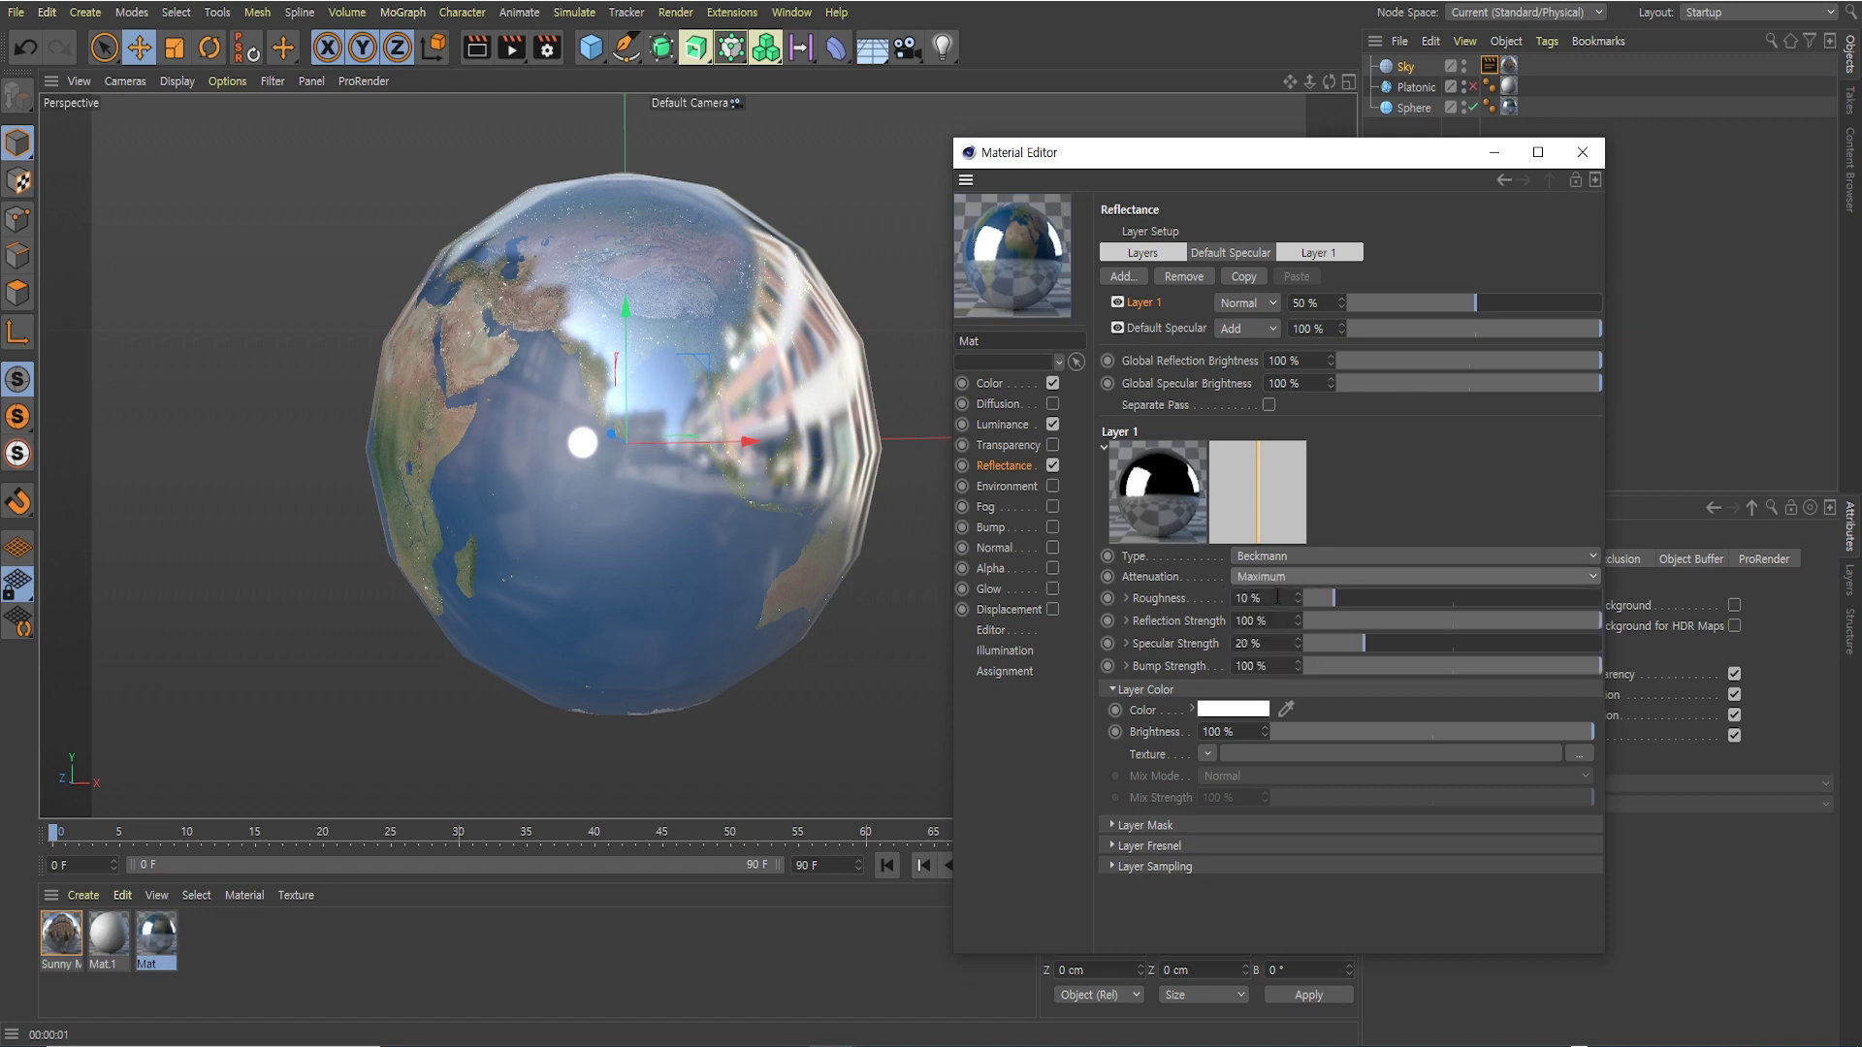
click(1280, 579)
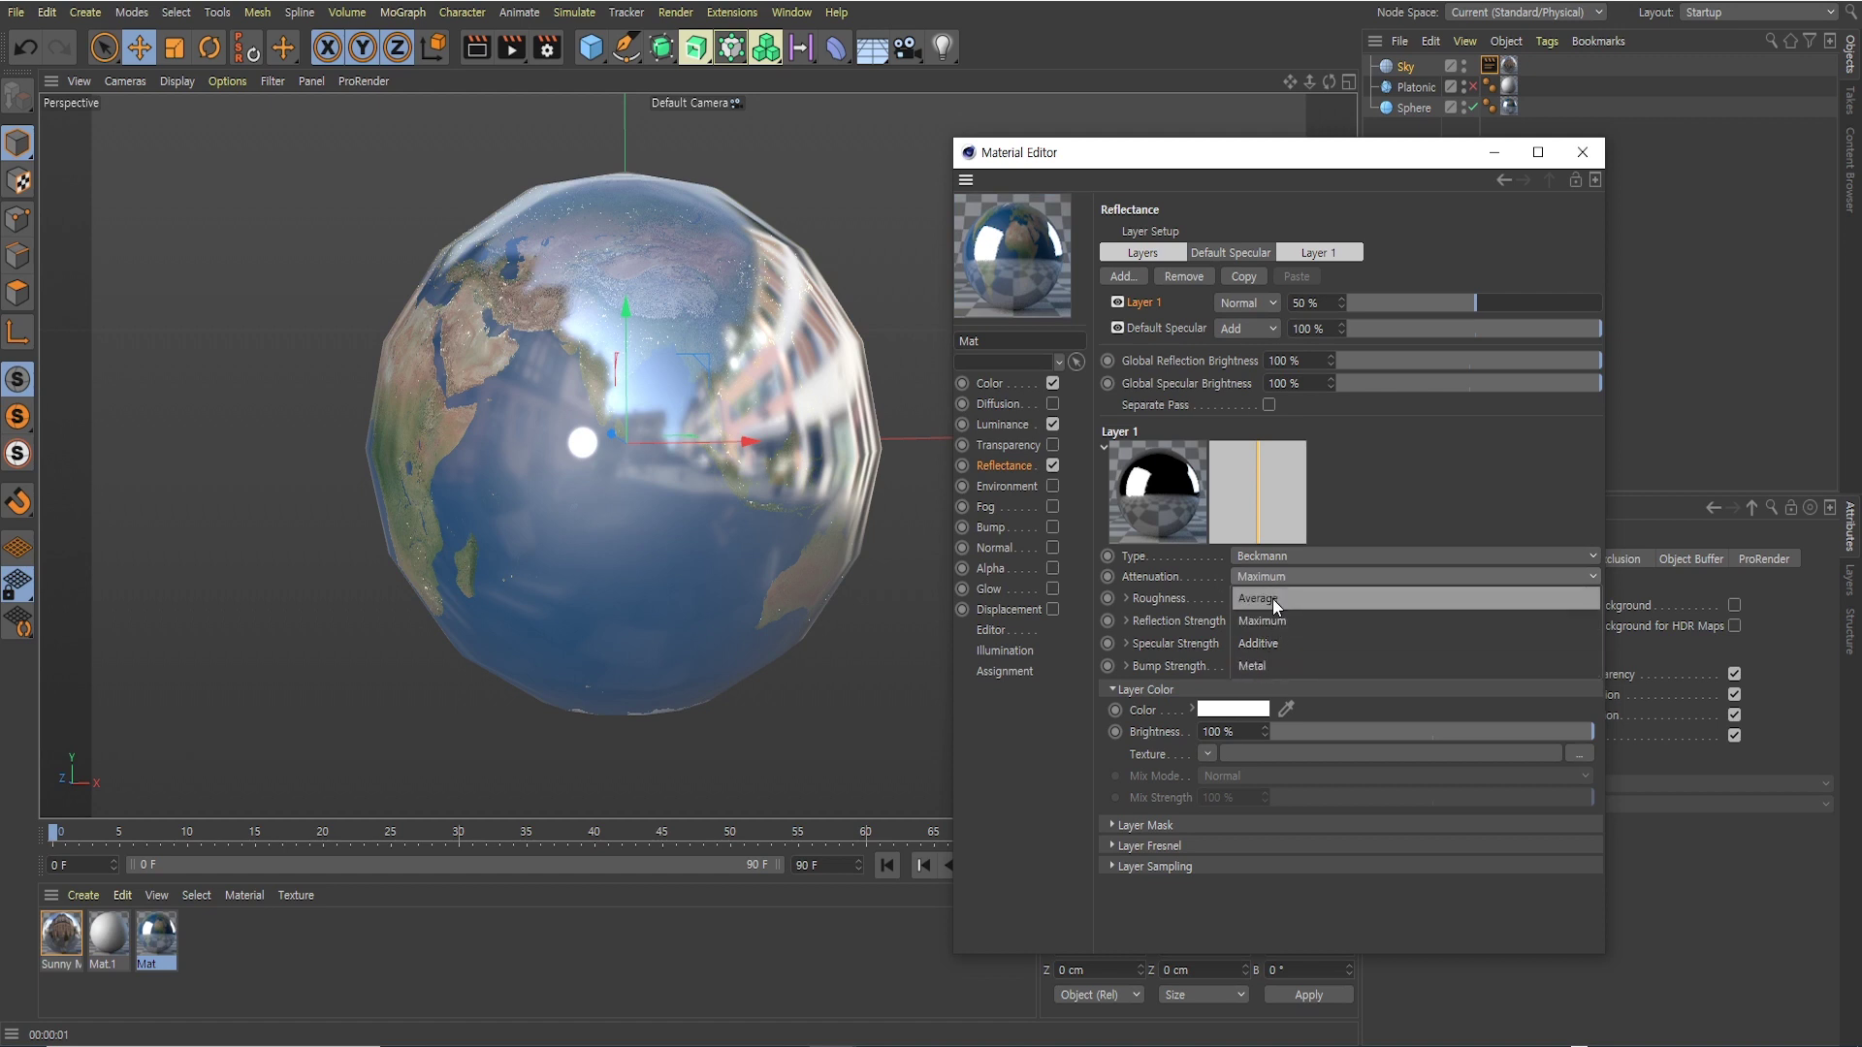
click(1272, 597)
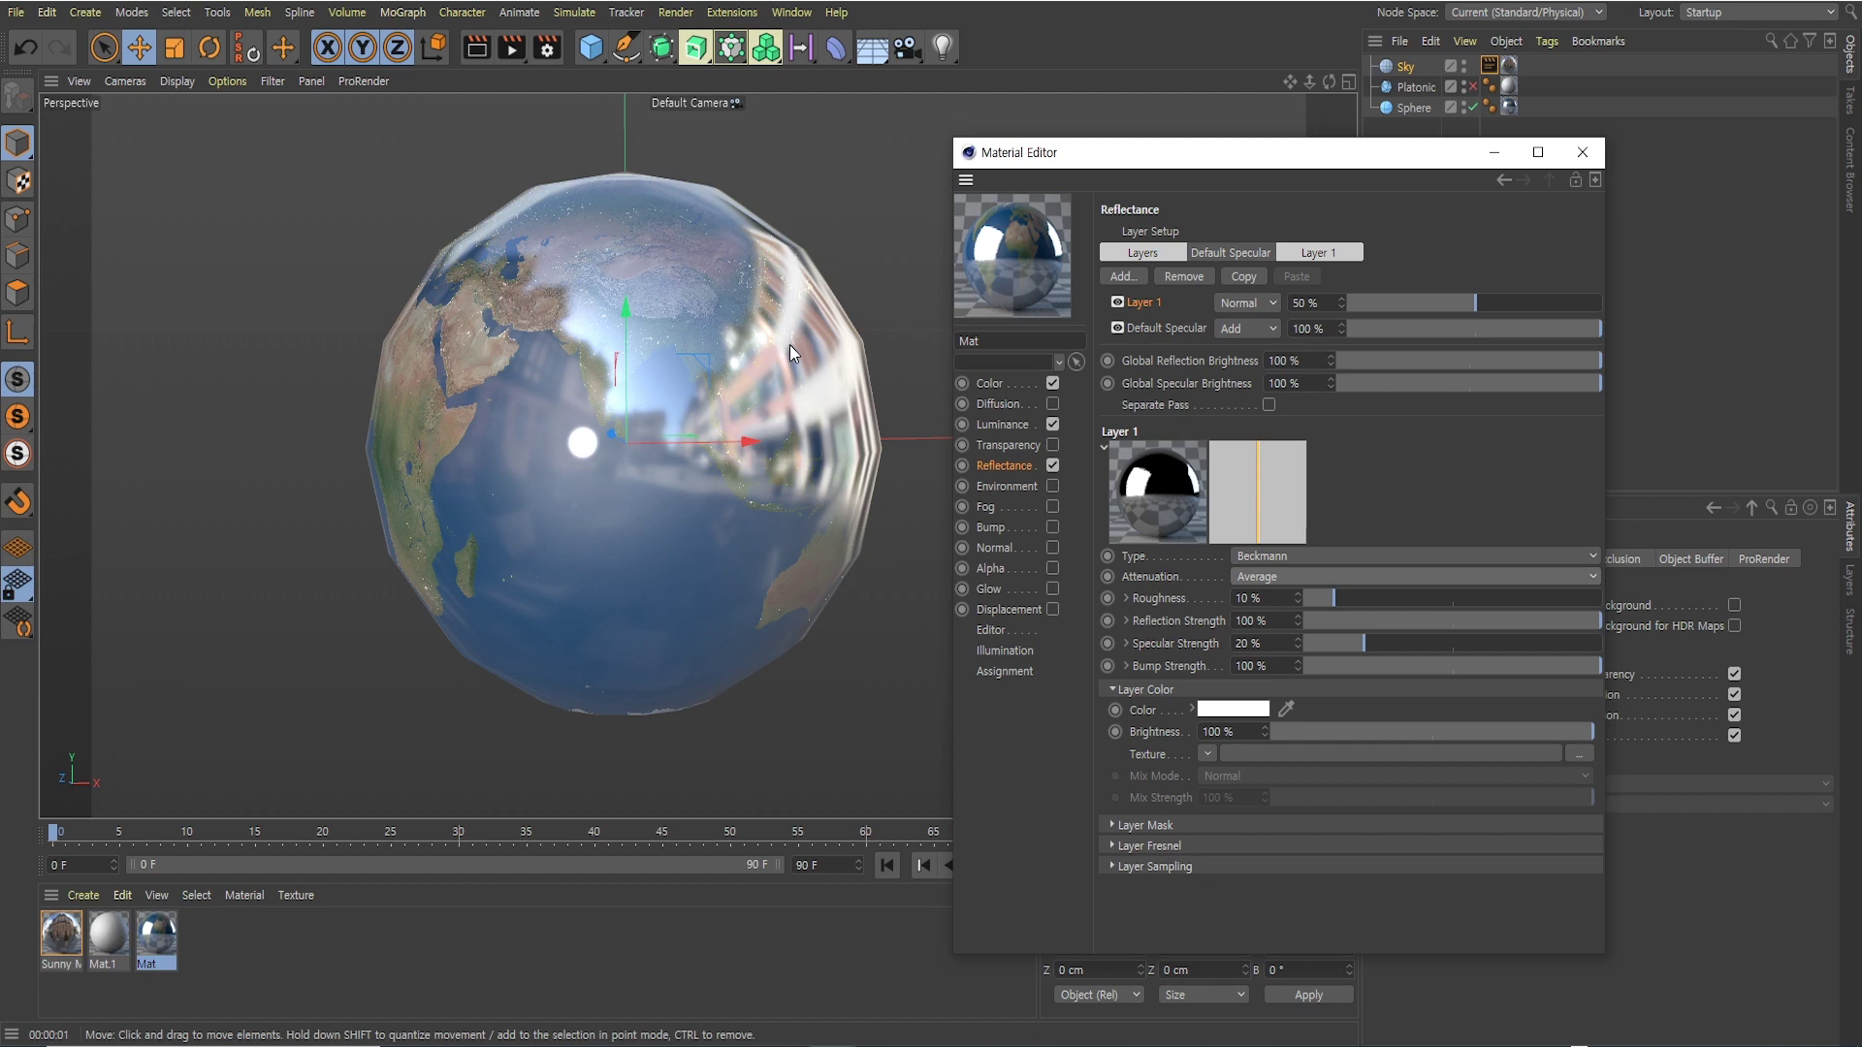
Turn the globe toward Asia and try Layer 1 roughness values of 50%, 30% and 25%
mouse_move(847, 442)
alt+mouse_down()
mouse_move(691, 411)
mouse_move(761, 415)
mouse_move(741, 407)
mouse_move(737, 438)
mouse_move(766, 318)
alt+mouse_up()
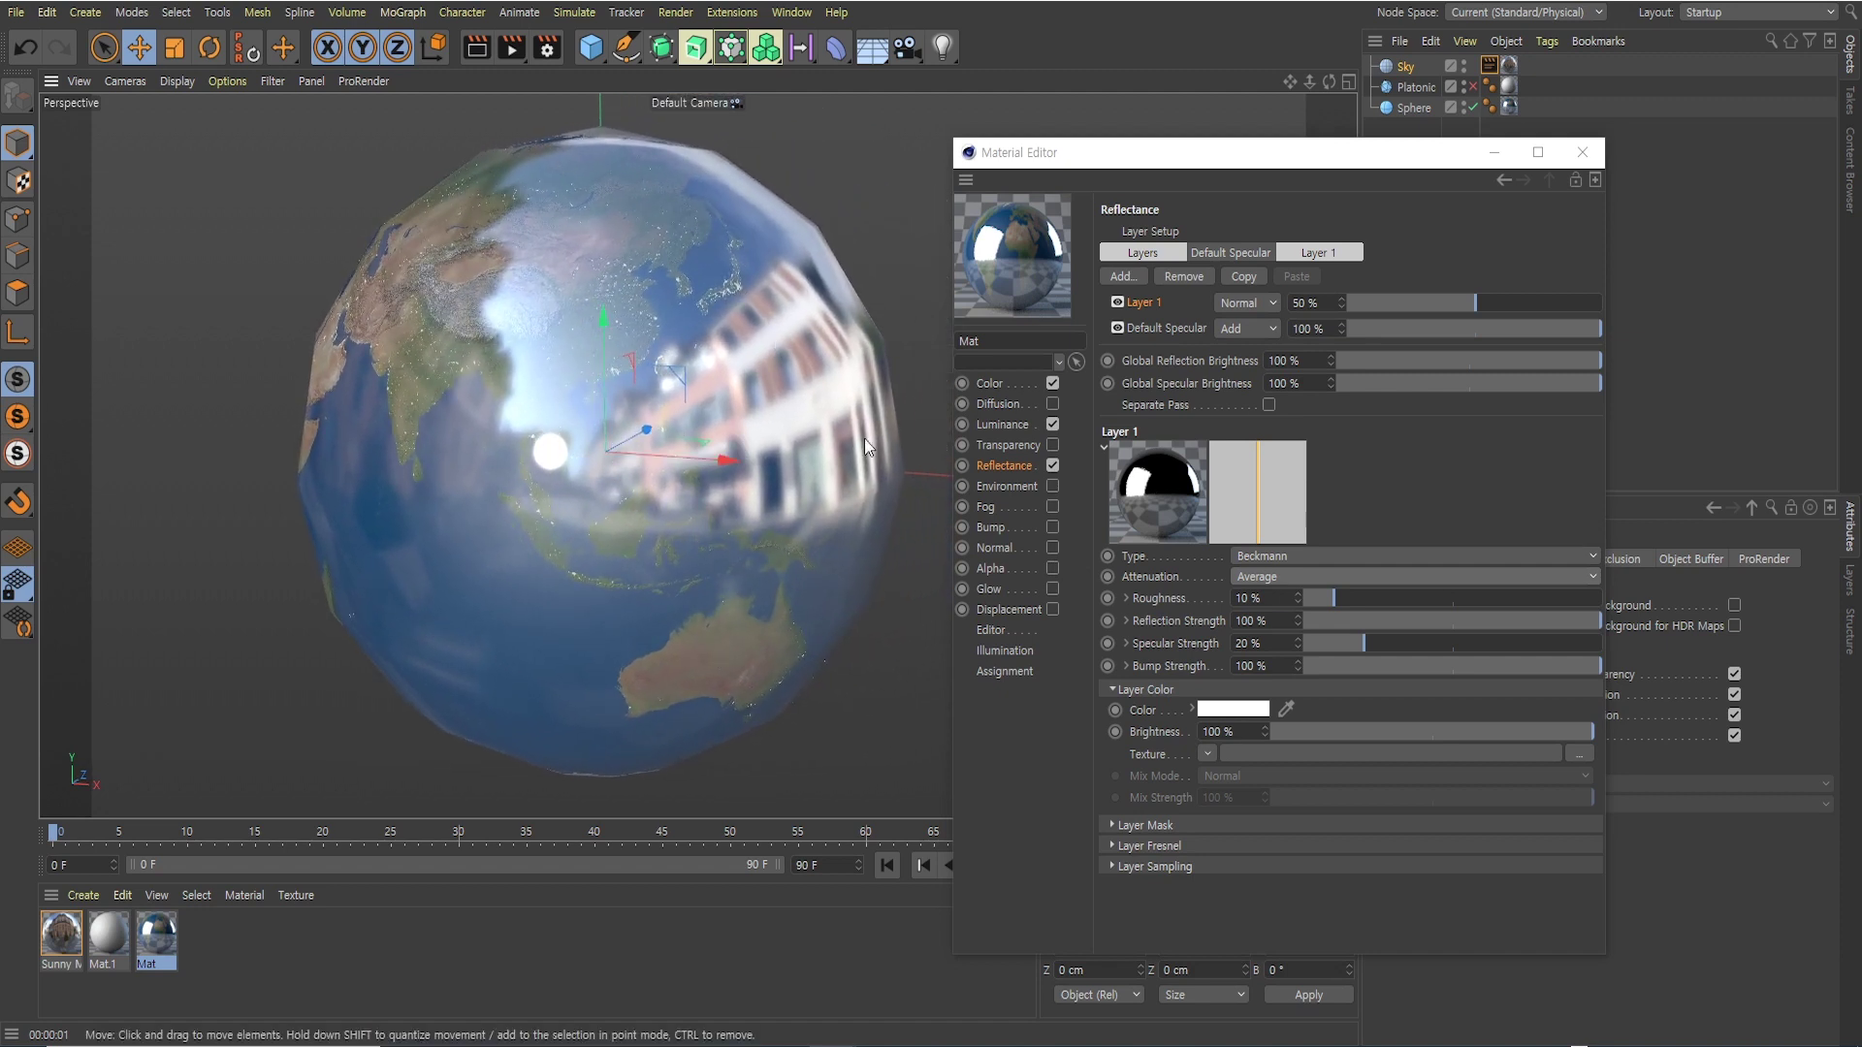
alt+drag(864, 438, 795, 445)
click(1282, 597)
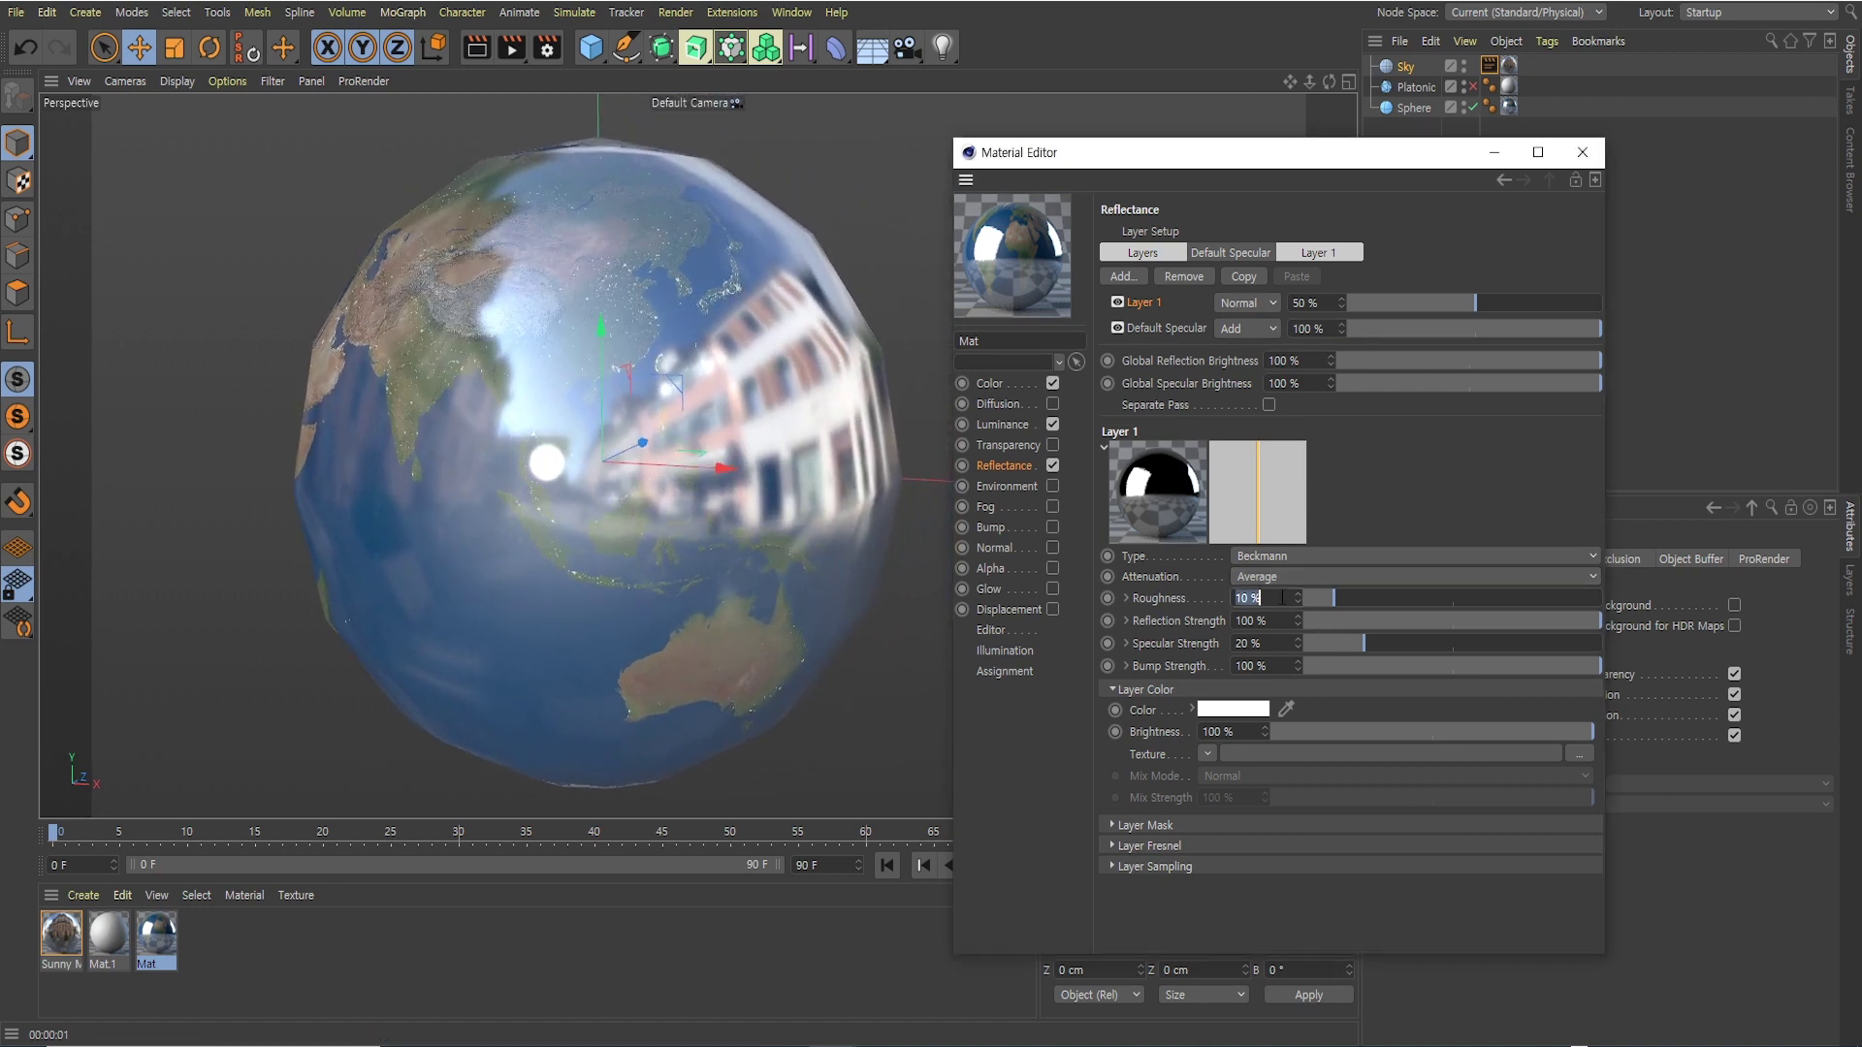
text(50)
key(Return)
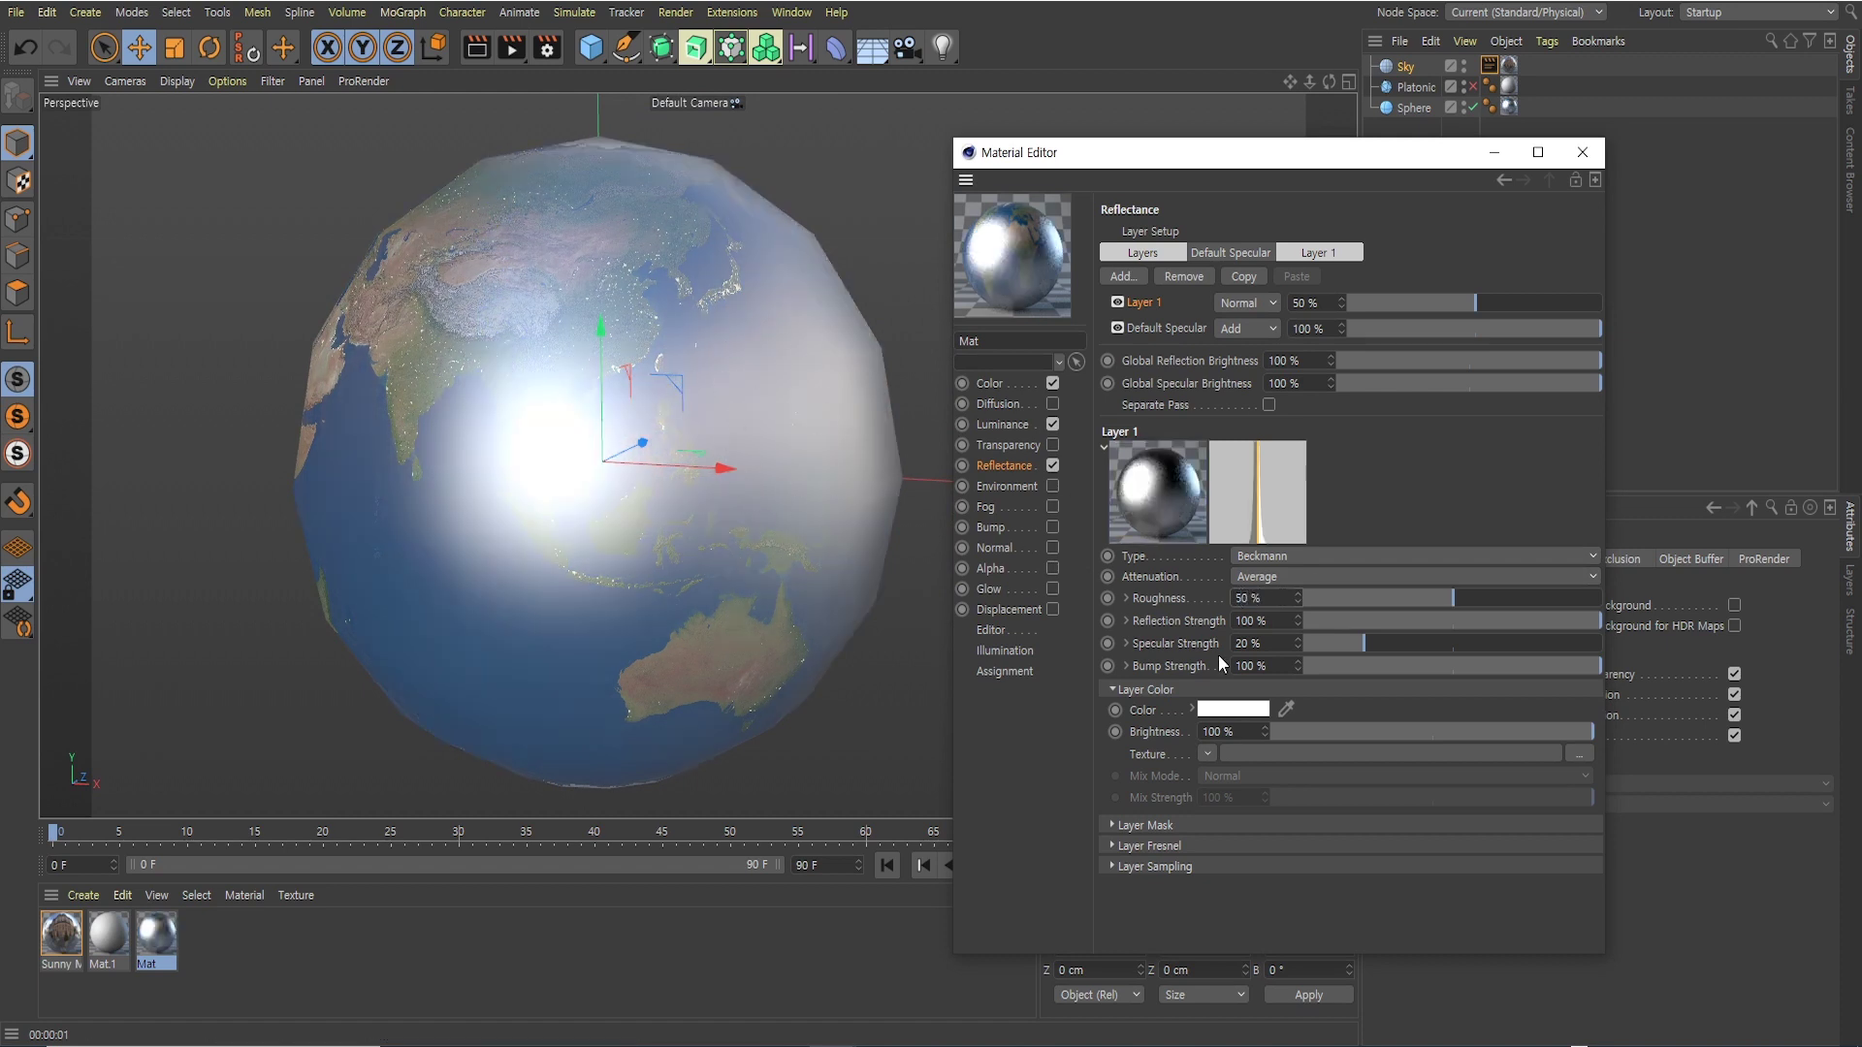
double_click(1280, 599)
text(30)
key(Return)
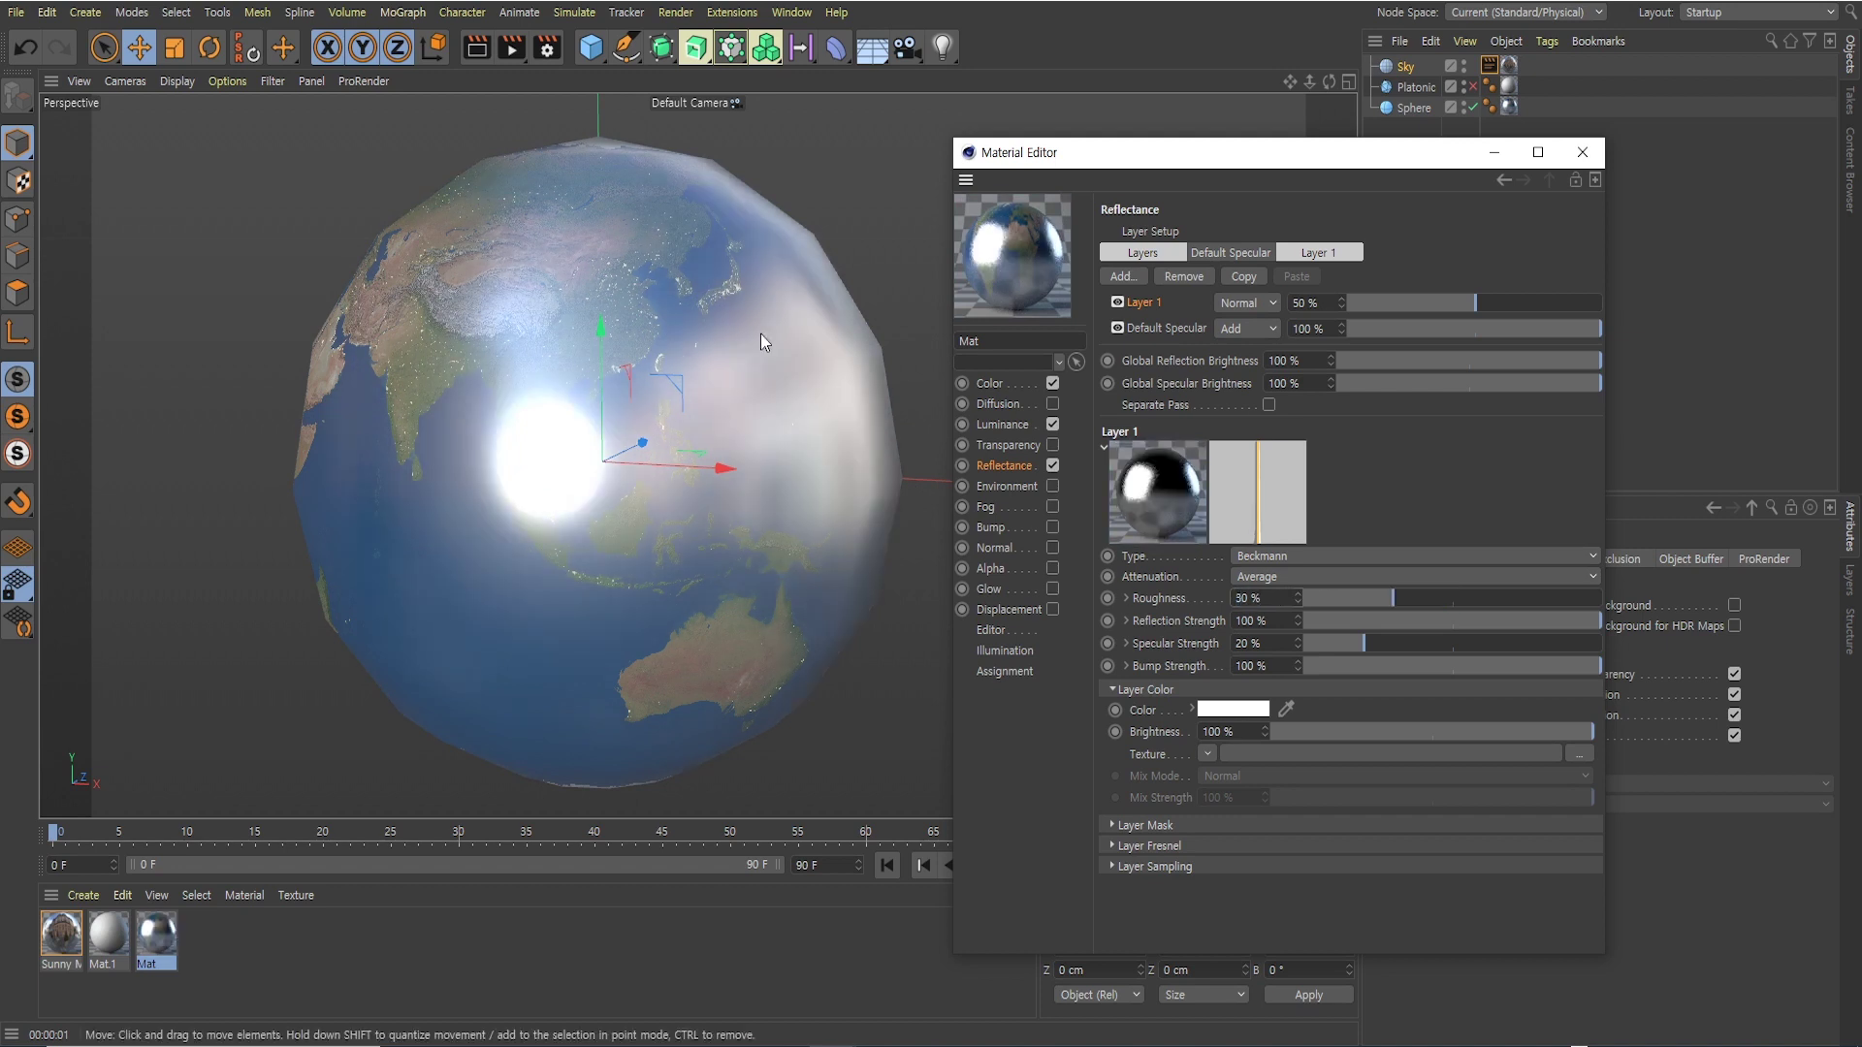
double_click(1274, 599)
text(25)
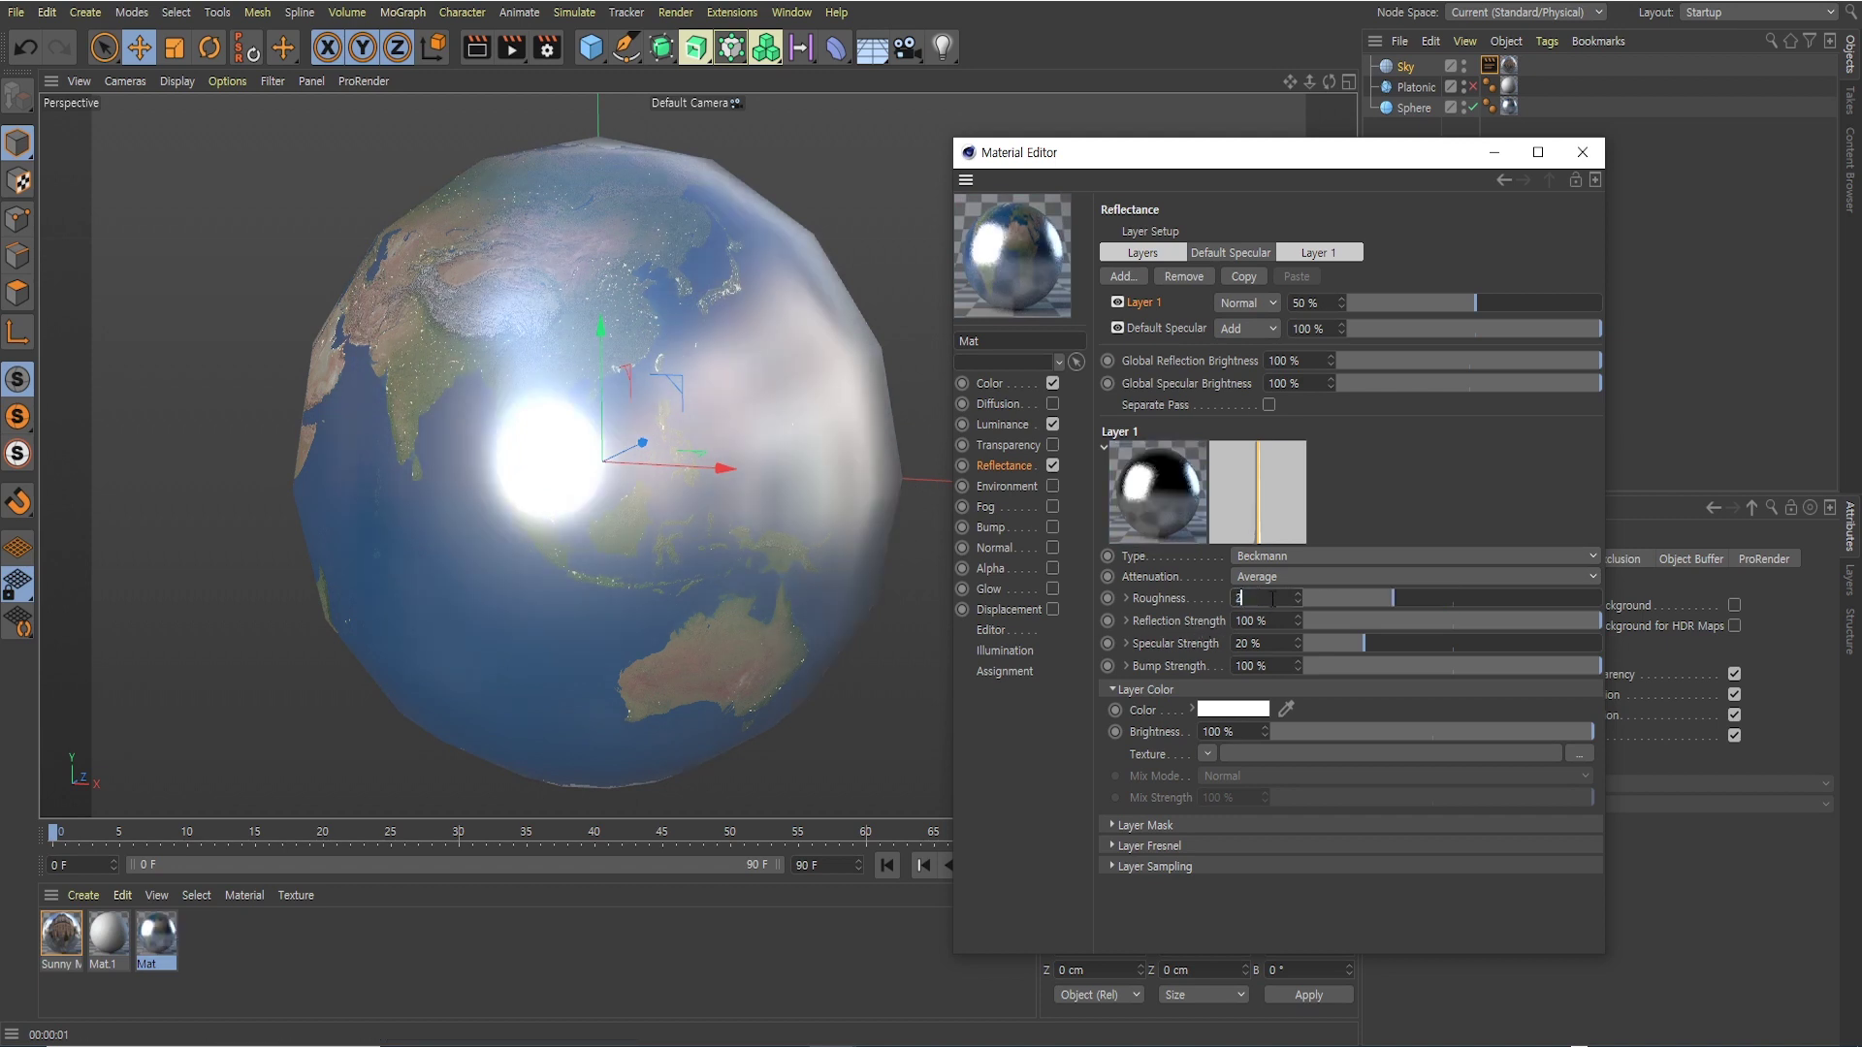
key(Return)
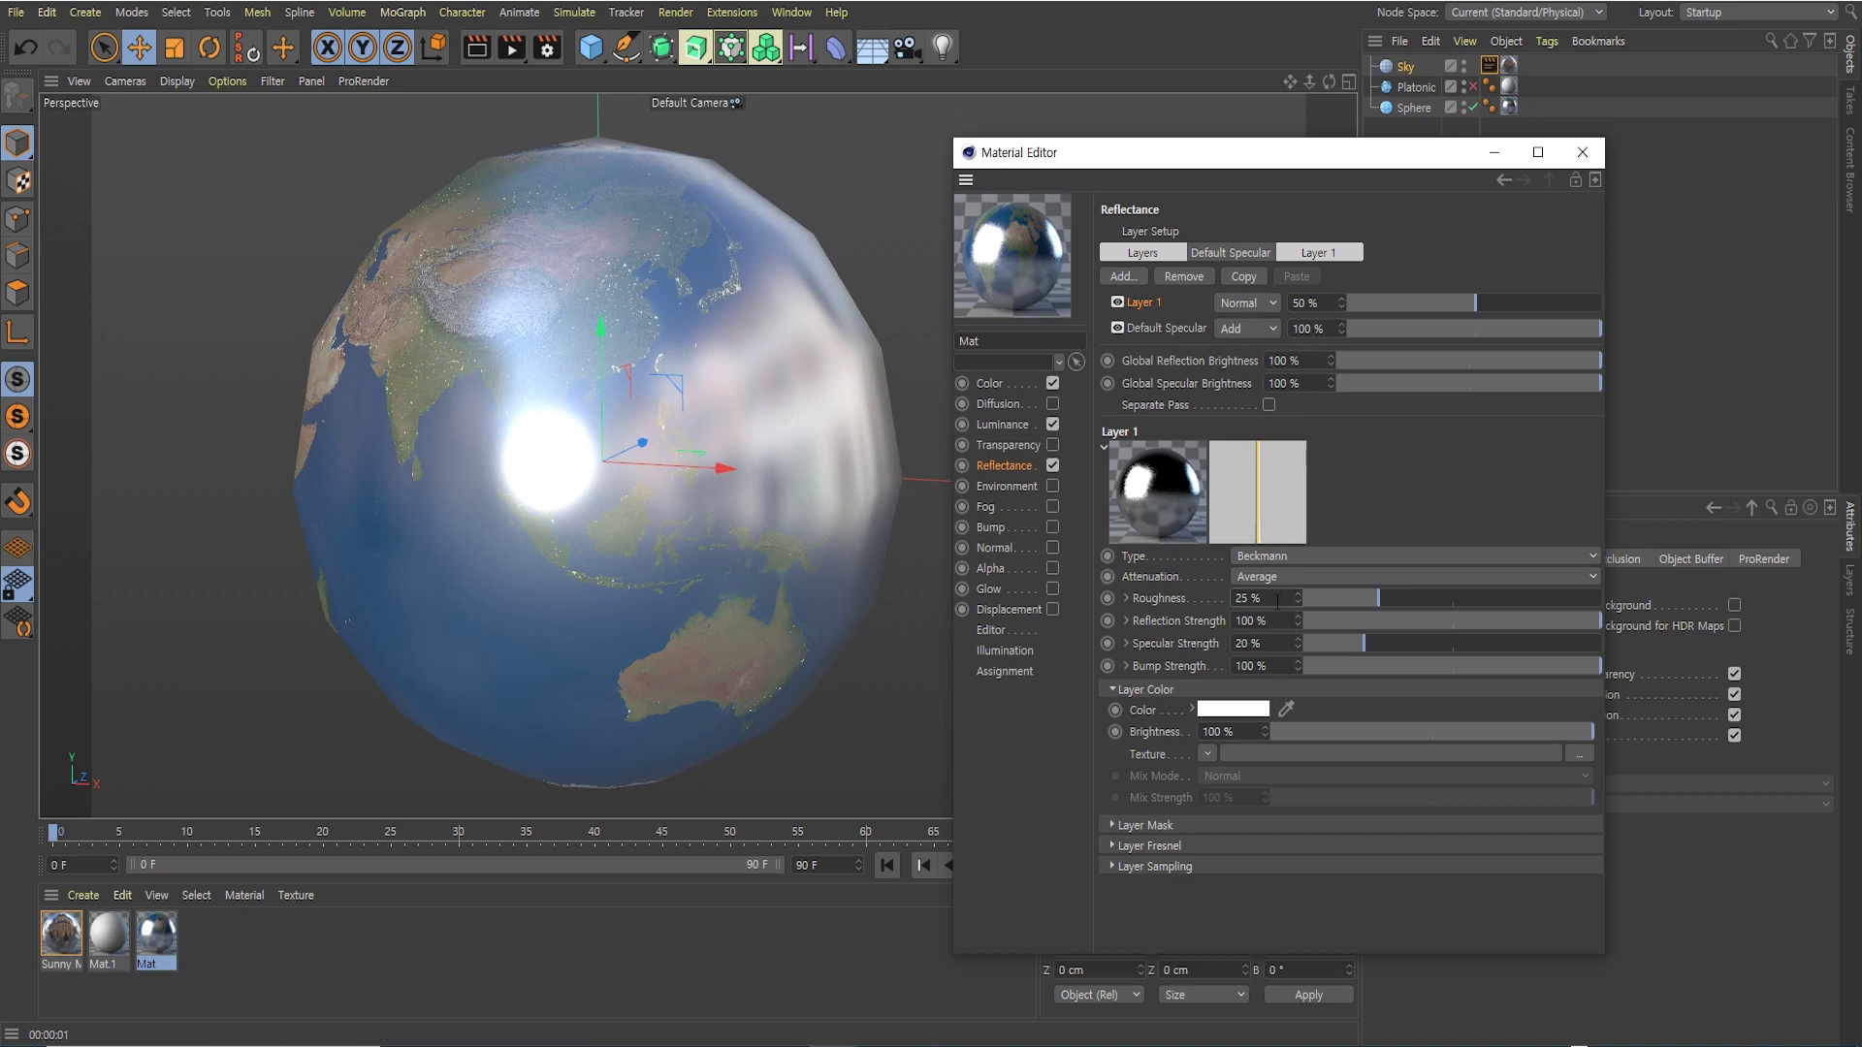
Try roughness 20% and 0%, then settle Layer 1 roughness at 10%
double_click(1276, 599)
text(20)
key(Return)
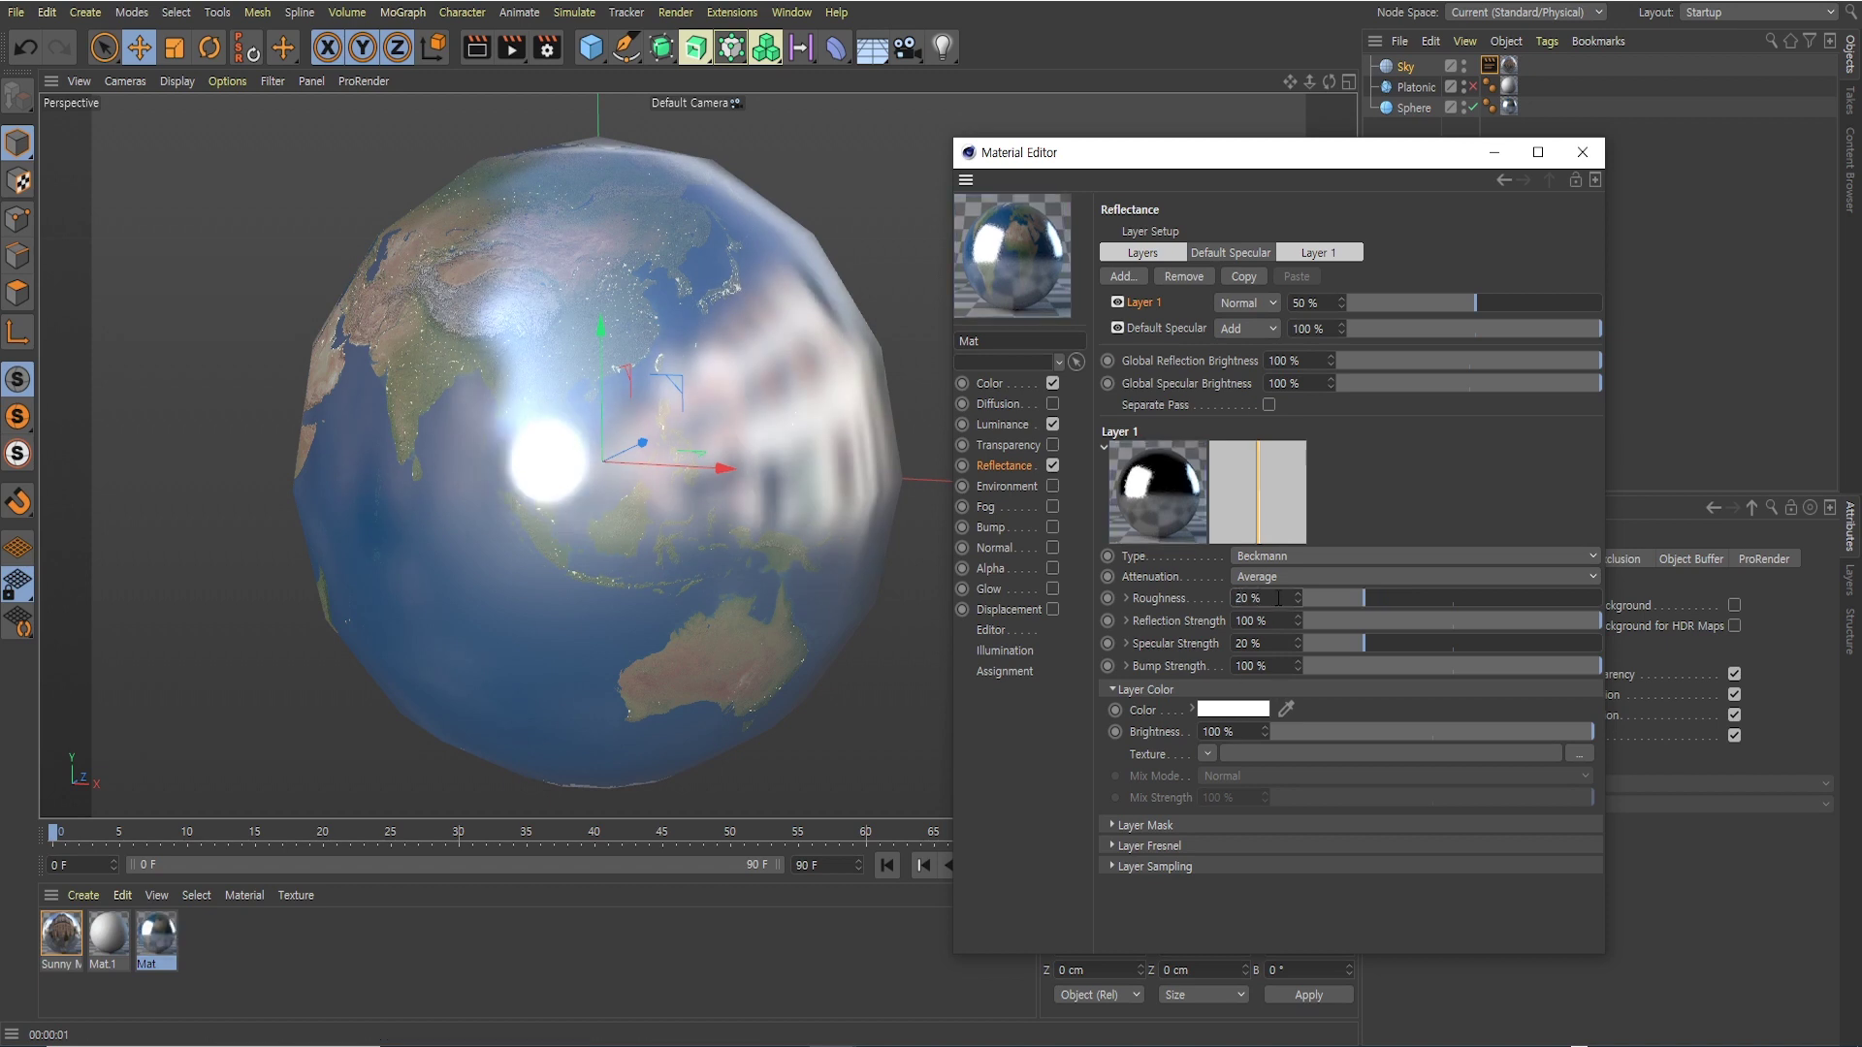
double_click(1251, 598)
text(0)
key(Return)
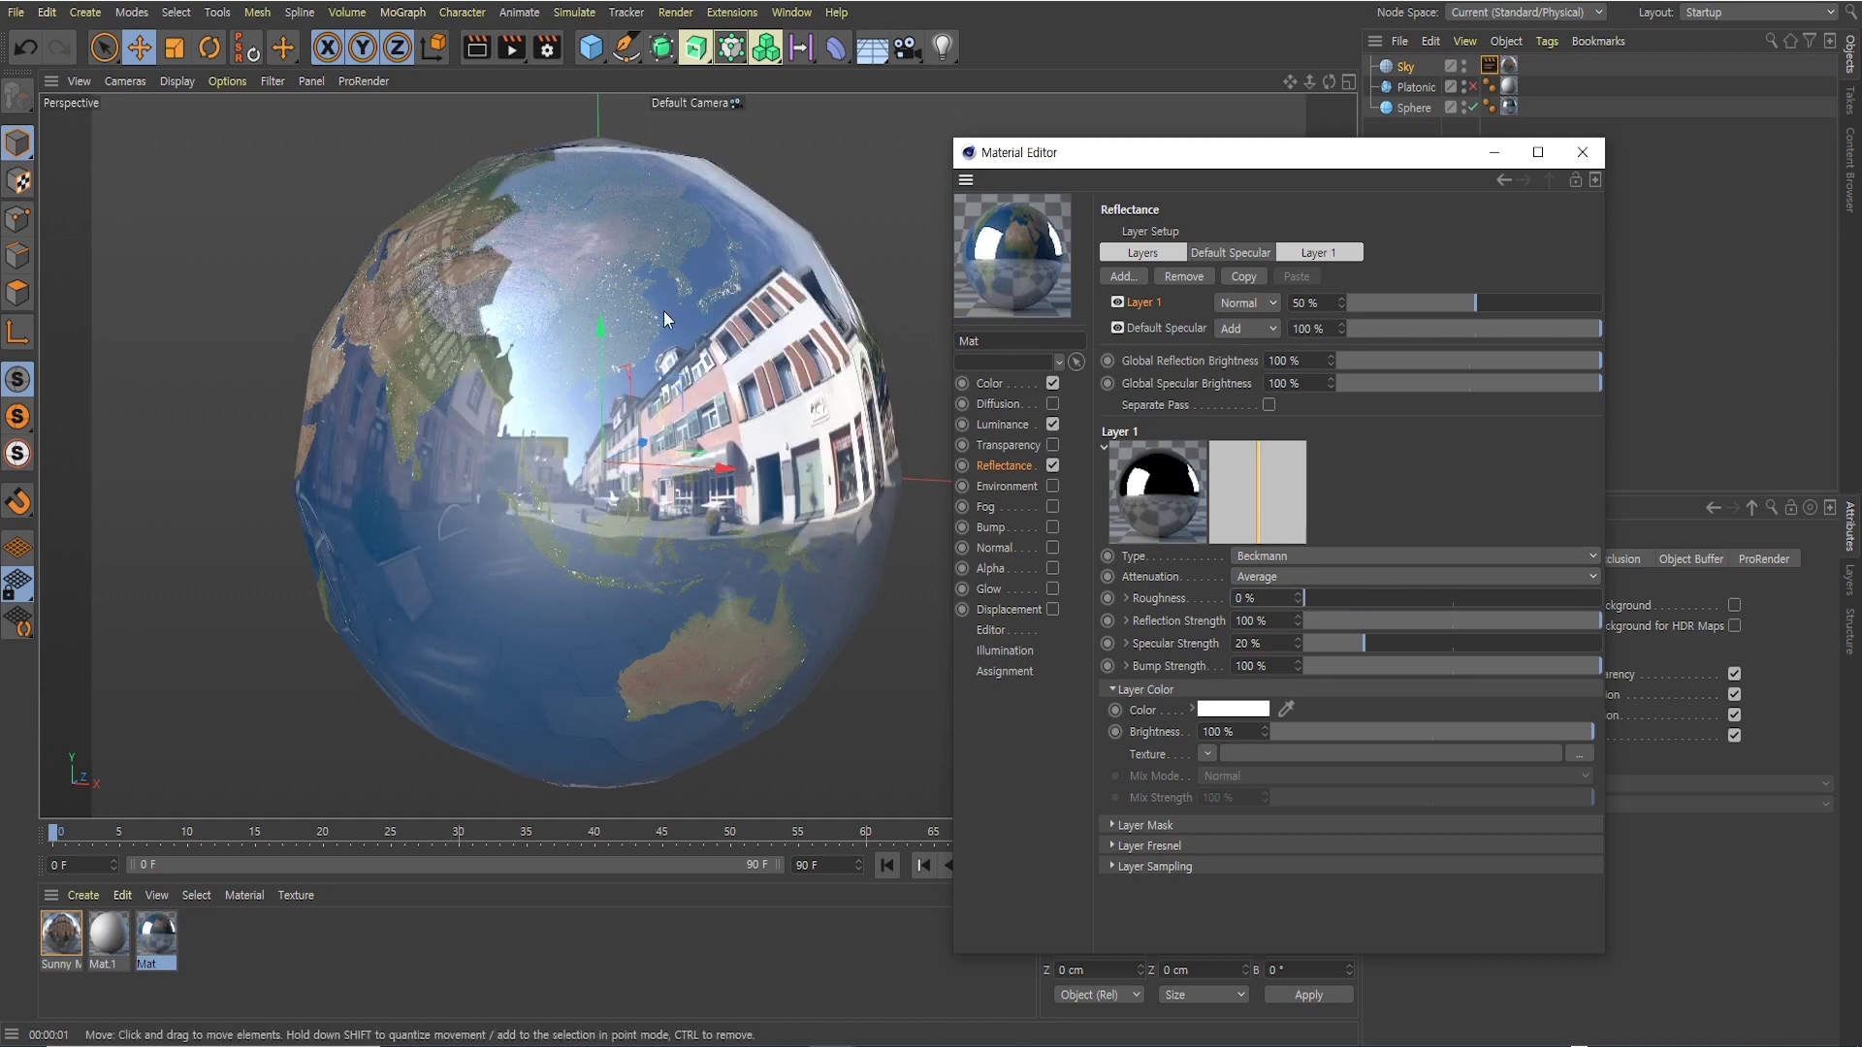
mouse_move(720, 495)
alt+mouse_down()
mouse_move(737, 505)
mouse_move(708, 493)
alt+mouse_up()
click(1268, 599)
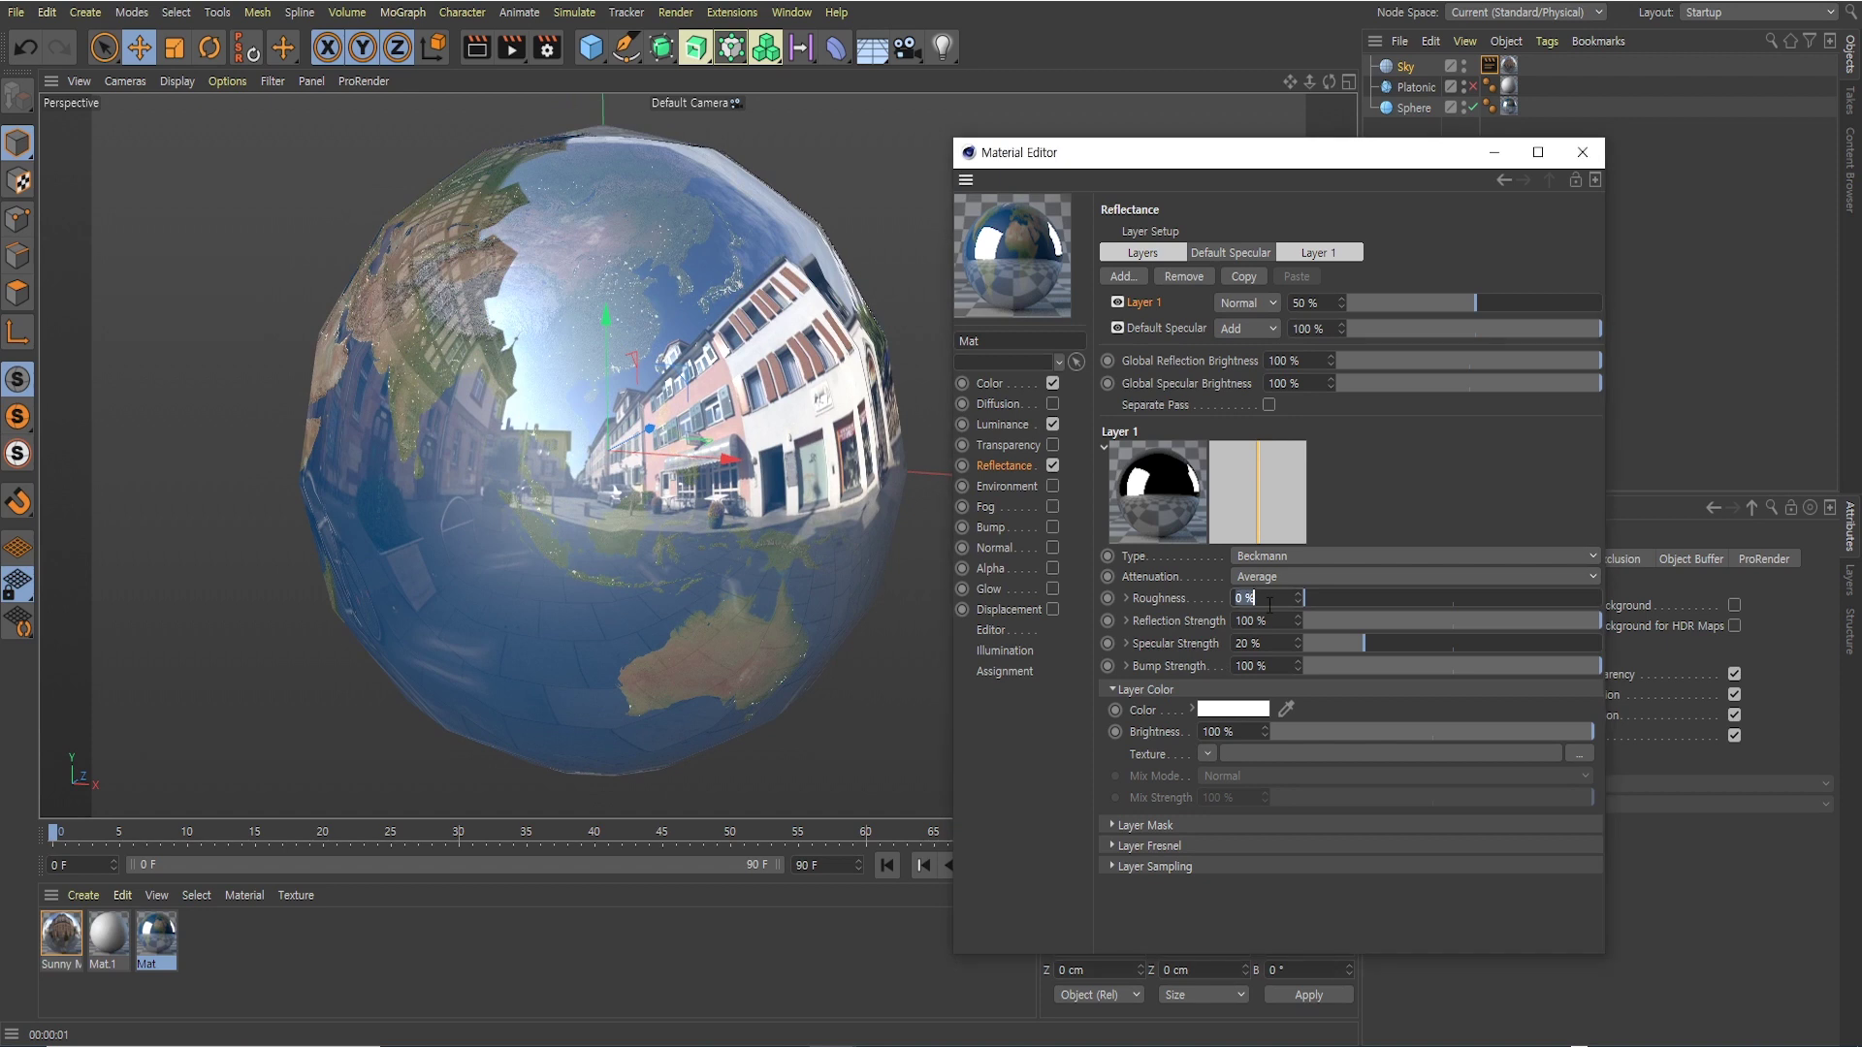
text(10)
key(Return)
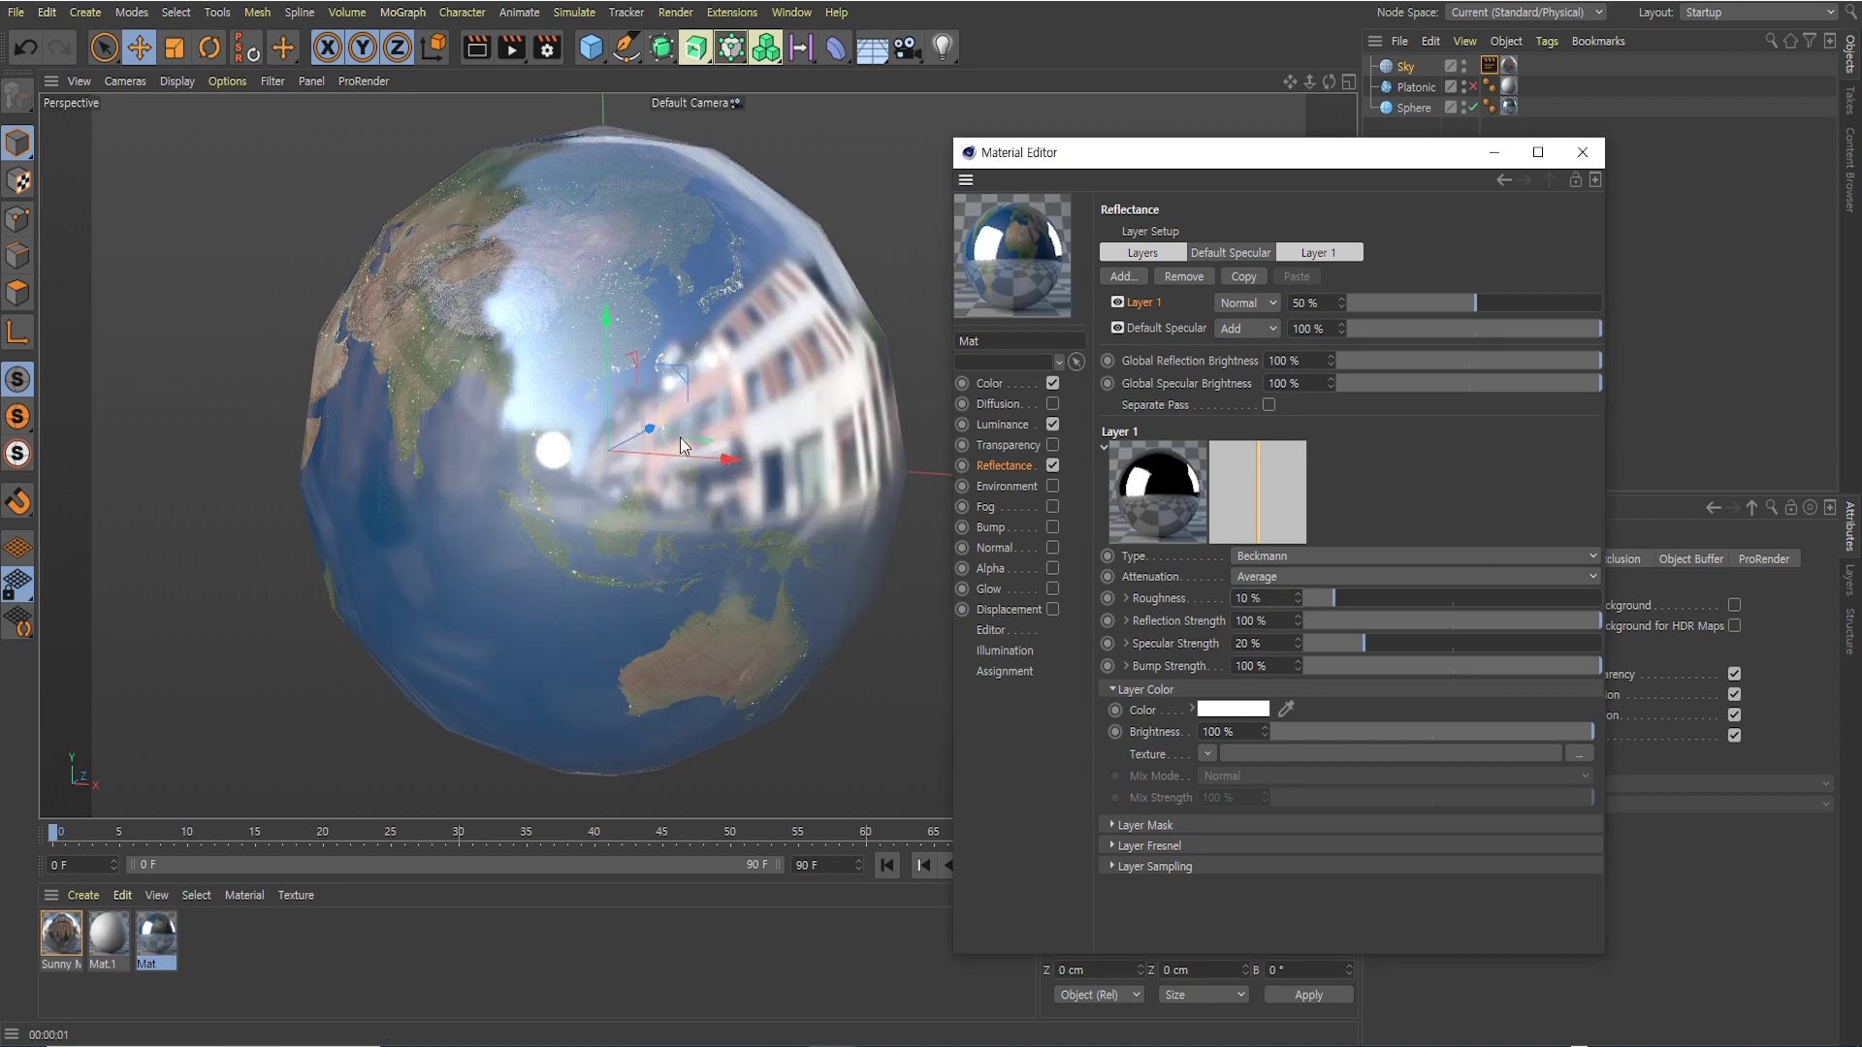
Test reflection strength, set Layer 1 specular strength to 10%, and leave bump strength at 100%
alt+drag(679, 441, 683, 457)
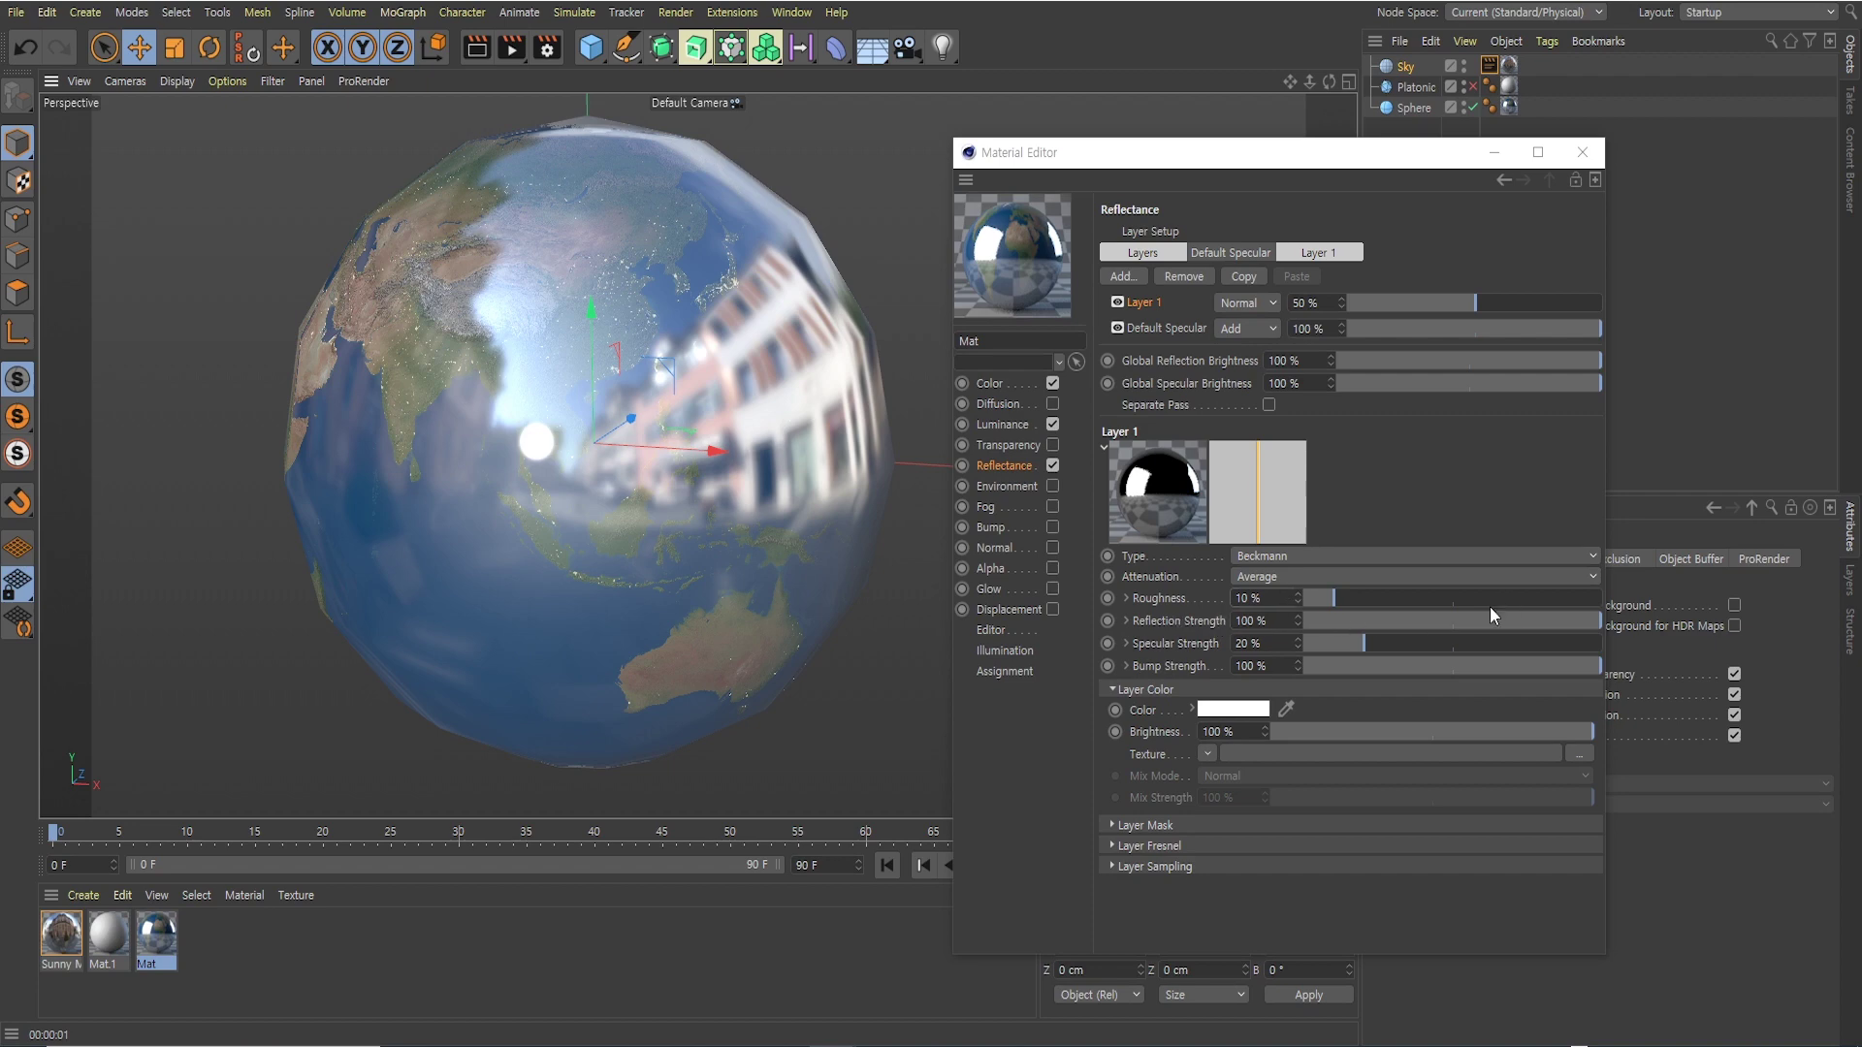
mouse_move(1456, 619)
mouse_down()
mouse_move(1388, 625)
mouse_move(1604, 627)
mouse_up()
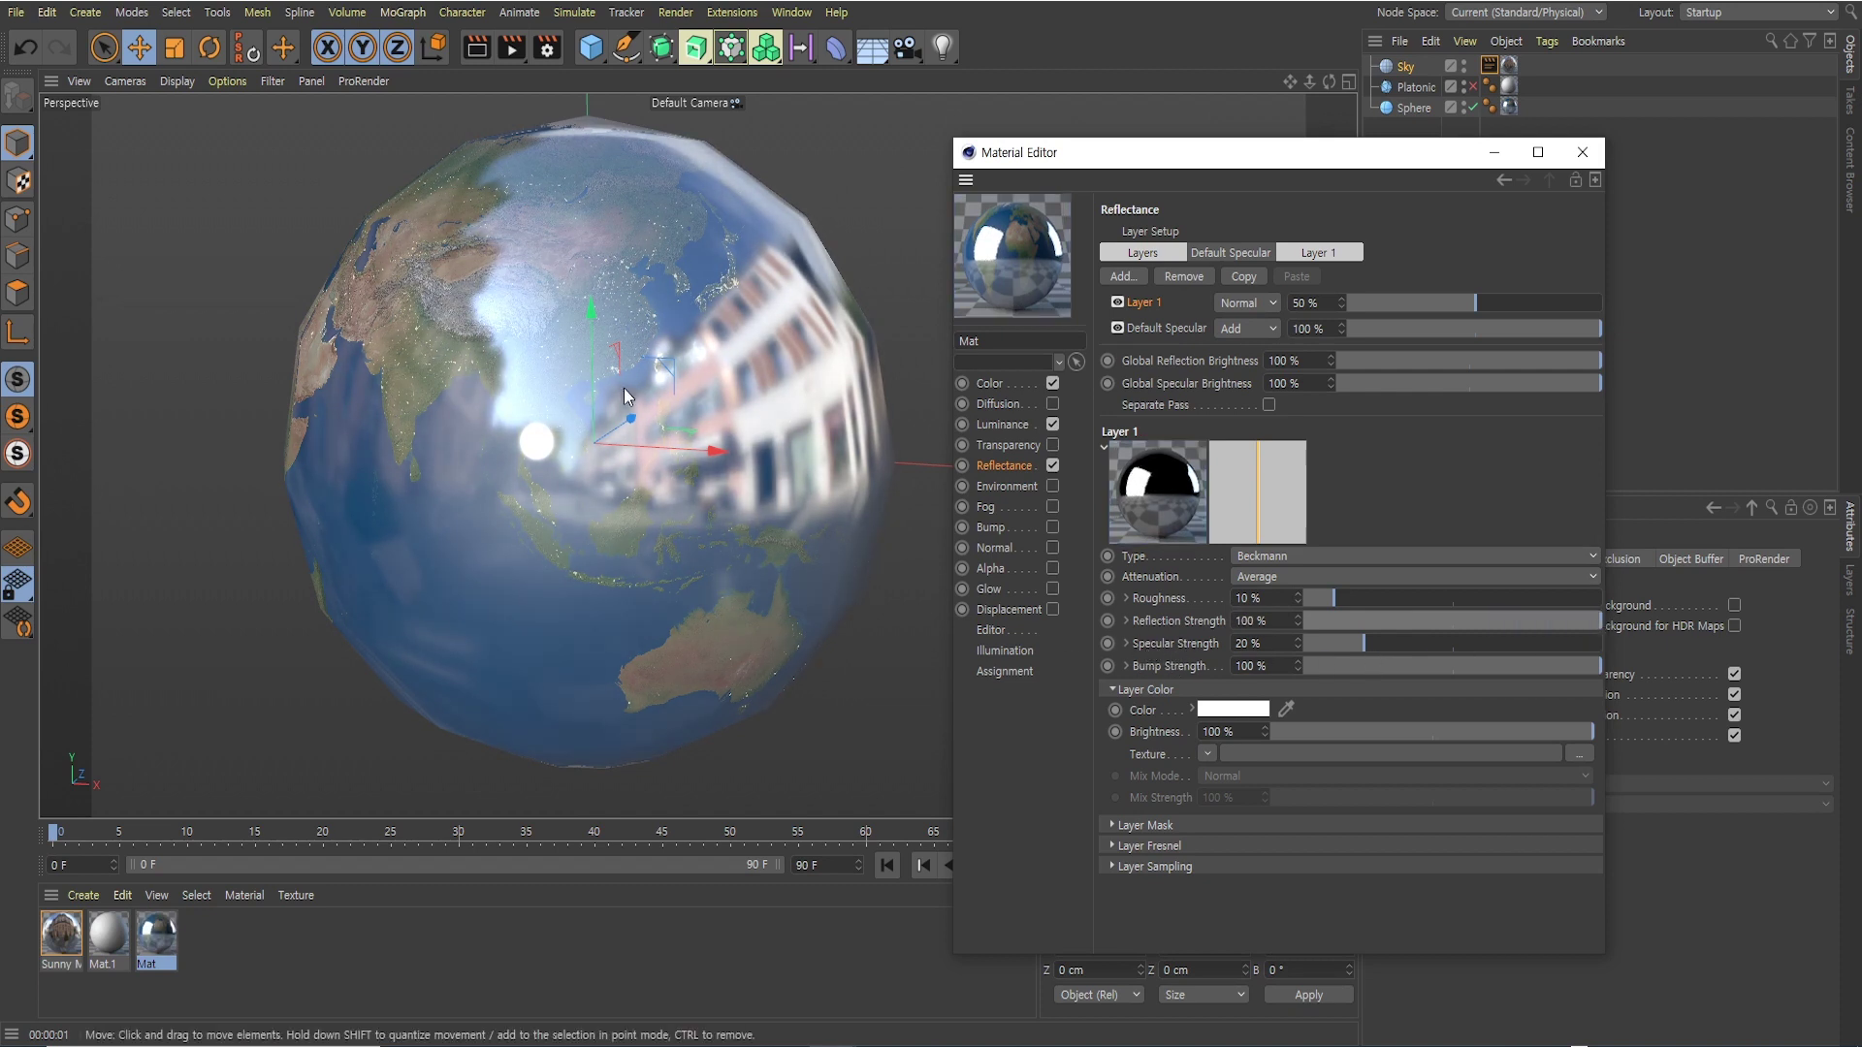
drag(1351, 644, 1334, 655)
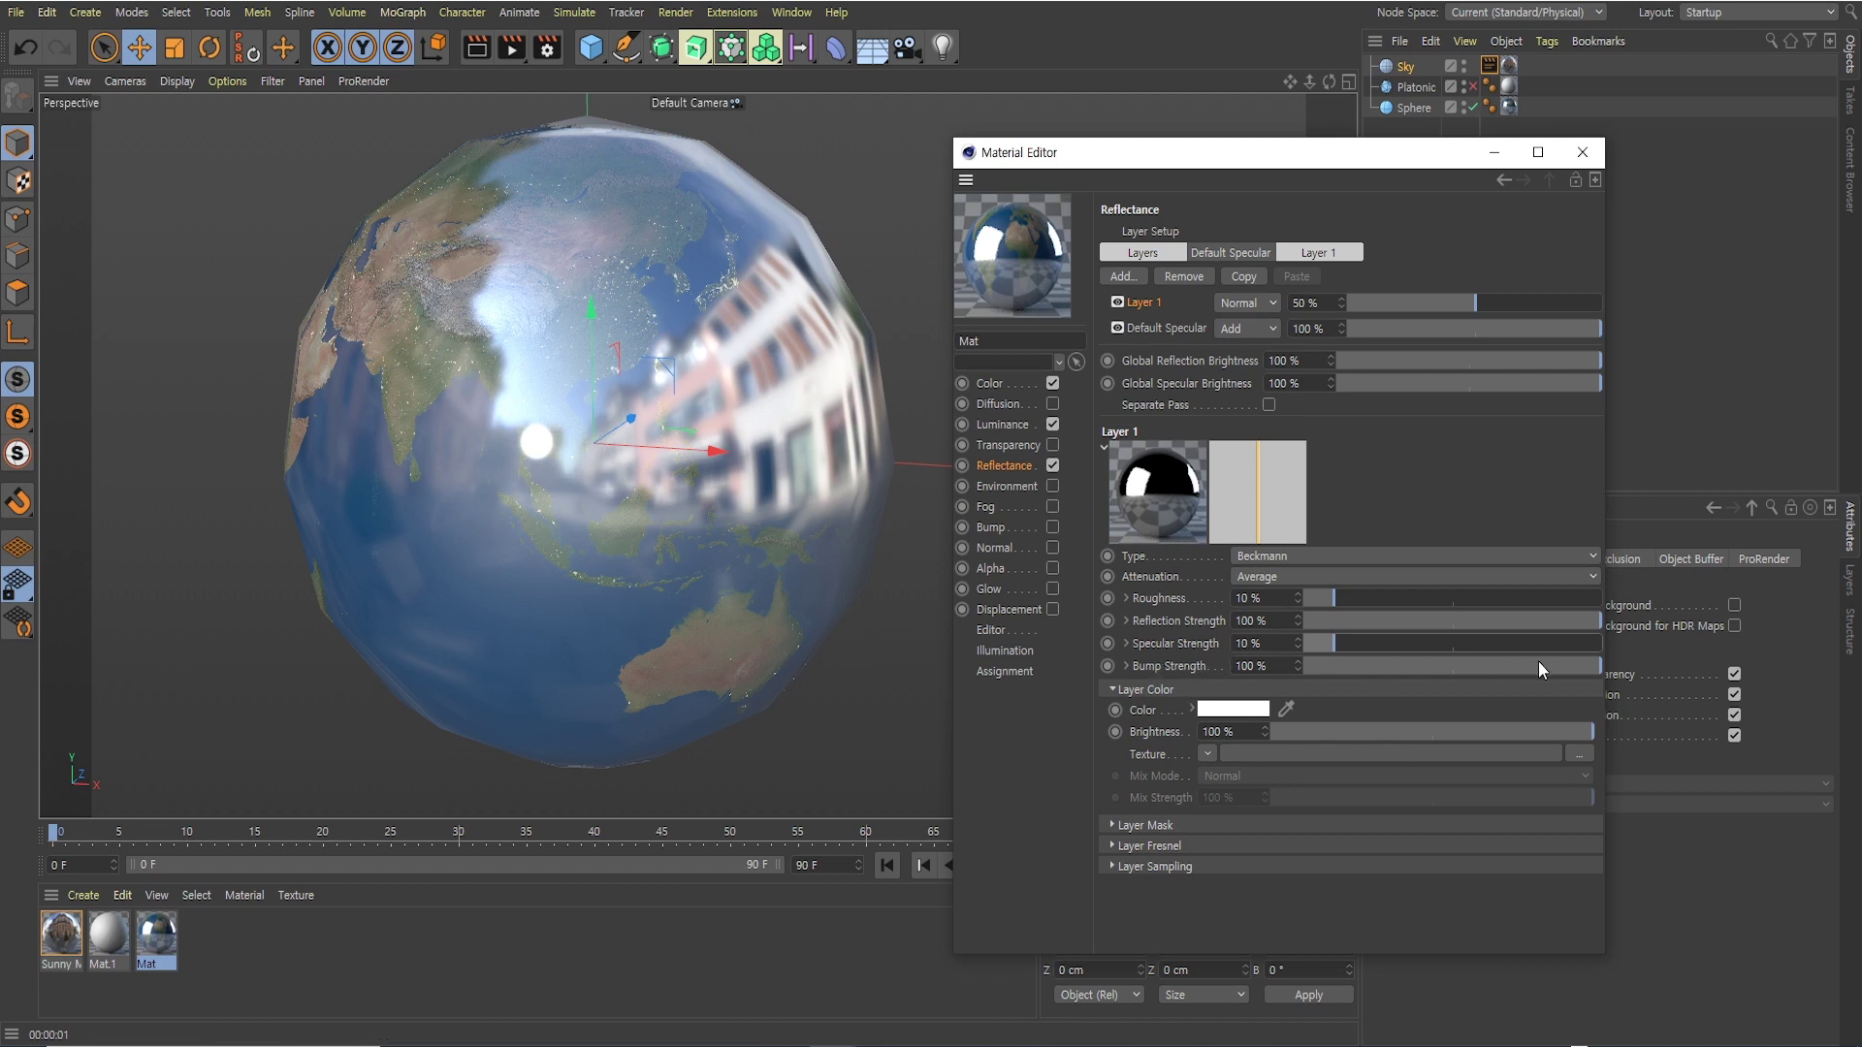
drag(1537, 665, 1600, 663)
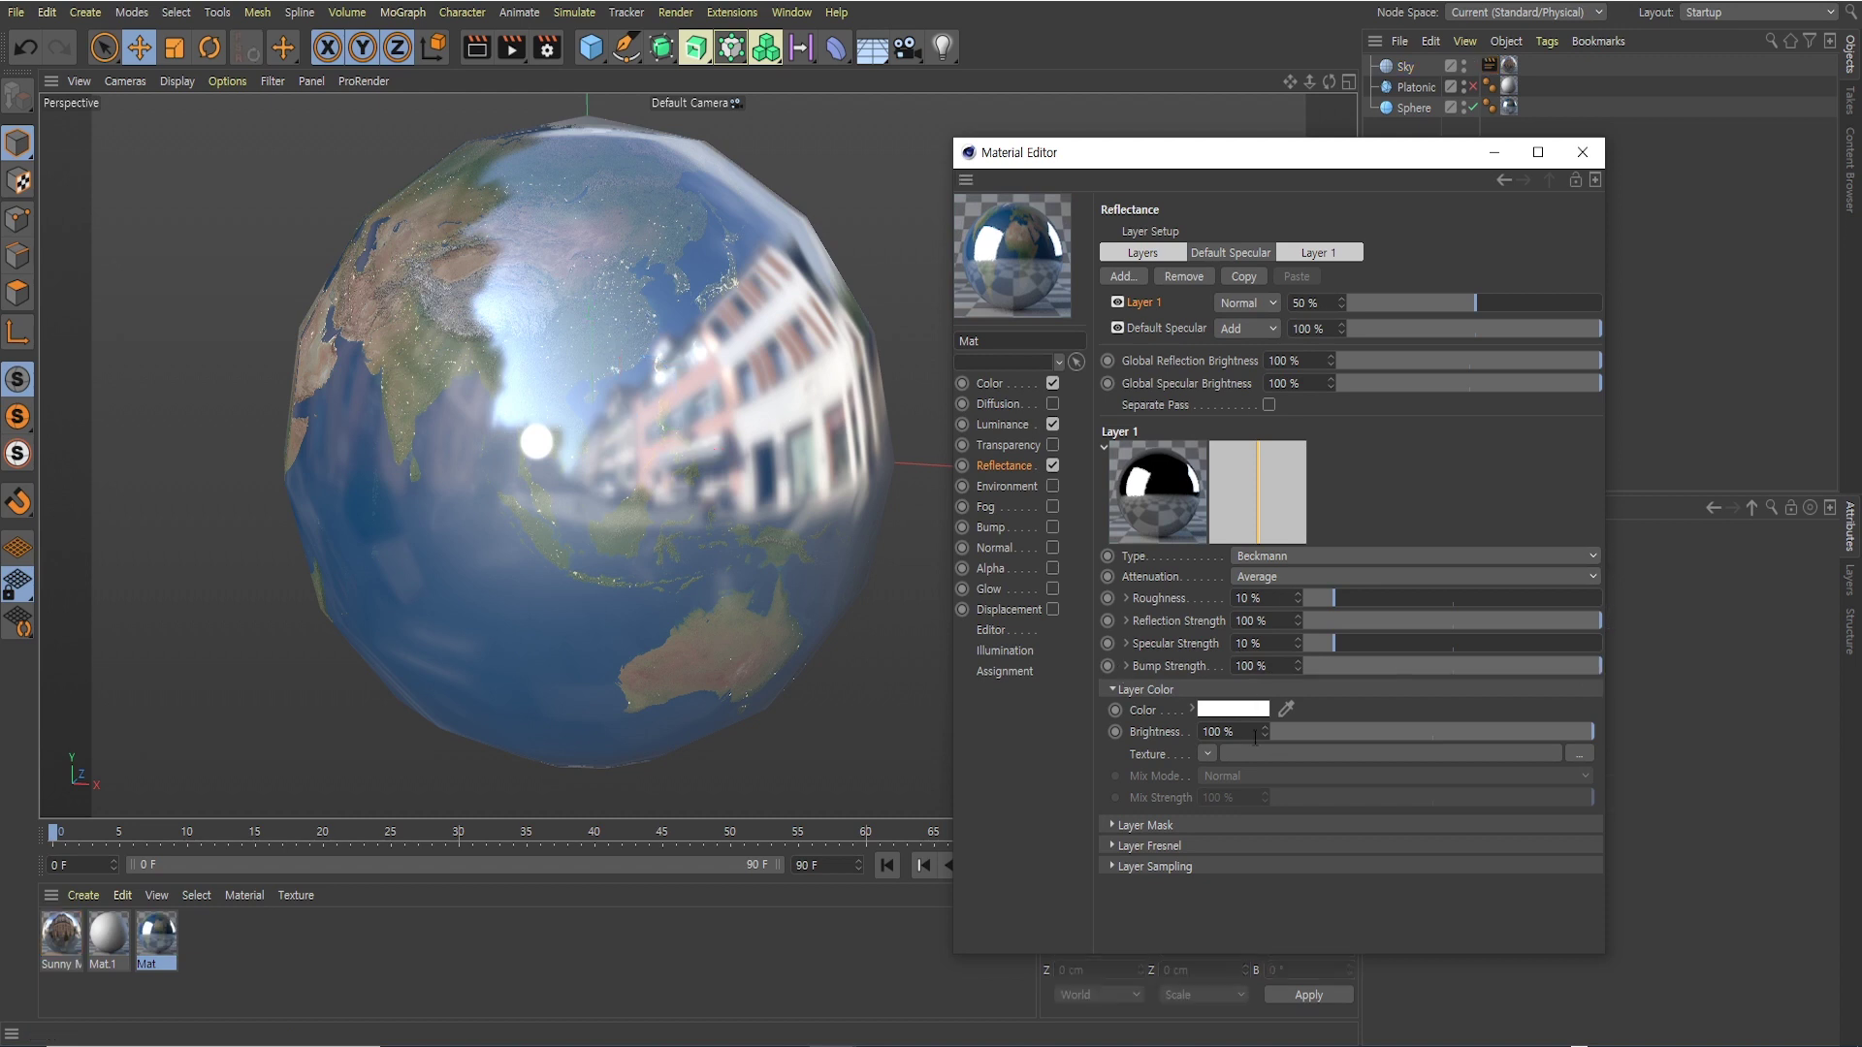
click(1239, 709)
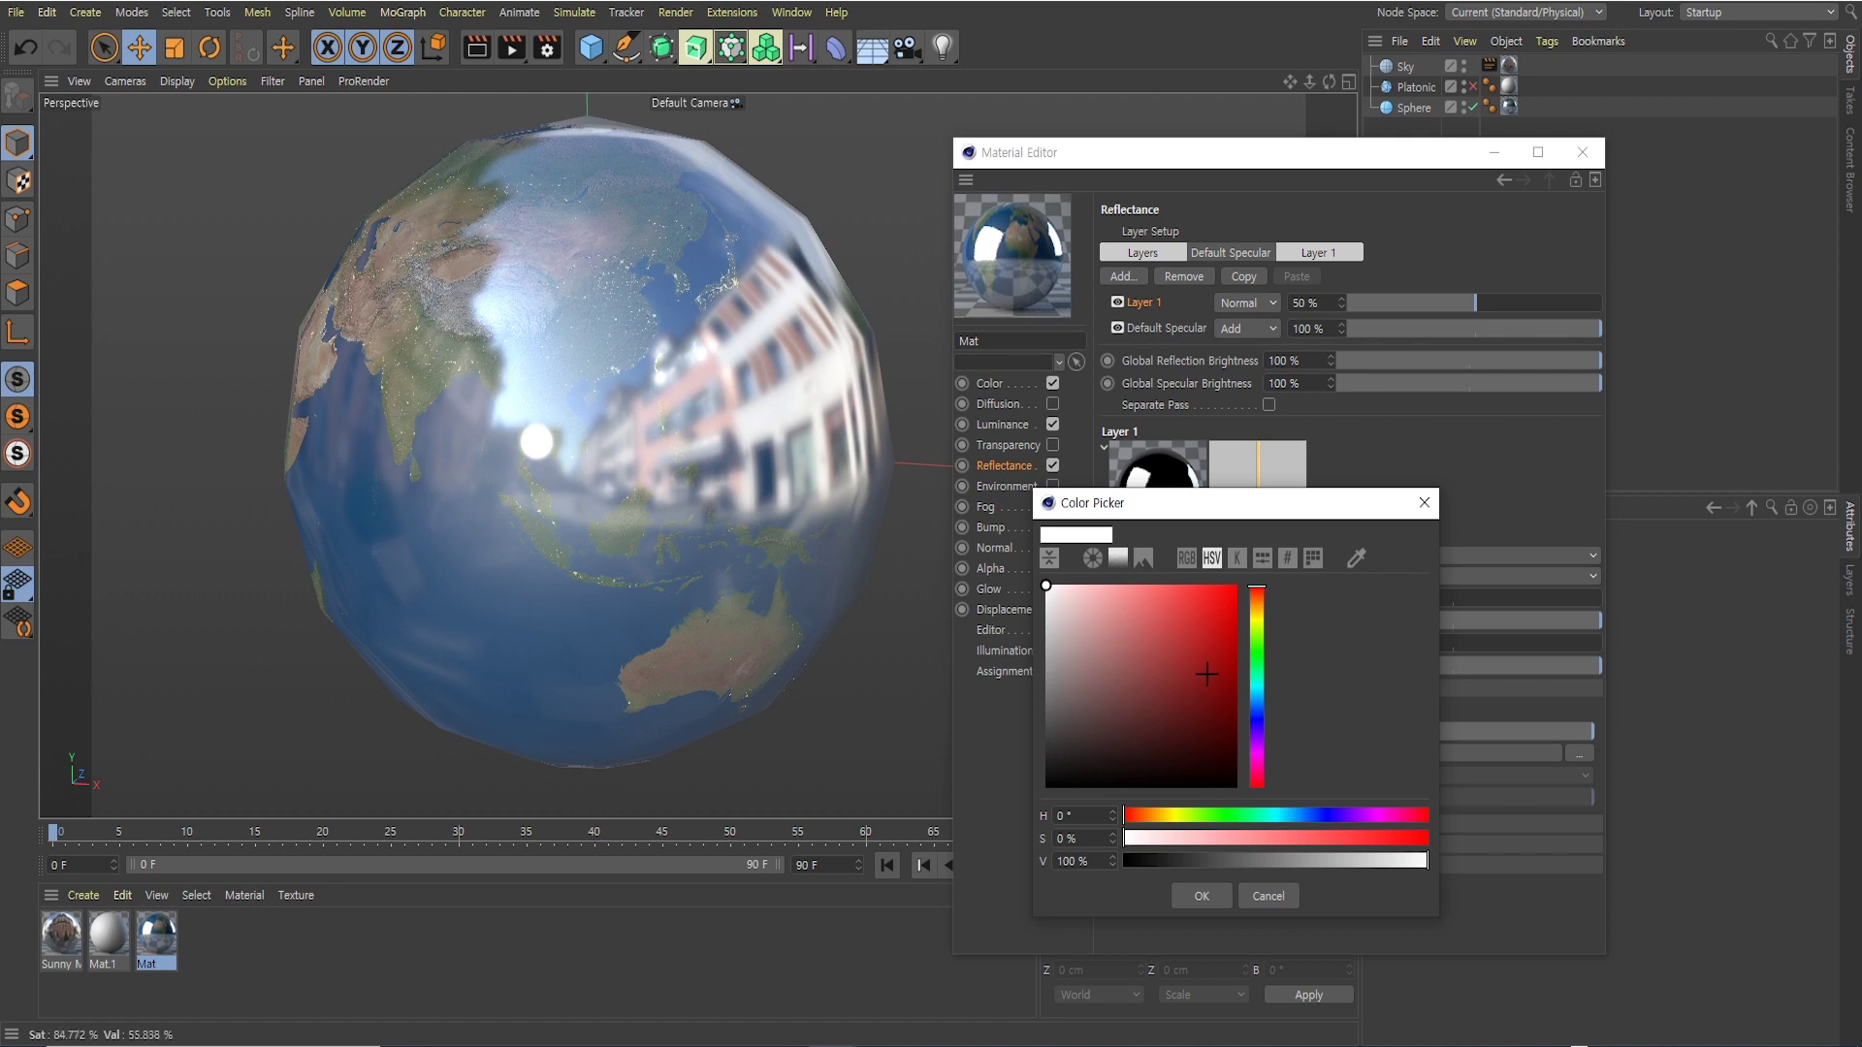
drag(1260, 719, 1256, 696)
click(1212, 614)
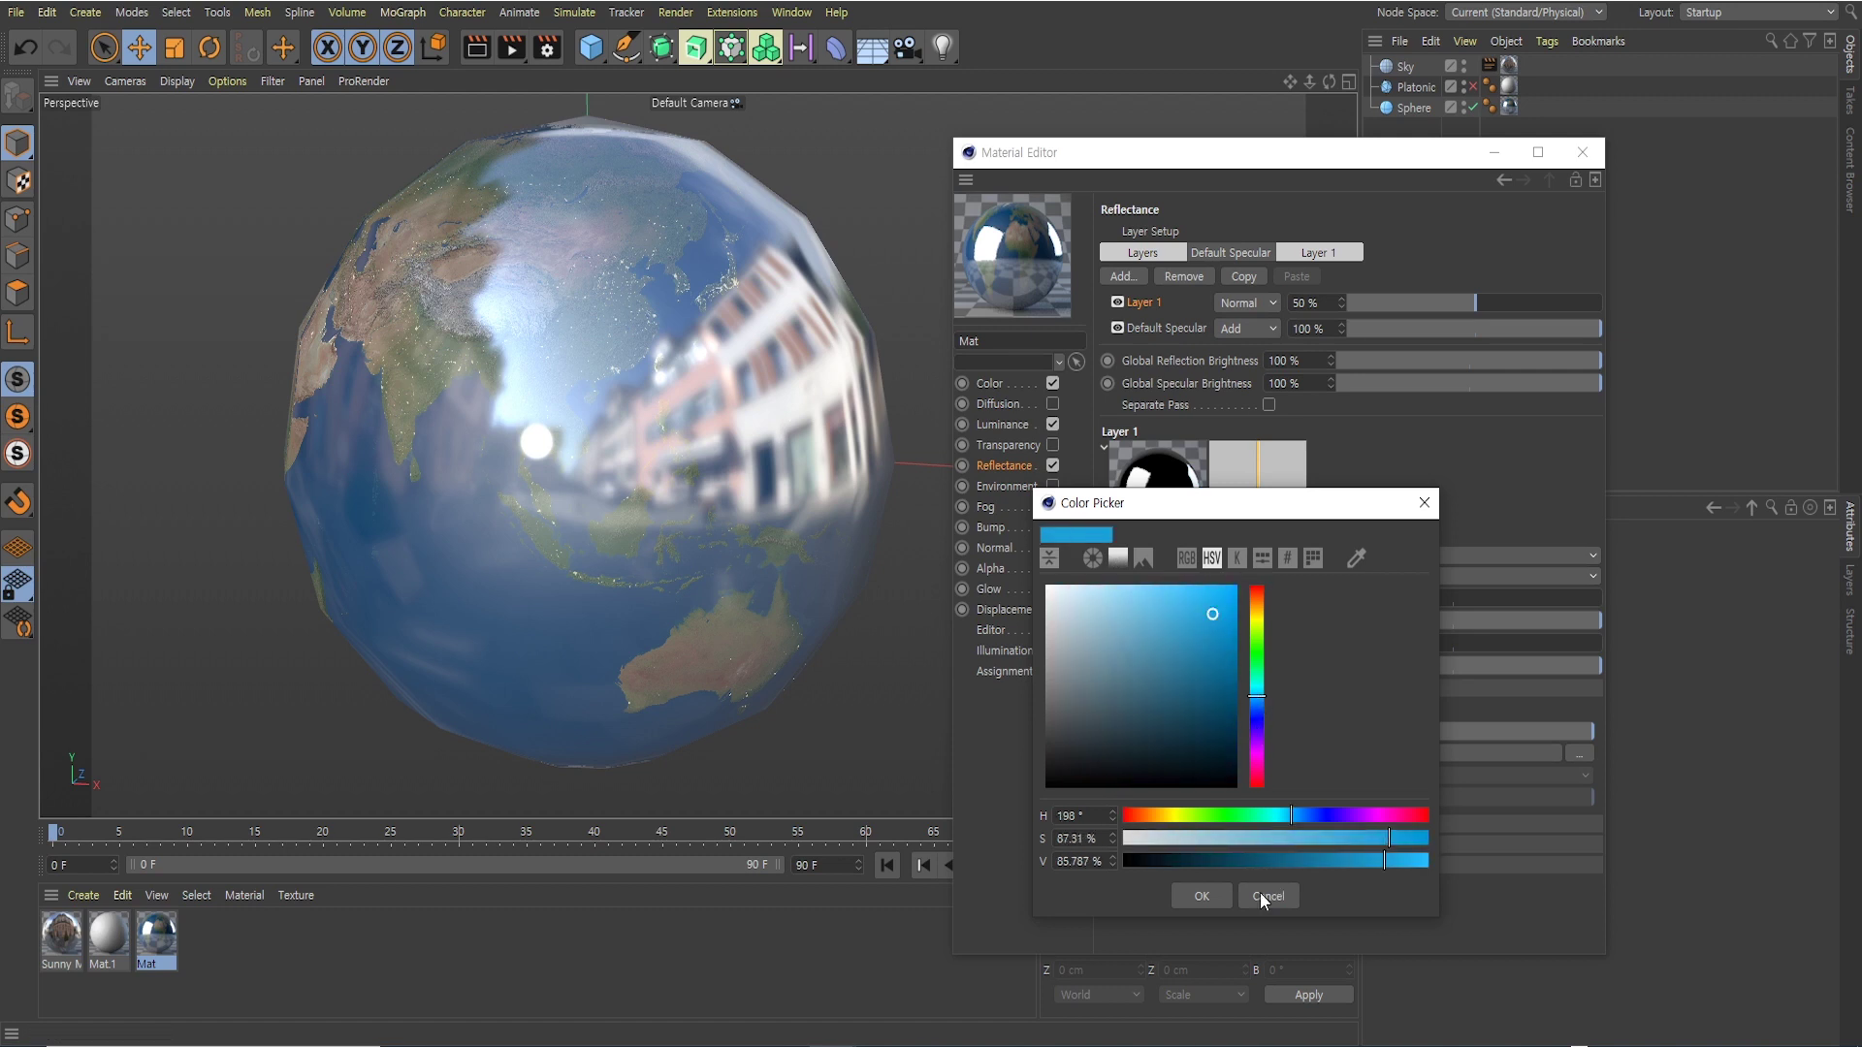
click(1203, 895)
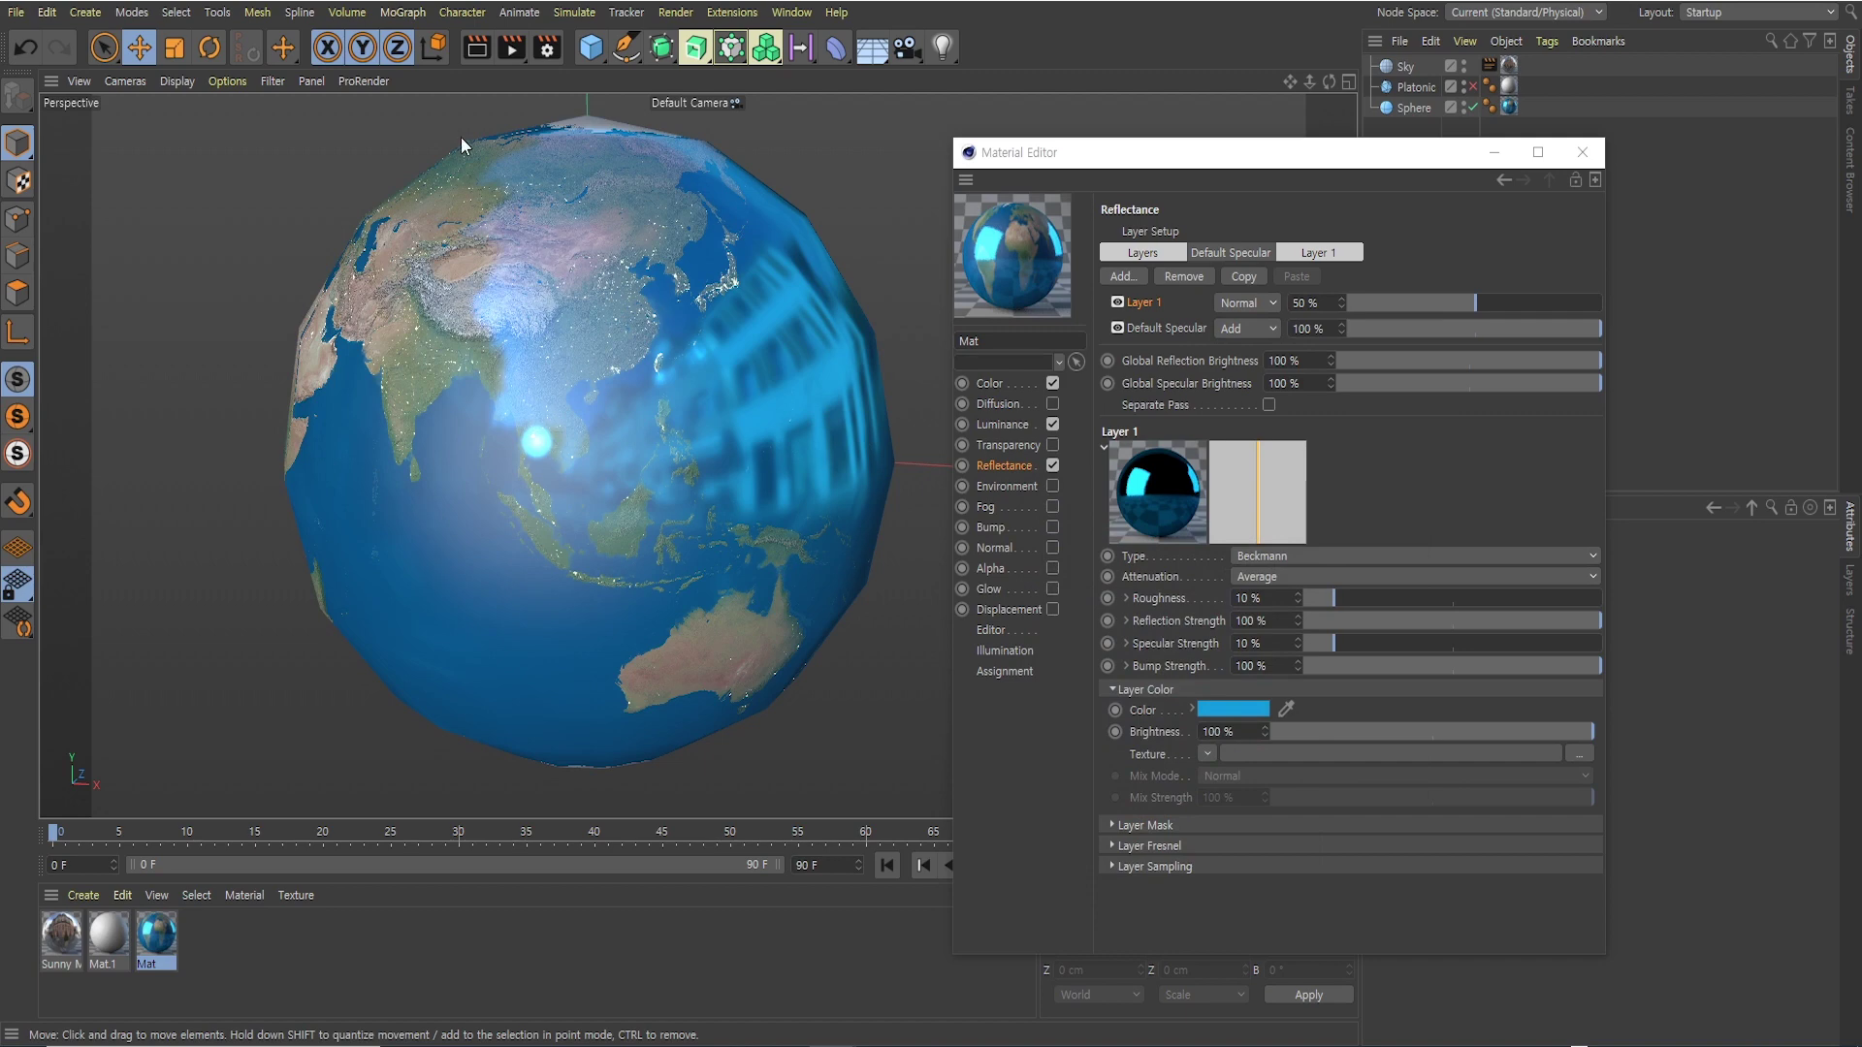
click(475, 50)
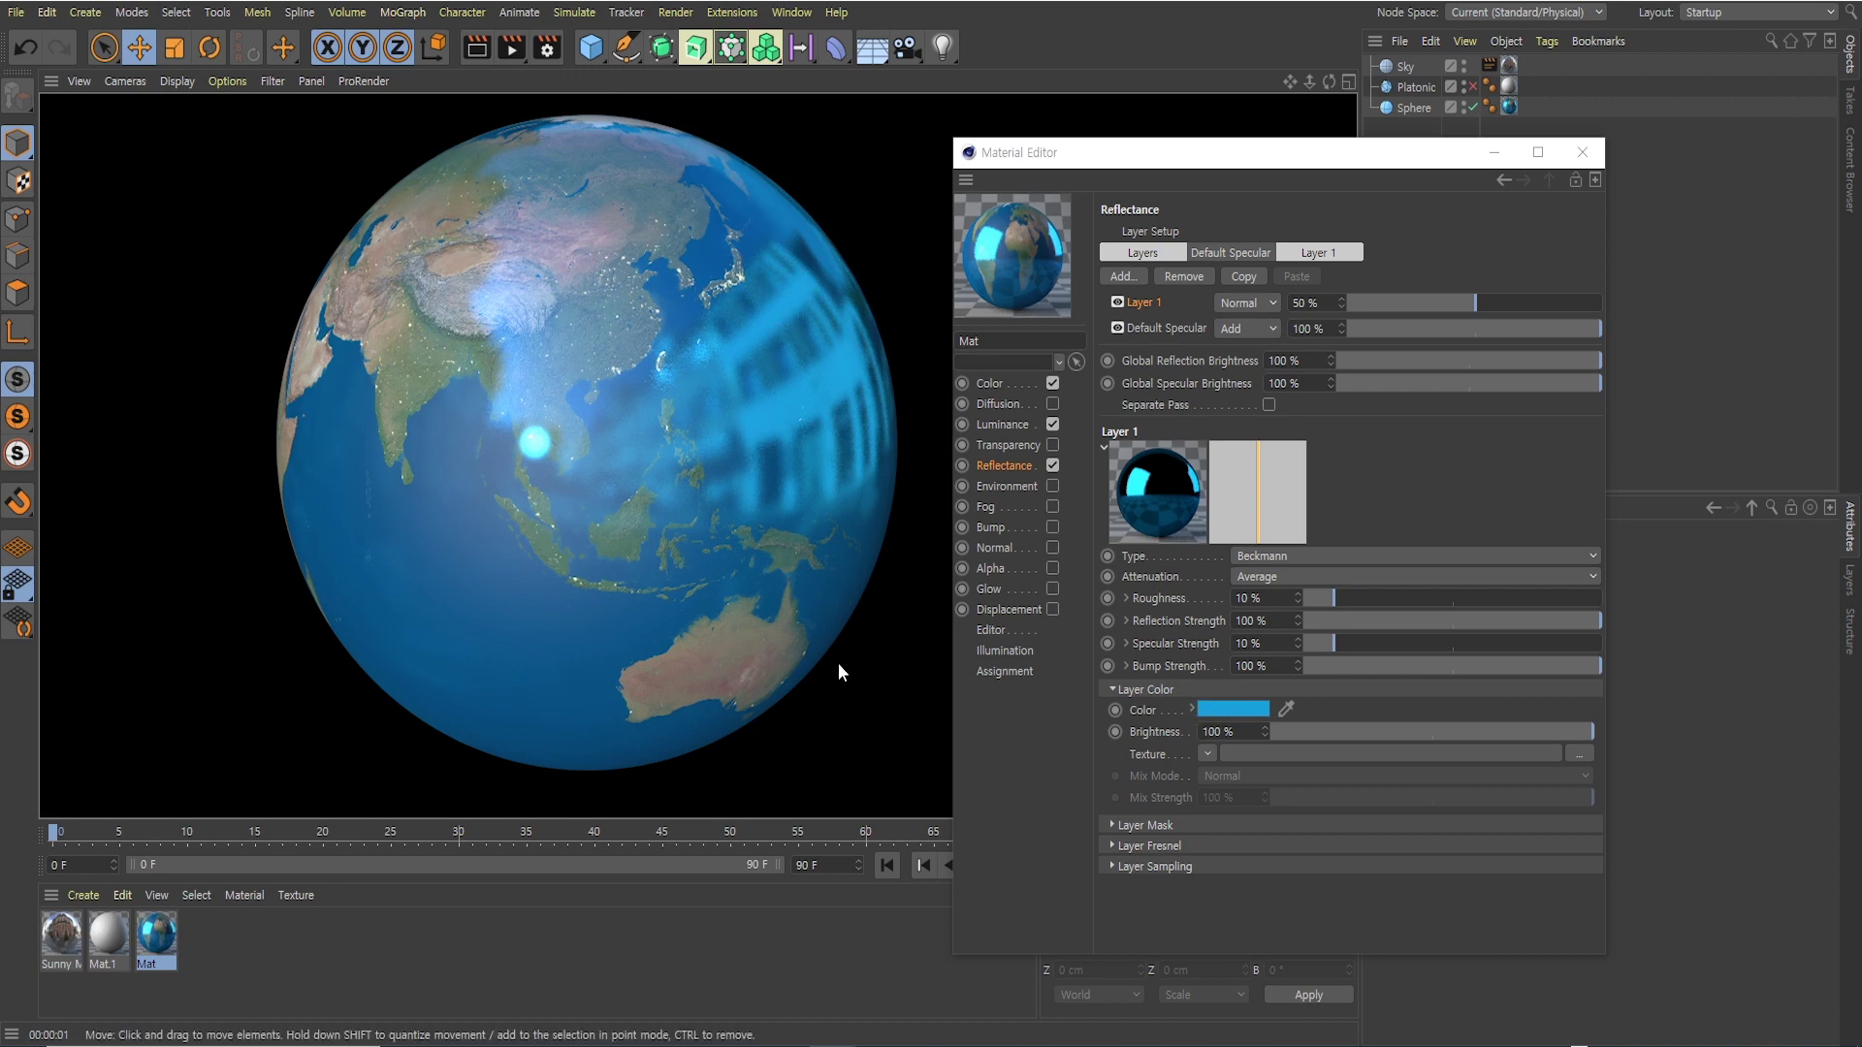
click(1231, 712)
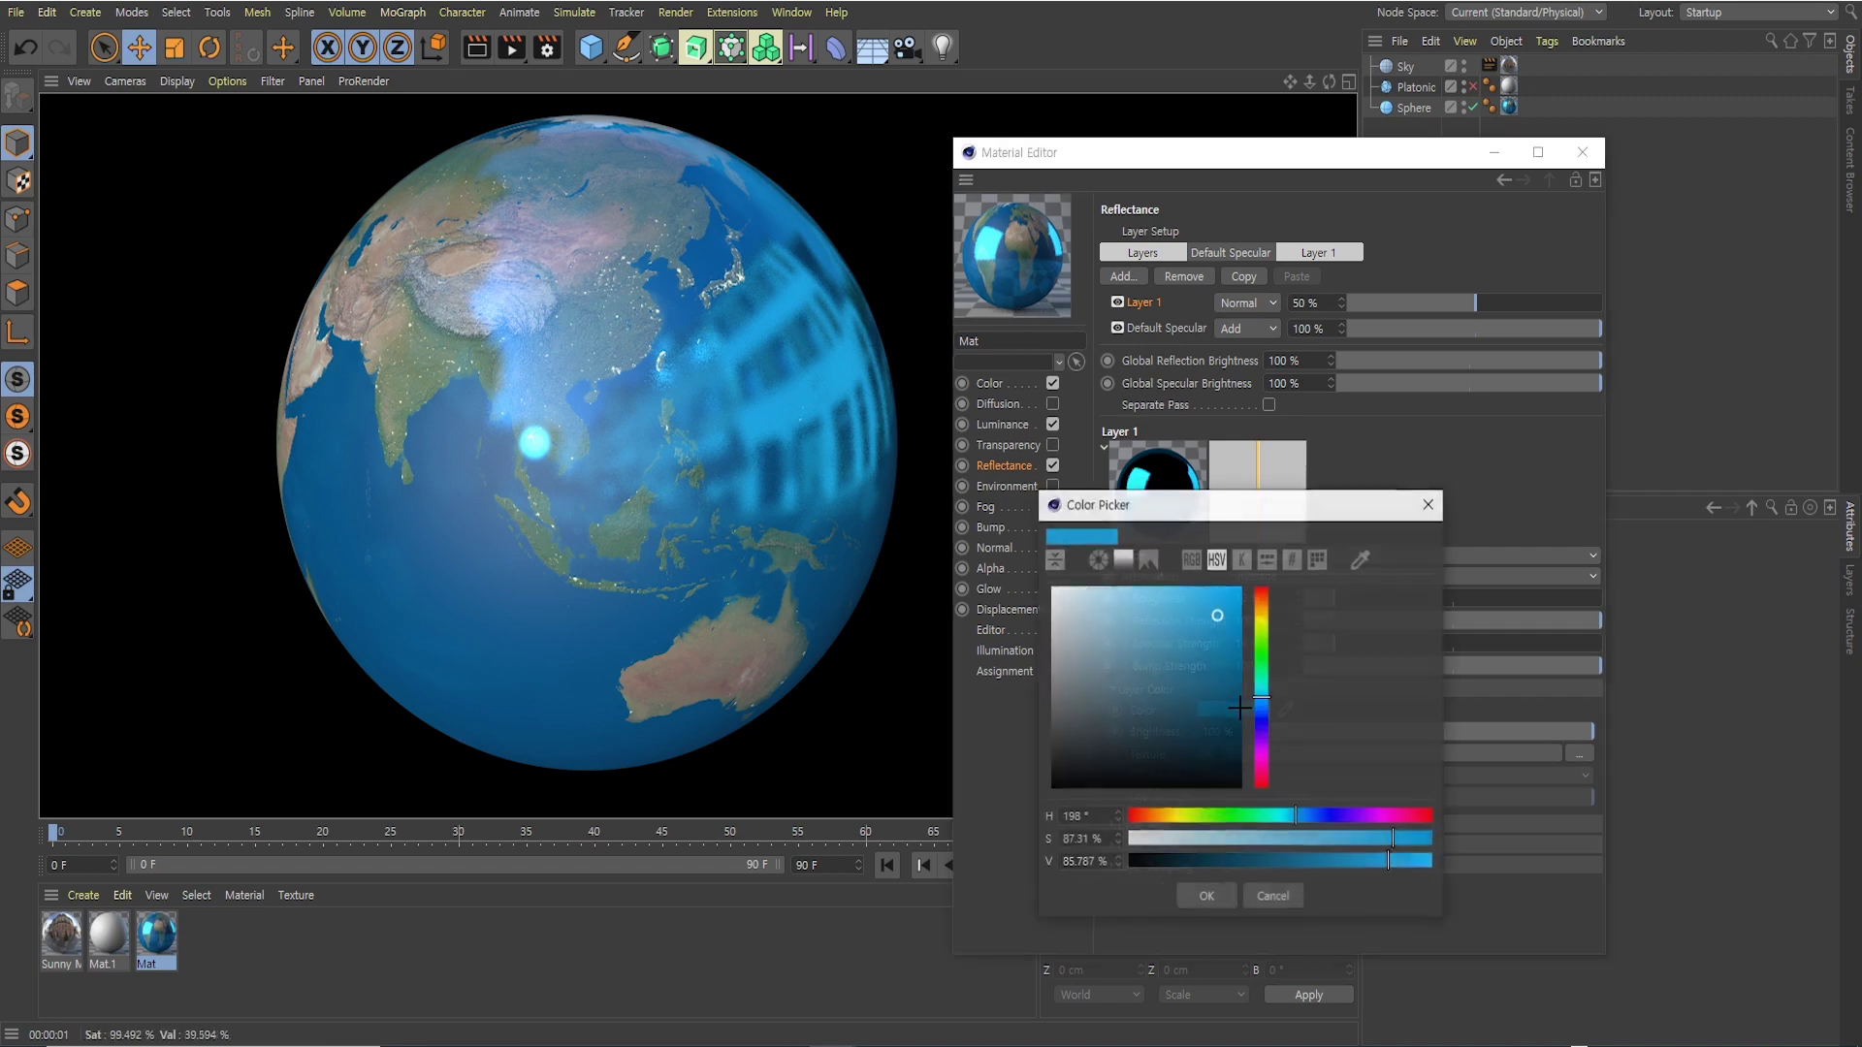
drag(1098, 613, 1050, 586)
click(1202, 898)
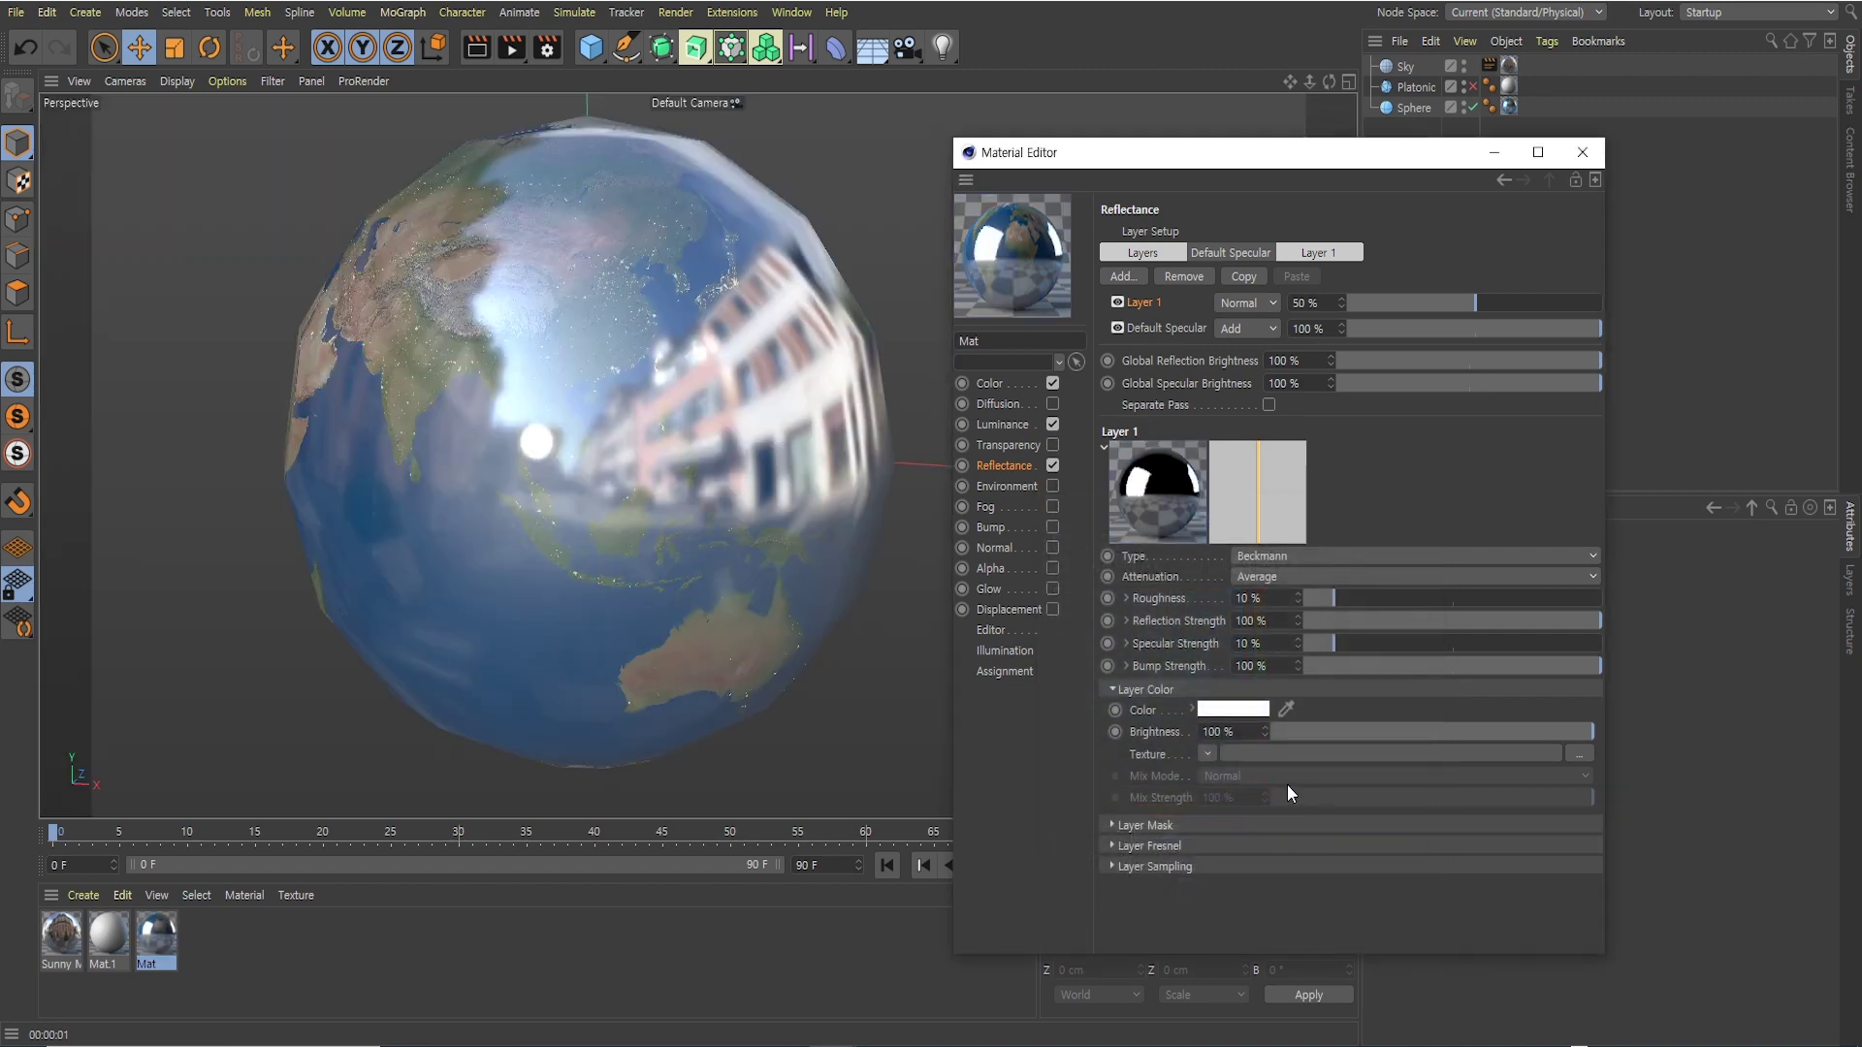
Expand Layer Mask and Layer Fresnel, keep the mask at 50%, and bring up the Fresnel type list
click(1113, 826)
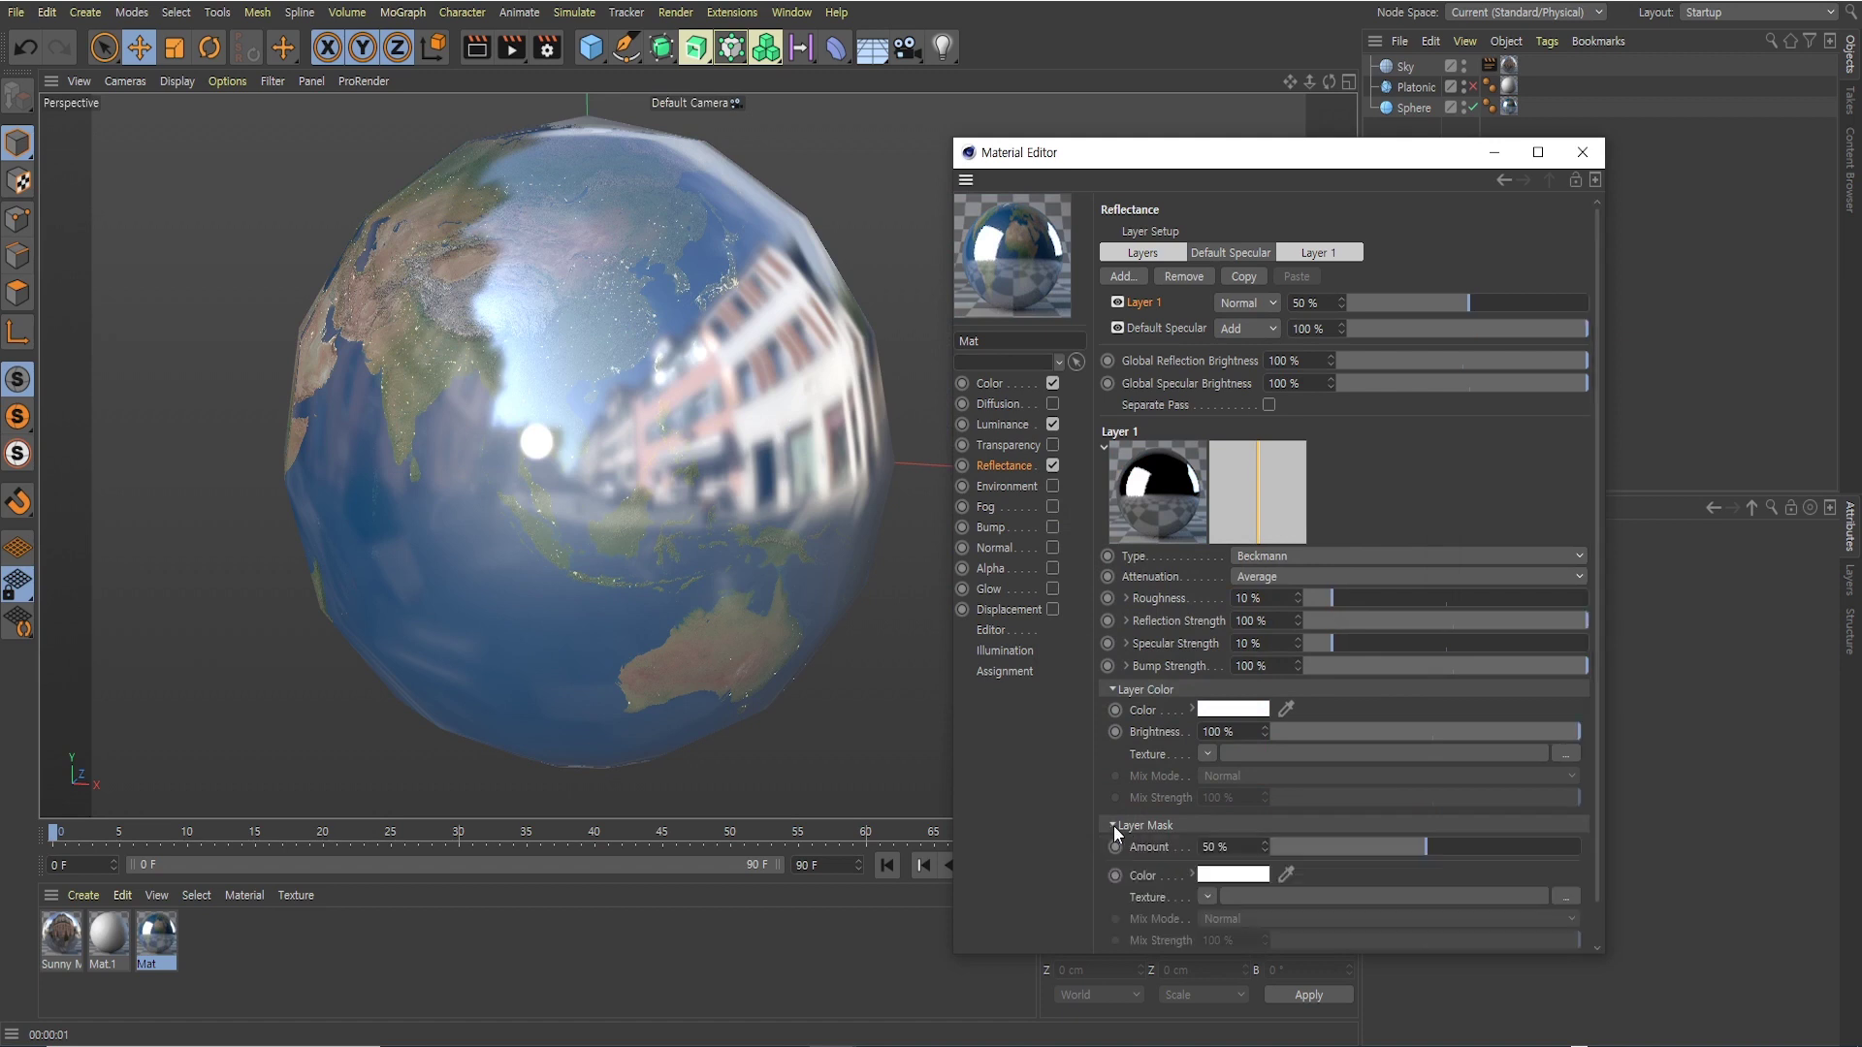
scroll(1185, 811, down, 1)
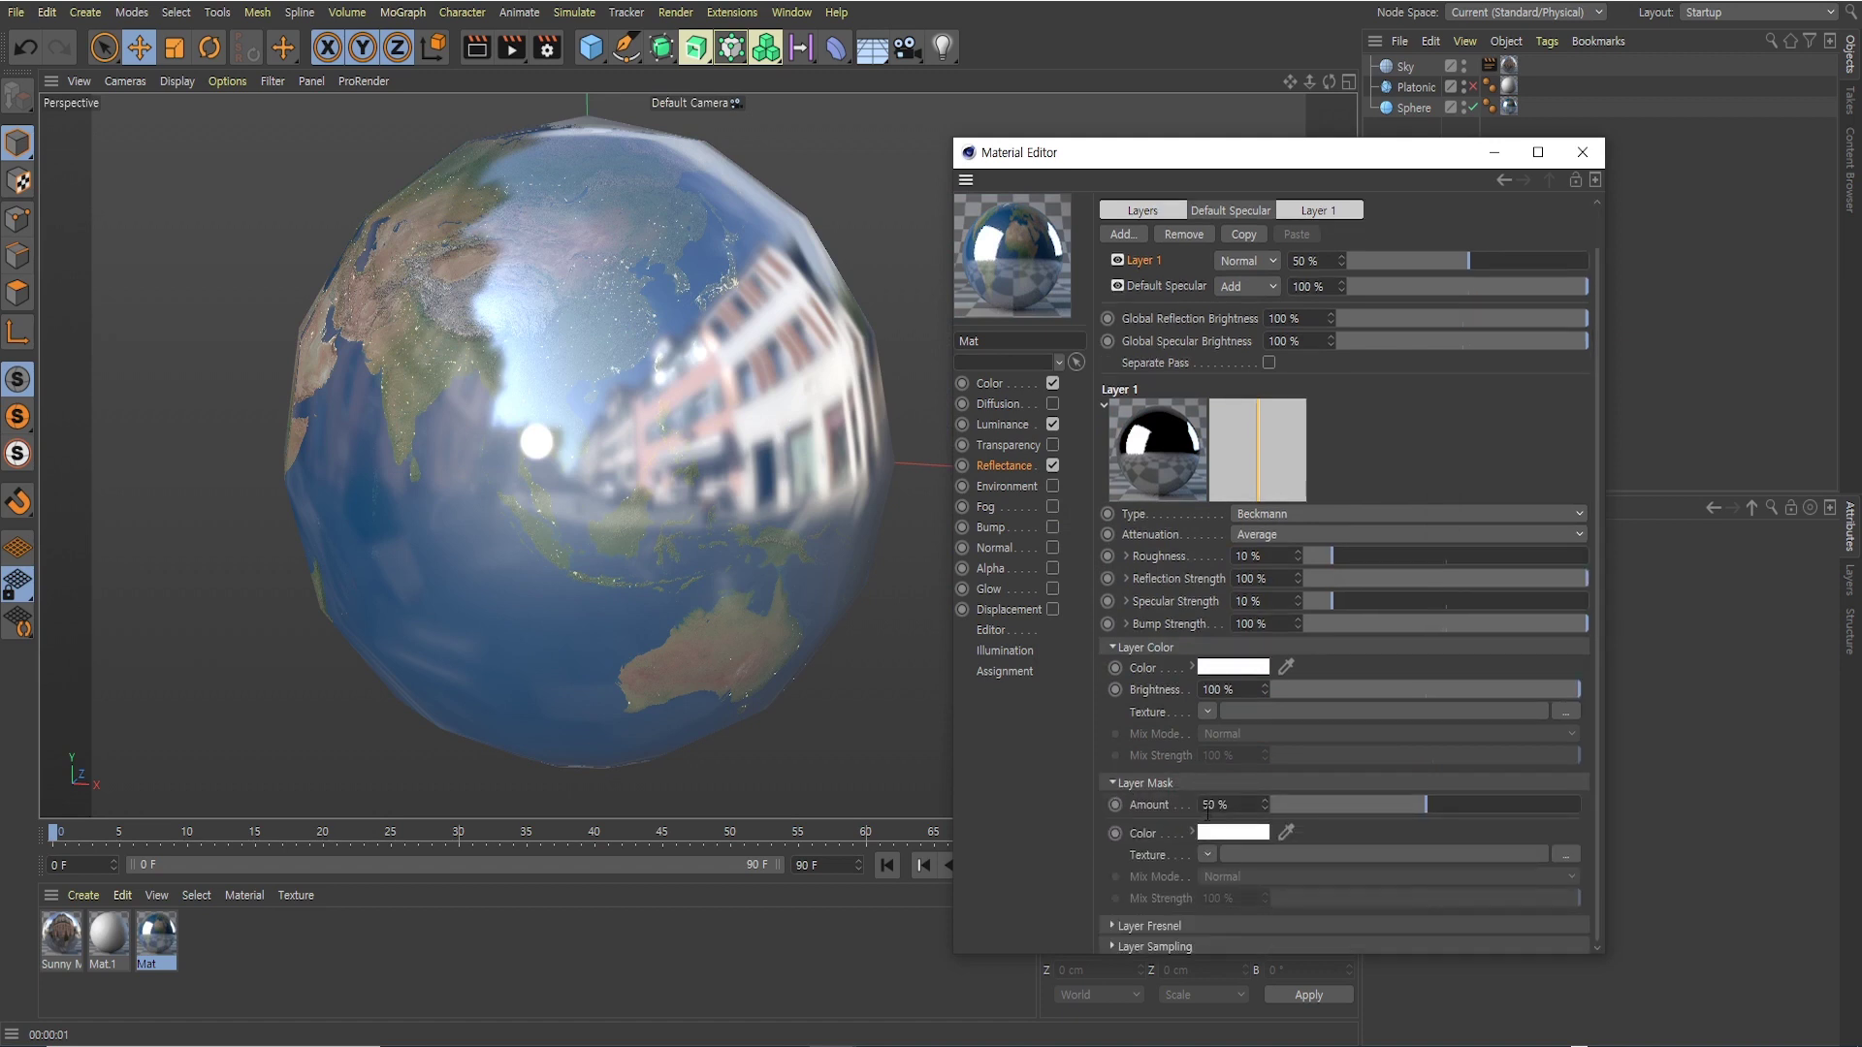
click(1111, 926)
drag(1321, 805, 1309, 803)
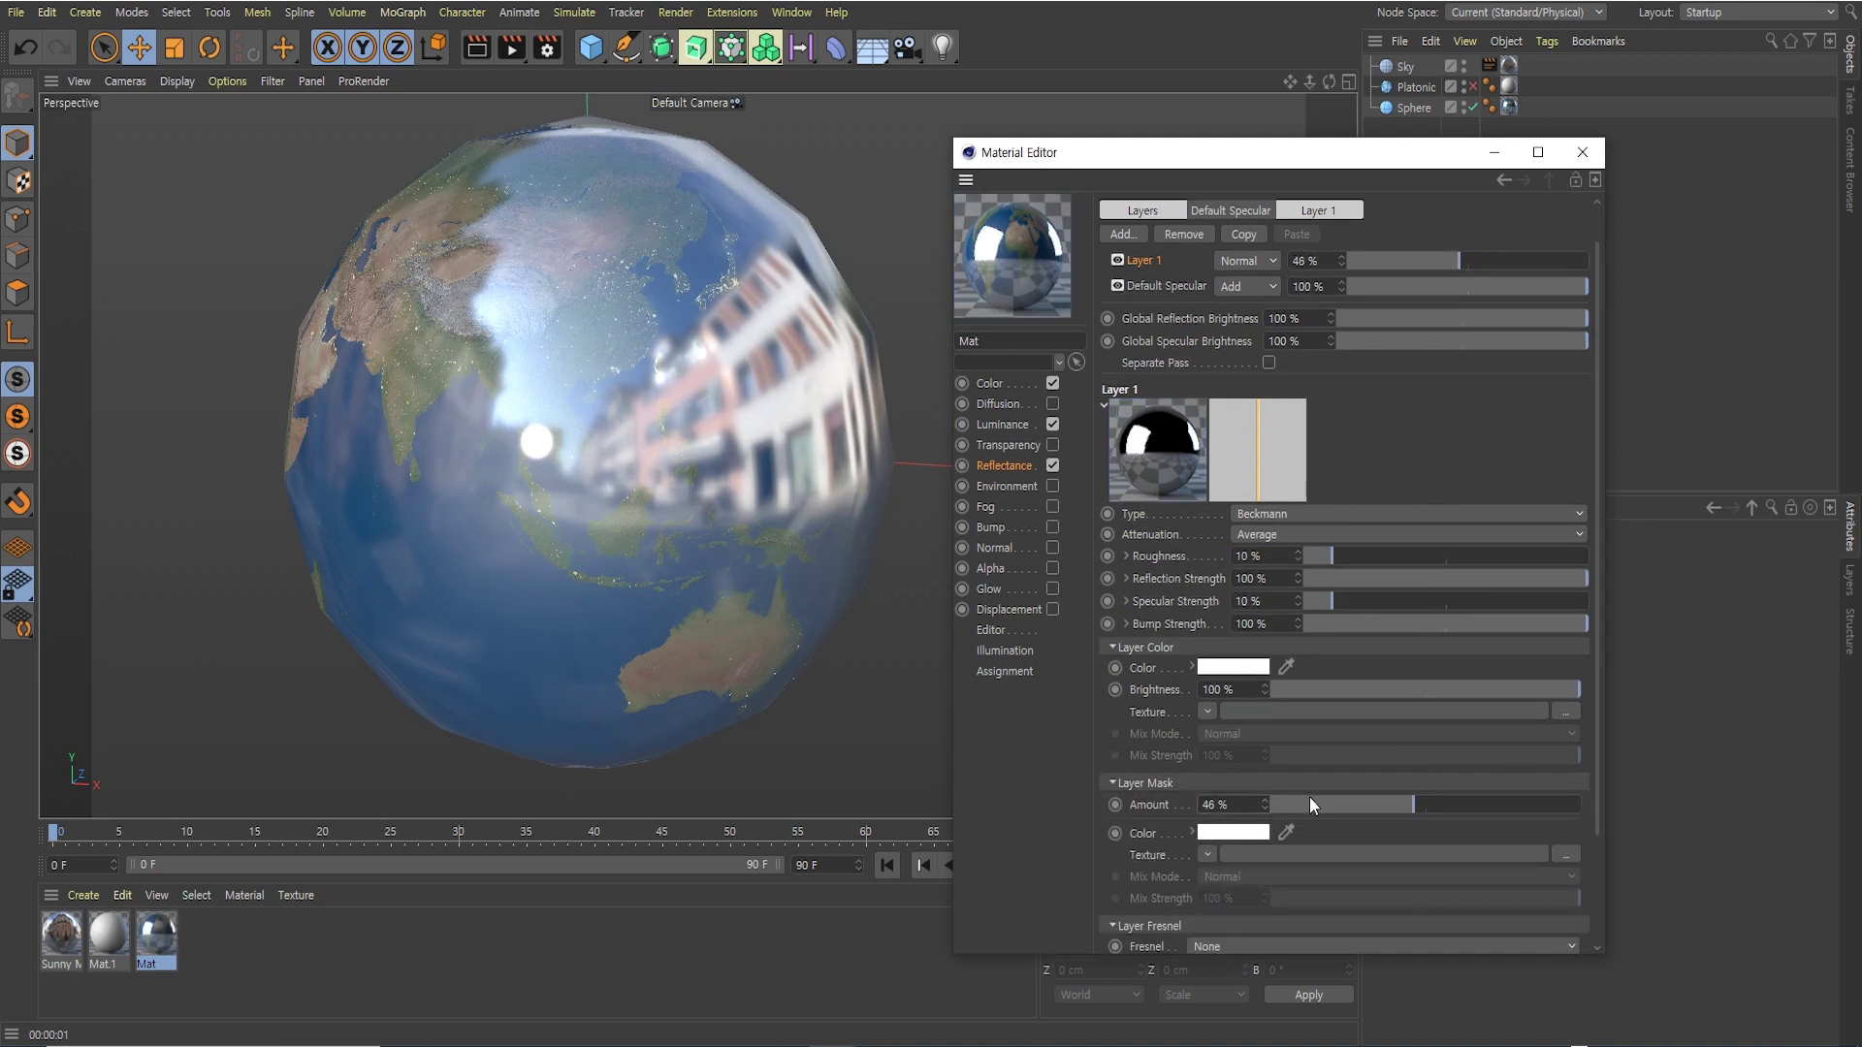
key(ctrl+z)
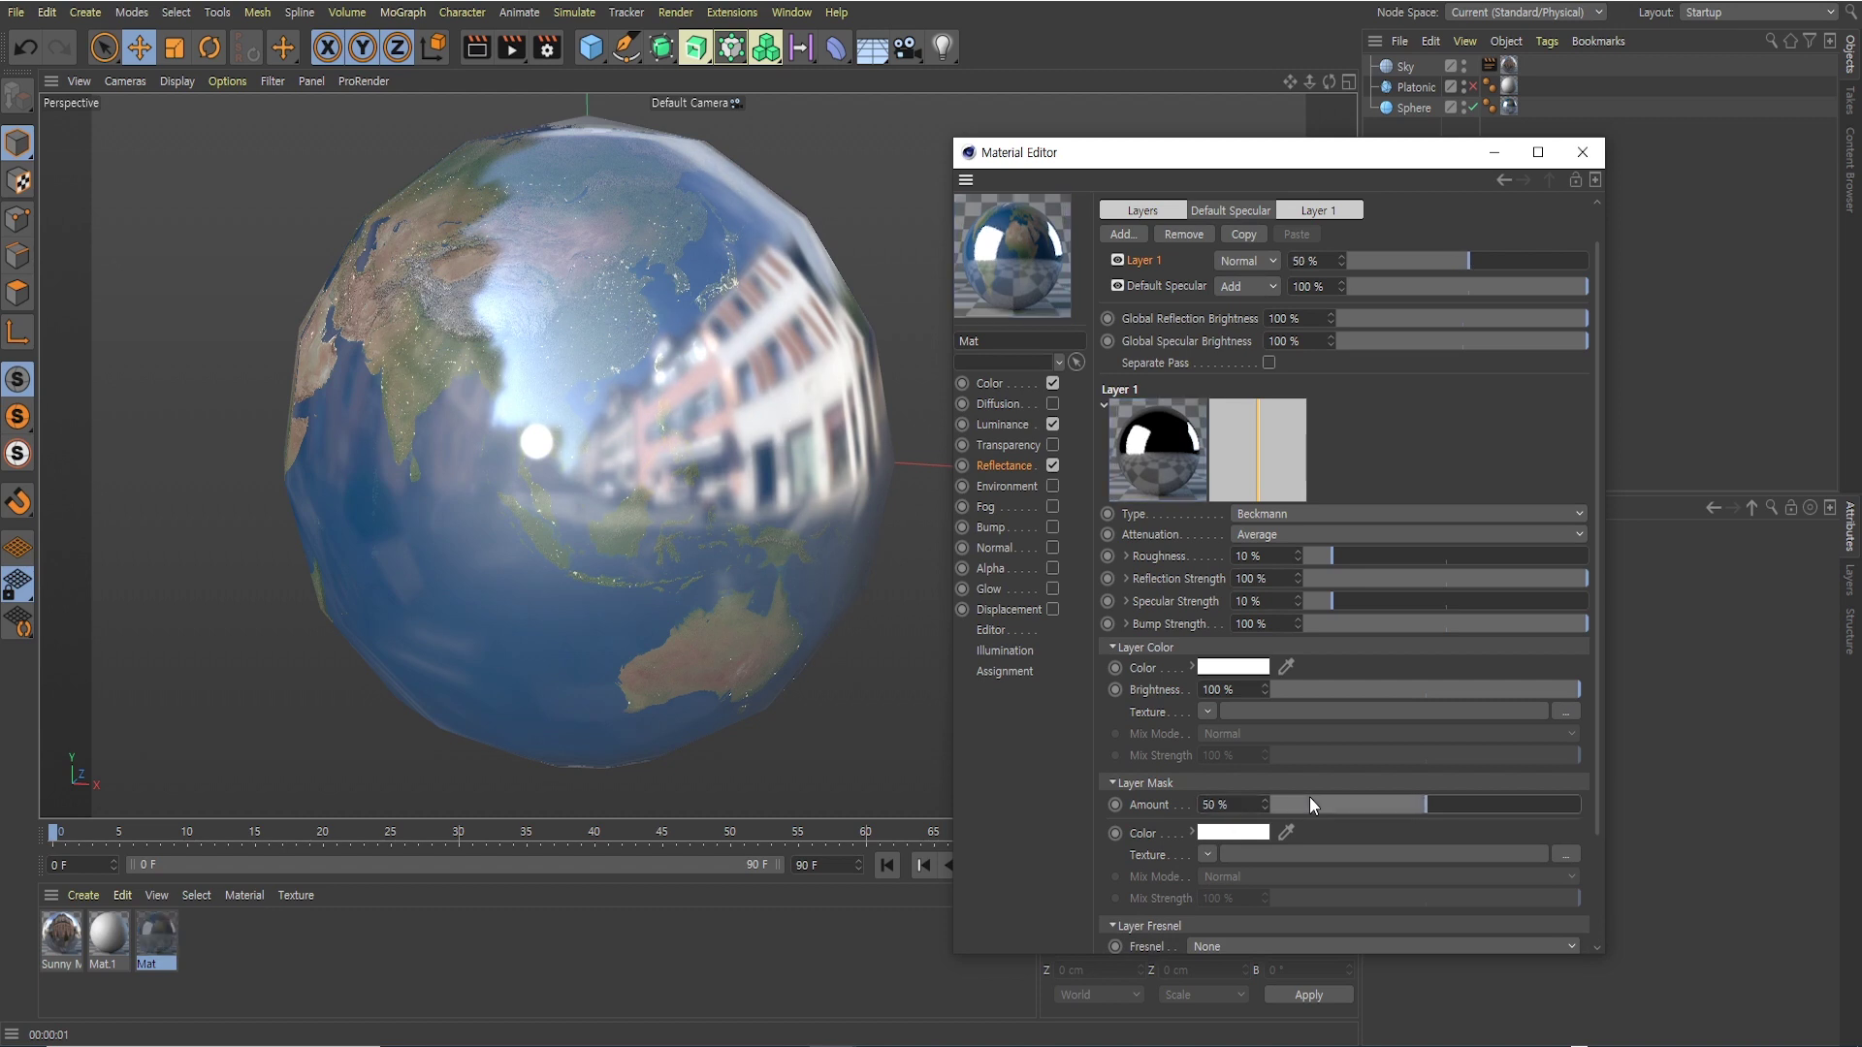
drag(1596, 675, 1591, 809)
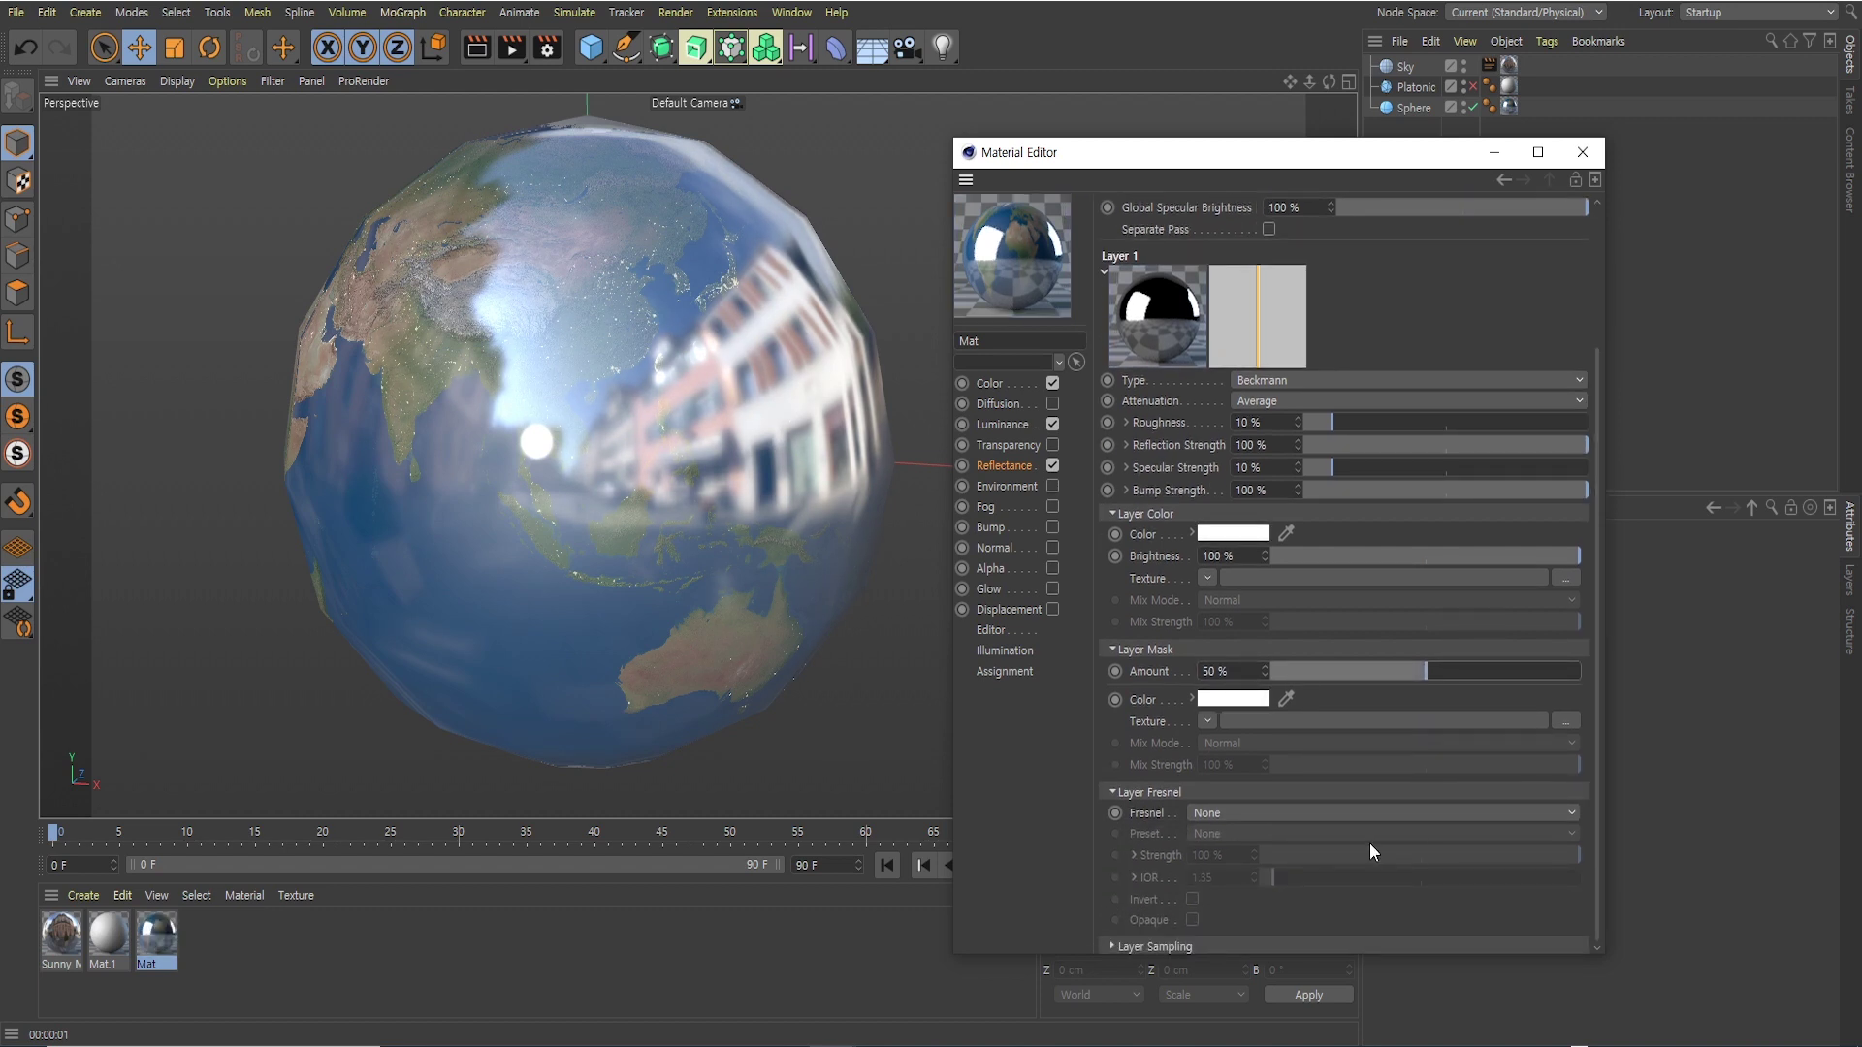
click(1214, 814)
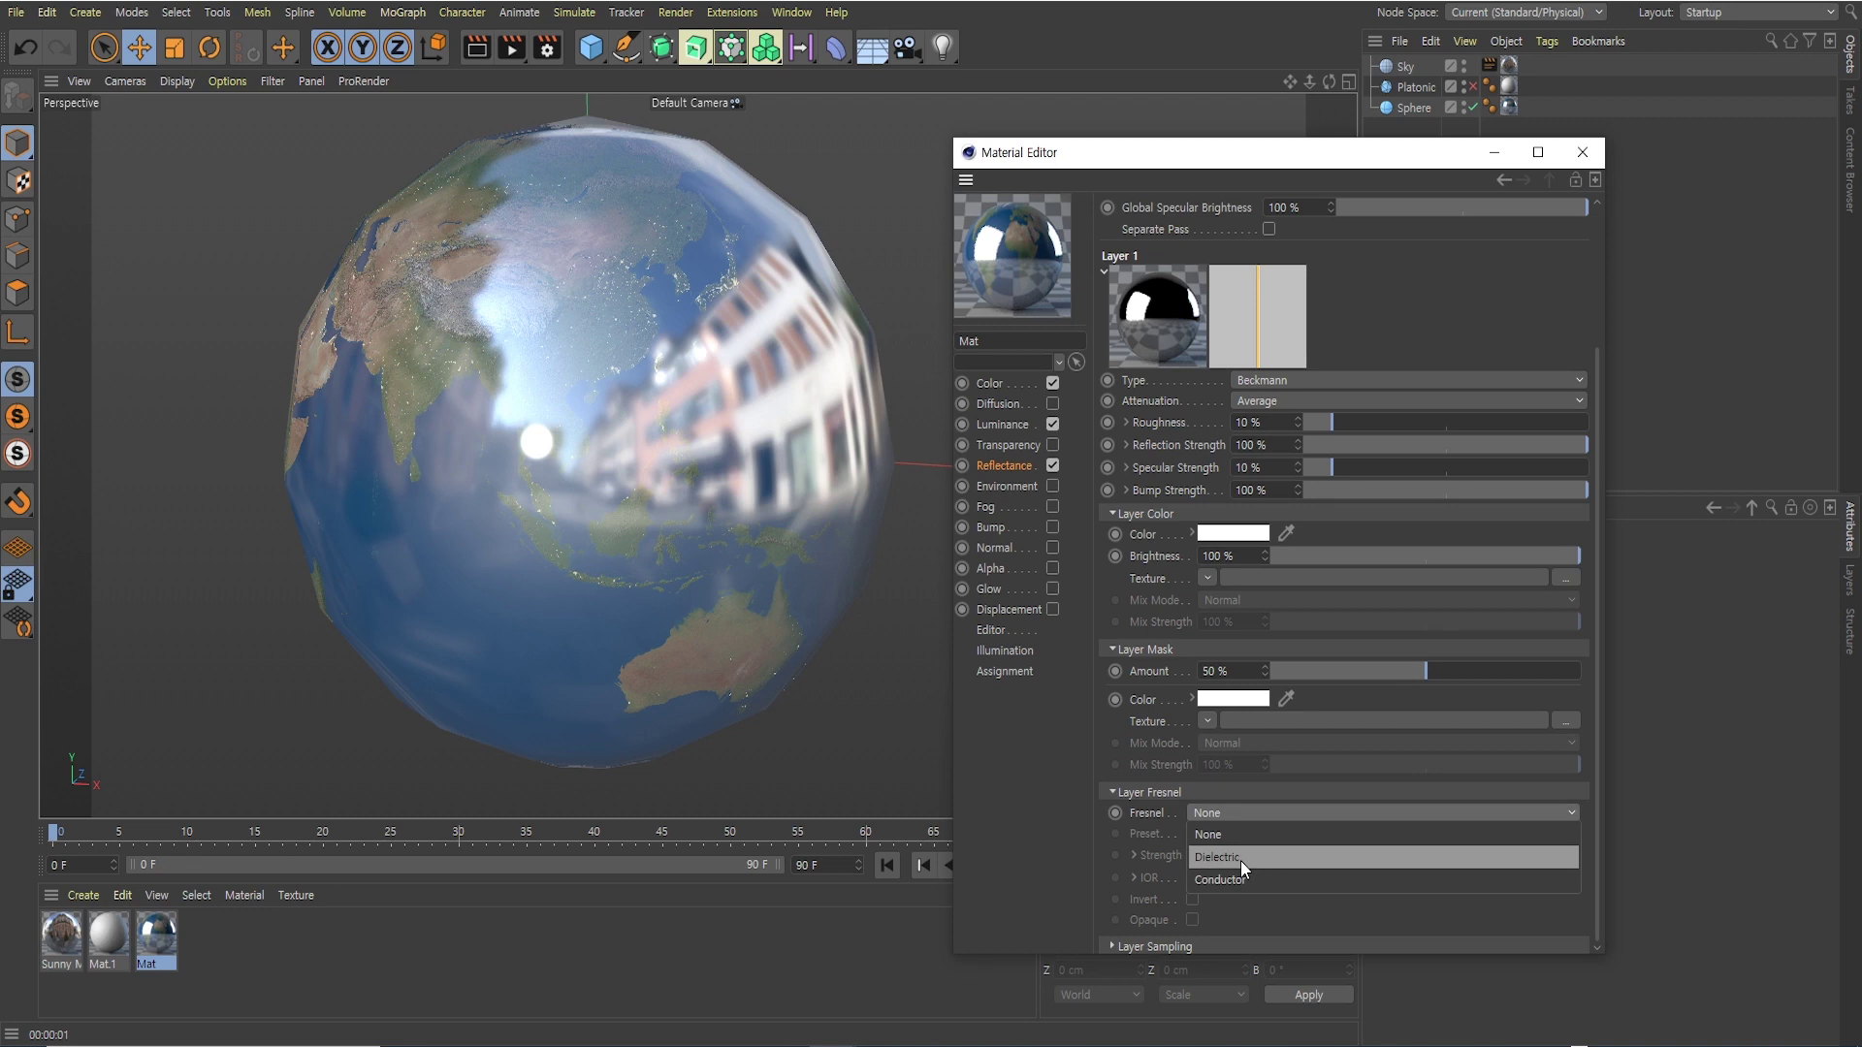
Set Layer 1 Fresnel to Dielectric, trying Diamond and Water before settling on PET (IOR 1.575)
click(1241, 860)
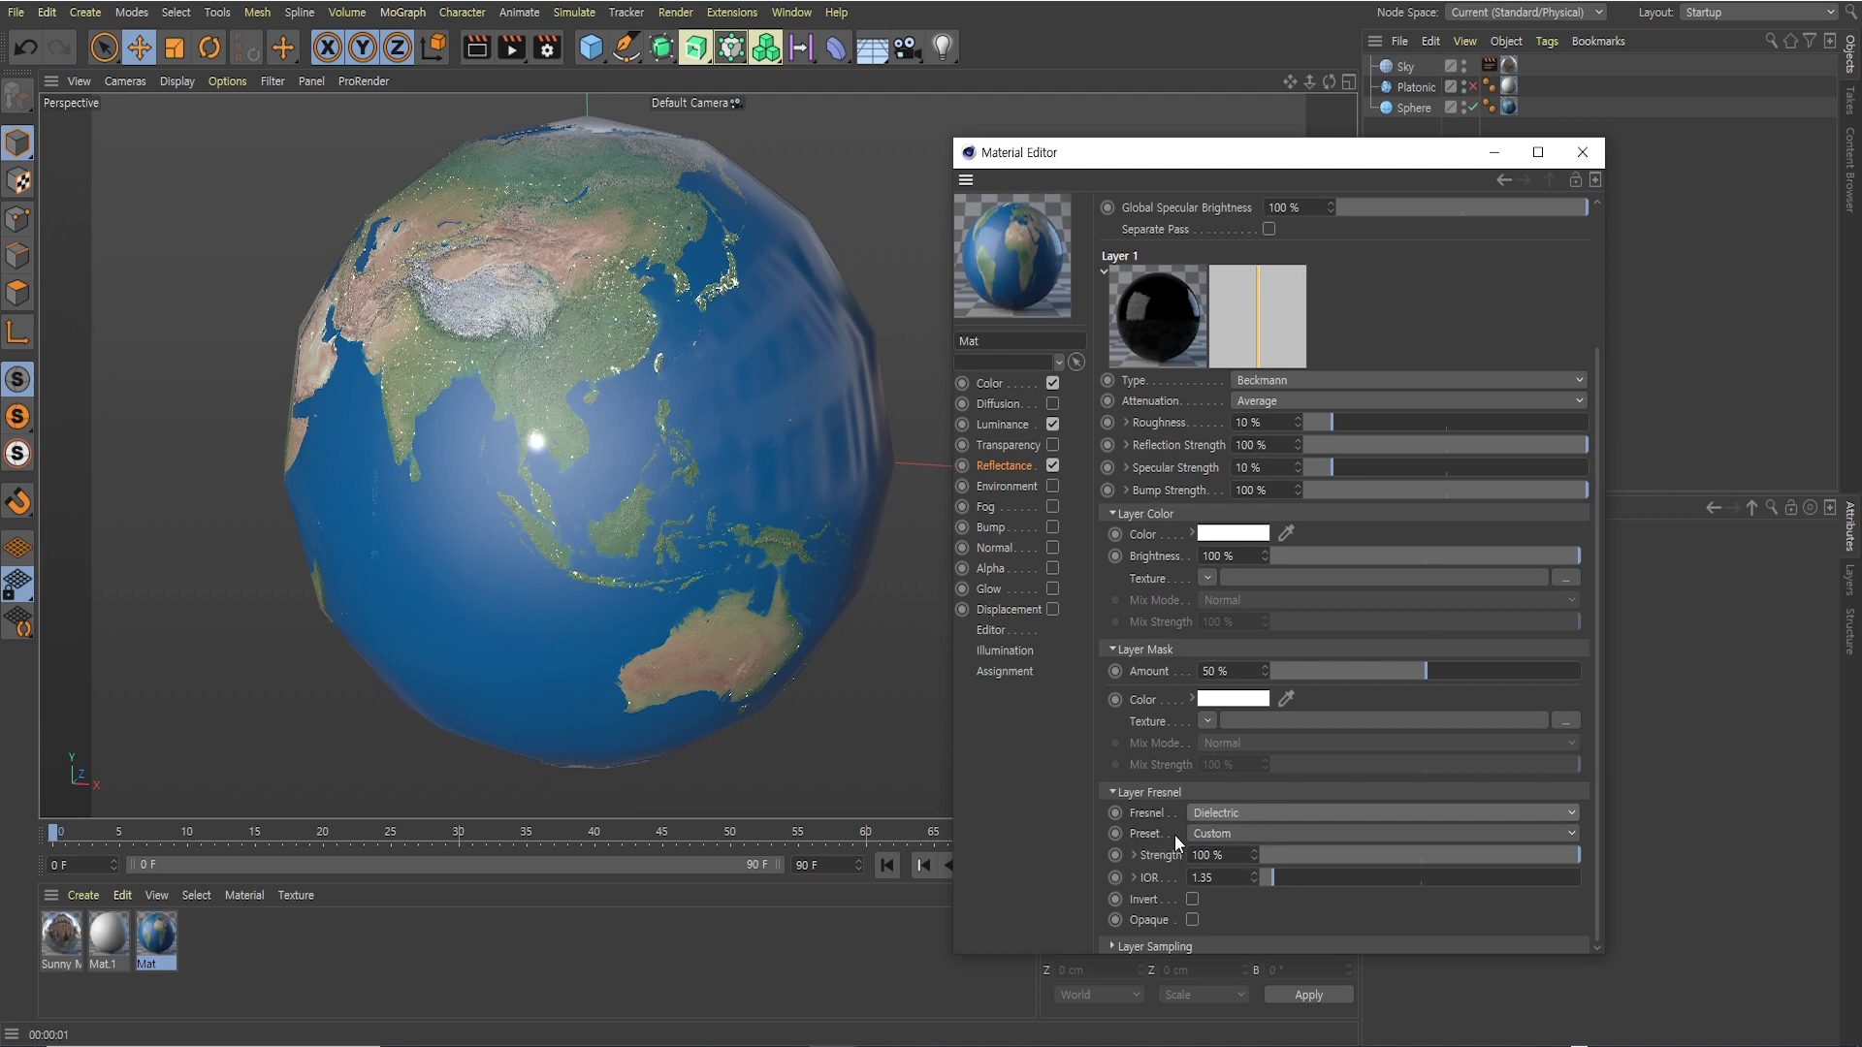
click(1217, 835)
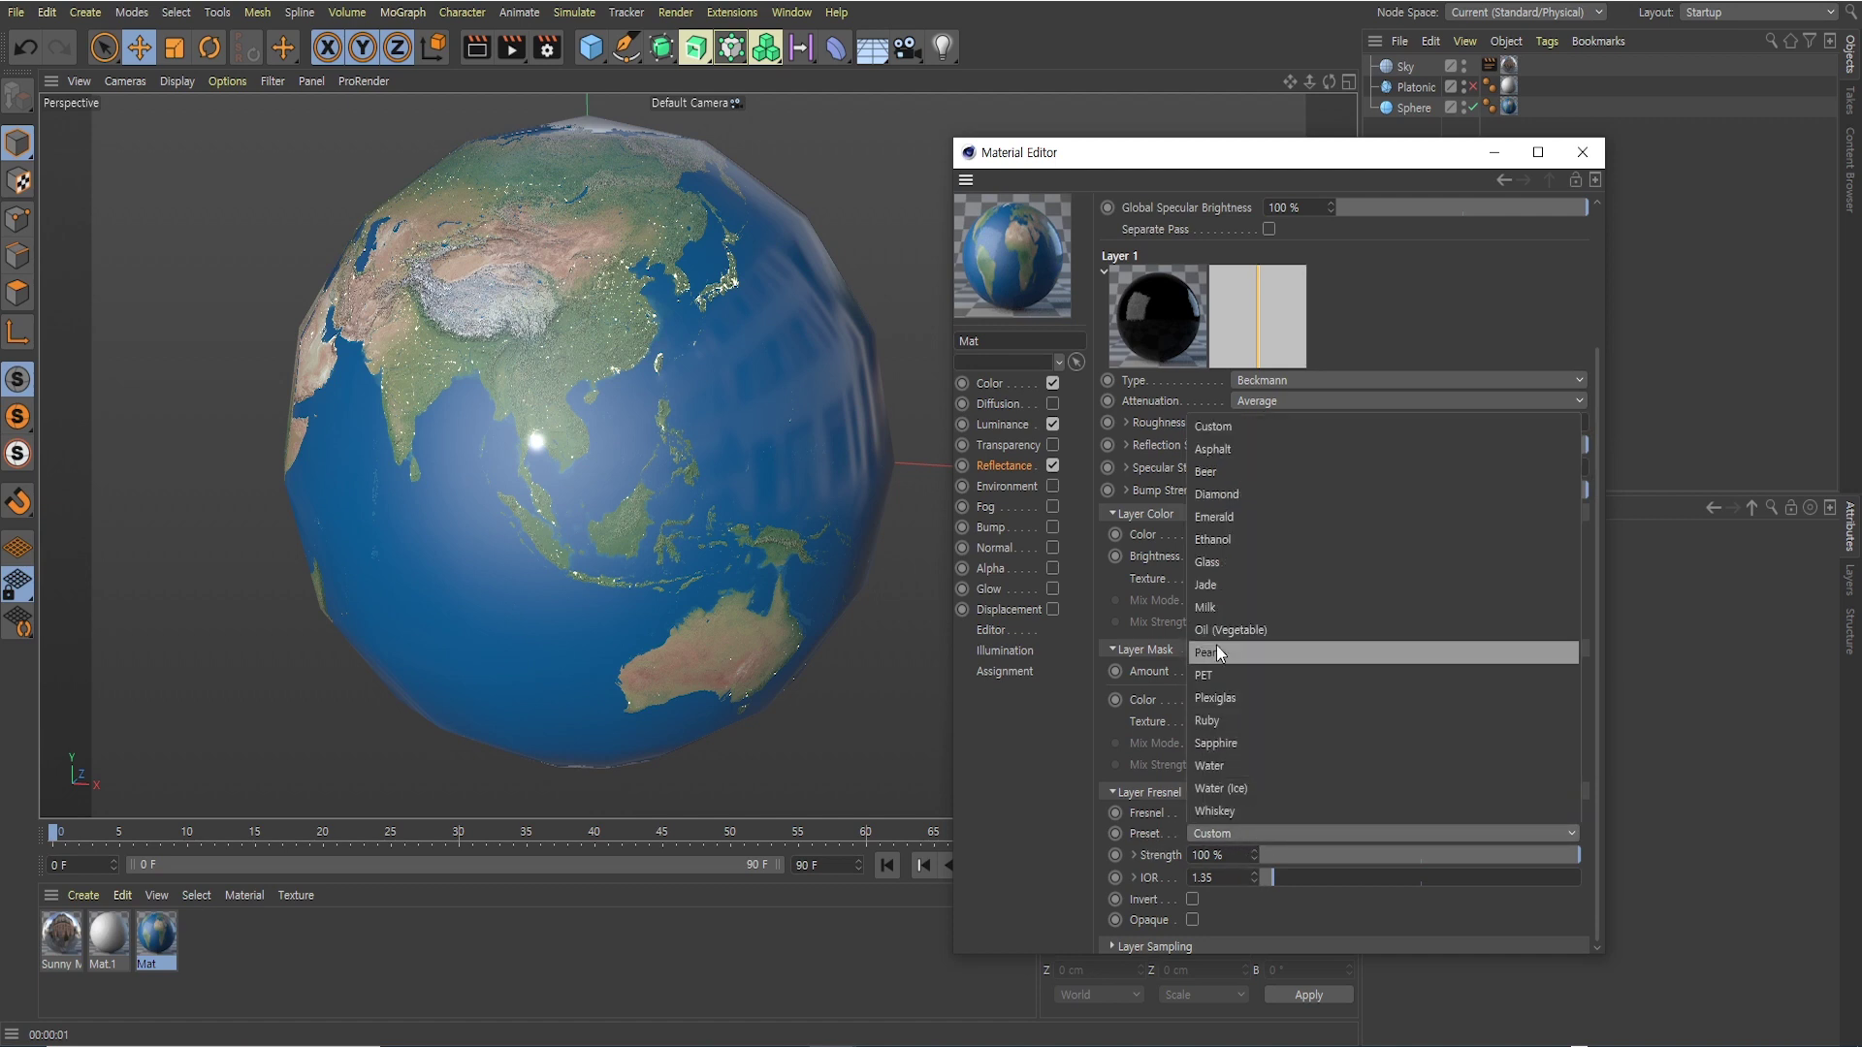
click(1224, 492)
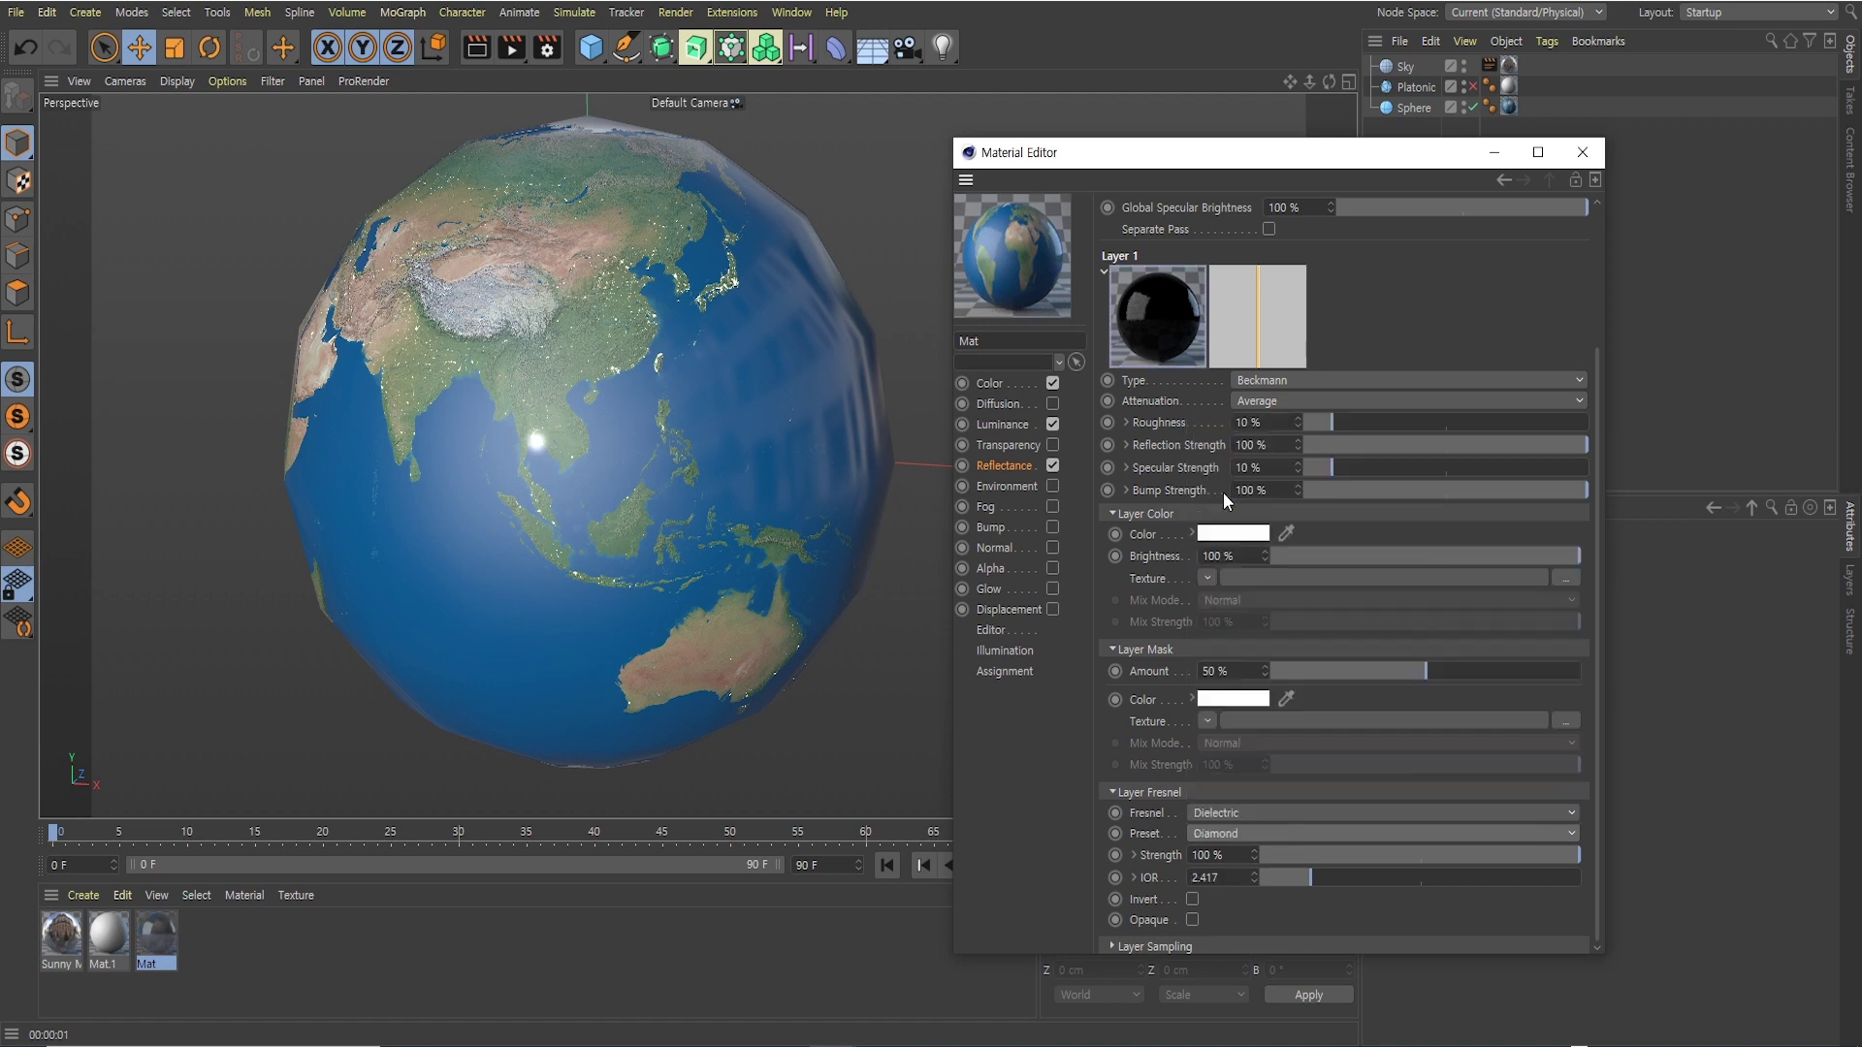
click(1231, 830)
click(1249, 747)
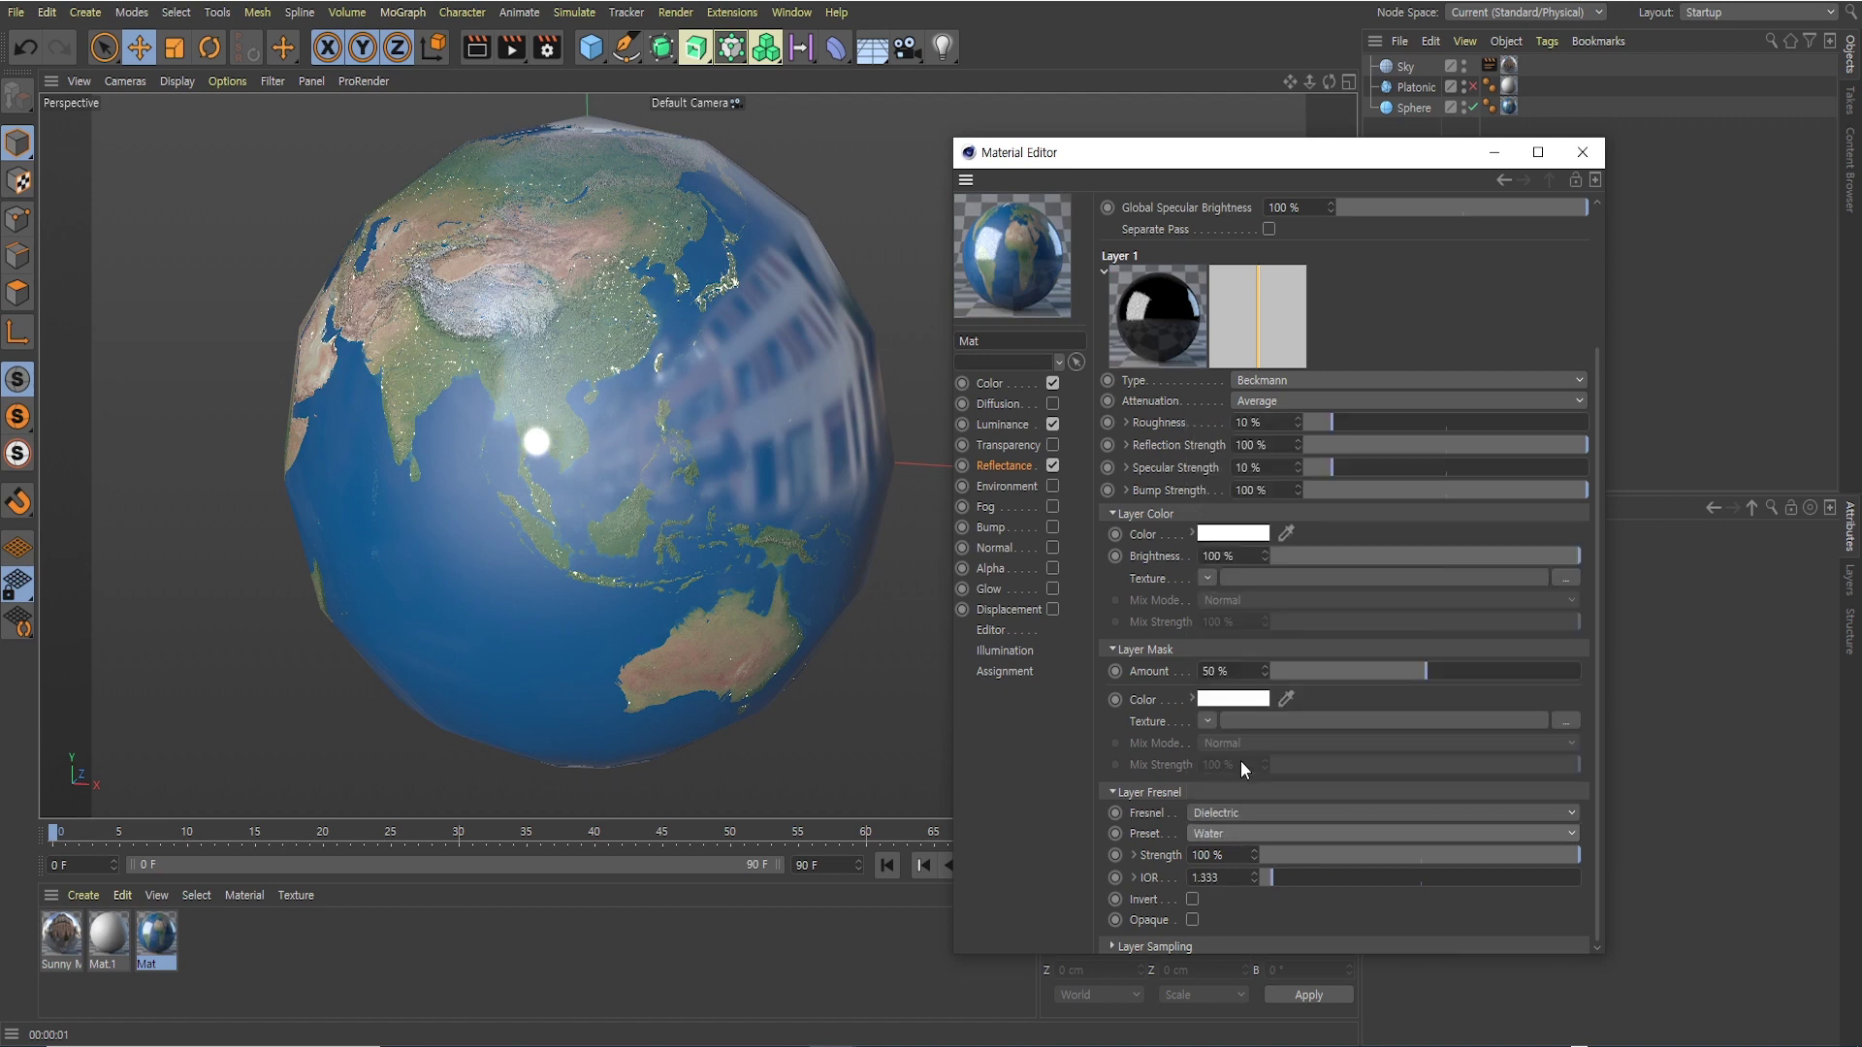
click(1226, 832)
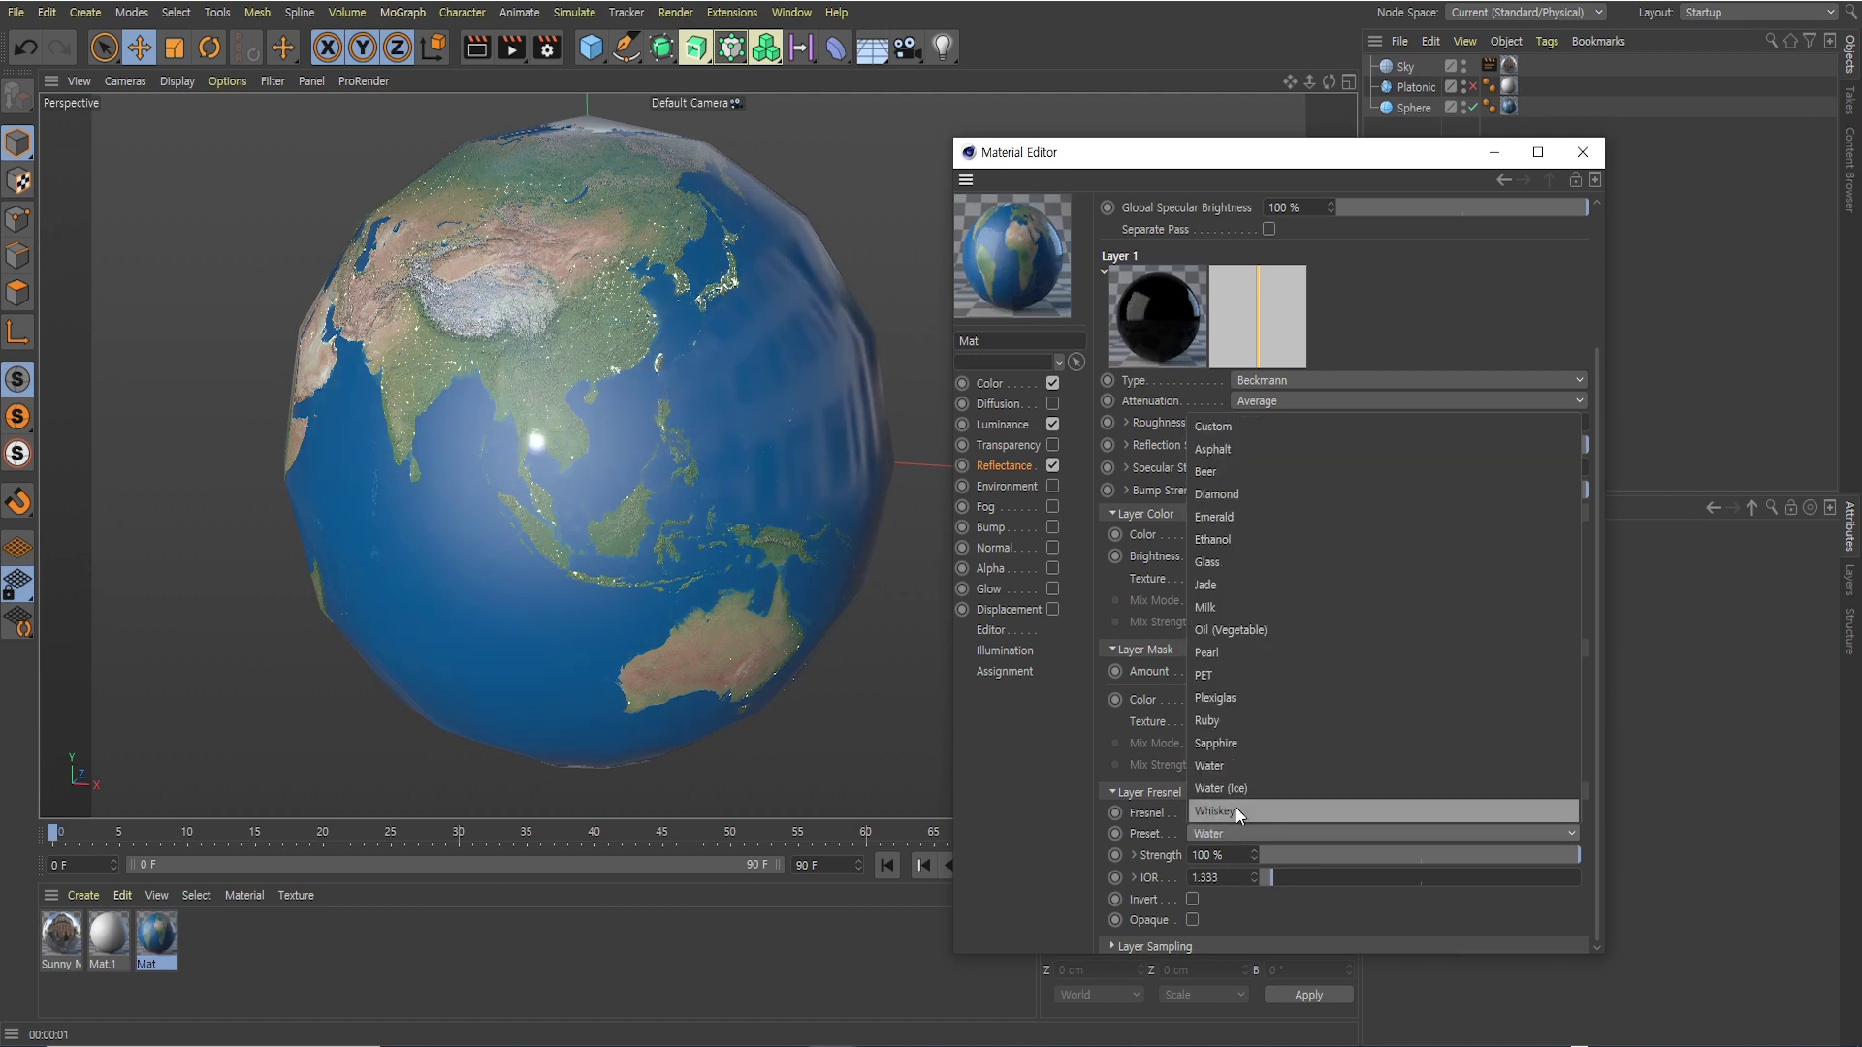
click(1220, 686)
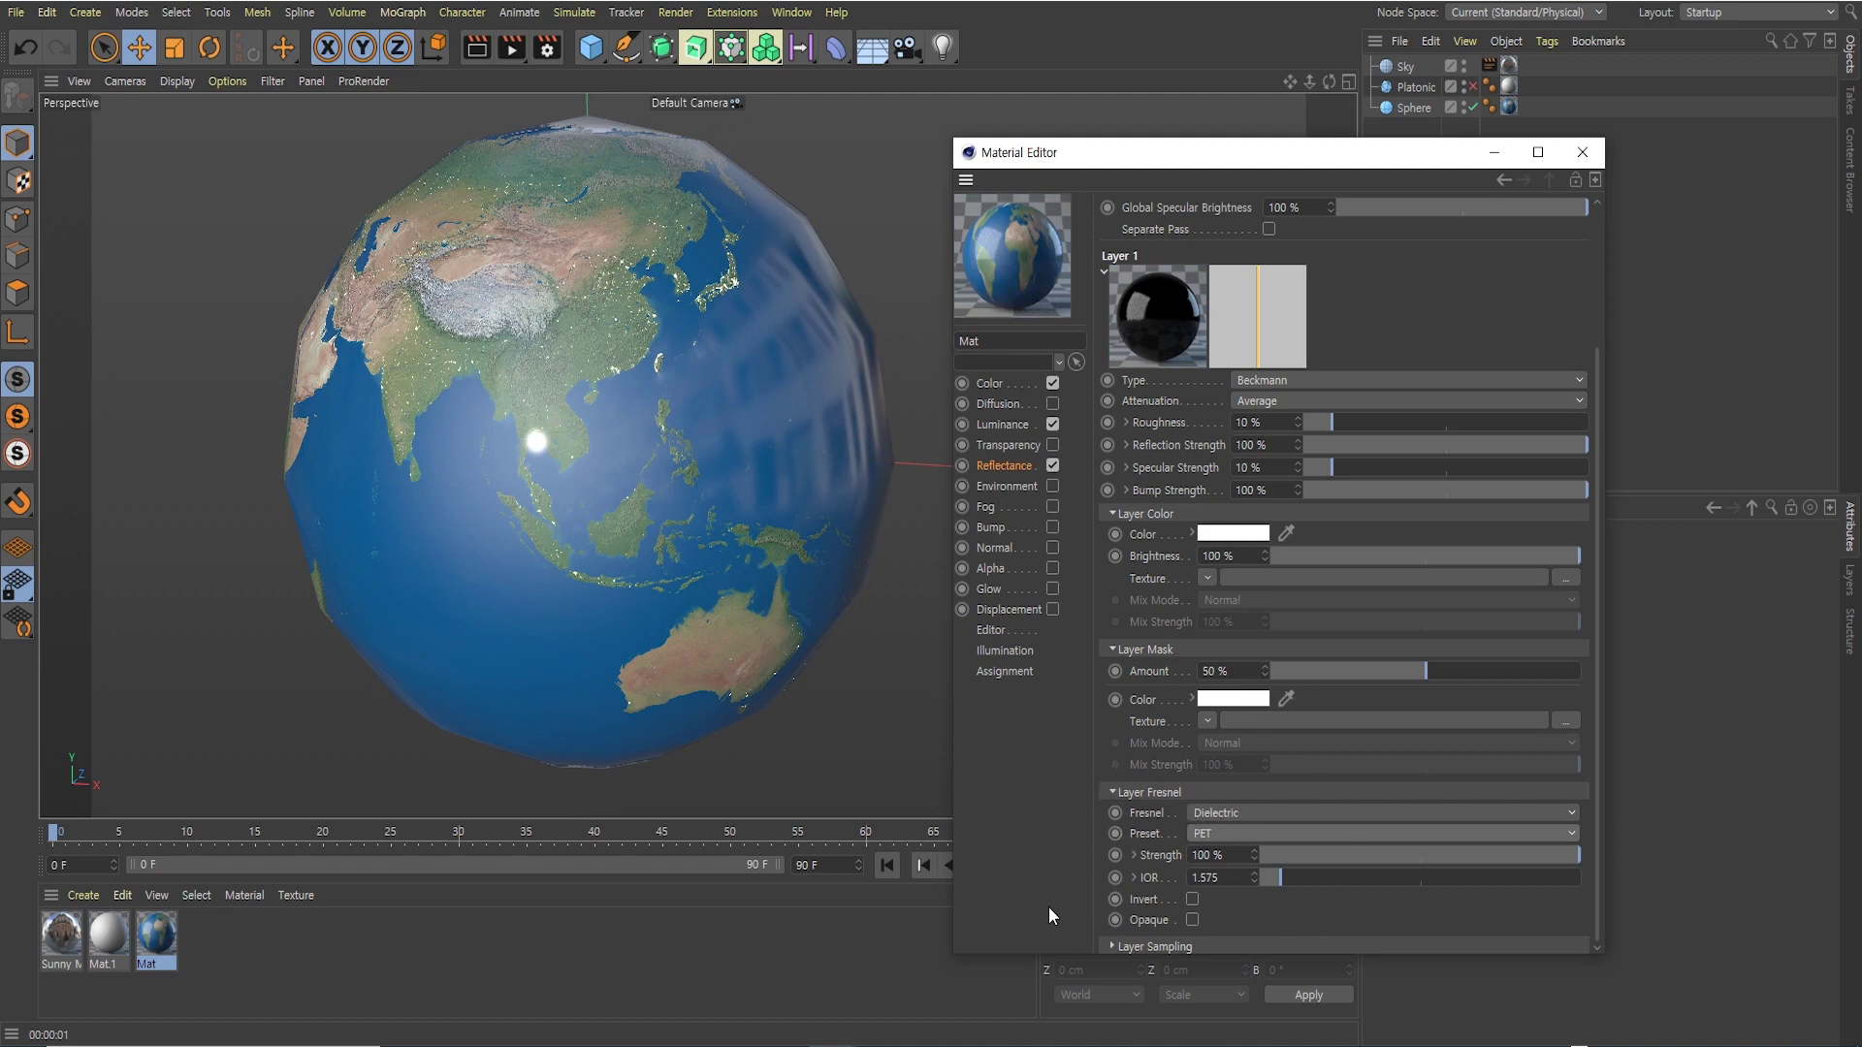
Switch the Fresnel to Conductor and try the Silver, Mercury and Gold metal presets
click(1245, 812)
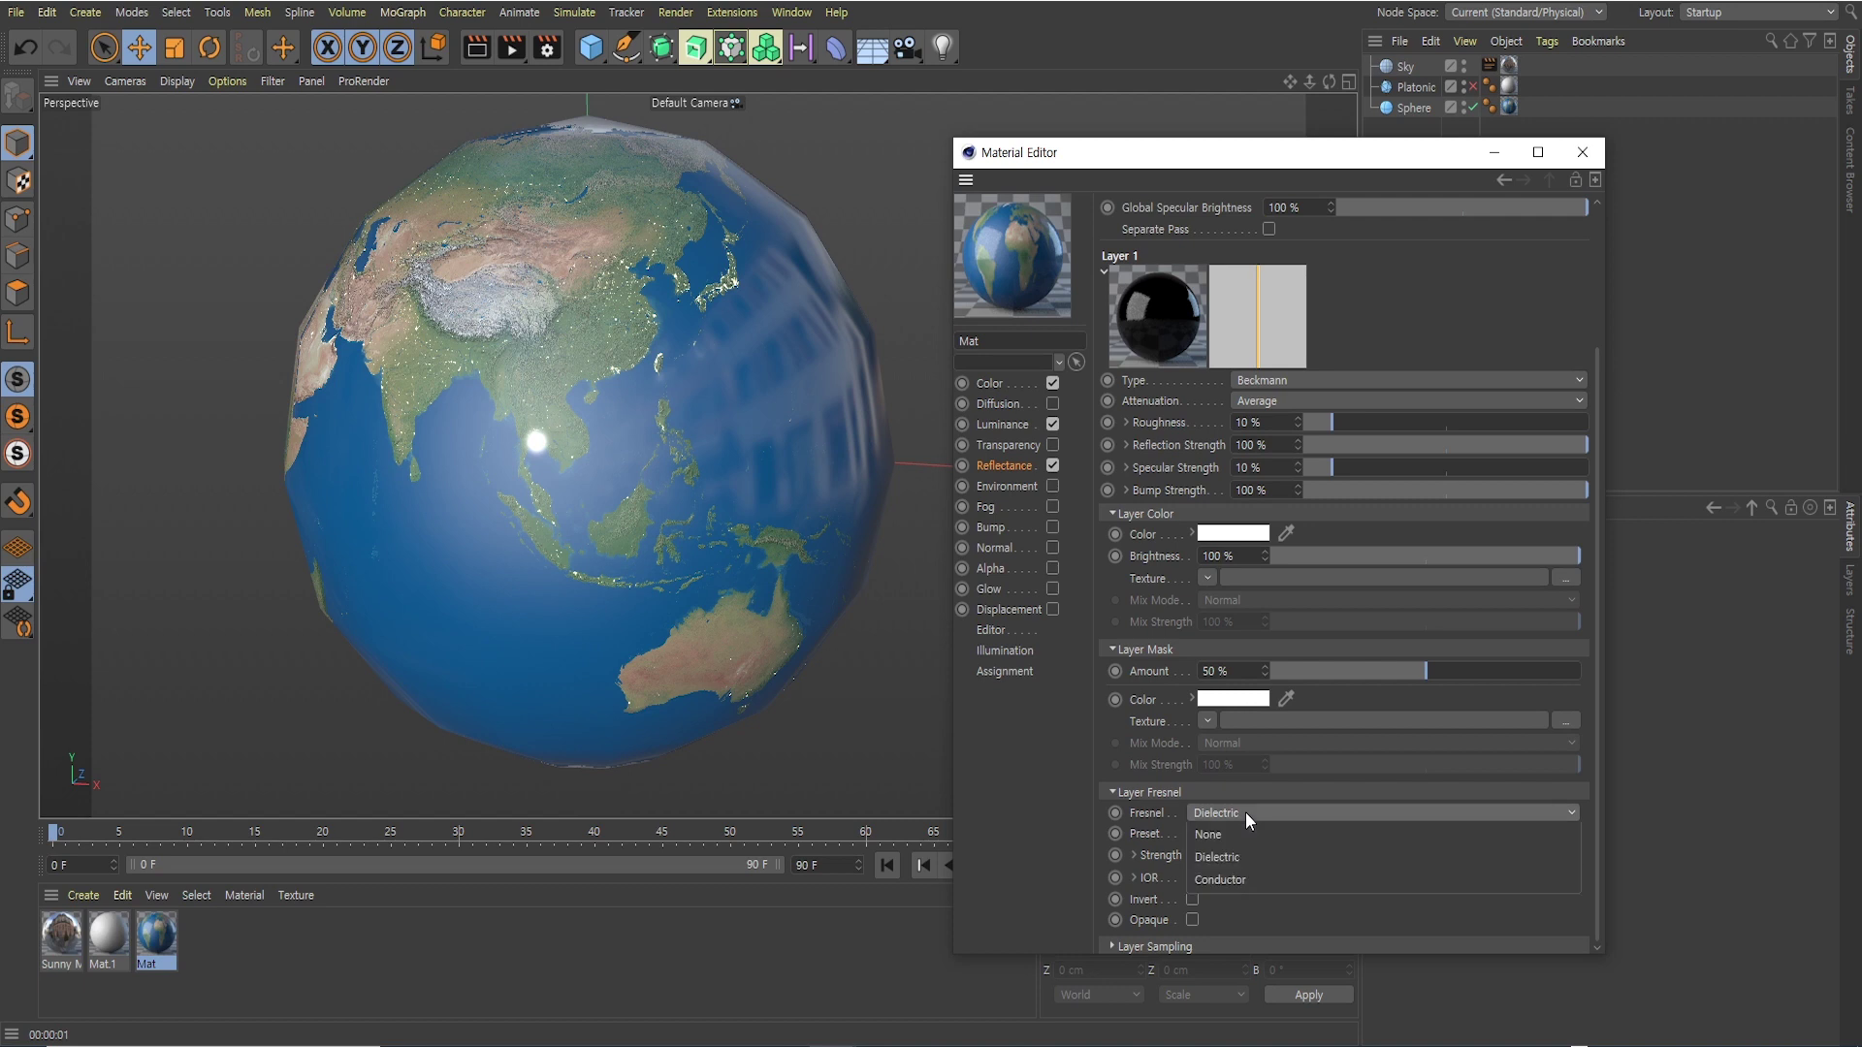
click(1223, 876)
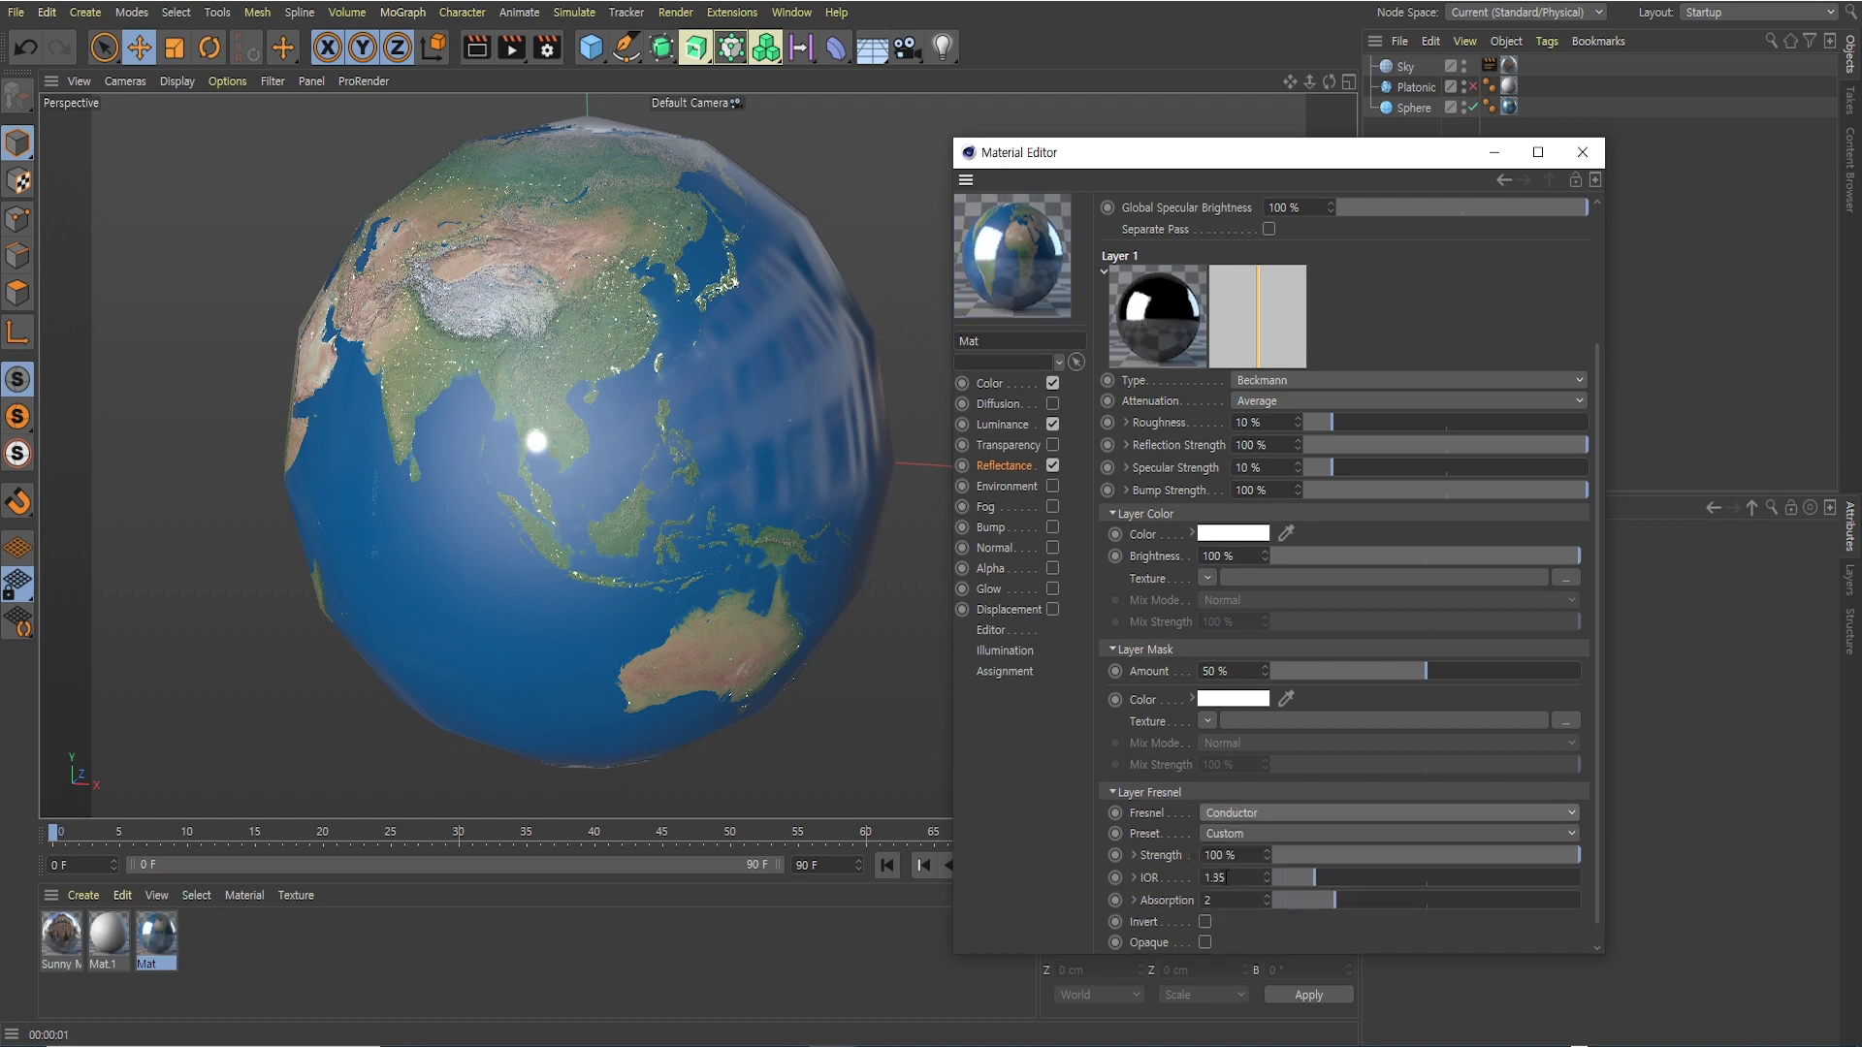
click(1248, 835)
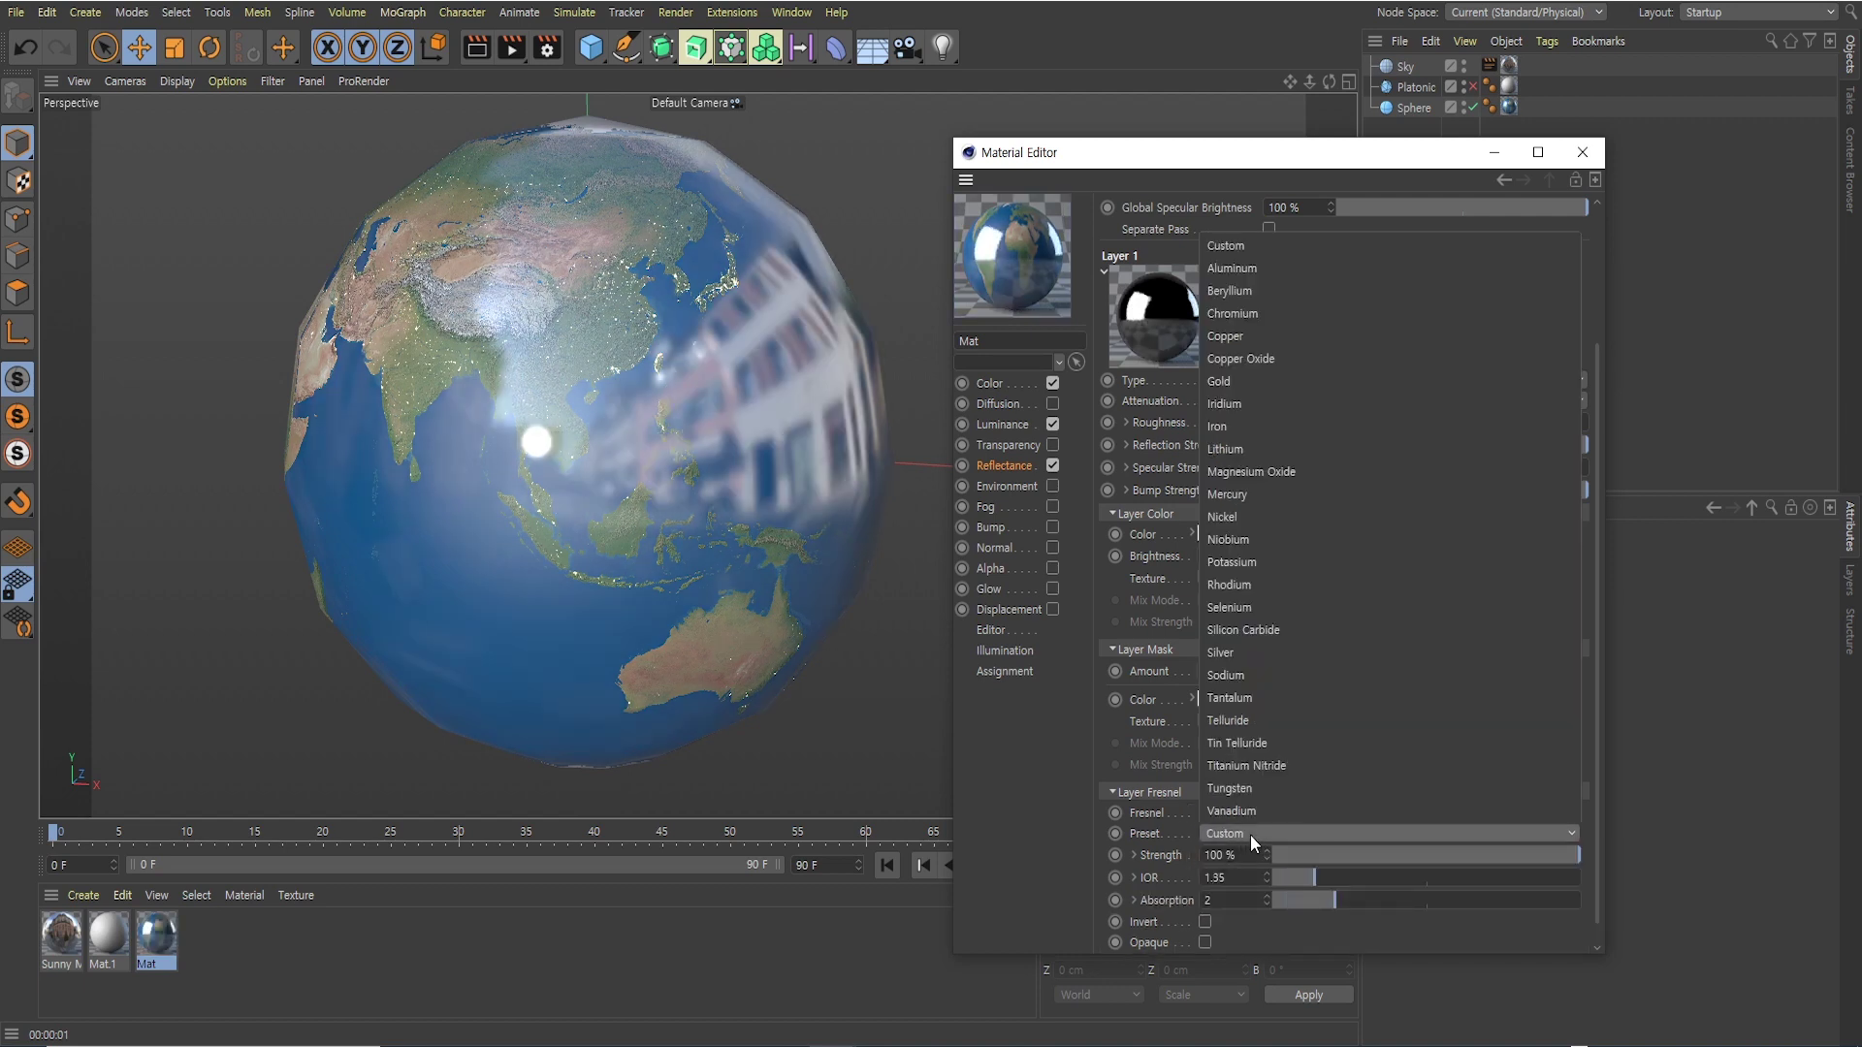
click(1235, 653)
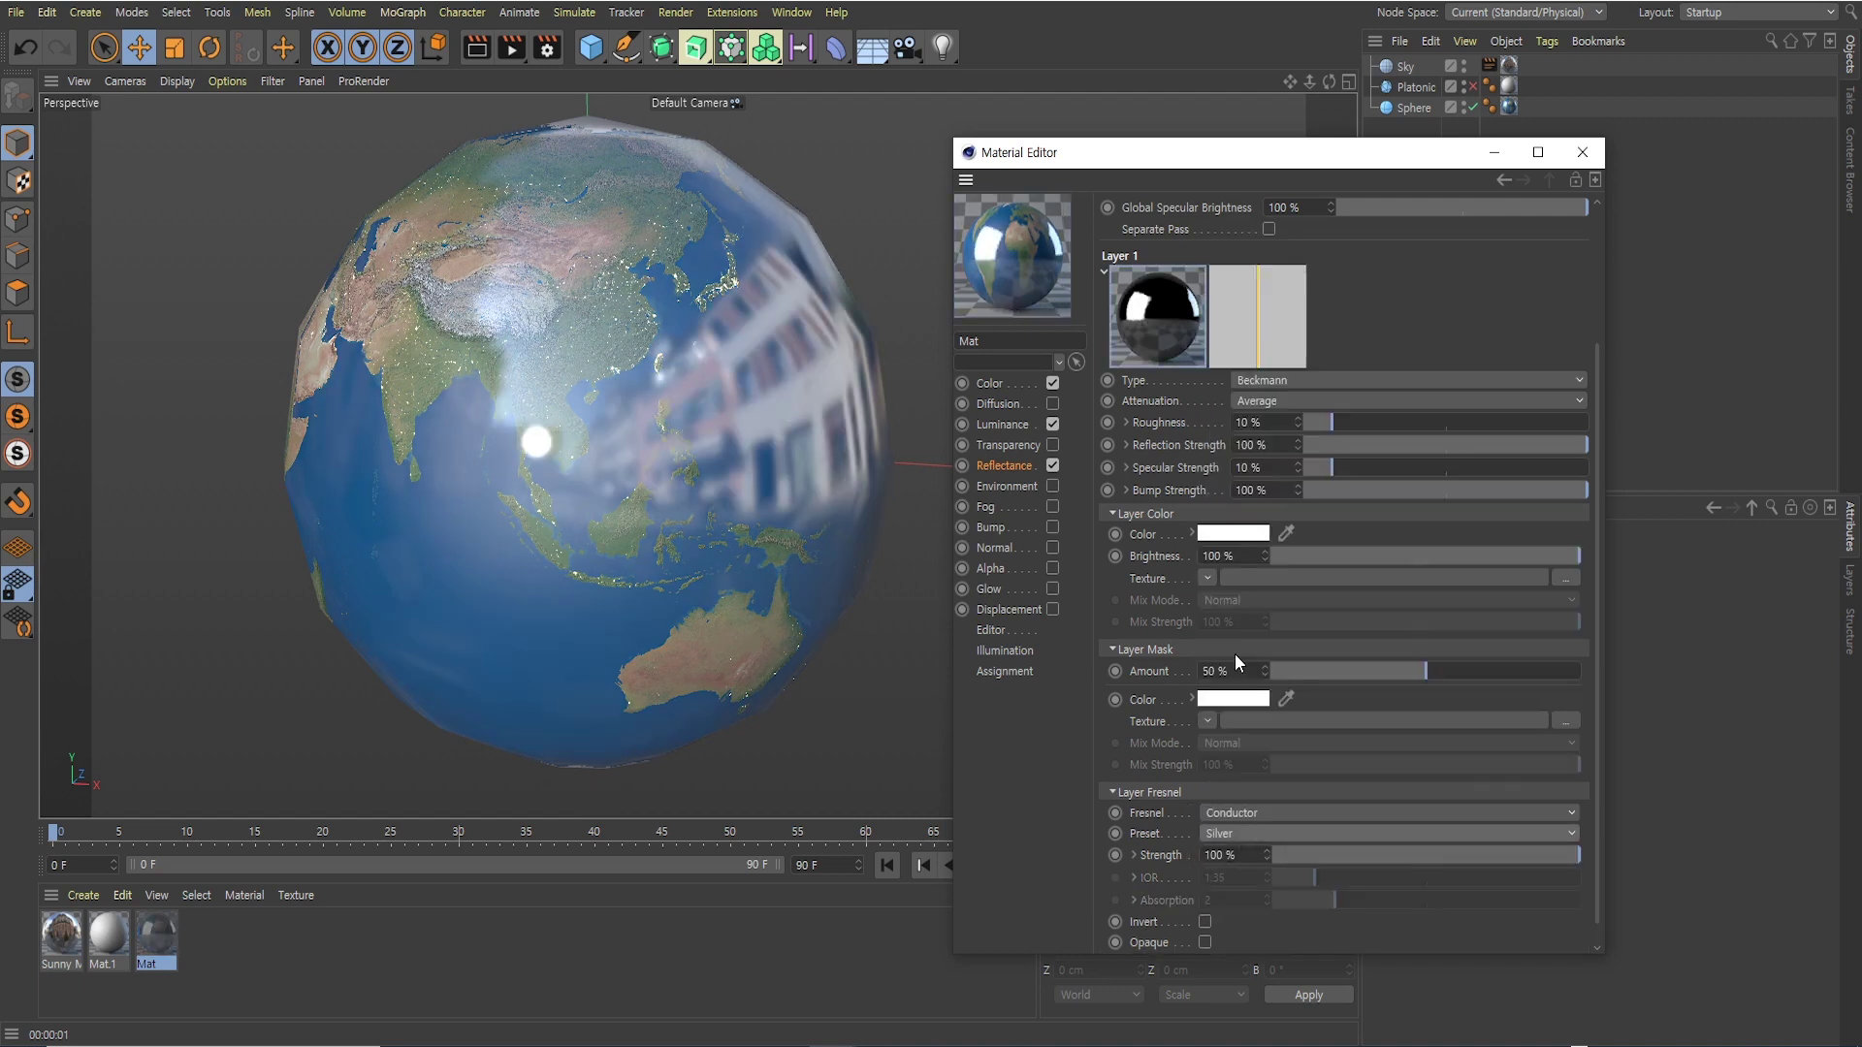
click(1282, 832)
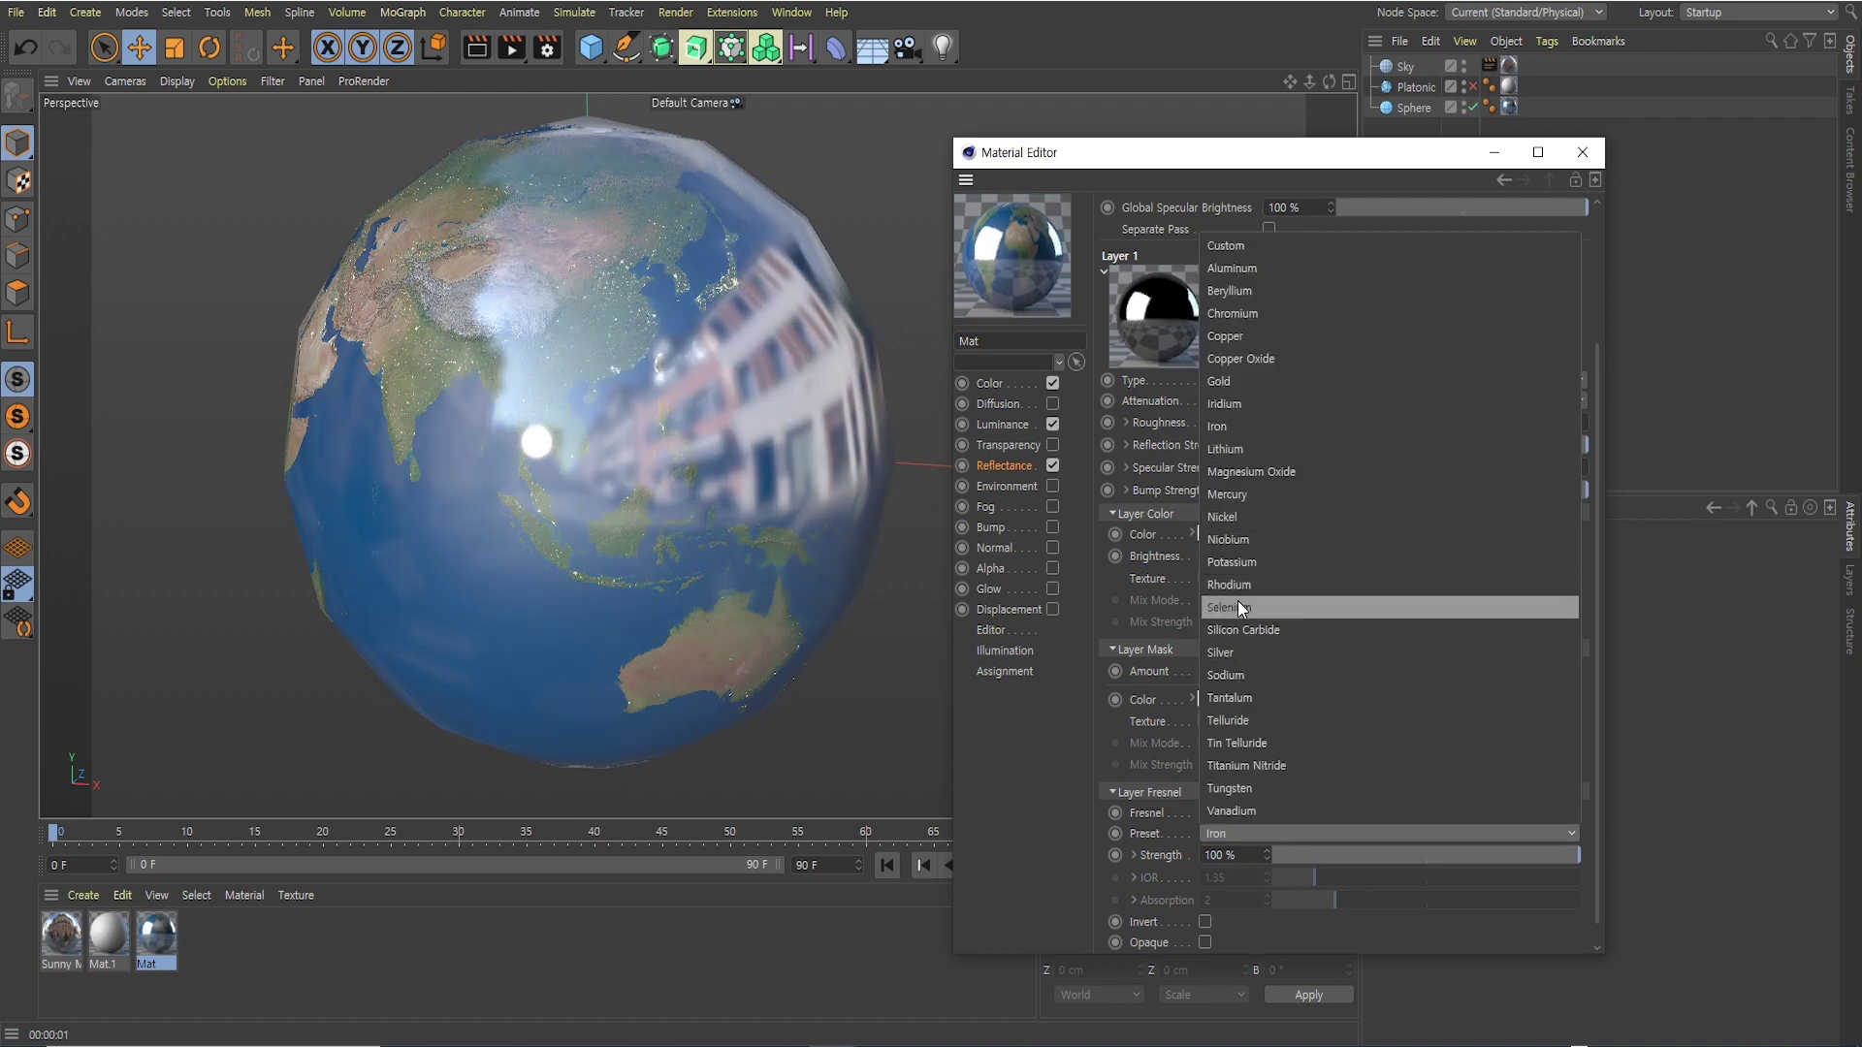
click(1231, 497)
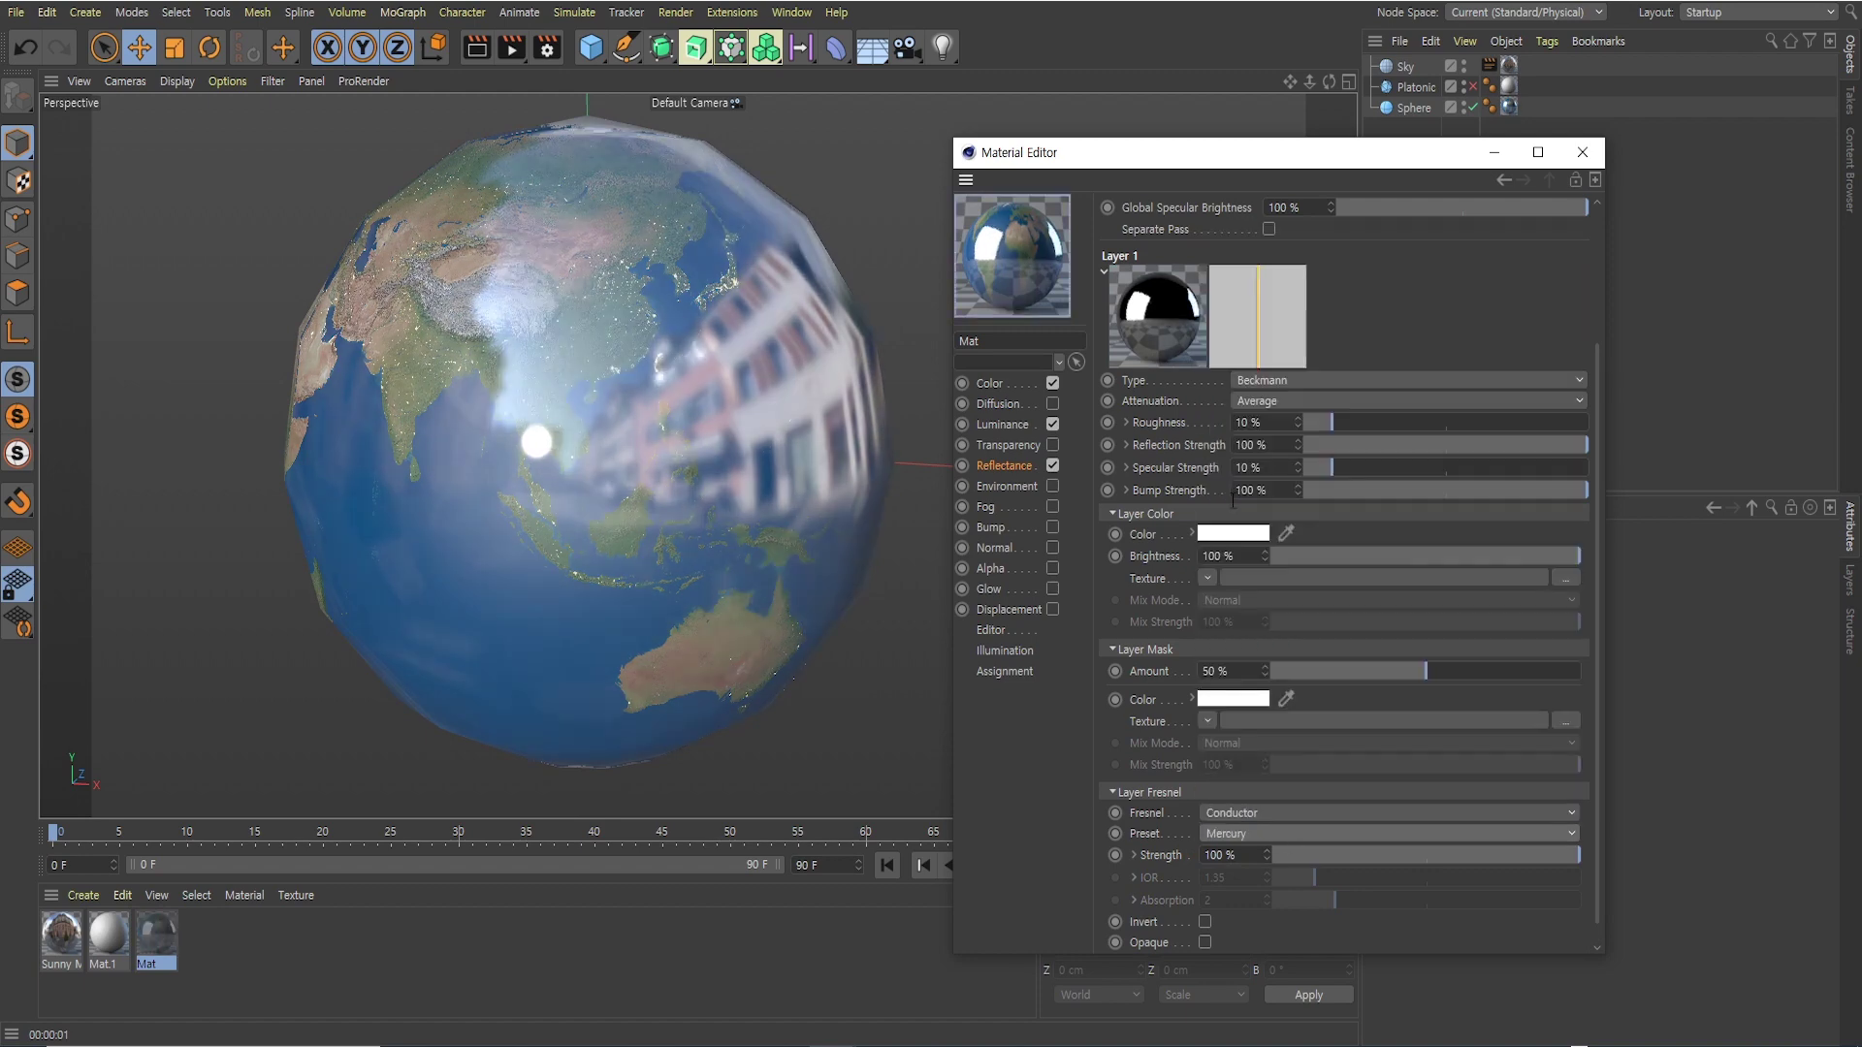
click(1272, 833)
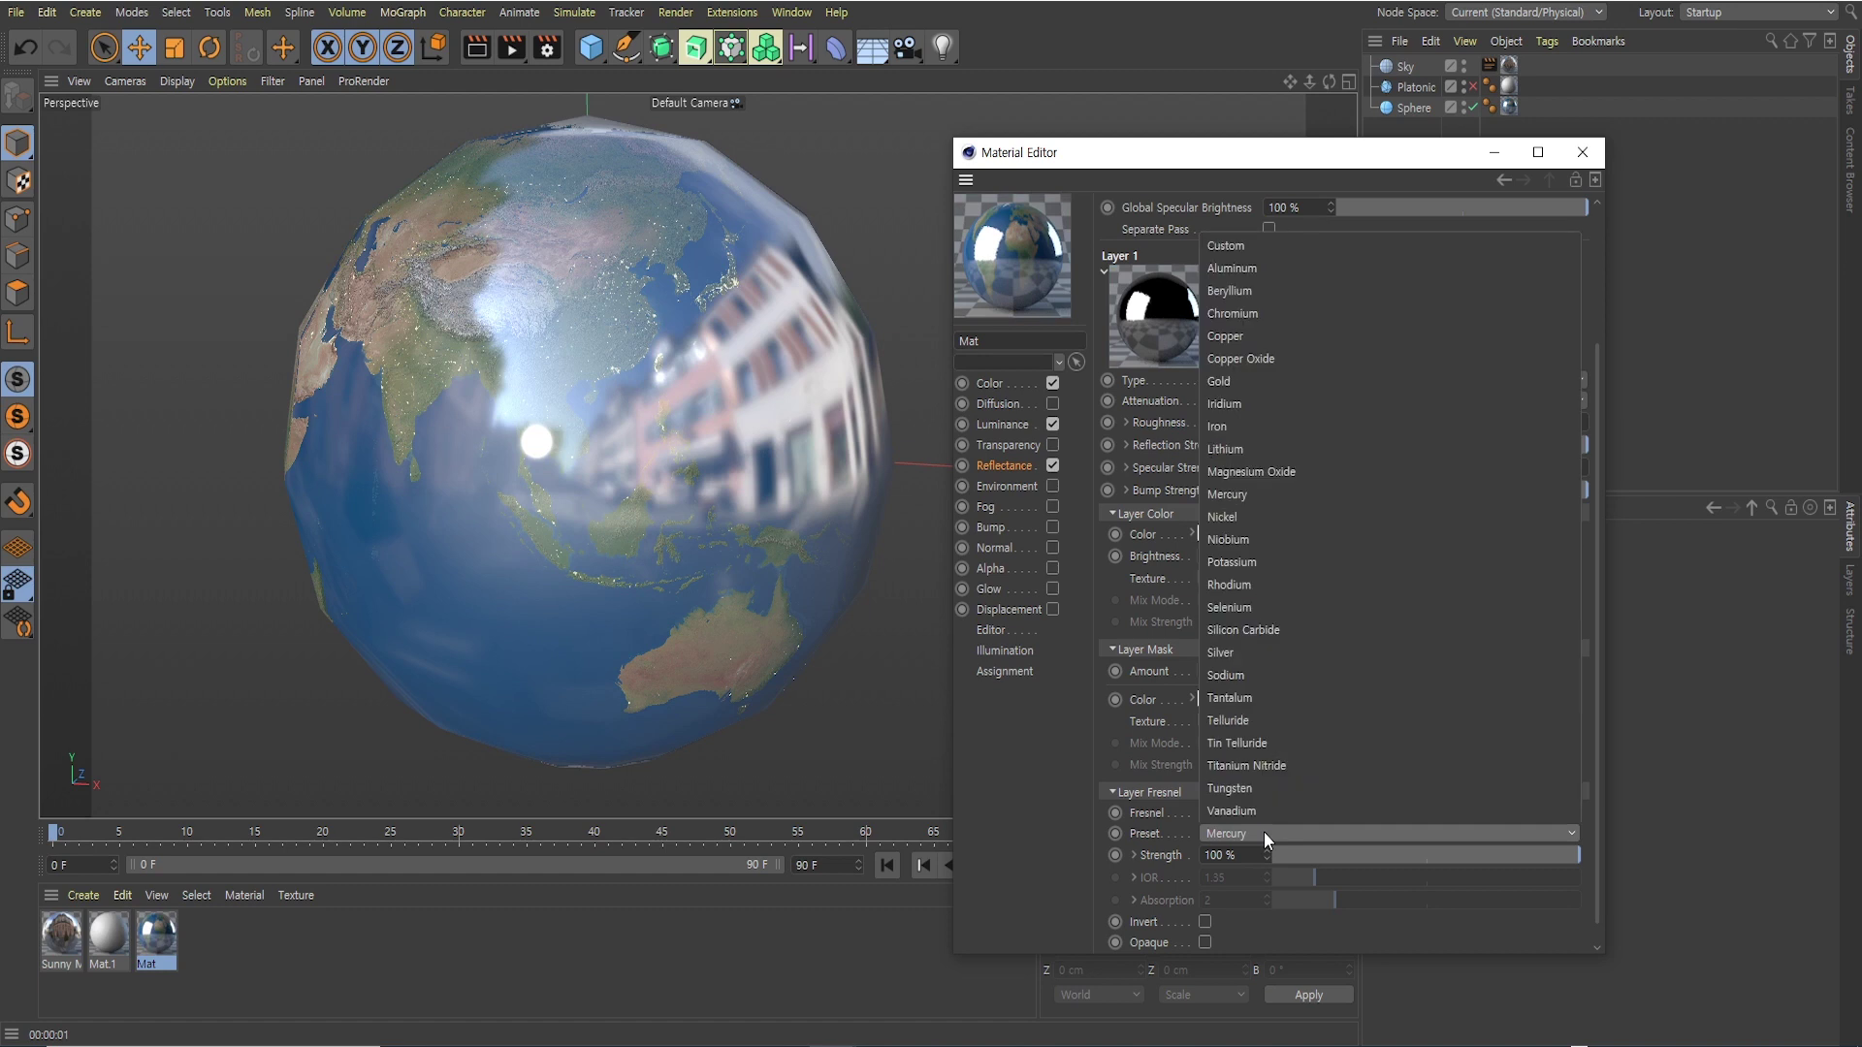
click(1218, 380)
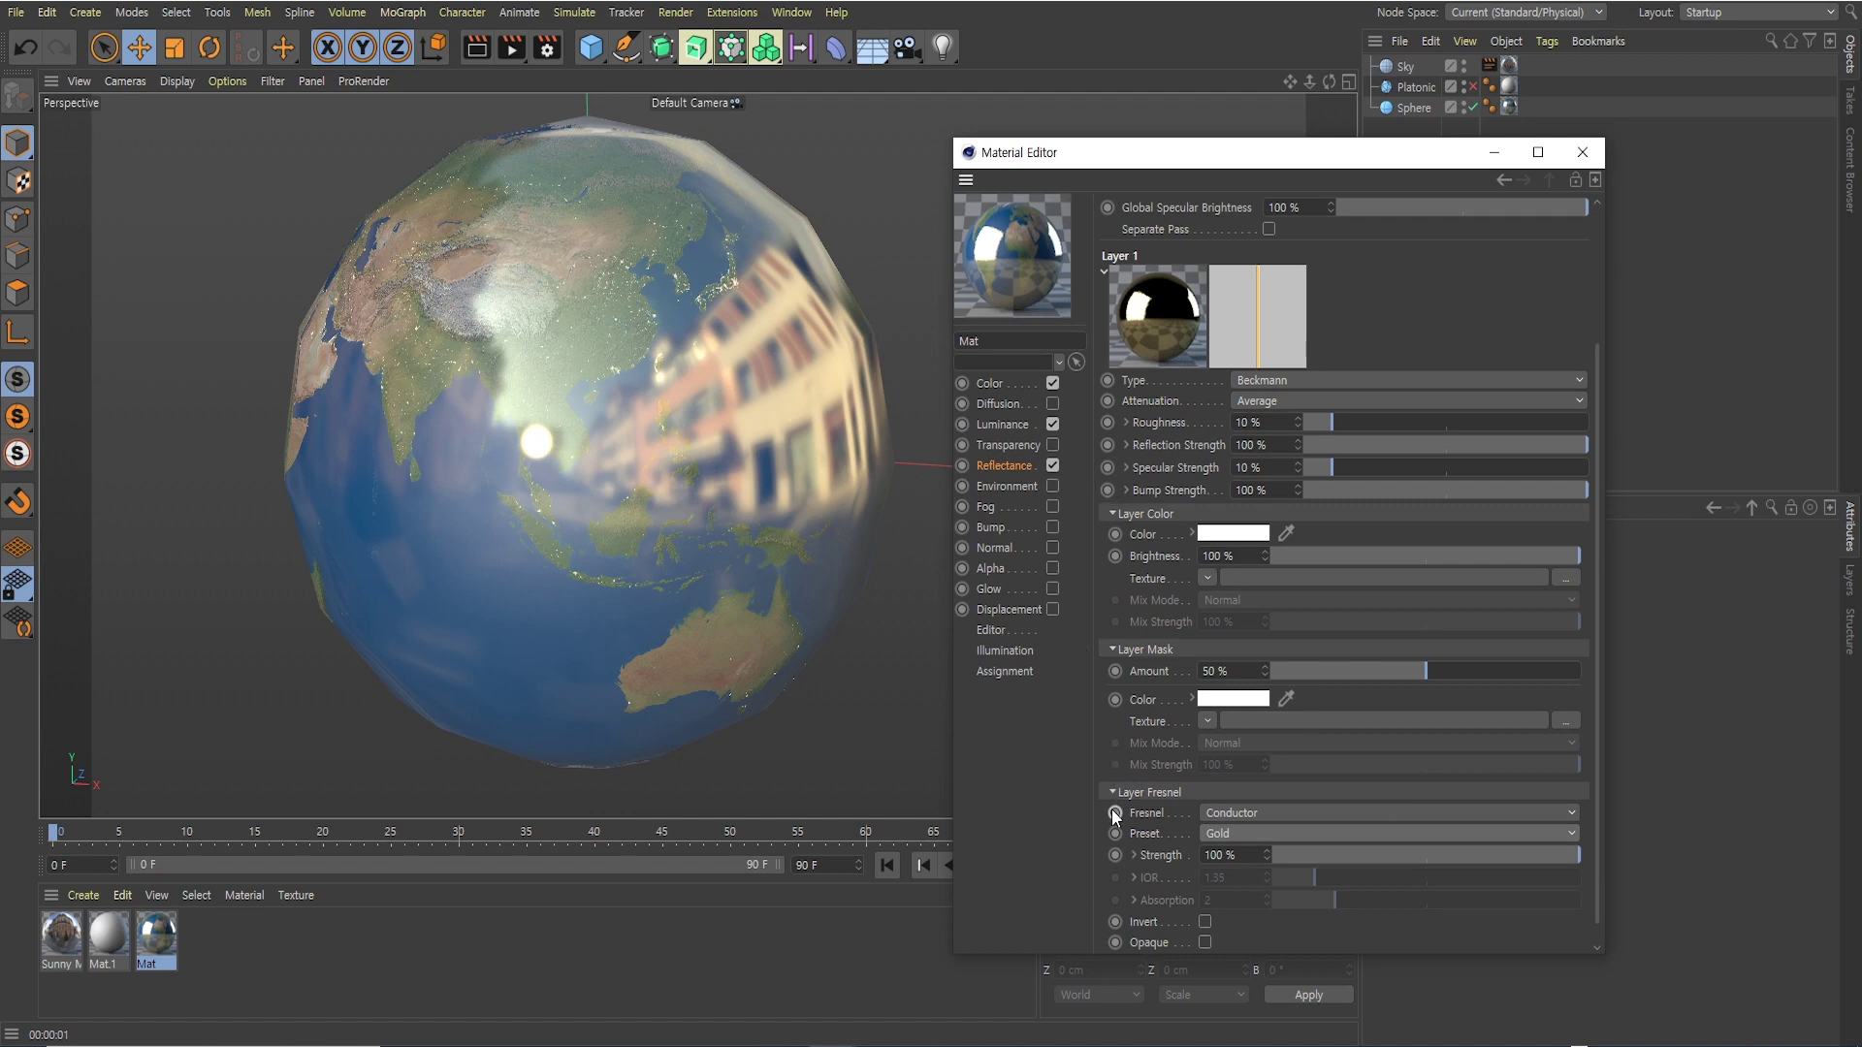
Set the Fresnel back to None and enable the material's Environment channel
click(1242, 811)
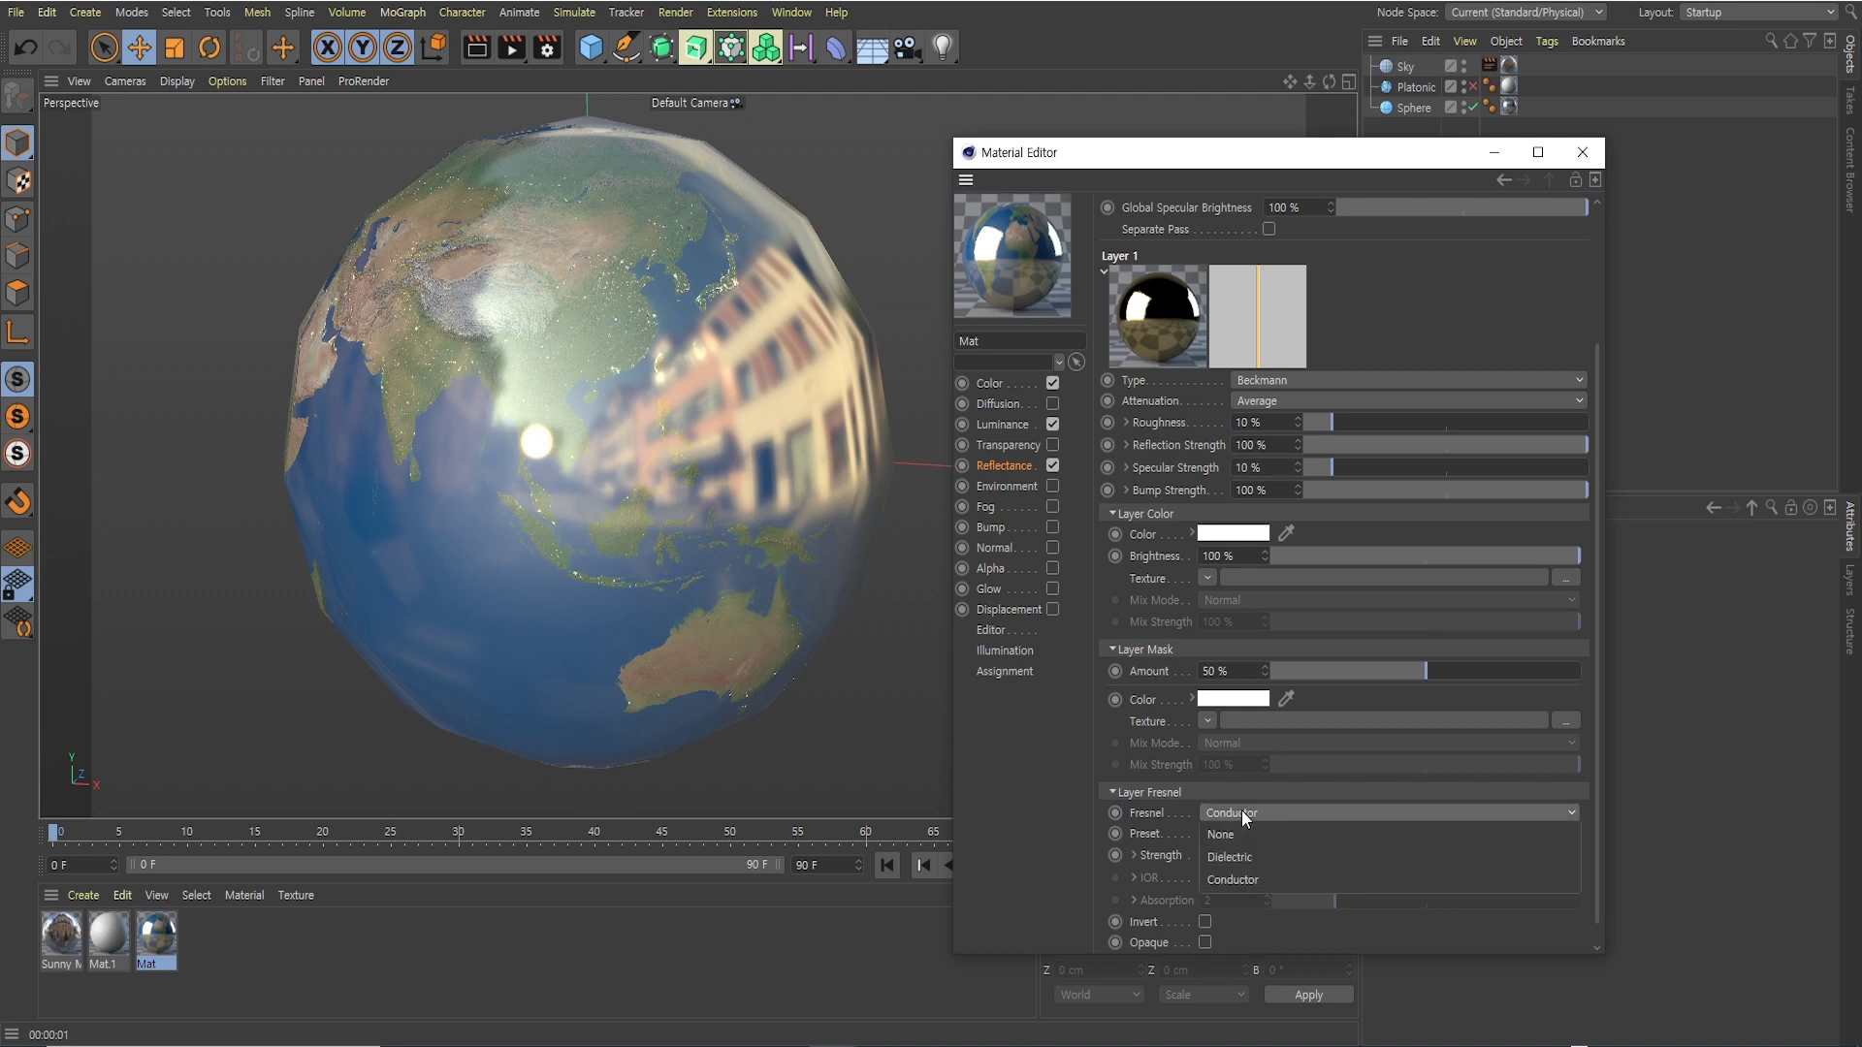
click(1230, 834)
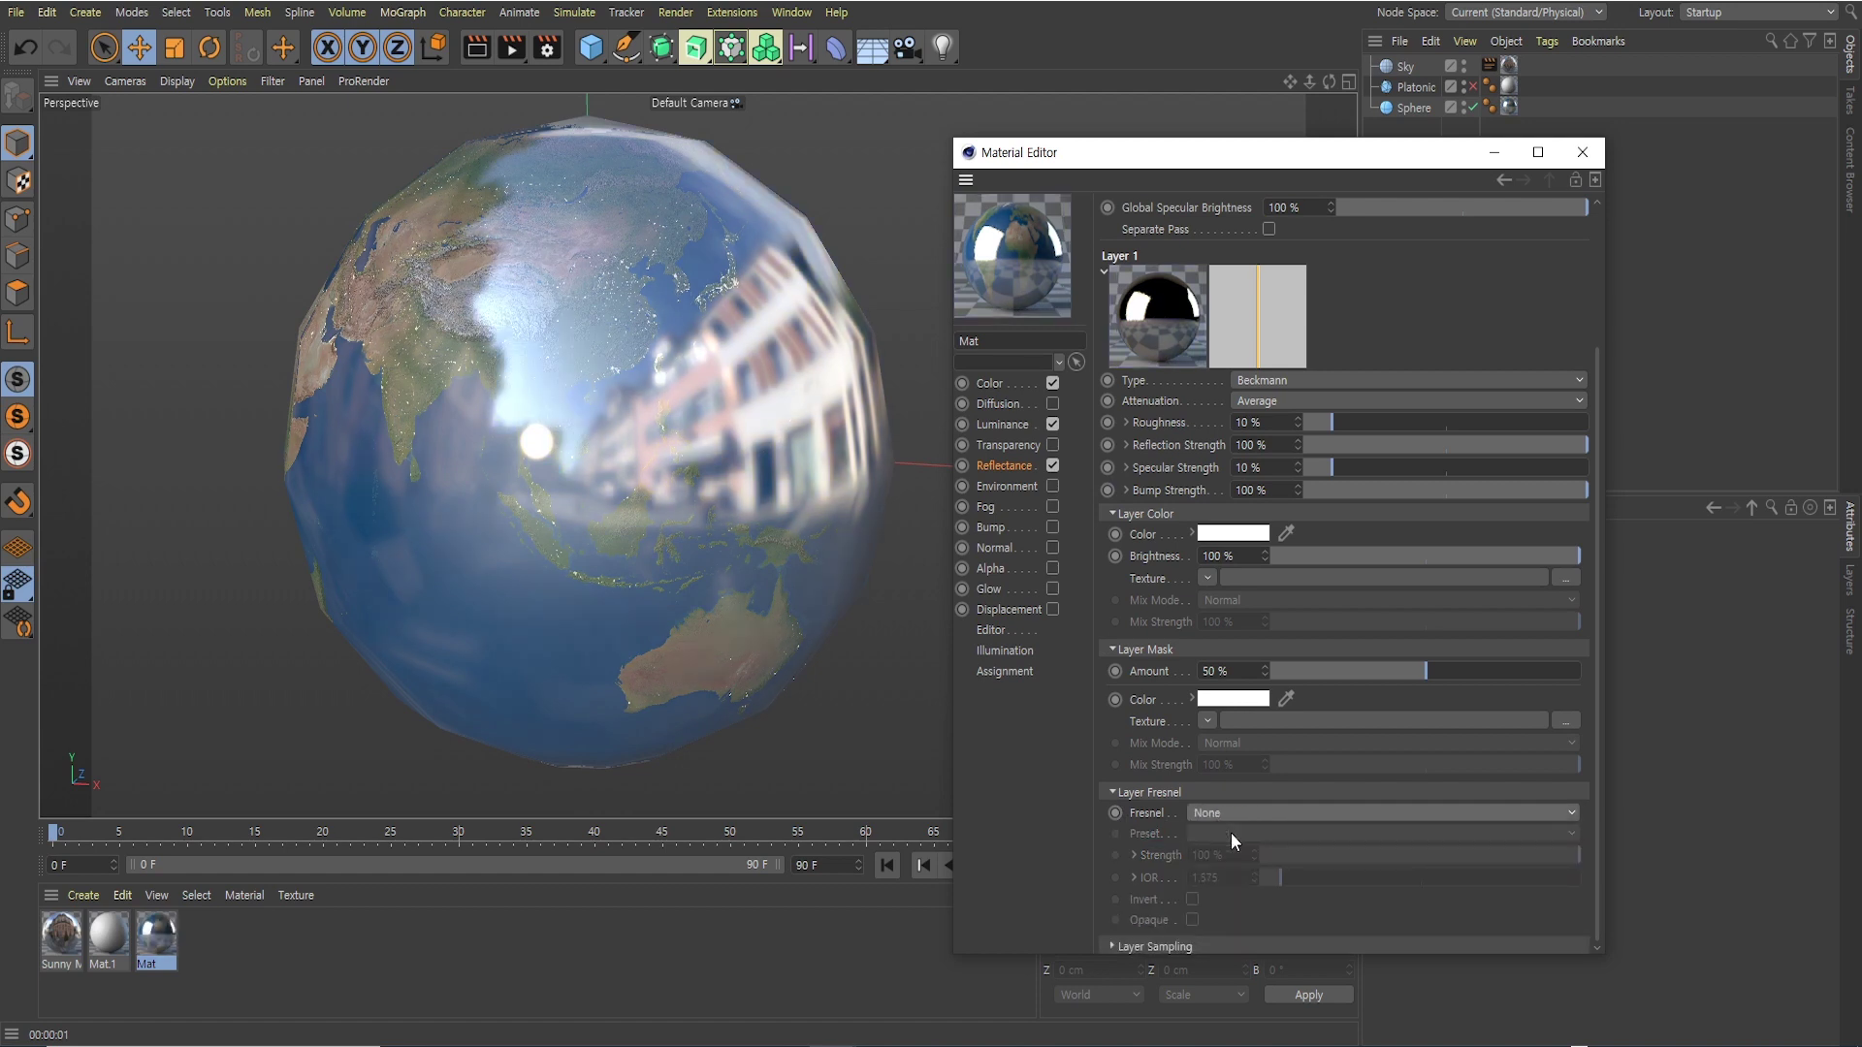
scroll(1464, 832, up, 3)
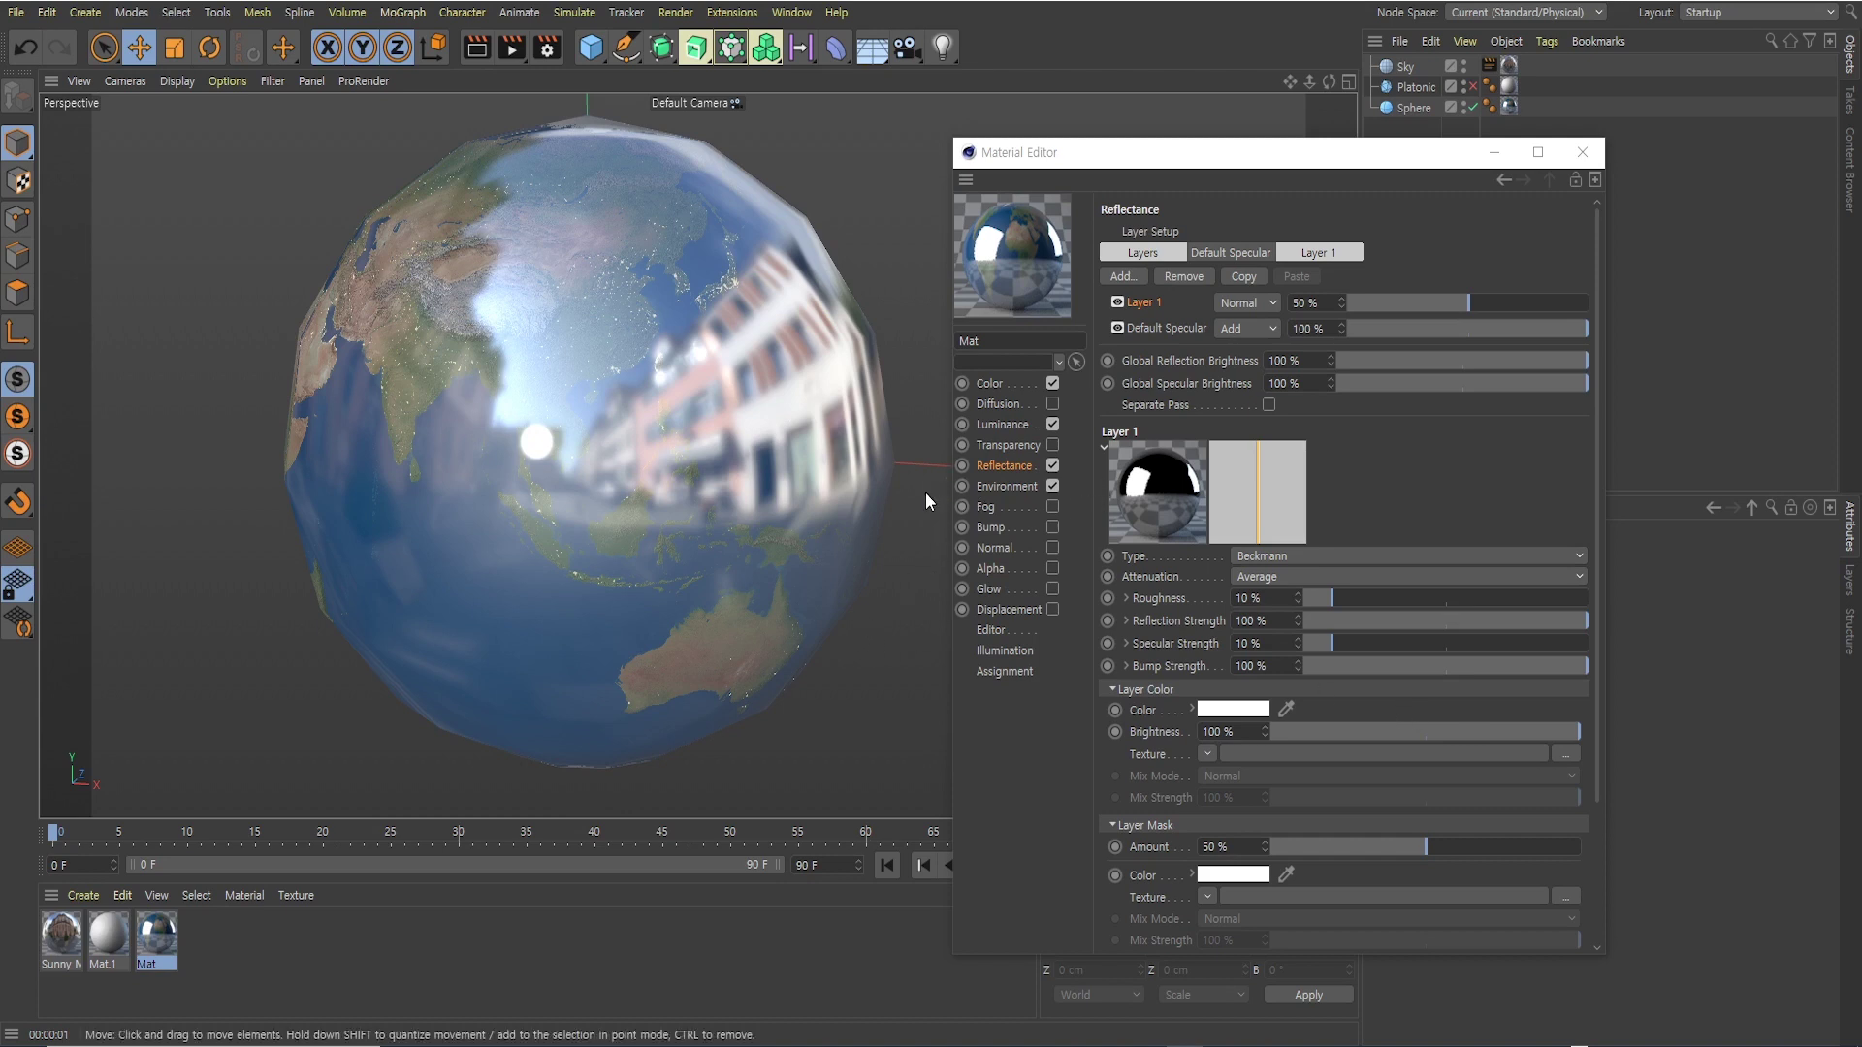
click(1022, 484)
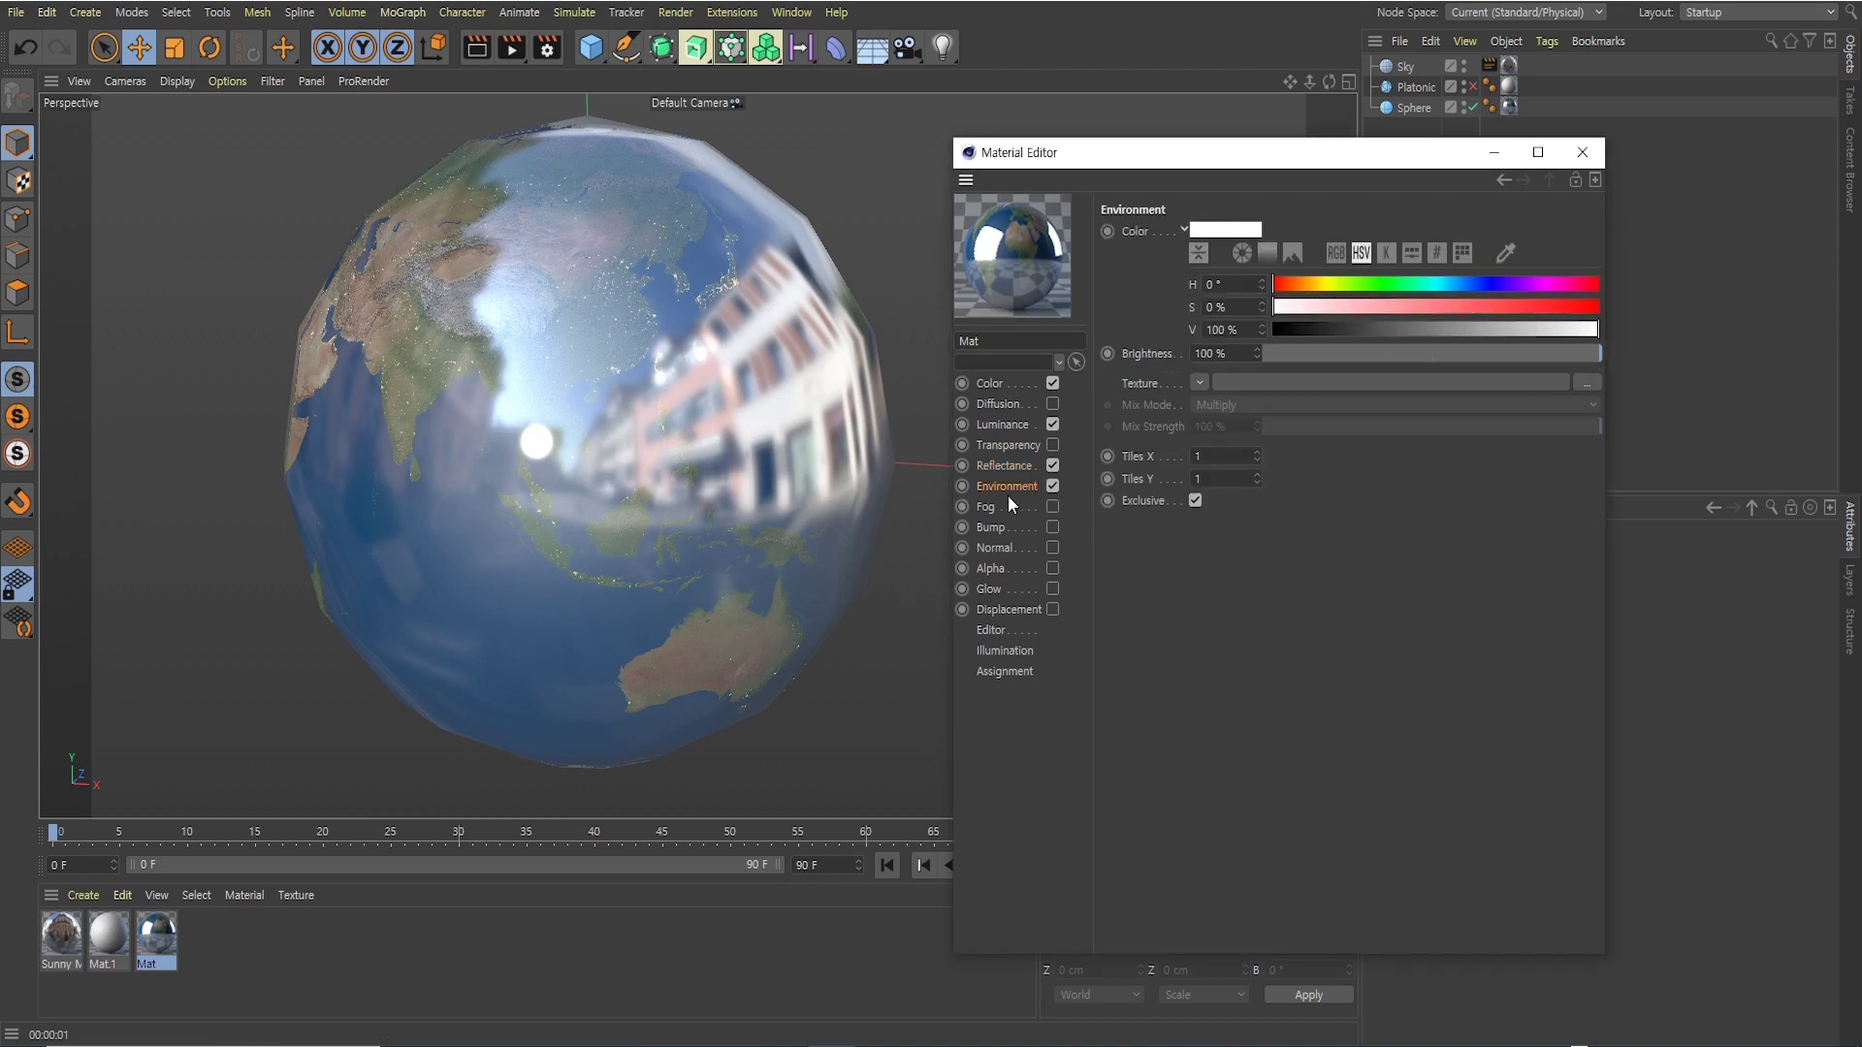
Toggle the Sky's visibility and render the reflective globe from a higher angle
drag(1191, 165, 1173, 365)
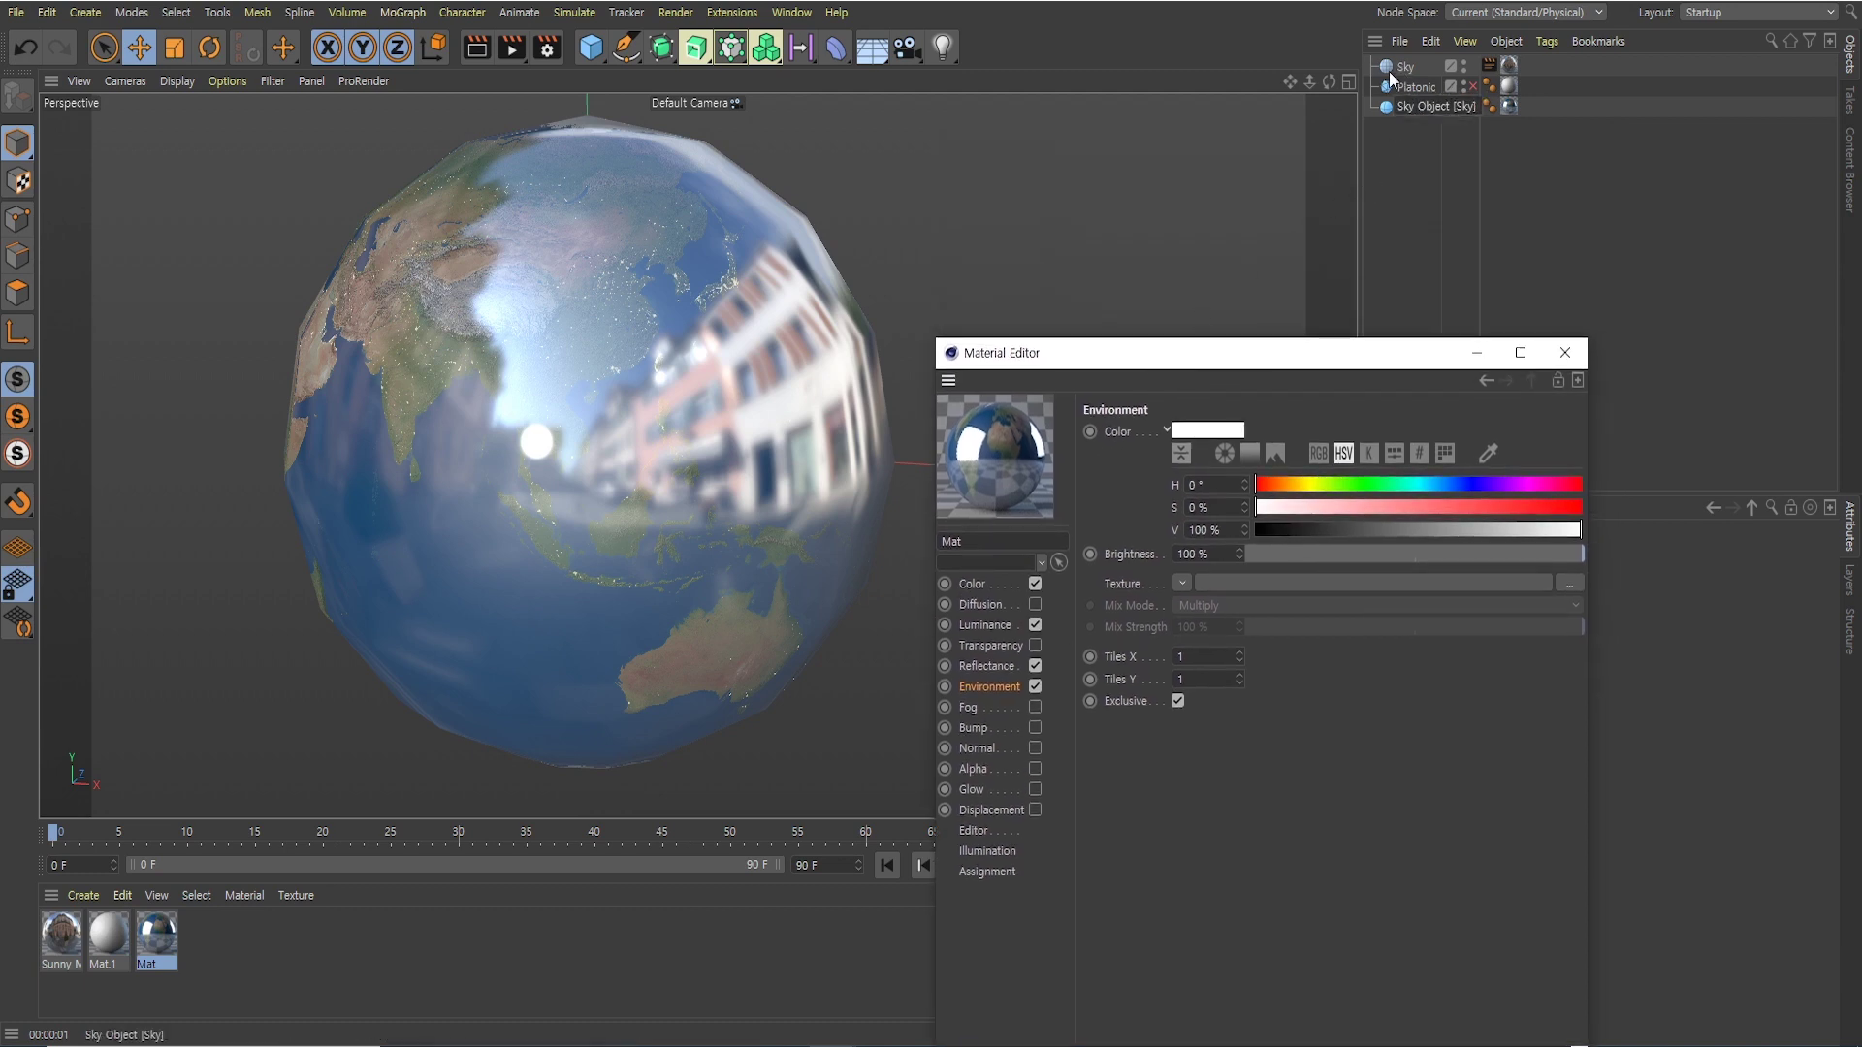
click(1464, 64)
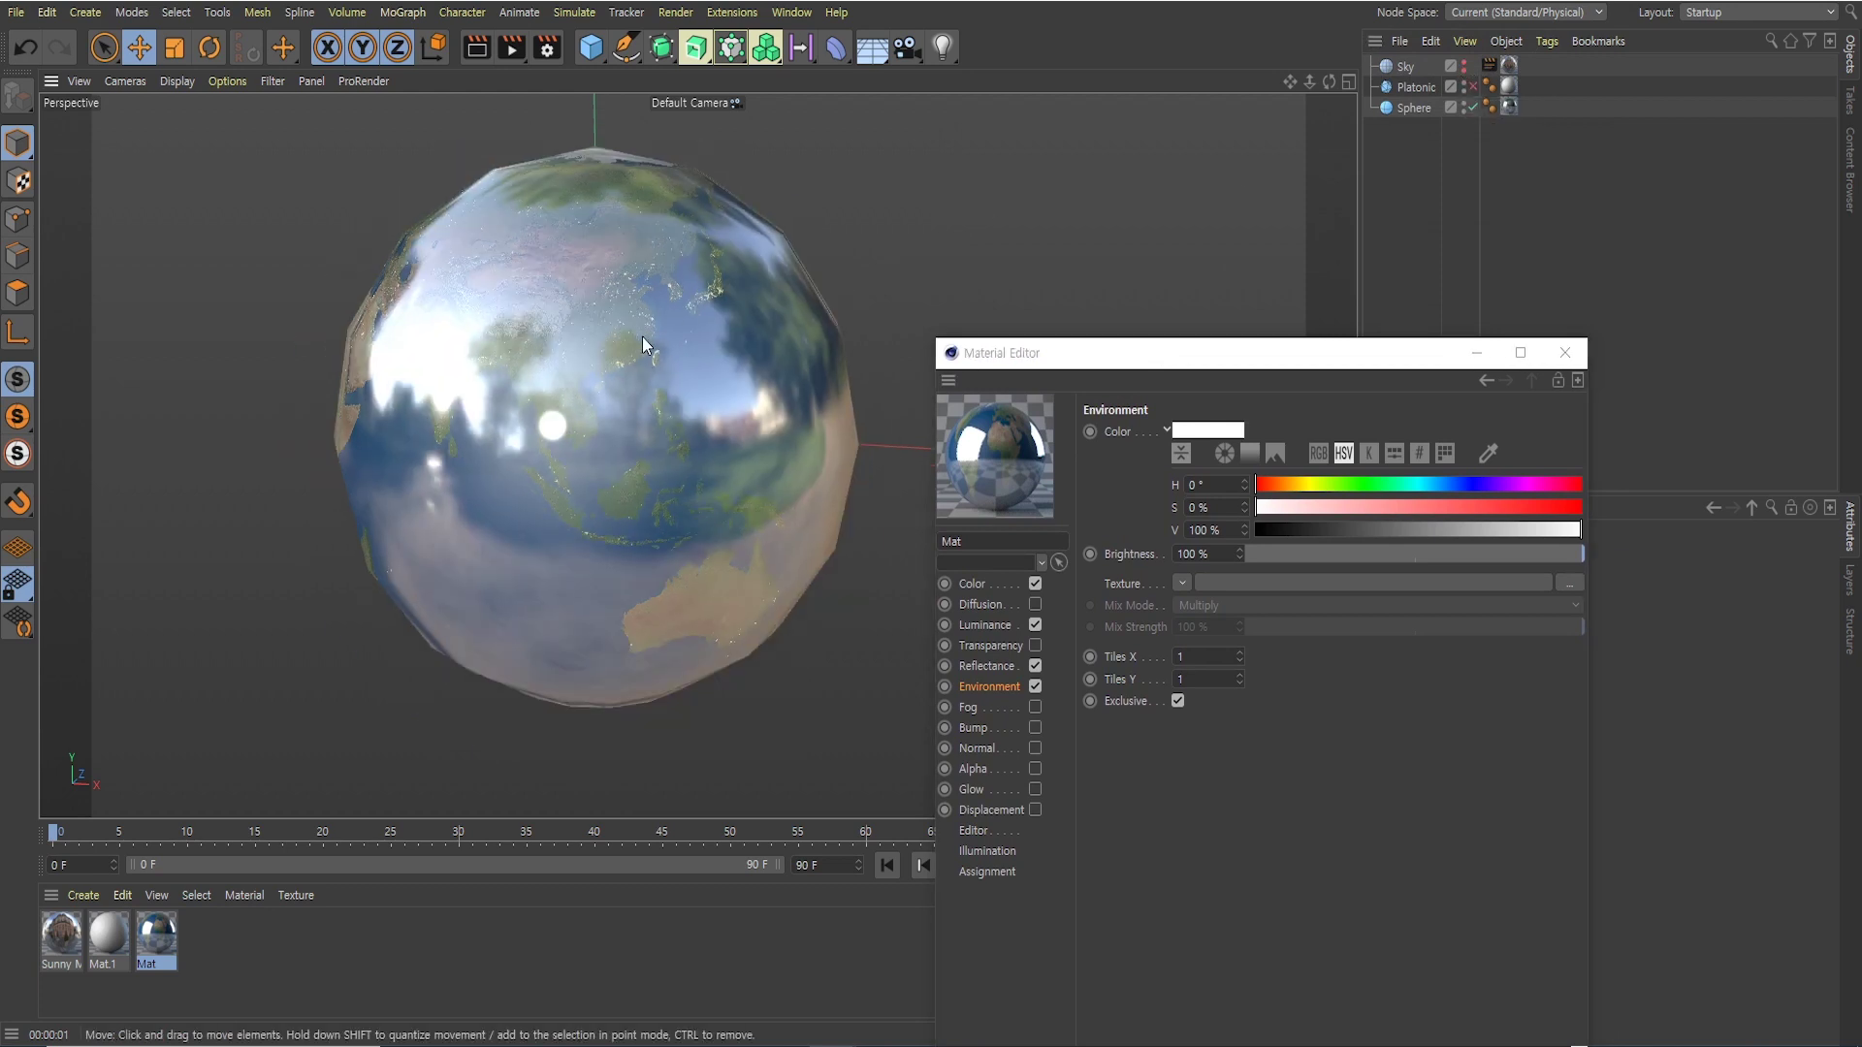
alt+drag(642, 335, 671, 409)
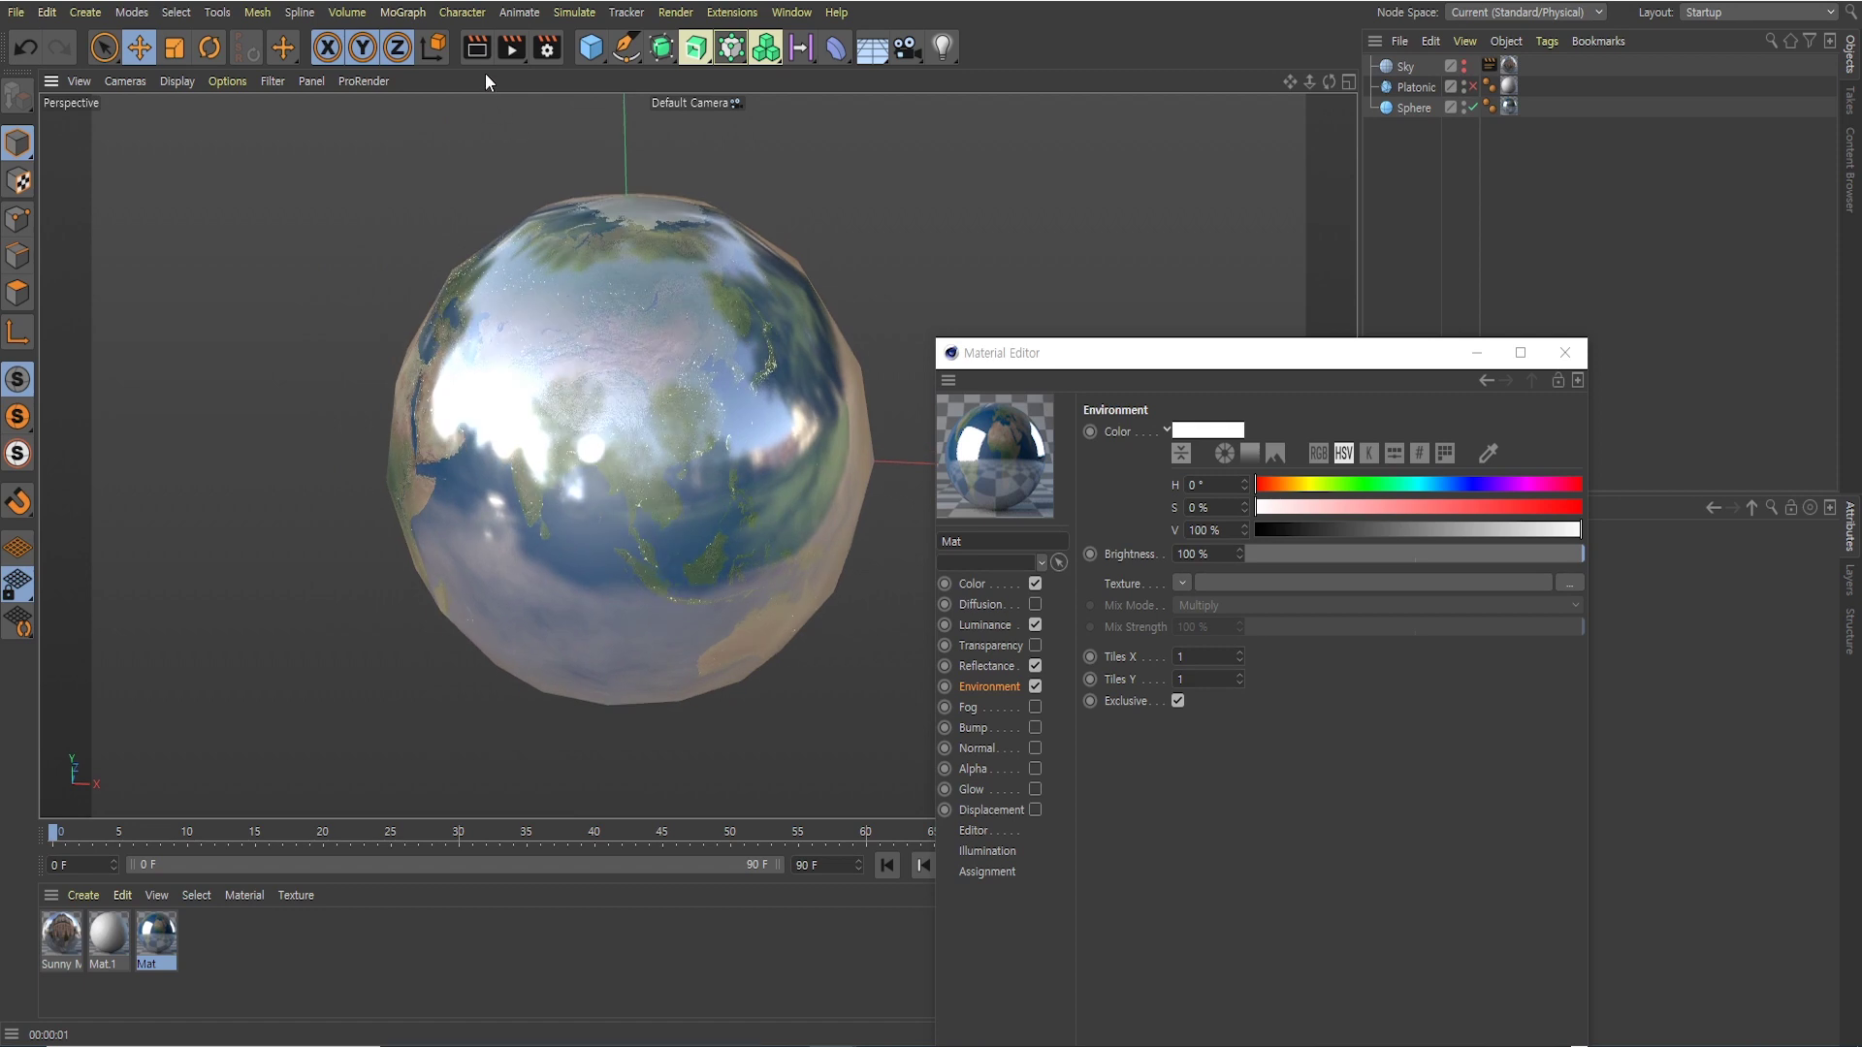
click(486, 58)
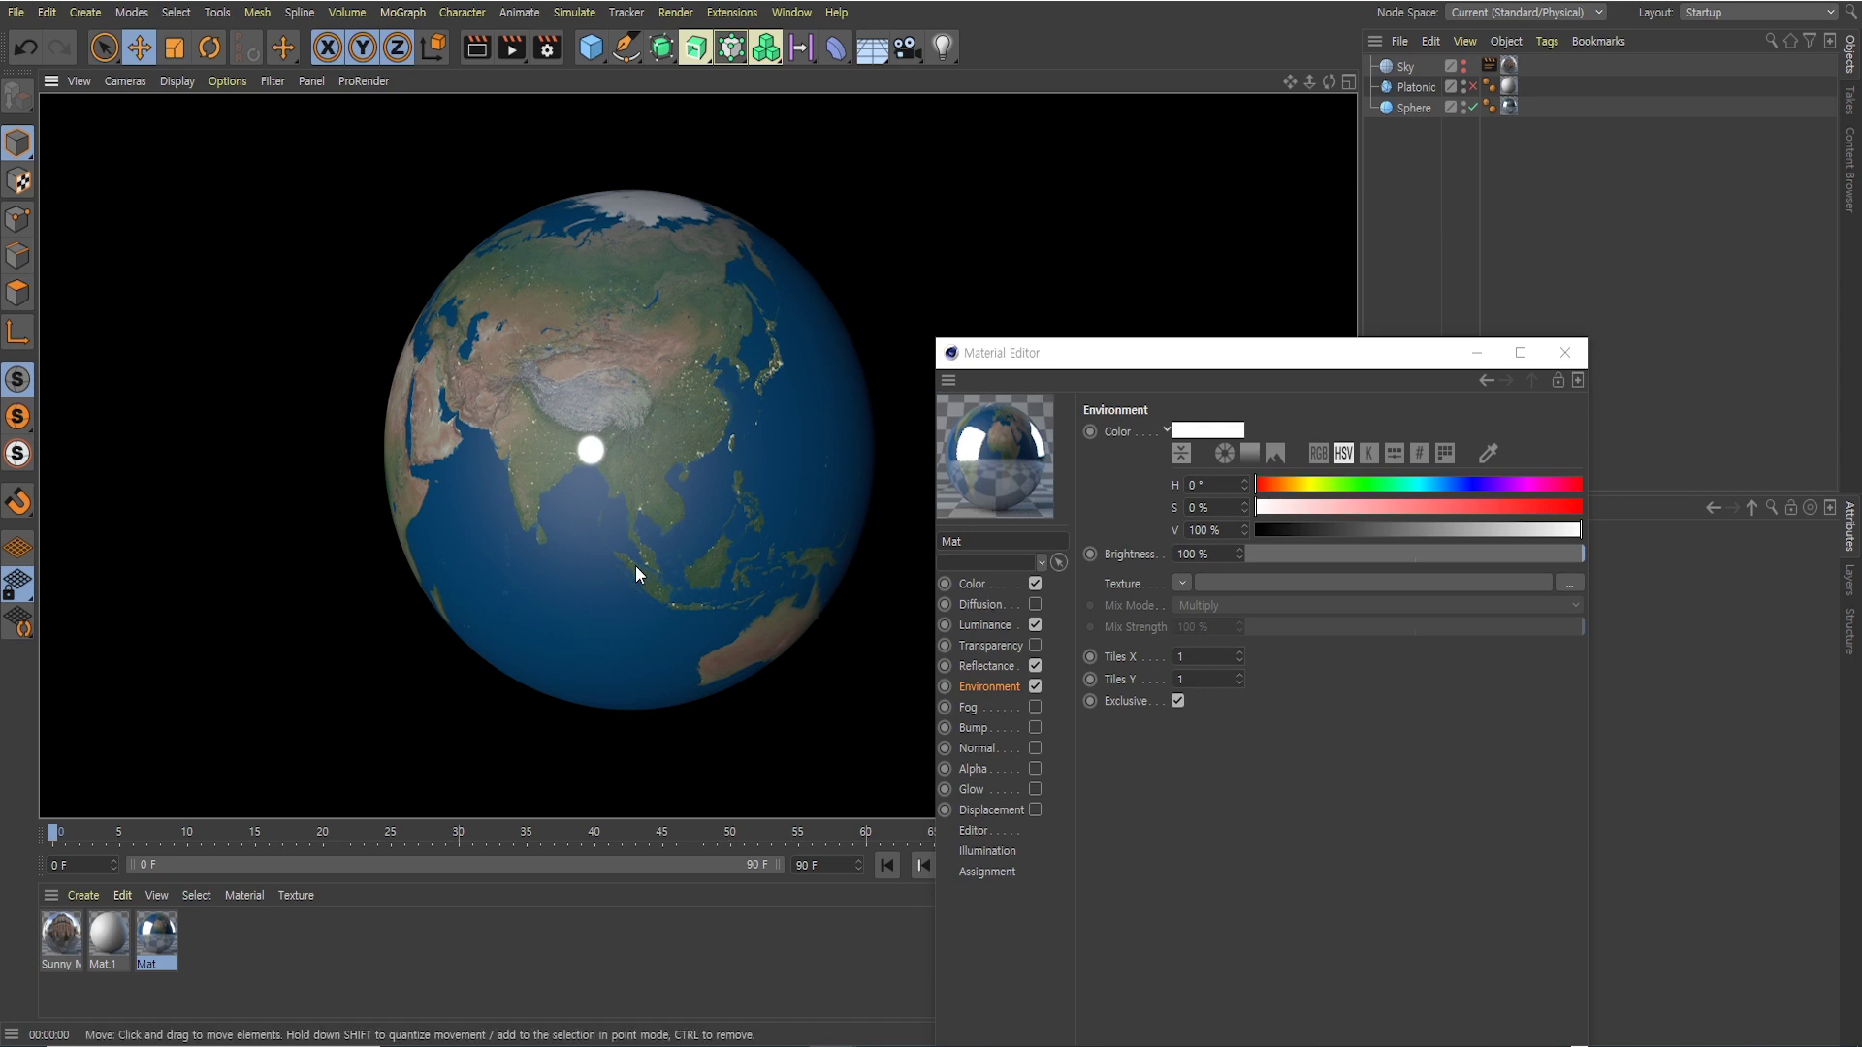
Disable Reflectance, re-render the plain globe, and tilt the view toward the north pole
click(1036, 664)
click(476, 46)
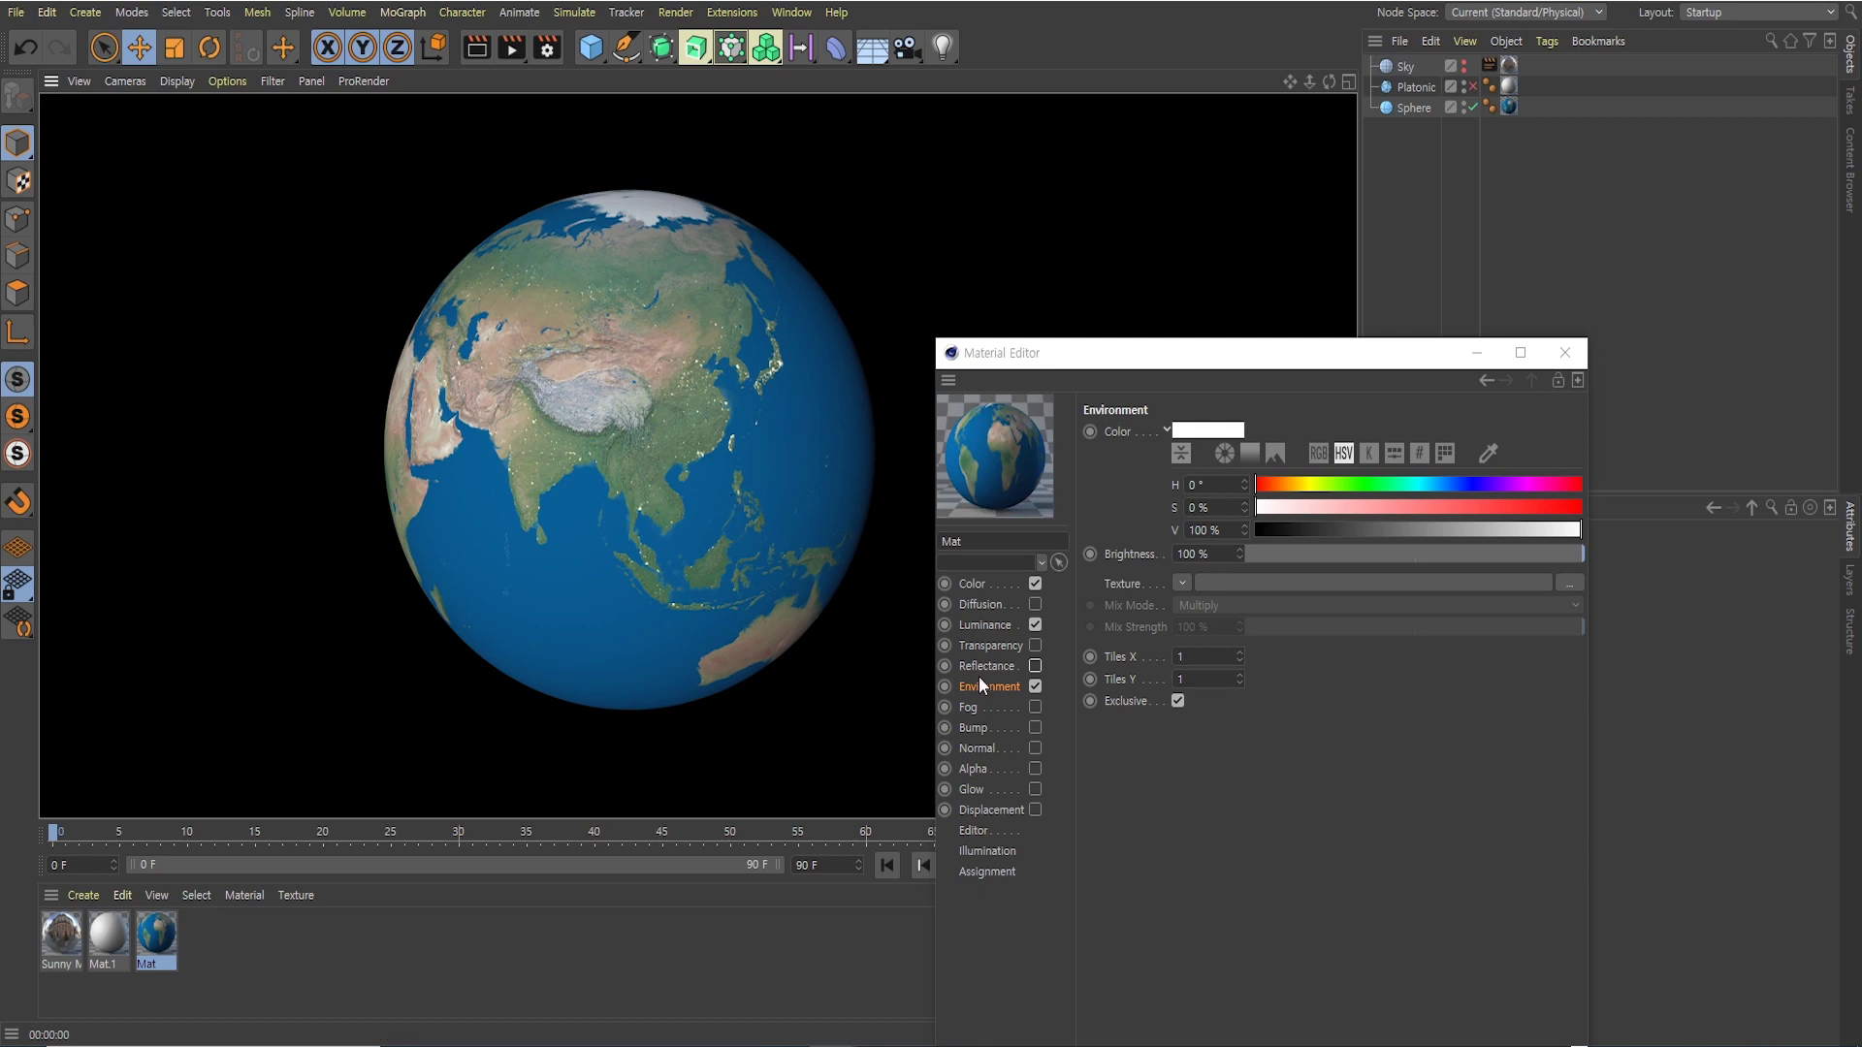
click(678, 408)
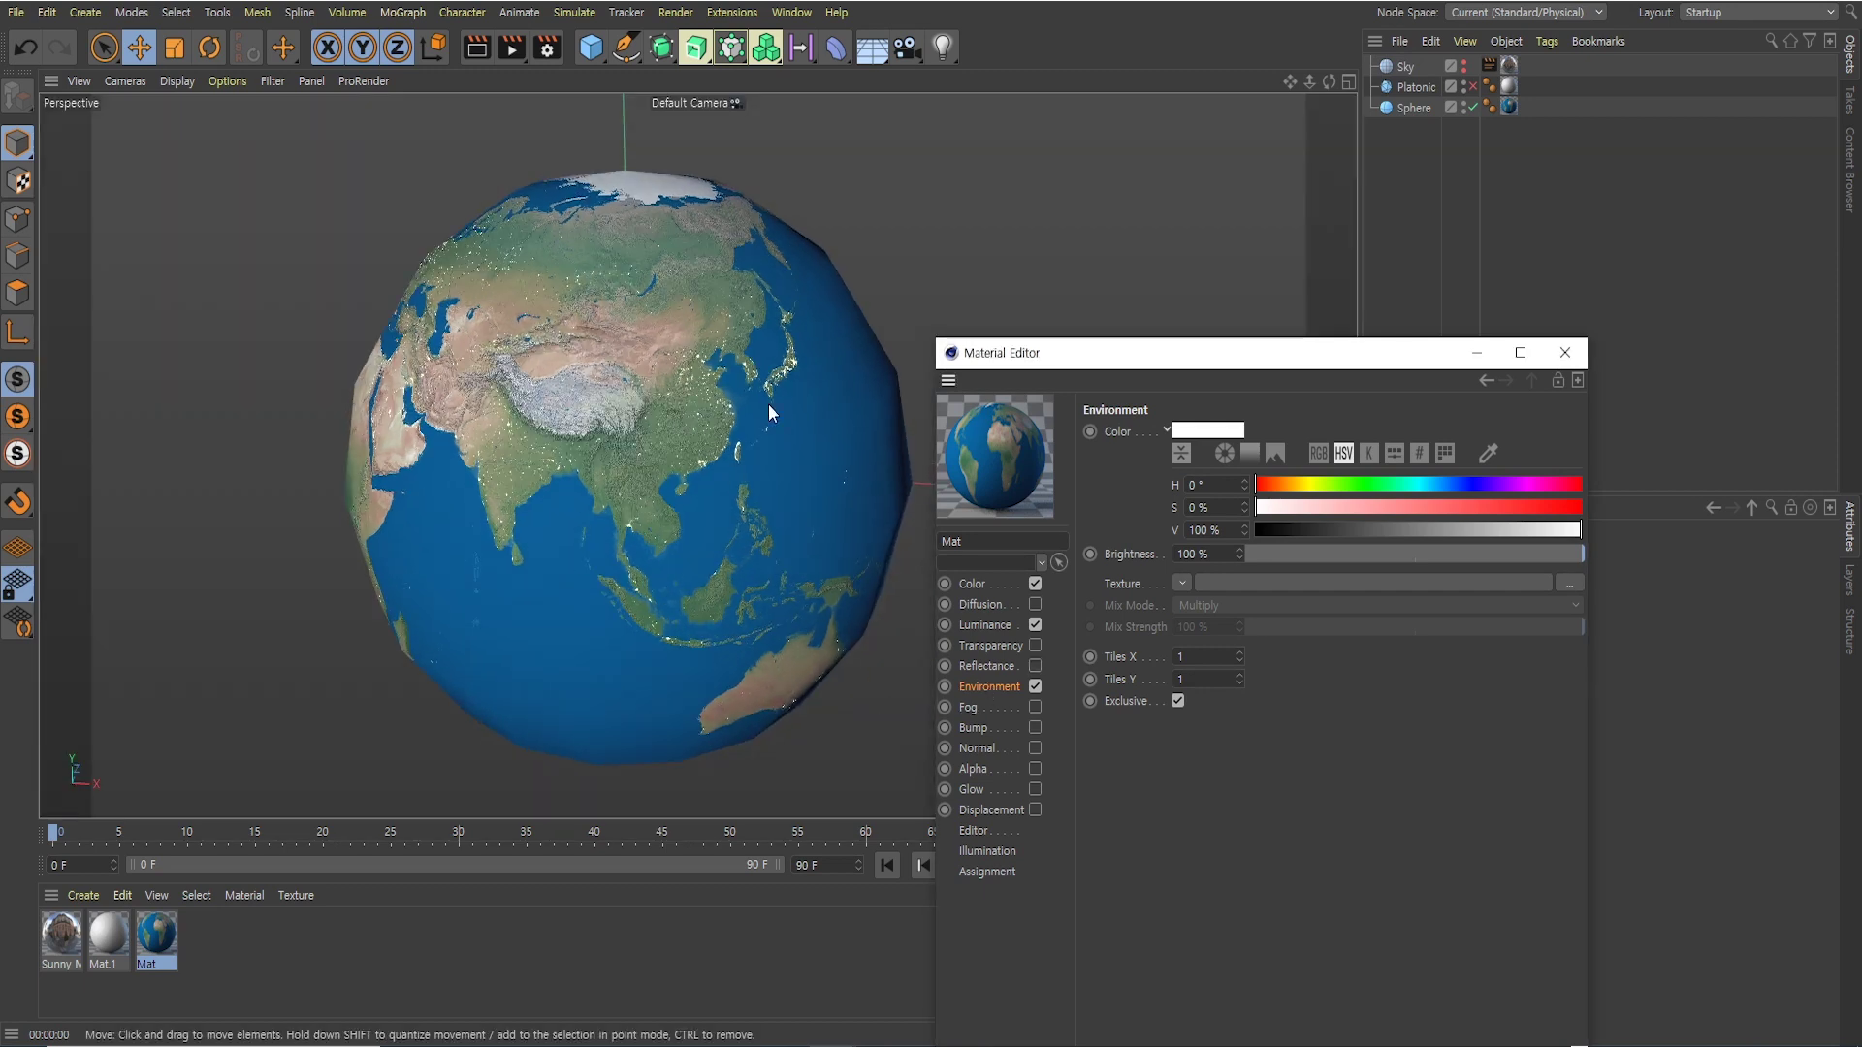
alt+drag(770, 428, 623, 469)
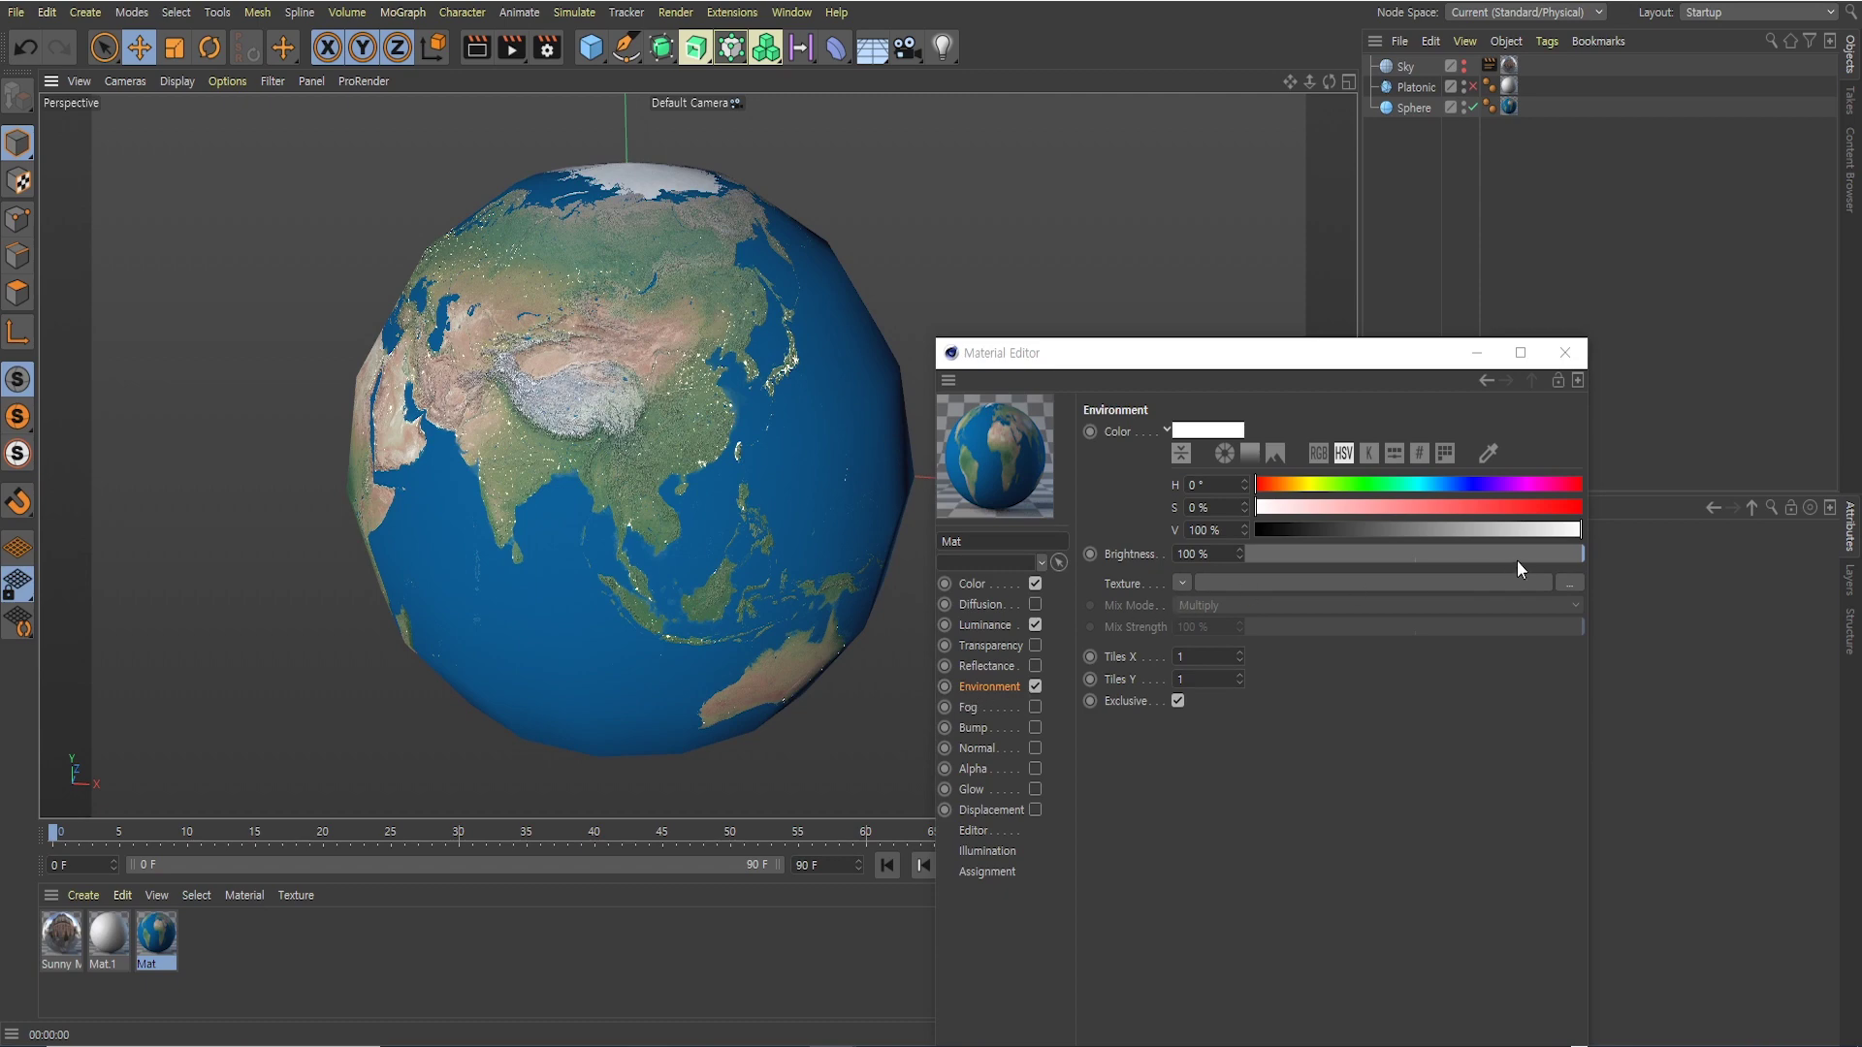
Load environment_3.jpg as the Environment channel texture
click(1570, 582)
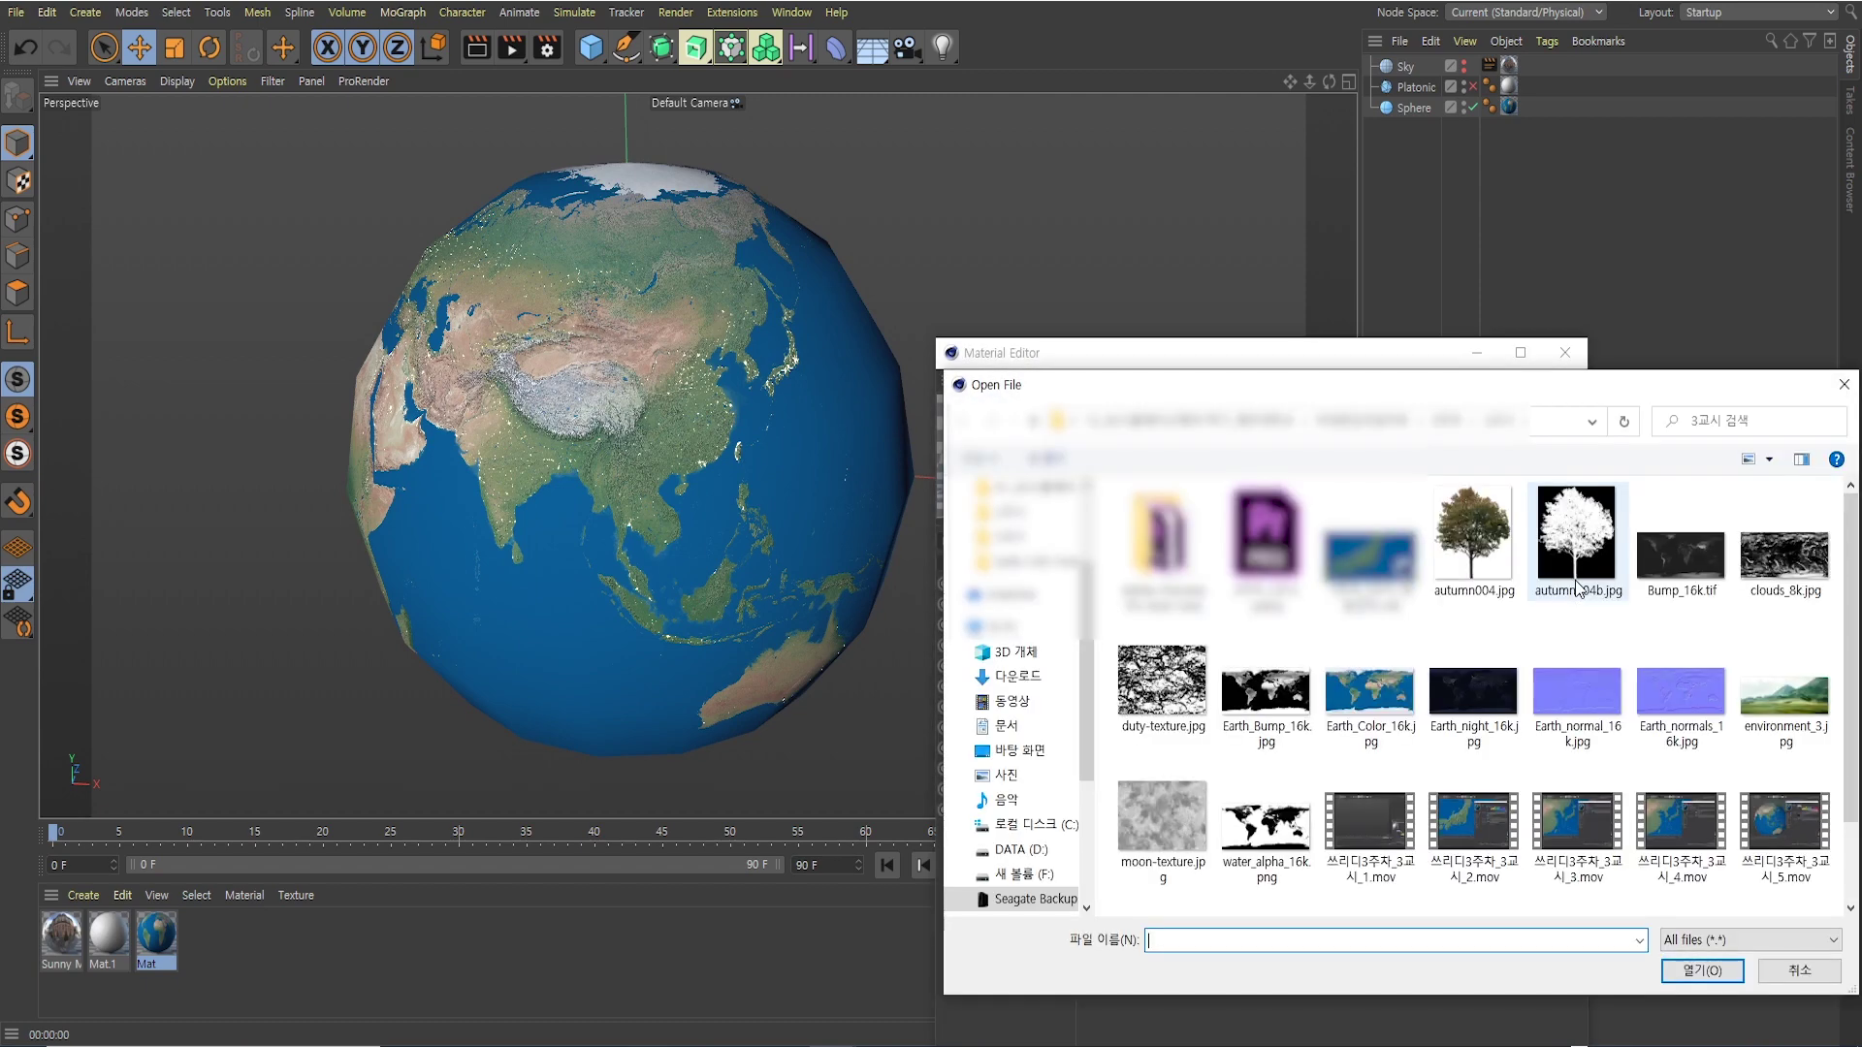
click(1765, 715)
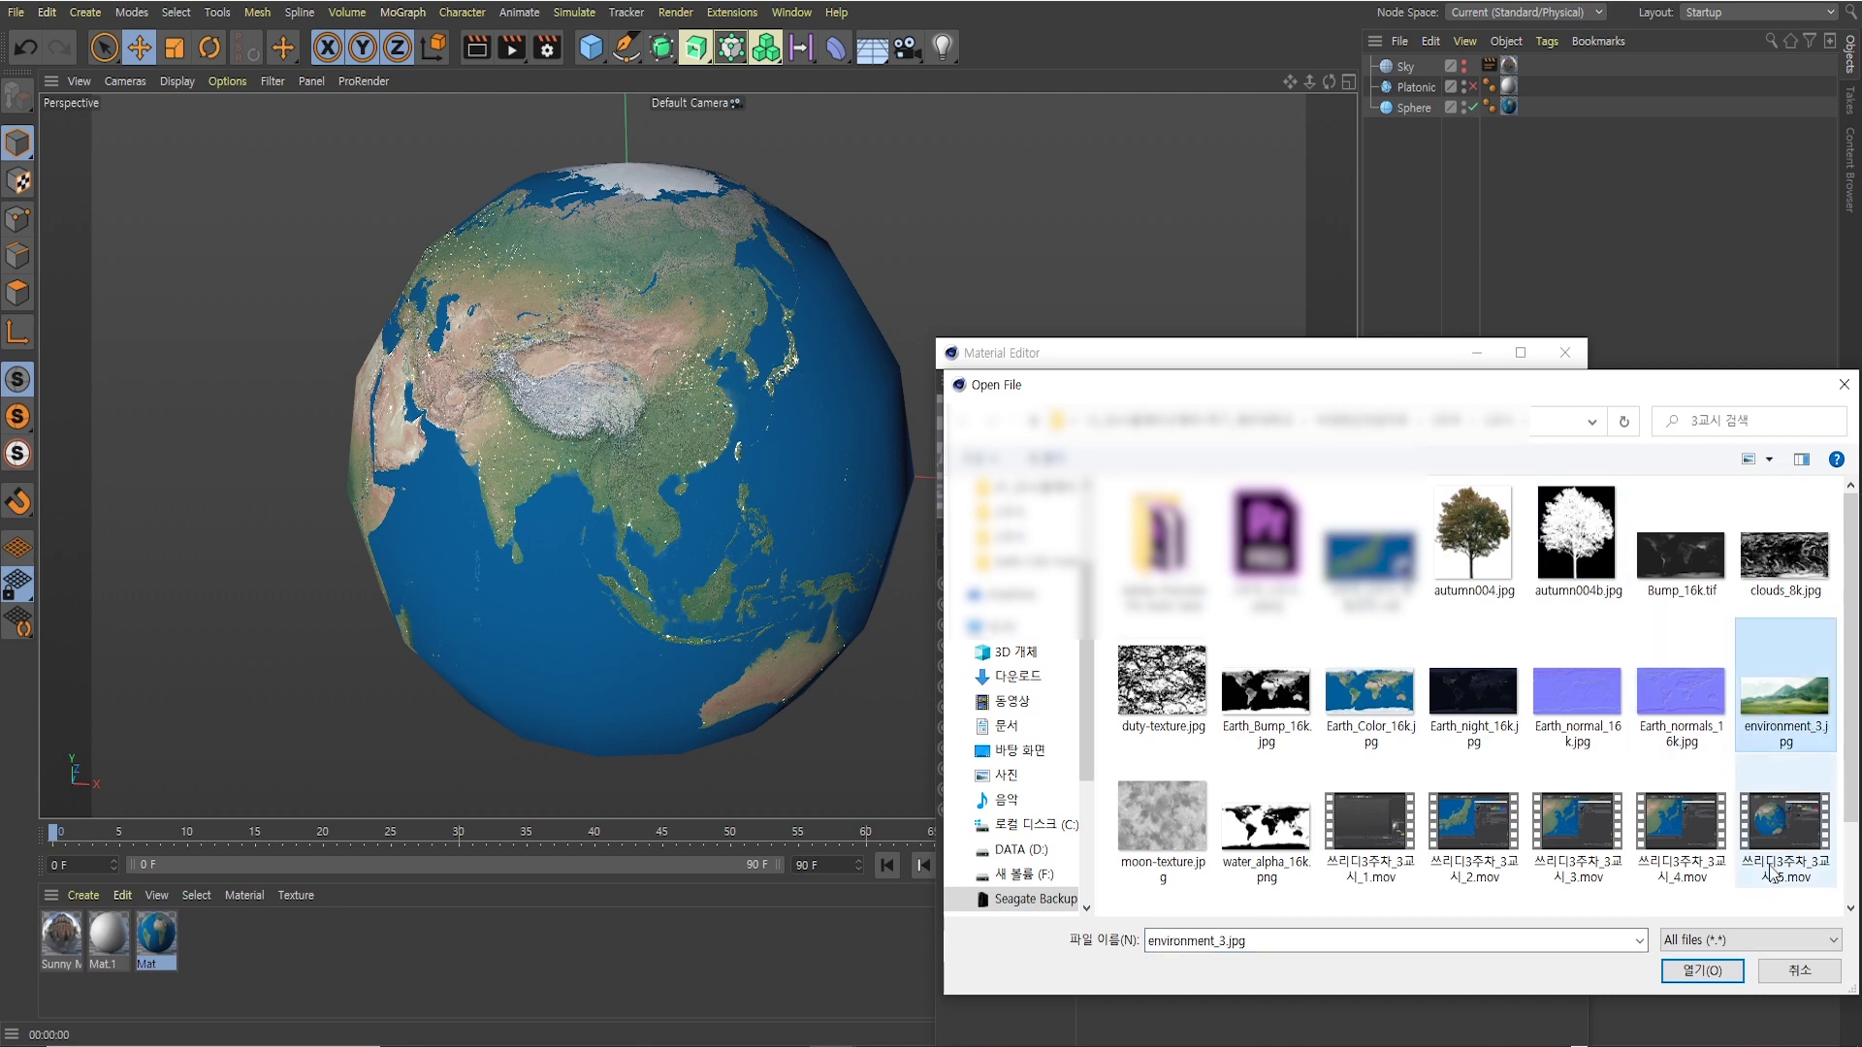
click(1708, 974)
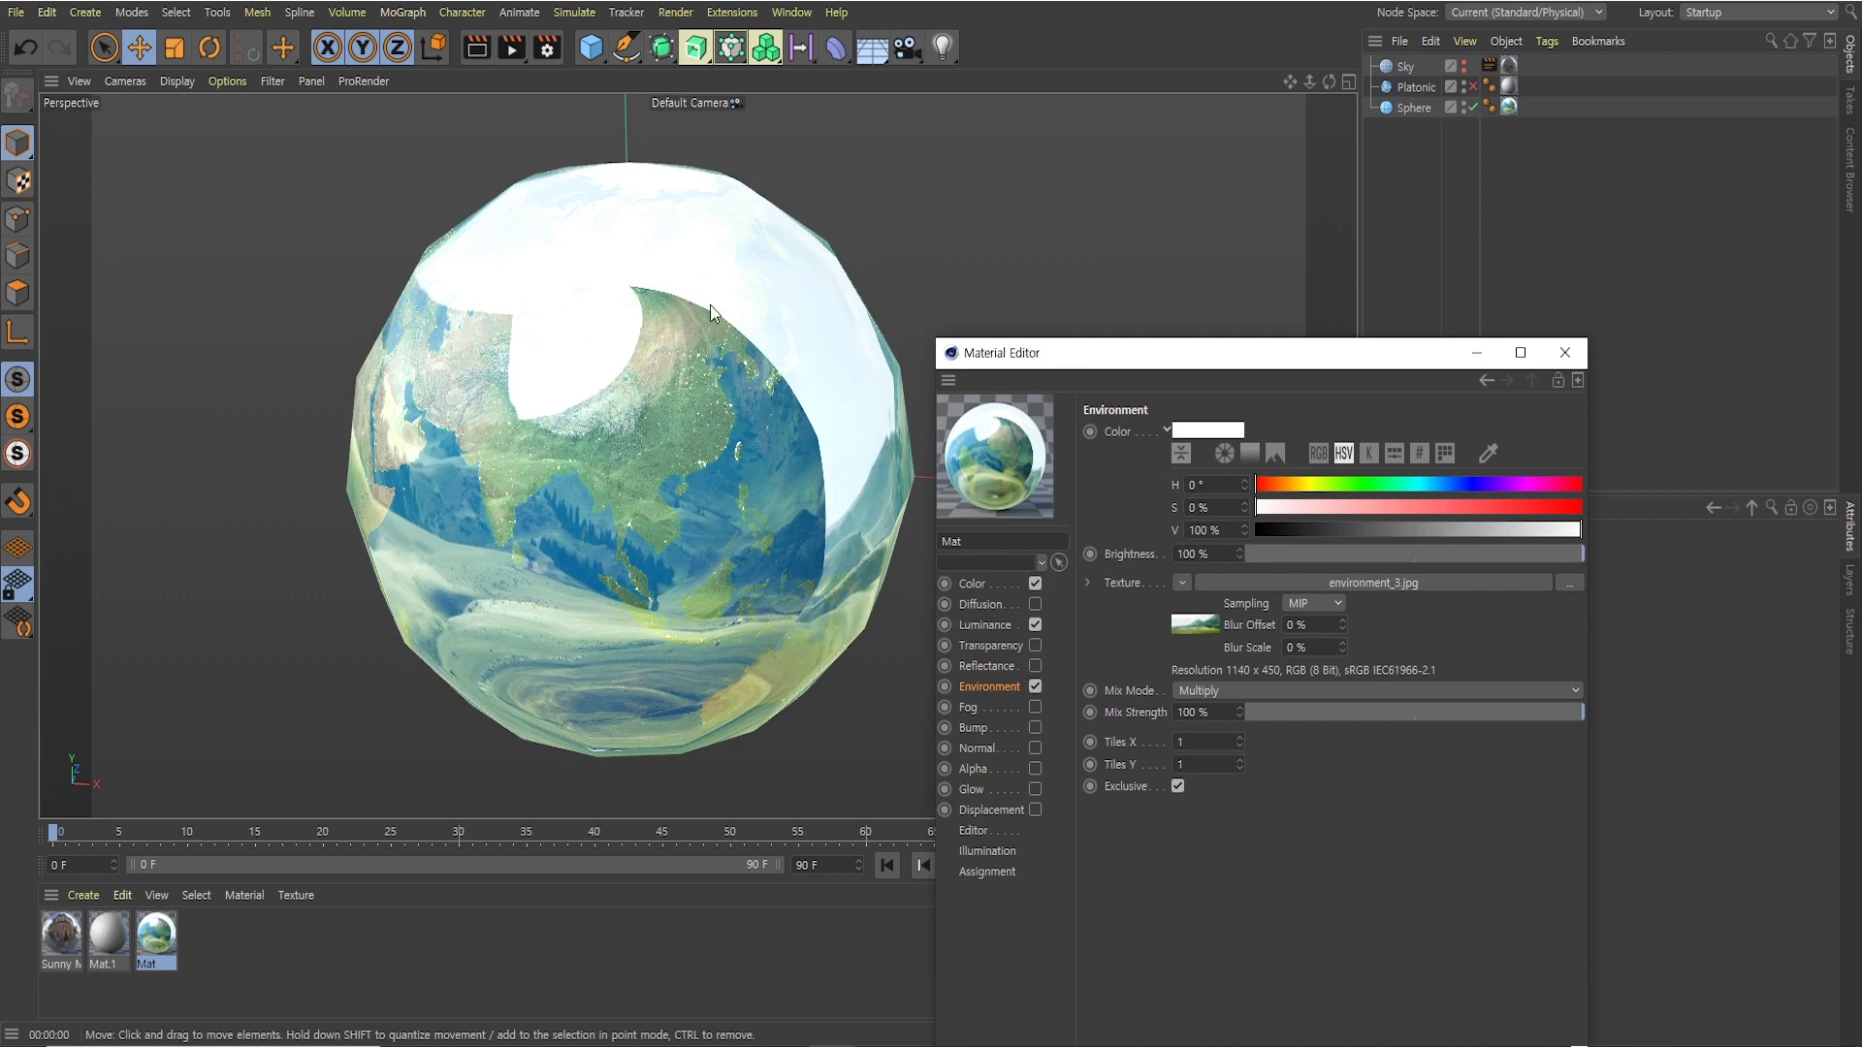
alt+drag(636, 597, 764, 642)
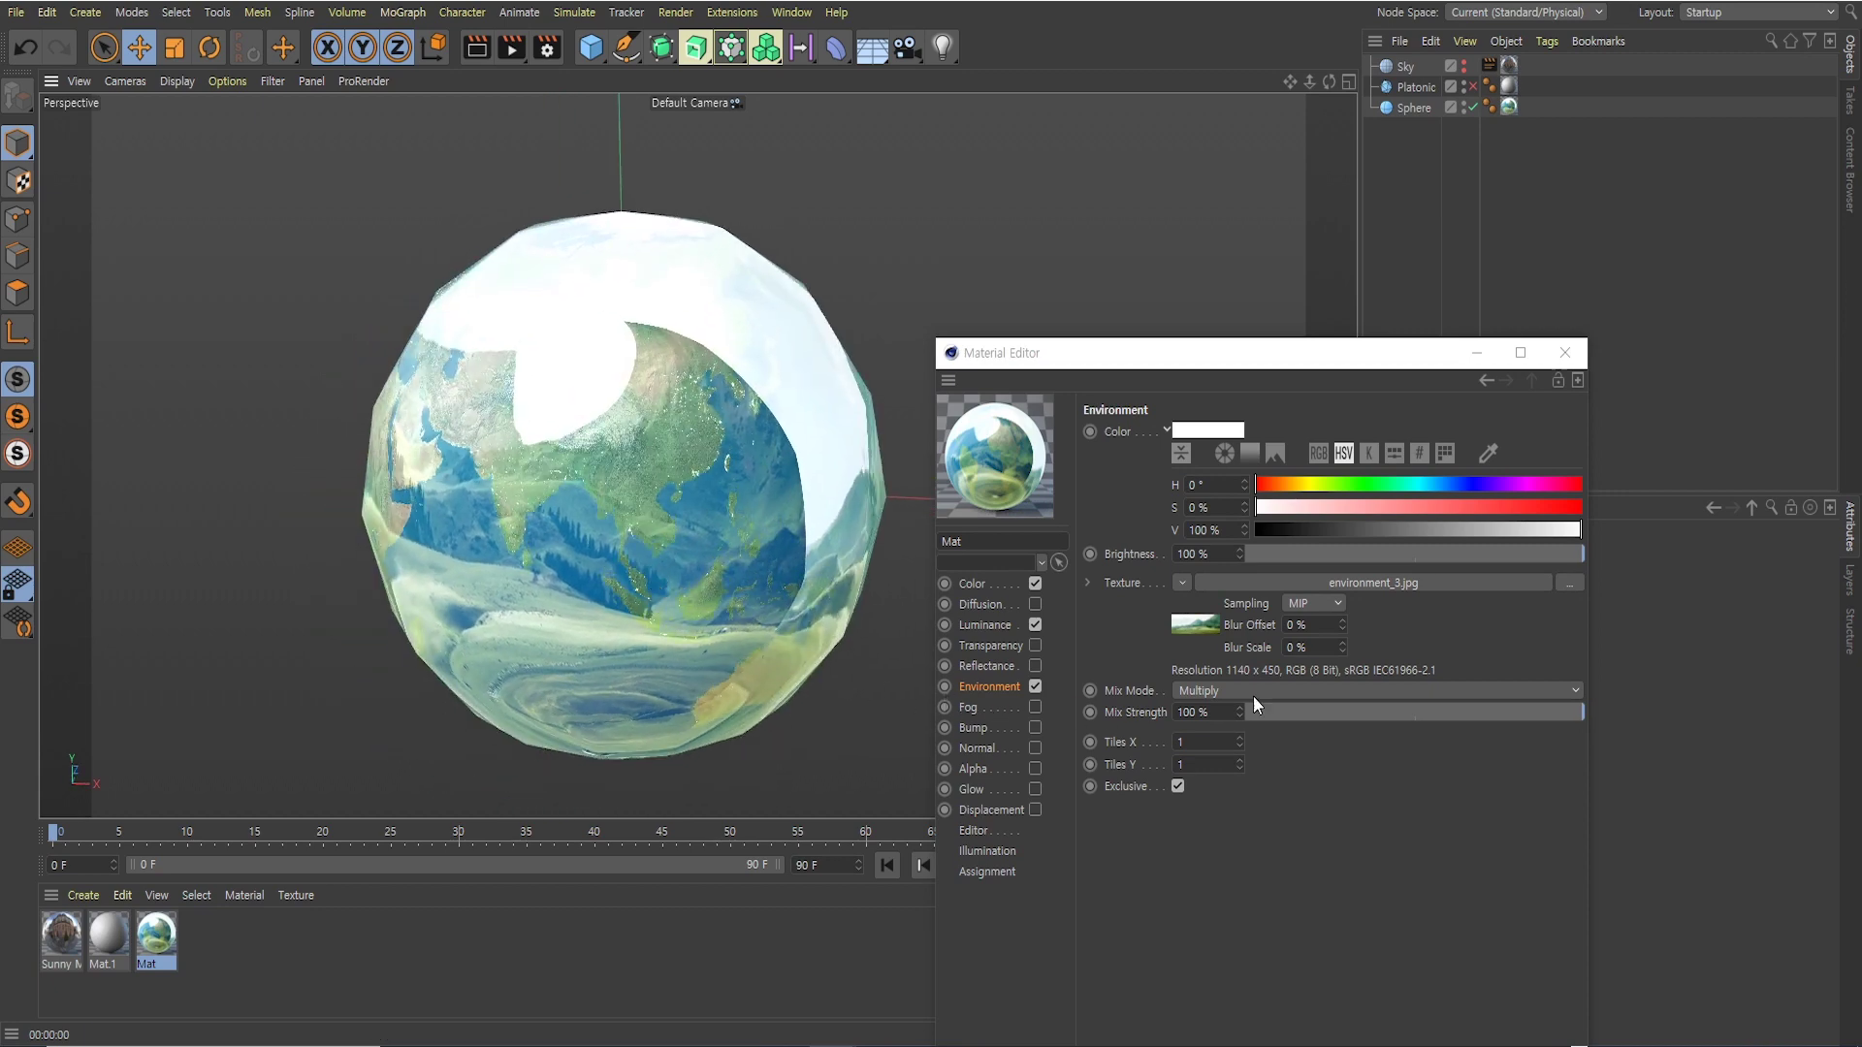
Render with Environment Blur Offset at 10% and 50%, then vary brightness, ending at 100%
click(1319, 625)
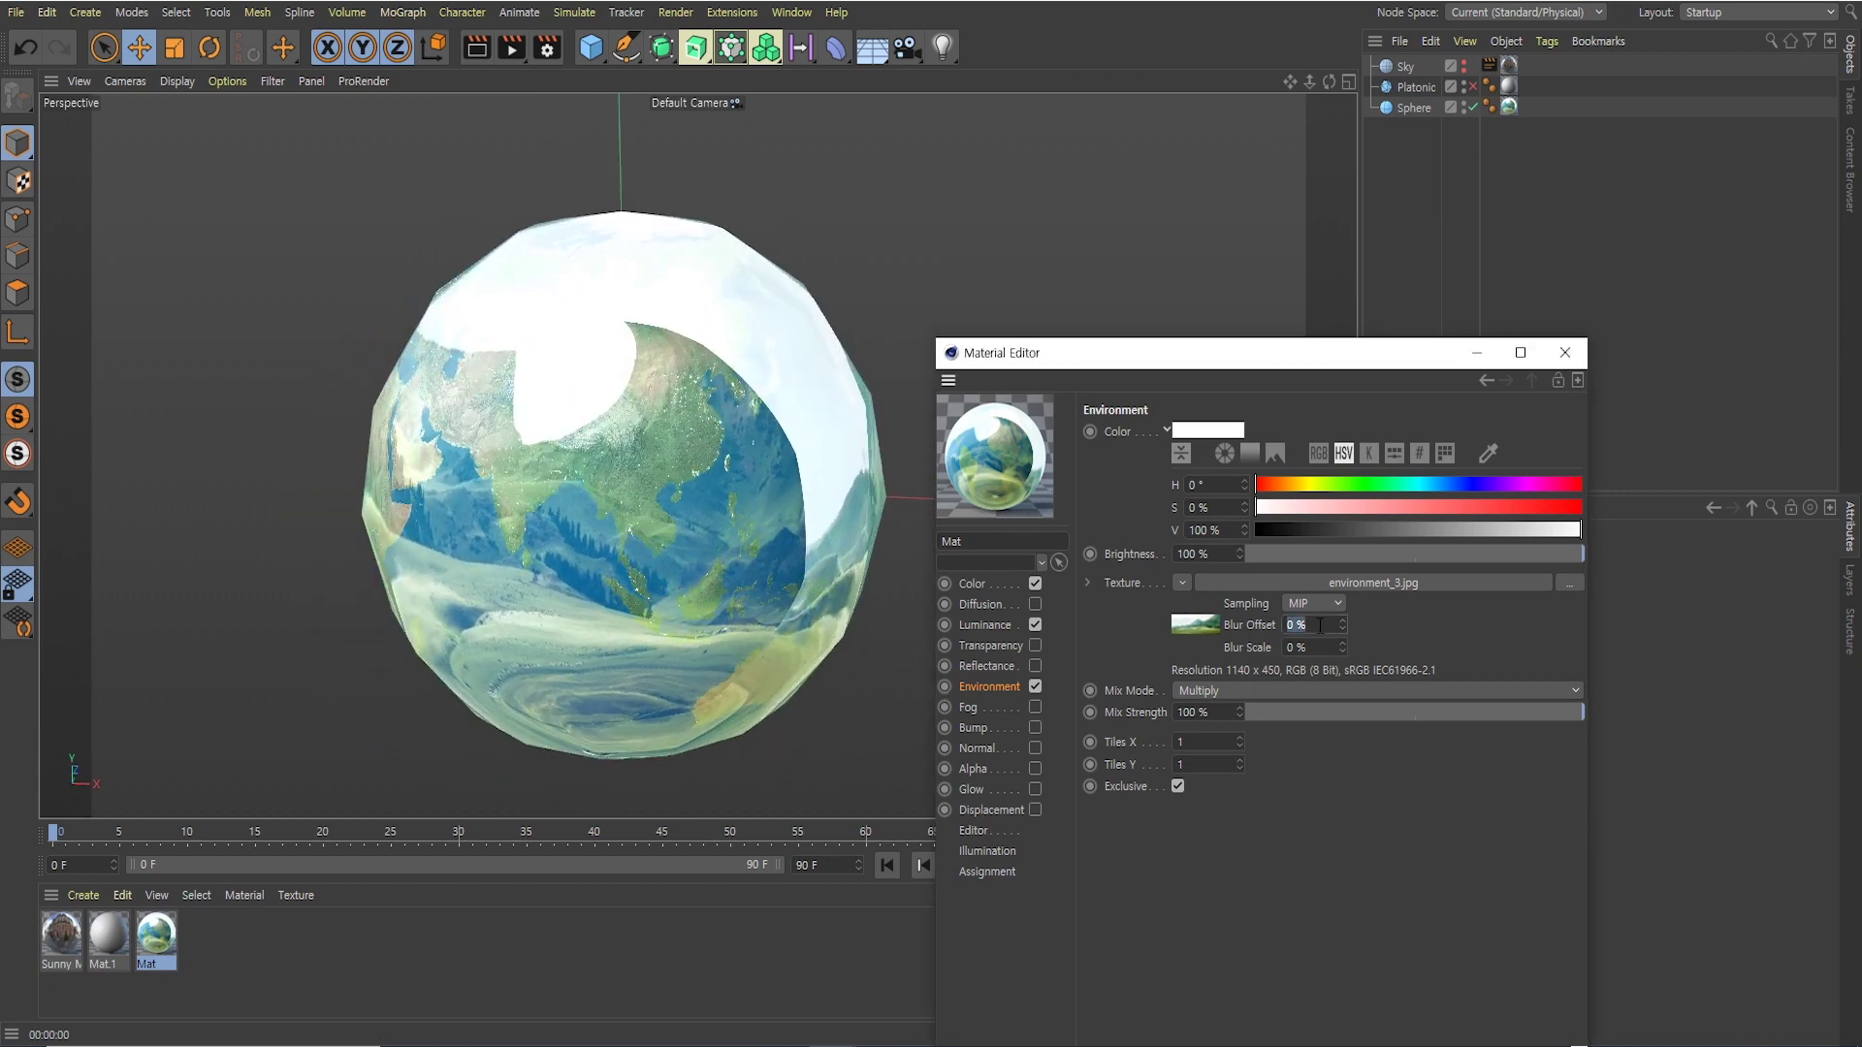
text(10)
key(Return)
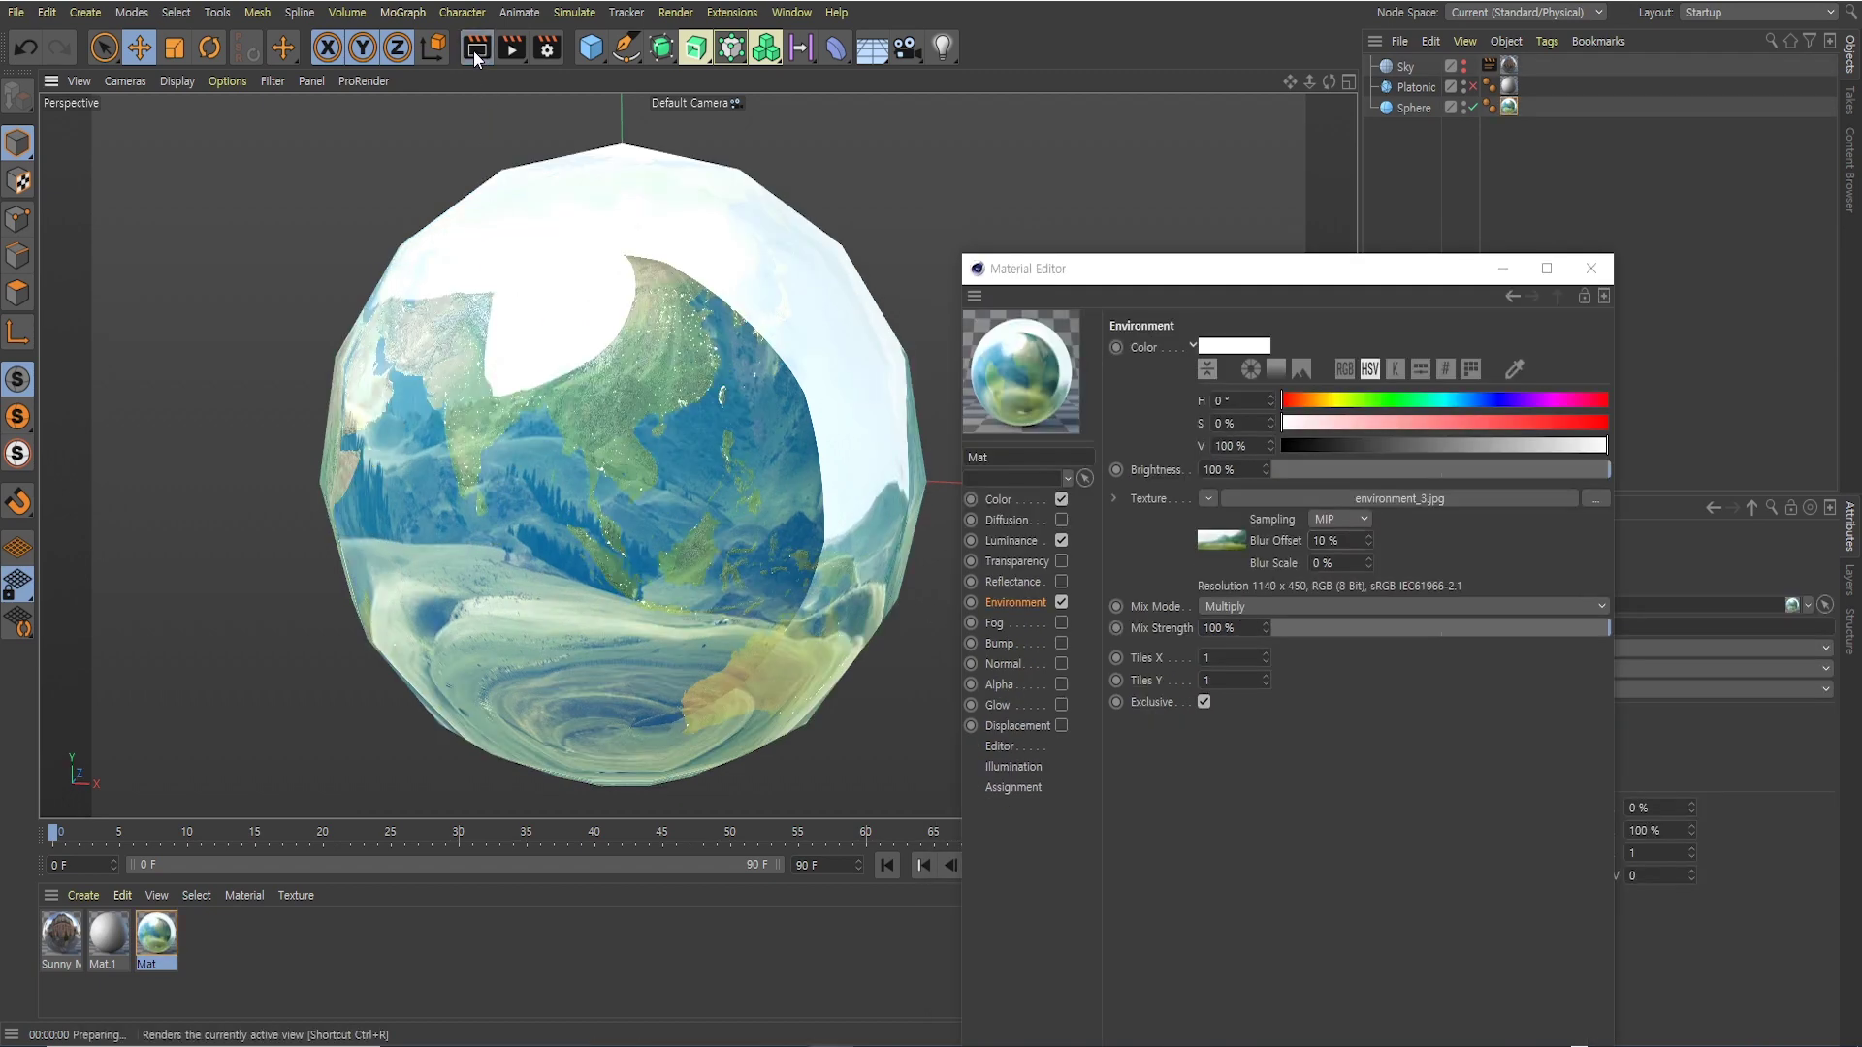
click(474, 48)
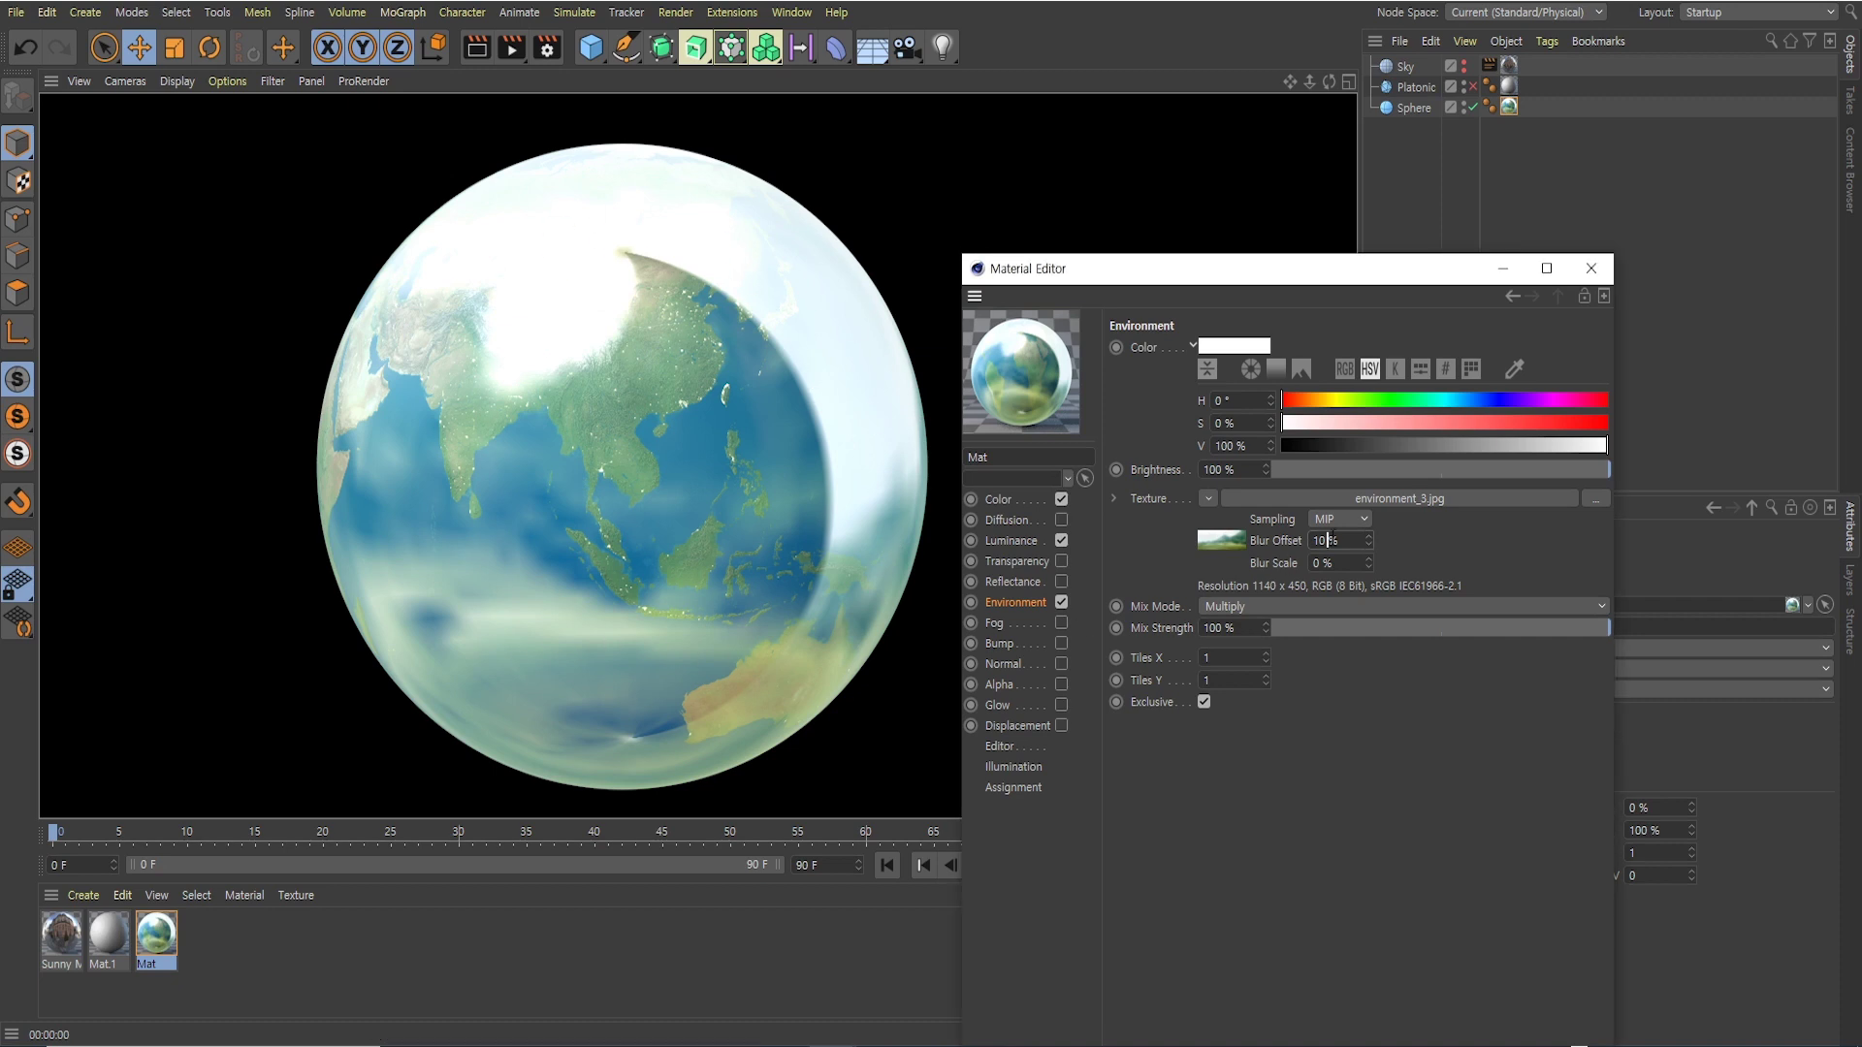
double_click(1324, 540)
text(50)
key(Return)
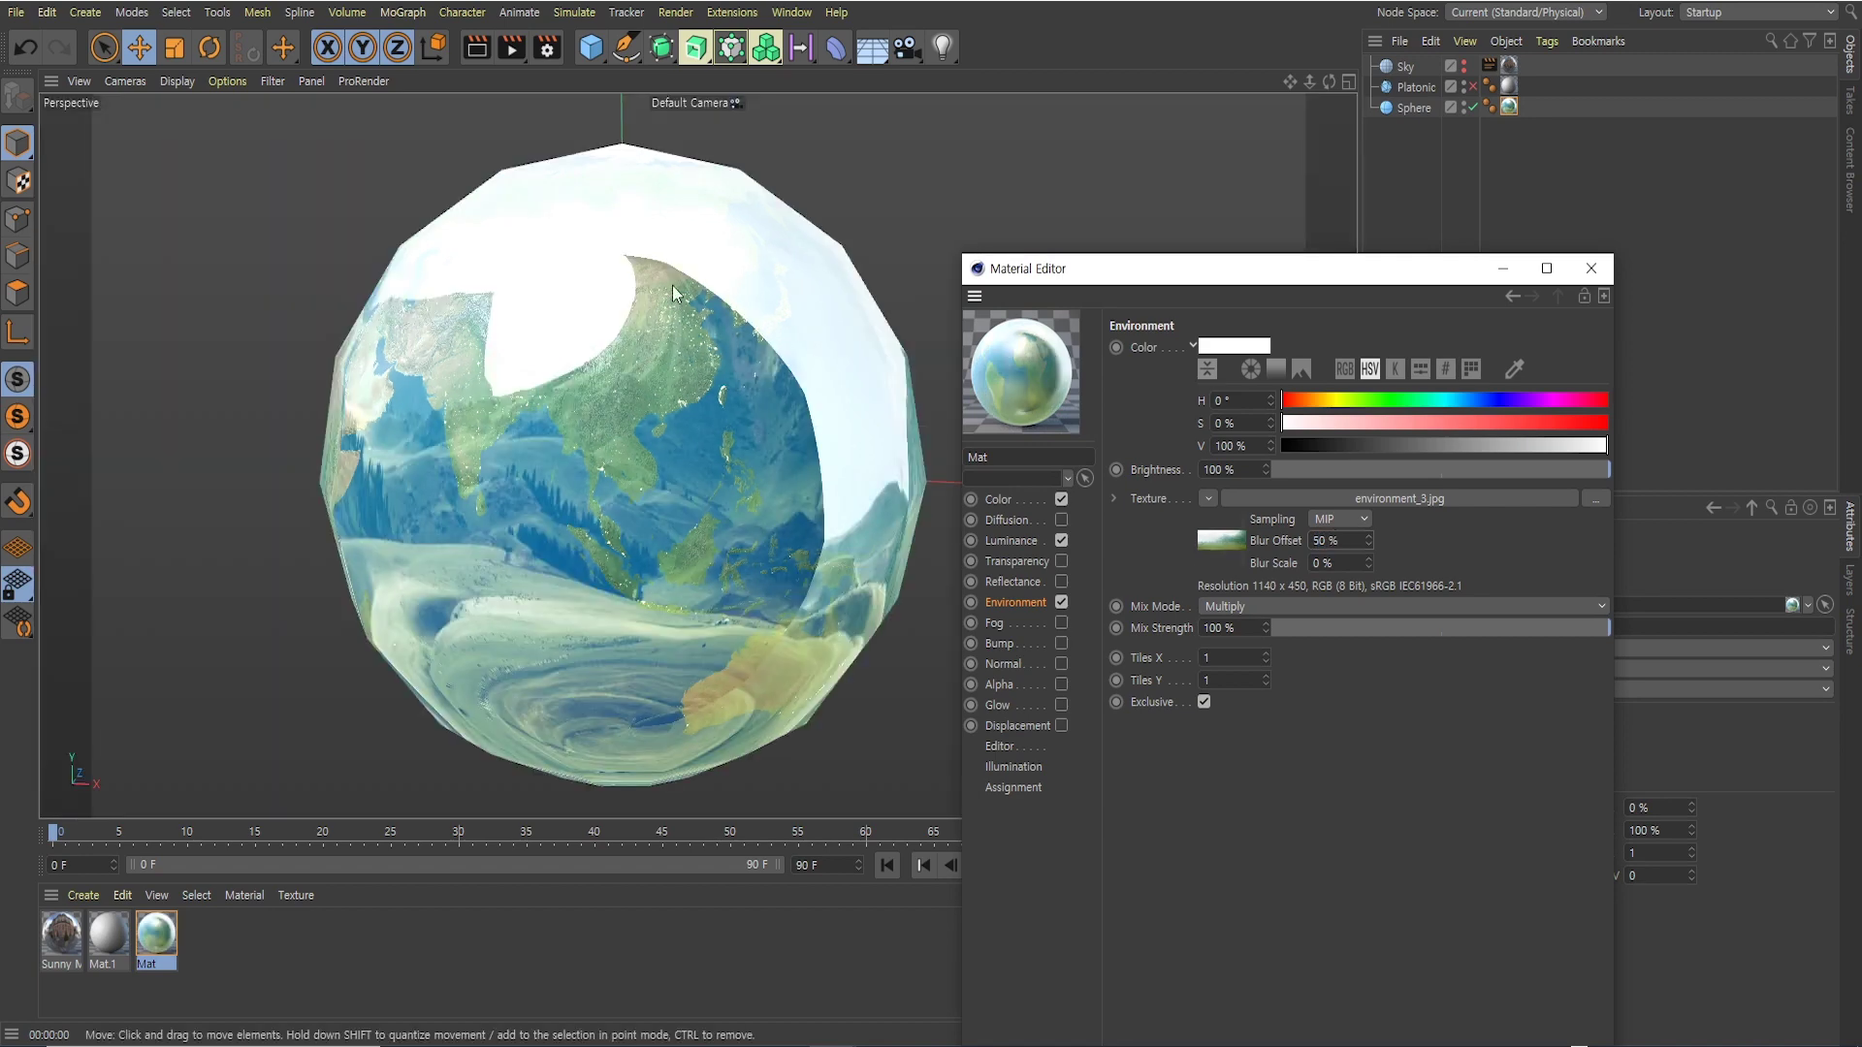
click(477, 49)
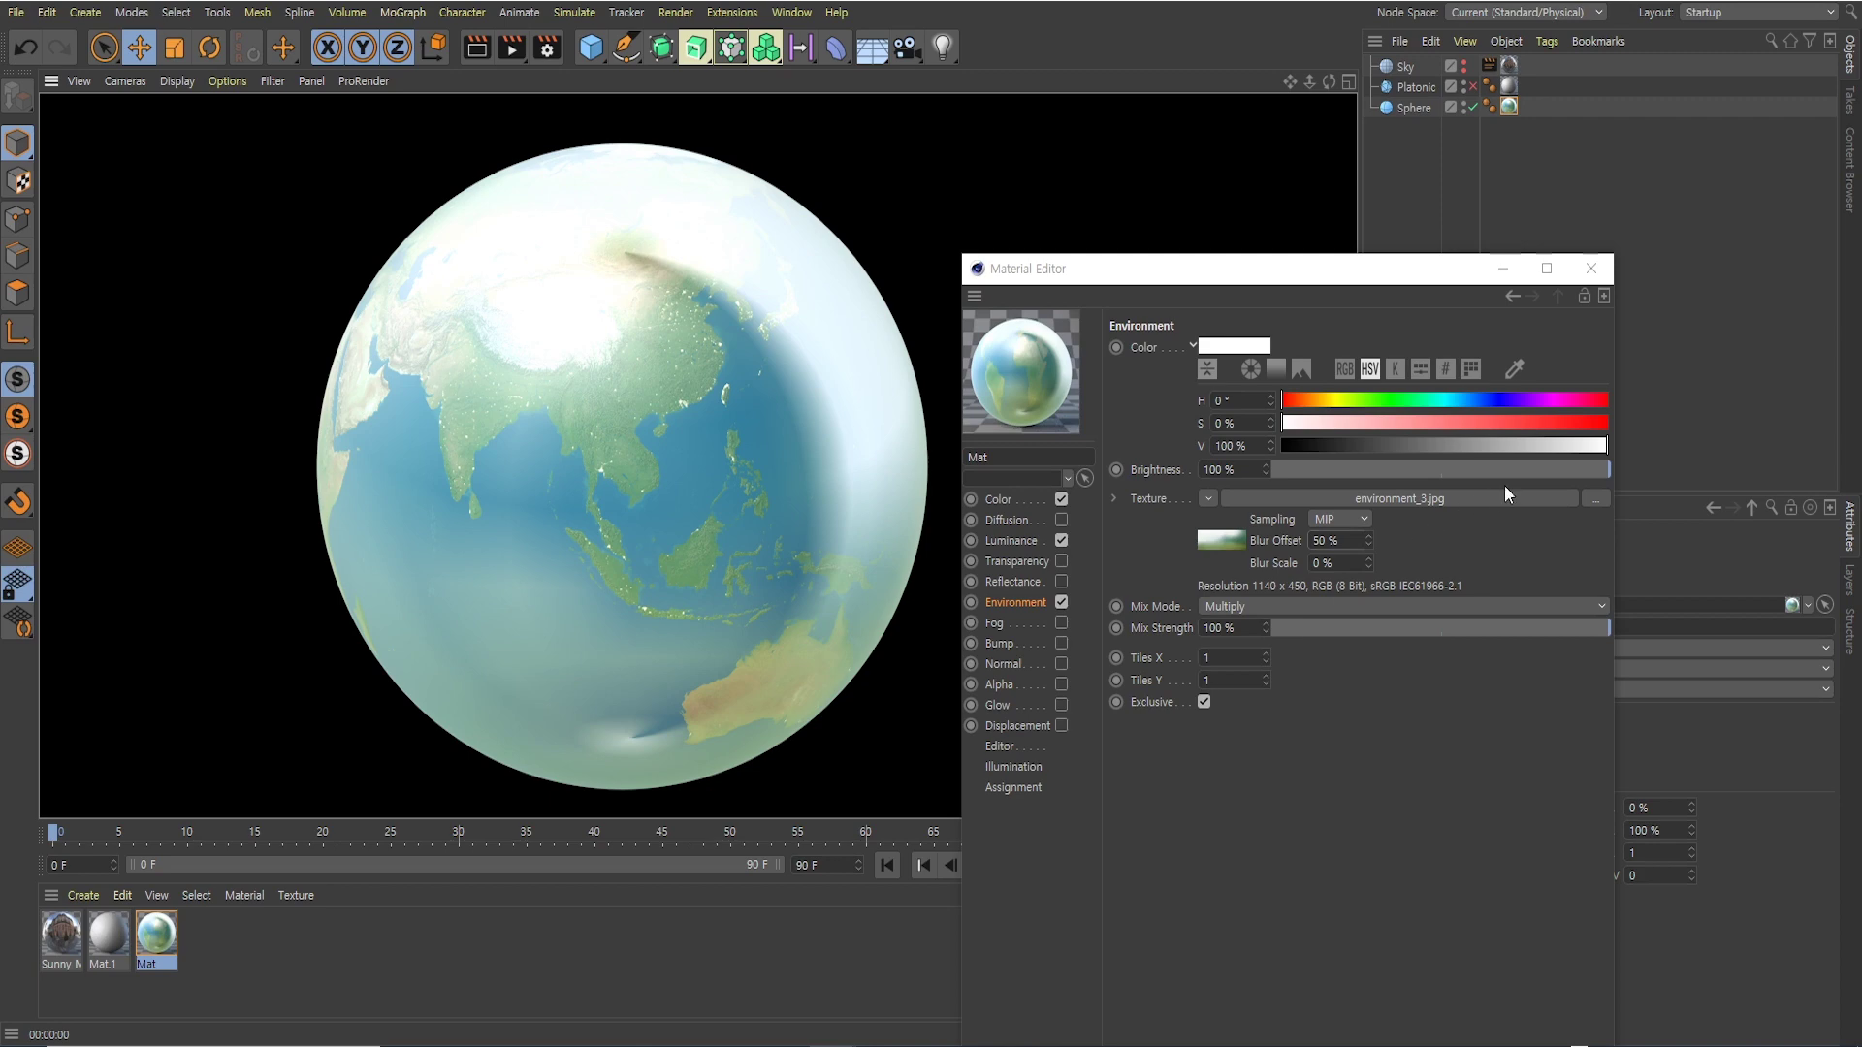
mouse_move(1578, 465)
mouse_down()
mouse_move(1425, 467)
mouse_move(1276, 428)
mouse_move(1375, 475)
mouse_move(1536, 496)
mouse_move(1478, 498)
mouse_move(1576, 487)
mouse_move(1342, 486)
mouse_move(1612, 469)
mouse_up()
click(476, 47)
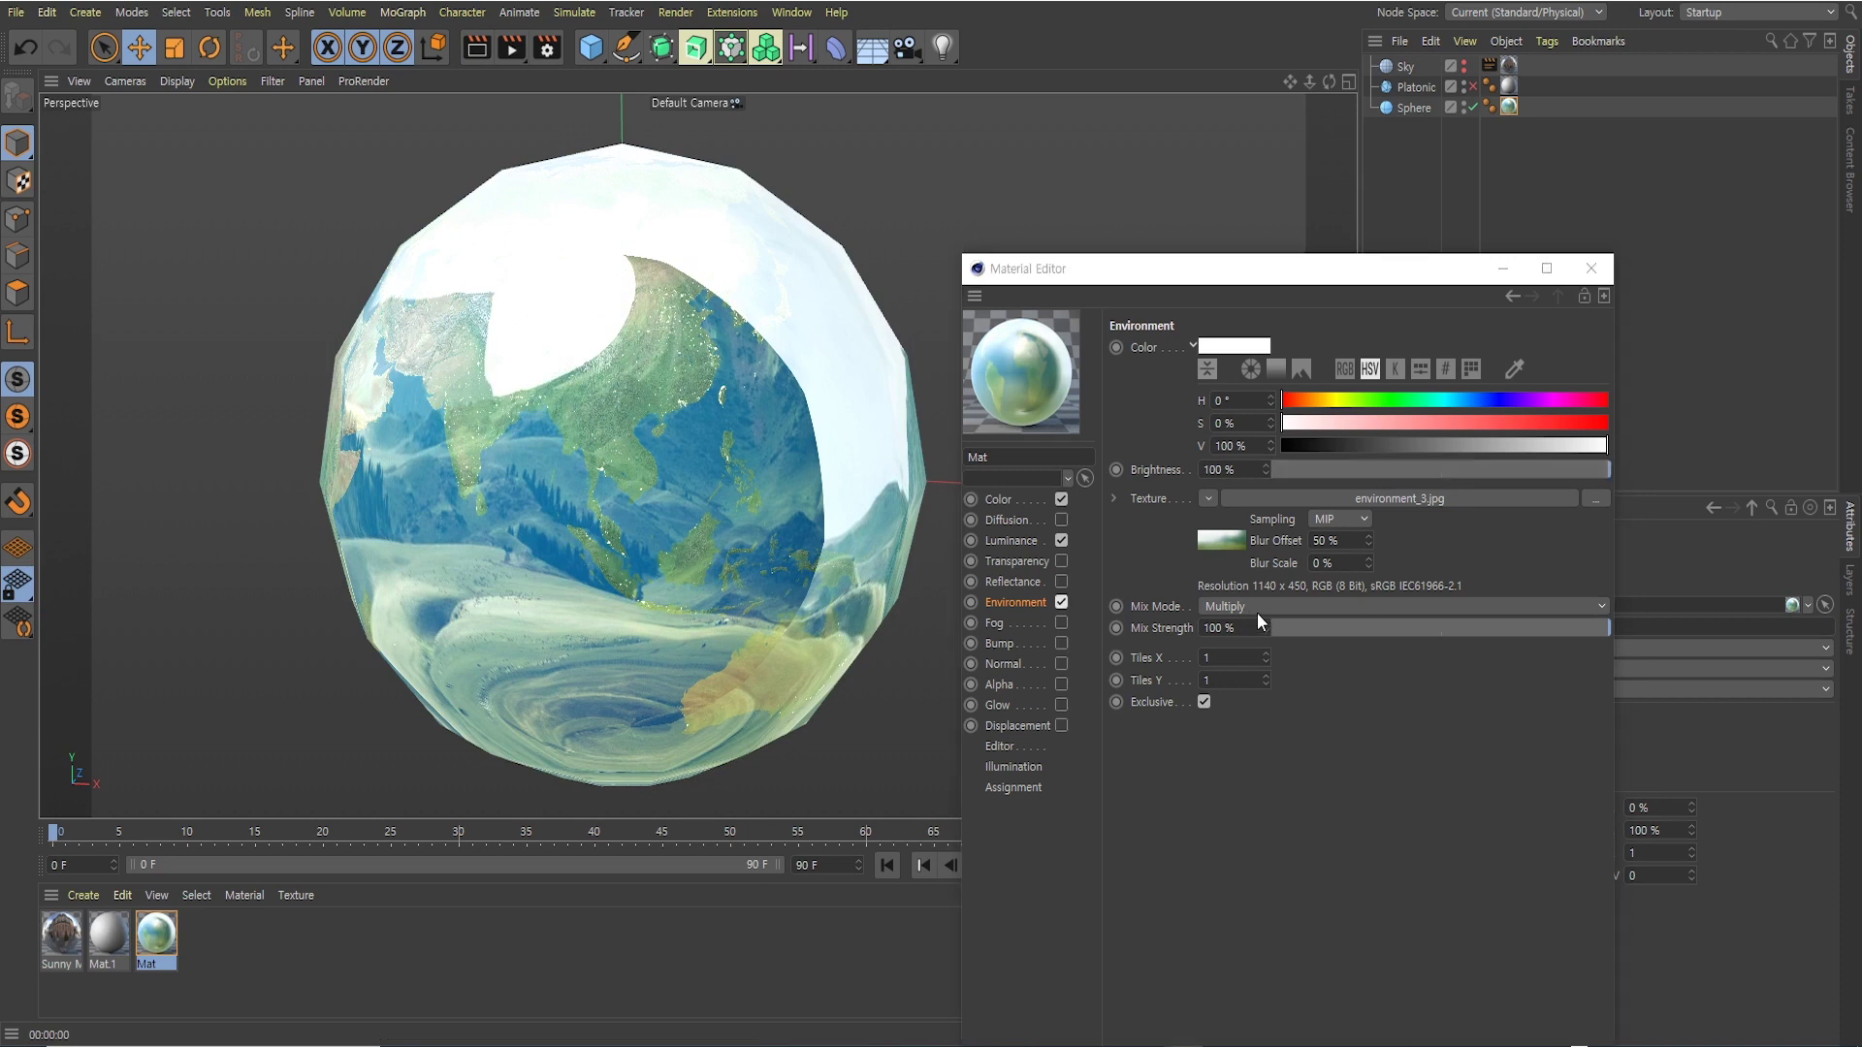
Try the environment image's Exposure at 1 and Black/White Points, returning White Point to 1
click(1229, 541)
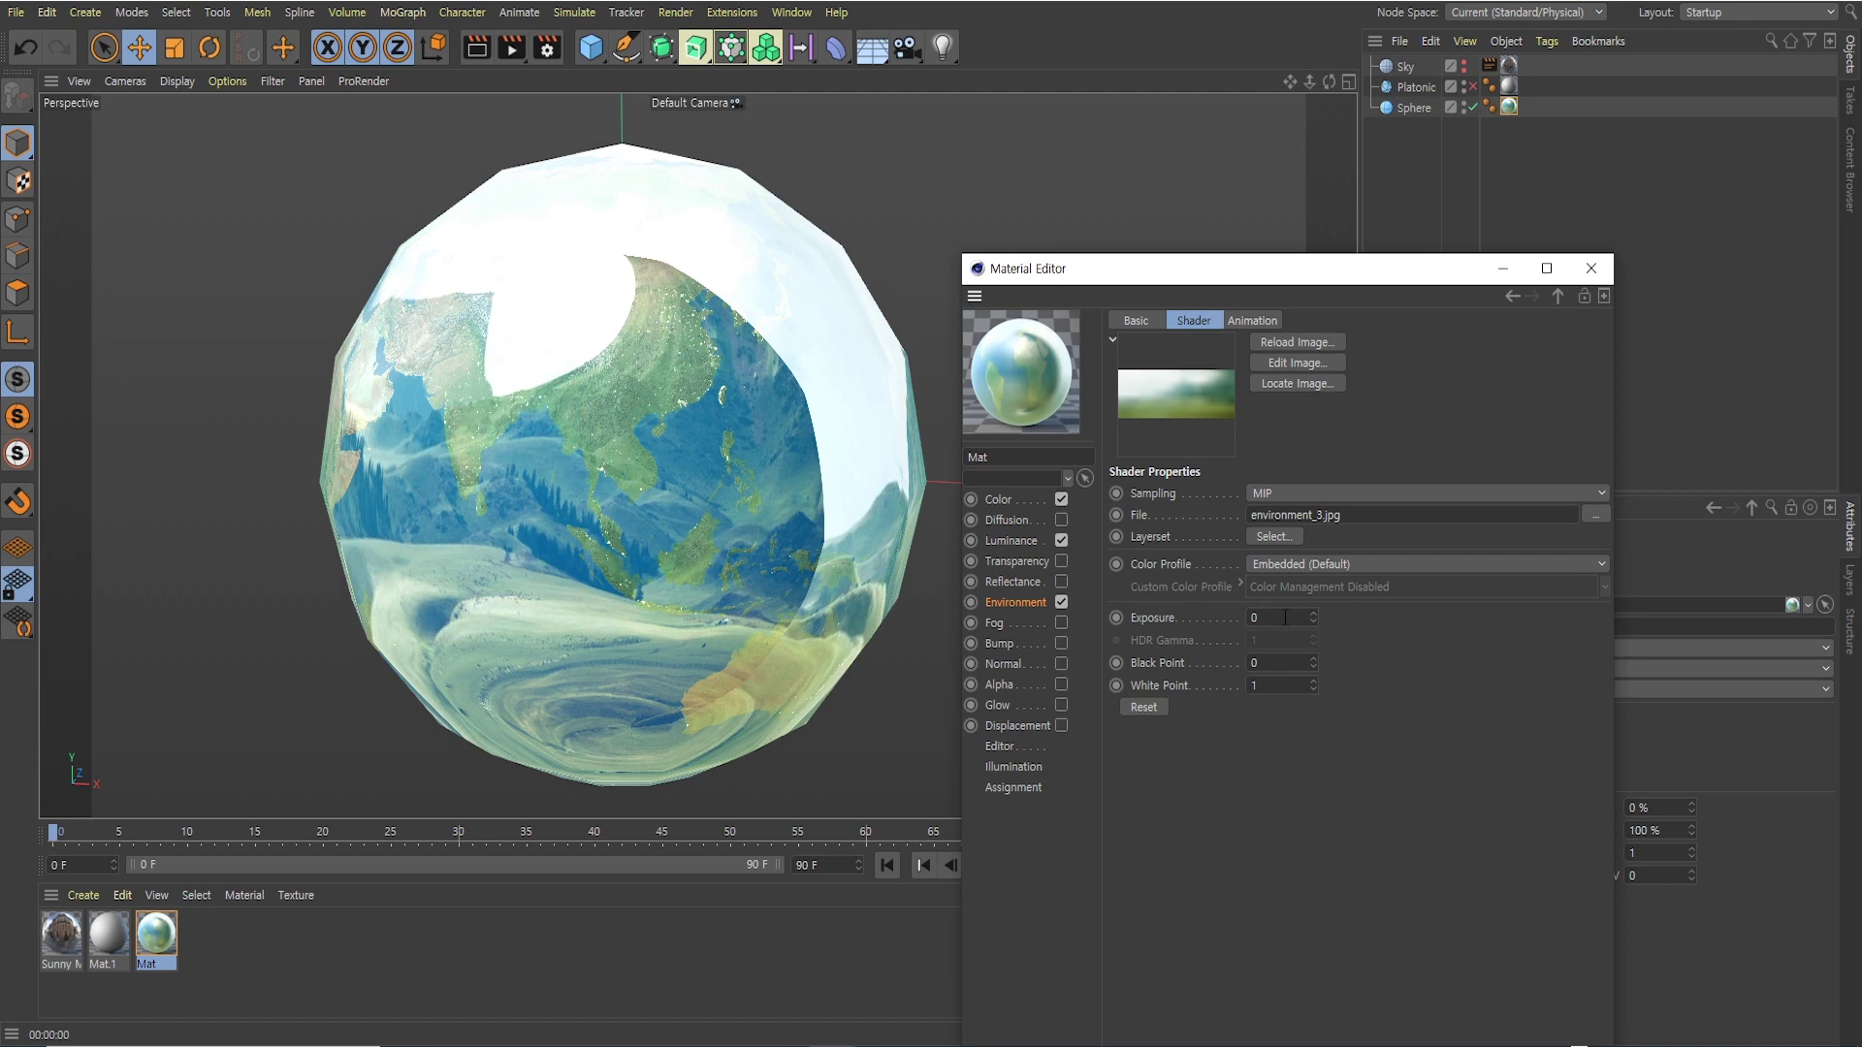
click(1286, 617)
text(1)
key(Return)
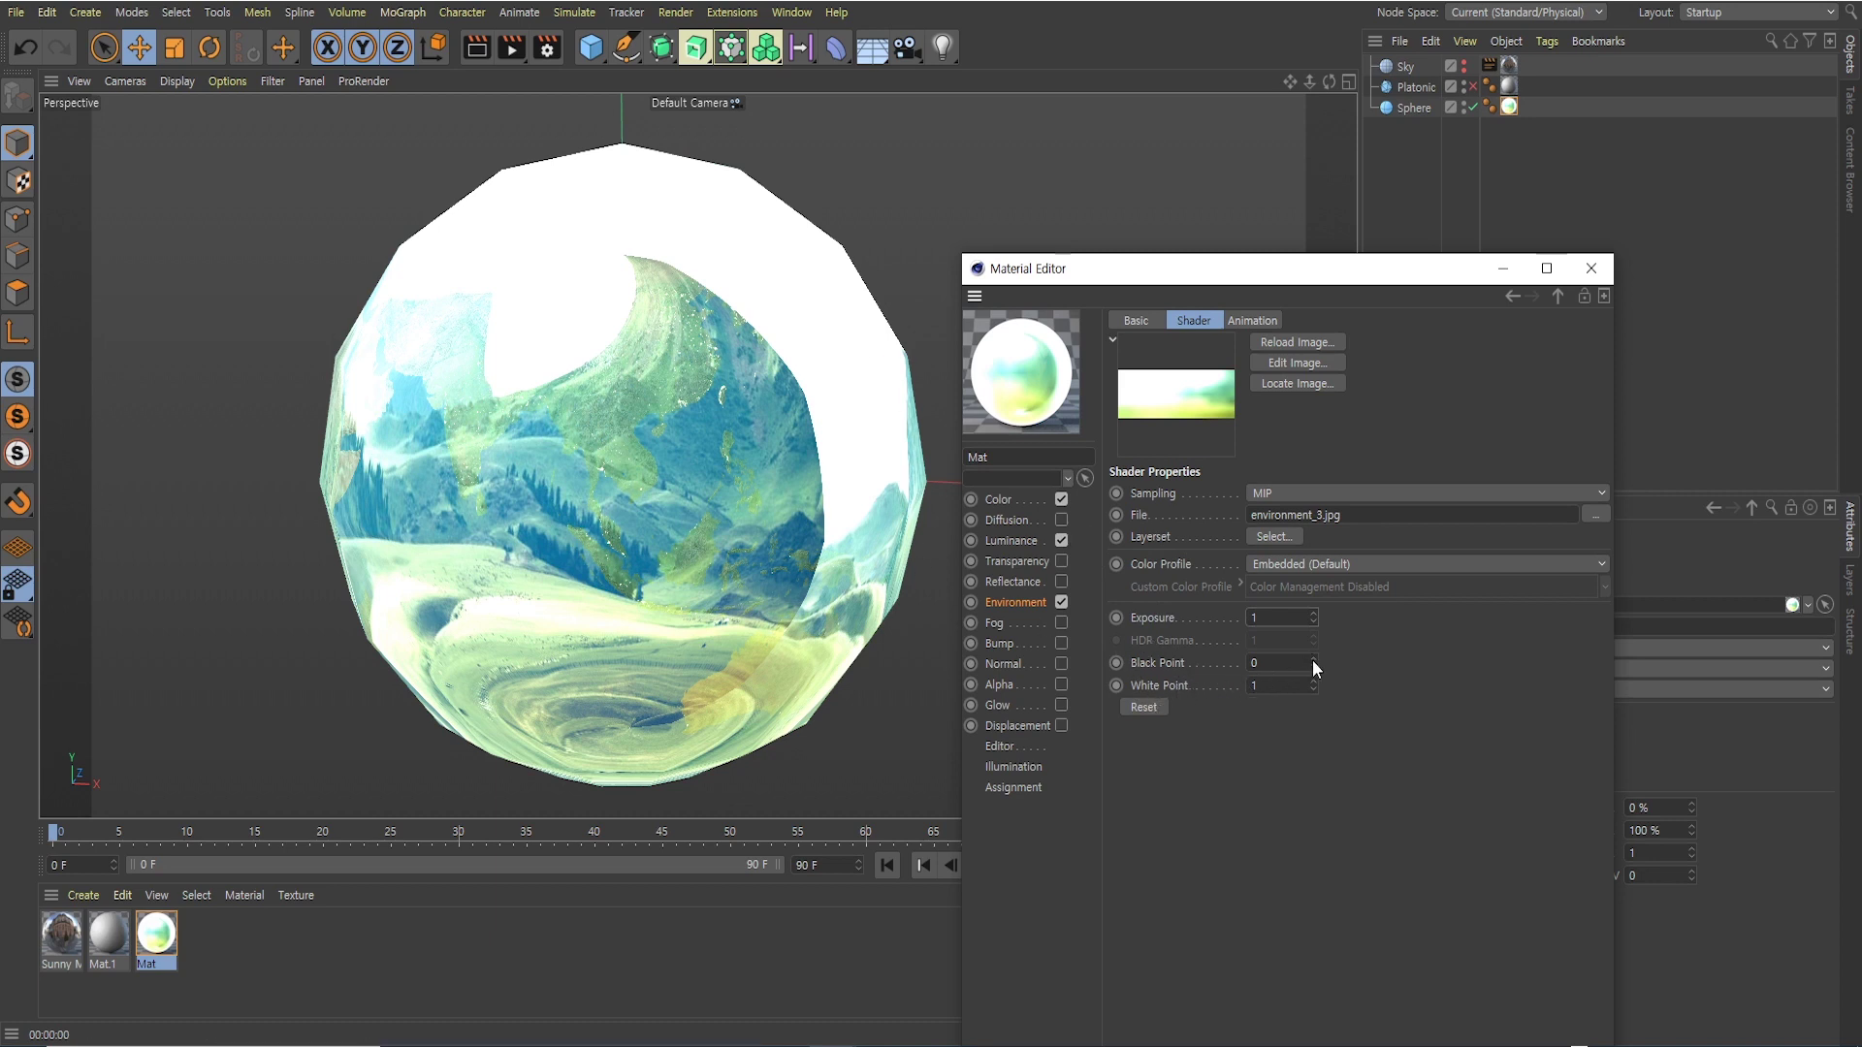
mouse_move(1312, 659)
mouse_down()
mouse_move(1312, 620)
mouse_move(1312, 655)
mouse_up()
mouse_move(1312, 662)
mouse_down()
mouse_move(1313, 718)
mouse_move(1313, 620)
mouse_up()
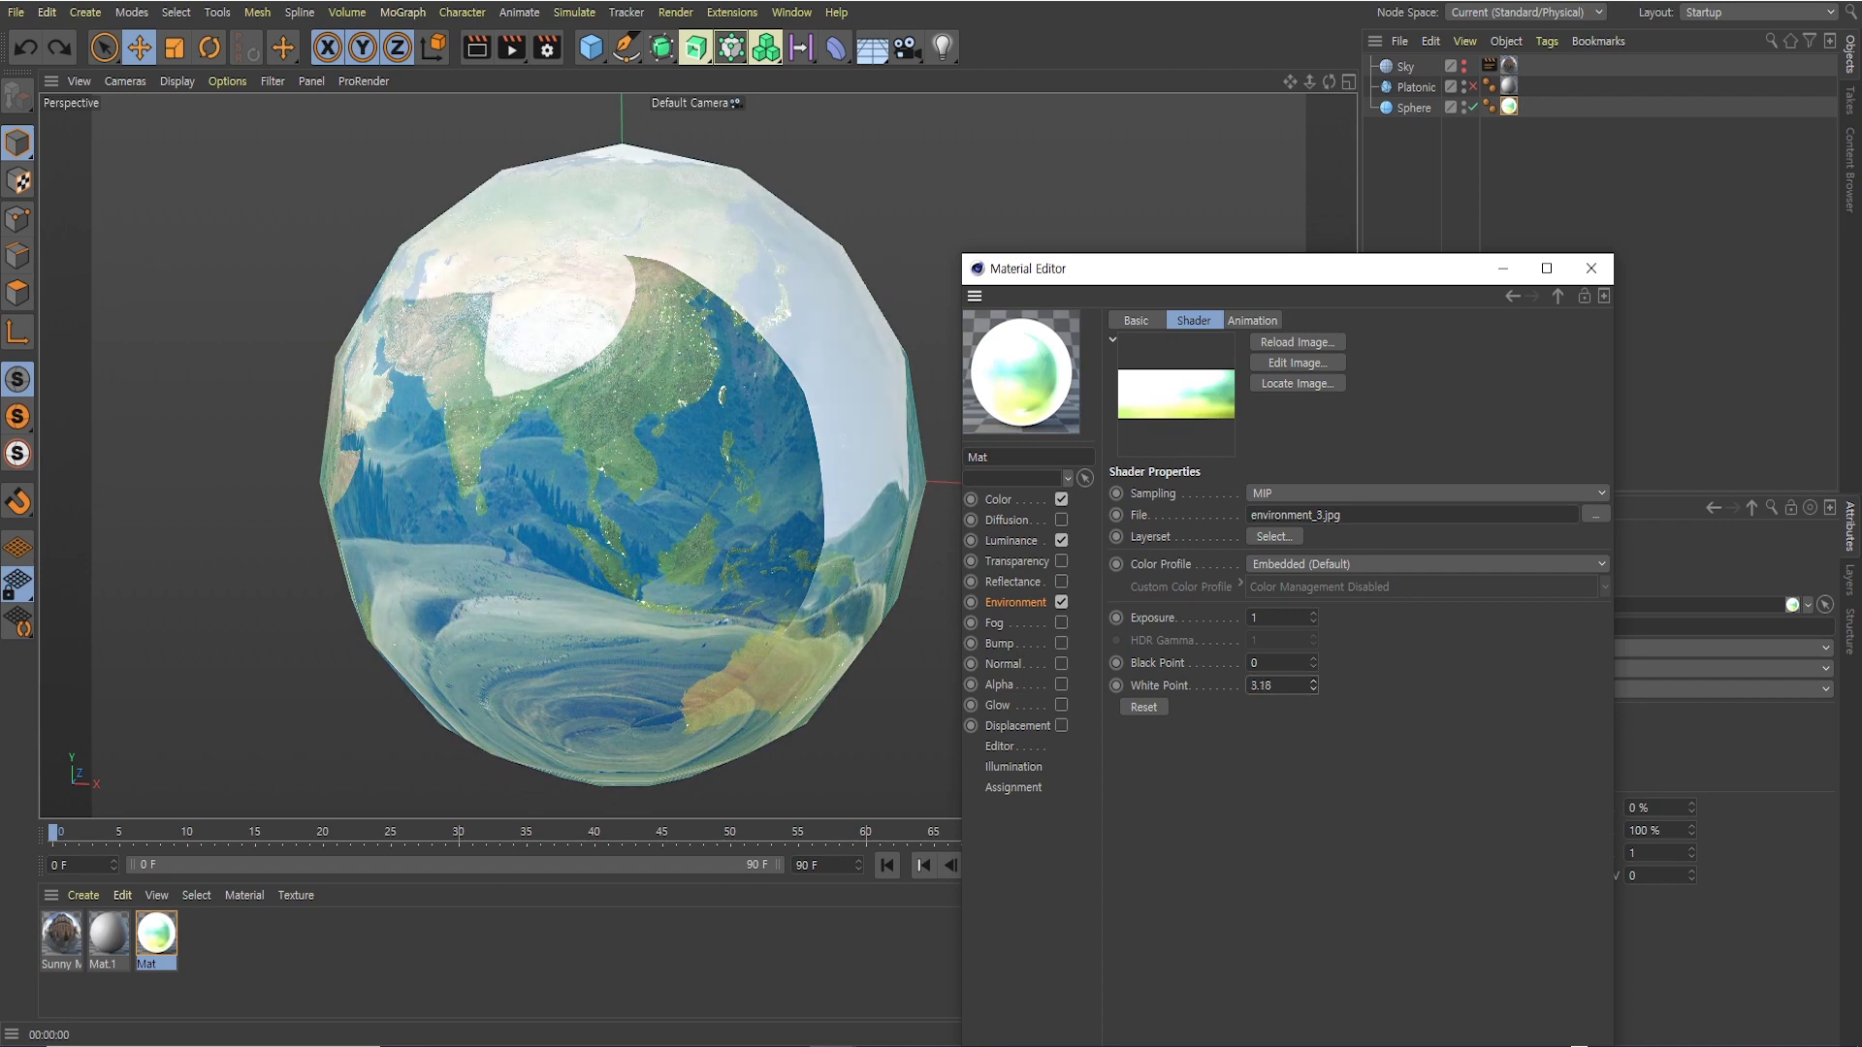
drag(1312, 684, 1313, 620)
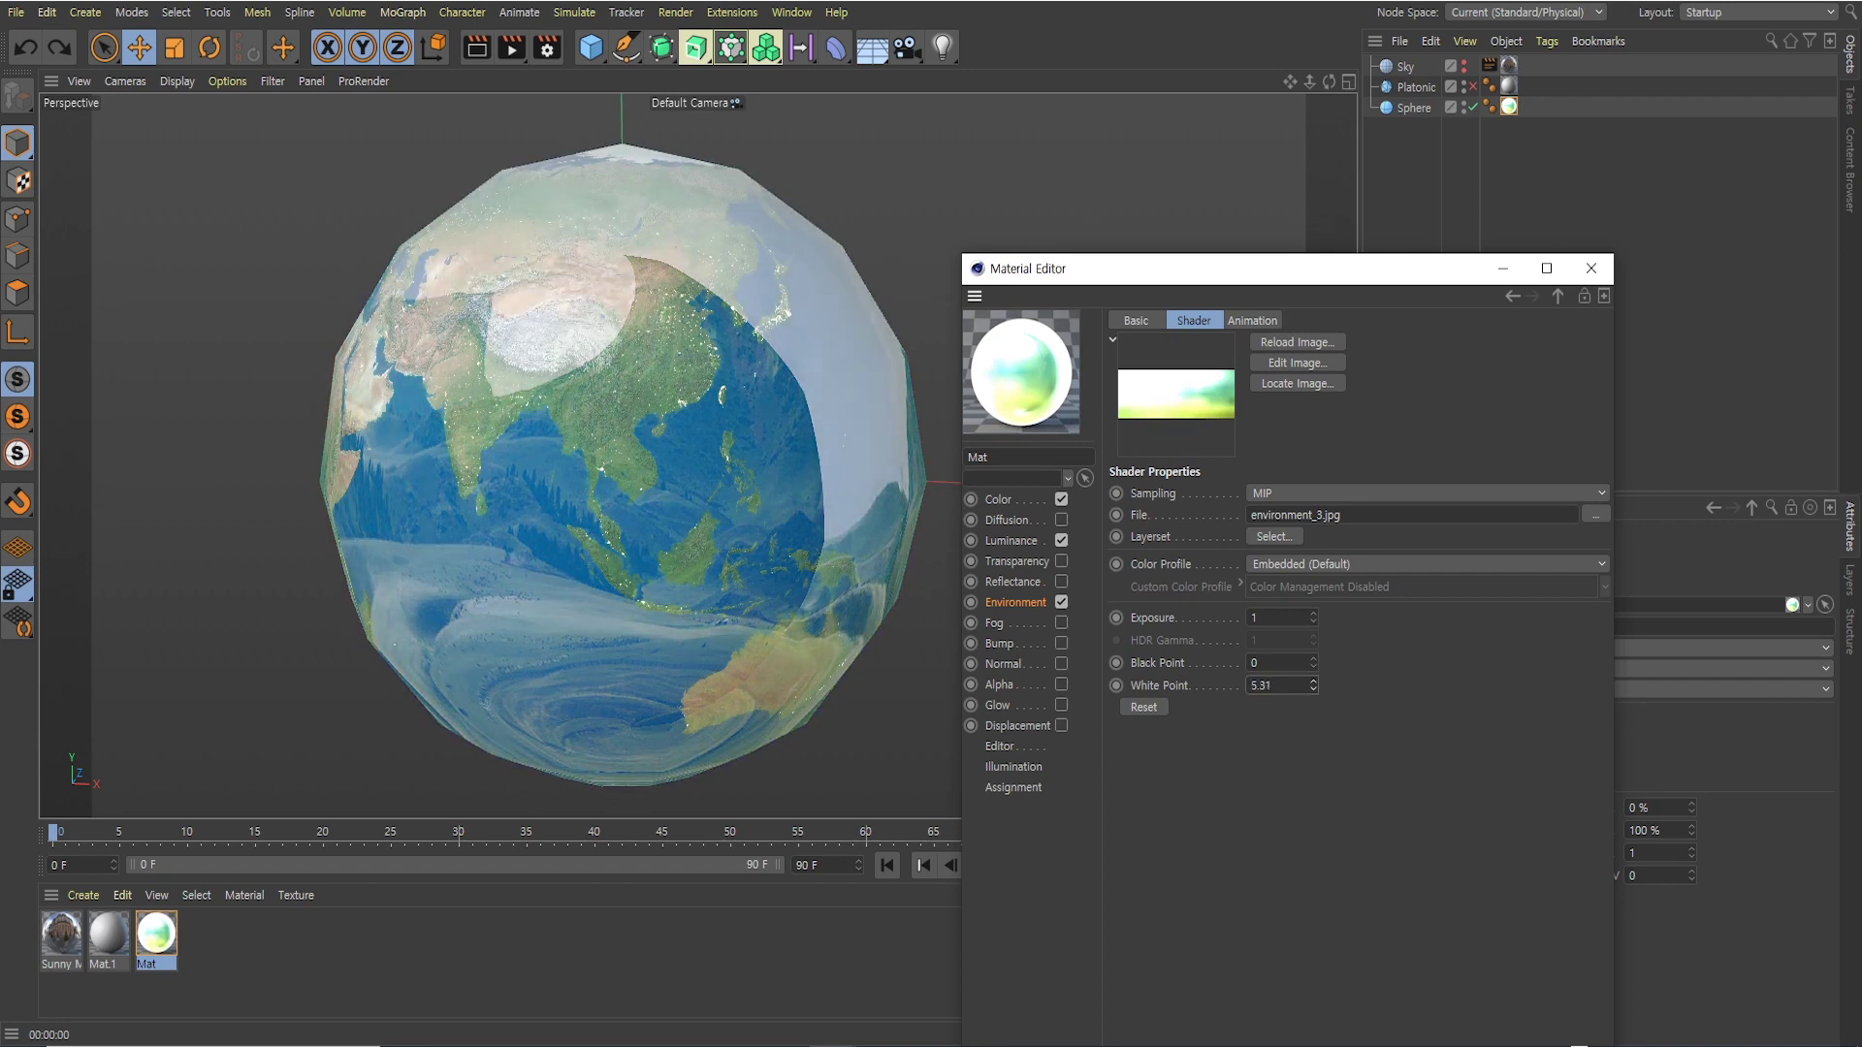
drag(1313, 685, 1289, 719)
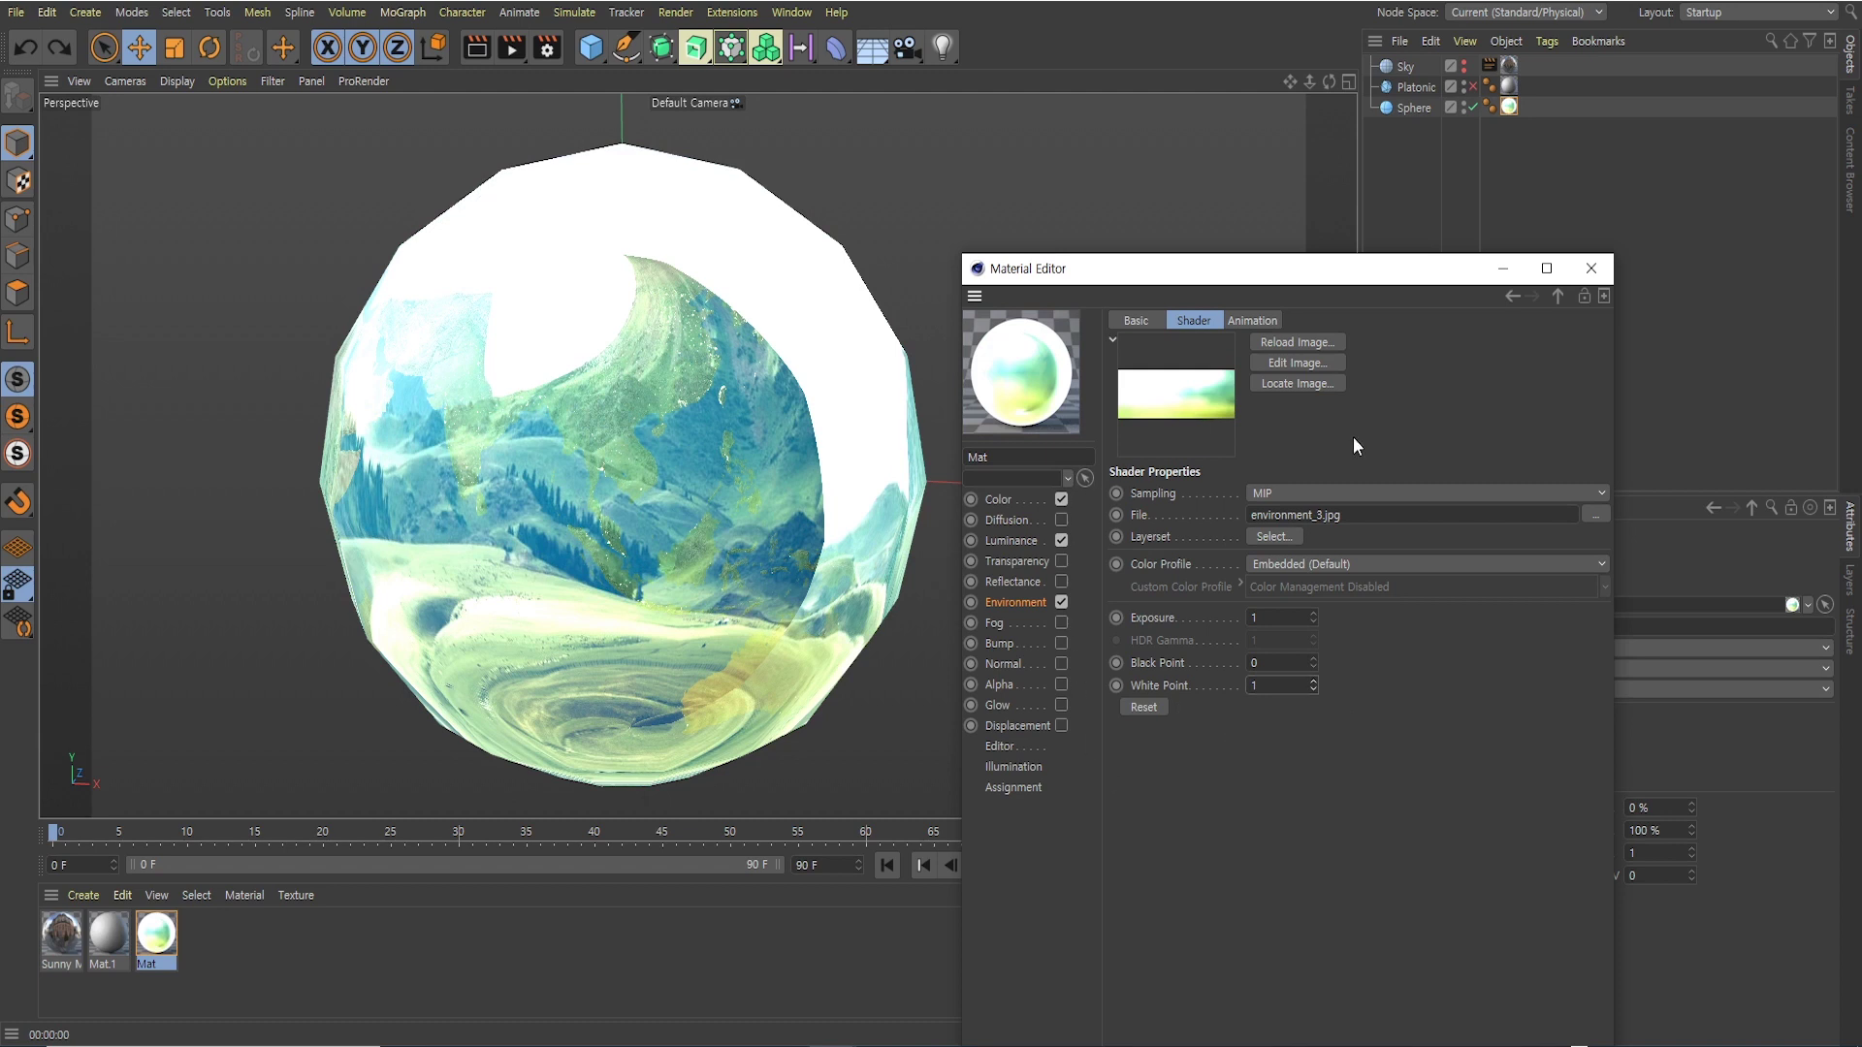
Switch off the Environment channel and orbit and zoom to view the plain Earth globe
click(1556, 297)
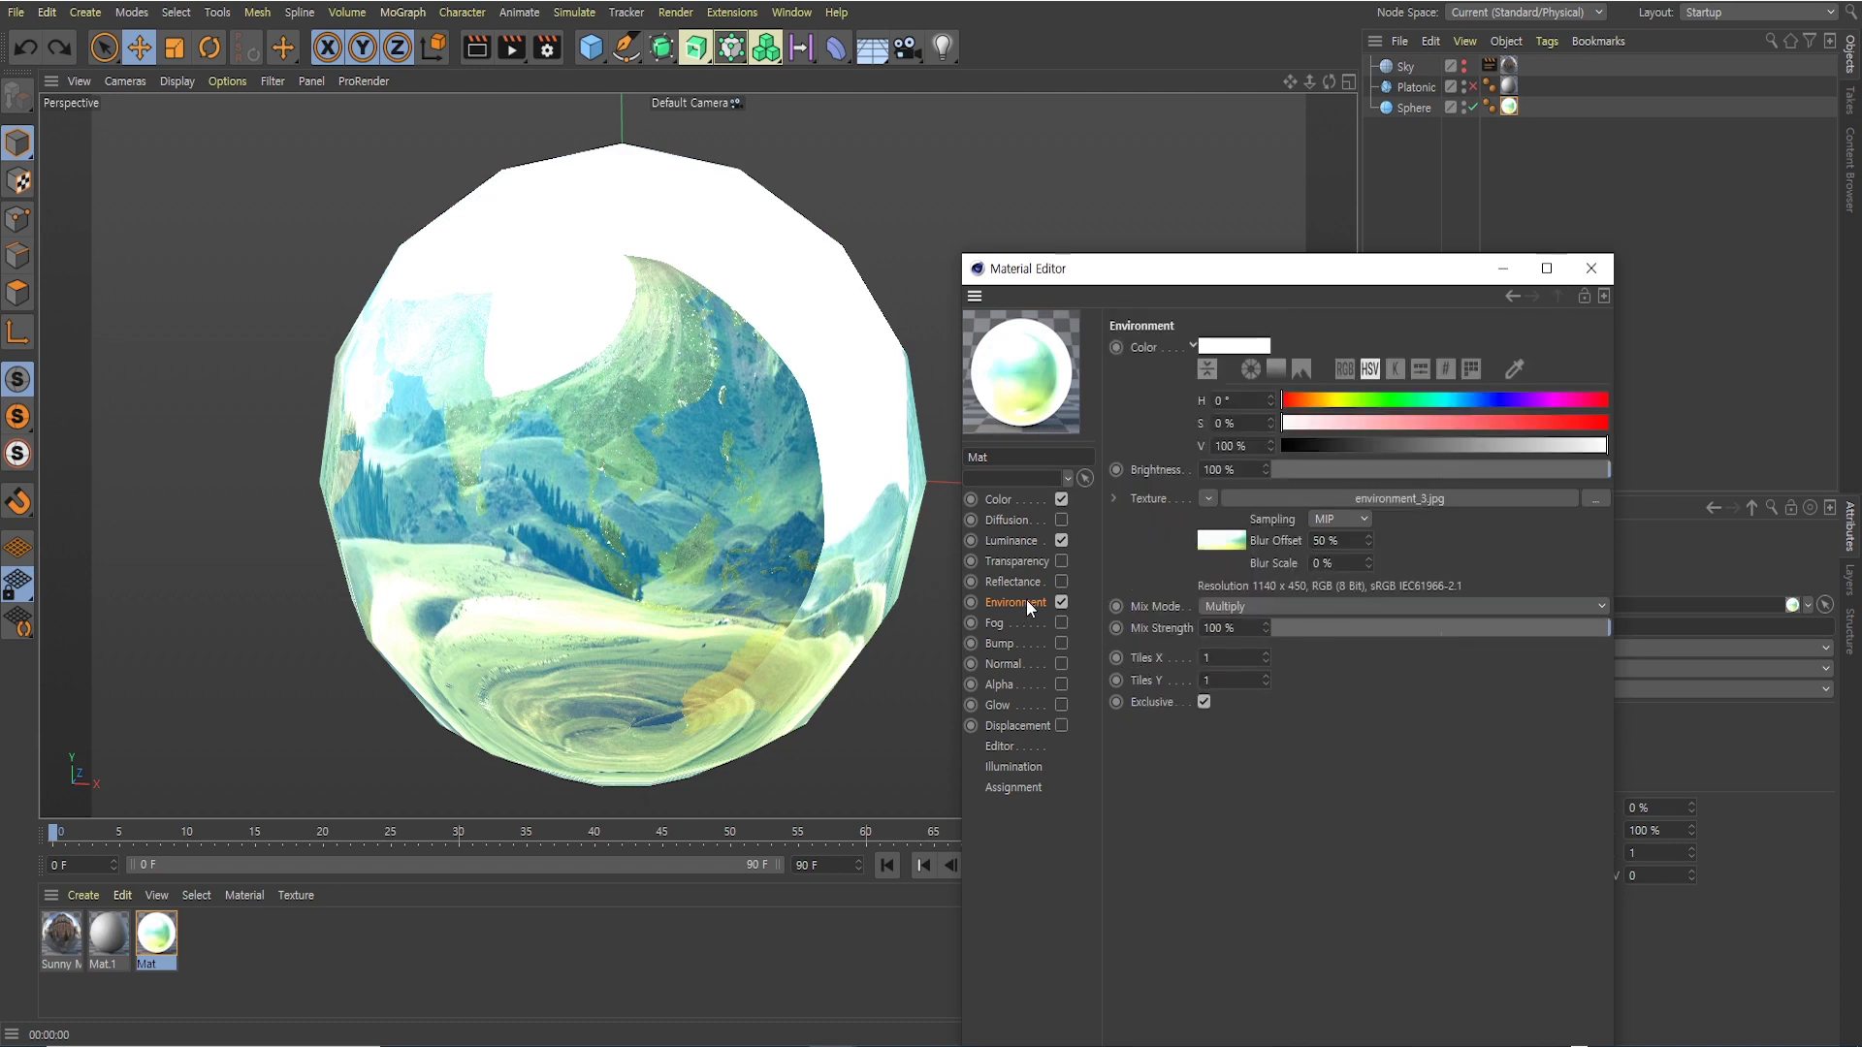
click(1062, 603)
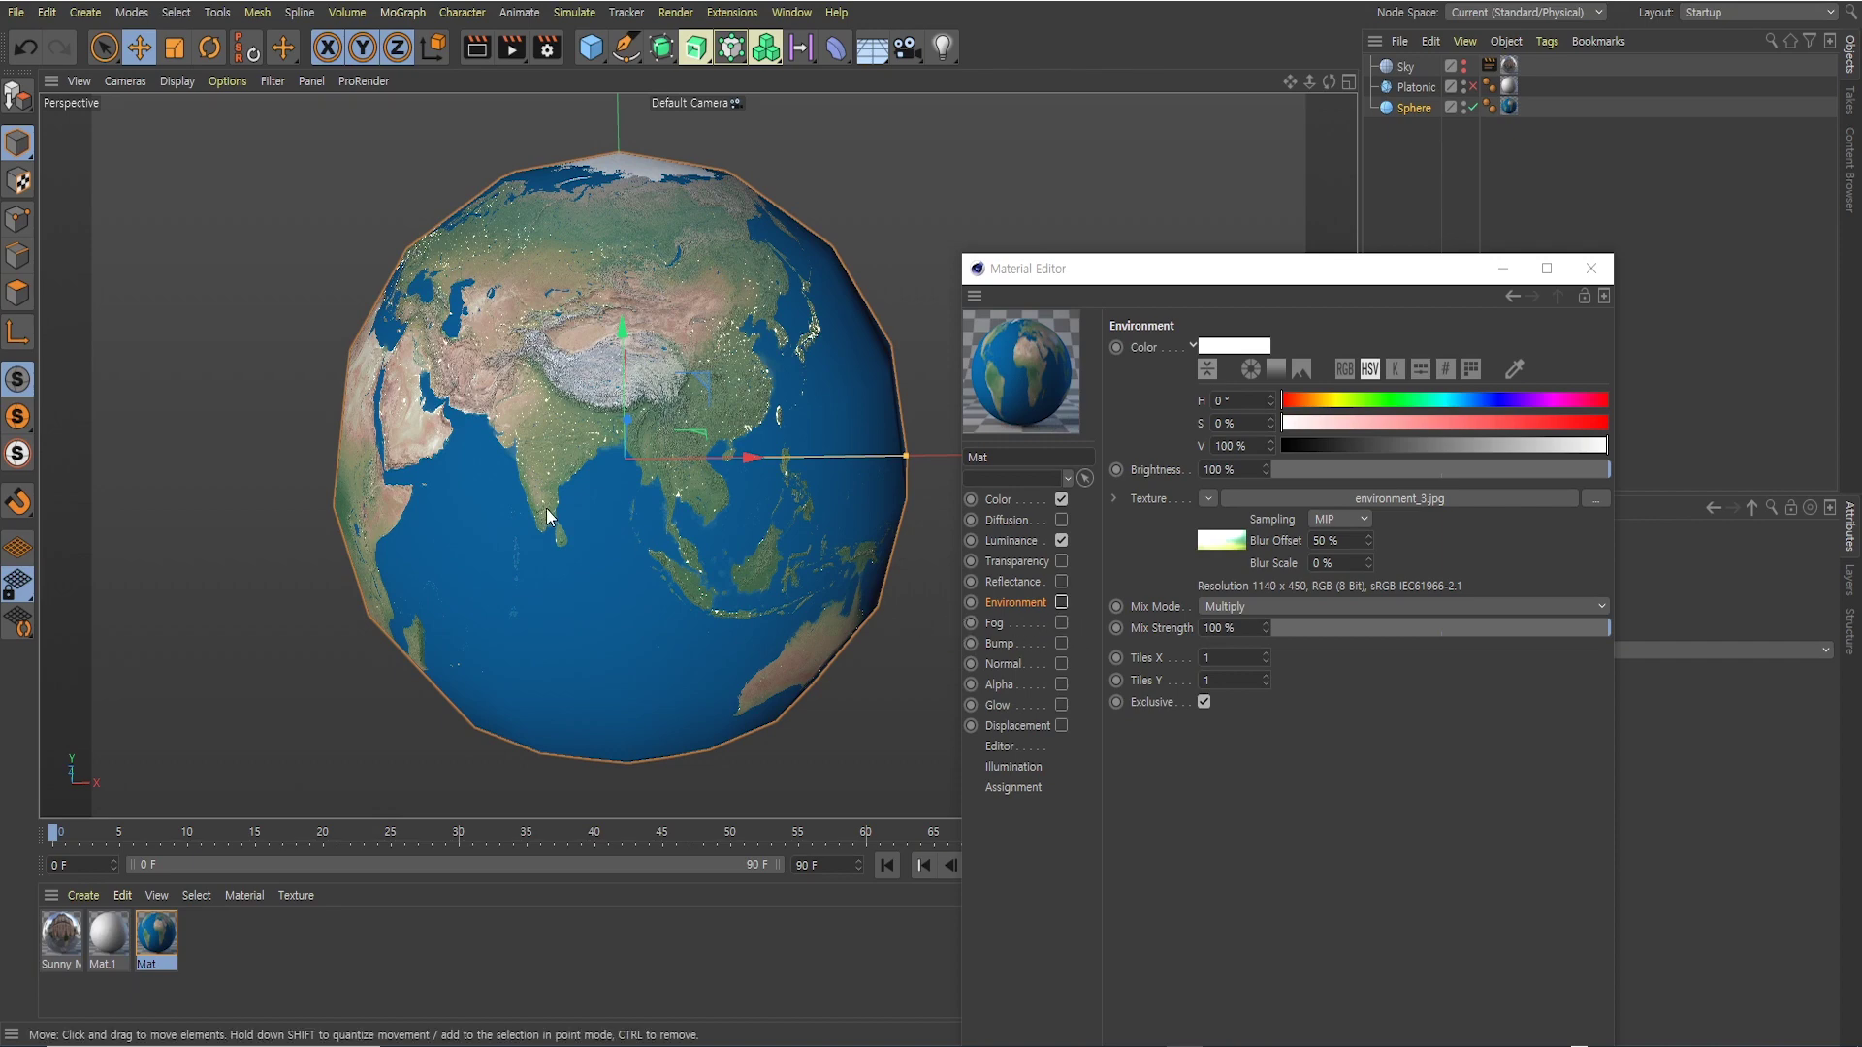
mouse_move(545, 508)
alt+mouse_down()
mouse_move(609, 503)
mouse_move(622, 434)
mouse_move(607, 444)
alt+mouse_up()
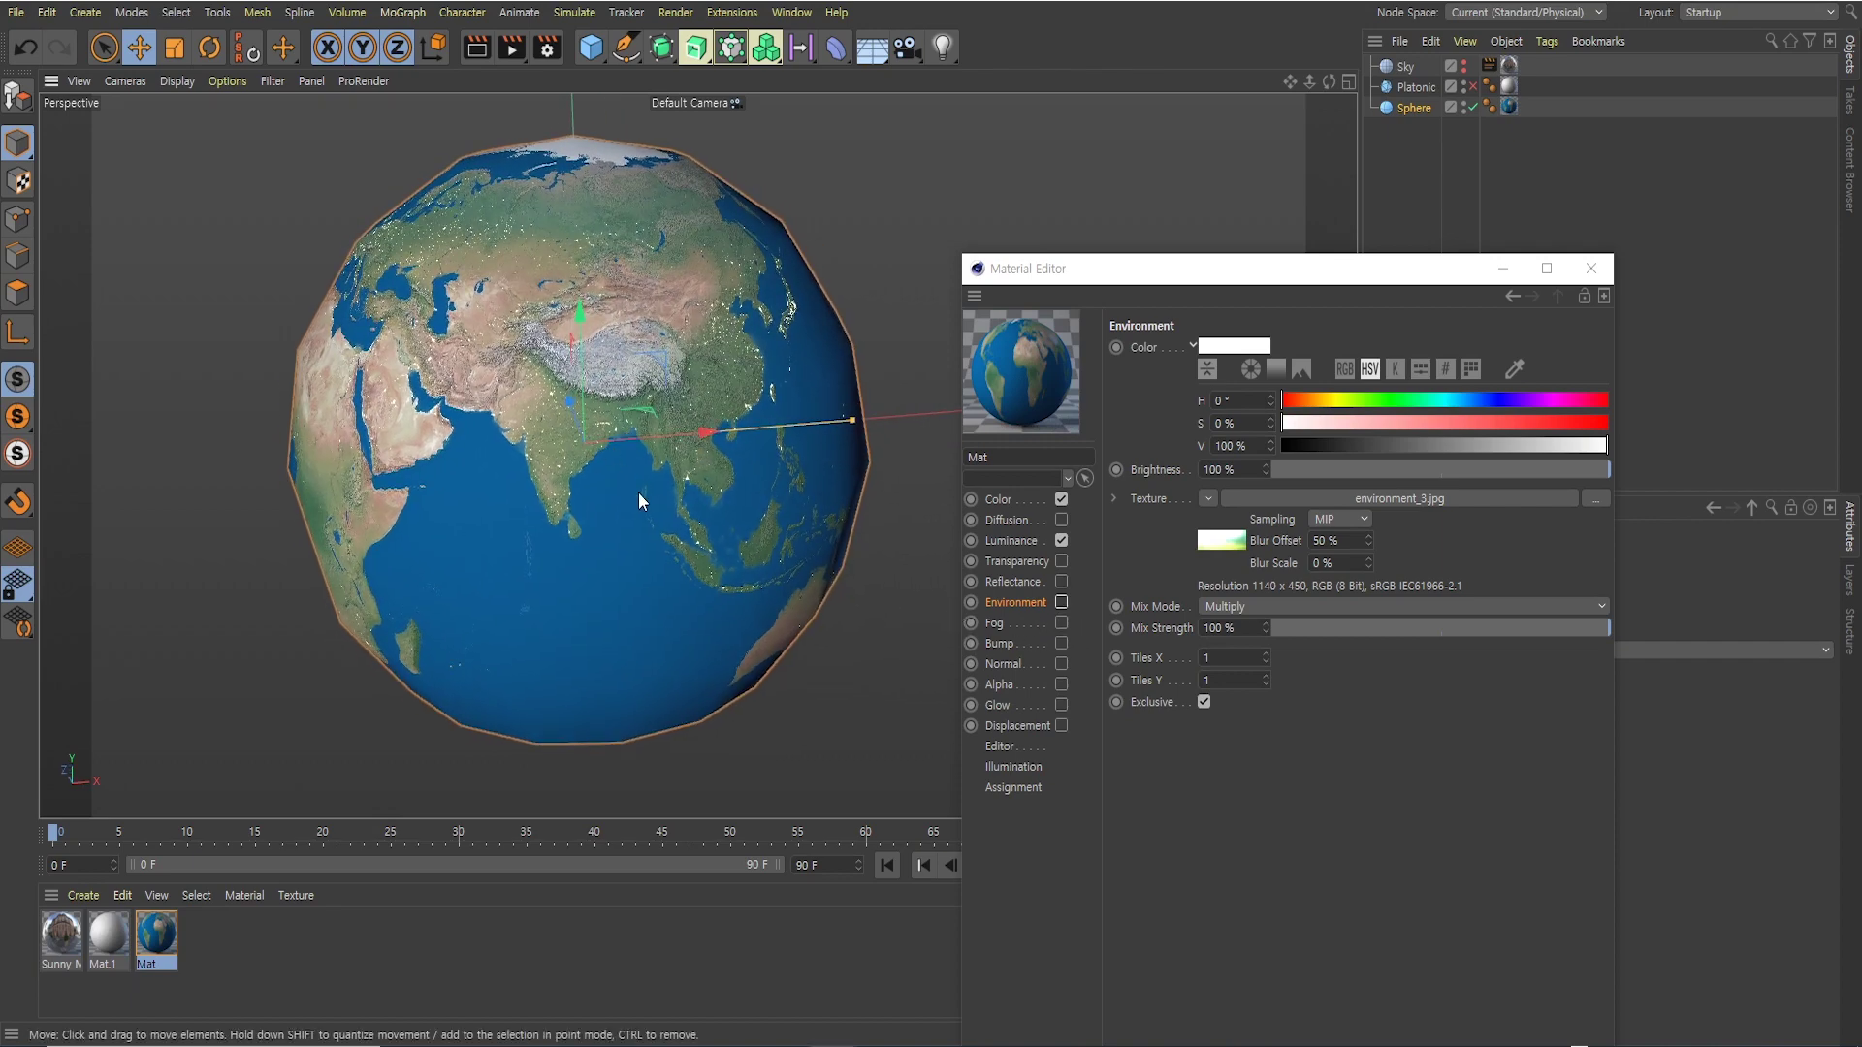
scroll(638, 492, up, 1)
scroll(631, 497, up, 1)
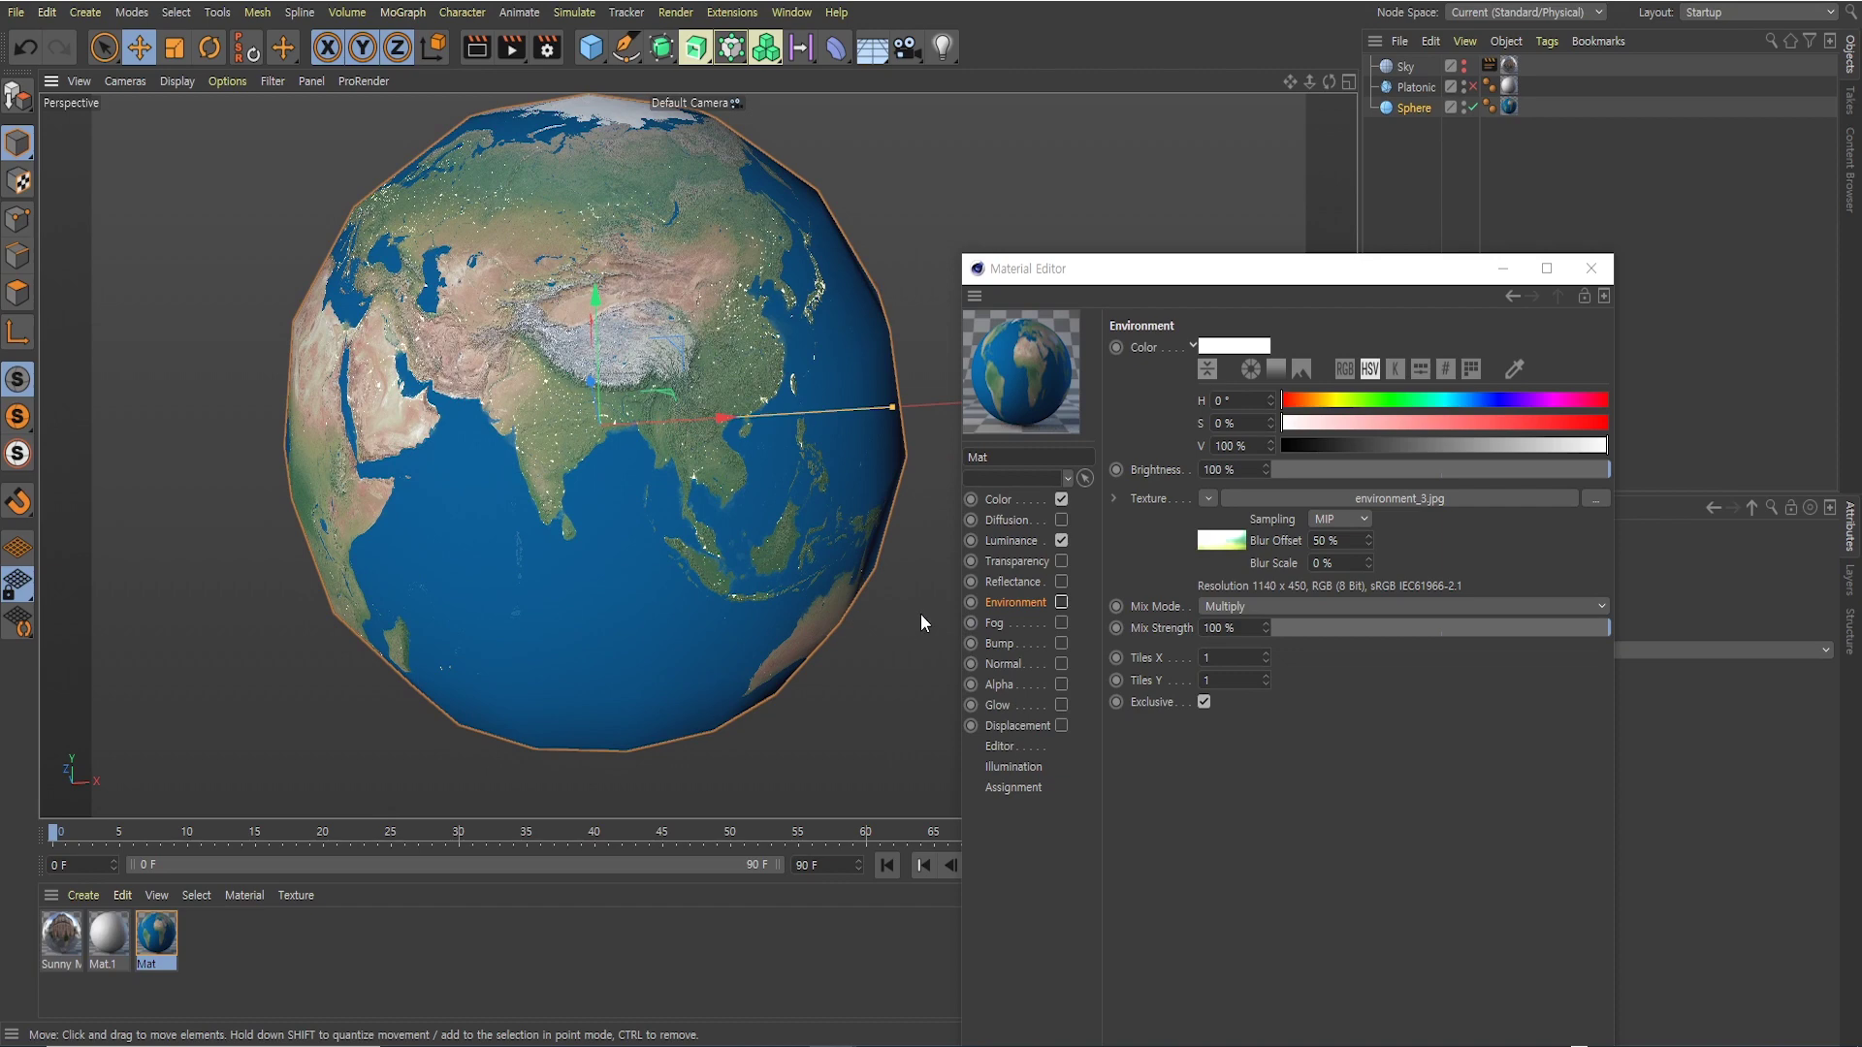
Enable Fog on the Earth material, render-testing a dimmer brightness before restoring 100%
click(1058, 622)
alt+drag(940, 578, 917, 410)
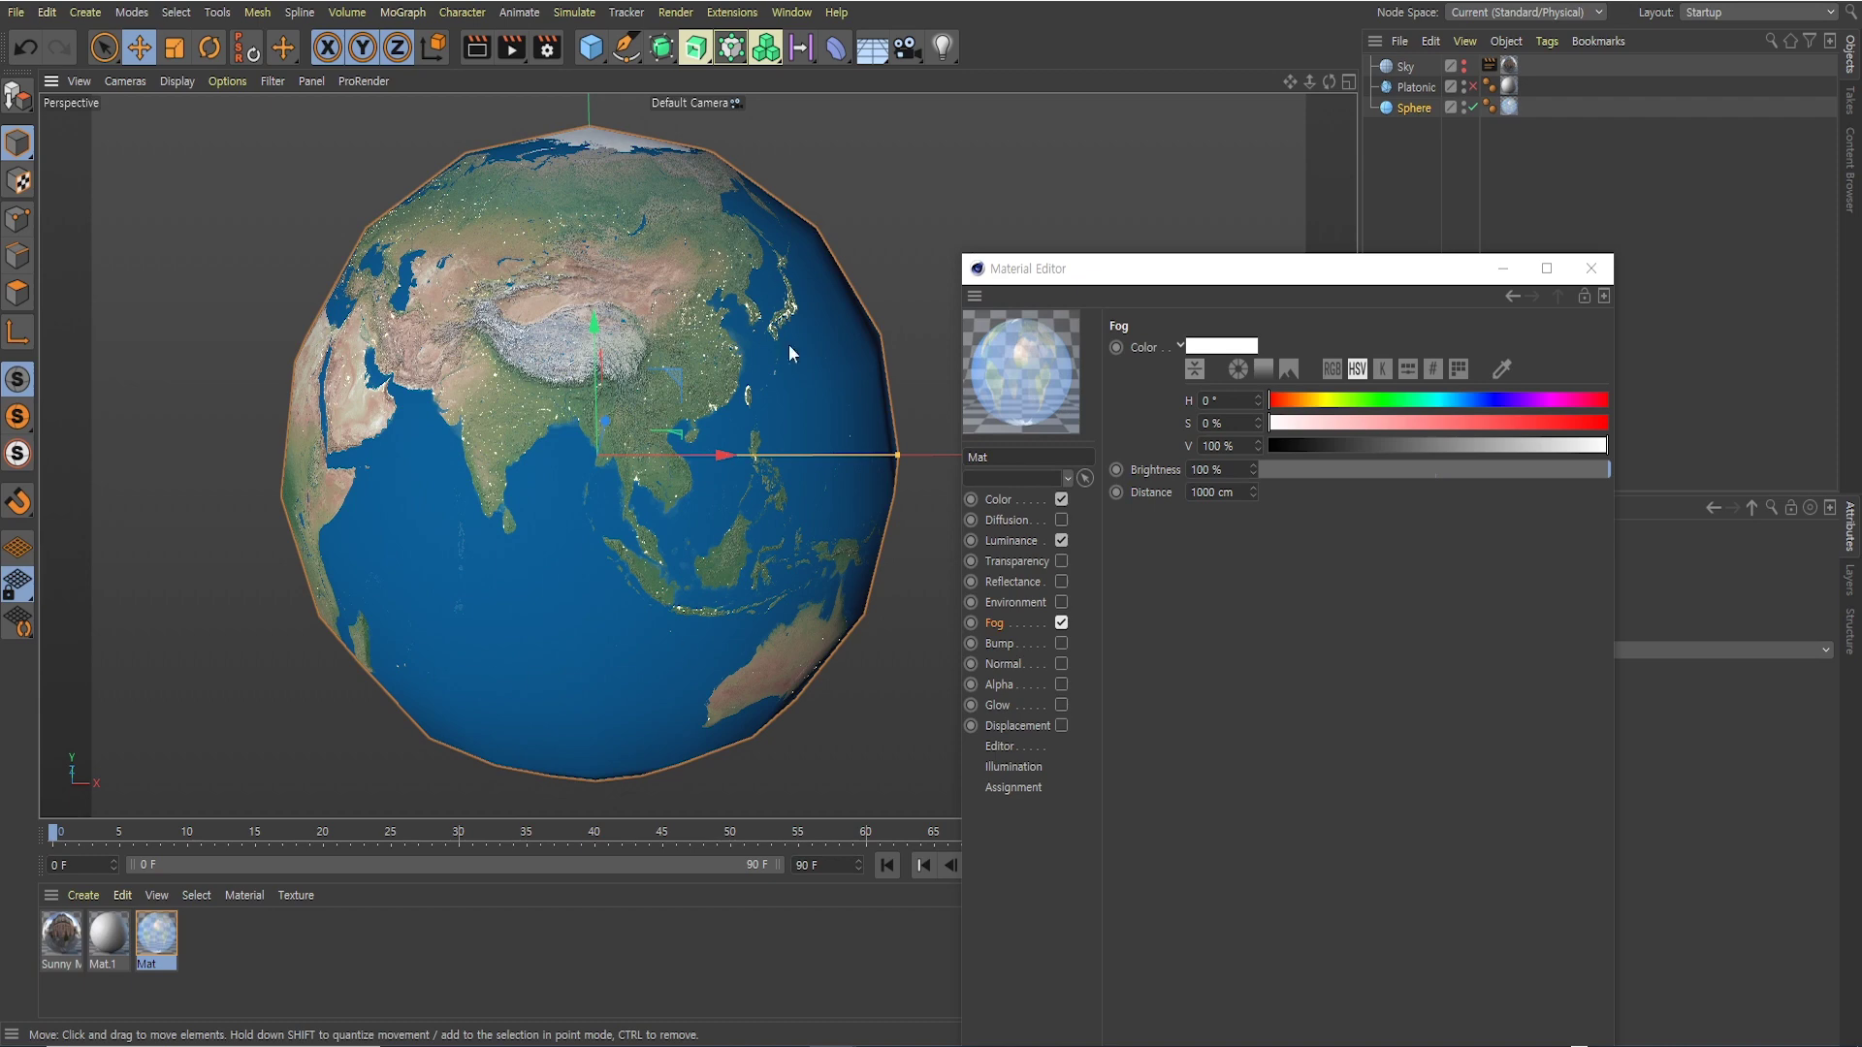
key(ctrl+r)
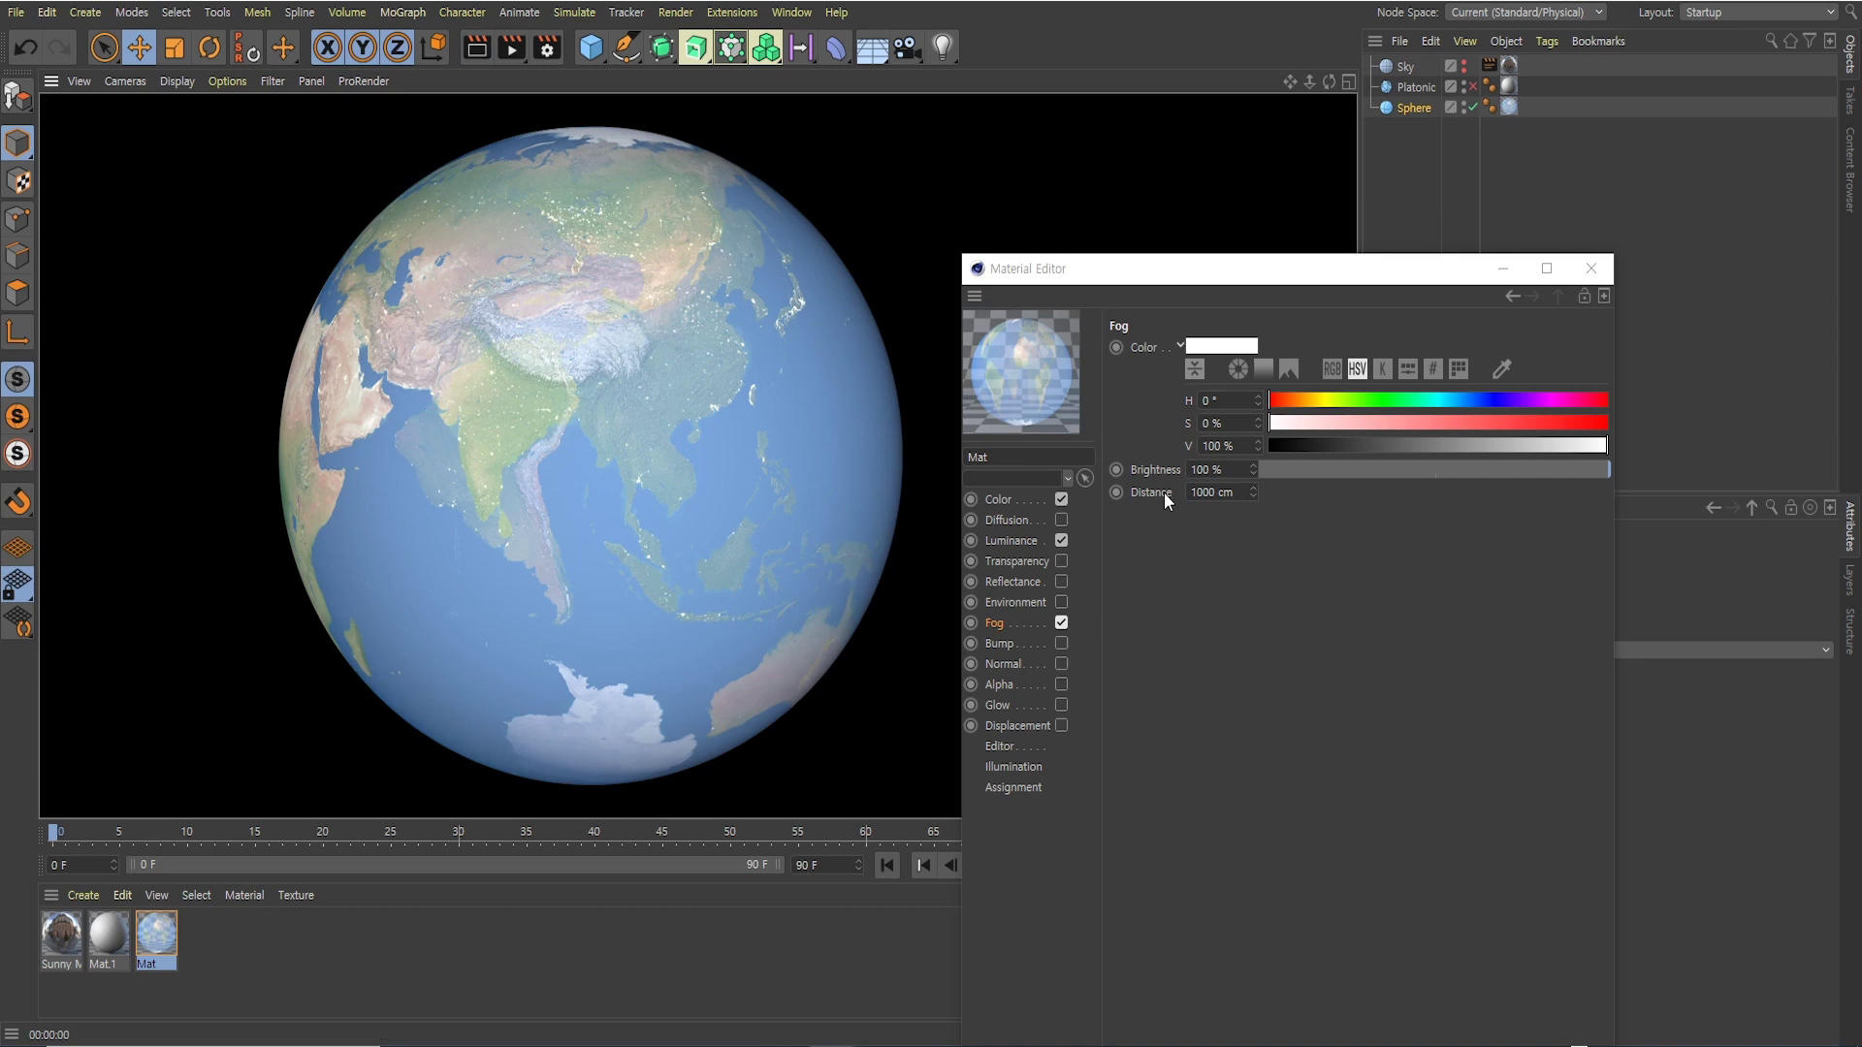
click(1204, 468)
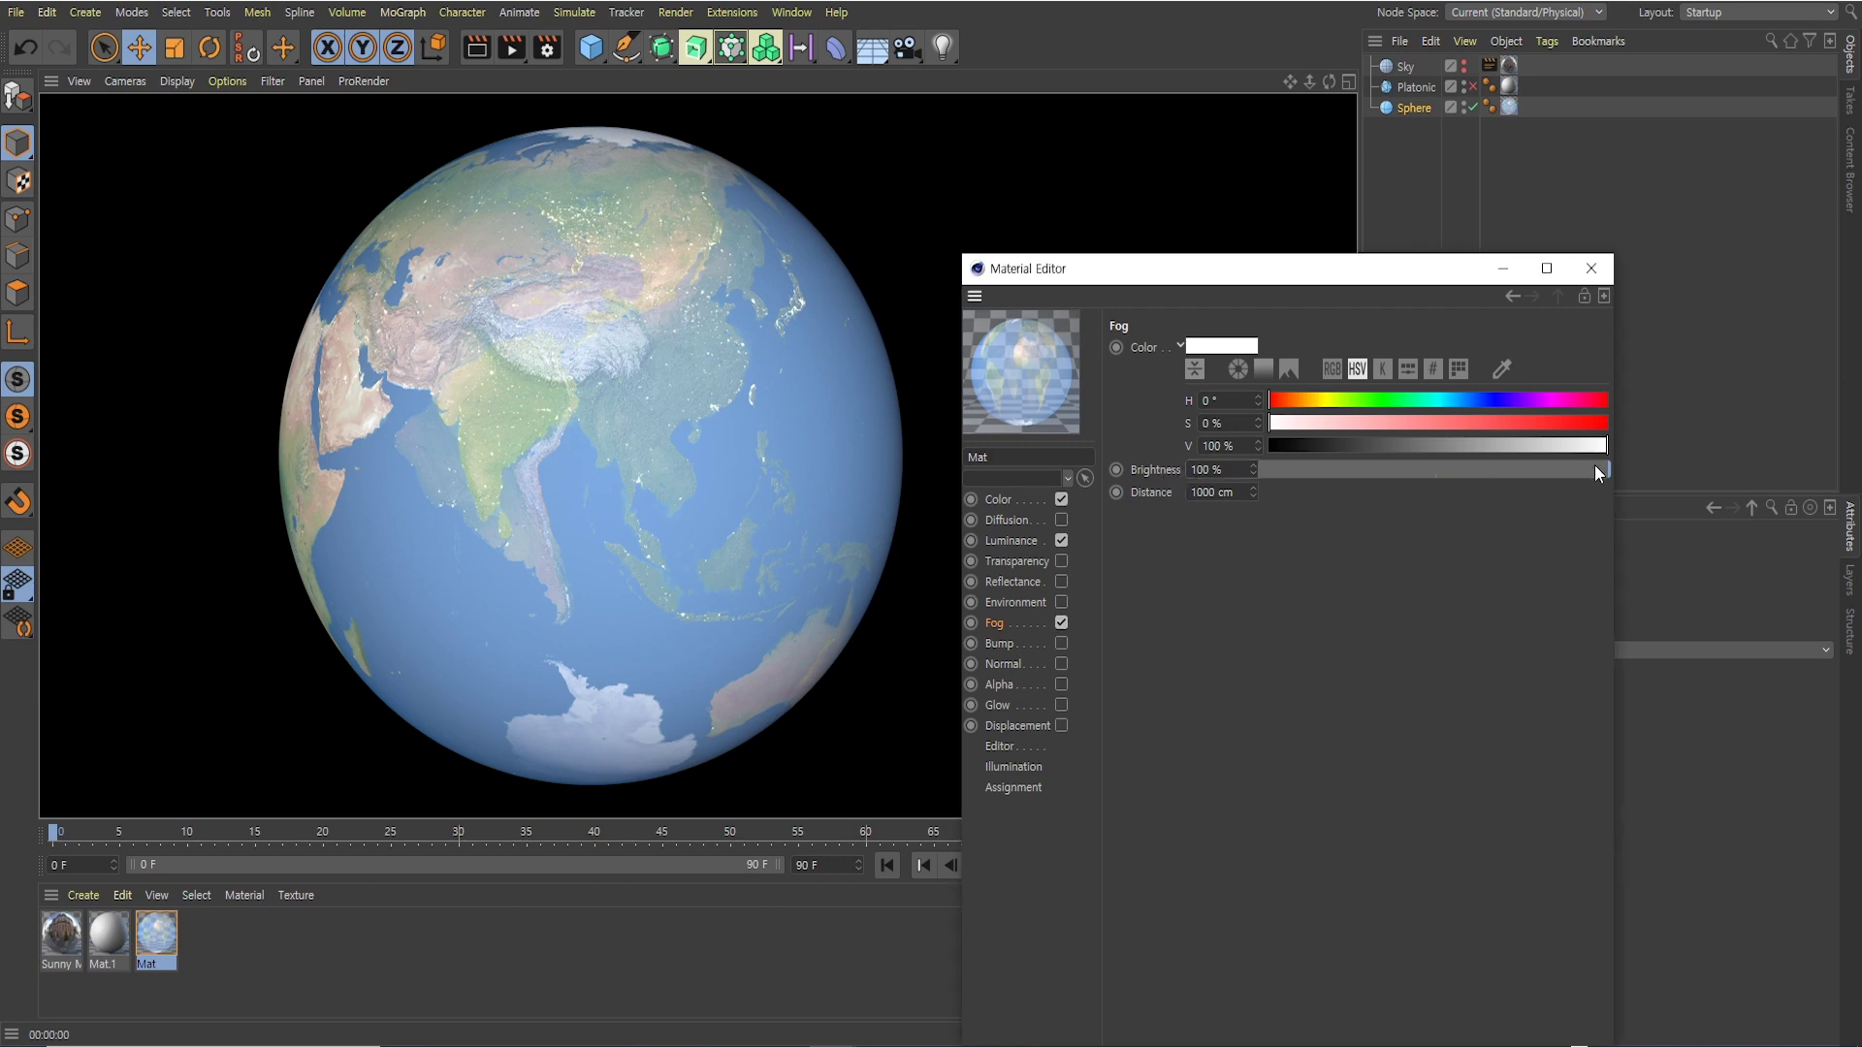
drag(1594, 464, 1289, 474)
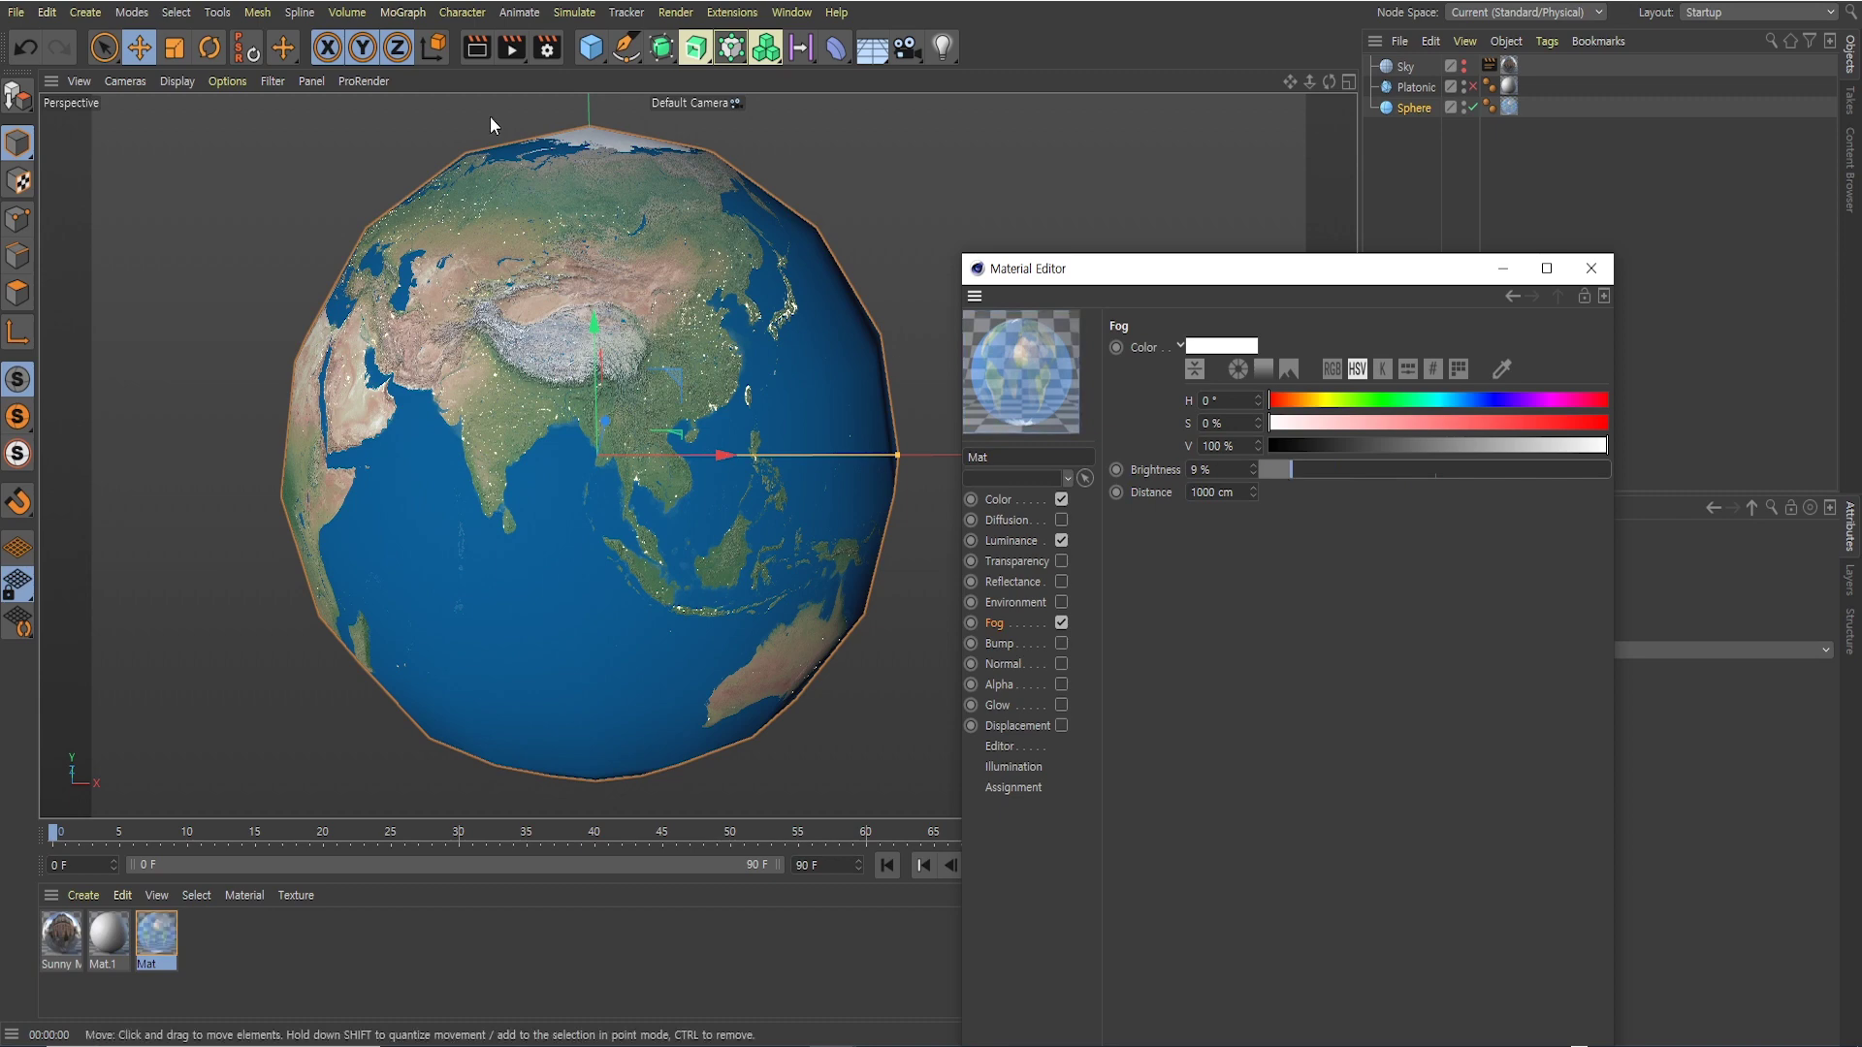
click(481, 52)
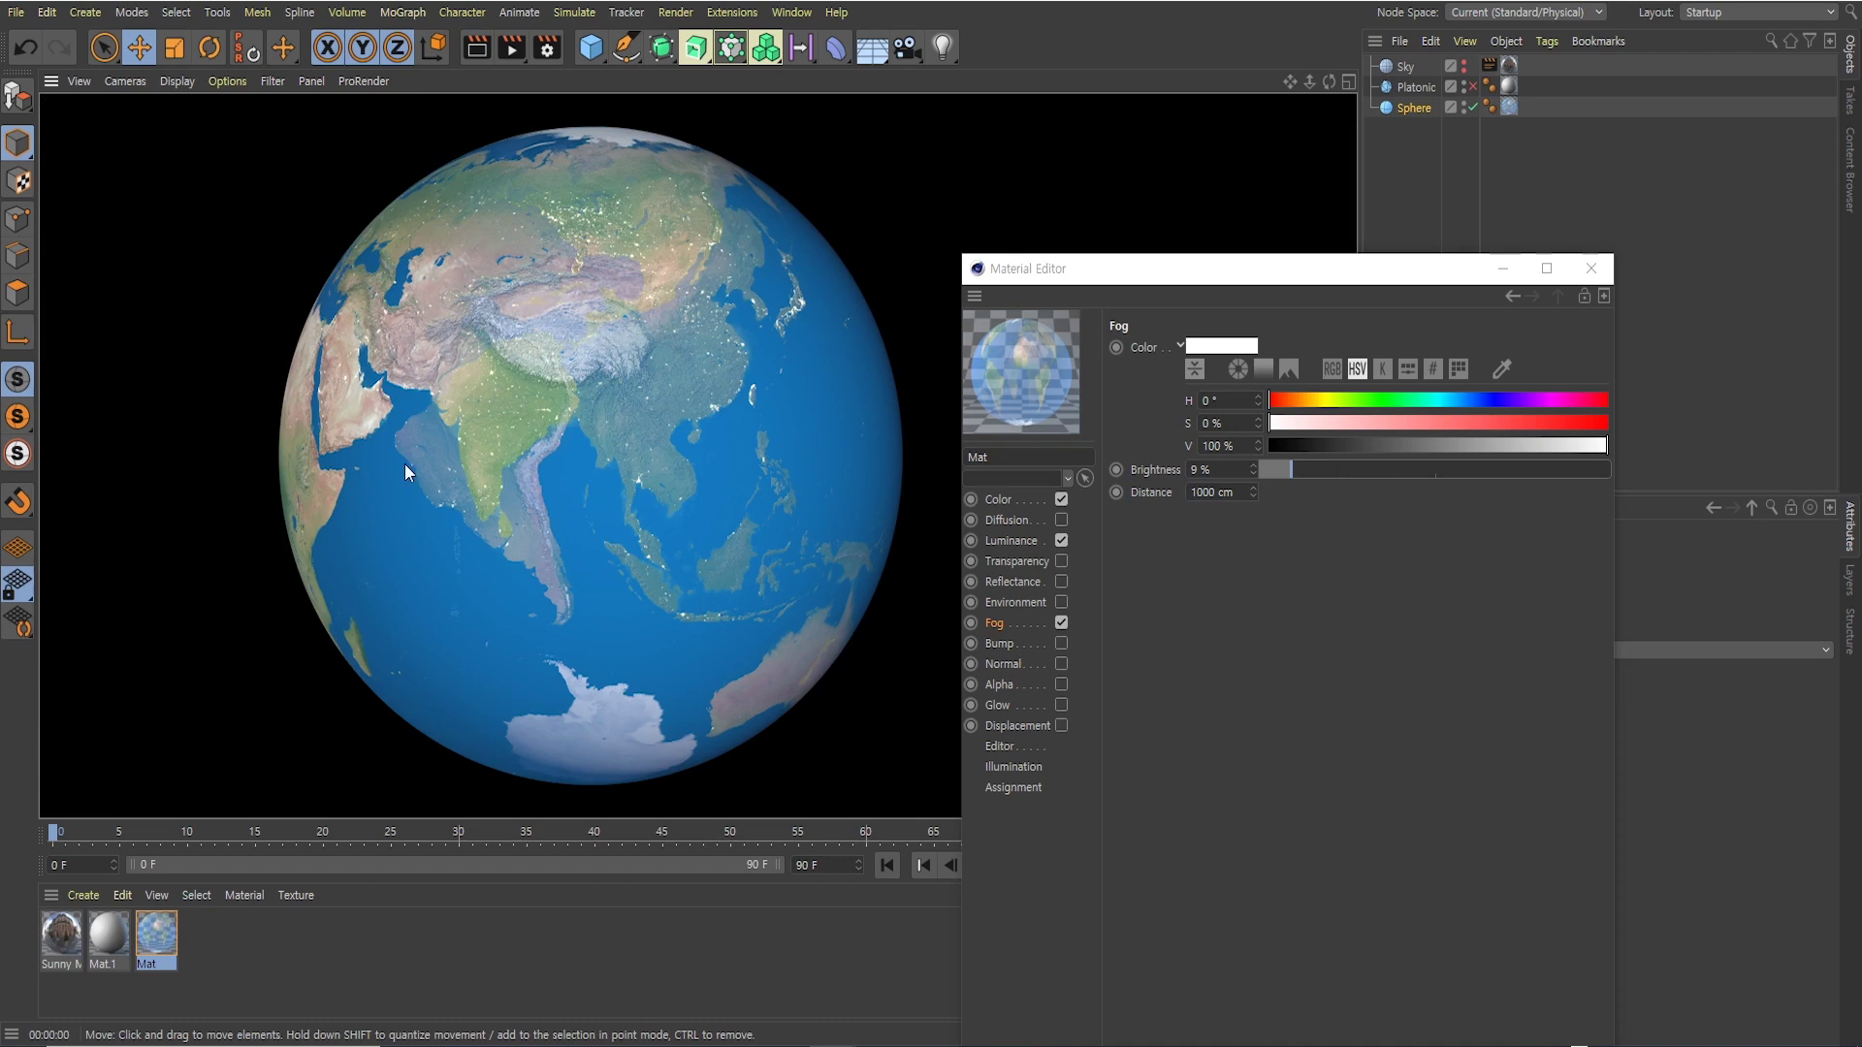
drag(1301, 469, 1637, 469)
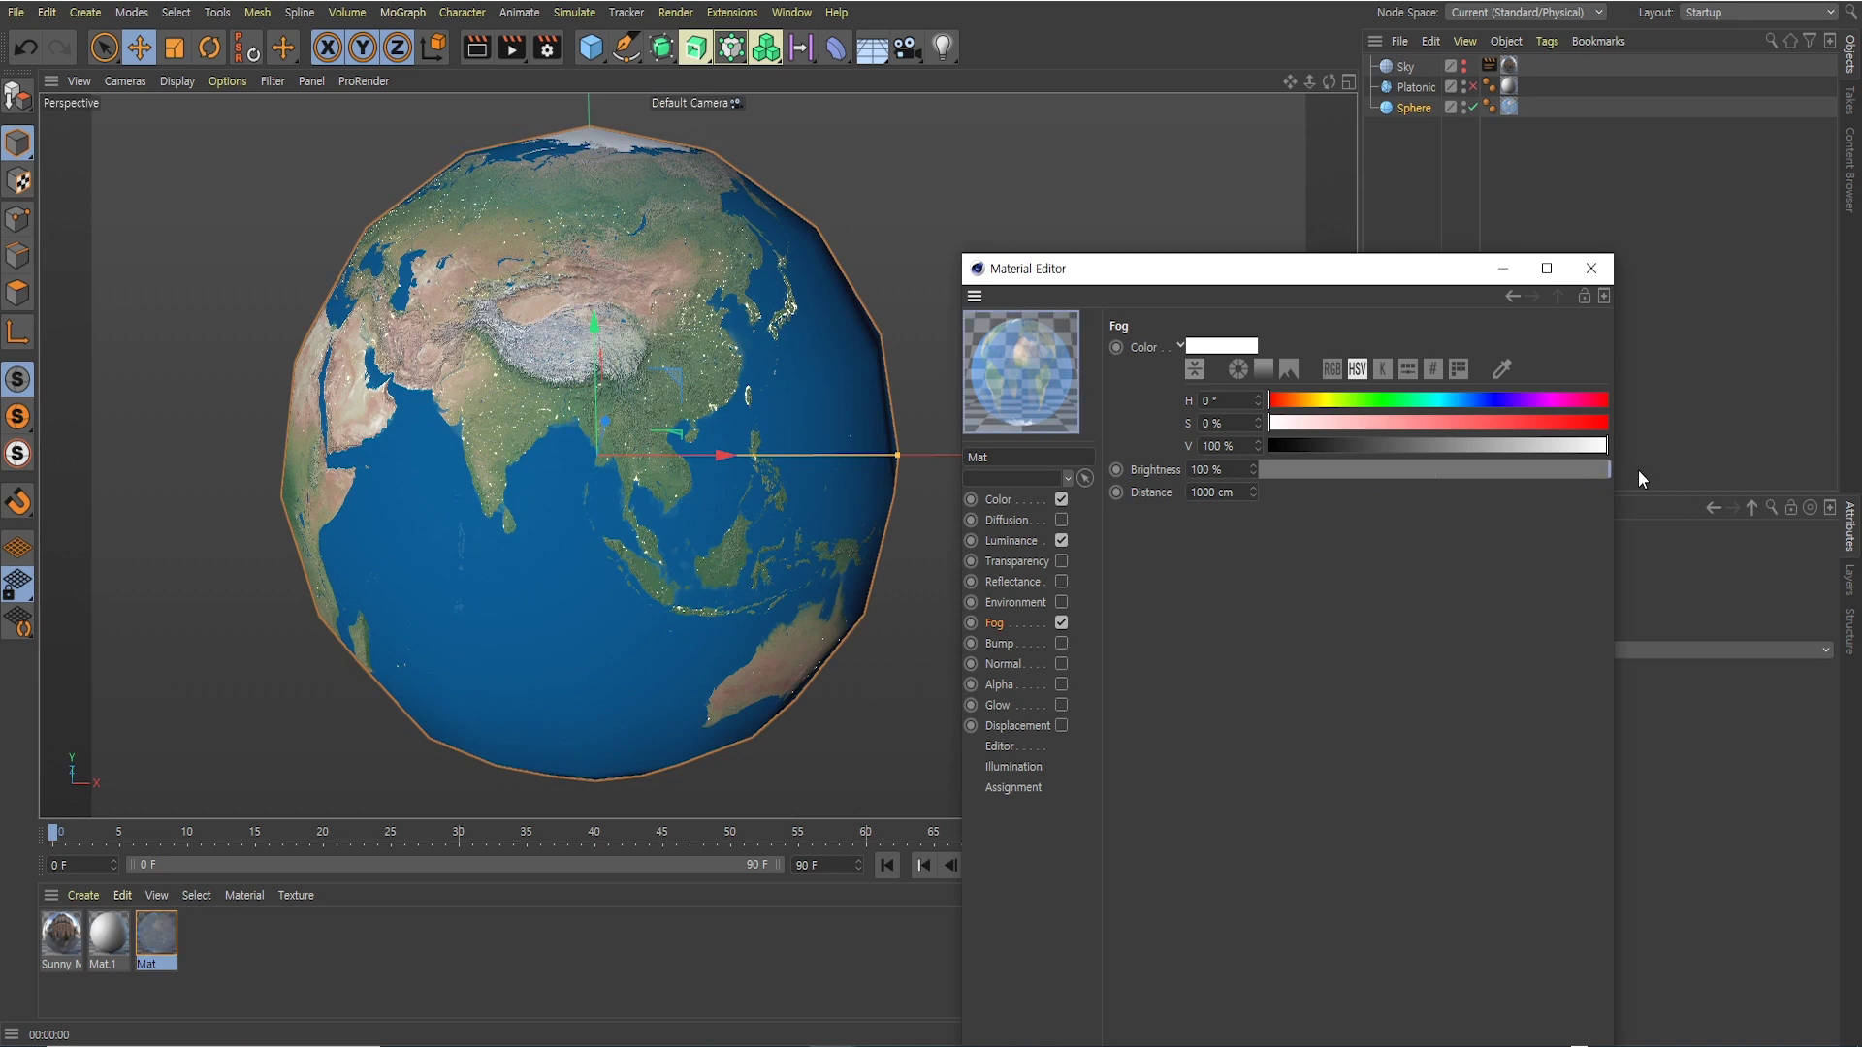
click(487, 49)
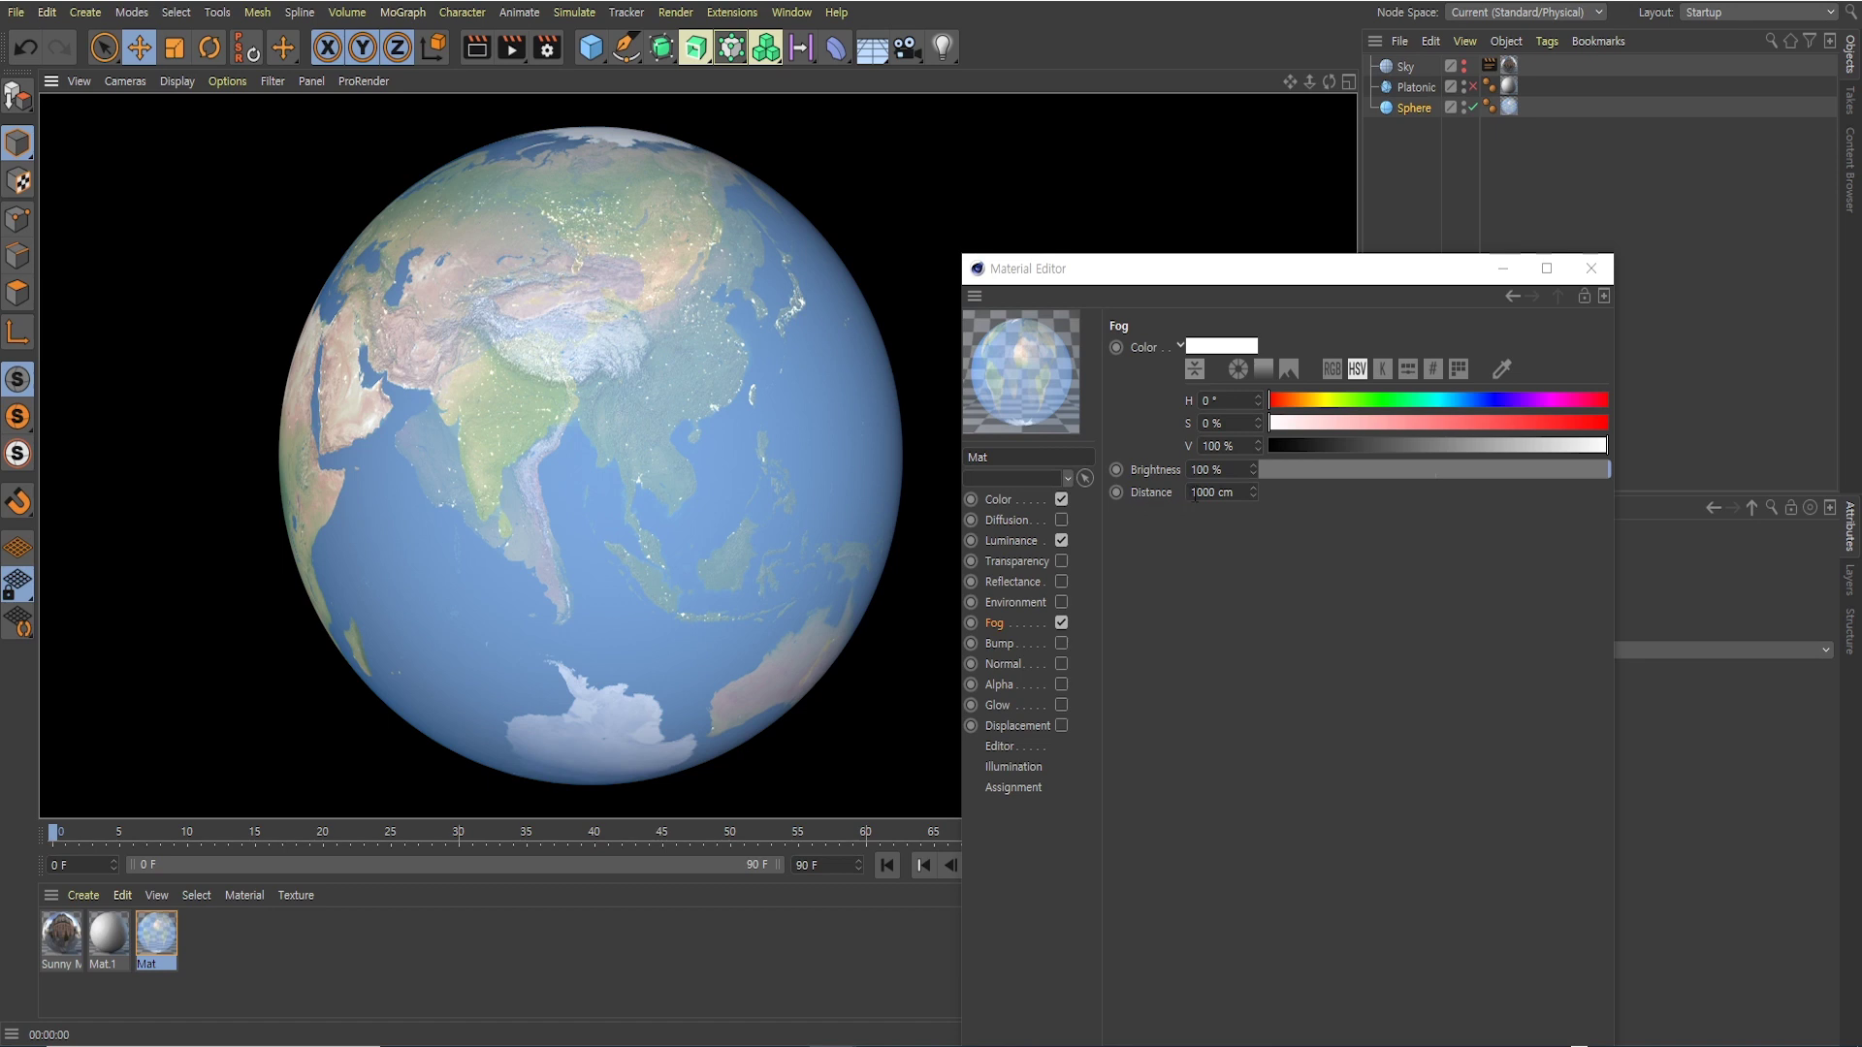
Set the fog Distance to 200 cm
click(1227, 493)
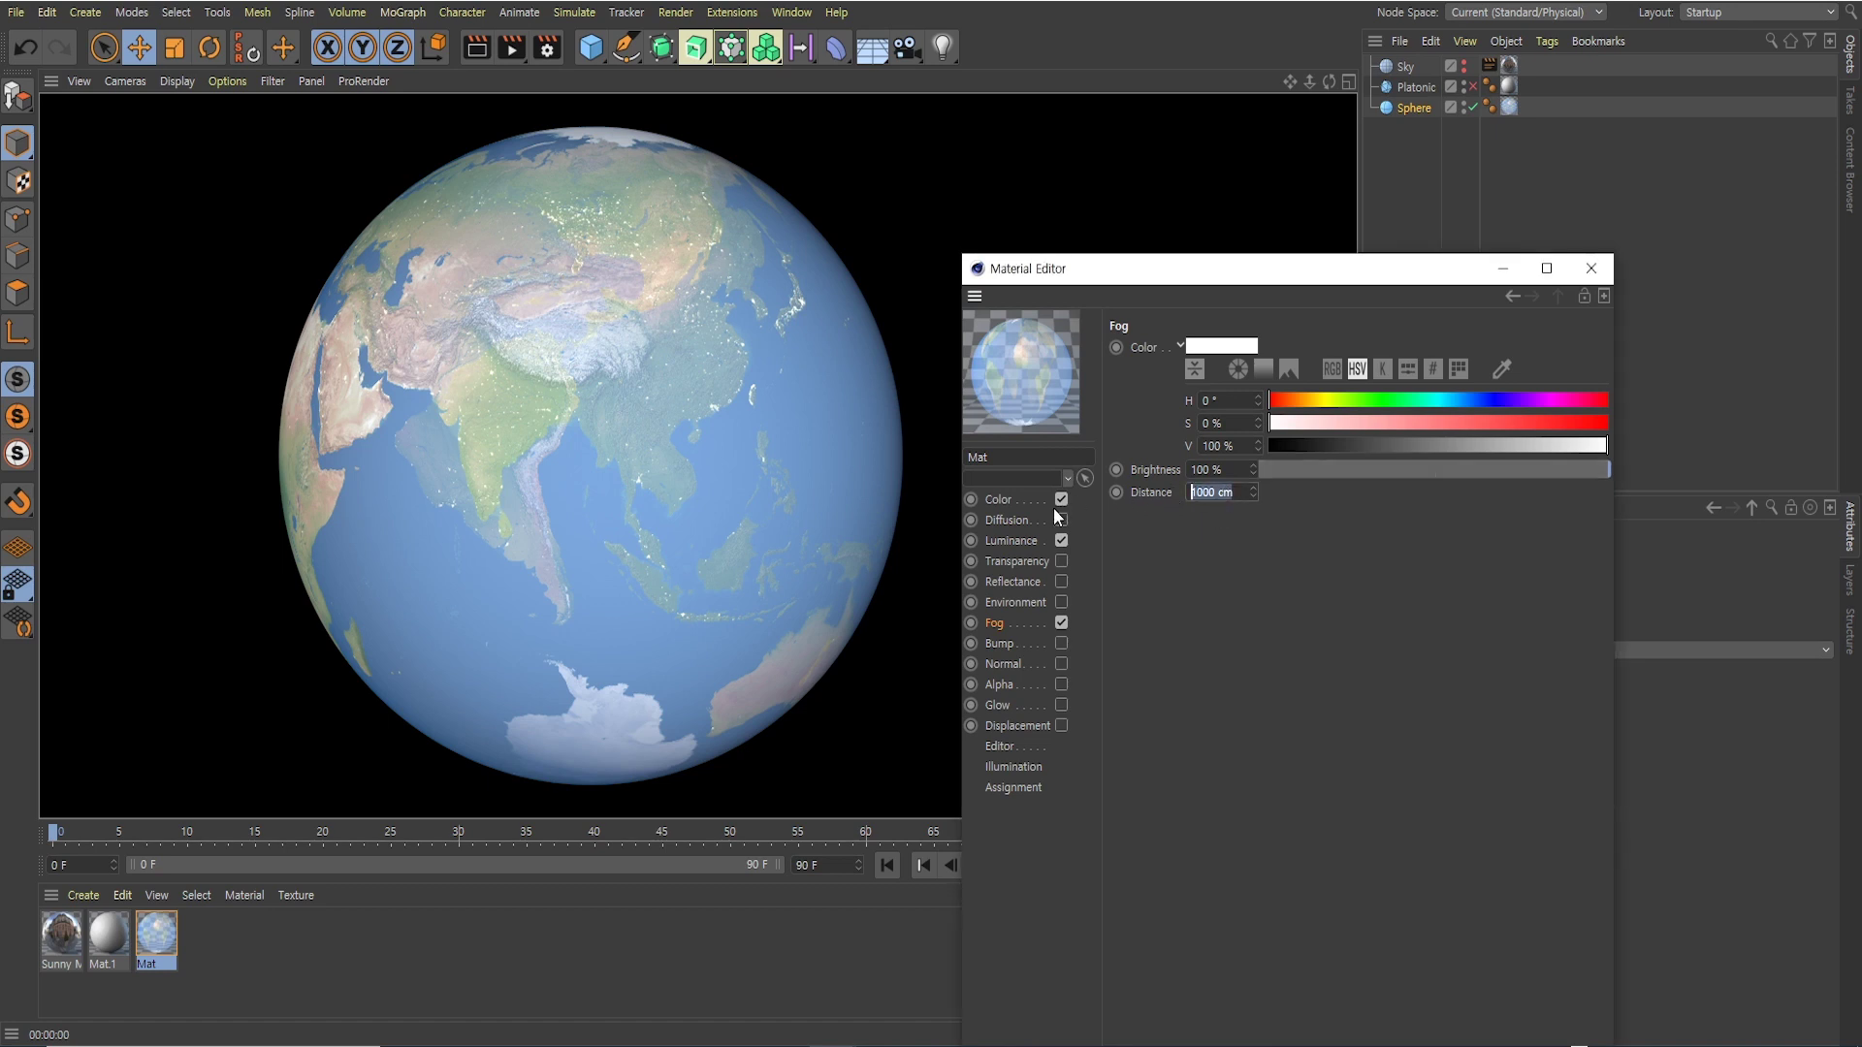
text(200)
key(Return)
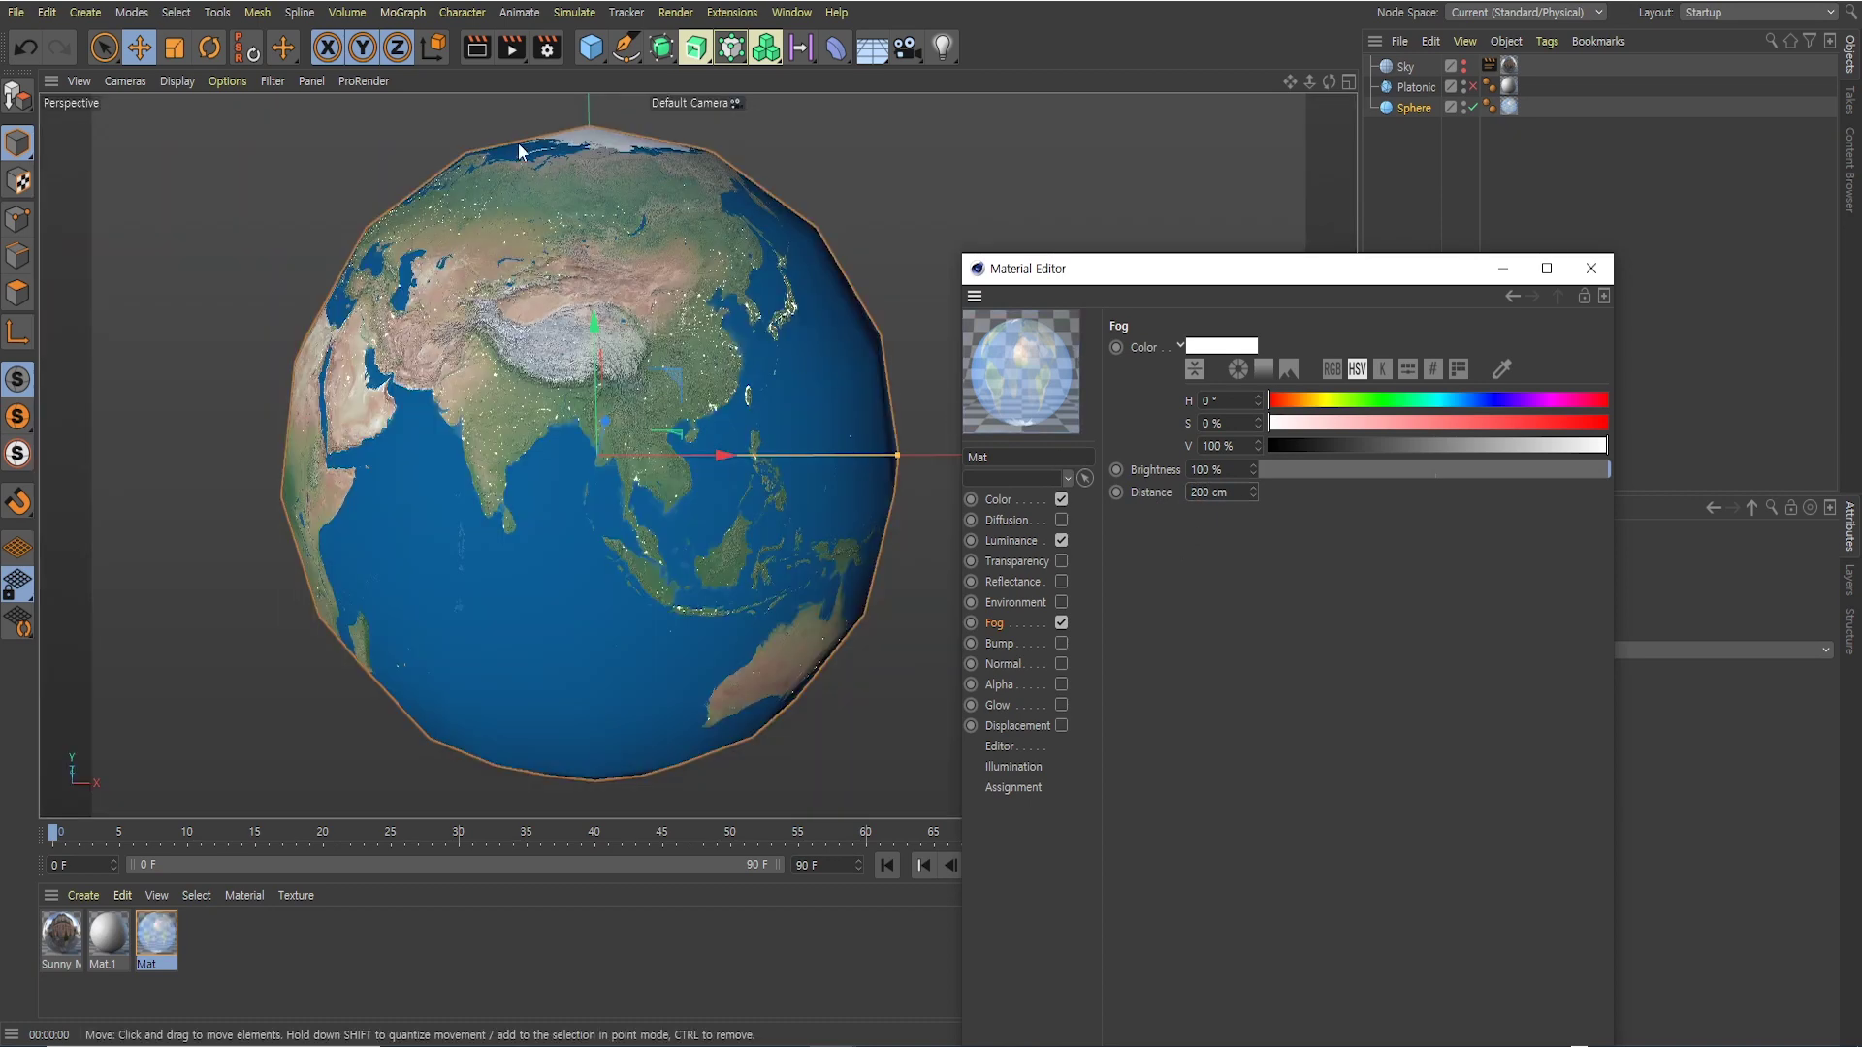
Render the fog at 200 cm, then at 50 cm and 500 cm distances
click(485, 55)
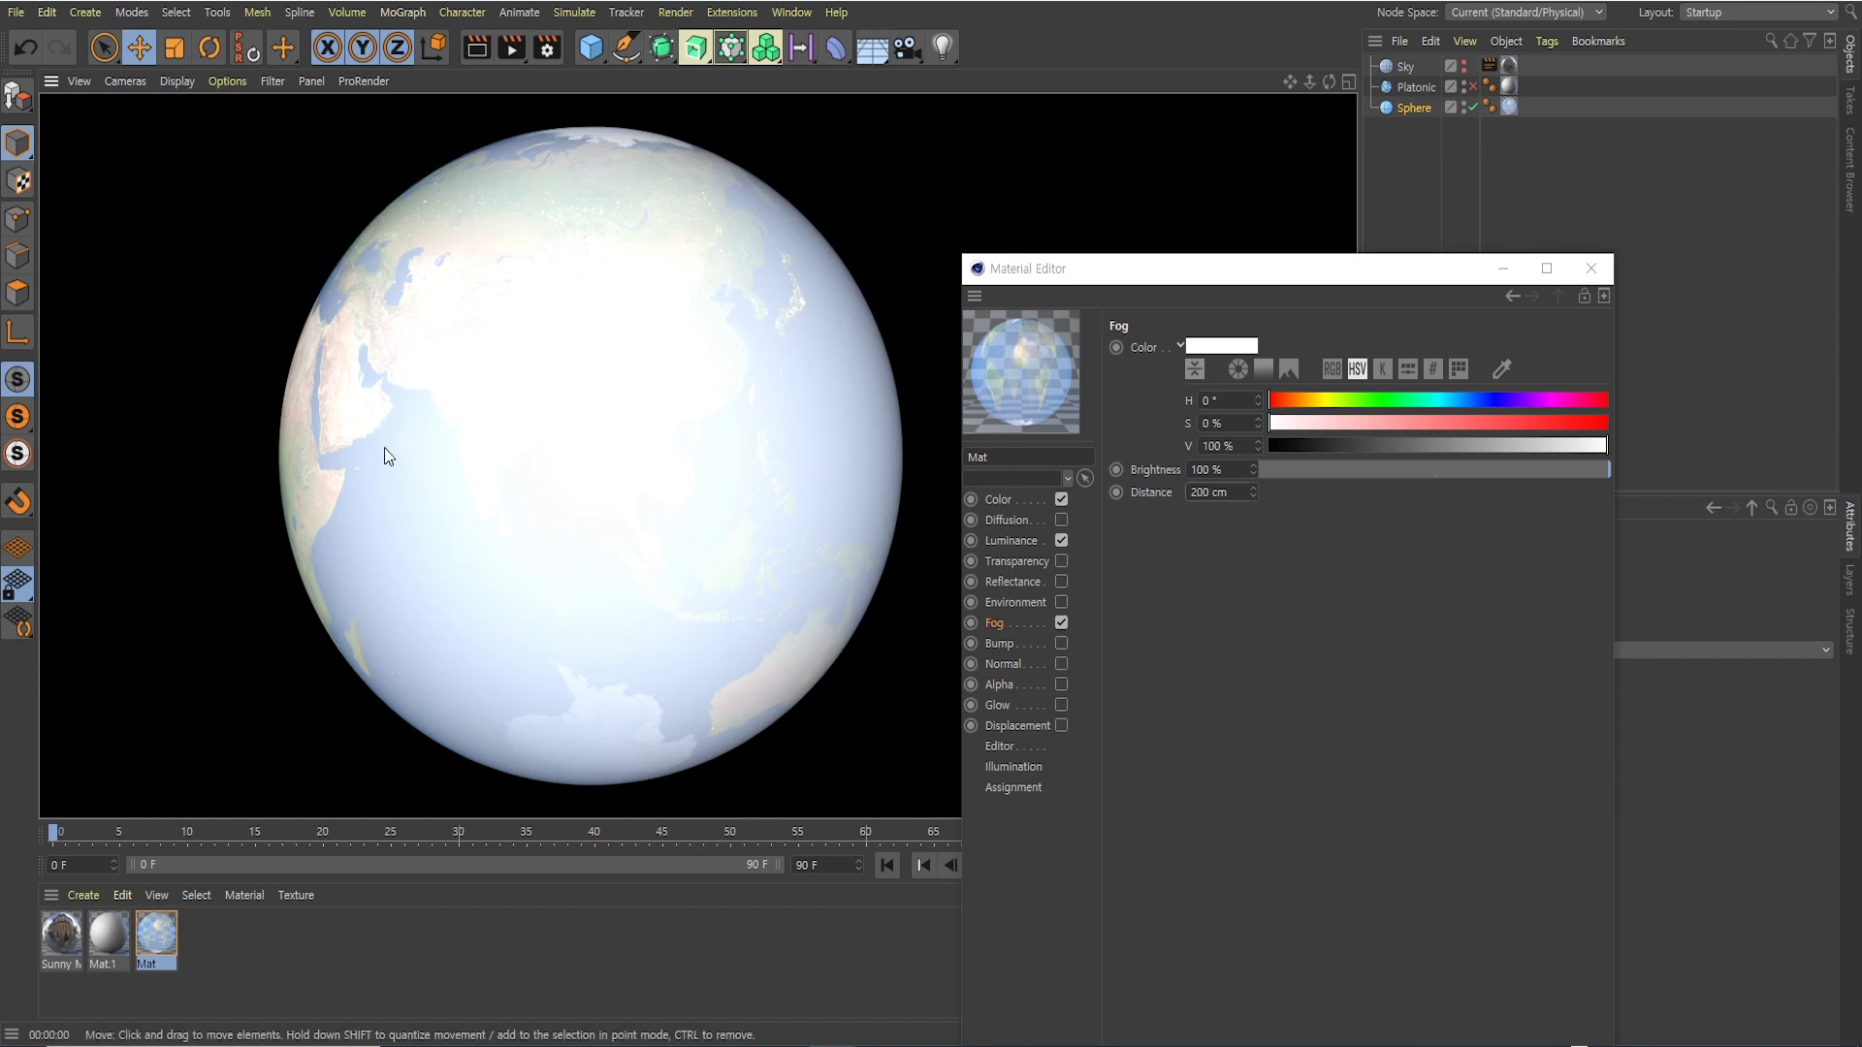
click(1224, 493)
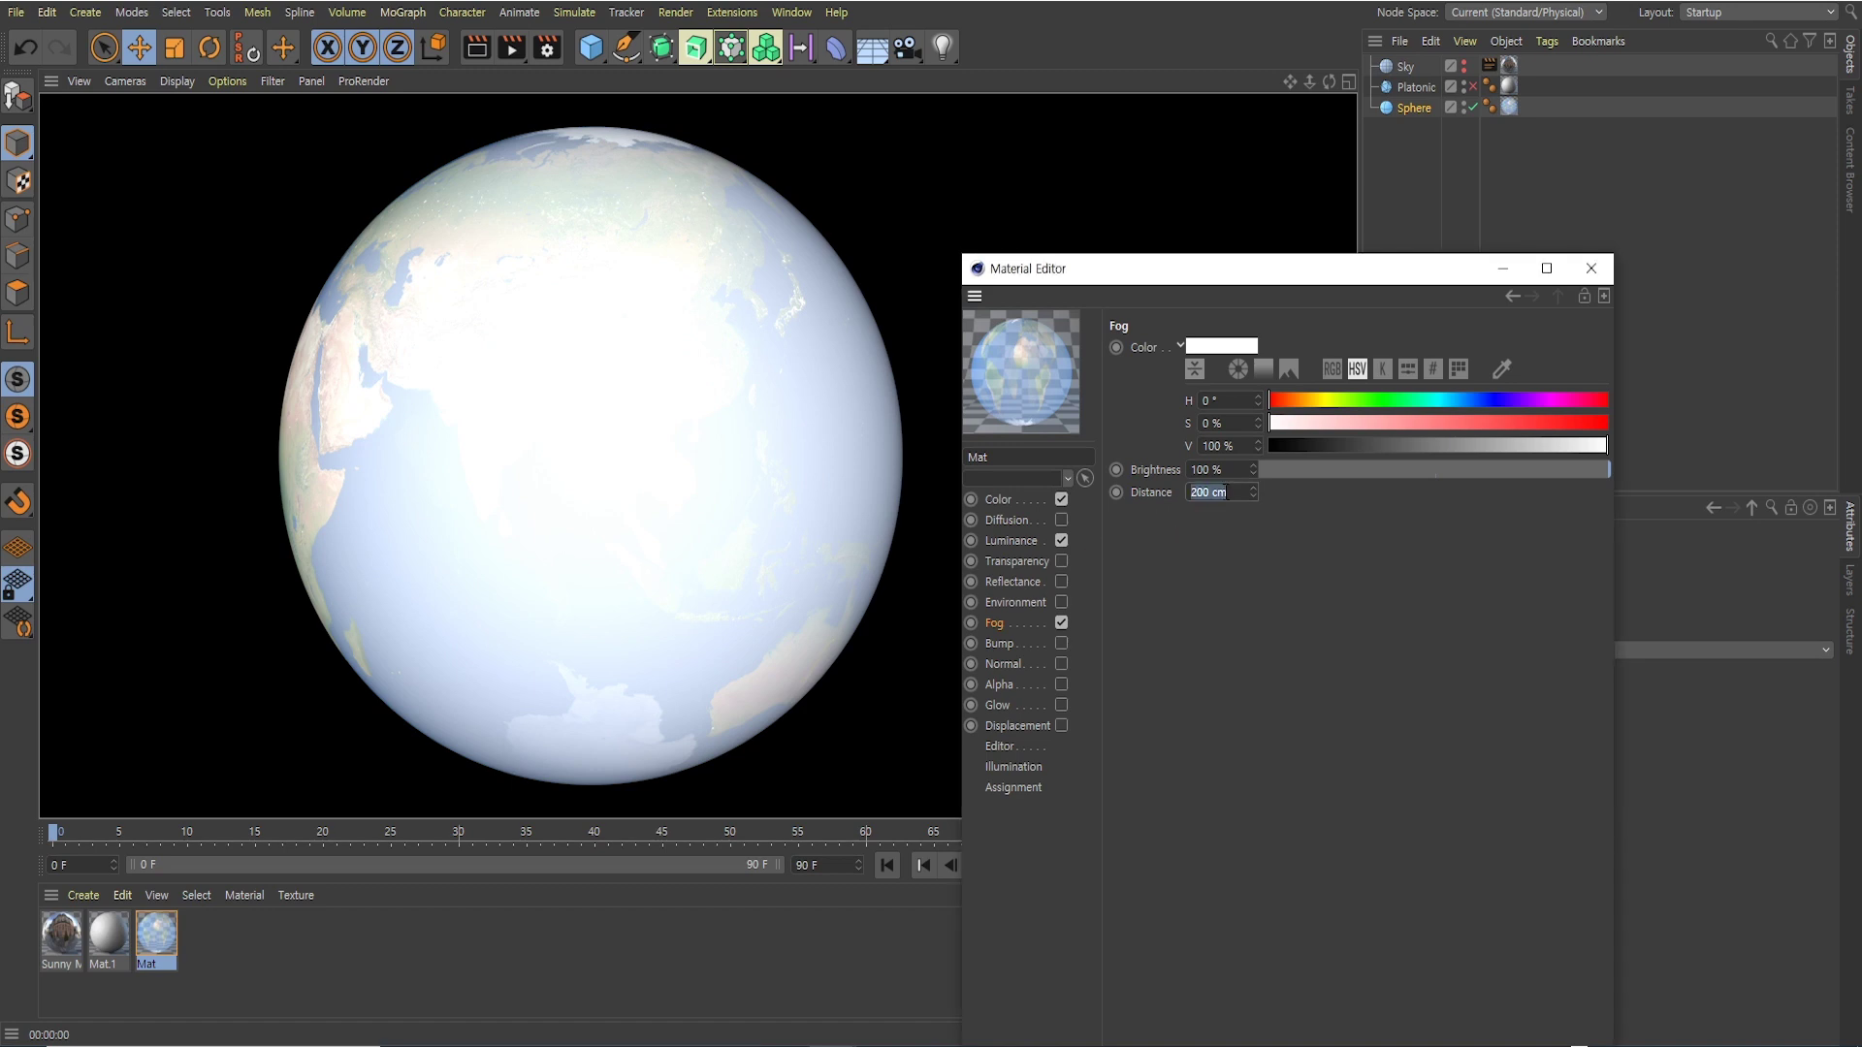
text(50)
key(Return)
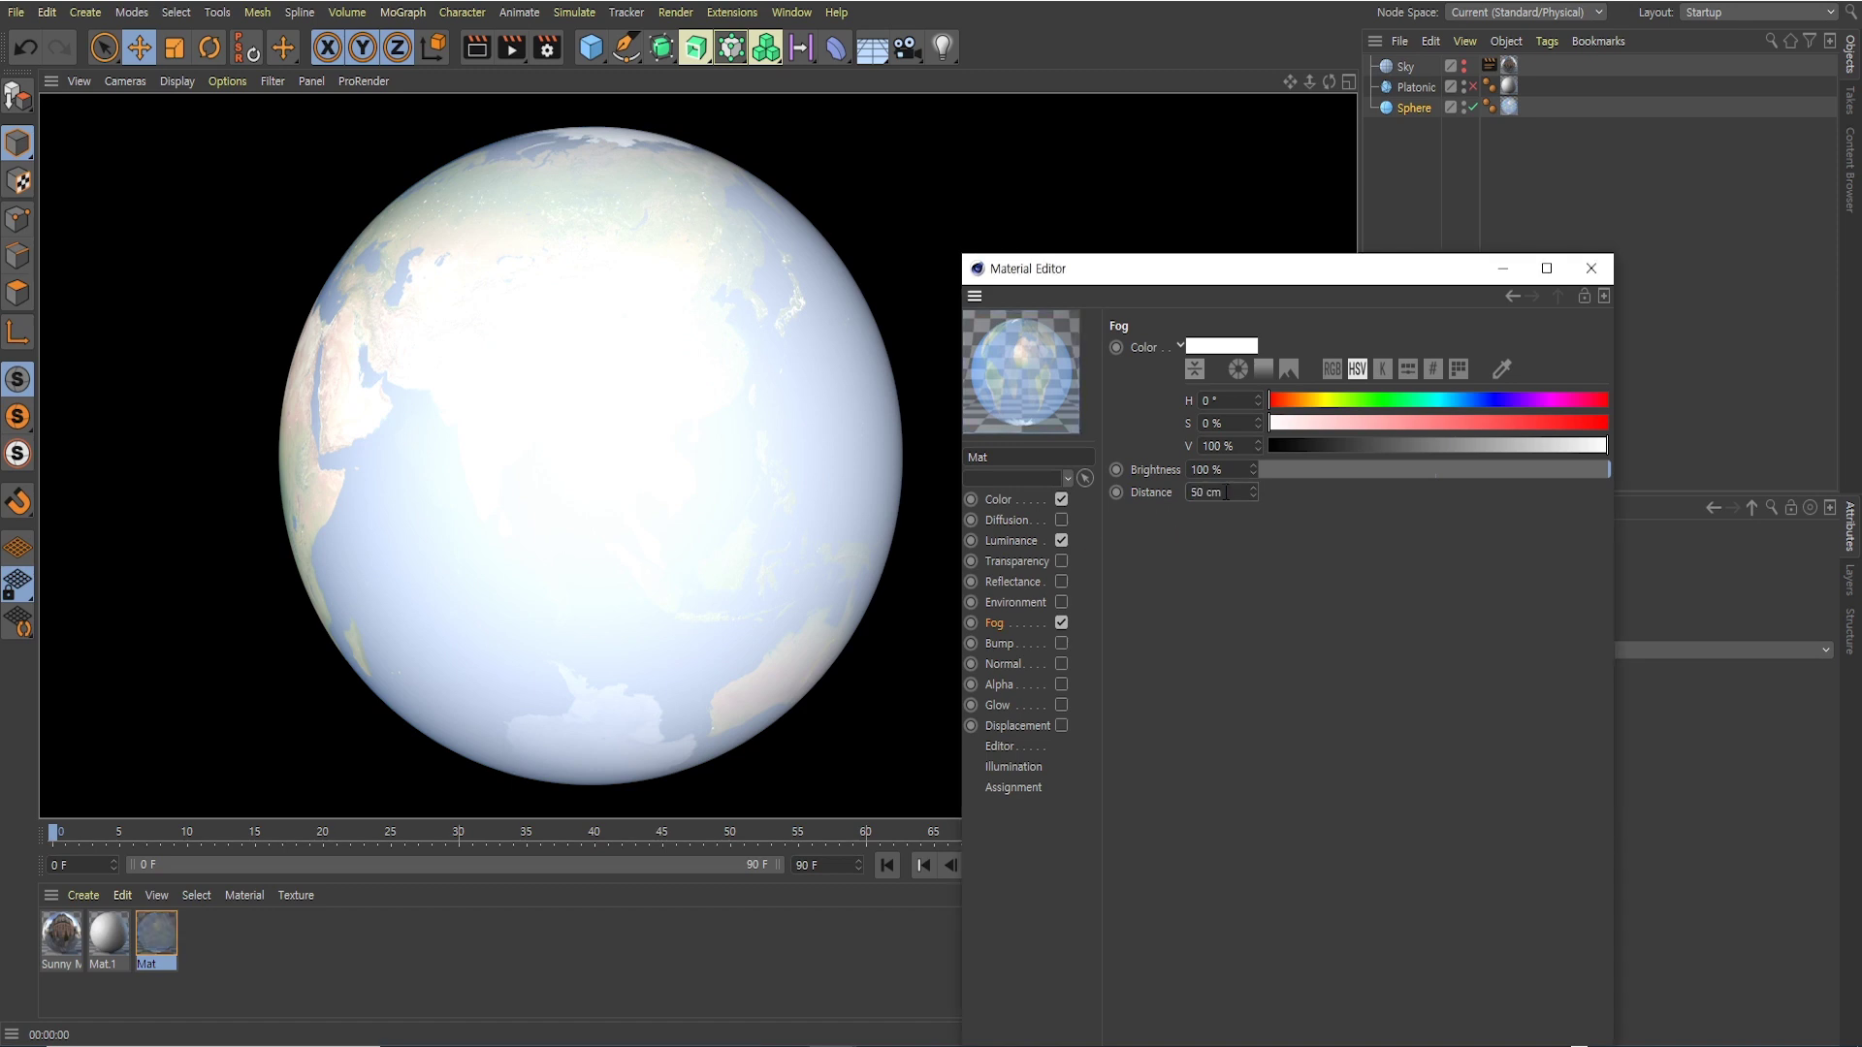
click(477, 48)
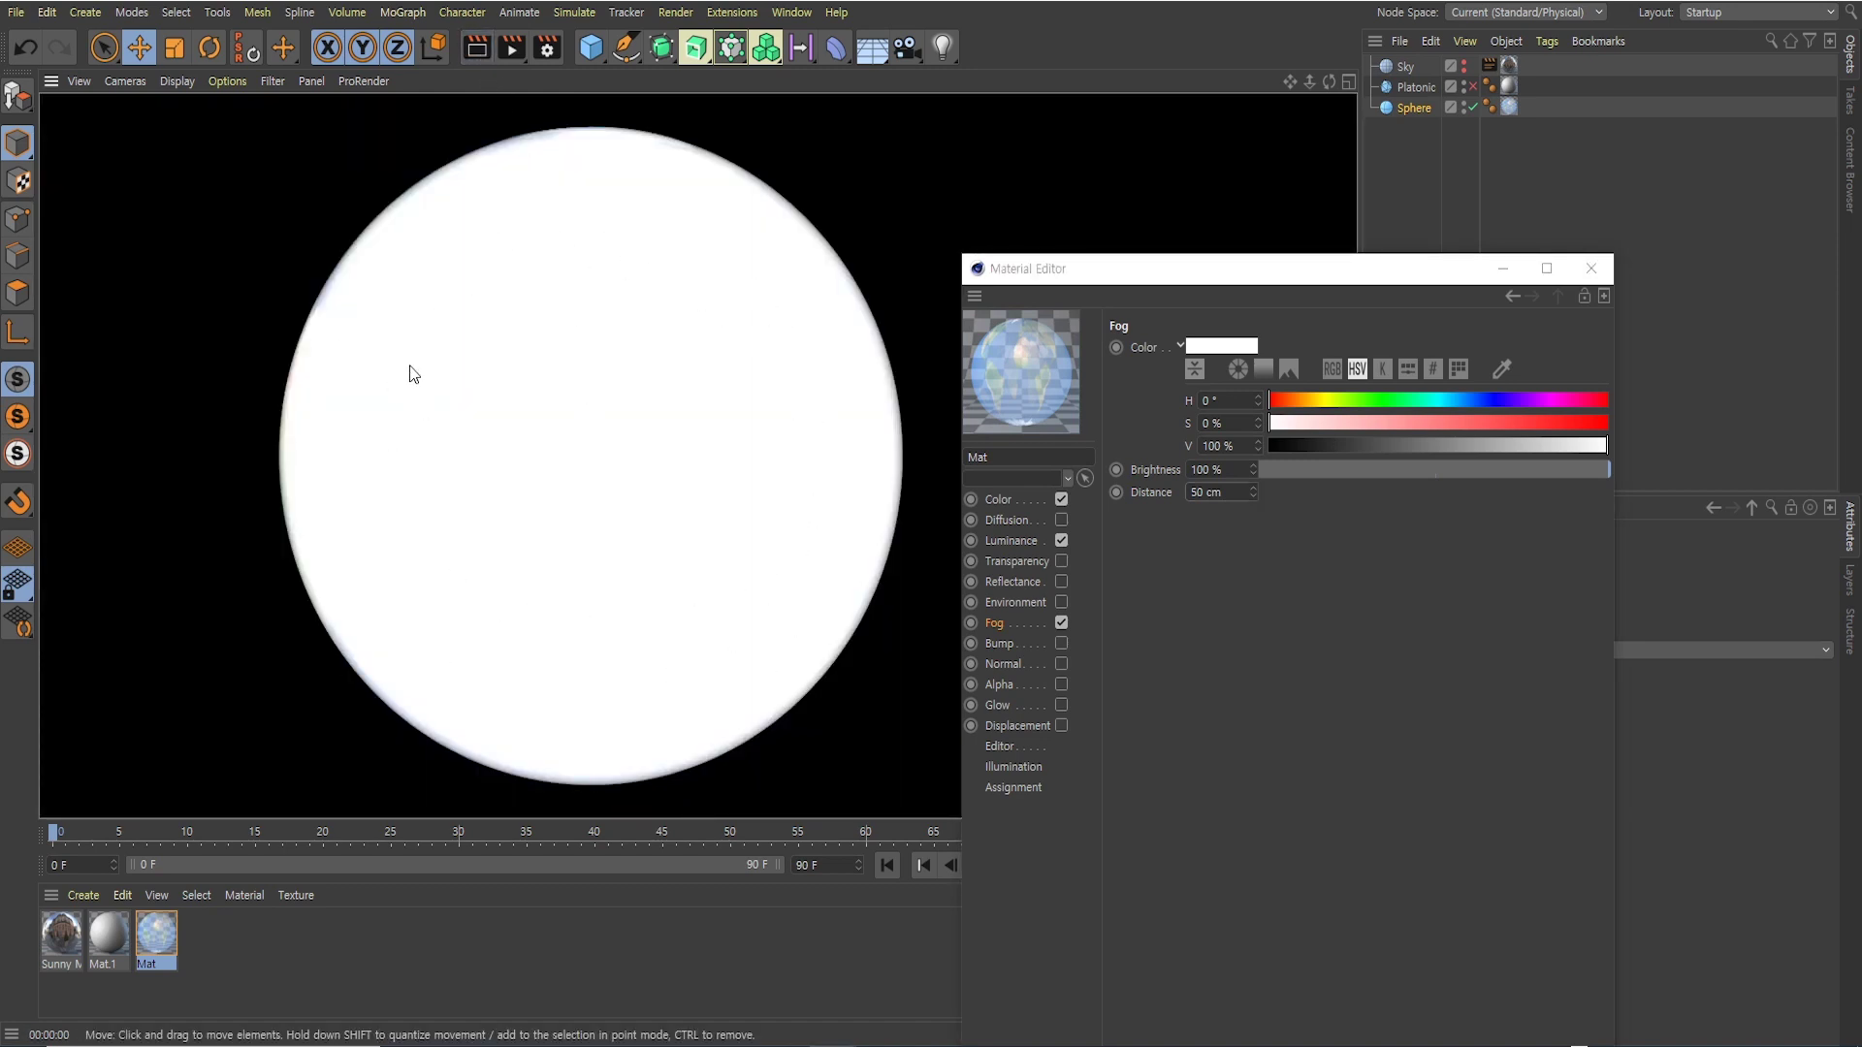
click(1242, 494)
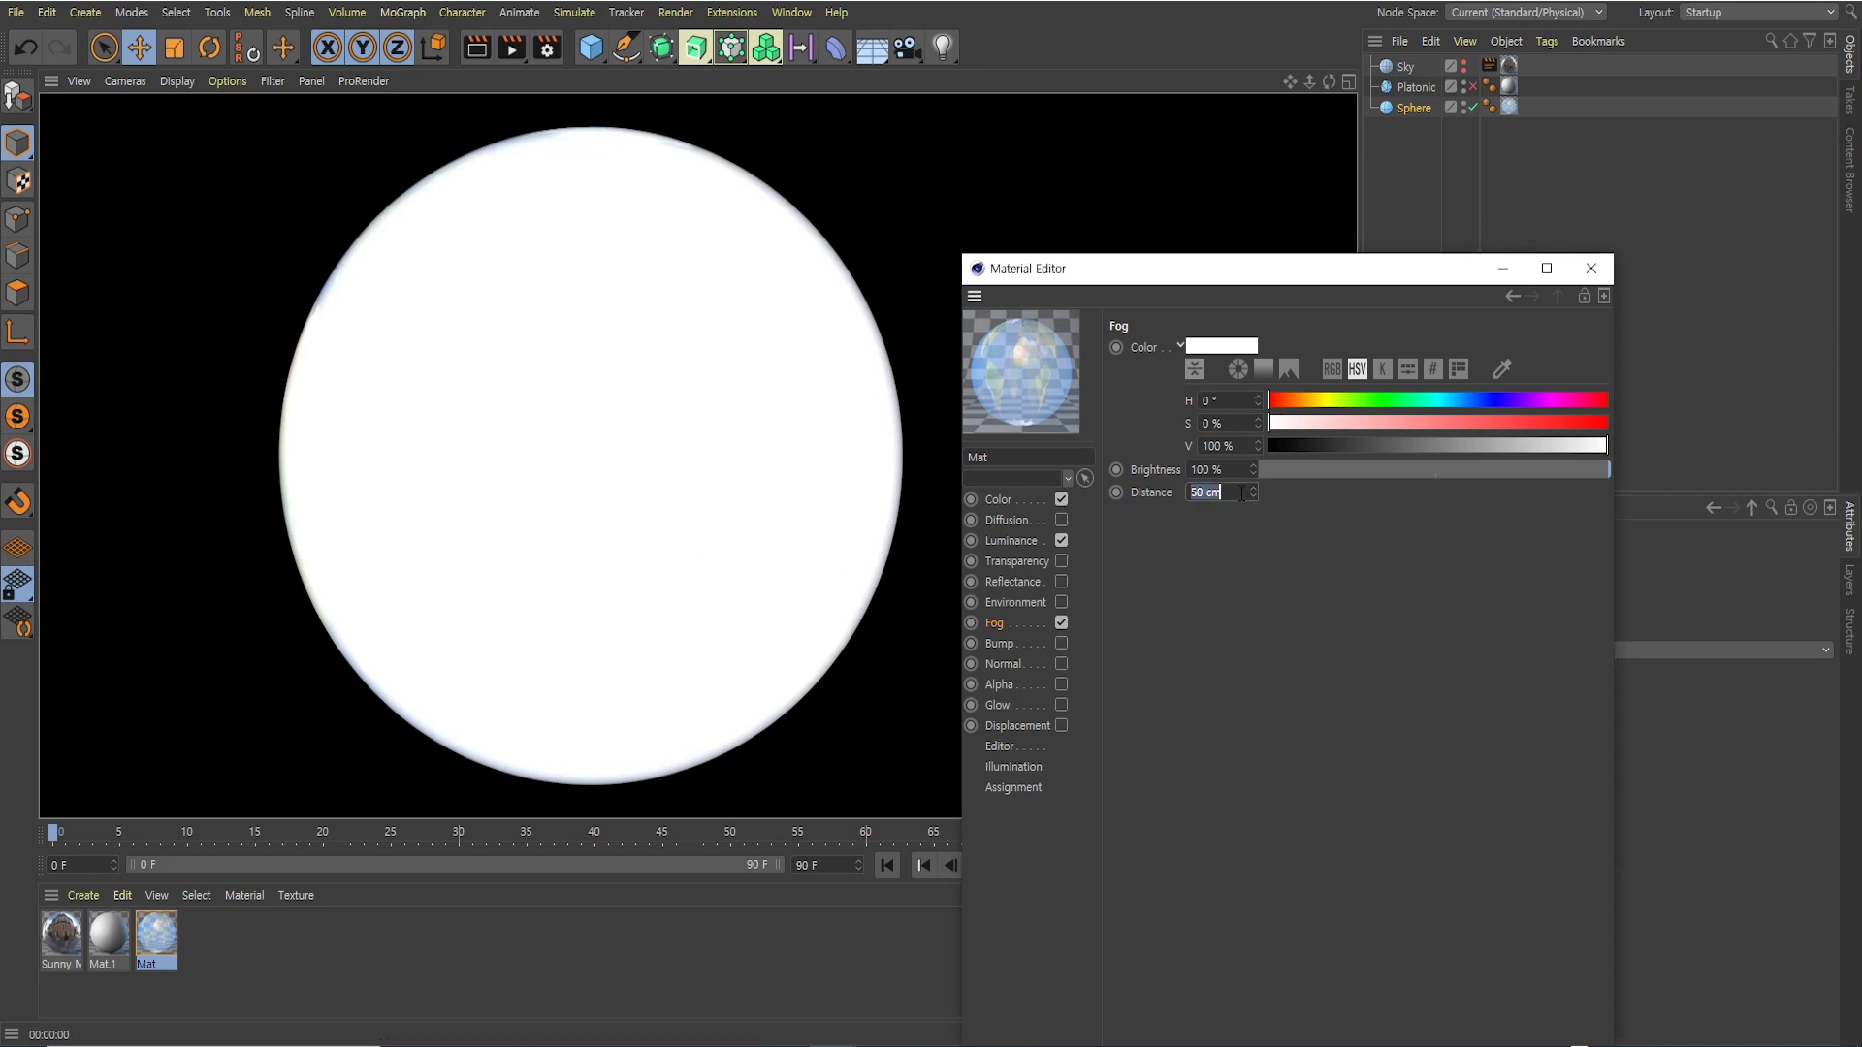
text(500)
key(Return)
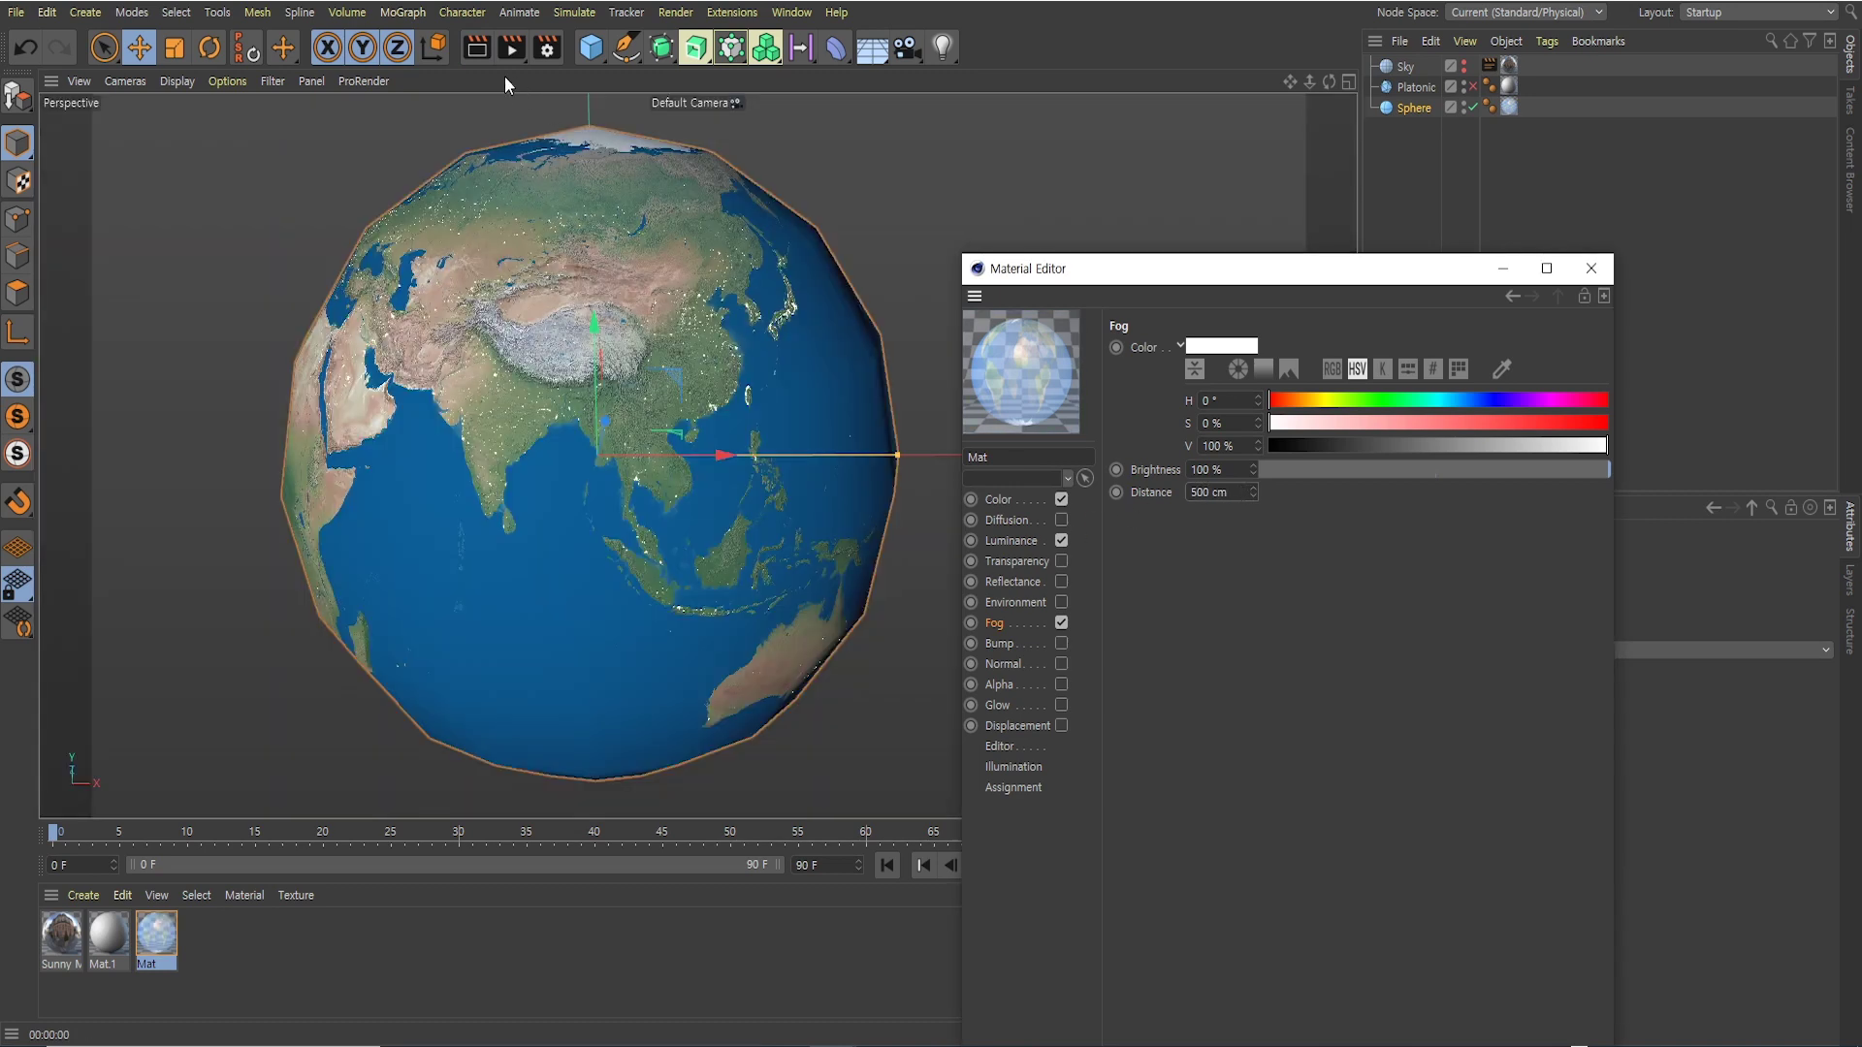
click(479, 50)
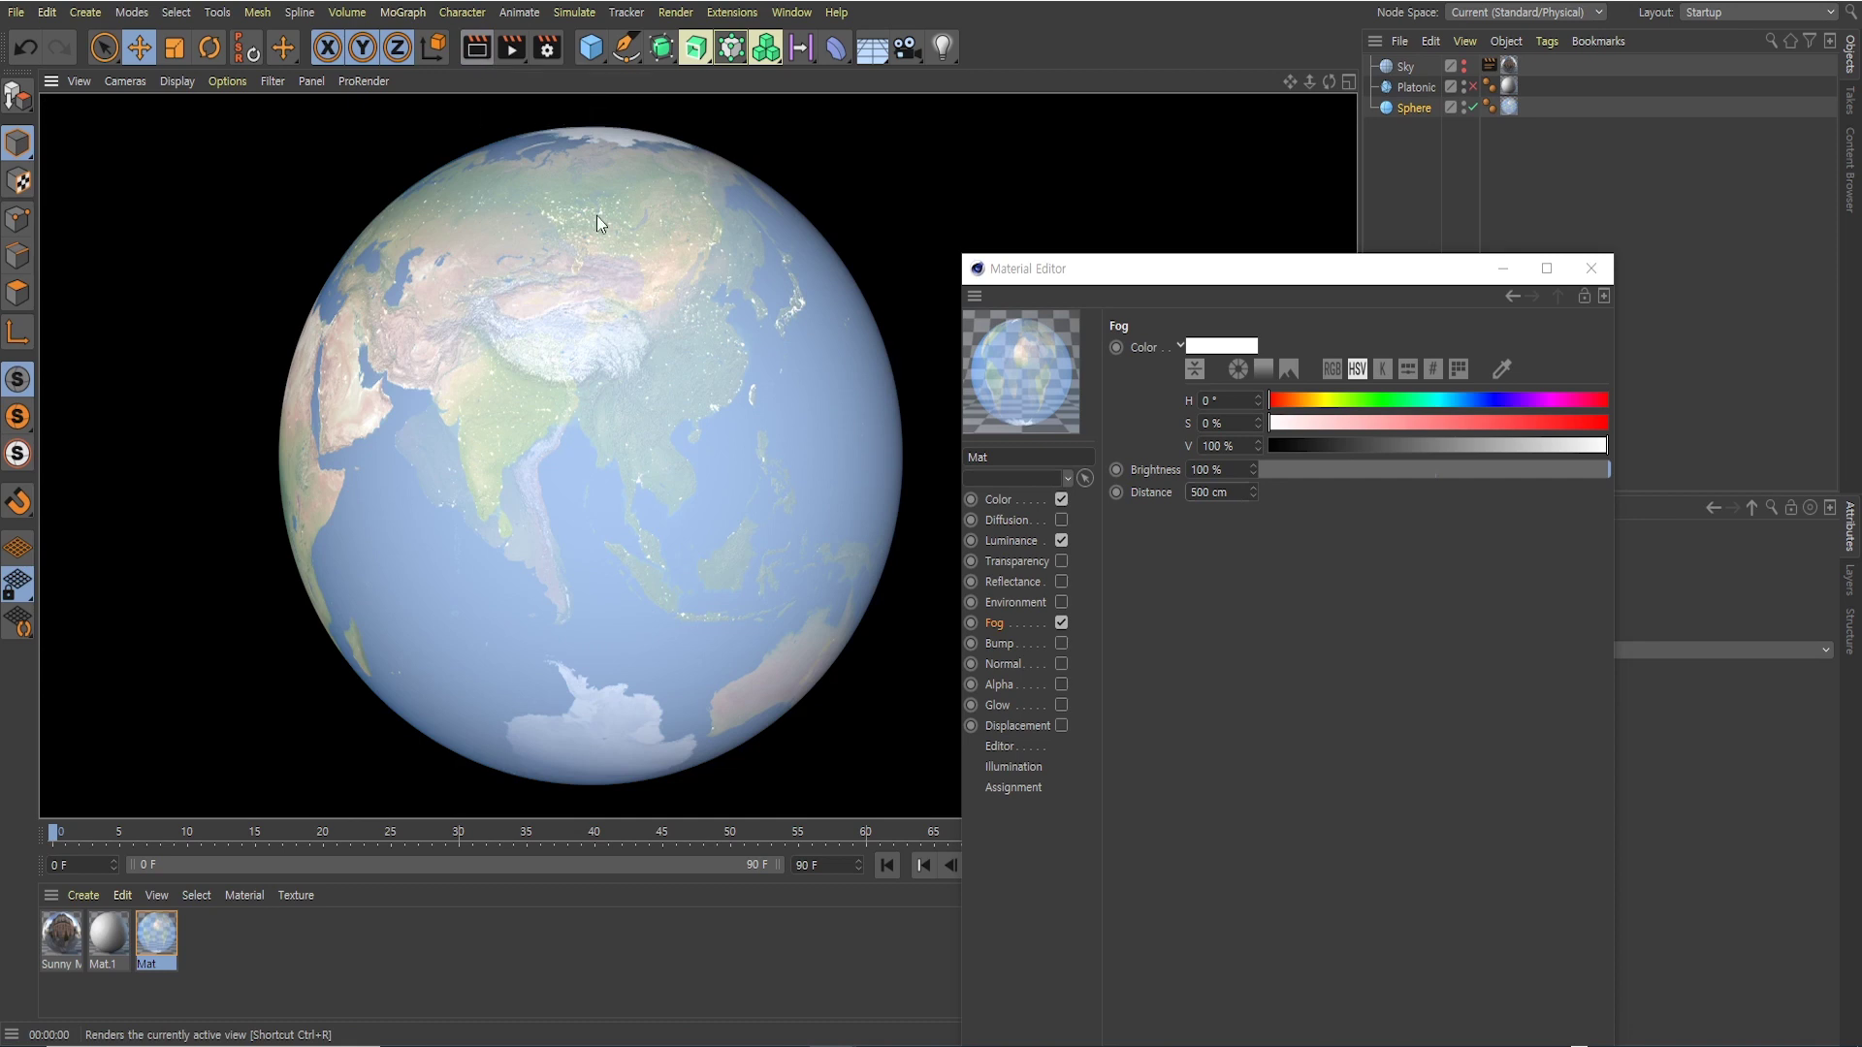
Set the fog Distance to 1000 cm, then disable the Fog channel
click(1224, 492)
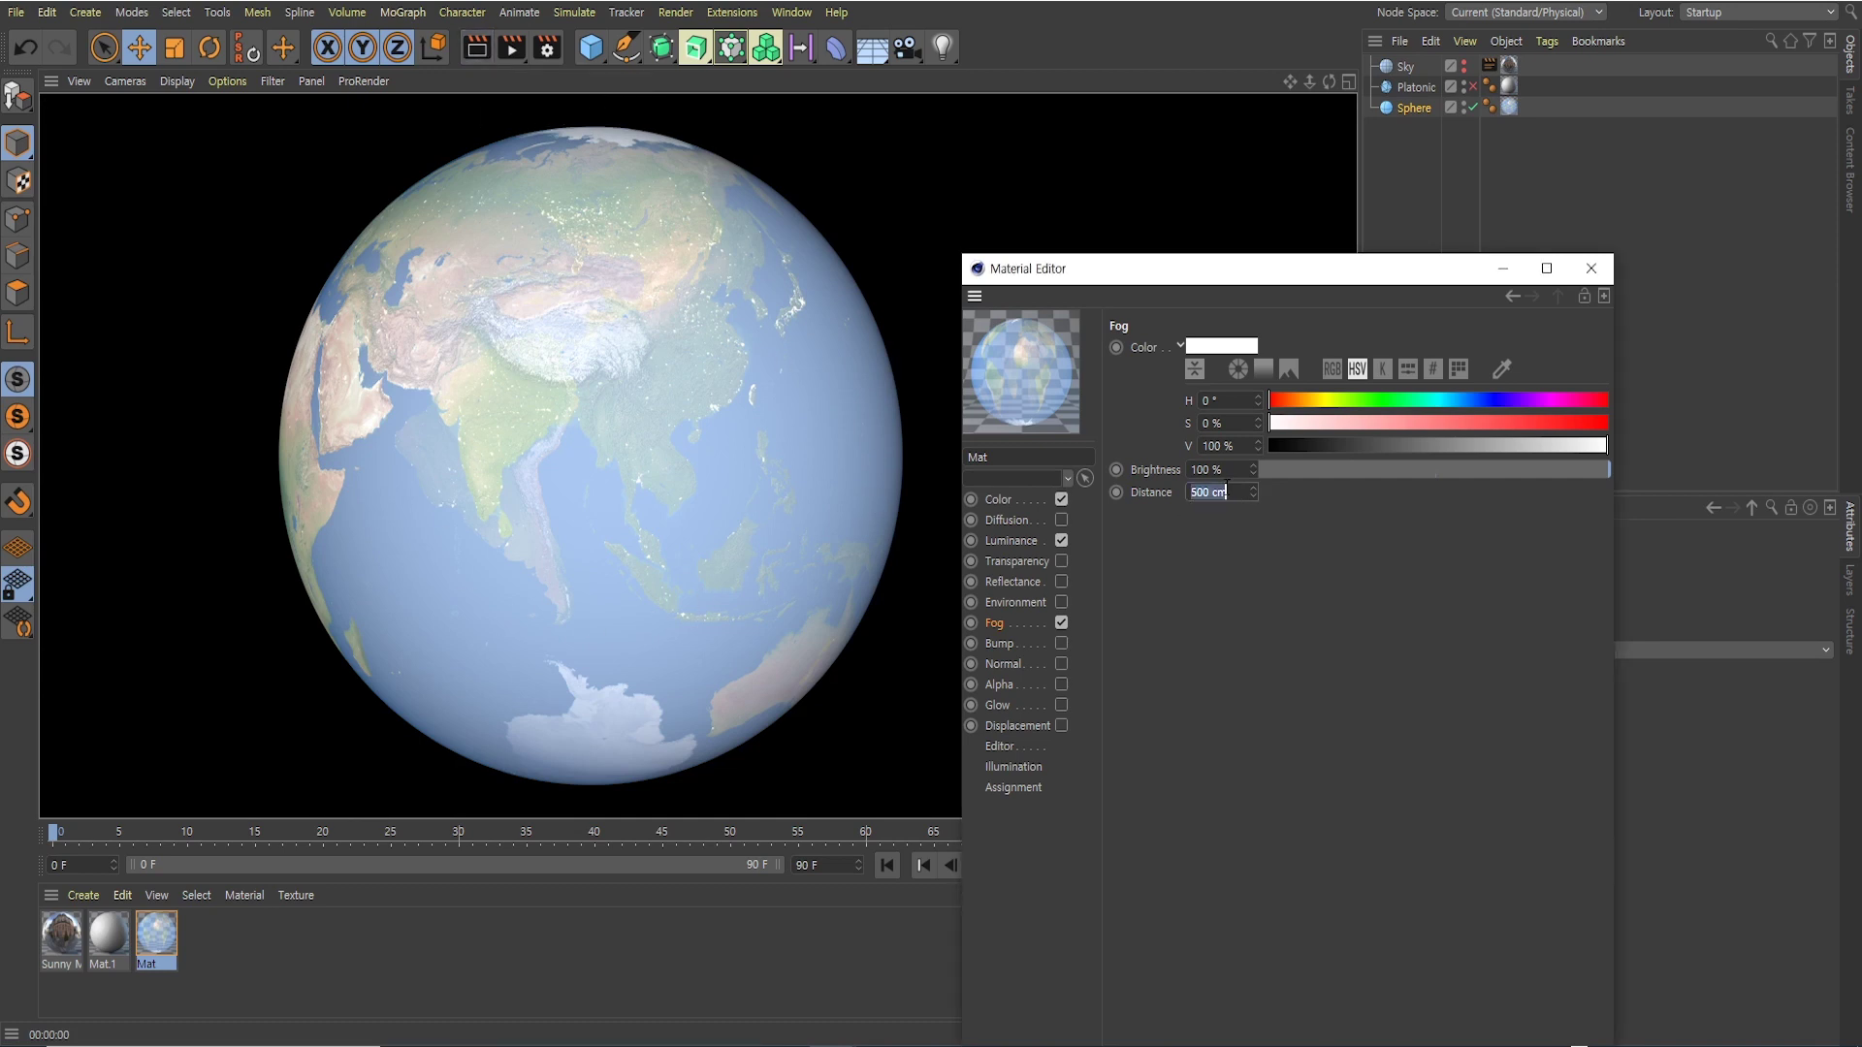
text(1000)
key(Return)
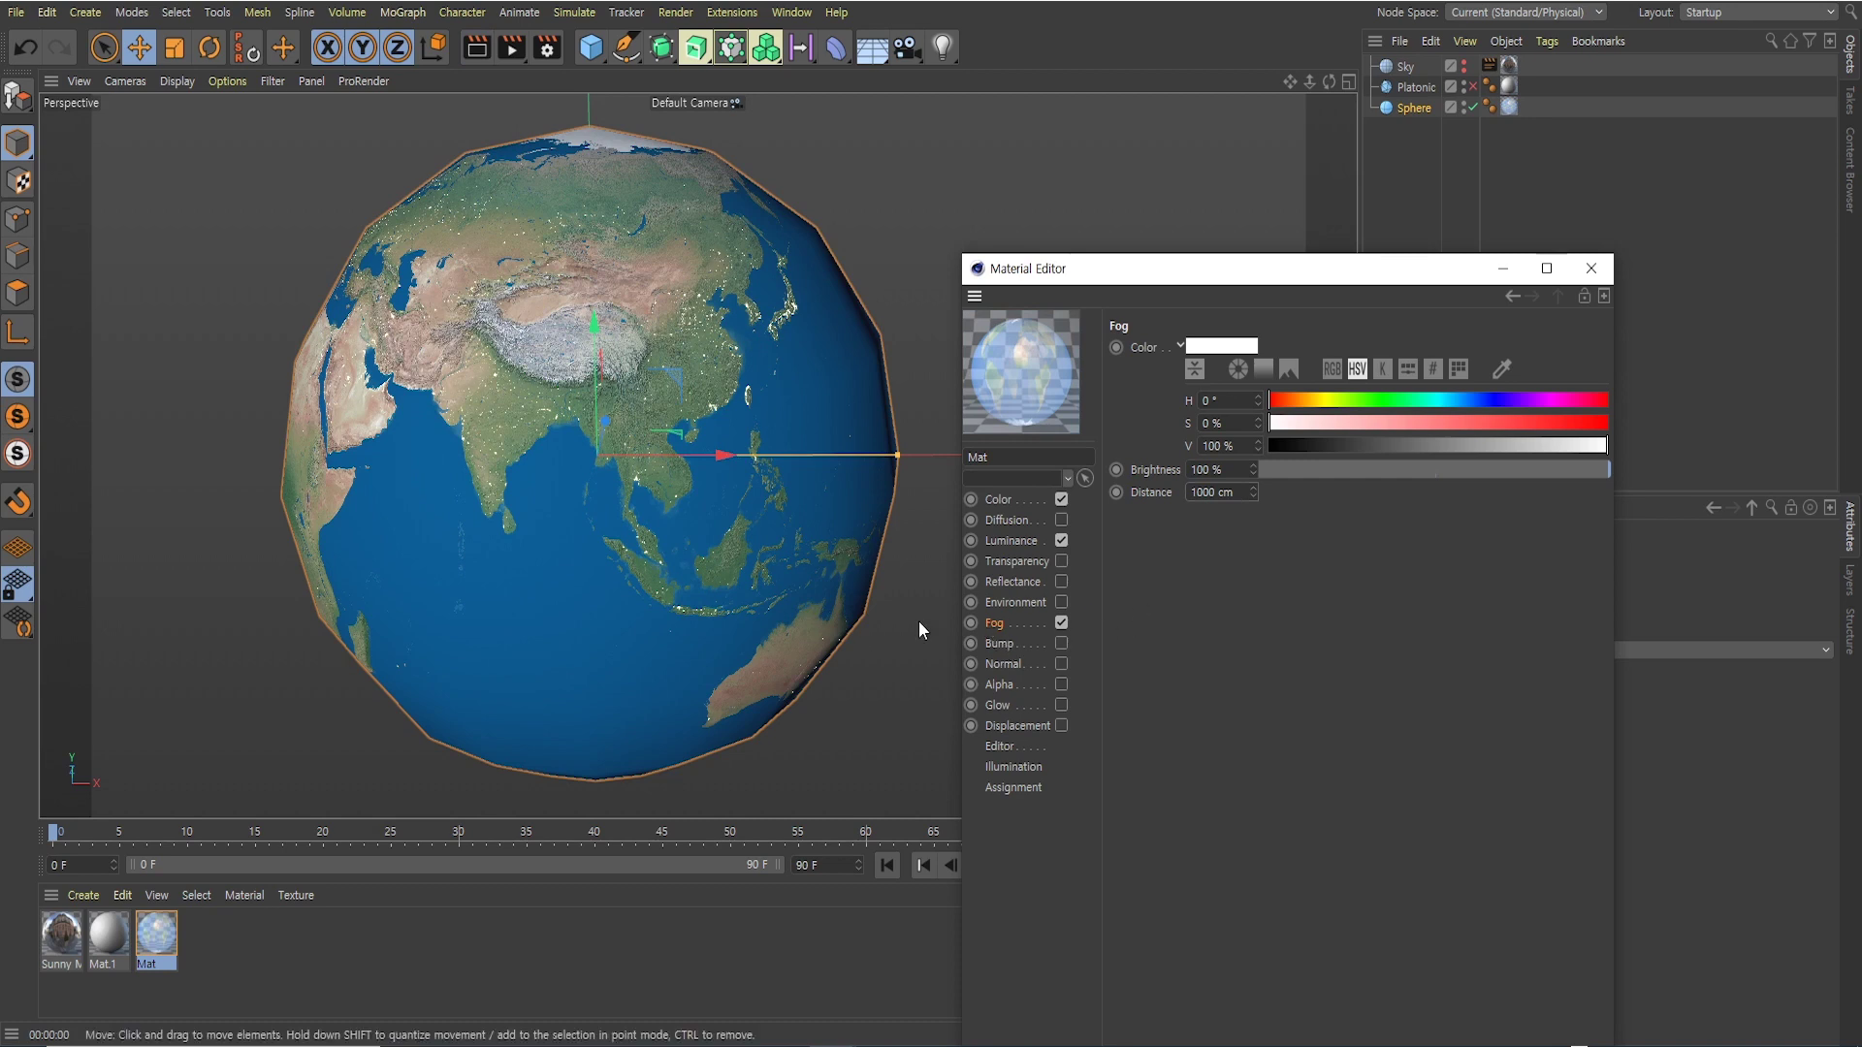
click(1060, 623)
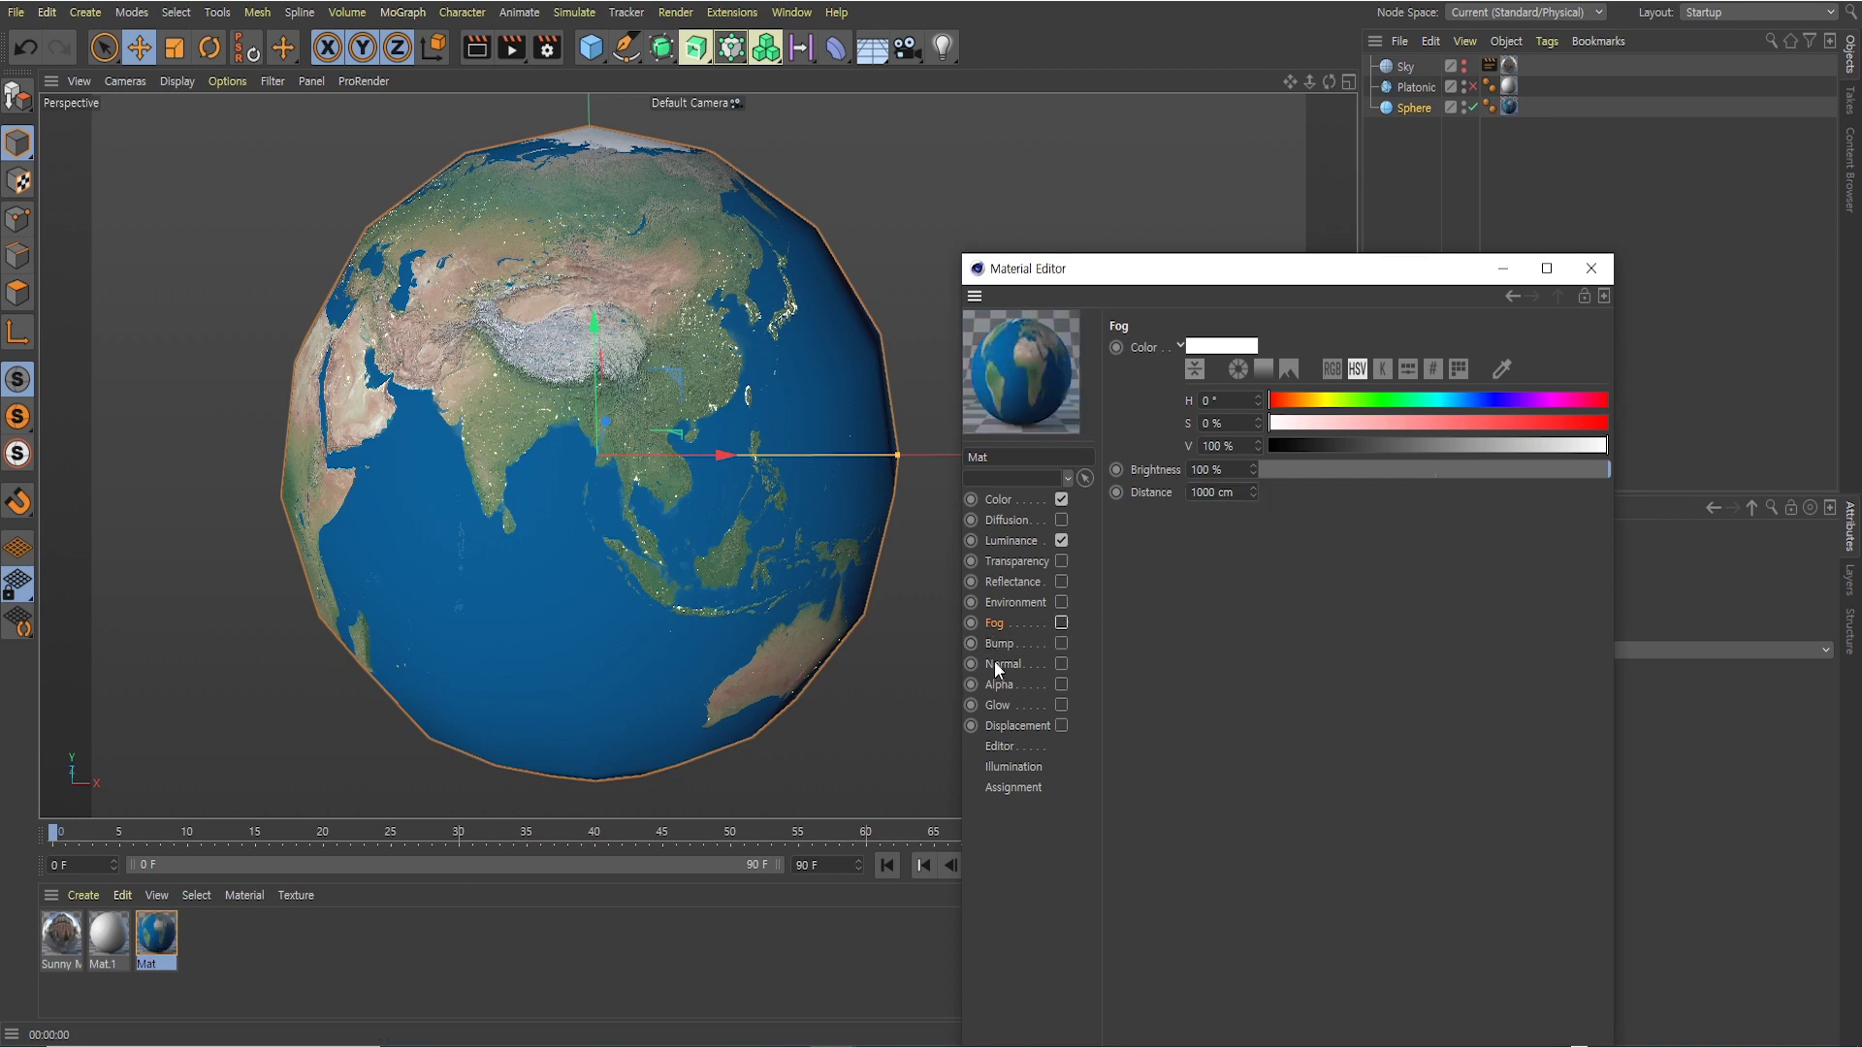